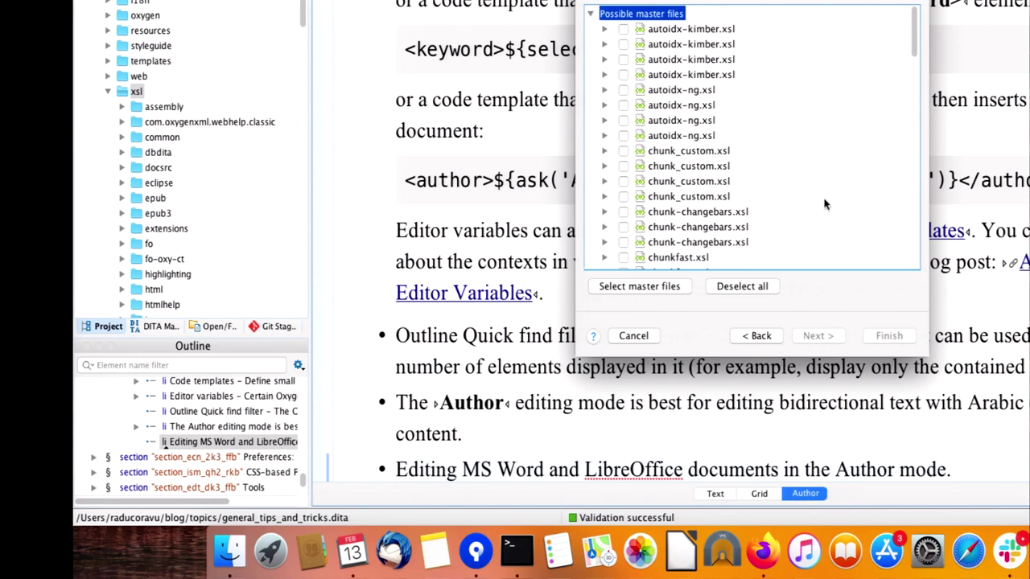
Step: Mark profile-docbook.xsl as a master file and add it to the project
drag(918, 34, 915, 231)
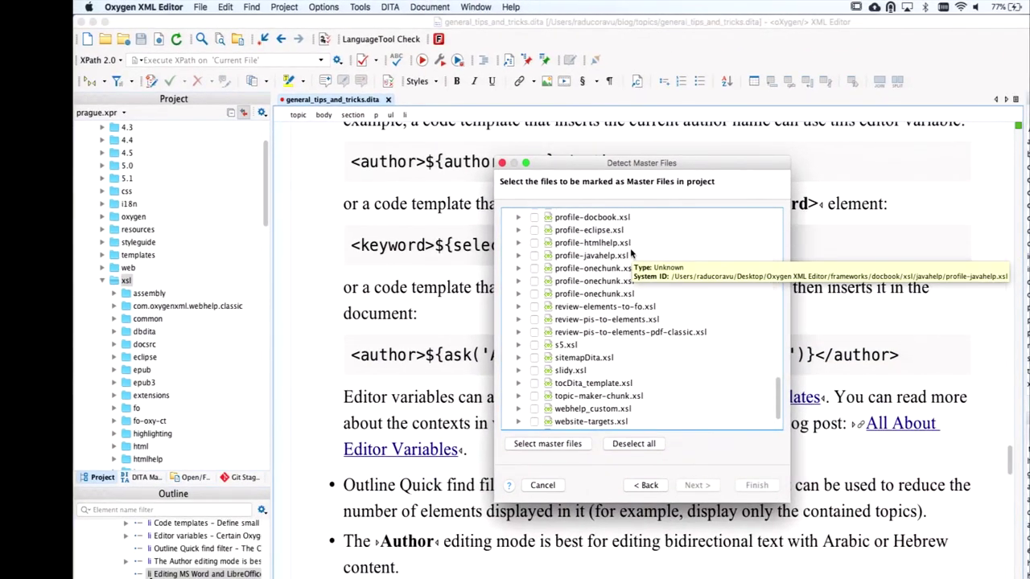
click(533, 218)
click(710, 490)
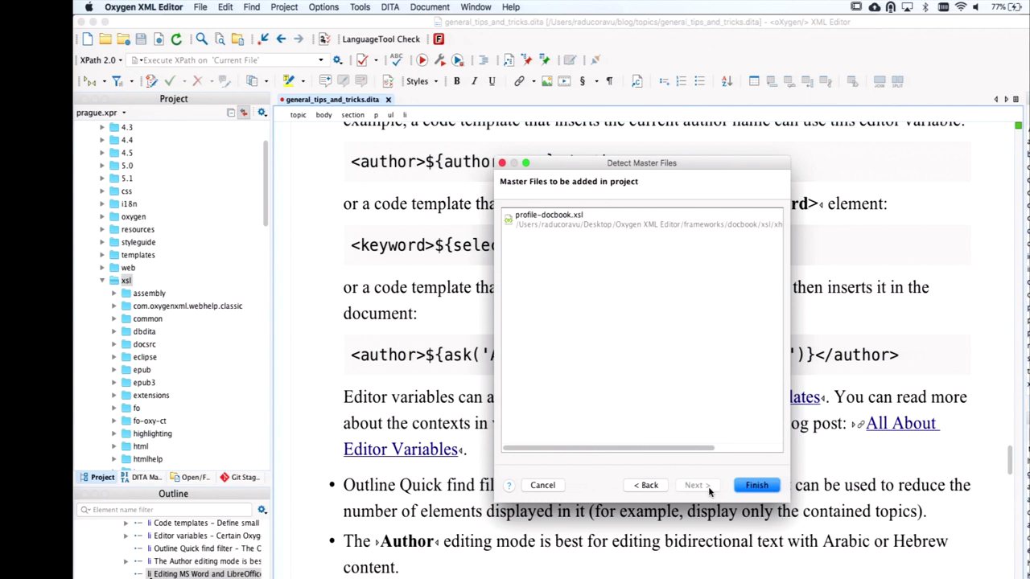
click(757, 486)
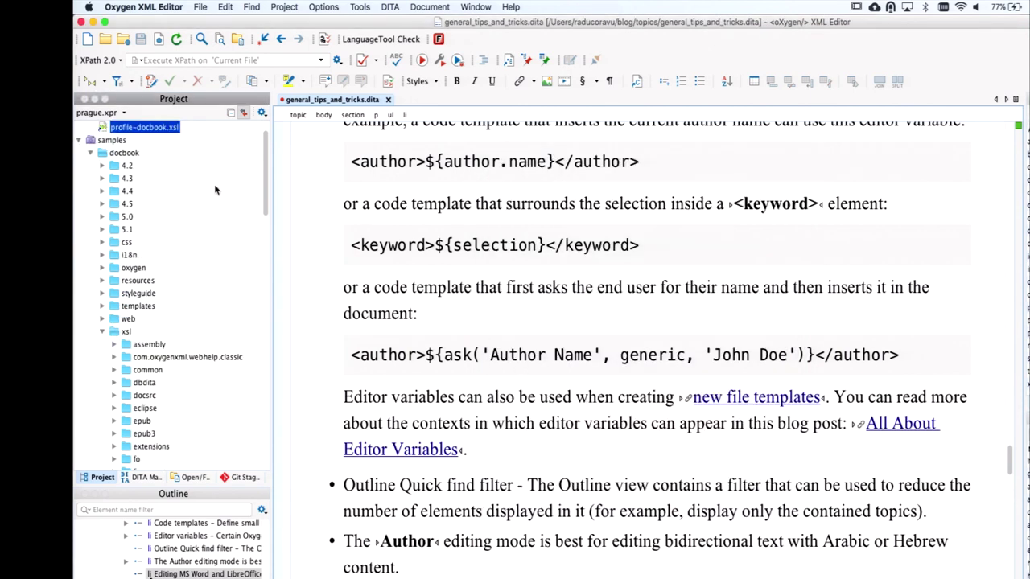
Step: Open chunk.xsl from the xhtml5 folder under docbook/xsl to view its imports and includes, and close it again
scroll(137, 279, down, 5)
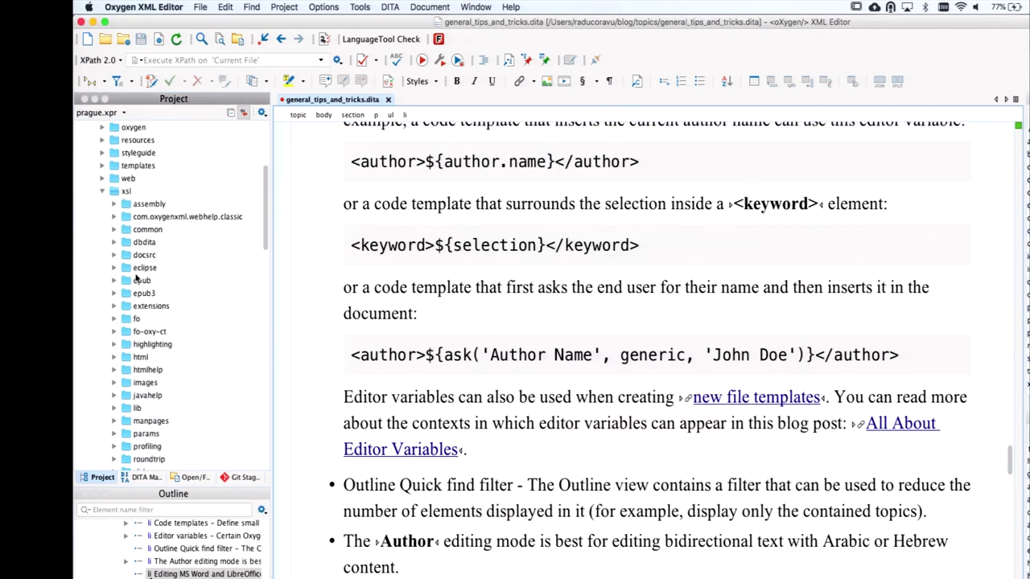
scroll(137, 279, down, 6)
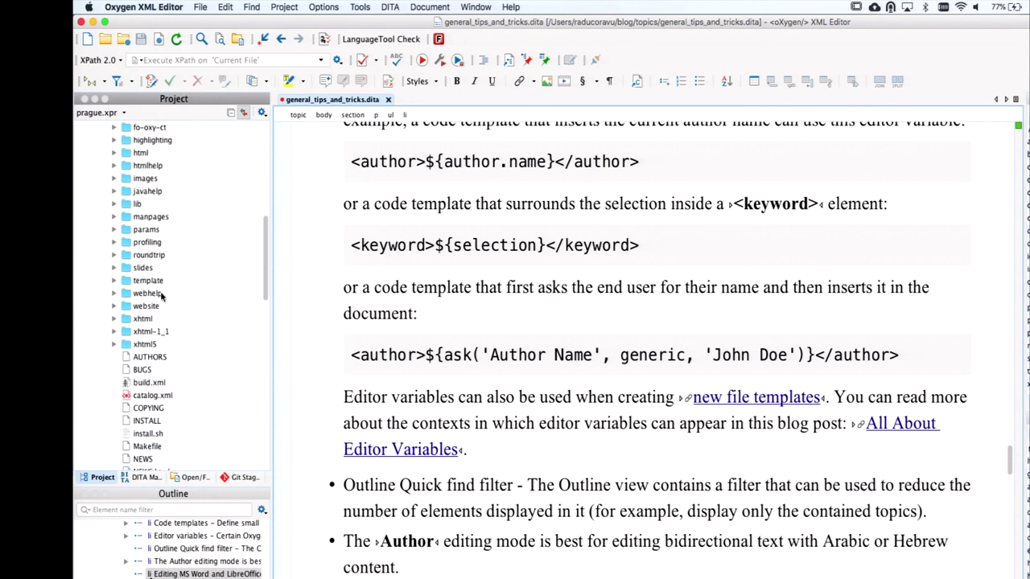
double_click(146, 345)
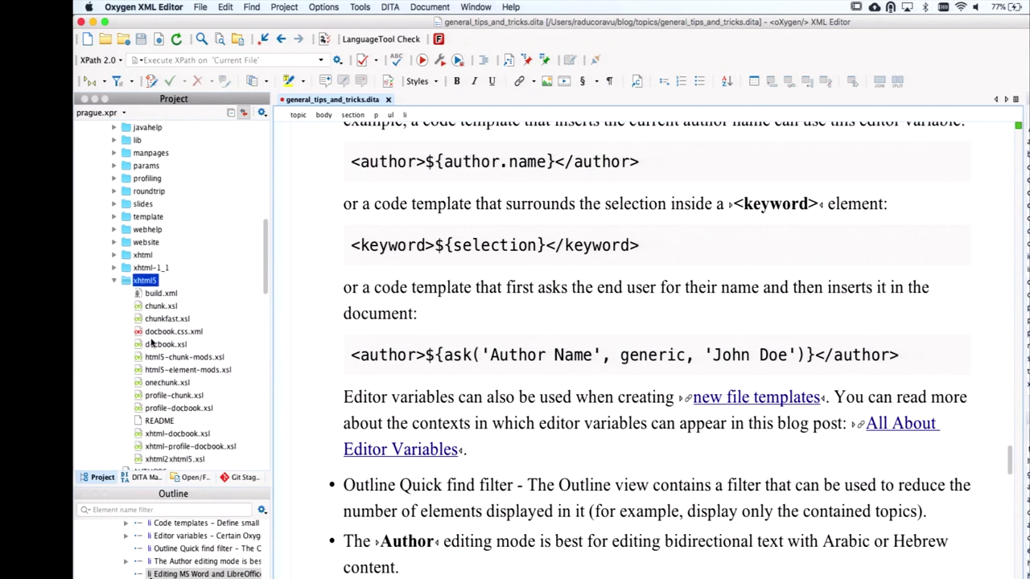
scroll(189, 330, down, 4)
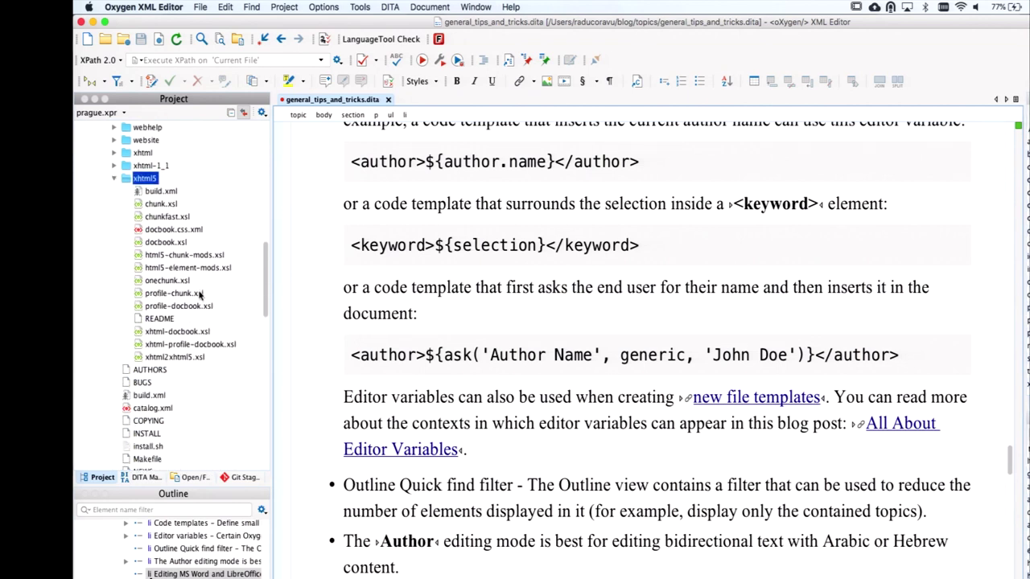
double_click(164, 205)
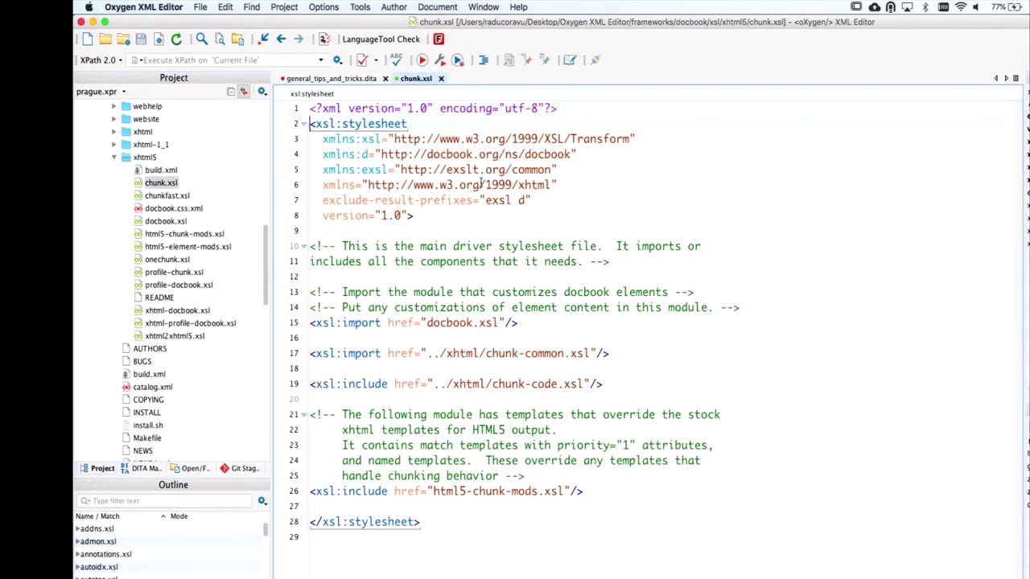
mouse_move(481, 184)
click(443, 78)
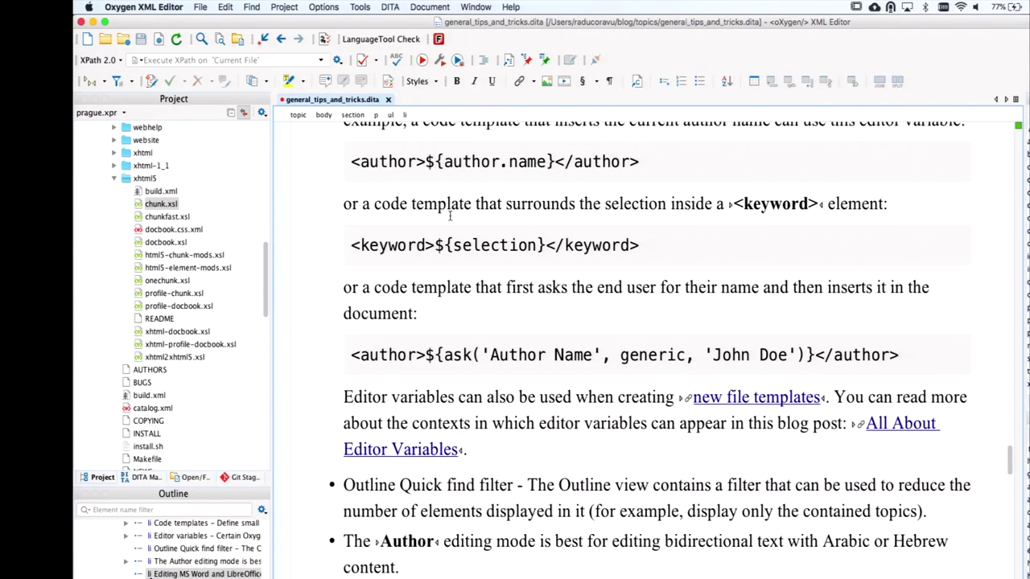
Step: Set the Document Templates preferences page to be stored in the project options
scroll(450, 216, up, 20)
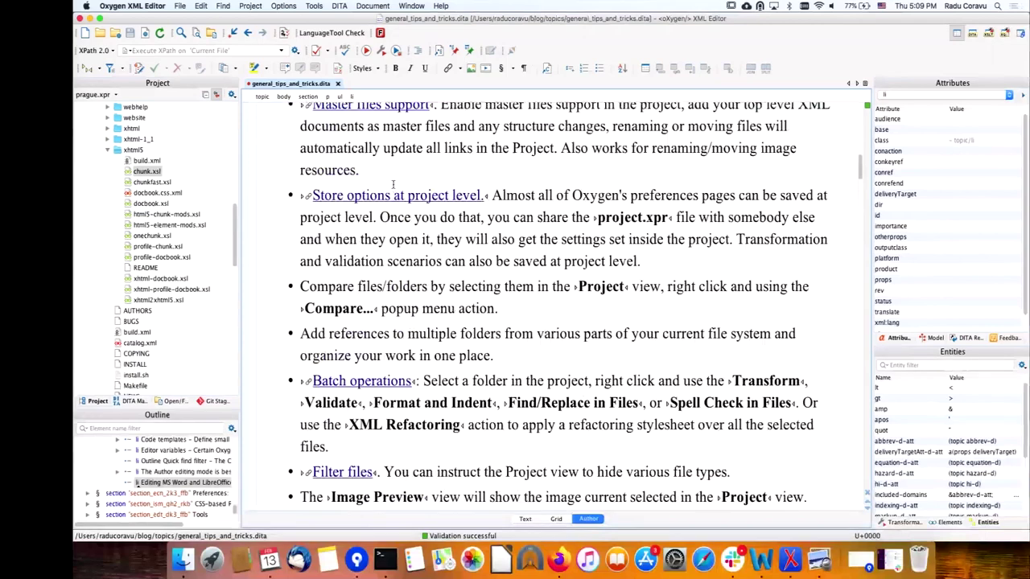
scroll(394, 186, down, 10)
scroll(393, 185, up, 12)
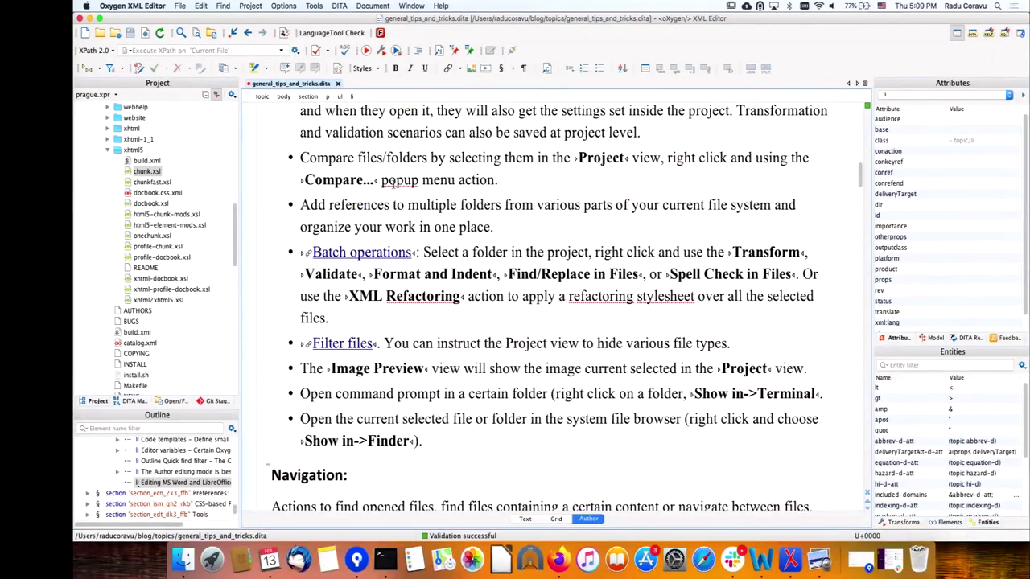
scroll(393, 185, down, 2)
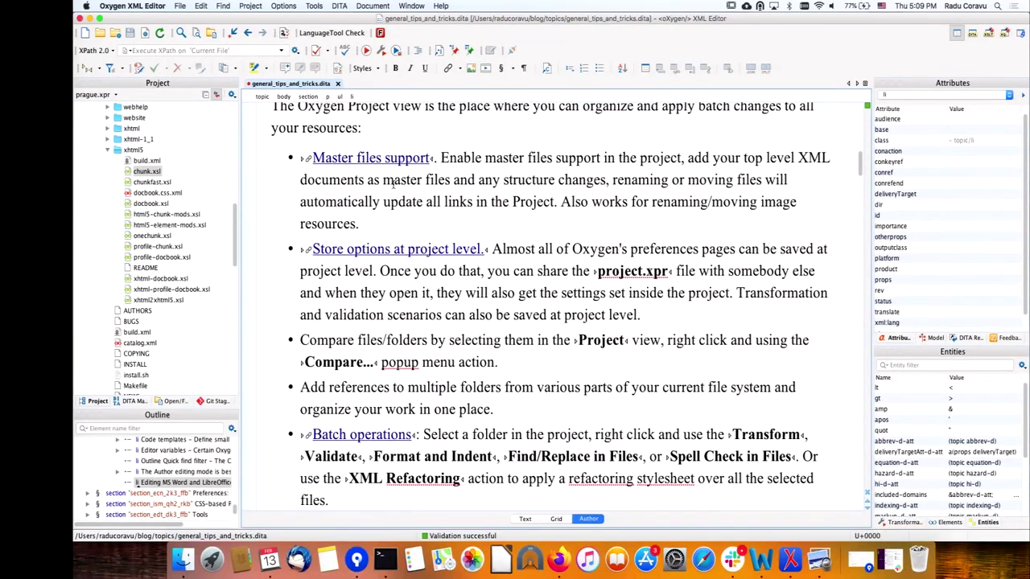
scroll(199, 218, up, 10)
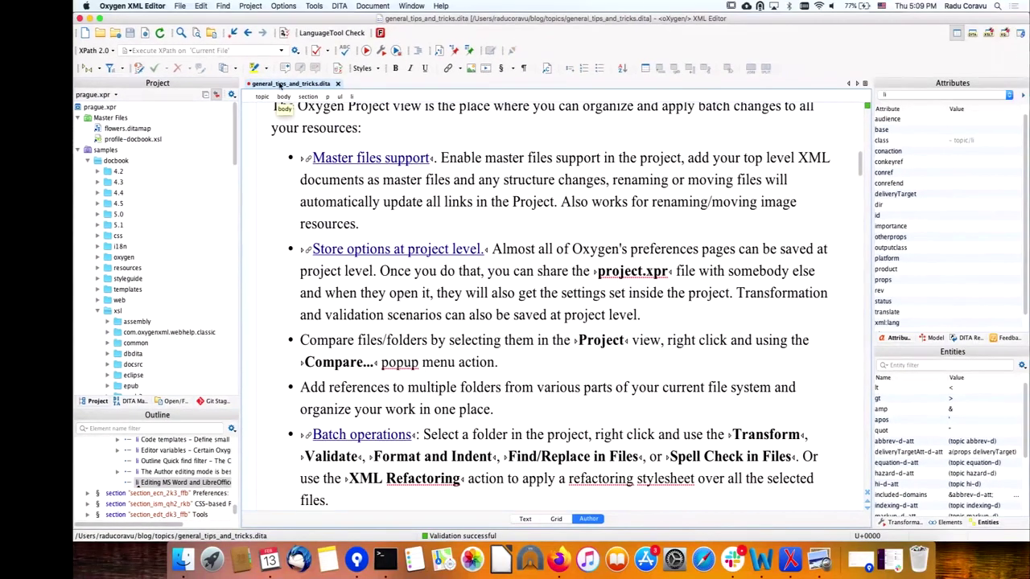
click(284, 6)
click(295, 21)
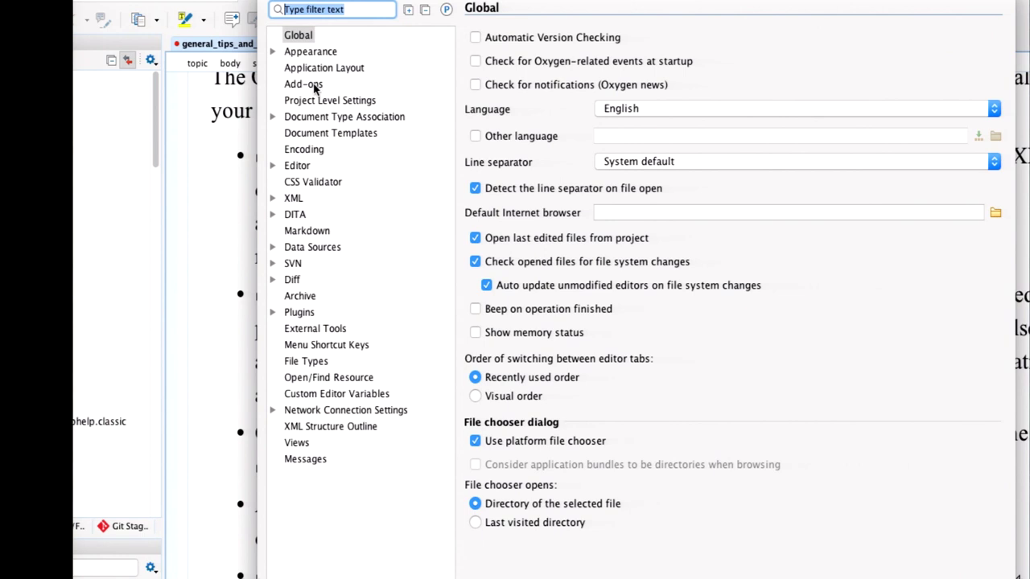
click(320, 101)
click(318, 117)
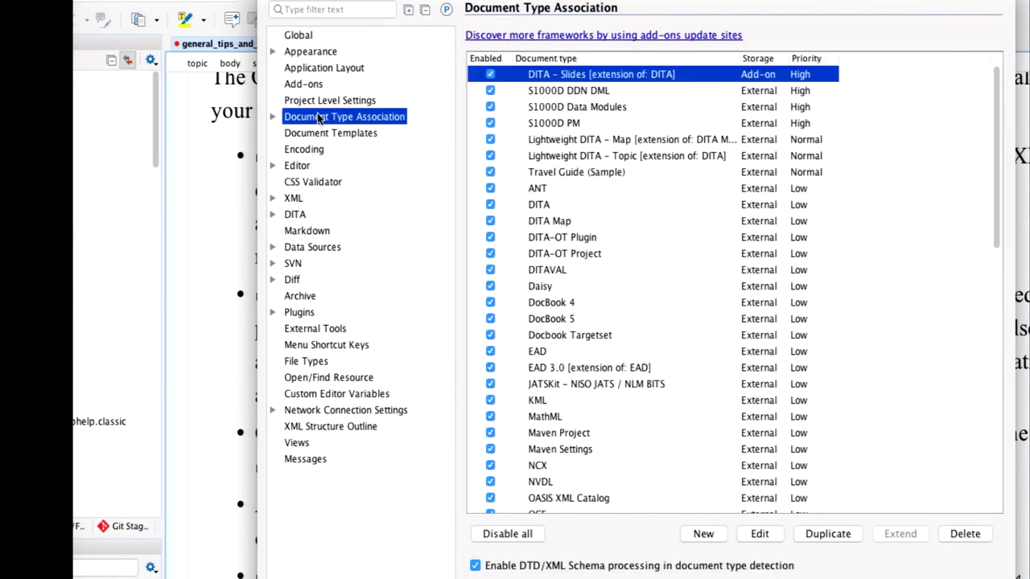
click(322, 133)
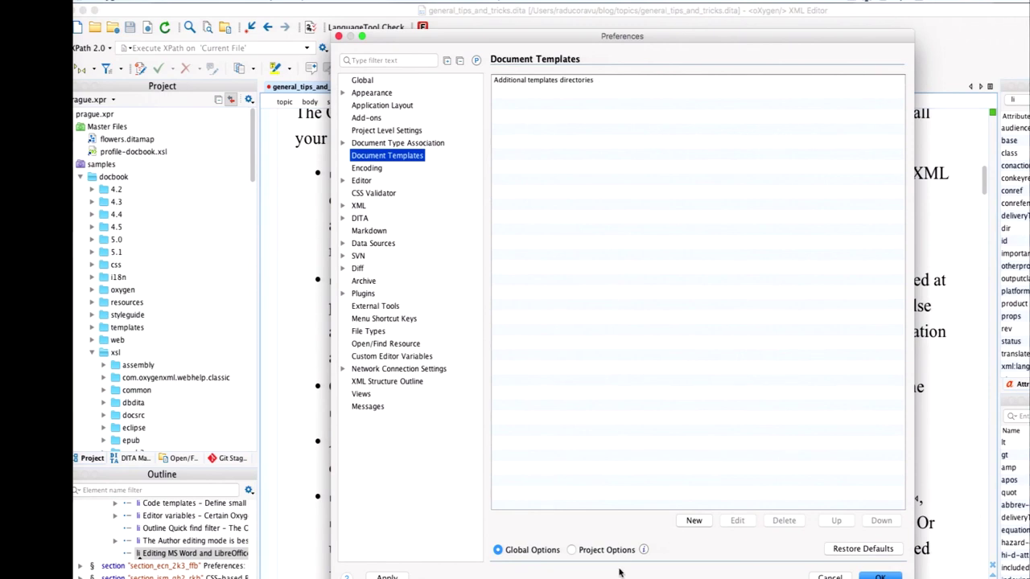
click(616, 551)
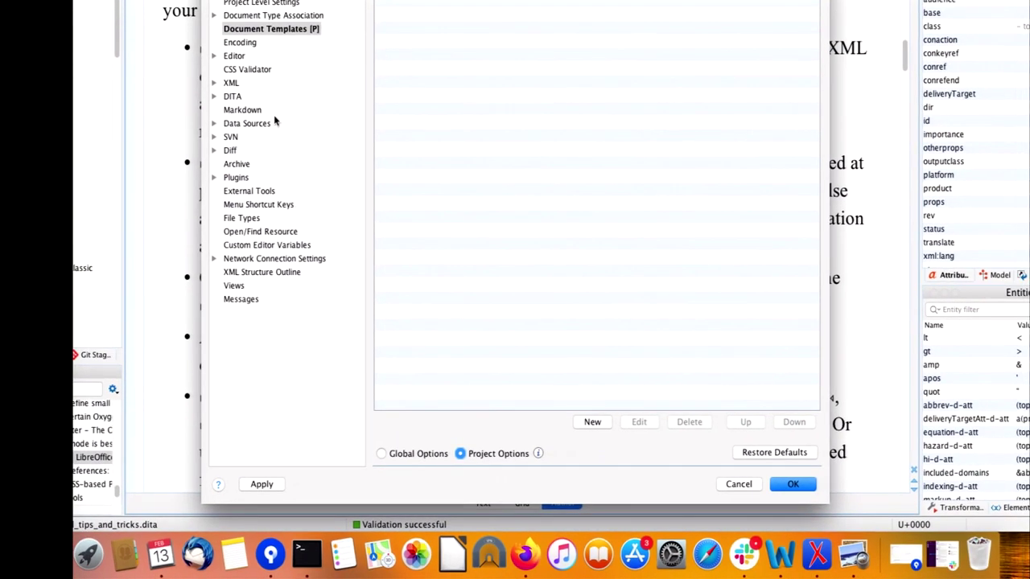
Step: Filter the preferences for "spell", store the Spell Check page in the project options, and save the preferences
click(259, 5)
text(spe)
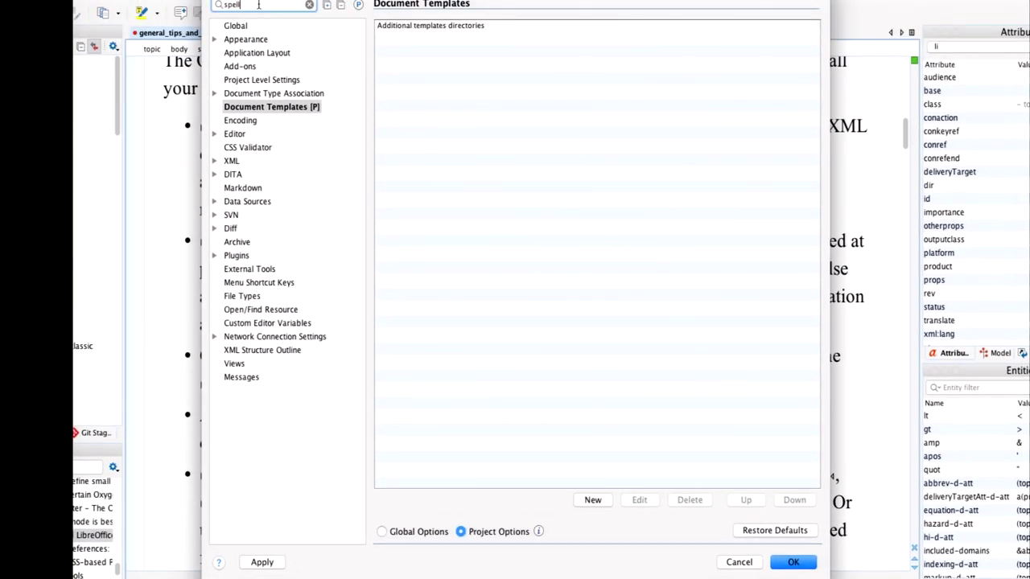
text(ll)
click(265, 94)
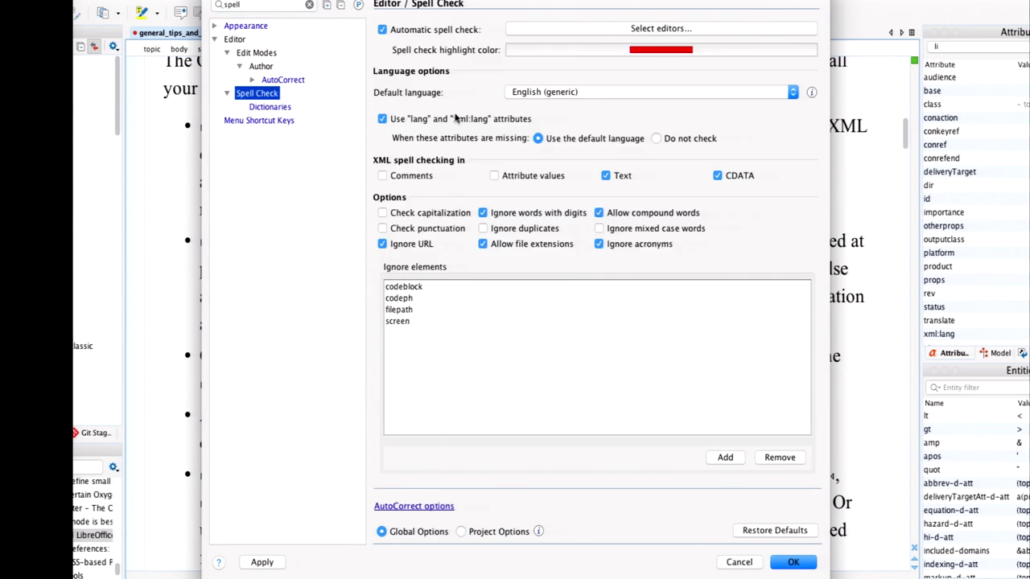
click(493, 532)
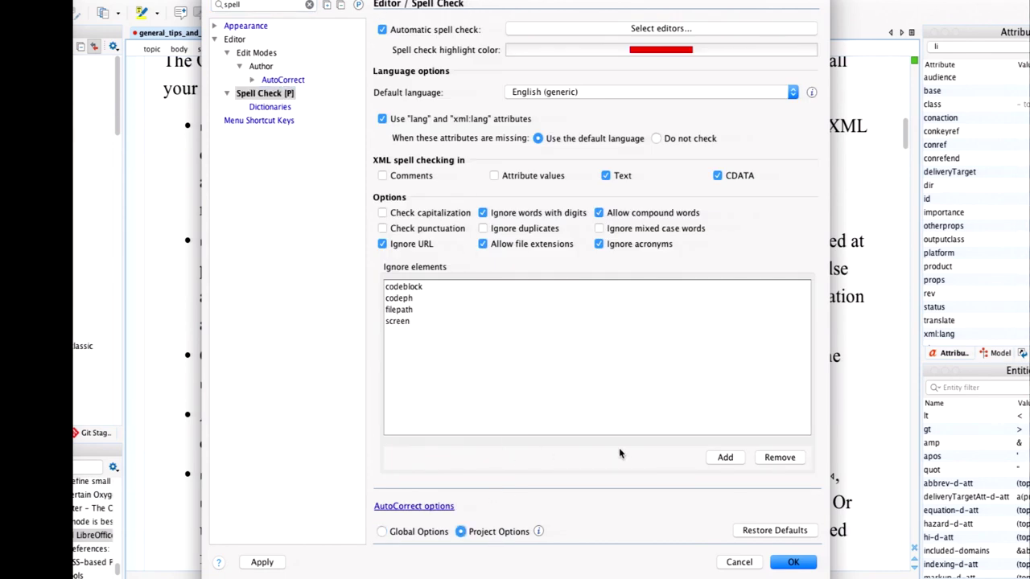
click(793, 562)
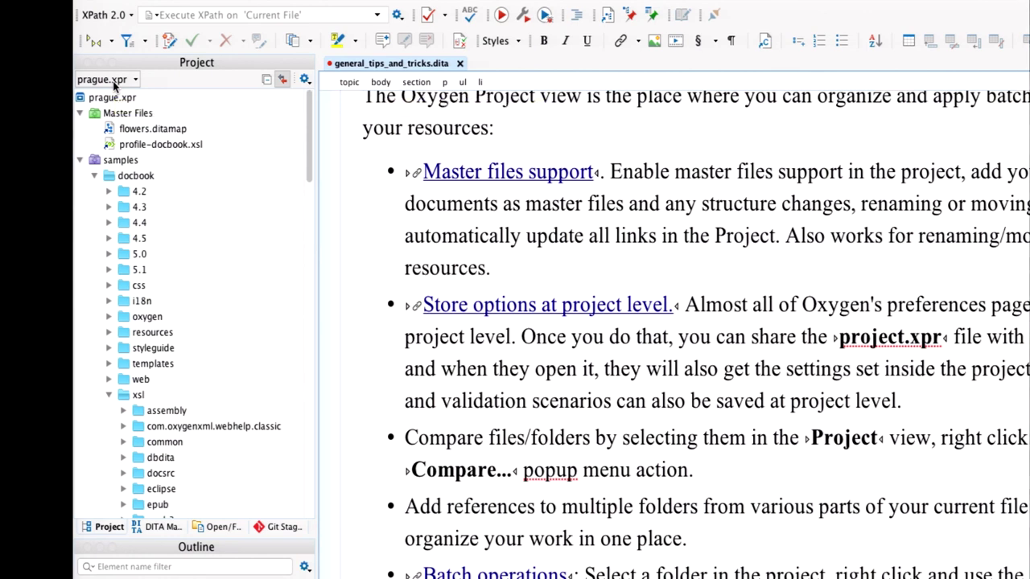
Step: Switch to the blog.xpr project and list only the preference pages stored at project level, viewing Project Level Settings
click(115, 84)
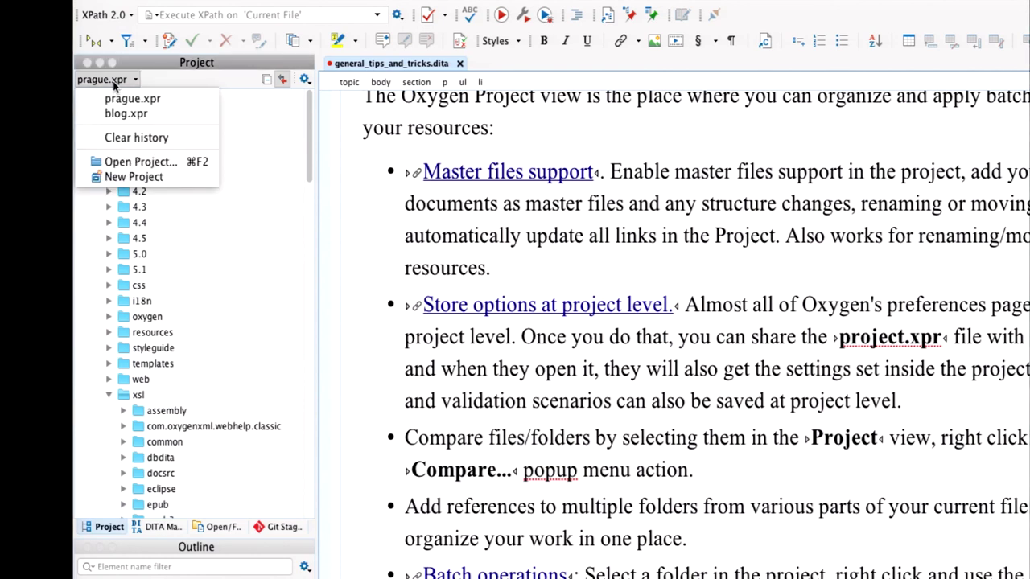
click(121, 109)
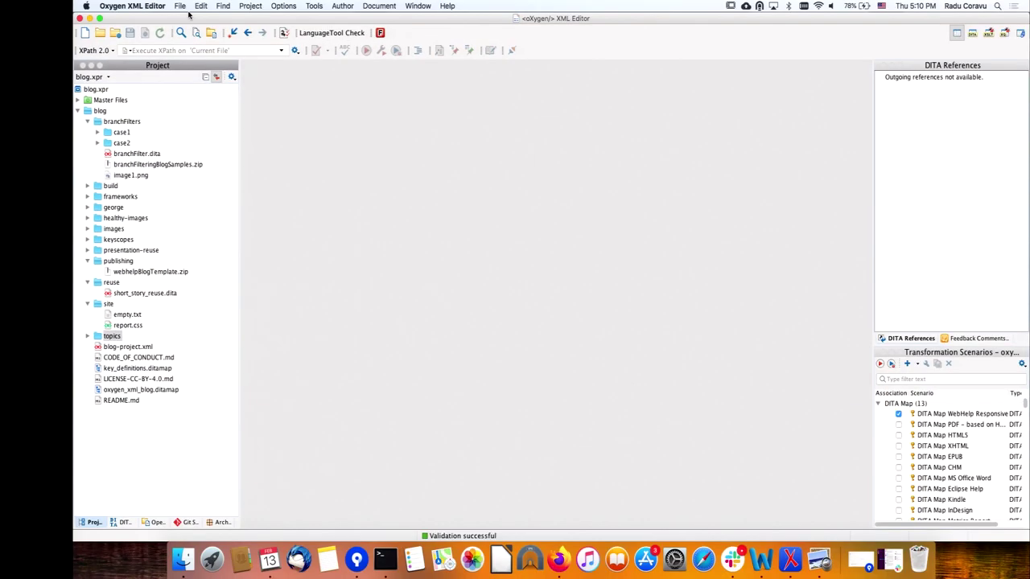
click(283, 5)
click(296, 32)
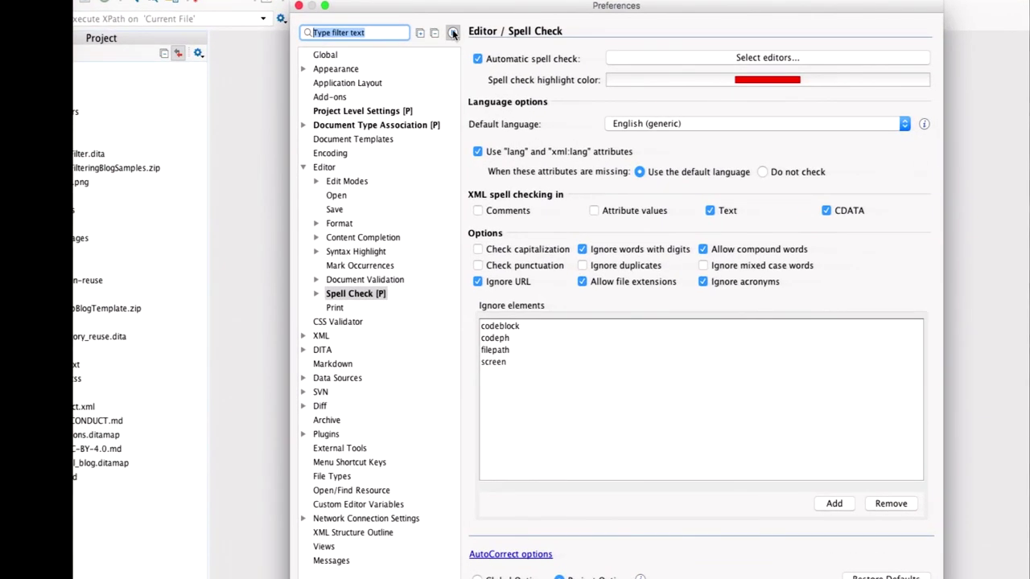
click(426, 60)
click(395, 56)
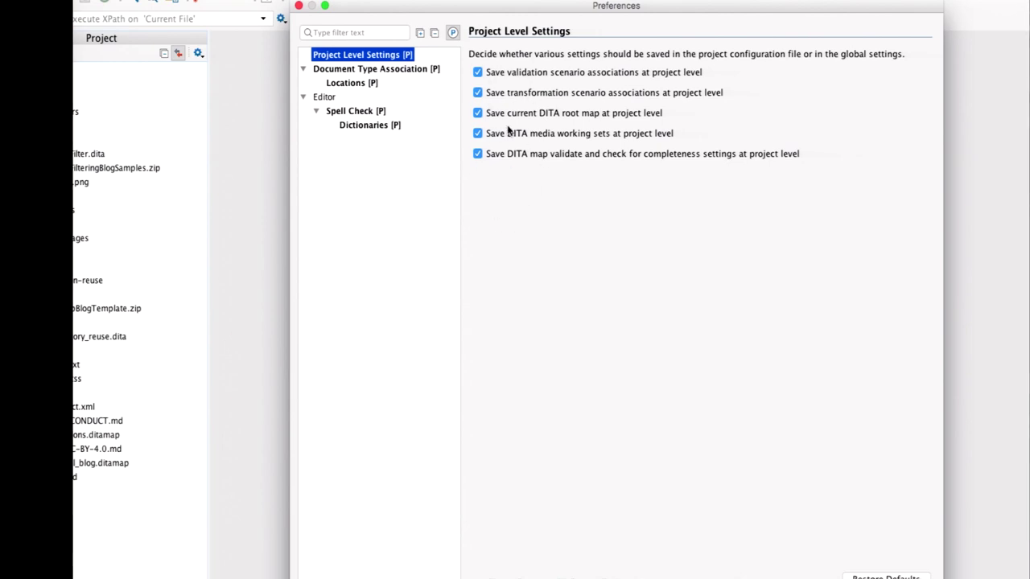
Step: Examine the project-level framework locations and the spell check dictionaries folder, and close the preferences
click(368, 85)
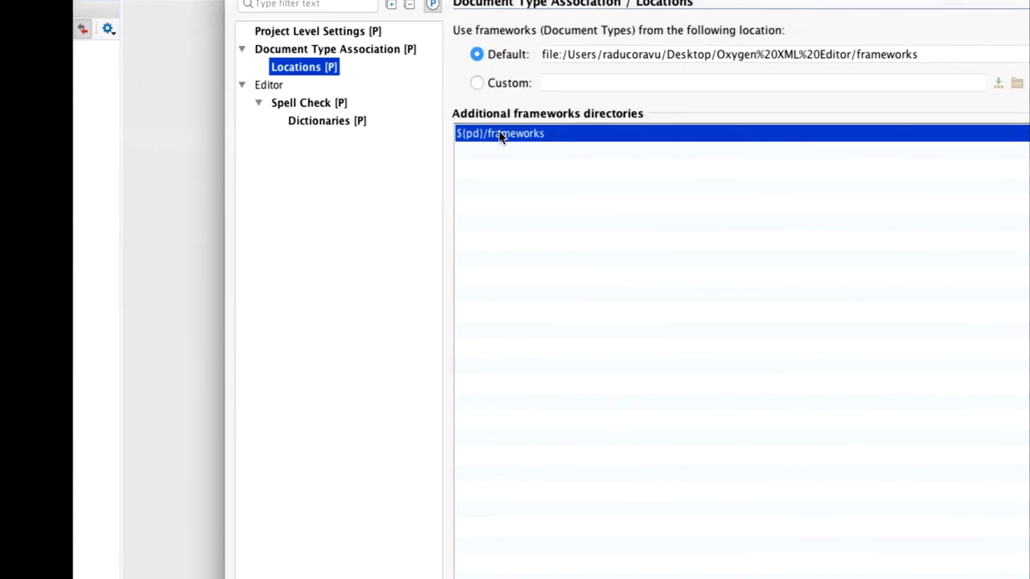
click(334, 102)
click(331, 121)
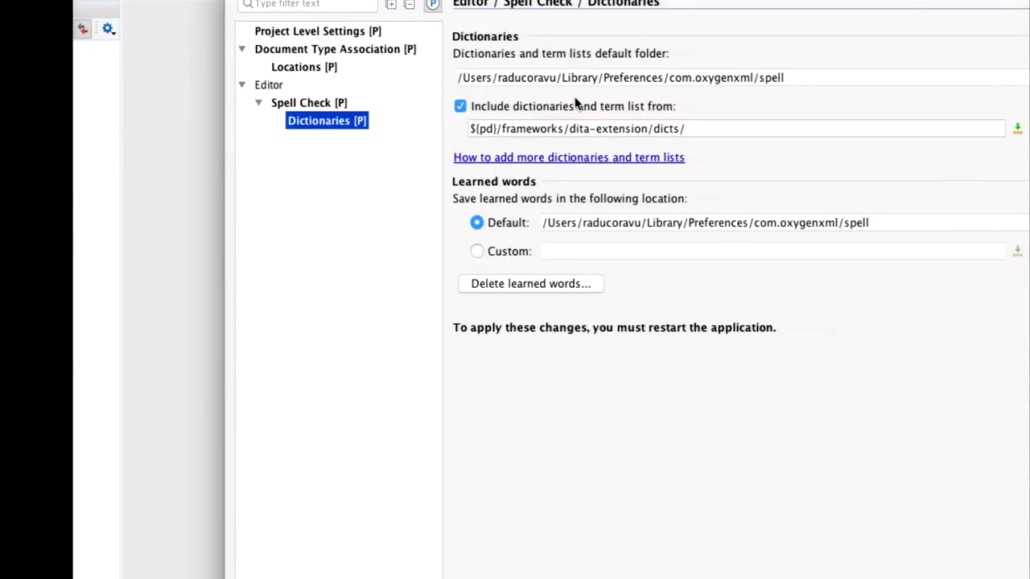
drag(708, 130, 468, 131)
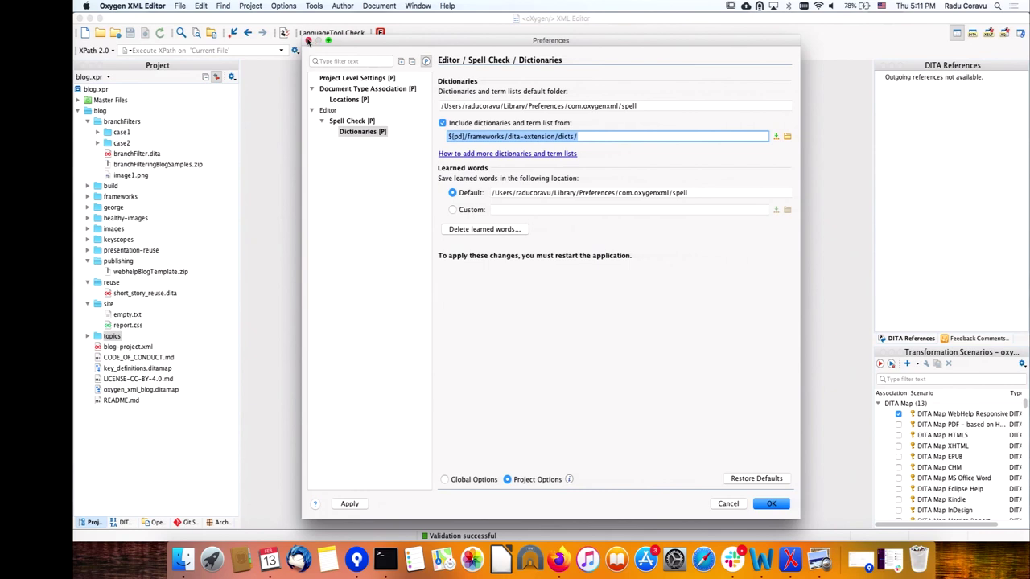
click(309, 40)
Step: Switch back to the prague.xpr project and bring up the article's list of Project view tips
click(95, 76)
click(95, 100)
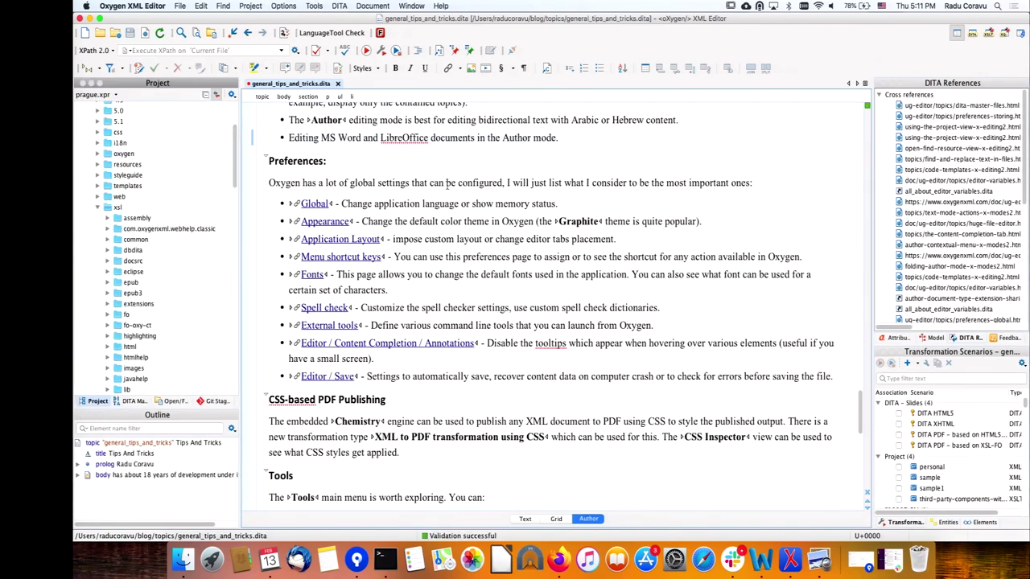
scroll(447, 185, up, 15)
scroll(447, 186, up, 2)
scroll(447, 185, down, 10)
scroll(447, 186, up, 6)
scroll(446, 185, down, 4)
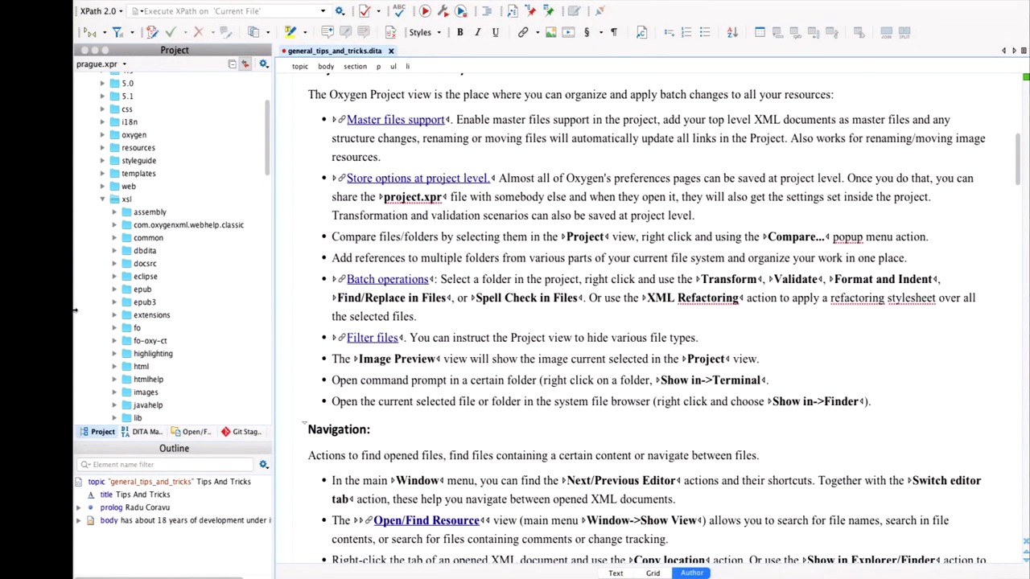
Step: Collapse the xsl and docbook folders in the project tree and look through the linked dita folder
click(126, 199)
click(101, 199)
scroll(140, 182, up, 5)
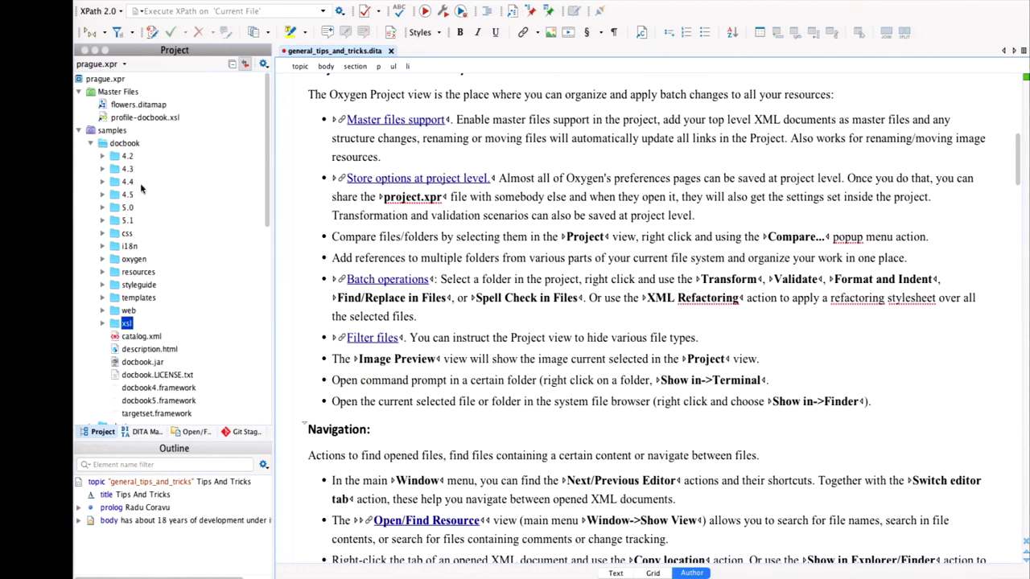
click(123, 143)
double_click(123, 143)
scroll(123, 157, down, 3)
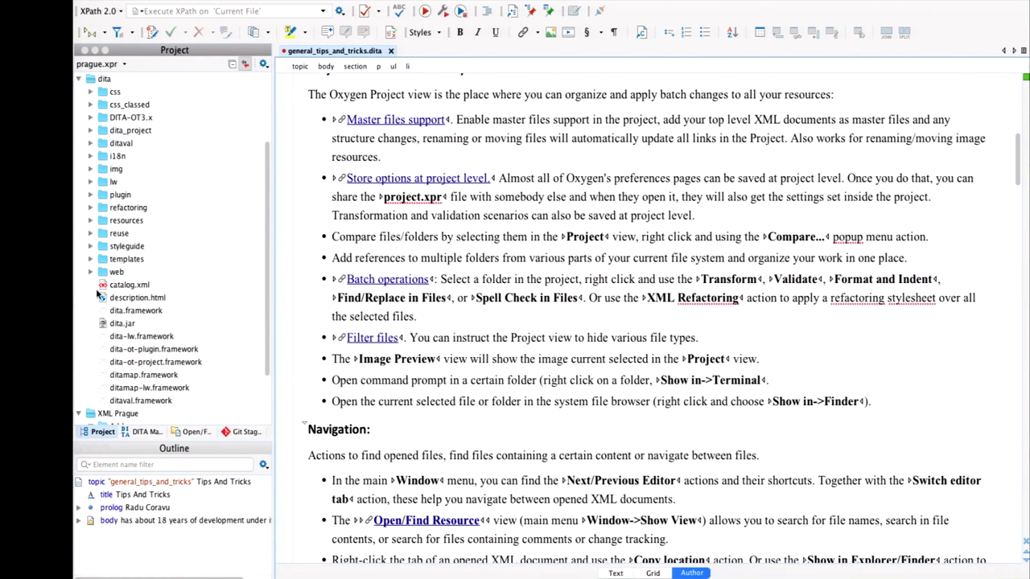
scroll(112, 118, up, 3)
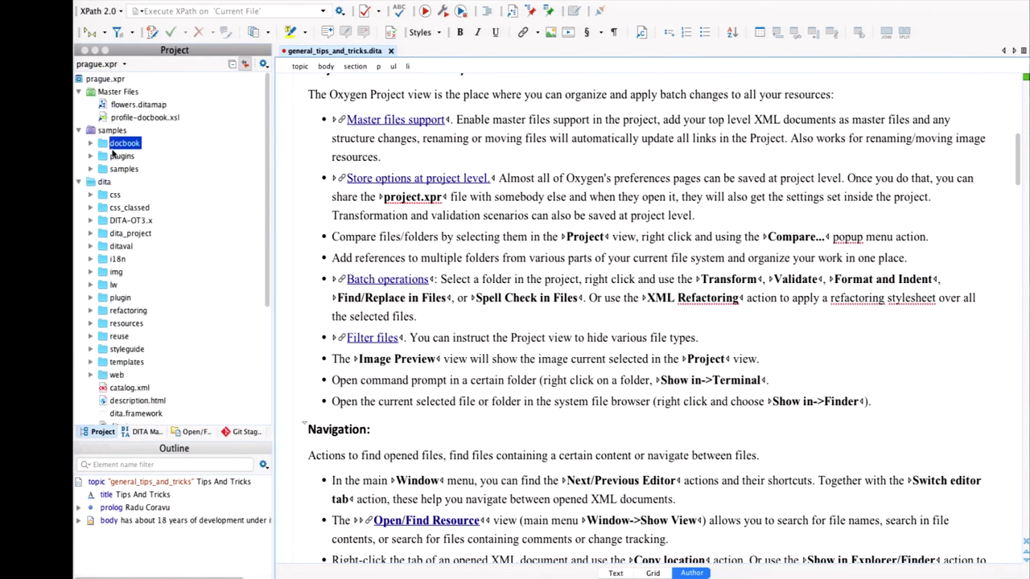
Step: Look inside the docbook folder, collapse it again, and expand the samples subfolder in the project tree
double_click(117, 144)
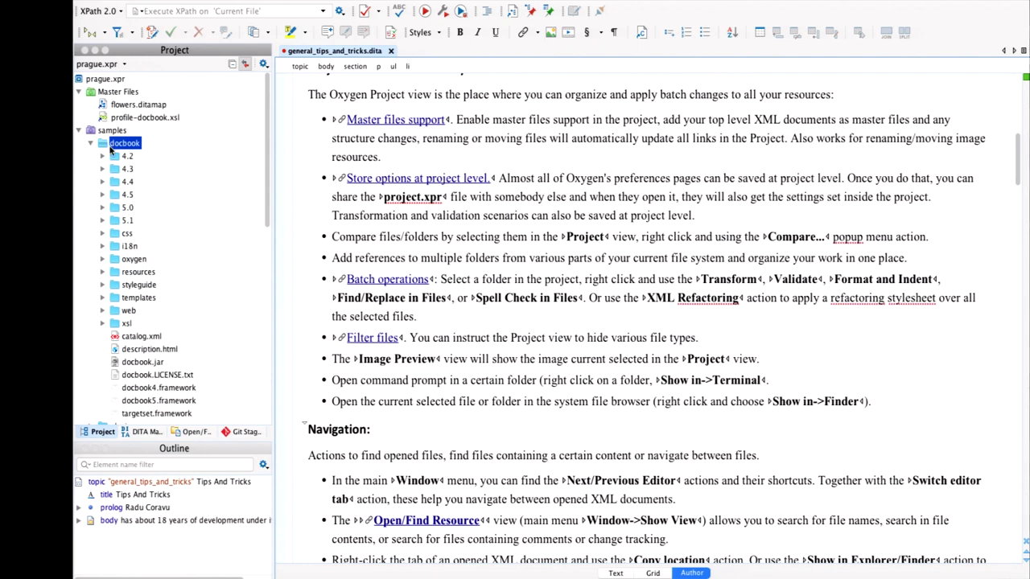
double_click(110, 148)
double_click(113, 170)
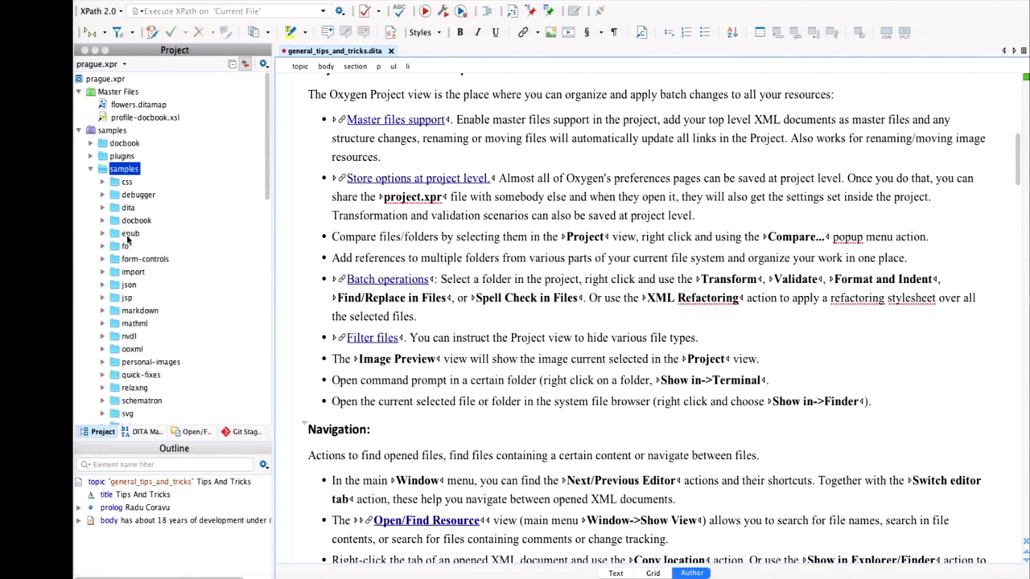
Step: Expand the docbook folder inside the linked samples folder, together with its v4 and v5 subfolders, in the project tree
click(133, 220)
double_click(135, 210)
double_click(139, 228)
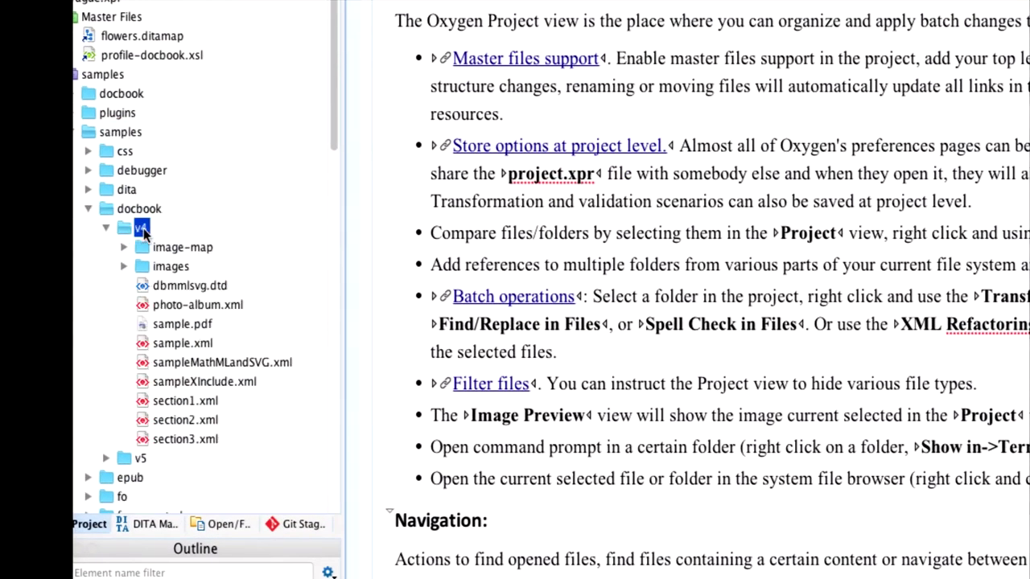
double_click(130, 460)
scroll(130, 460, down, 5)
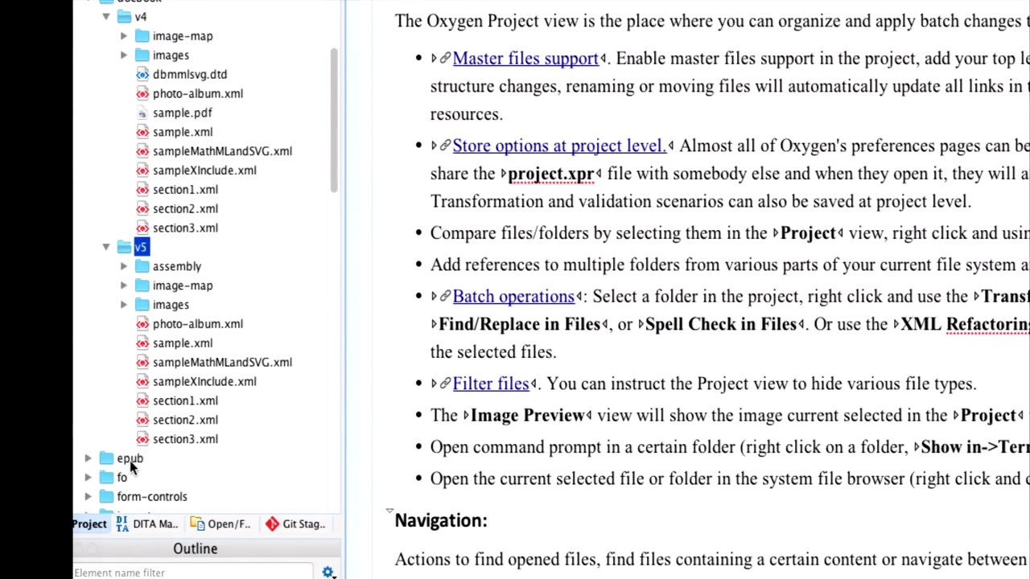
Step: Compare the v5 sample.xml with the v4 sample.xml from the project tree, and close the file comparison
click(190, 344)
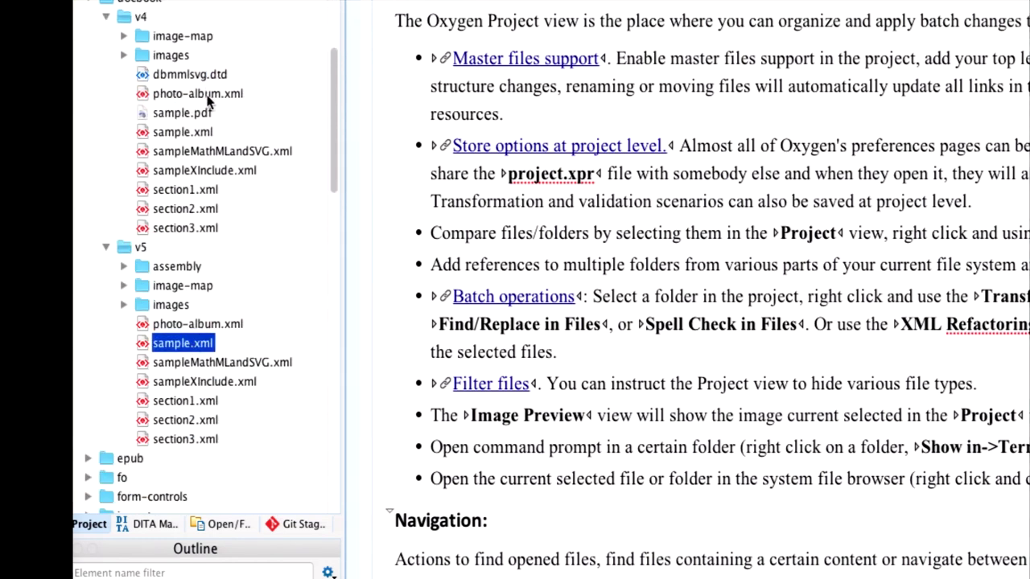
super+click(194, 132)
right_click(194, 132)
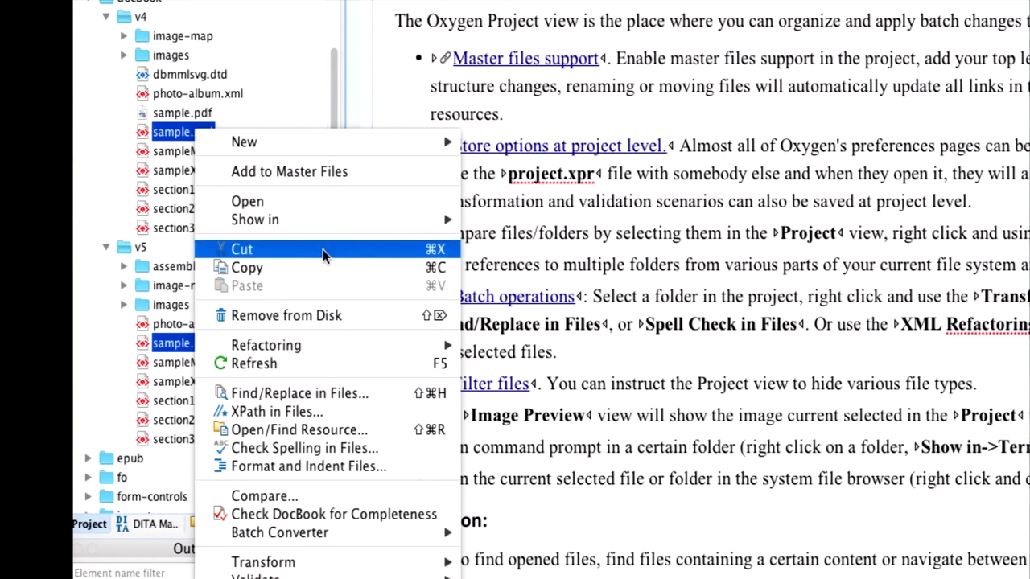
click(360, 492)
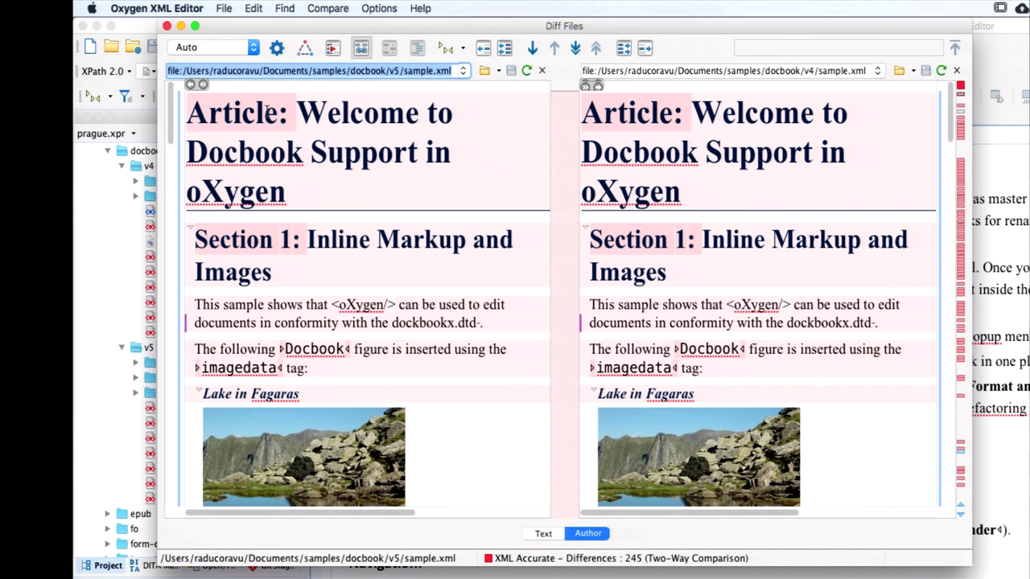
click(166, 27)
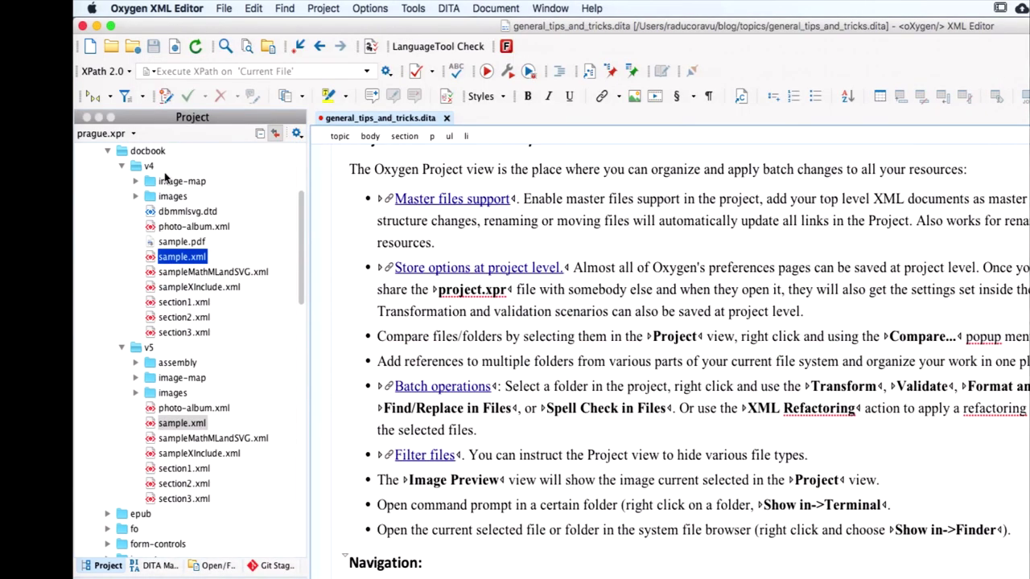
Step: Compare the v4 and v5 folders, bring the directory comparison window to the front, and enlarge it
right_click(148, 348)
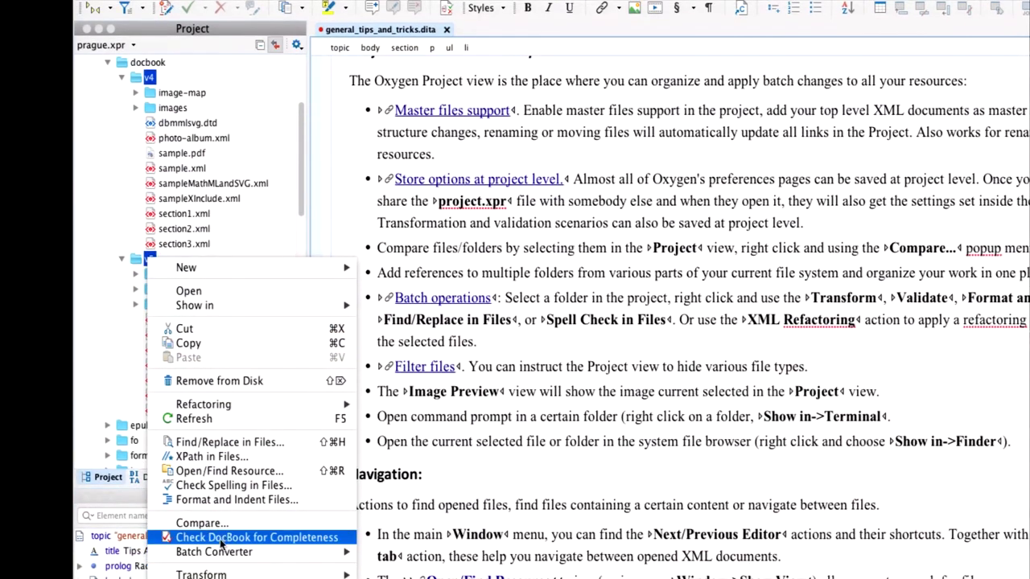
click(224, 532)
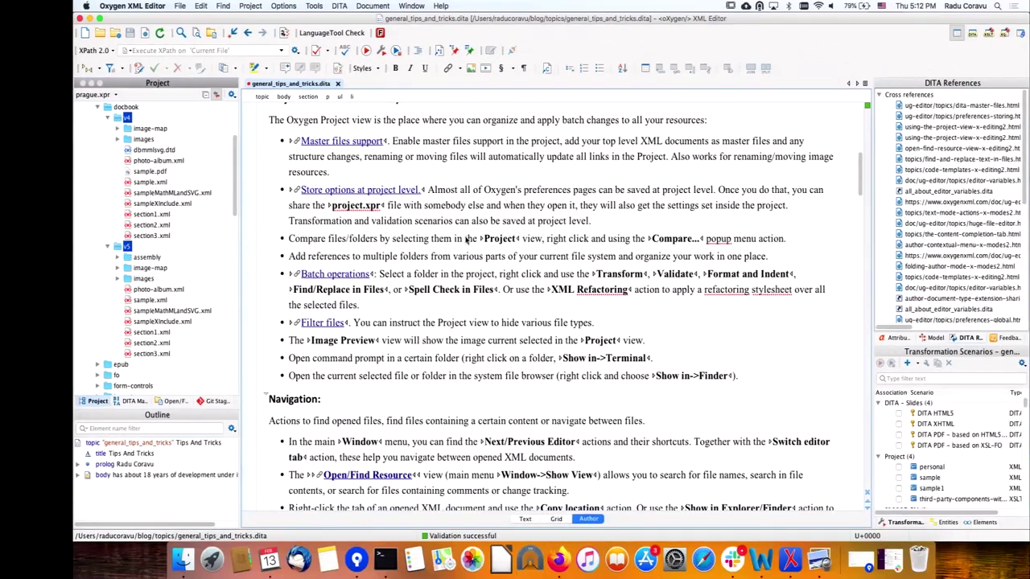
key(super+Tab)
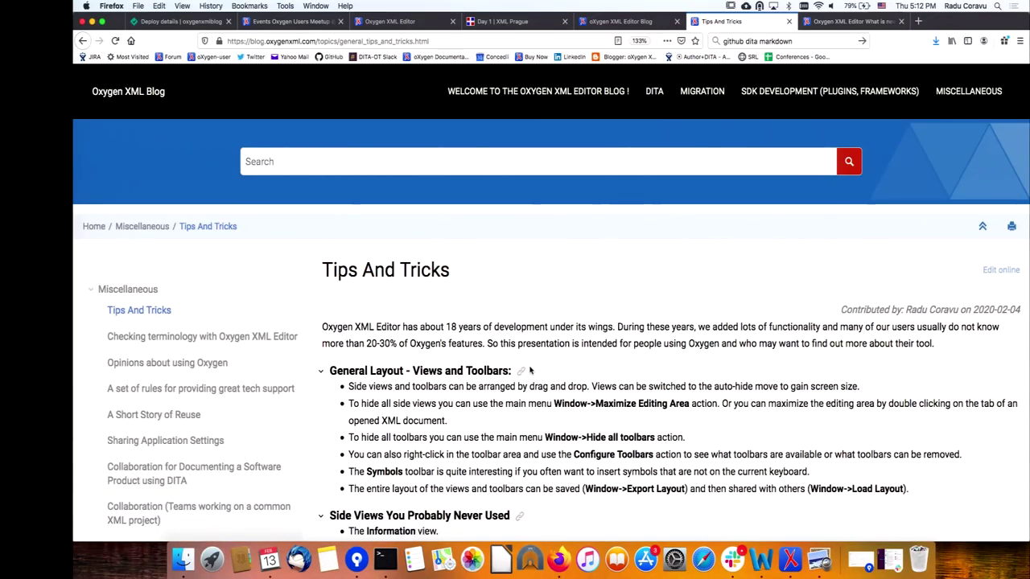
click(791, 559)
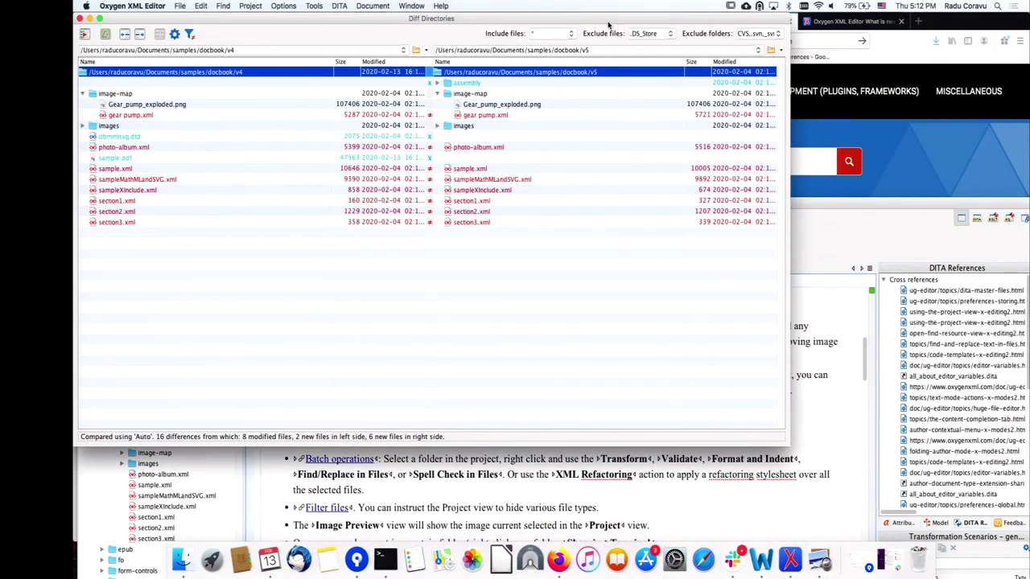
double_click(588, 18)
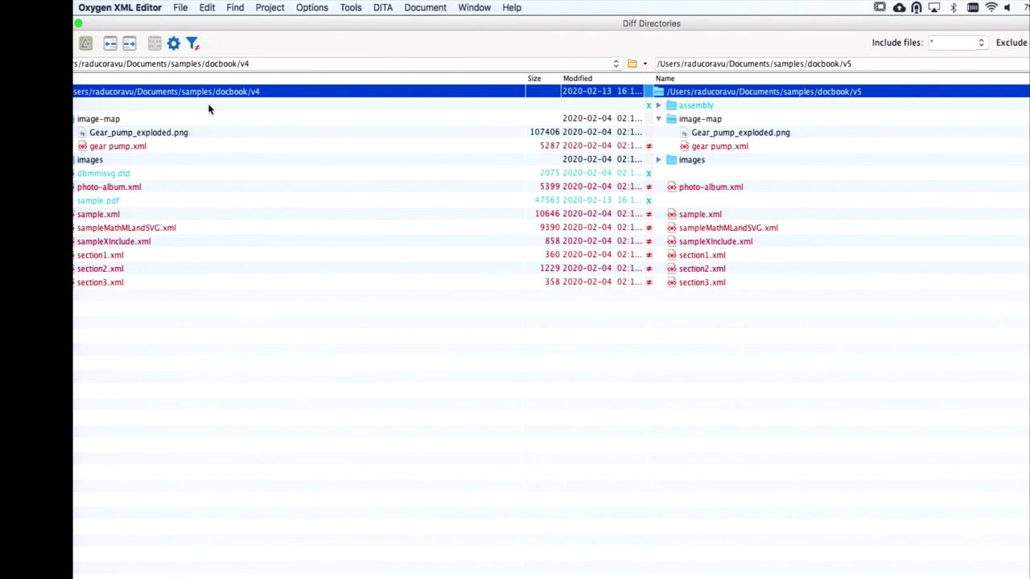
Step: Move the directory comparison window down, bring back the general_tips_and_tricks.dita editor window enlarged, and return to the Project view tips
click(78, 23)
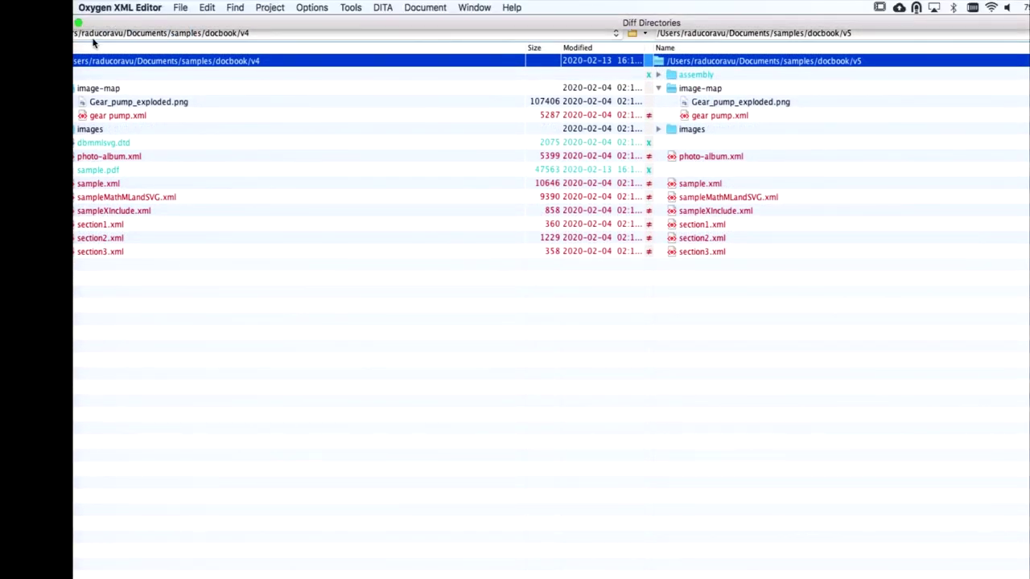
click(78, 23)
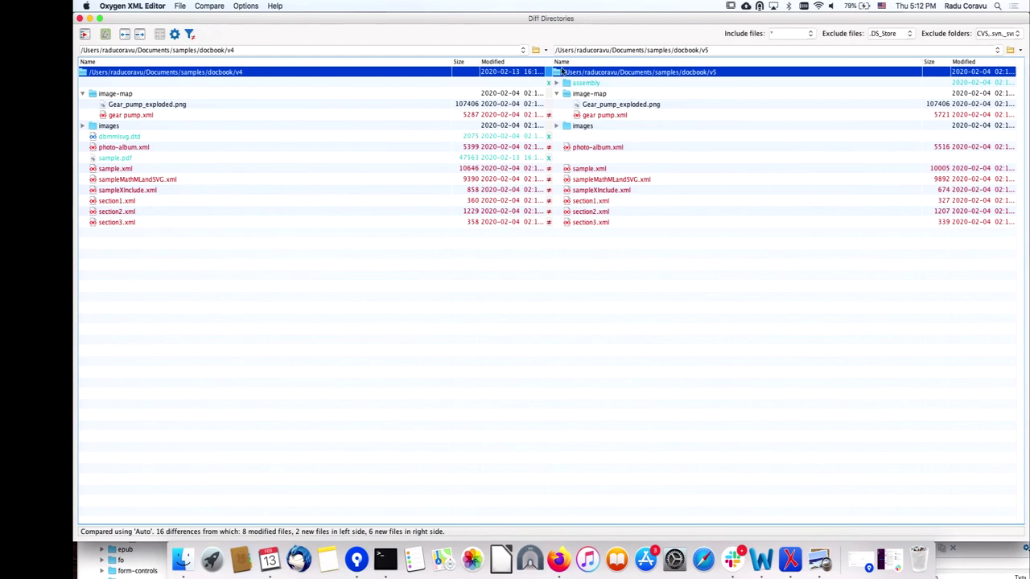
drag(577, 21, 577, 243)
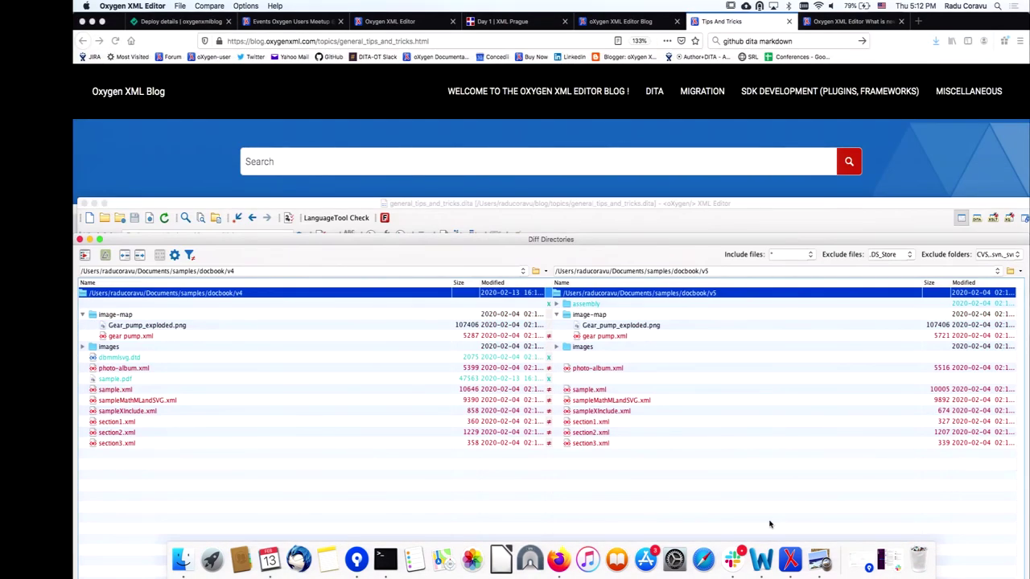
right_click(791, 558)
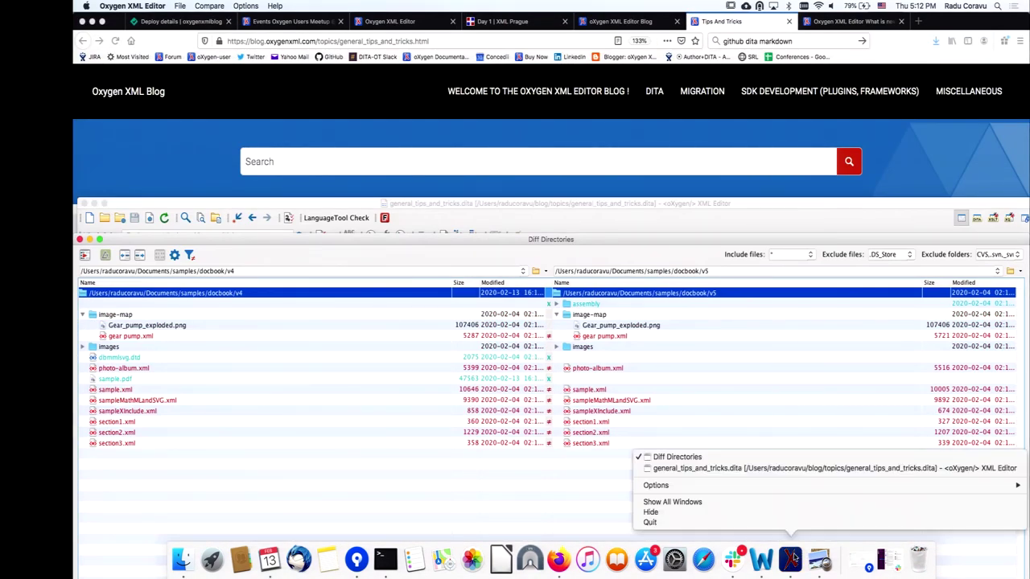
click(807, 466)
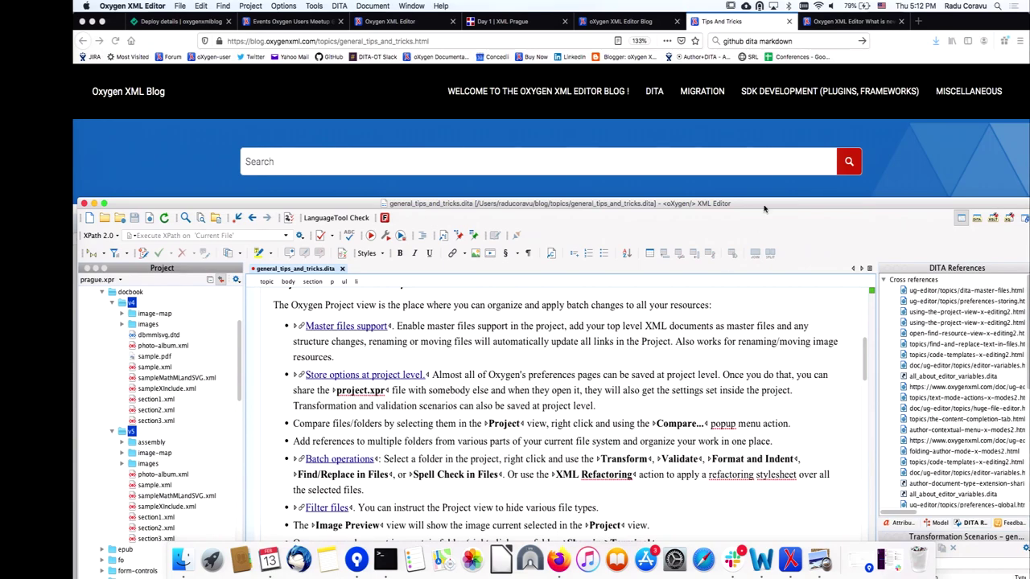
double_click(764, 206)
scroll(571, 271, down, 5)
scroll(463, 271, up, 20)
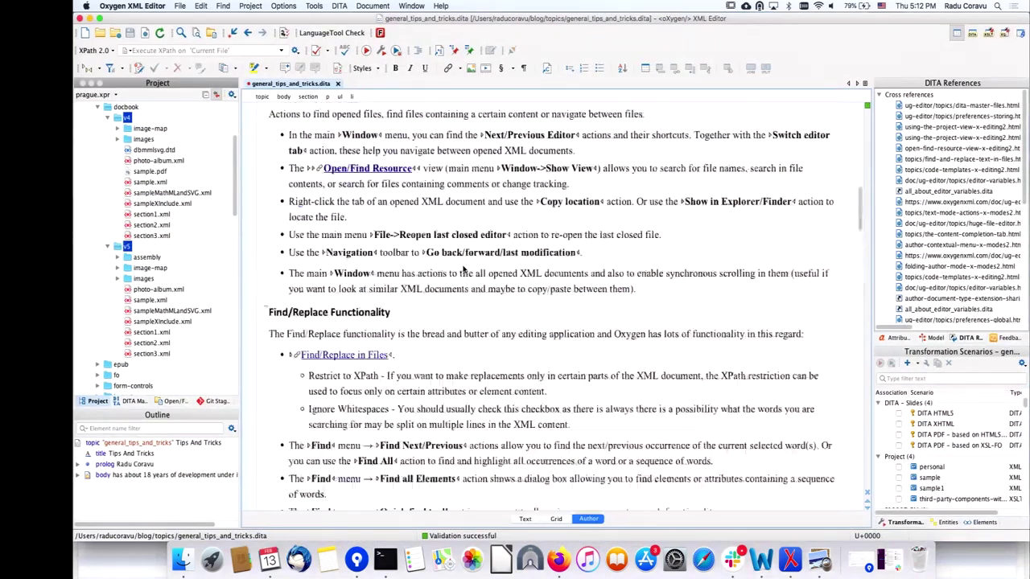
scroll(463, 271, down, 10)
scroll(464, 269, down, 1)
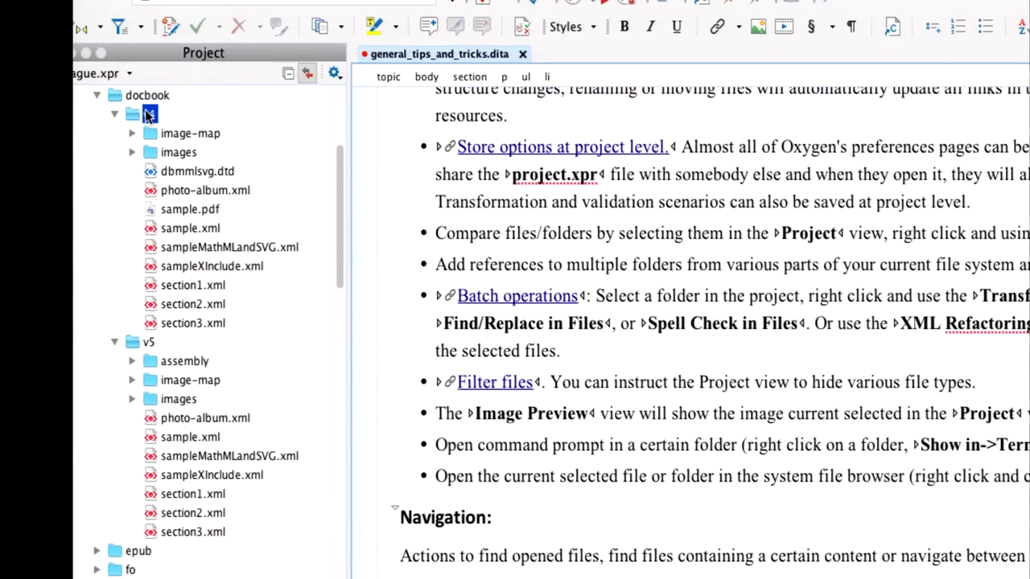
Step: Check spelling in all files of the v4 folder using the selected project resources as scope, and dismiss the results summary
right_click(151, 119)
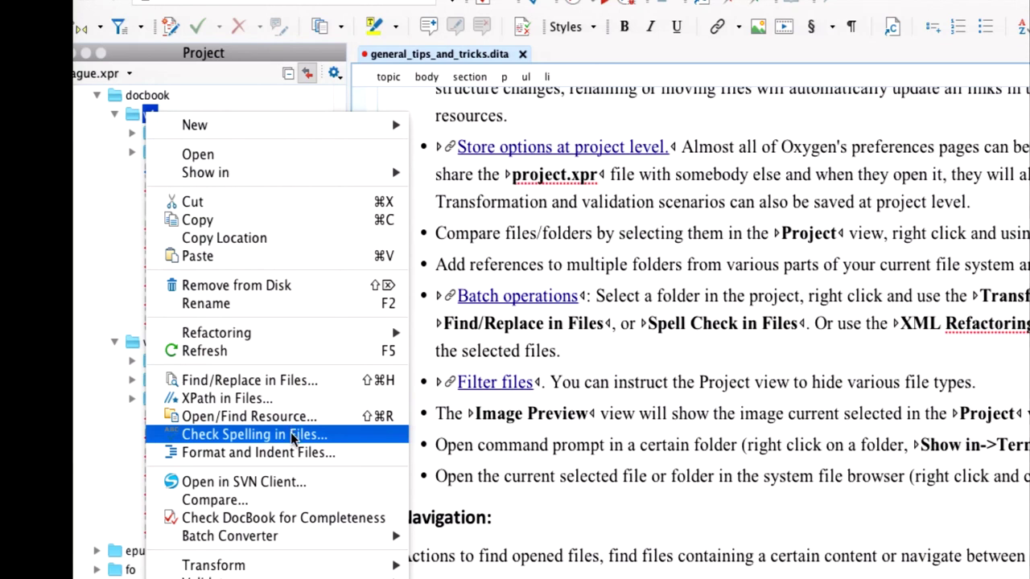
click(292, 439)
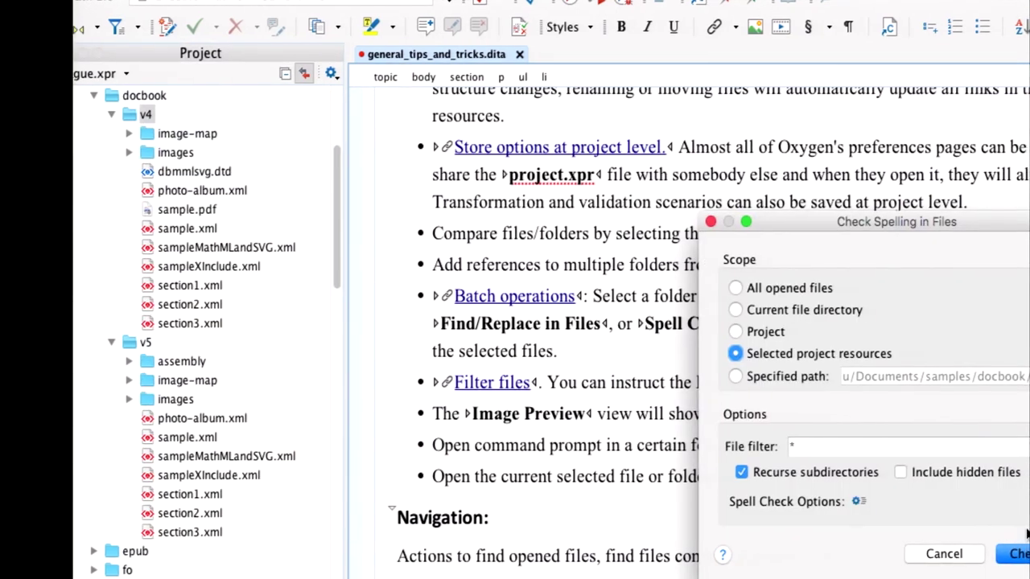
click(1019, 553)
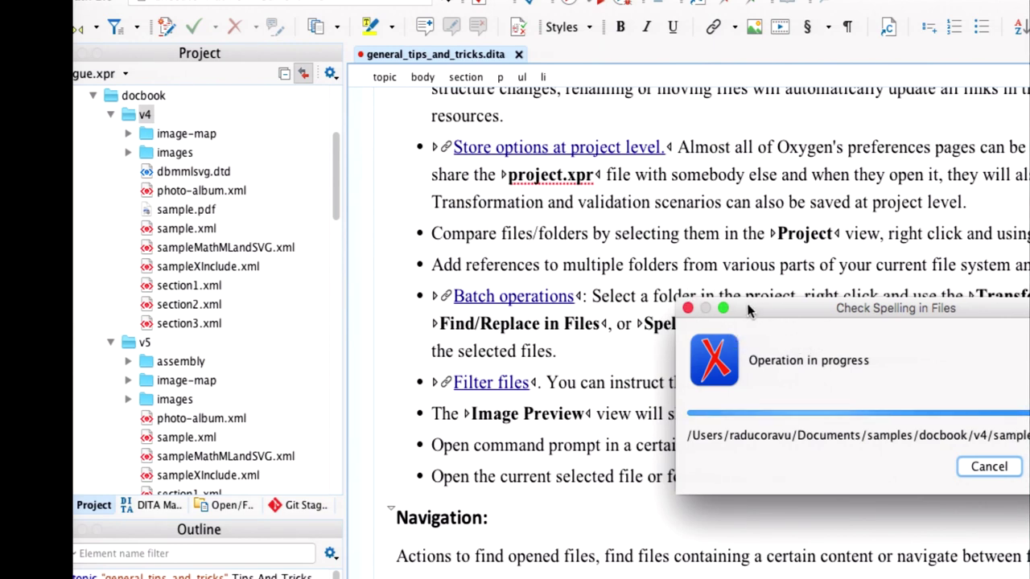
drag(809, 309, 603, 273)
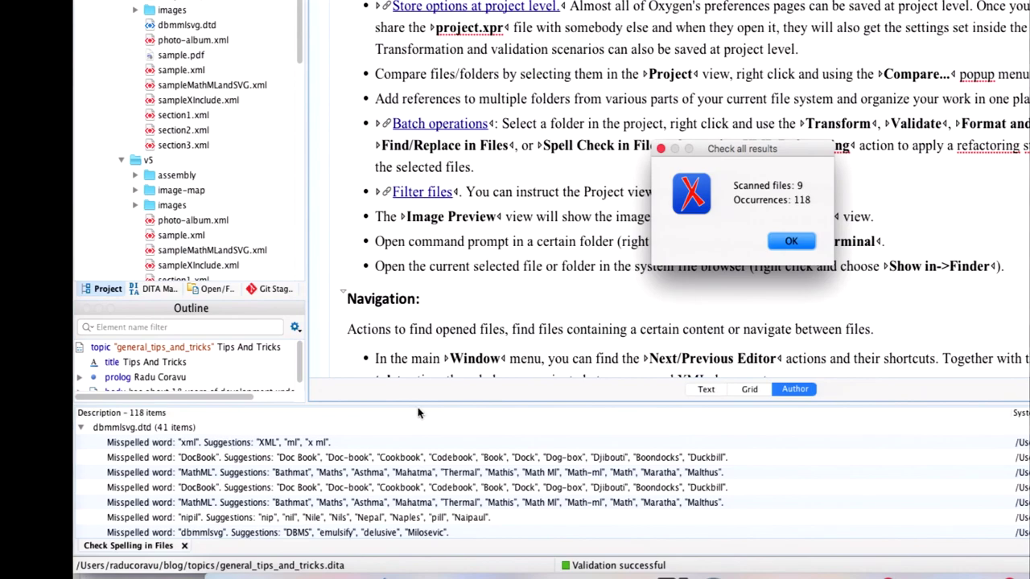
click(803, 241)
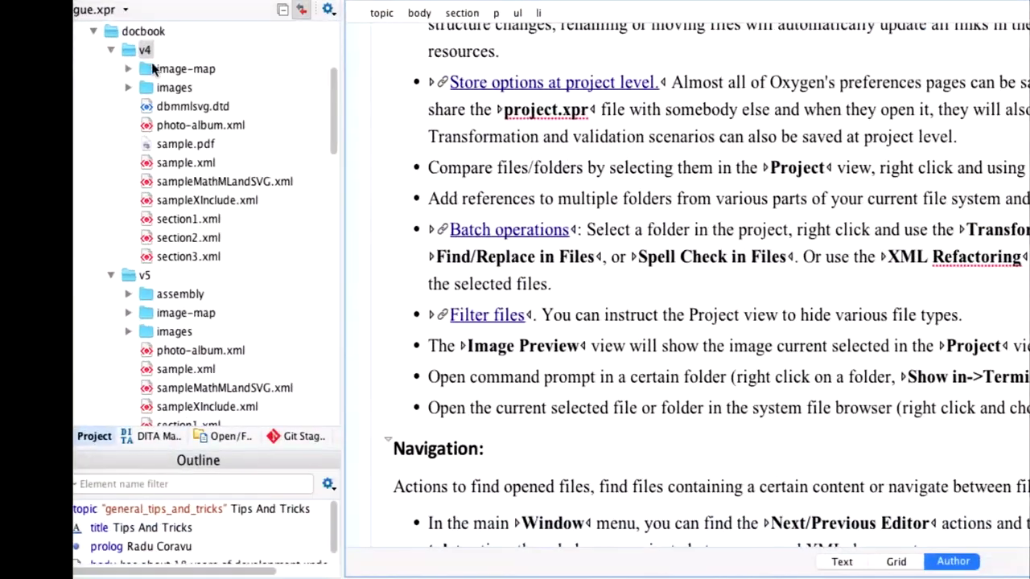
Step: Examine the batch Validate and Transform actions offered for the v4 folder, and leave them without running any
right_click(146, 53)
mouse_move(315, 522)
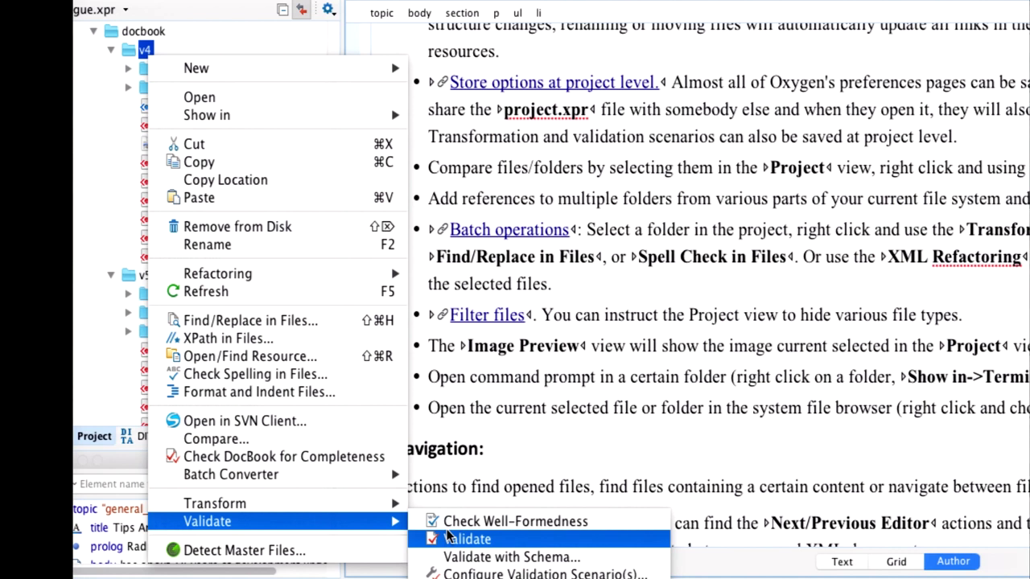
mouse_move(389, 499)
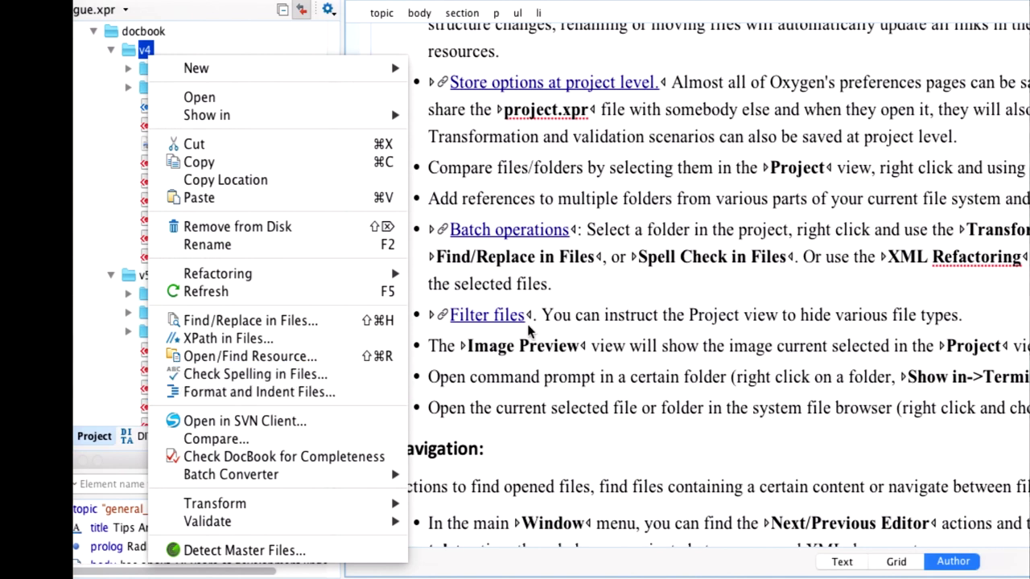
click(583, 304)
Step: Hide PDF files in the project tree by adding *.pdf to the hidden-file patterns in the project filters
scroll(269, 216, up, 4)
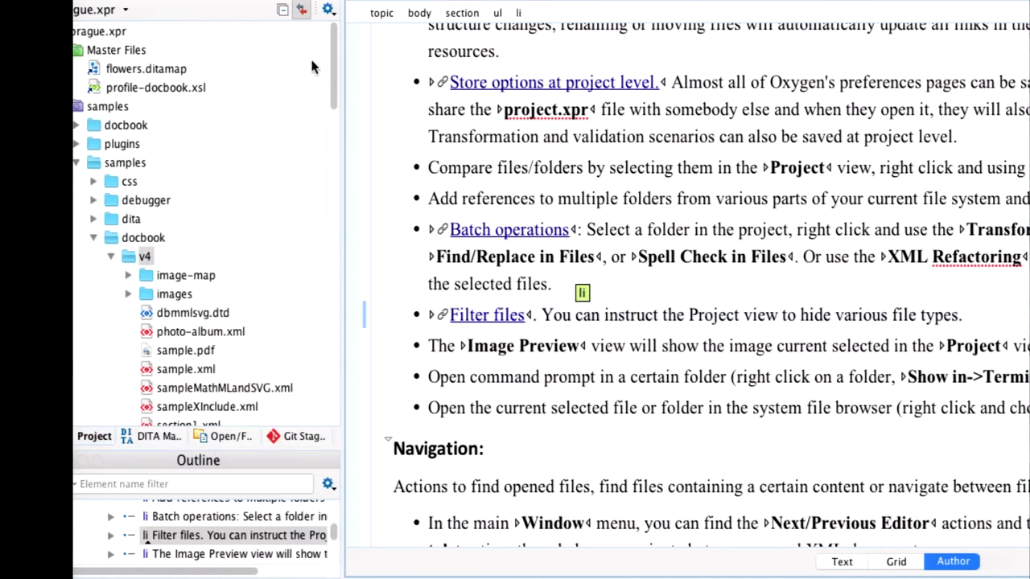
click(328, 10)
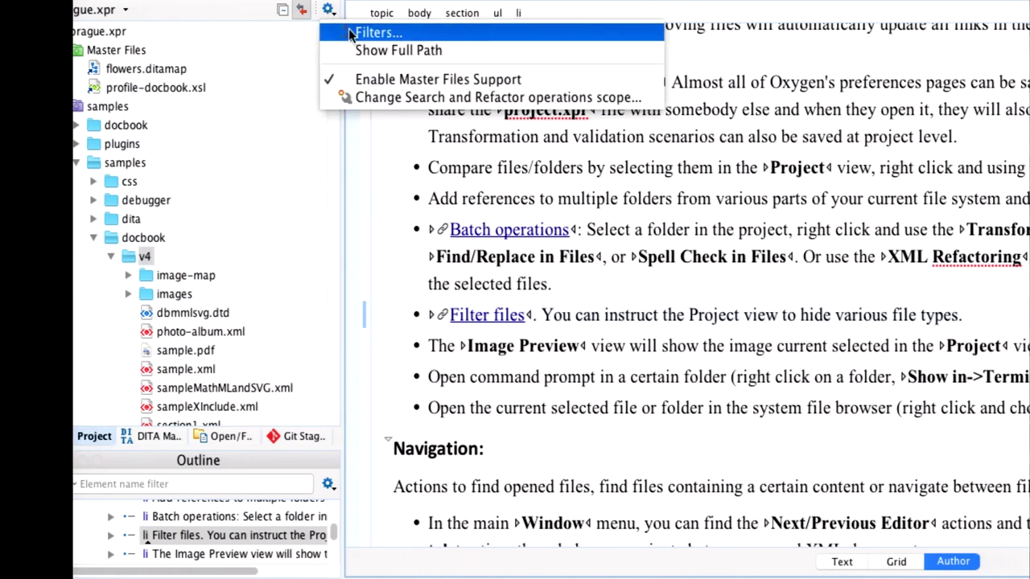
click(350, 33)
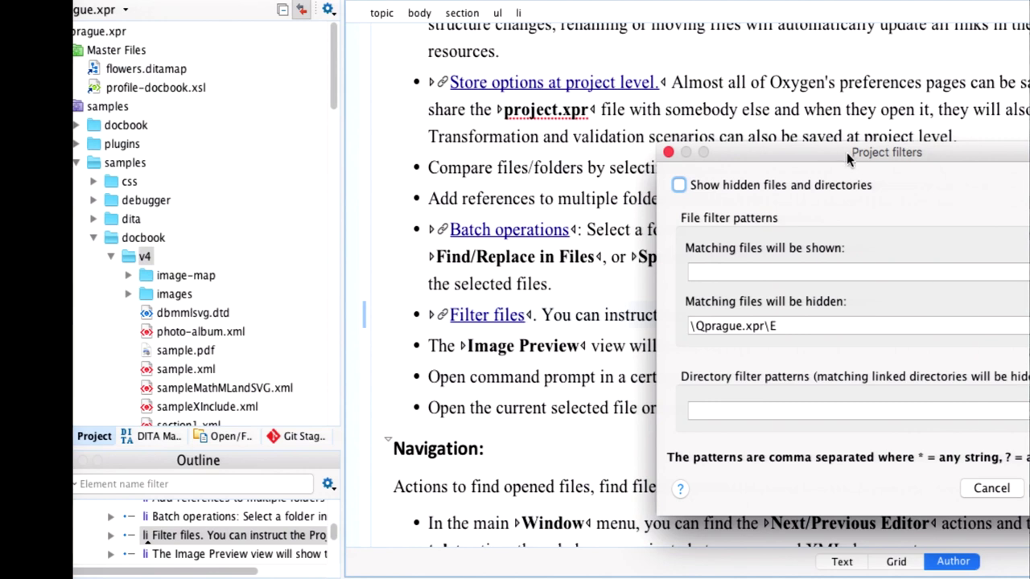
drag(845, 152, 697, 137)
click(656, 310)
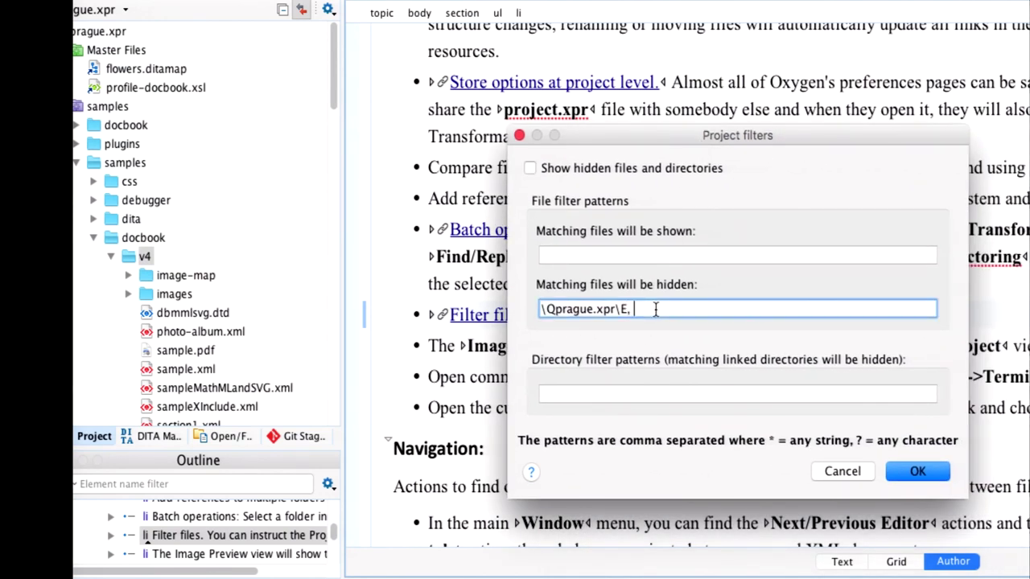
text(, *.pdf)
click(932, 474)
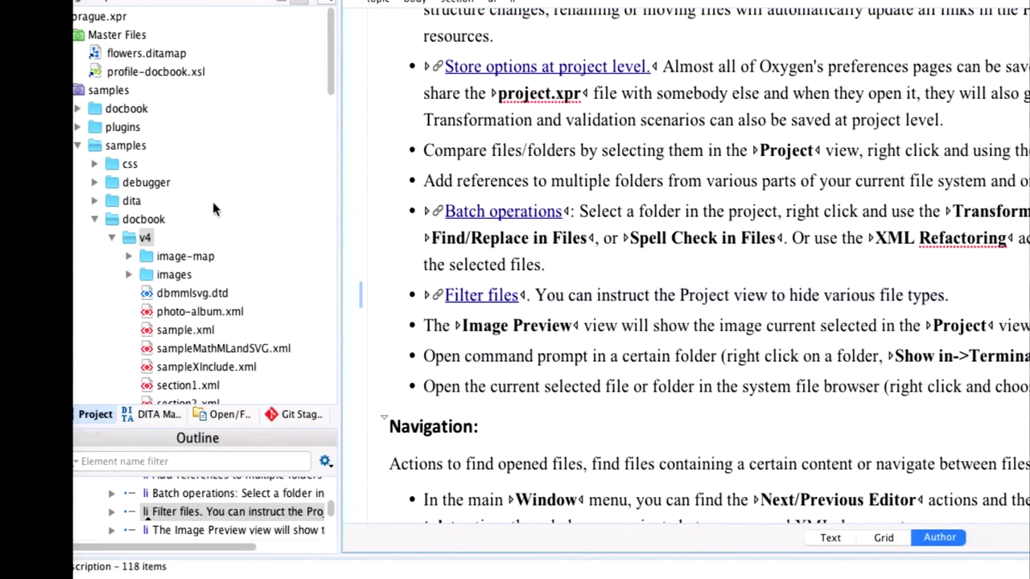
scroll(212, 201, down, 3)
Step: Remove the *.pdf pattern from the hidden-file patterns in the project filters, keeping only \Qprague.xpr\E
click(322, 113)
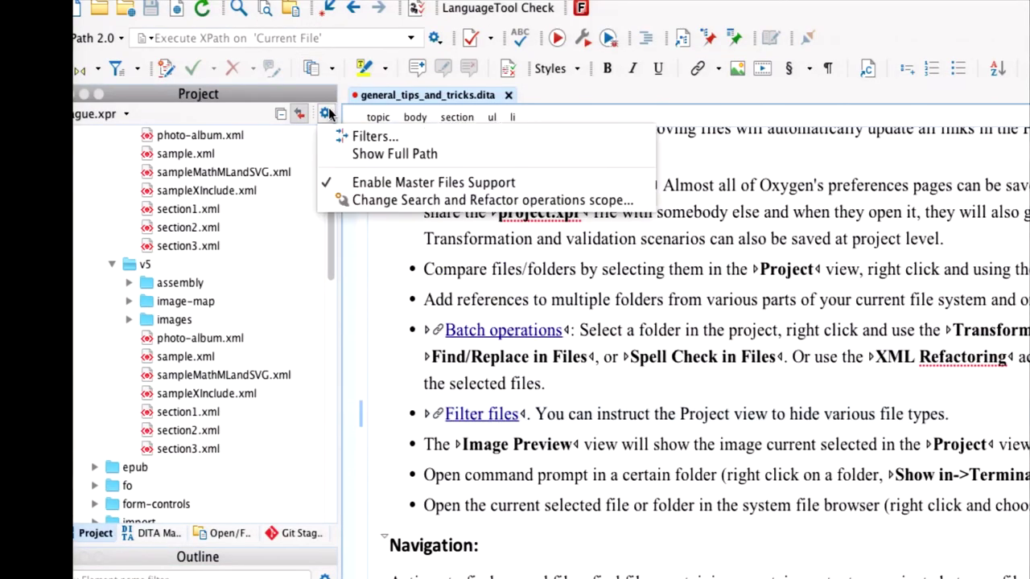
click(366, 137)
click(678, 409)
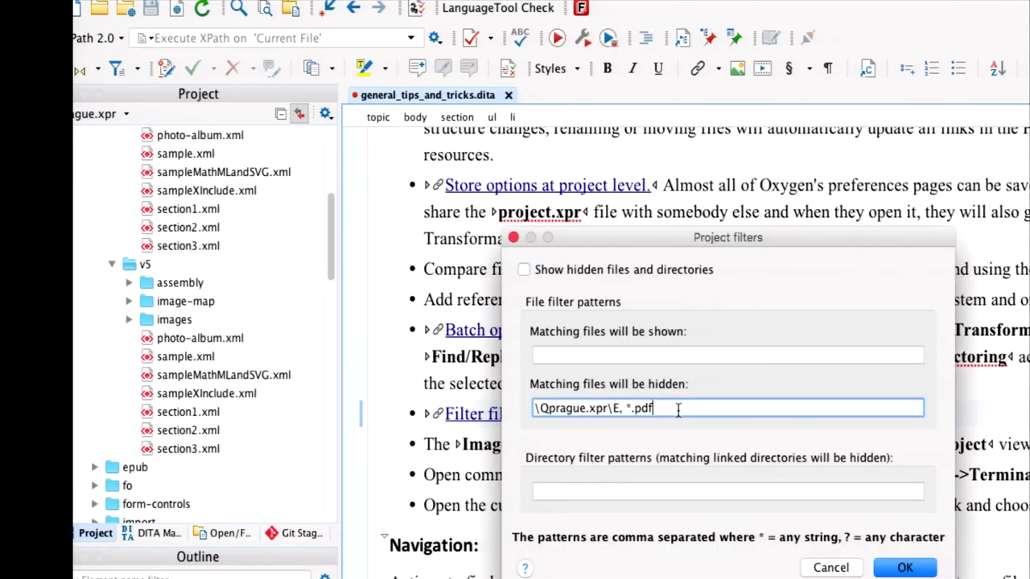
key(BackSpace)
key(BackSpace)
key(BackSpace)
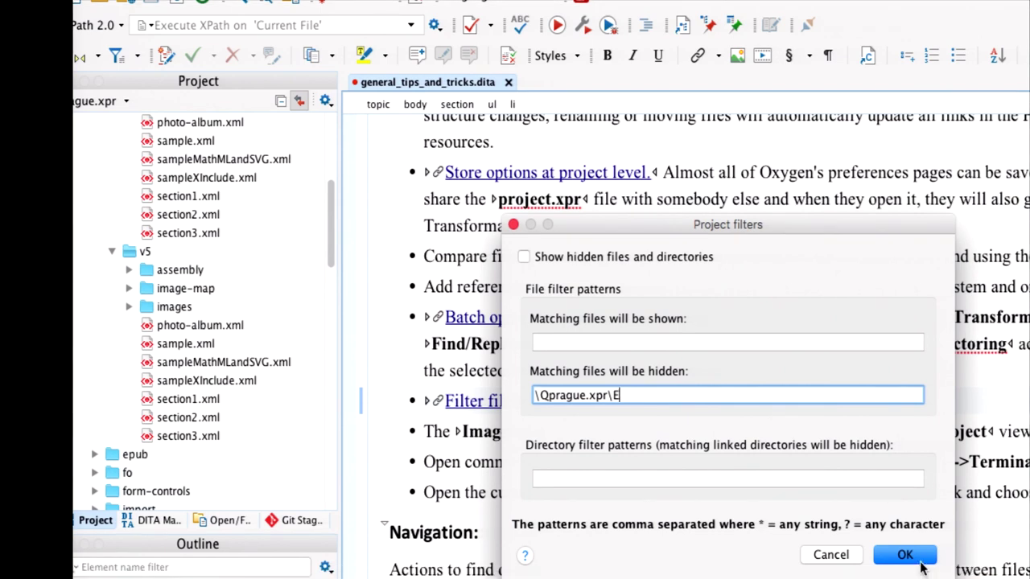
click(904, 568)
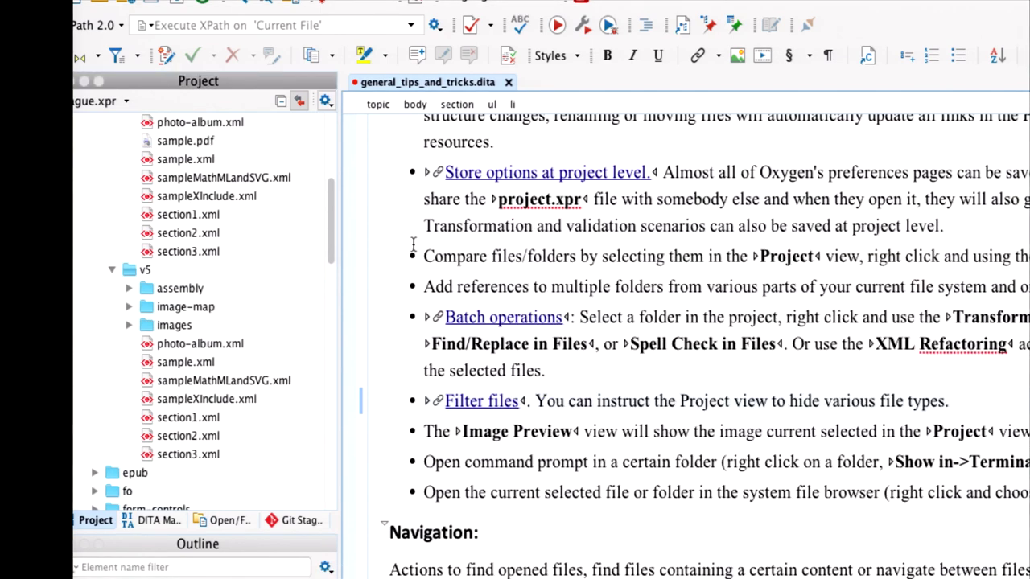
click(324, 102)
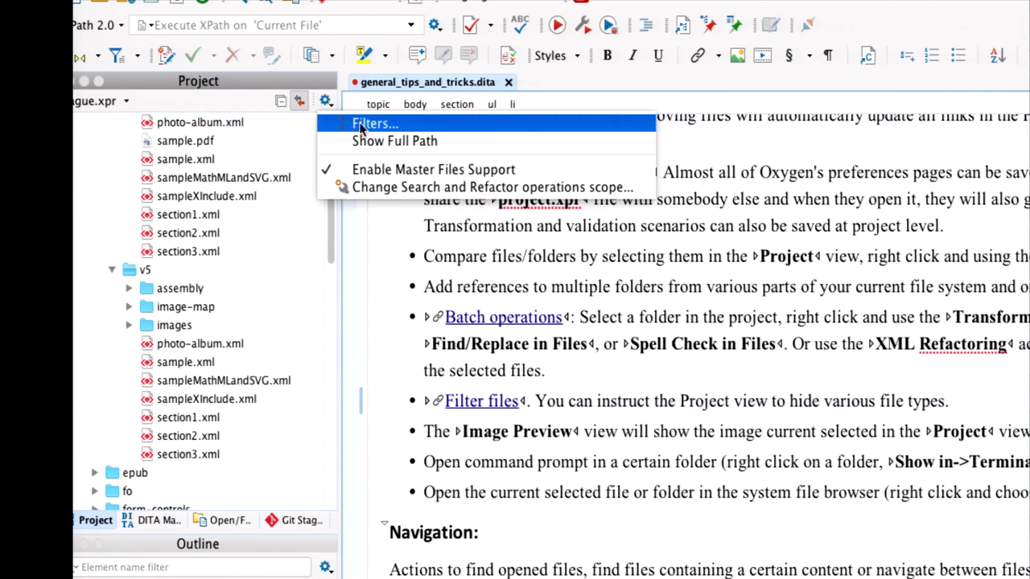
click(616, 323)
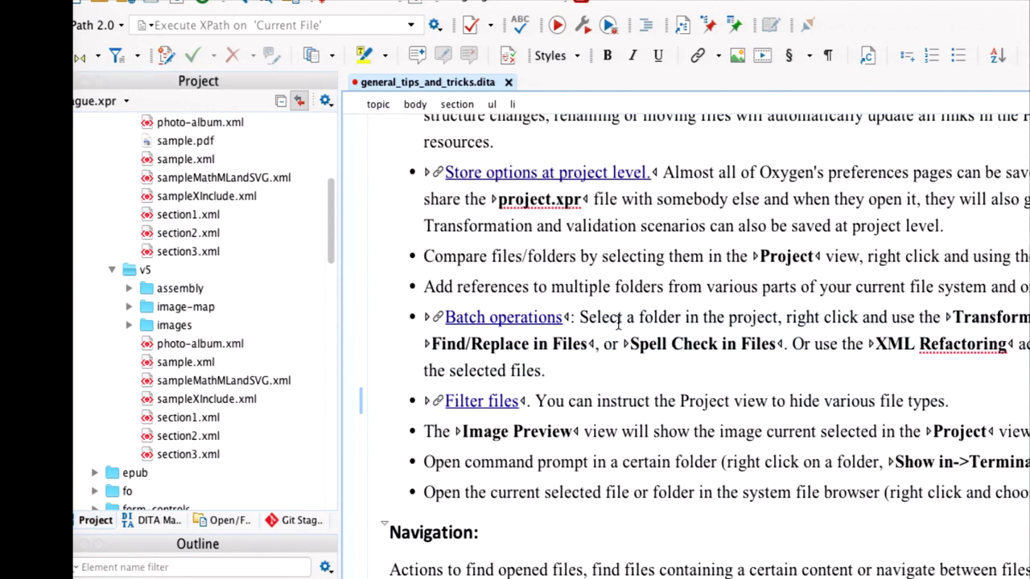
scroll(618, 322, down, 3)
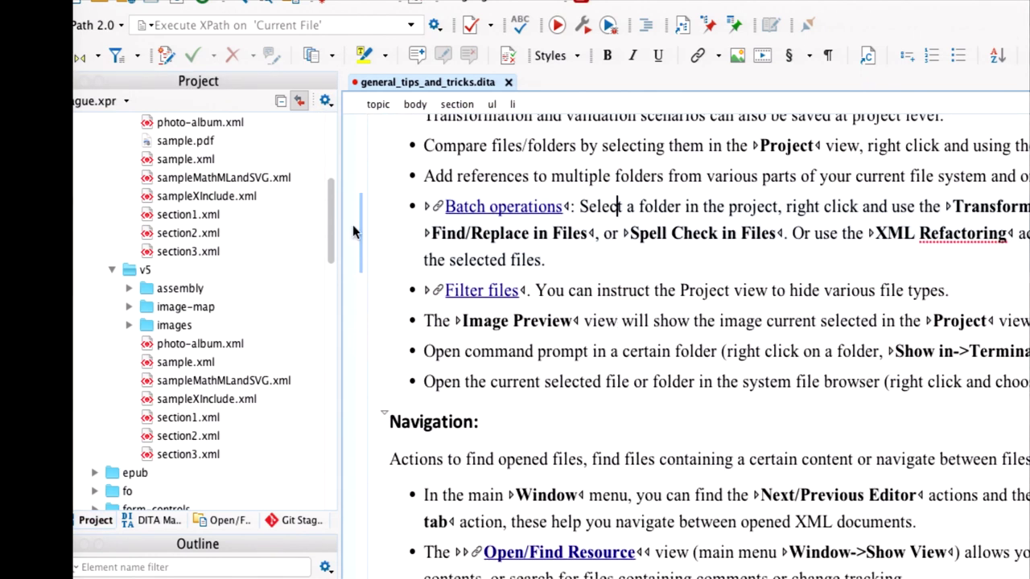
Step: Expand the images folder under v5 and select control-panel.jpg to show it in the Image Preview view
click(185, 325)
double_click(185, 324)
scroll(183, 319, down, 2)
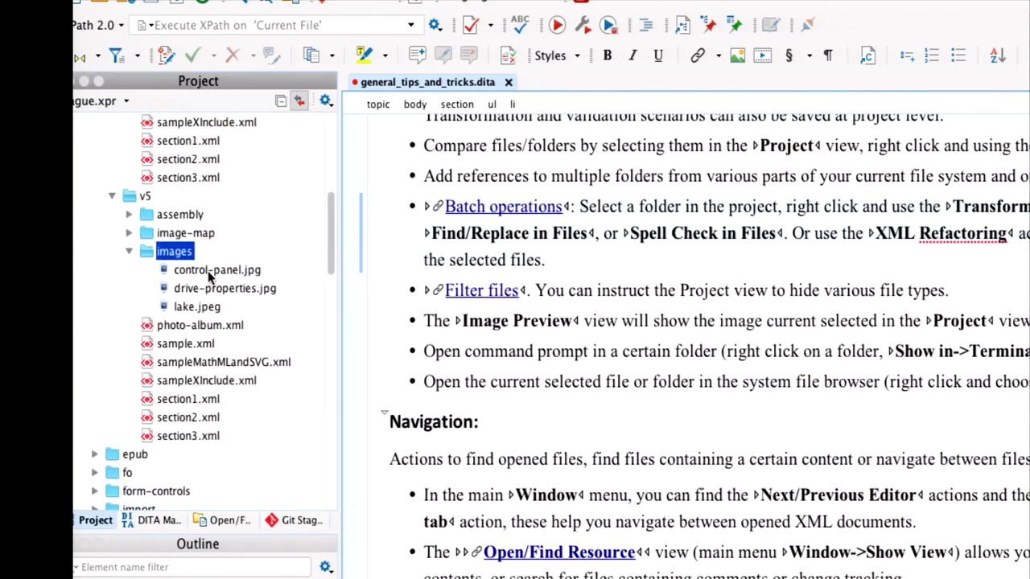
click(209, 272)
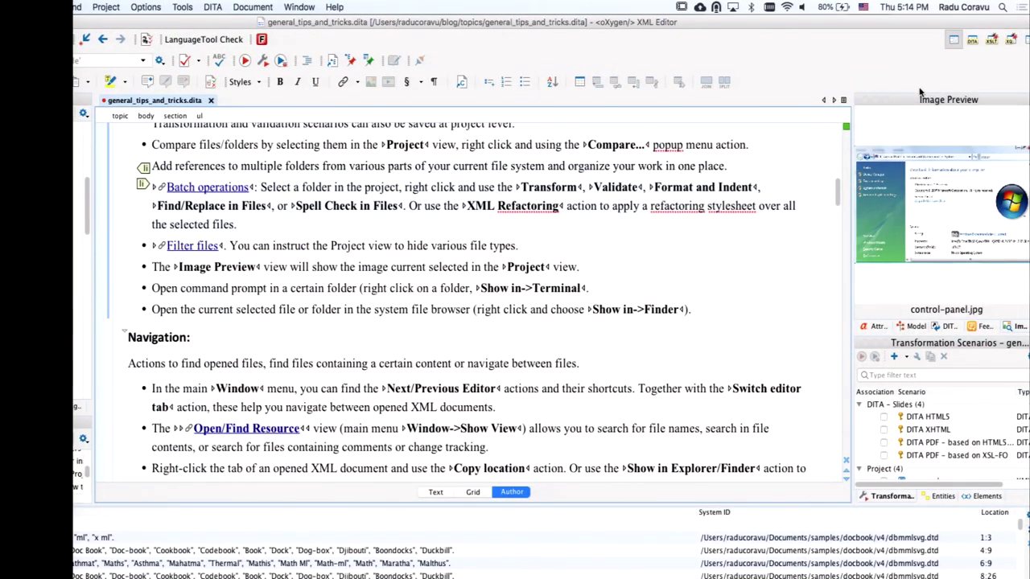
Step: Detach the Image Preview view and float it over the editor near the project tree, closing the external window showing control-panel.jpg
click(916, 103)
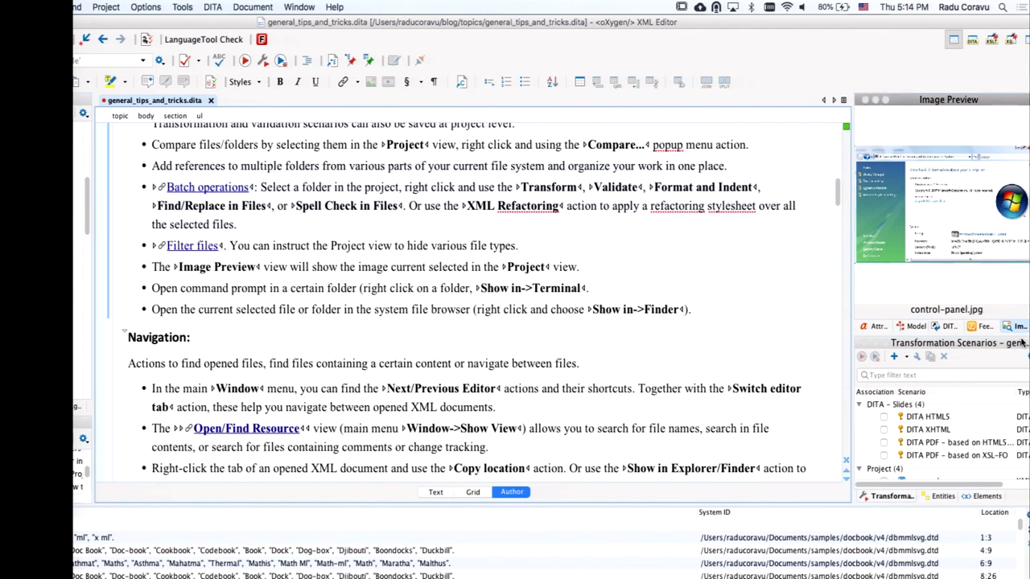
drag(1018, 329, 581, 362)
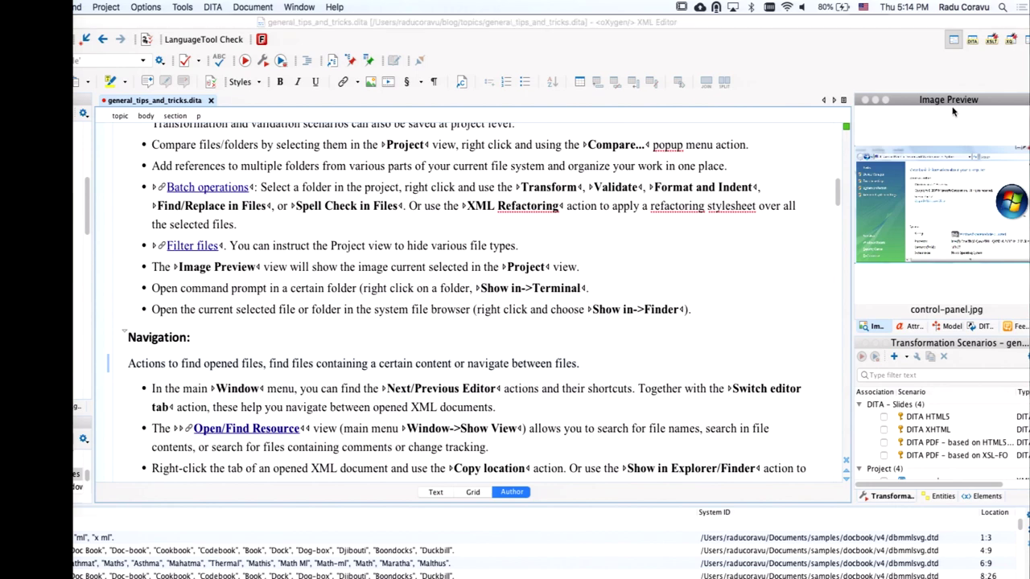
mouse_move(953, 99)
mouse_down()
mouse_move(926, 115)
mouse_move(979, 121)
mouse_move(463, 241)
mouse_up()
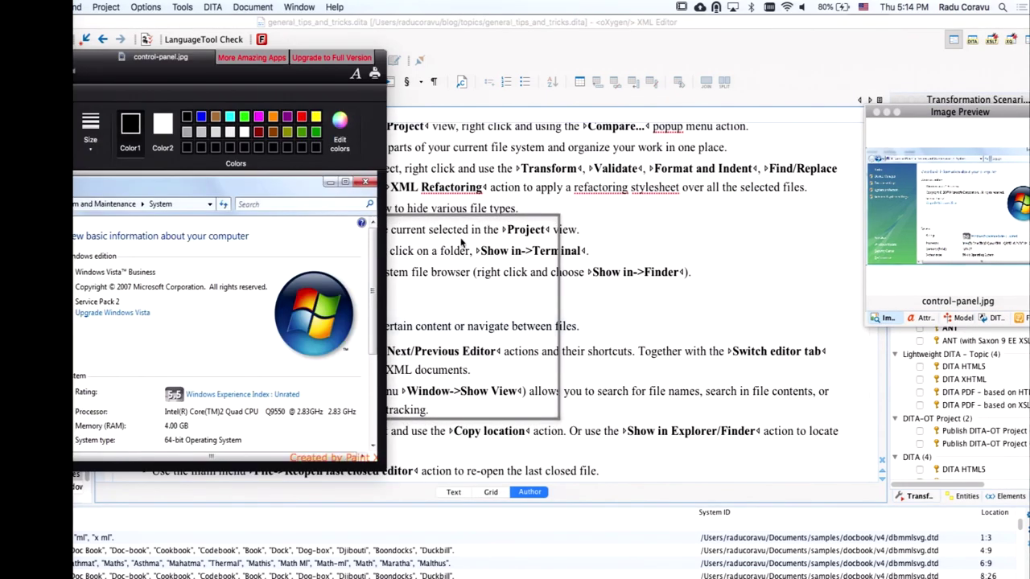
click(181, 63)
drag(182, 64, 588, 70)
click(349, 63)
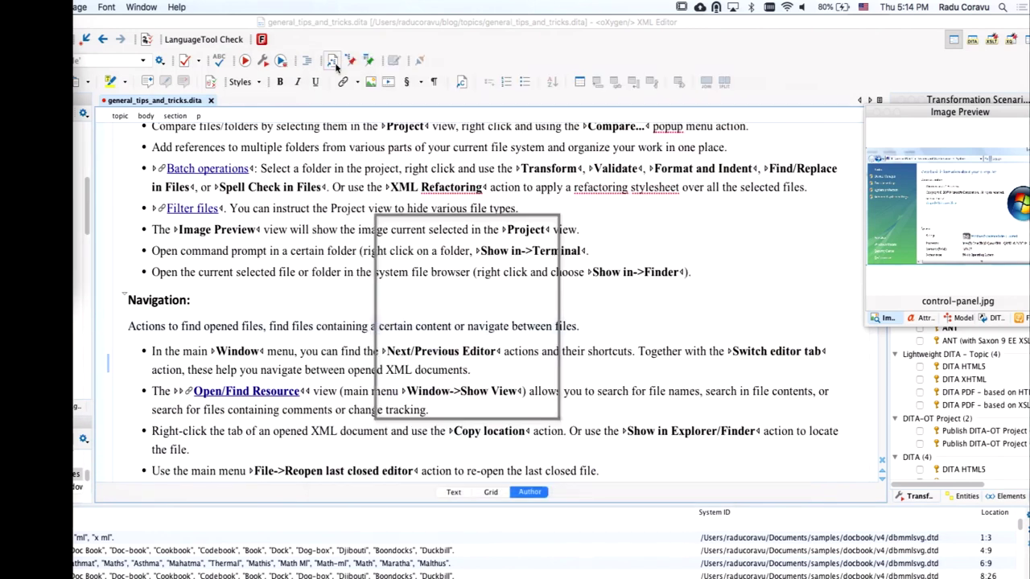
drag(954, 113, 580, 231)
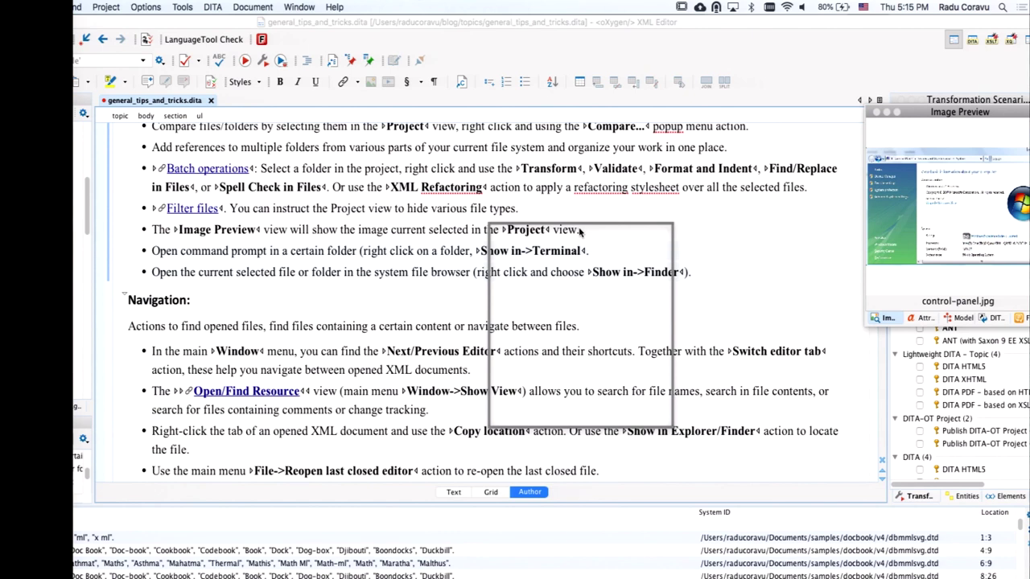
drag(912, 129, 554, 201)
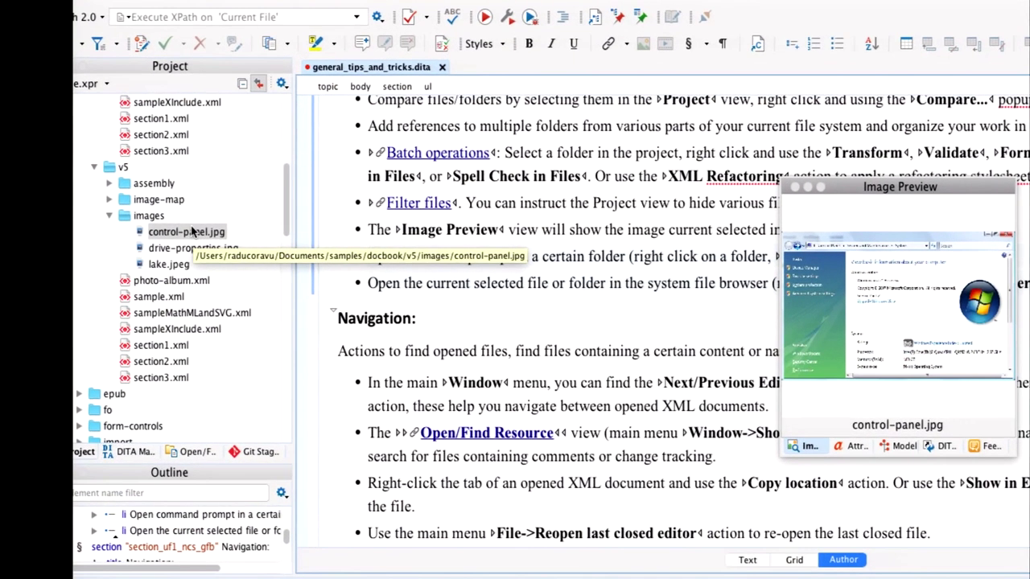
Step: Preview drive-properties.jpg, lake.jpeg and control-panel.jpg from the v5 images folder by moving the selection between them
click(197, 252)
click(184, 265)
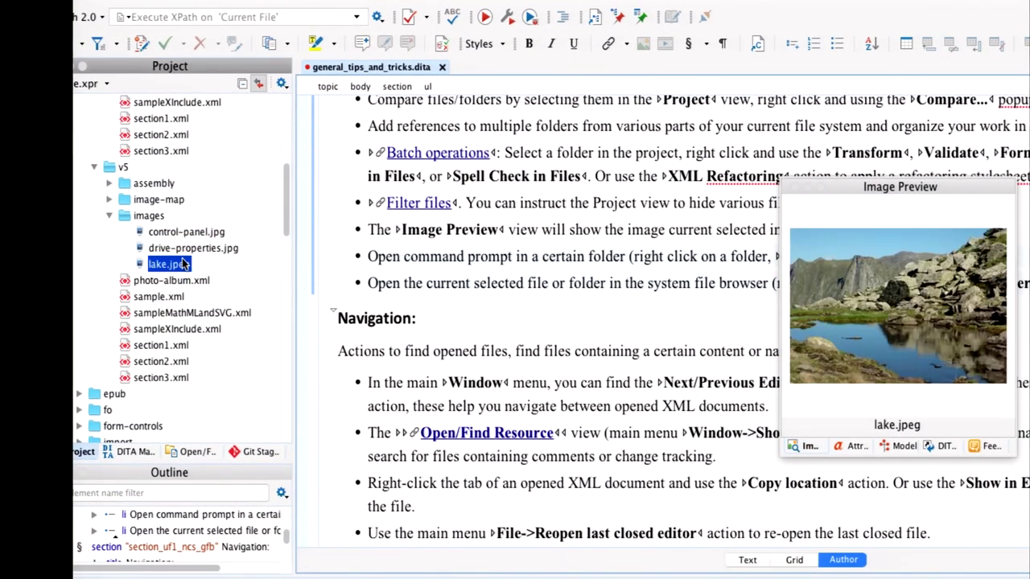
key(Up)
key(Up)
key(Down)
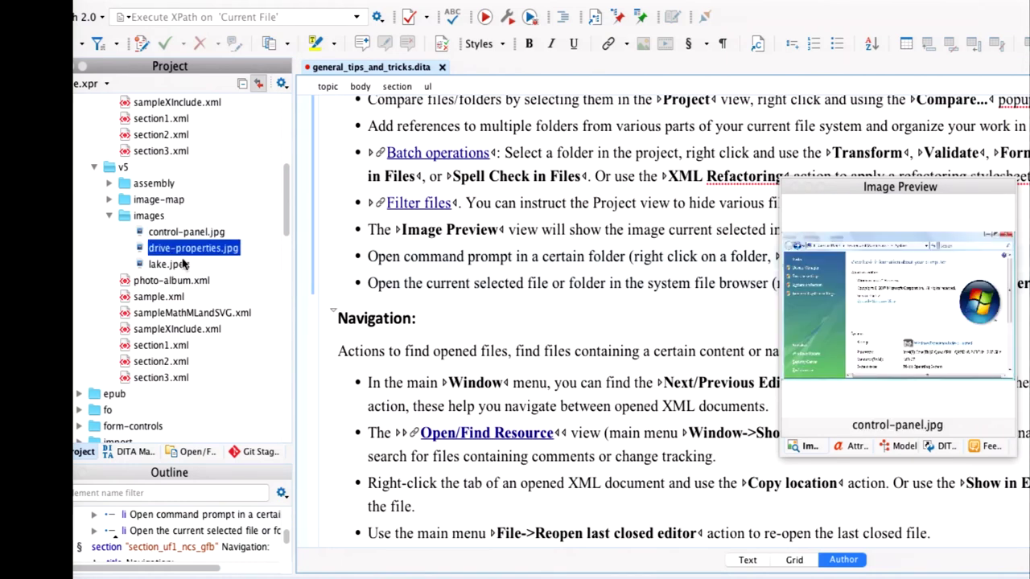
key(Down)
key(Up)
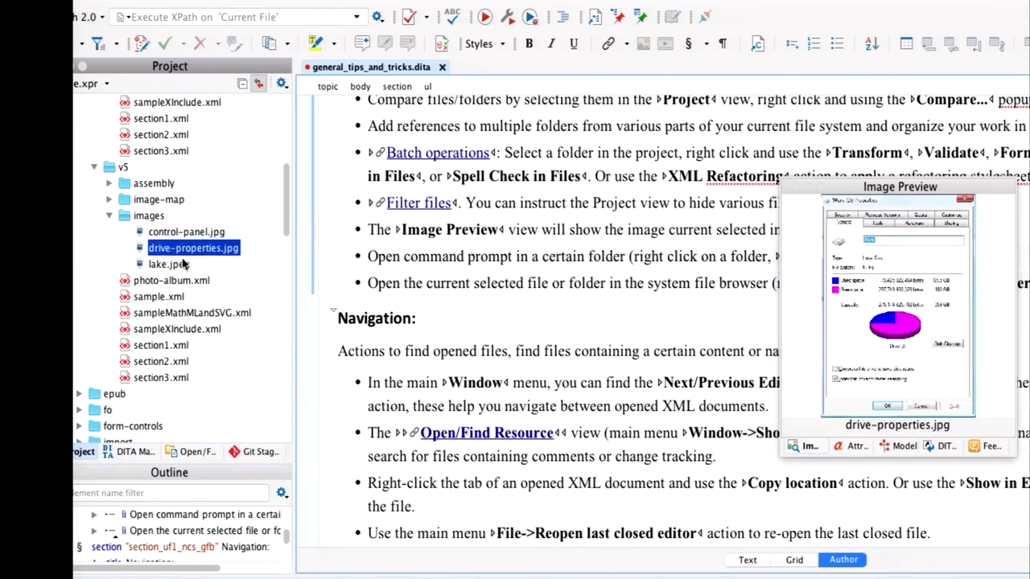
key(Up)
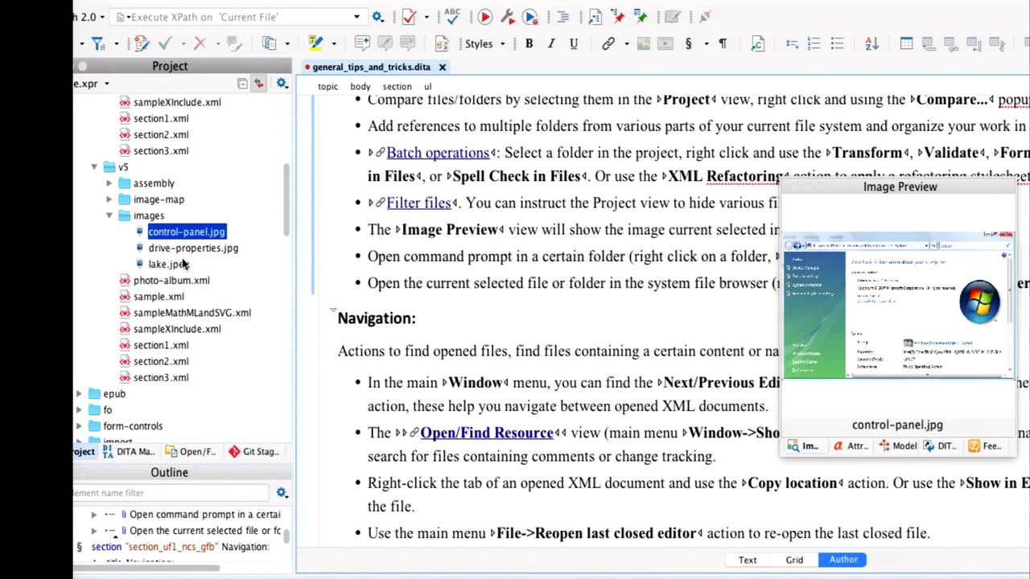
key(Down)
key(Up)
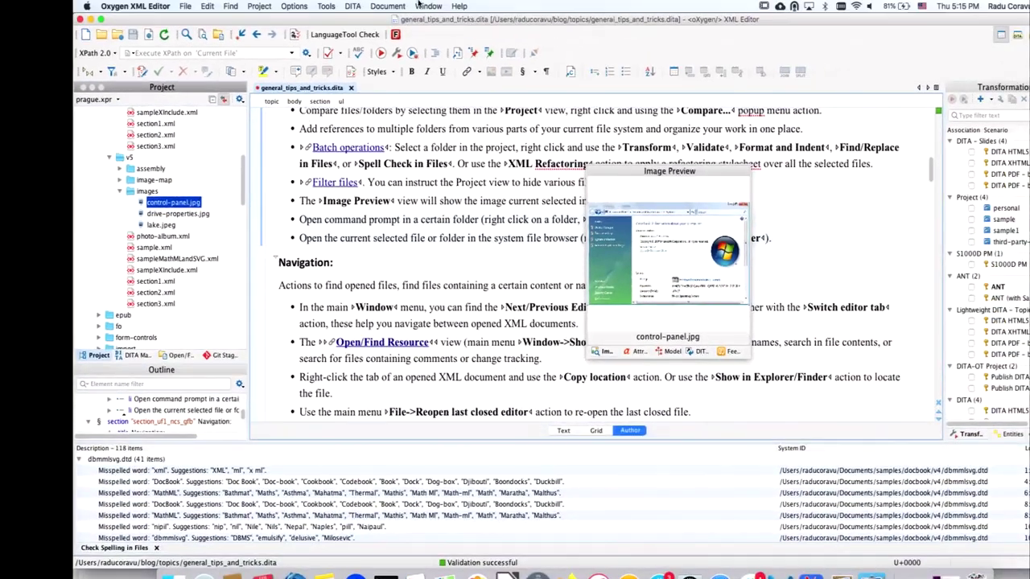
Step: Reset the window layout to its default arrangement
click(411, 5)
click(457, 111)
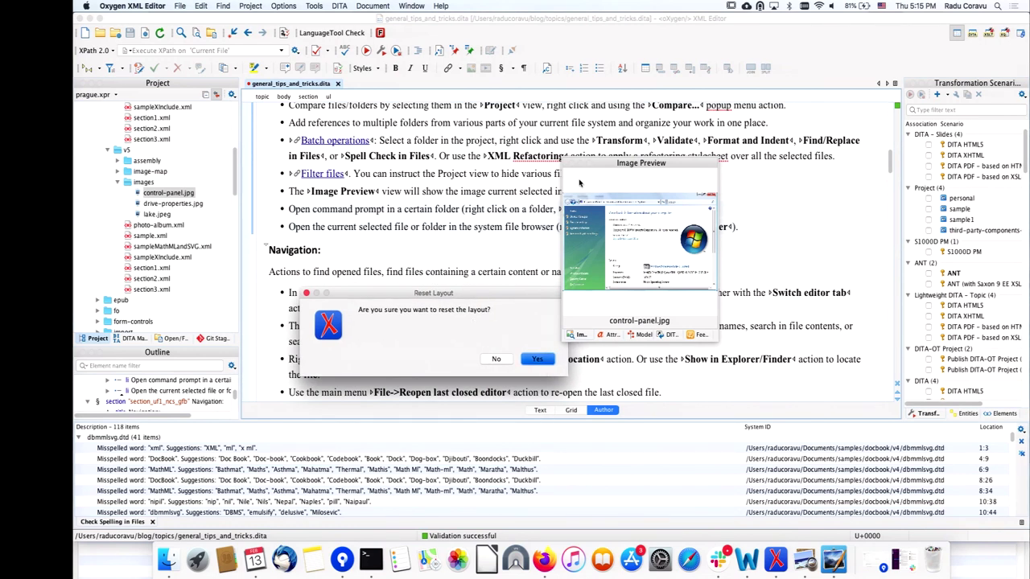
click(535, 360)
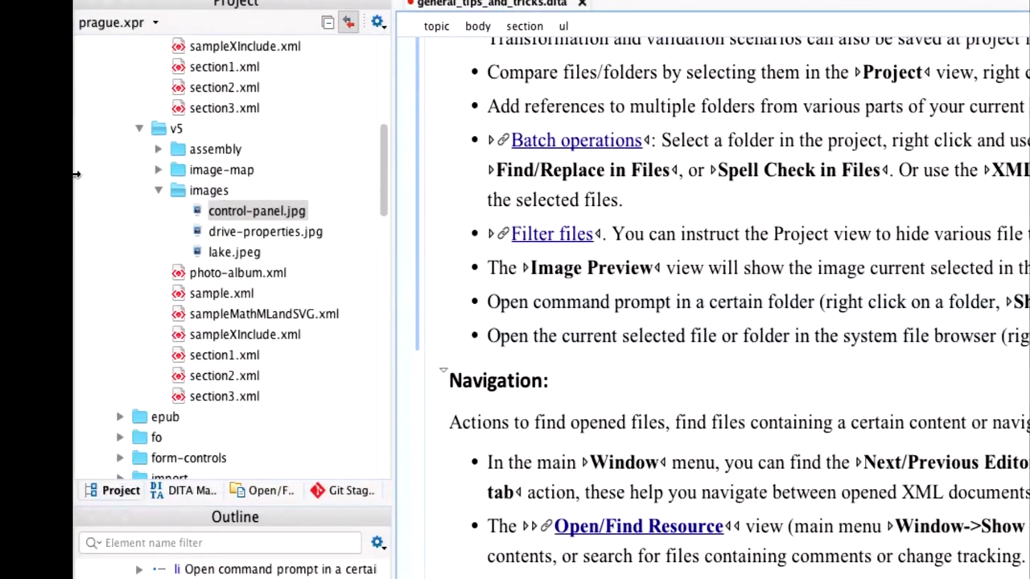
Step: Open a Terminal session located in the v5 folder and move its window over the project tree
click(192, 185)
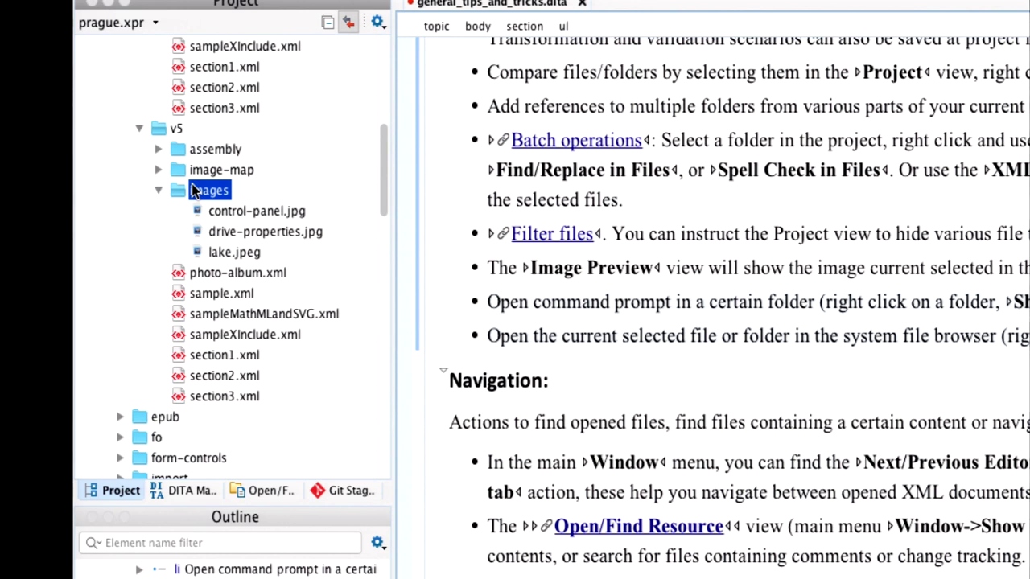
click(167, 129)
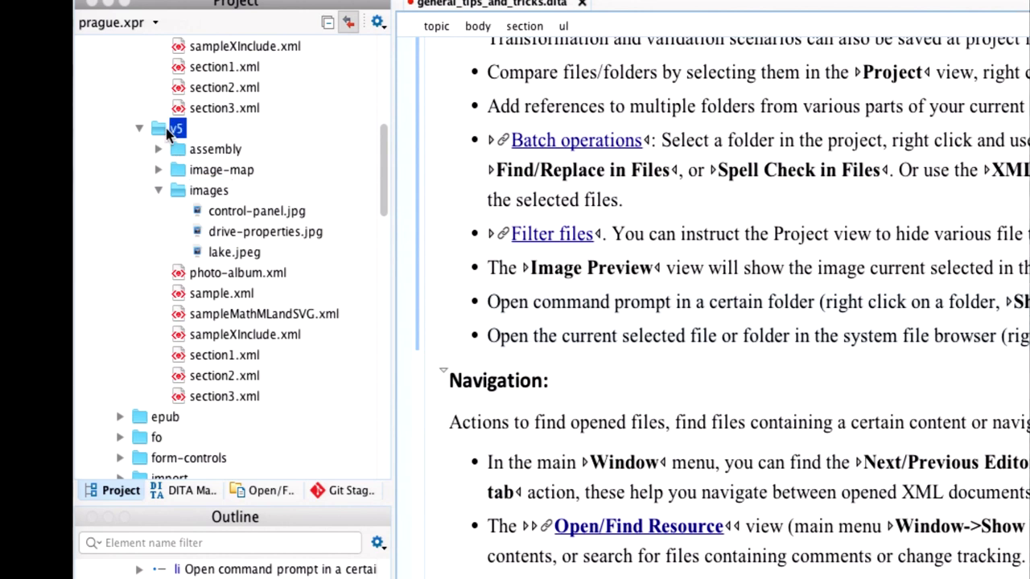
right_click(166, 128)
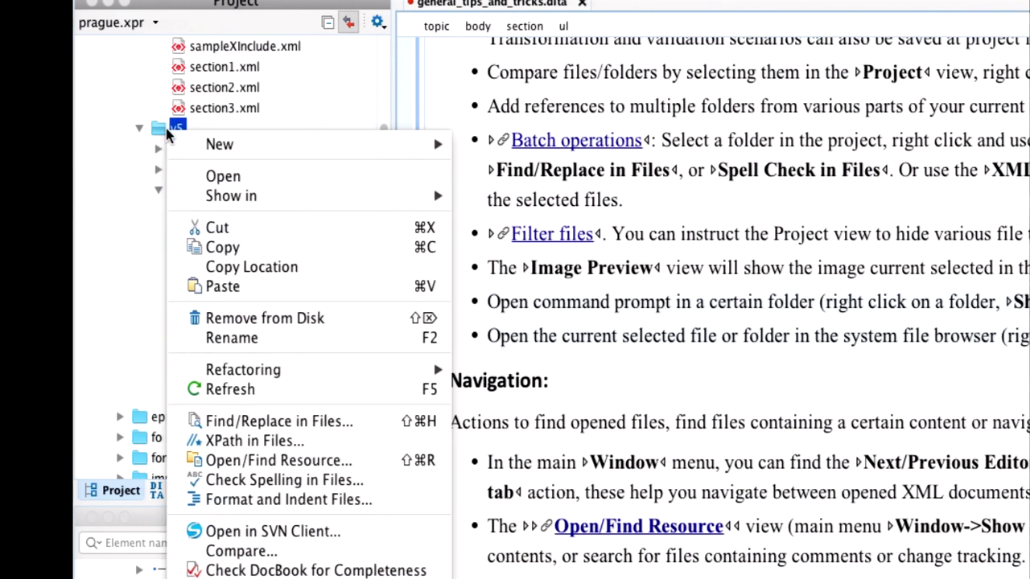
mouse_move(283, 203)
mouse_move(420, 199)
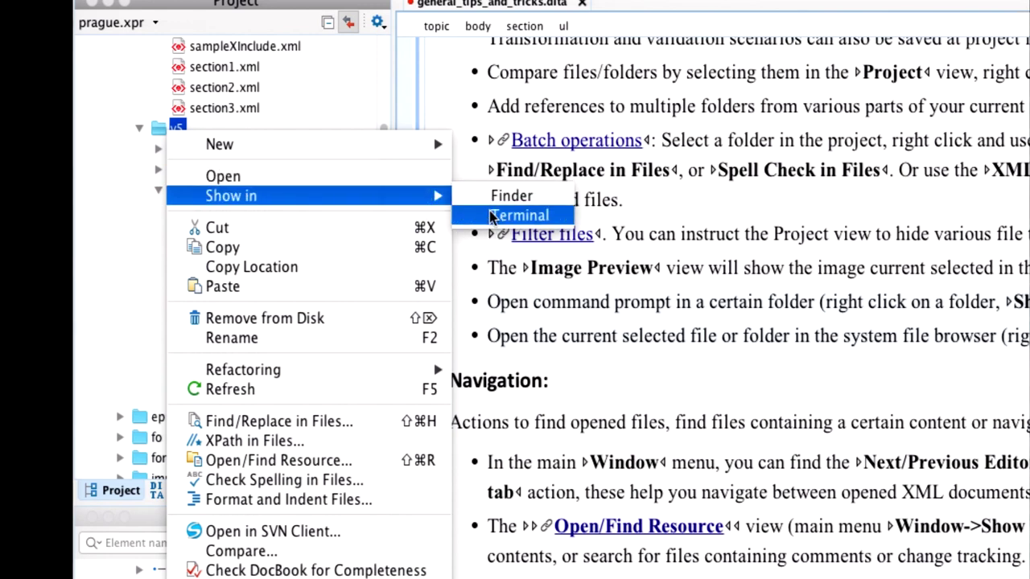
click(489, 213)
drag(580, 300, 461, 77)
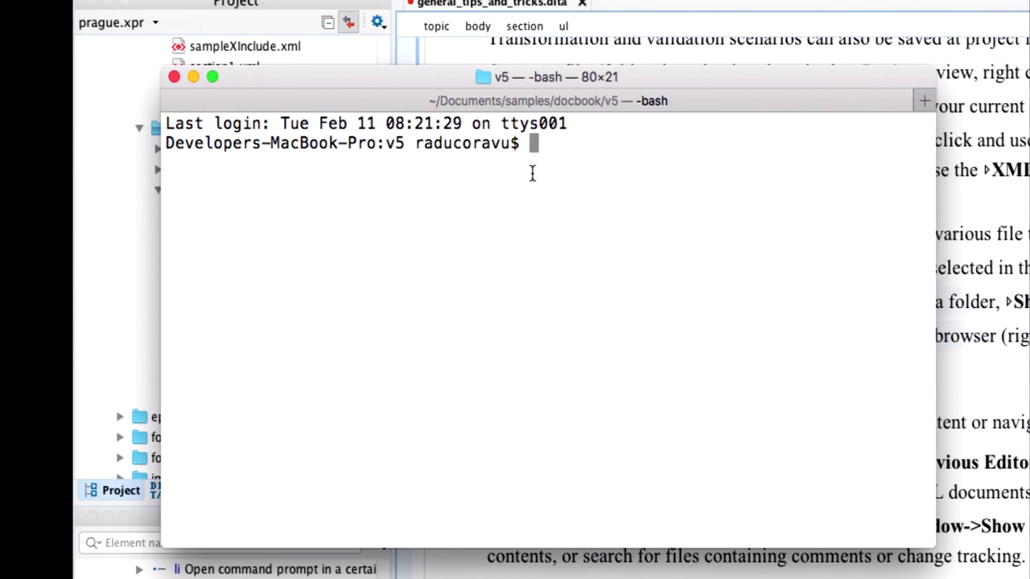
Step: Print the working directory with pwd in Terminal, and return to the project by closing the Terminal window
text(pwd)
key(Return)
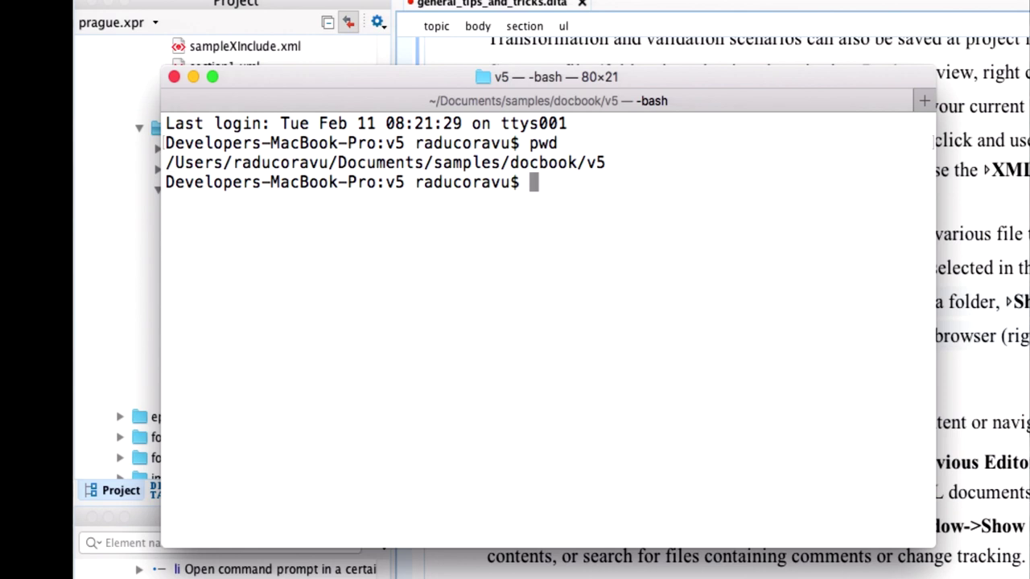
click(176, 79)
click(207, 427)
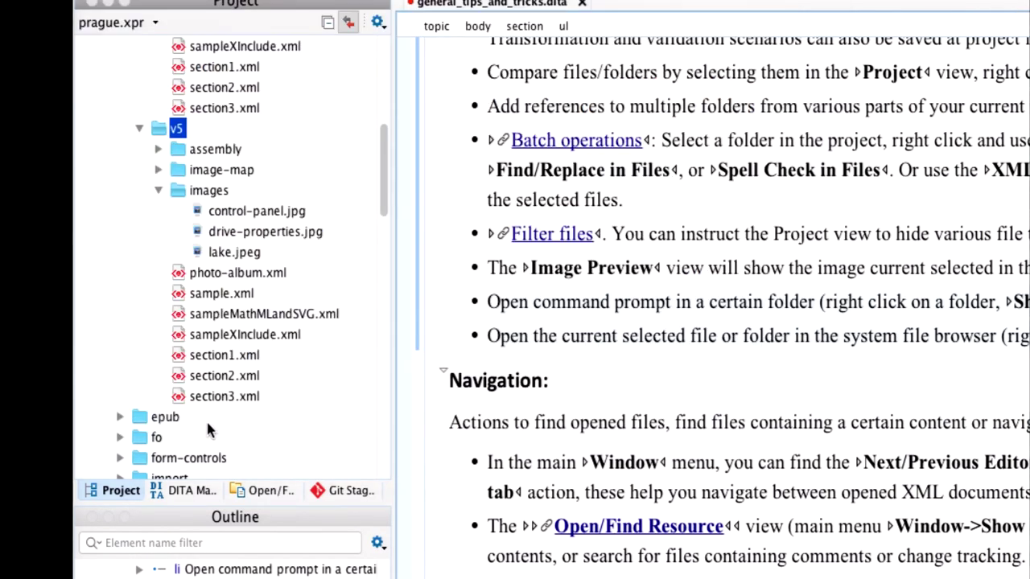
Step: Show the v5 folder in Finder to view its contents, and close both the webhelp-responsive and v5 Finder windows
right_click(181, 133)
mouse_move(282, 202)
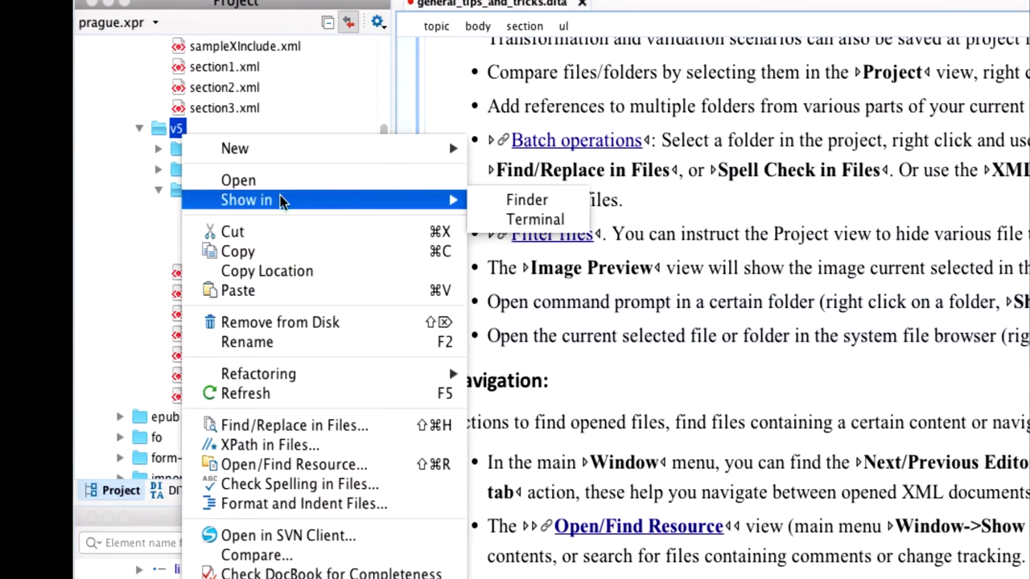
click(489, 198)
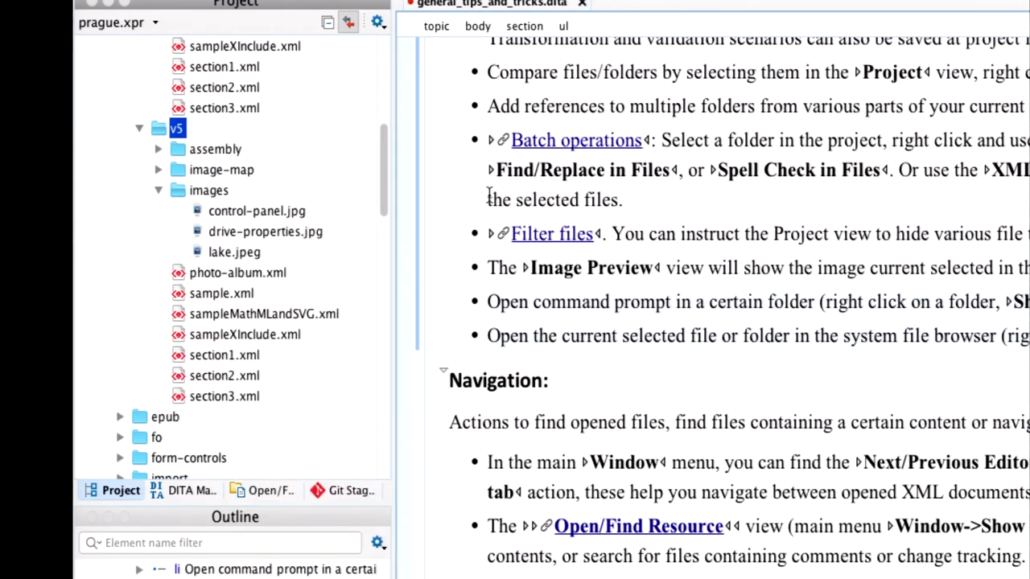
drag(702, 257, 456, 65)
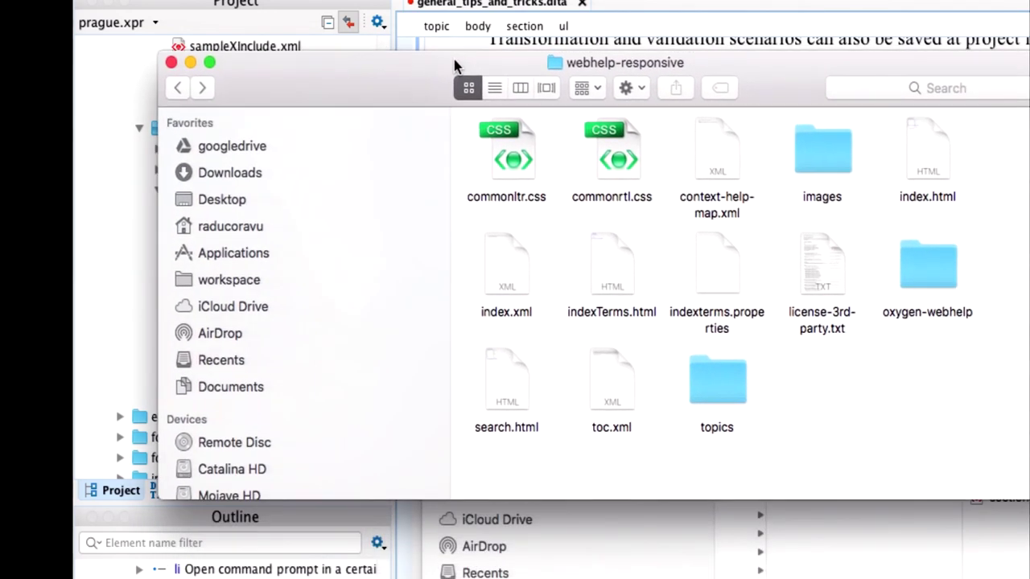
click(171, 63)
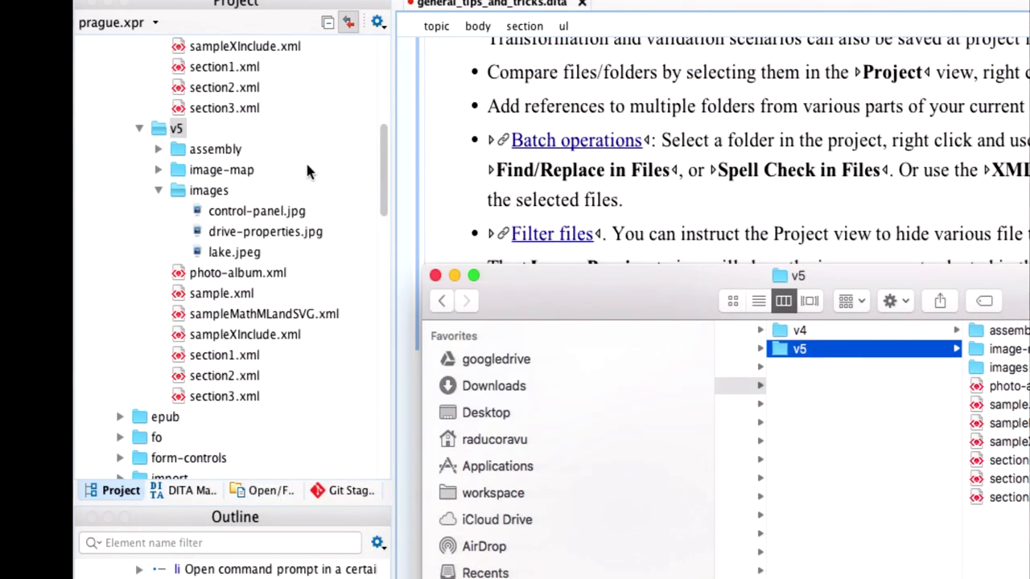
drag(680, 273, 438, 100)
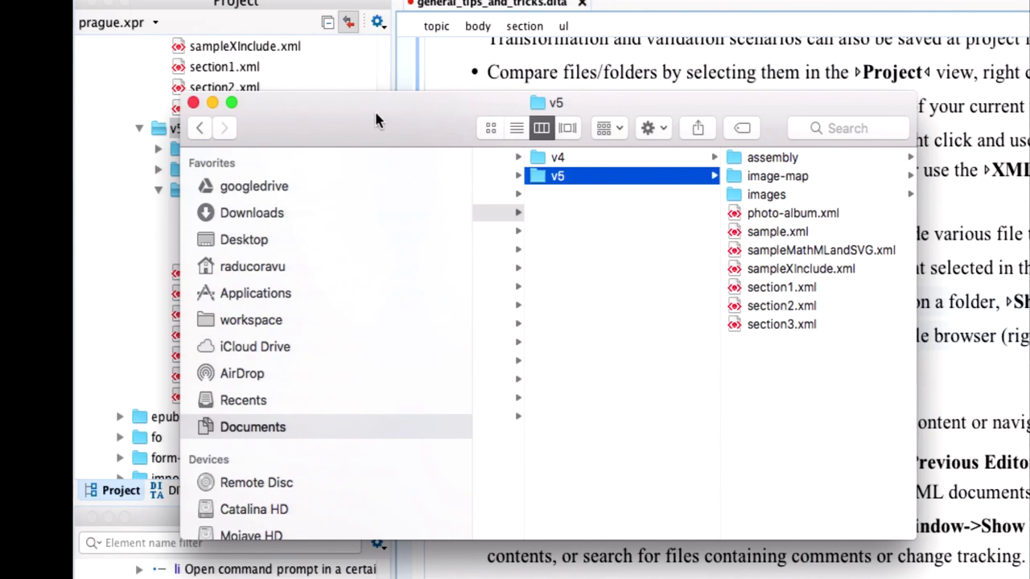
click(194, 103)
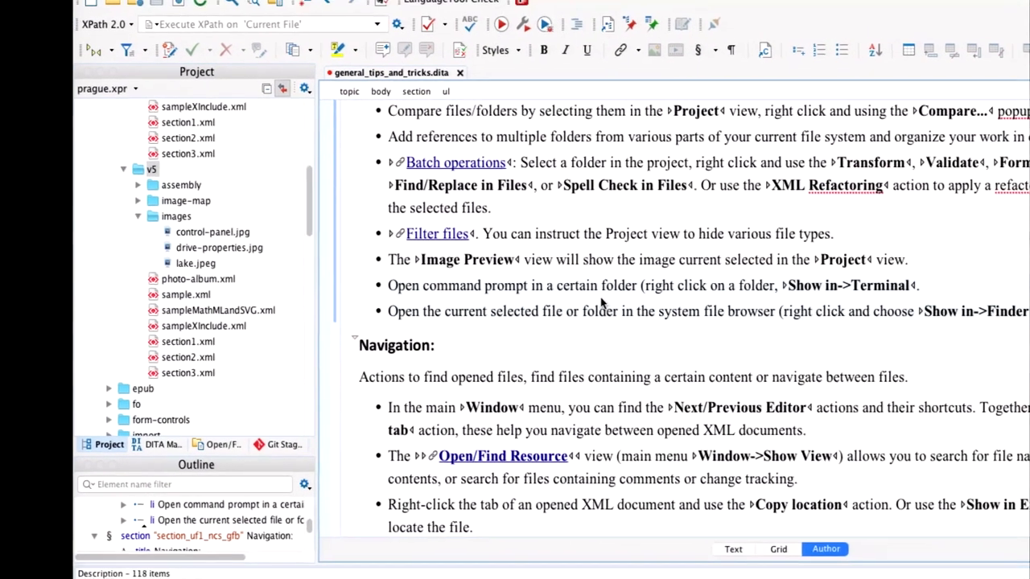
Step: Open sample.xml and section1.xml from the v5 folder for editing, and return to the Navigation section of general_tips_and_tricks.dita
scroll(579, 302, down, 5)
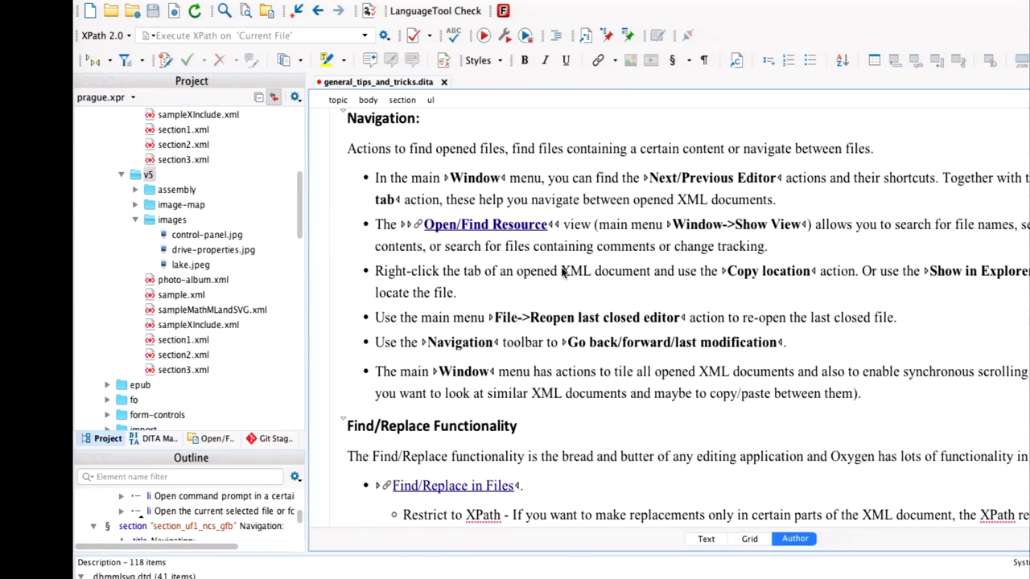
click(199, 297)
double_click(199, 297)
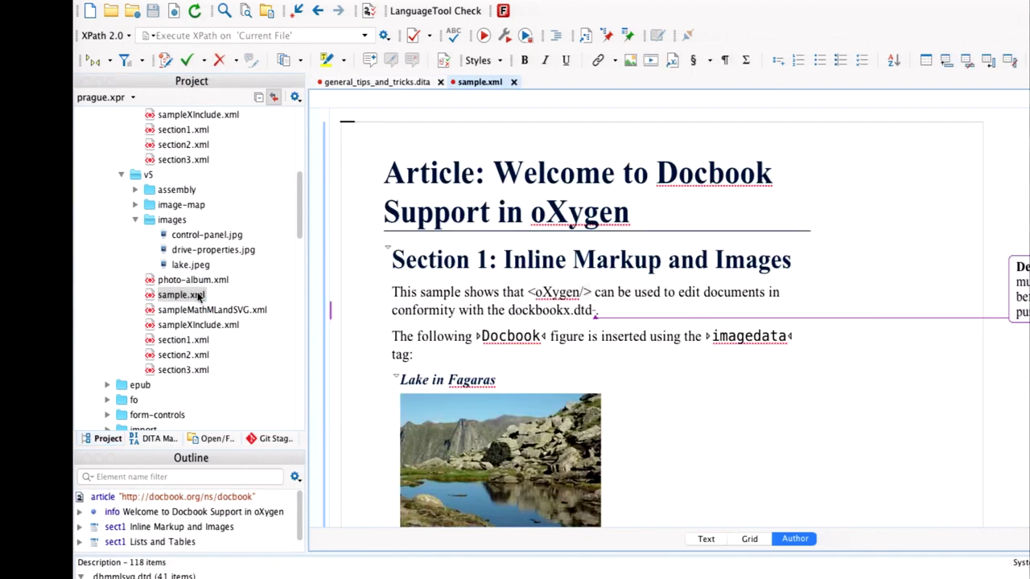
click(194, 342)
double_click(193, 342)
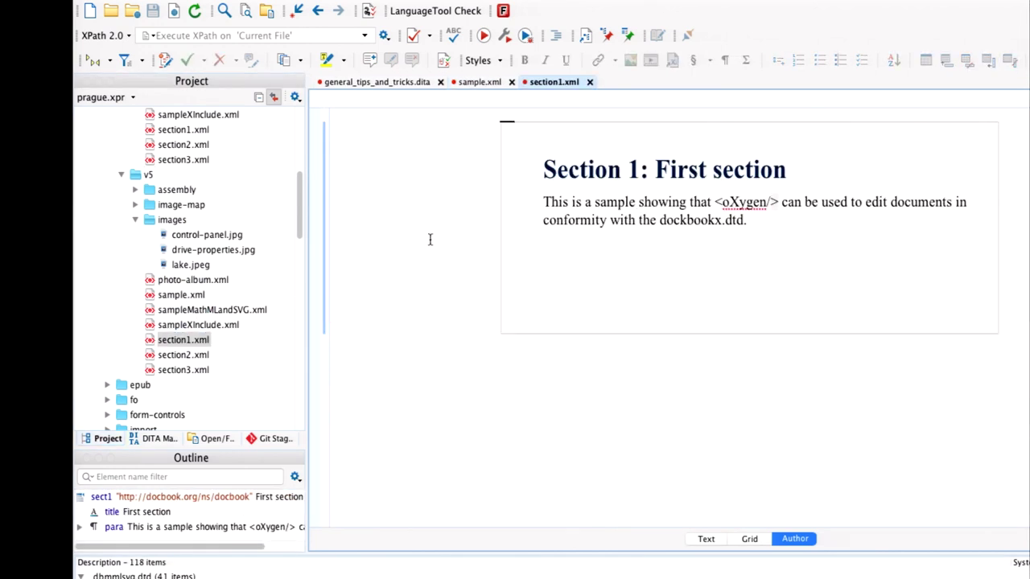
click(394, 83)
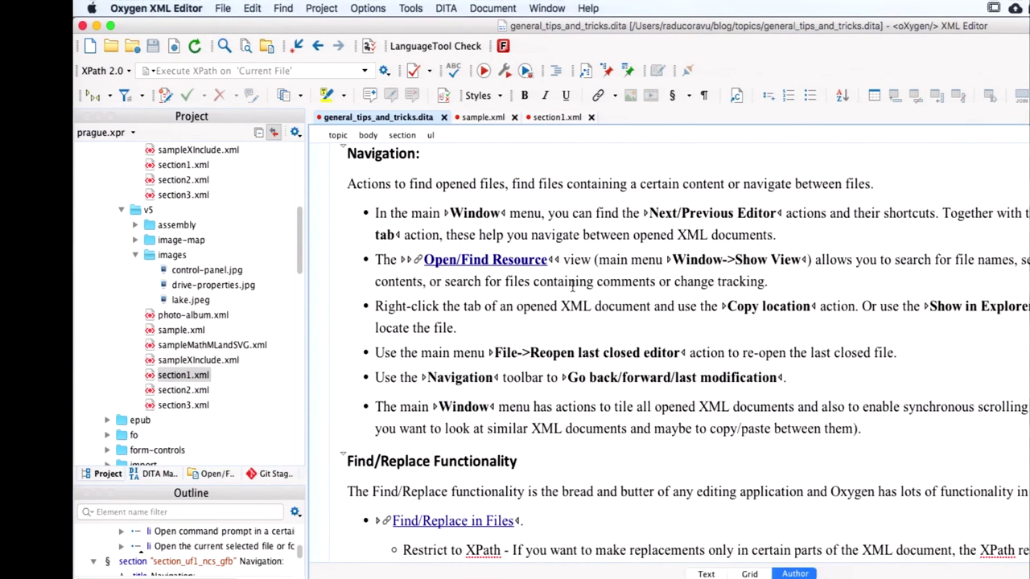
Step: Review the Next editor, Previous editor and Switch editor tab commands, and place the cursor in the first Navigation list item
click(543, 8)
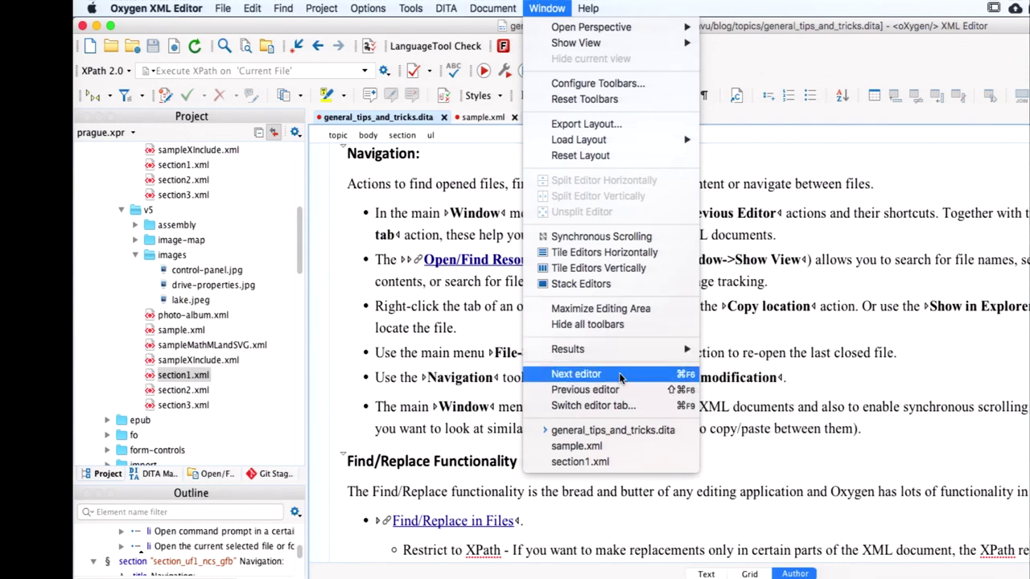
click(491, 231)
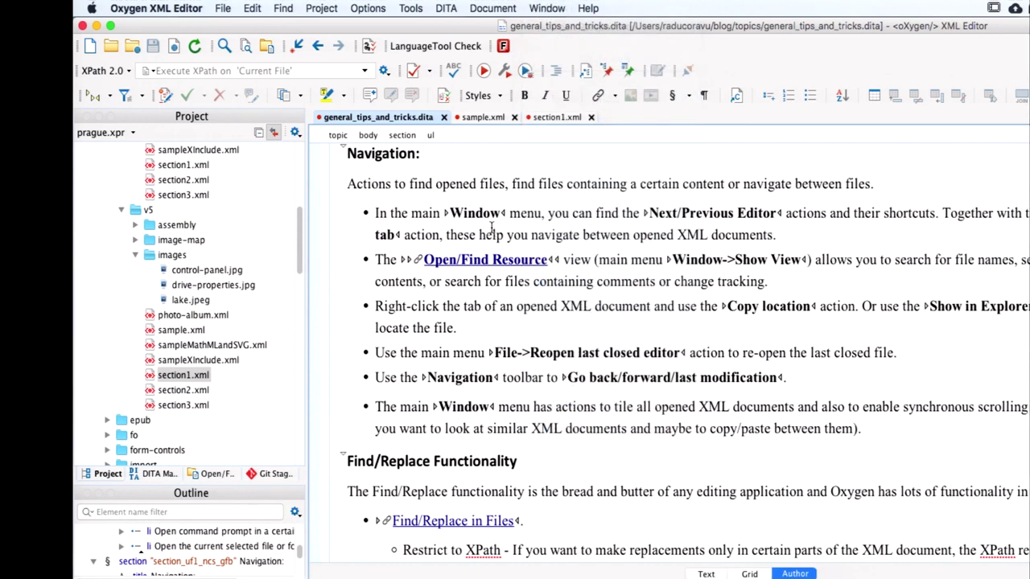
click(491, 216)
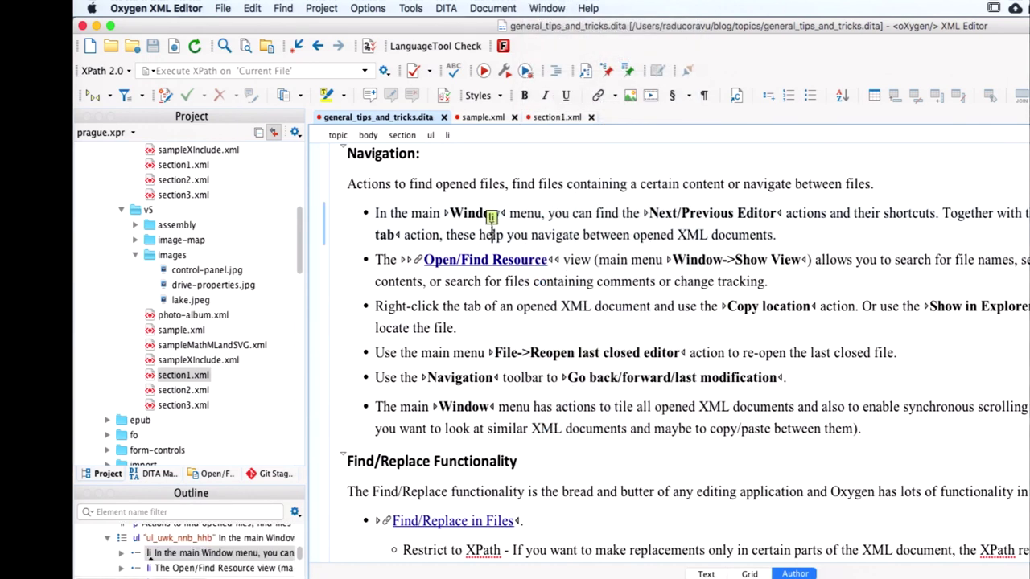
Step: Switch to the section1.xml editor, dismiss the VoiceOver welcome dialog, and switch back to general_tips_and_tricks.dita
key(ctrl+Tab)
key(ctrl+Tab)
key(ctrl+shift+Tab)
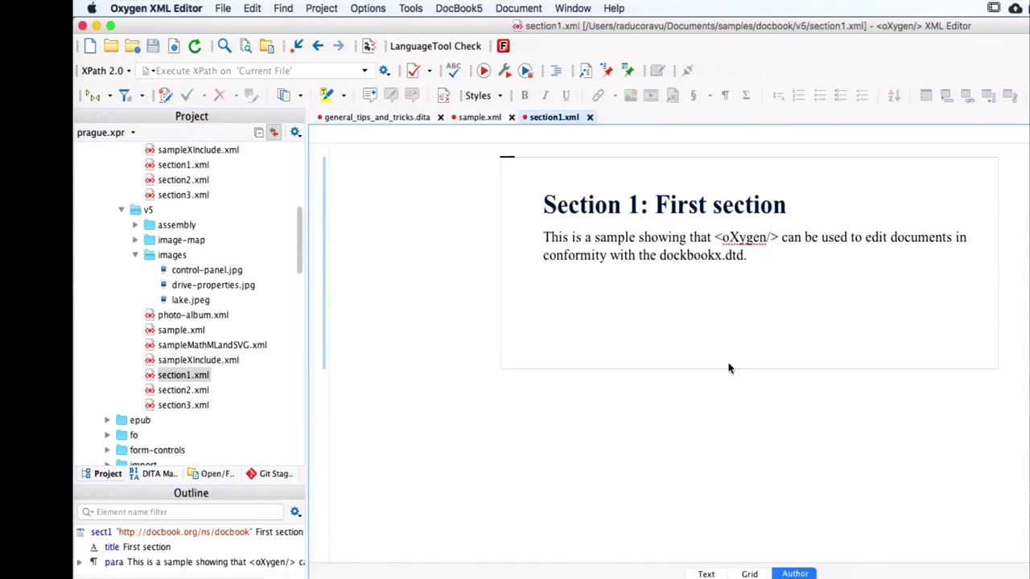
key(super+F5)
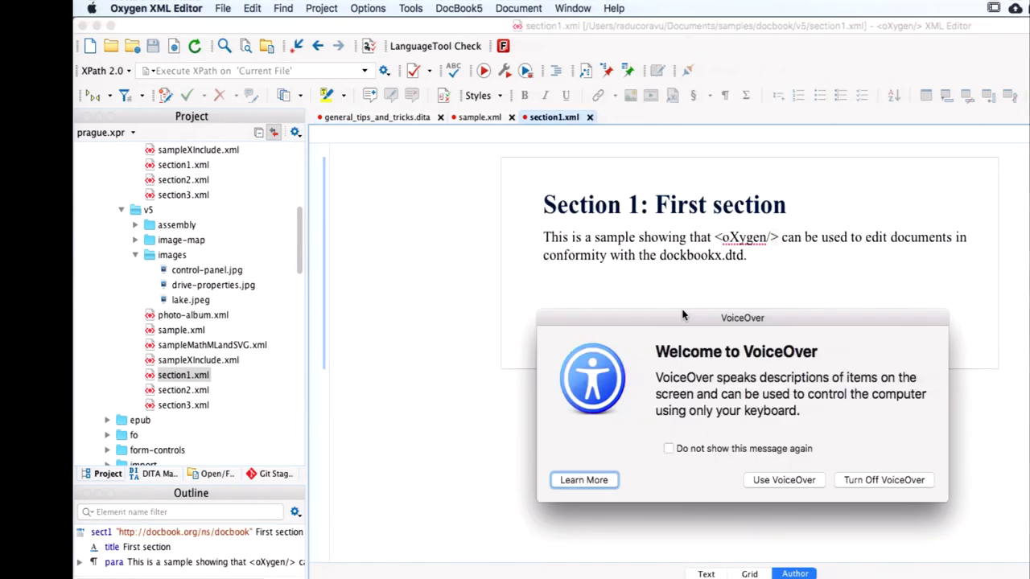
key(Escape)
key(ctrl+Tab)
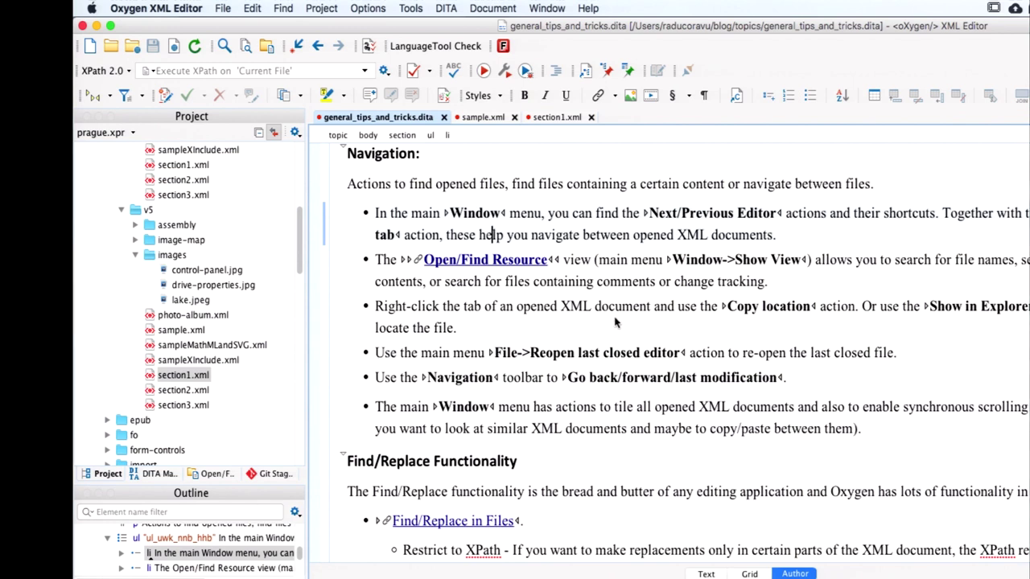
Step: Cycle forward and backward through the opened files, finishing on general_tips_and_tricks.dita
key(ctrl+Tab)
key(ctrl+Tab)
key(ctrl+Tab)
key(ctrl+Tab)
key(ctrl+Tab)
key(ctrl+Tab)
key(ctrl+shift+Tab)
key(ctrl+shift+Tab)
key(ctrl+shift+Tab)
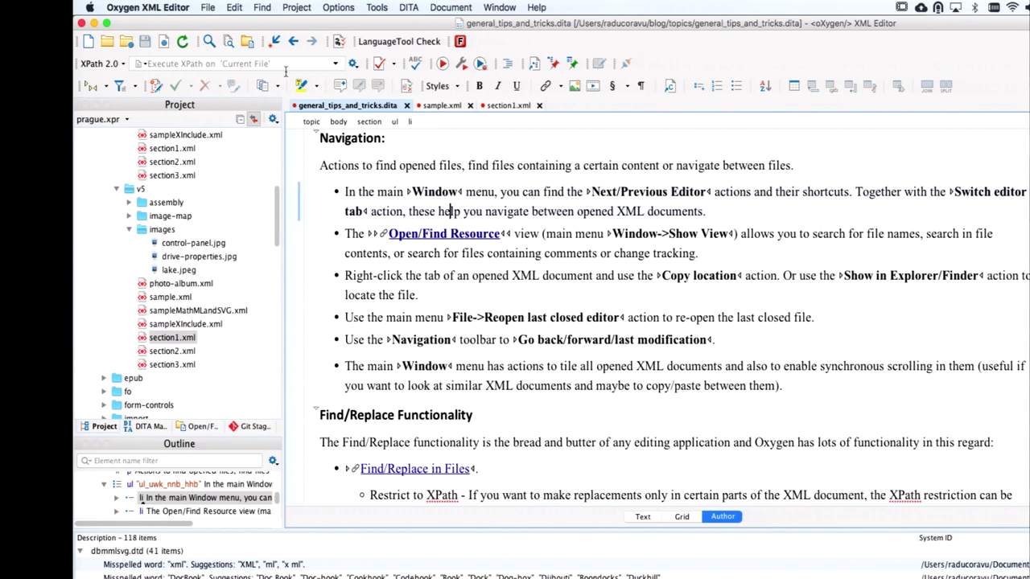
Step: Search file paths for iris with Open/Find Resource, open iris.dita from lw-dita/topics/flowers, and return to general_tips_and_tricks.dita
click(265, 10)
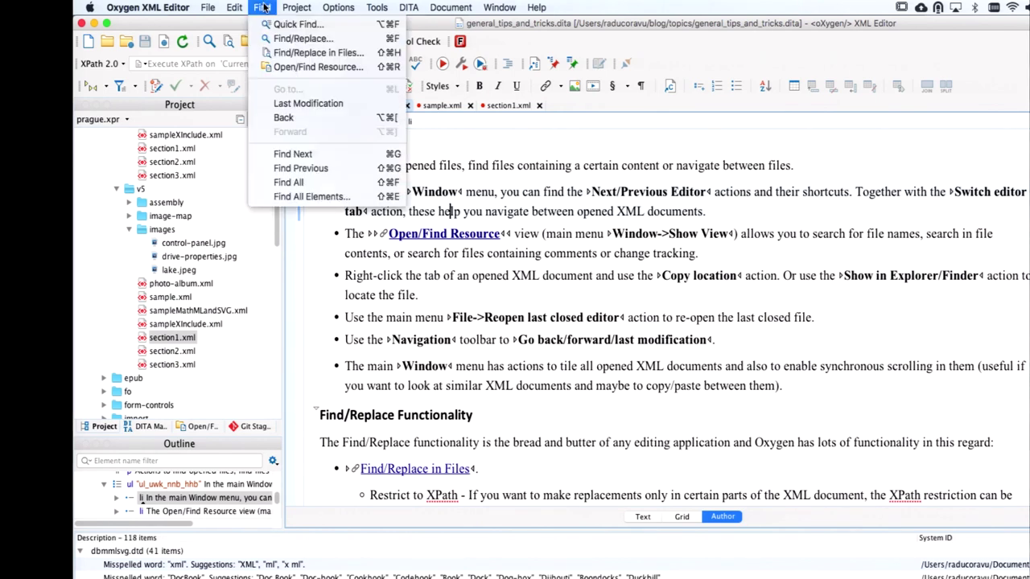
click(300, 68)
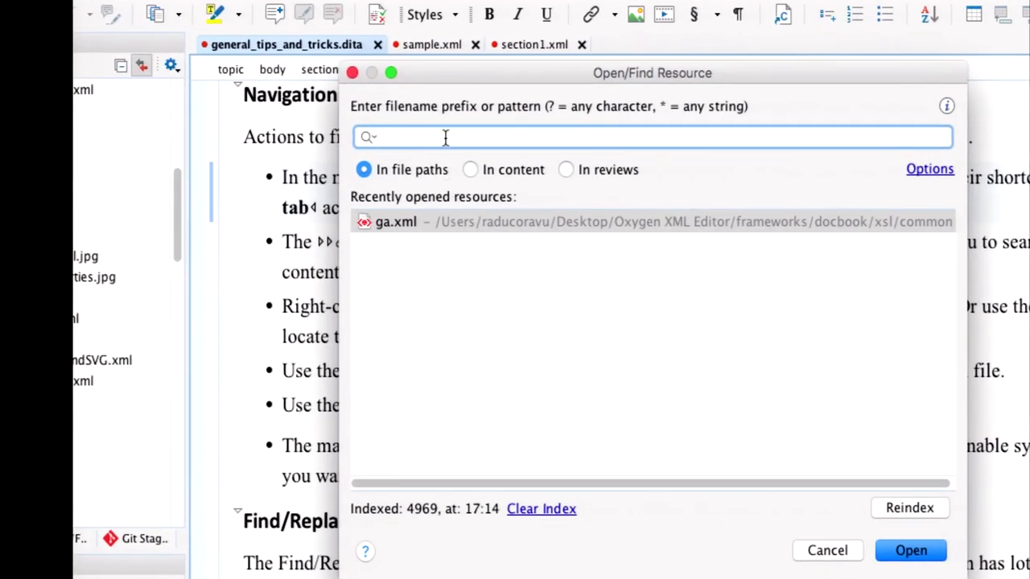
text(iris)
click(448, 267)
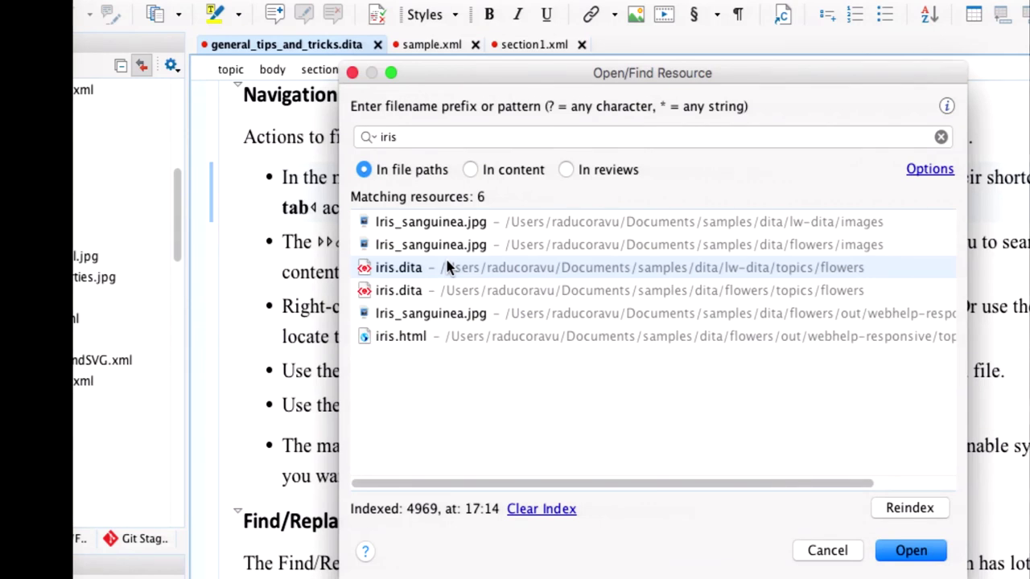
click(913, 551)
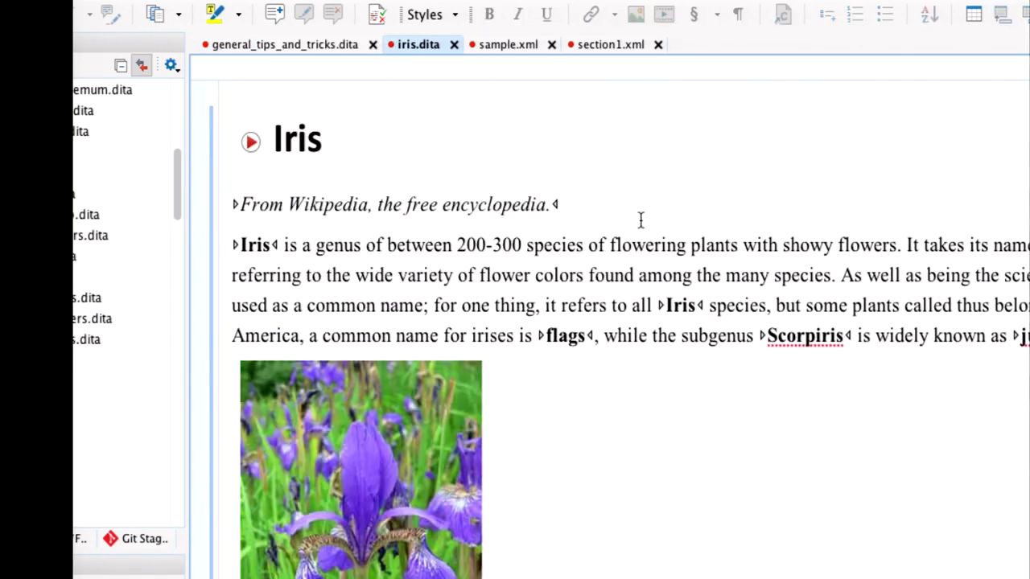
click(340, 45)
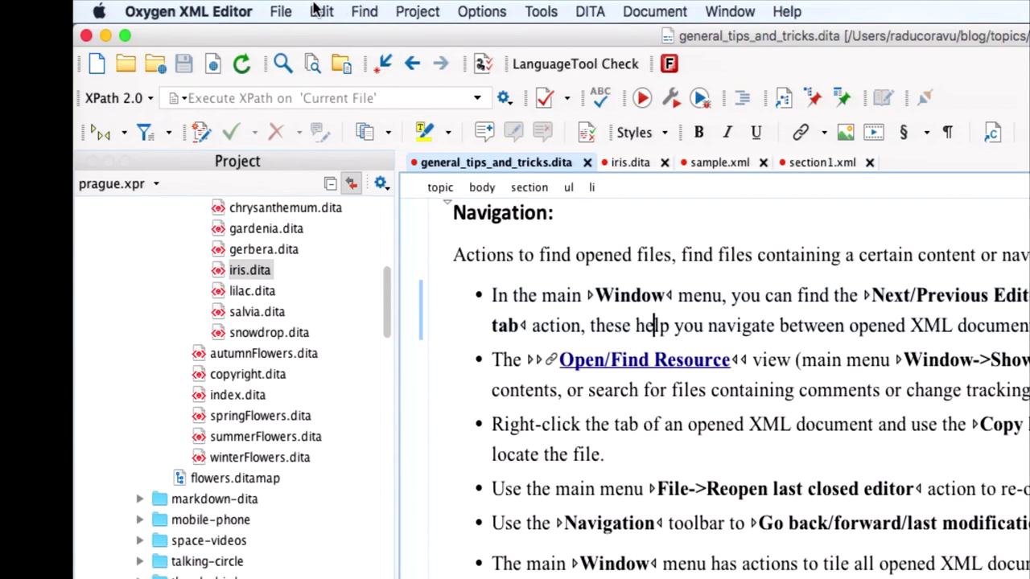
Step: Search the content of the project resources for iris with Open/Find Resource
click(319, 11)
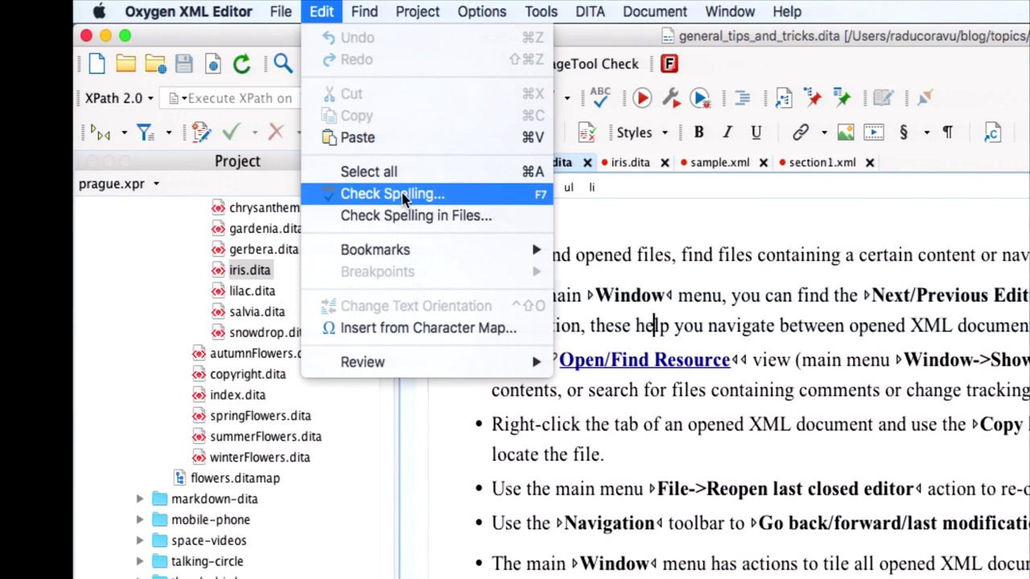
mouse_move(364, 12)
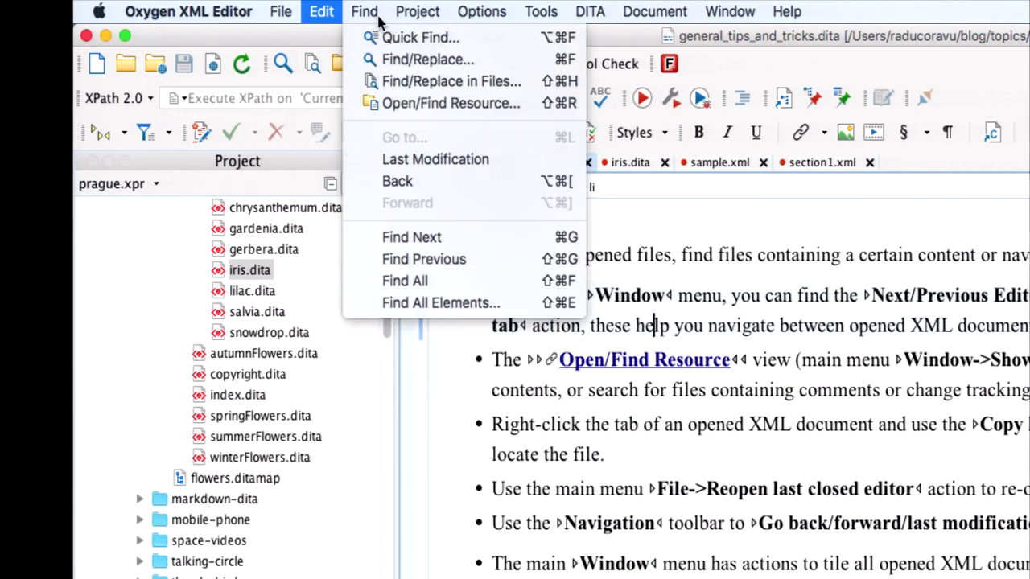
click(418, 105)
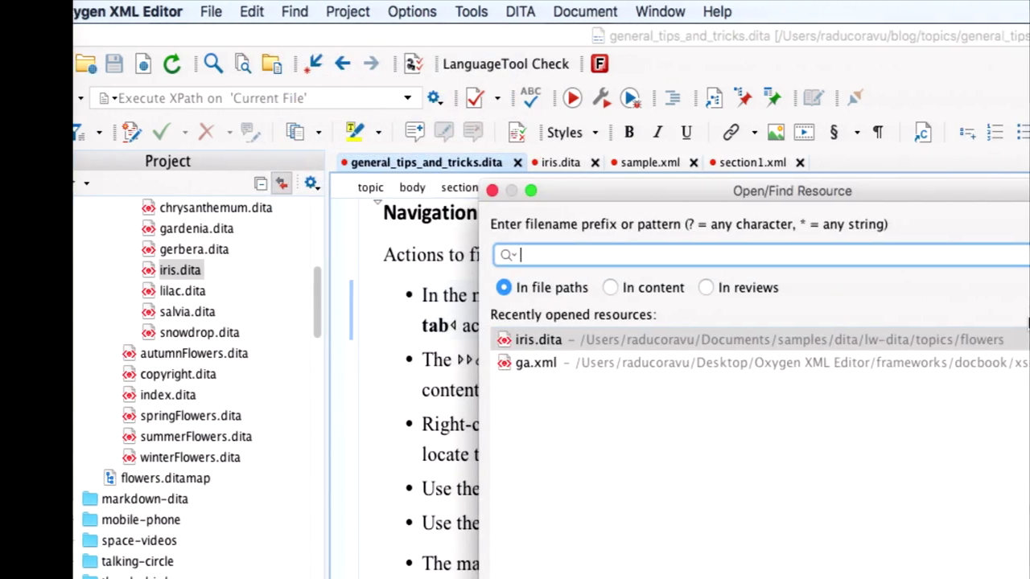
click(663, 284)
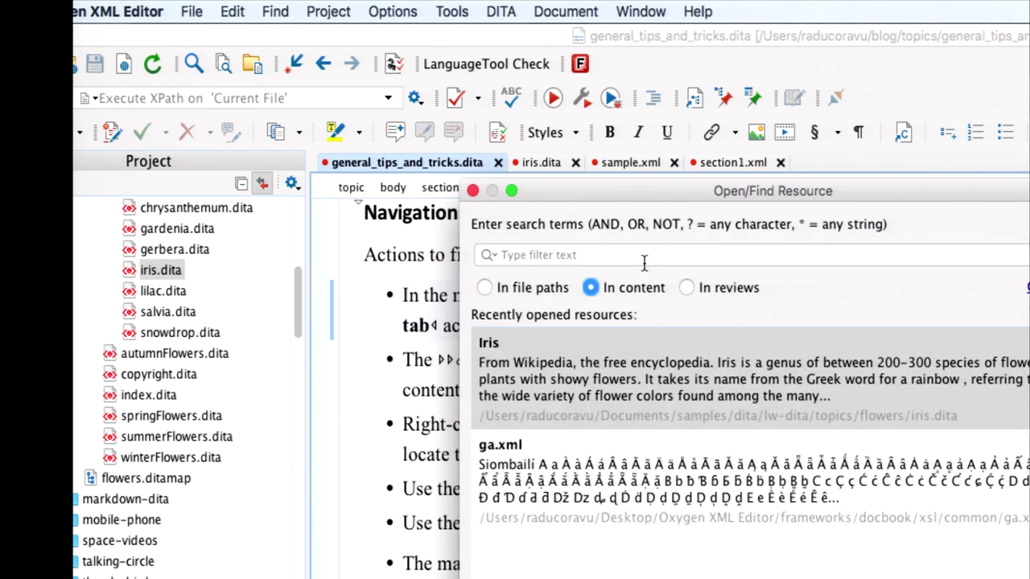
click(644, 257)
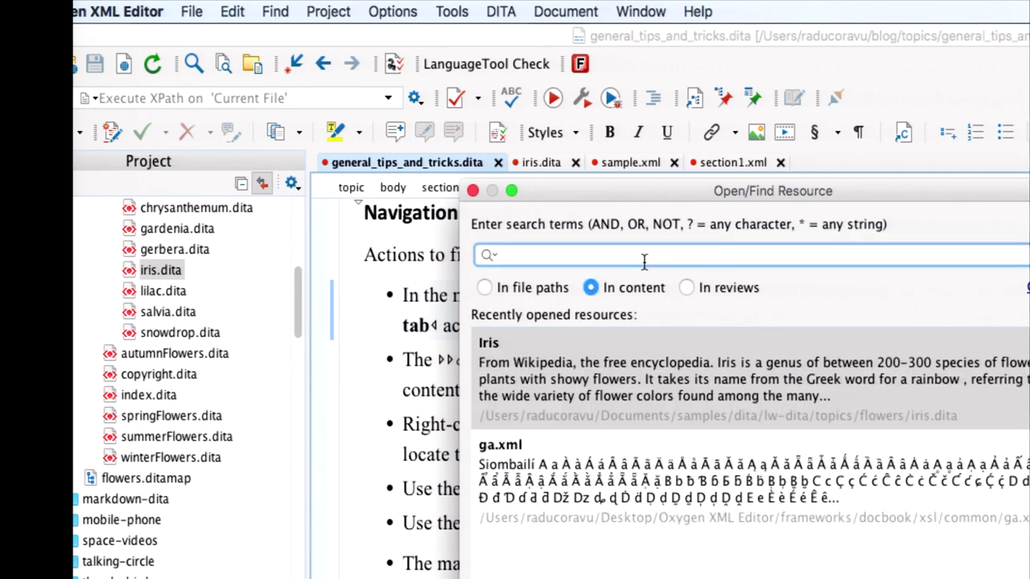
text(iris)
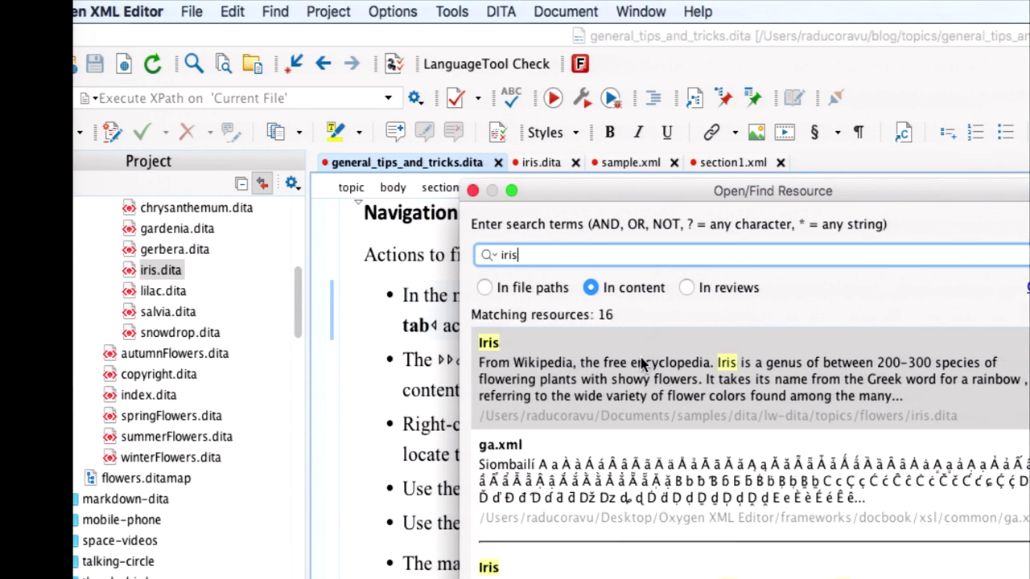
text( `)
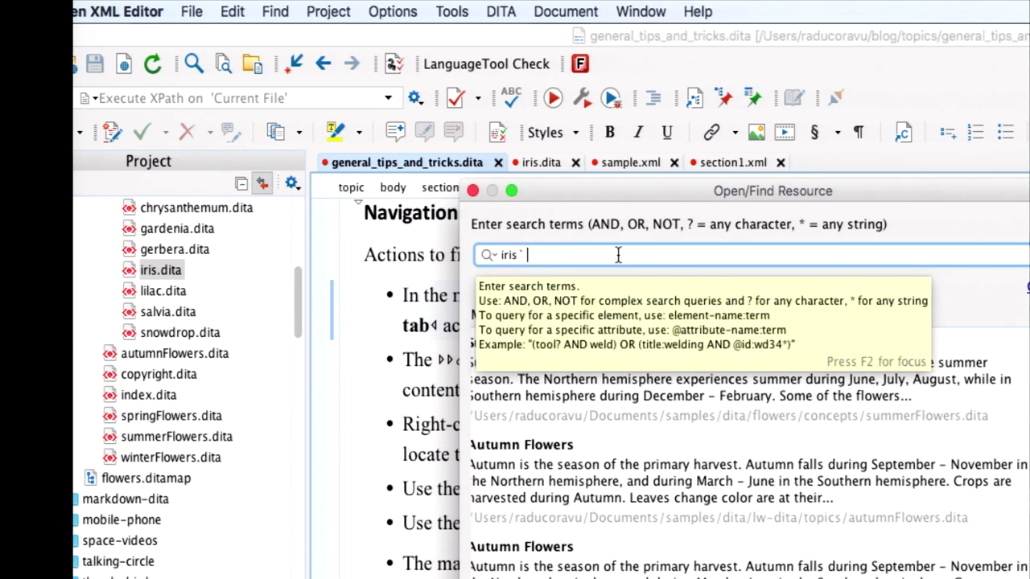
text( `)
Step: Replace the content search term with autumn and open the Autumn Flowers topic from the flowers/concepts folder
key(super+a)
text(autumn)
scroll(791, 362, down, 5)
scroll(793, 366, up, 5)
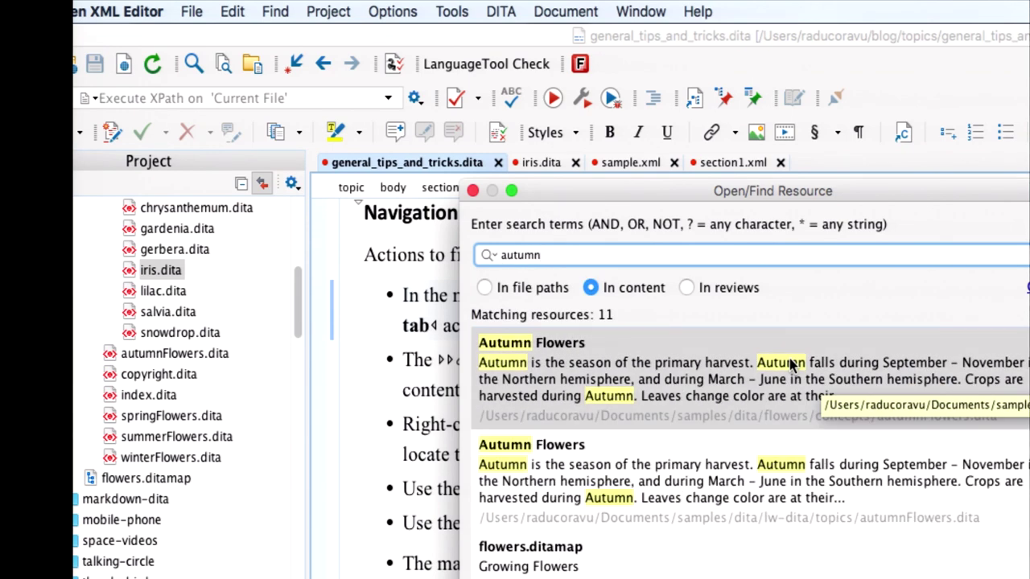
double_click(721, 370)
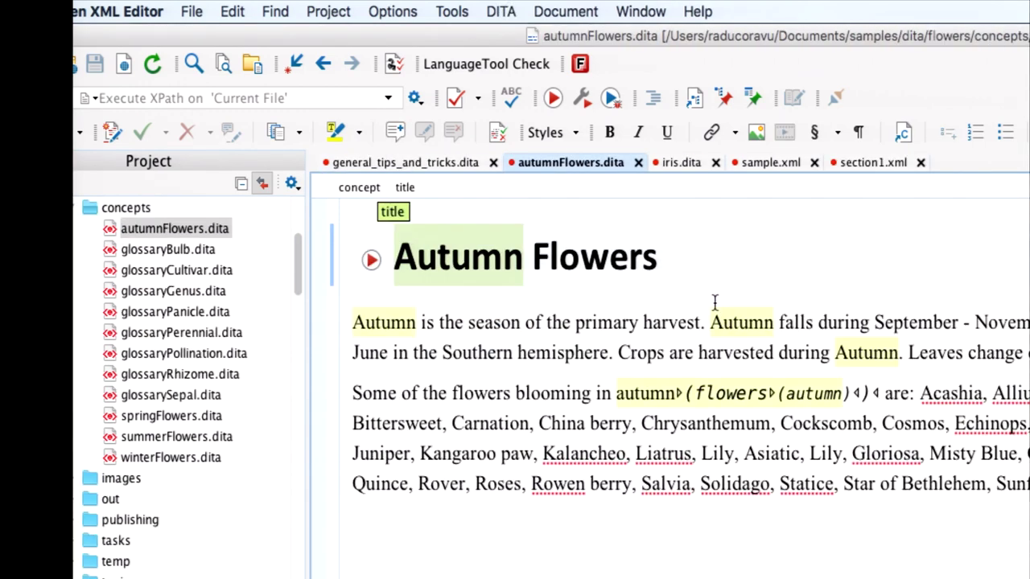
Step: Select the highlighted Autumn matches in the first paragraph and the title, and close autumnFlowers.dita
double_click(752, 324)
double_click(389, 320)
double_click(397, 270)
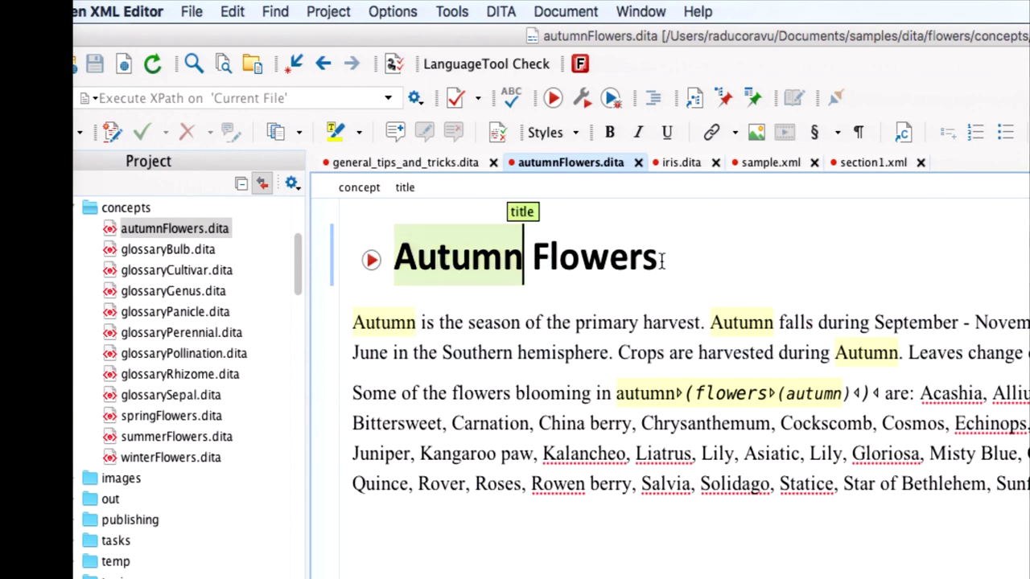
click(637, 164)
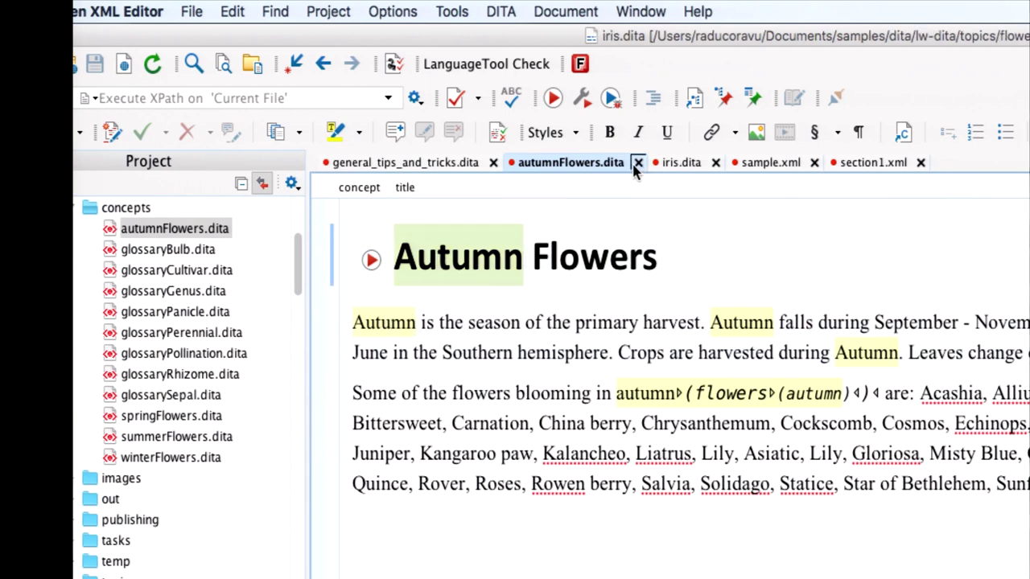
Step: Browse resources containing reviews with Open/Find Resource and open the Care and Preparation topic, care.dita
click(274, 10)
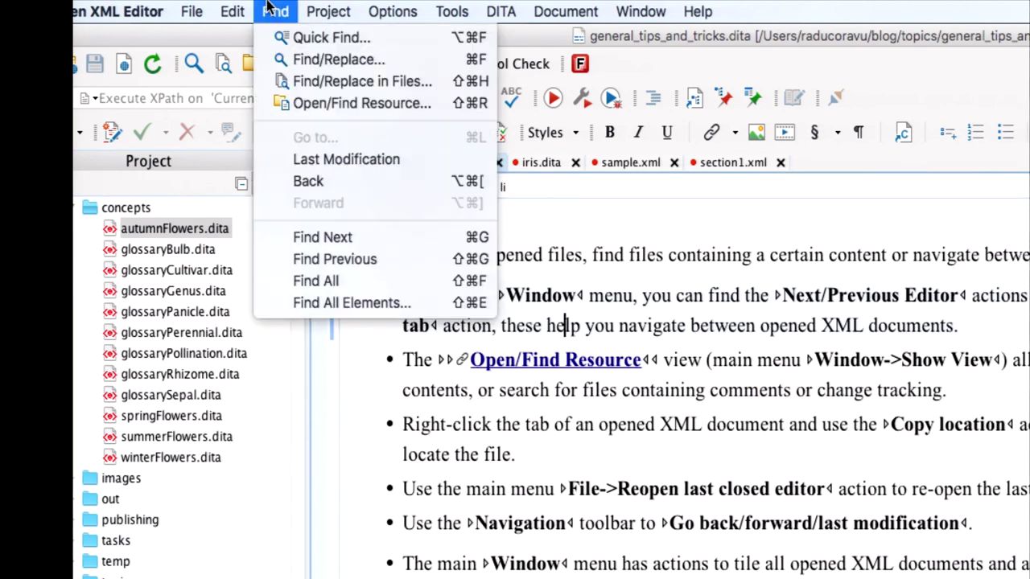
click(322, 99)
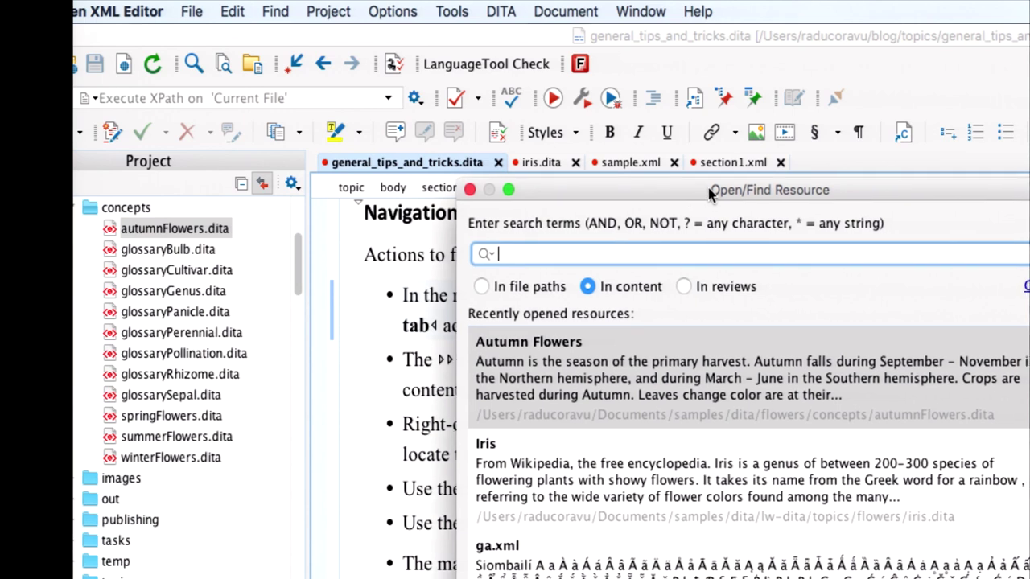
drag(708, 188, 491, 76)
click(471, 168)
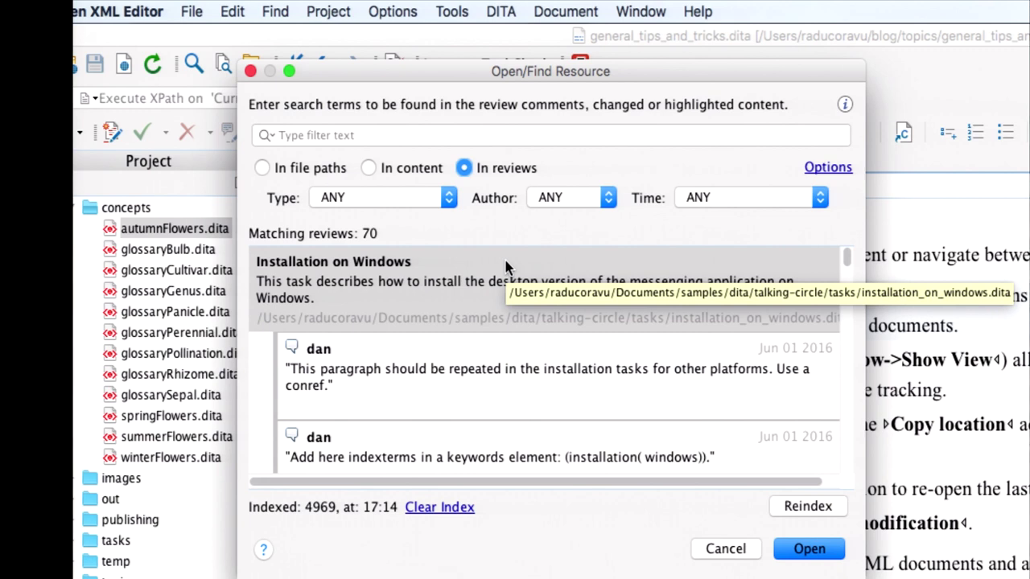
scroll(441, 294, down, 5)
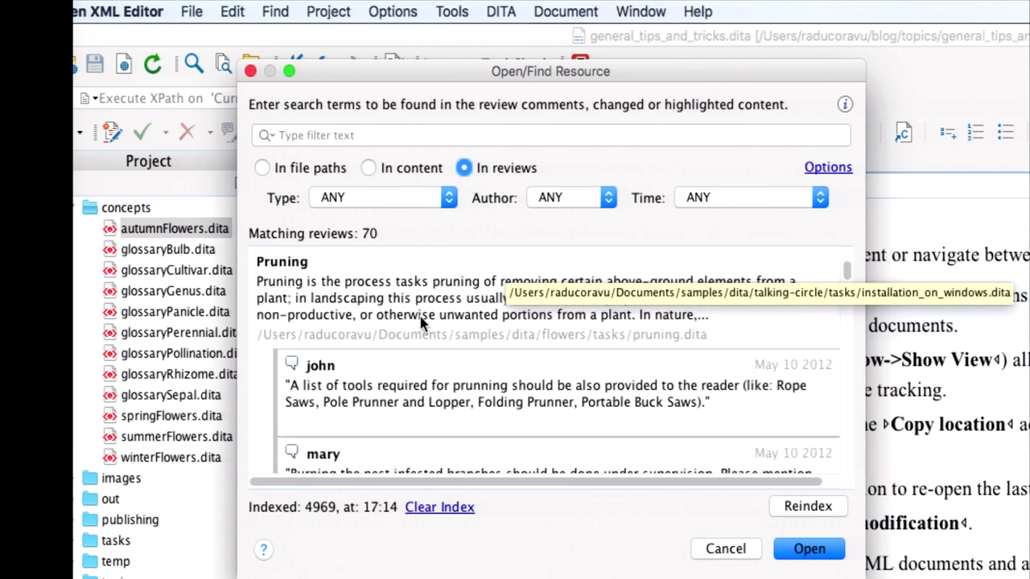
scroll(442, 292, down, 5)
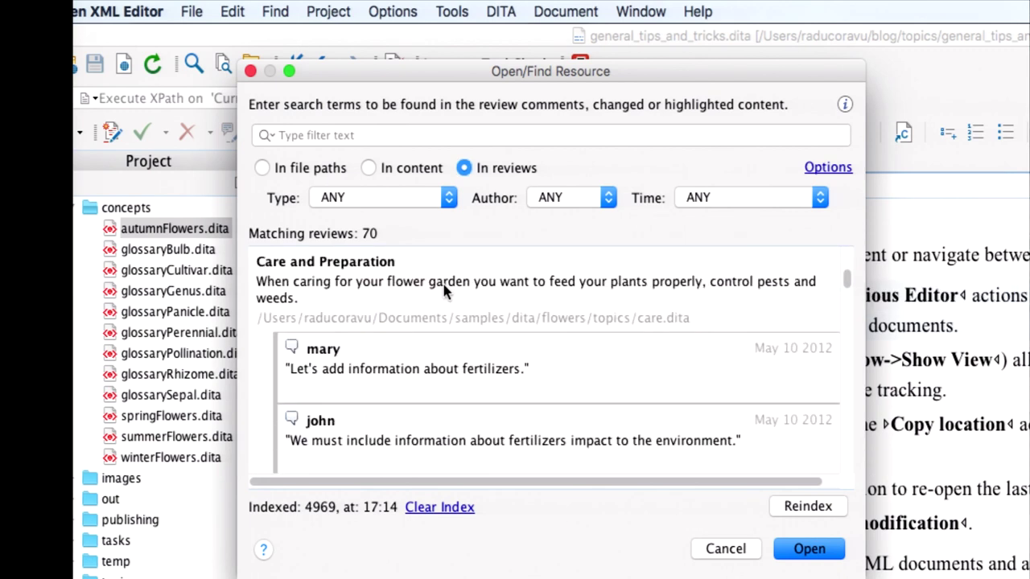
double_click(449, 284)
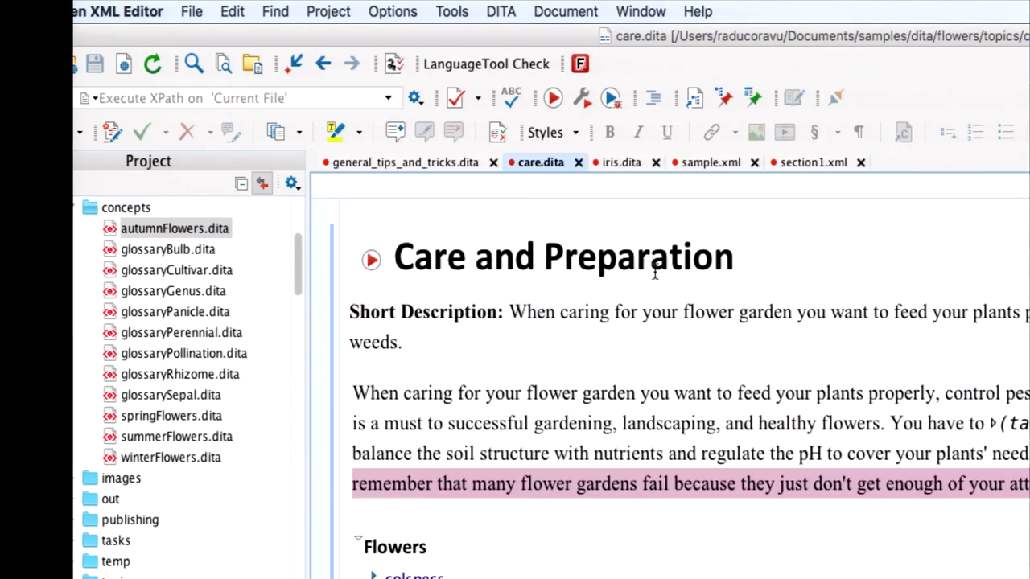
Step: Examine the review comments in care.dita and return to the Navigation section of general_tips_and_tricks.dita
scroll(939, 409, down, 5)
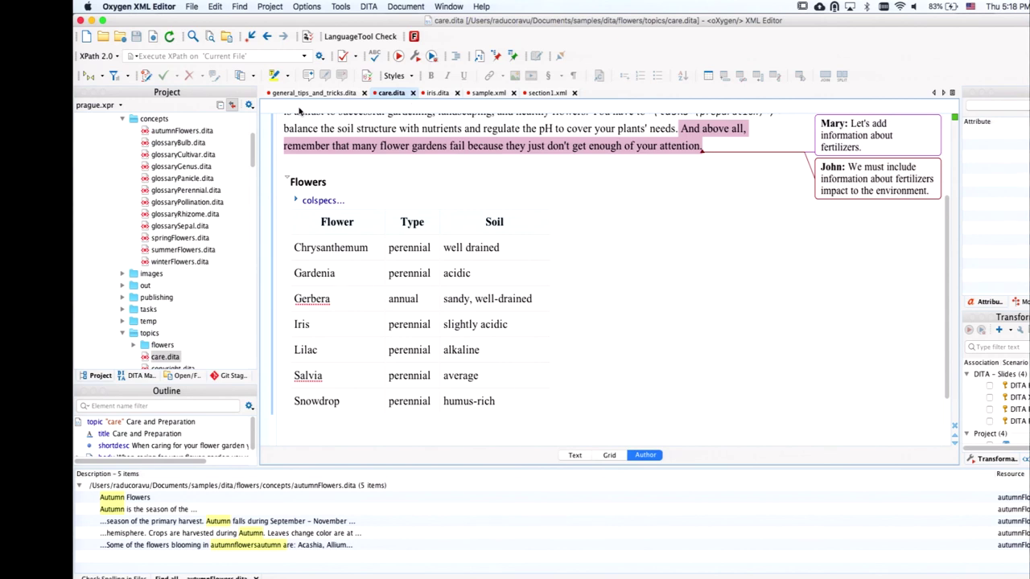
click(315, 94)
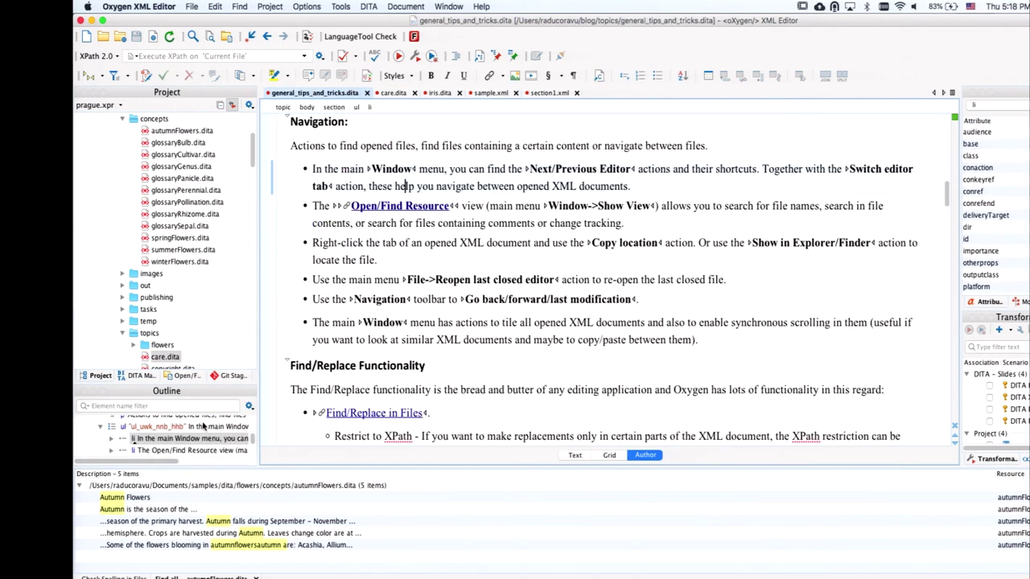
click(187, 577)
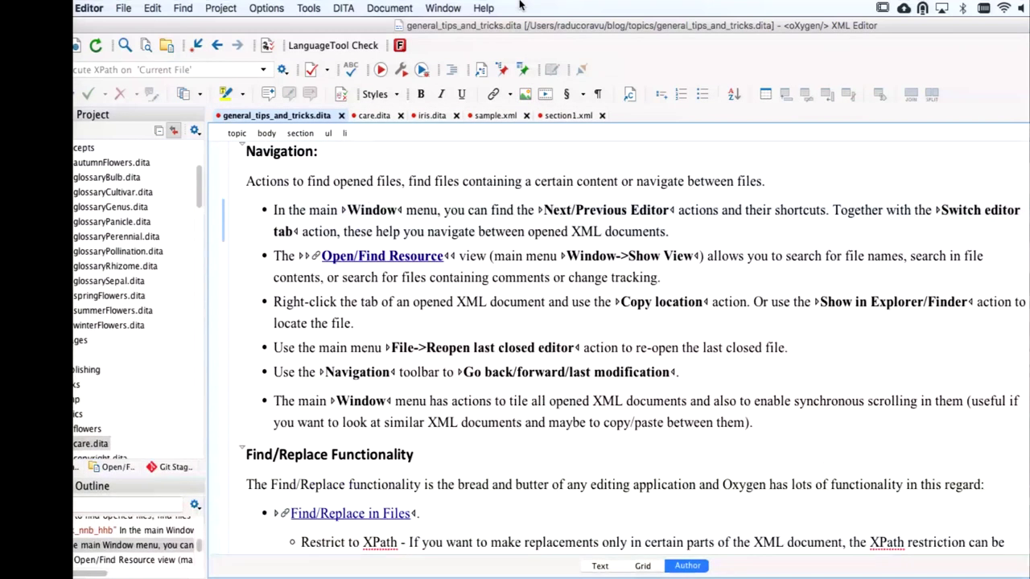
Step: Show general_tips_and_tricks.dita in Finder from its editor tab and reposition the Finder window over the editor
right_click(317, 120)
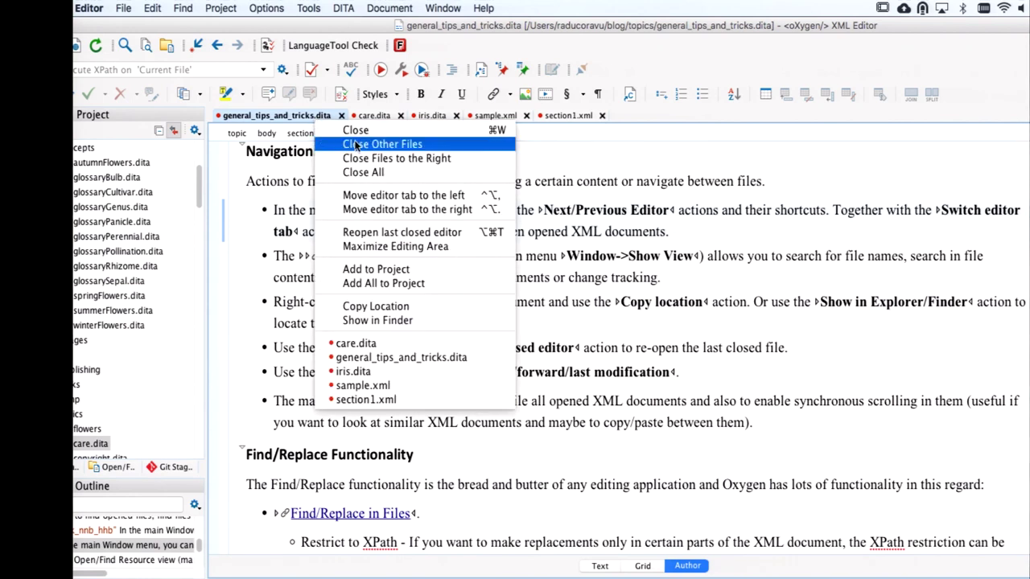
click(409, 321)
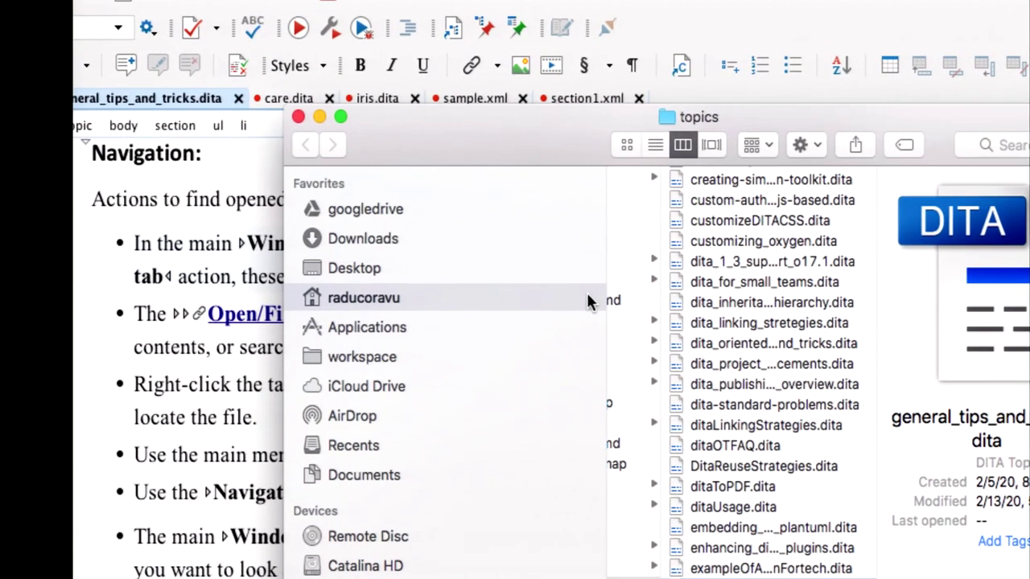
drag(667, 85, 656, 44)
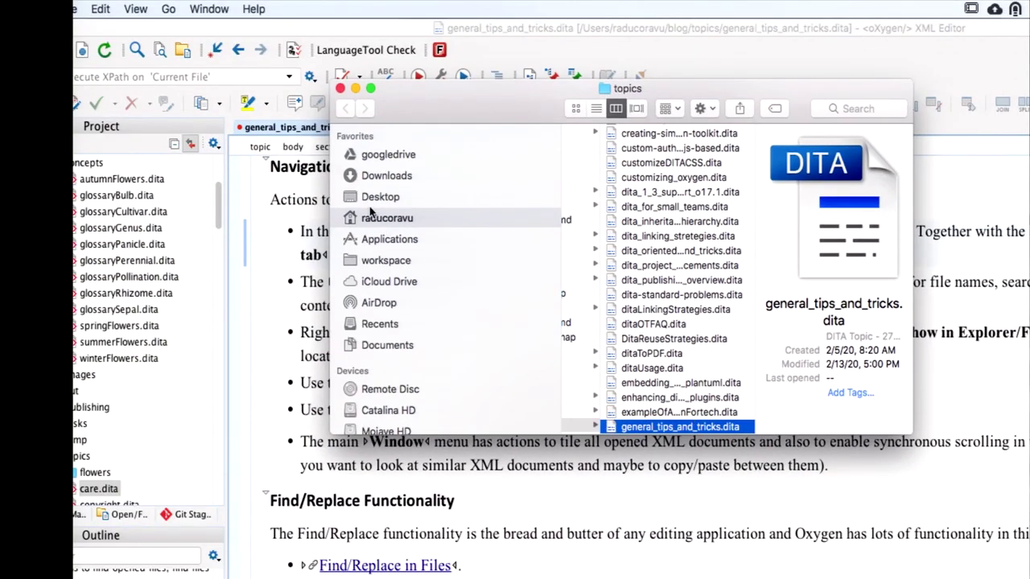
Step: Close the Finder window and all opened files except general_tips_and_tricks.dita
click(339, 88)
right_click(307, 127)
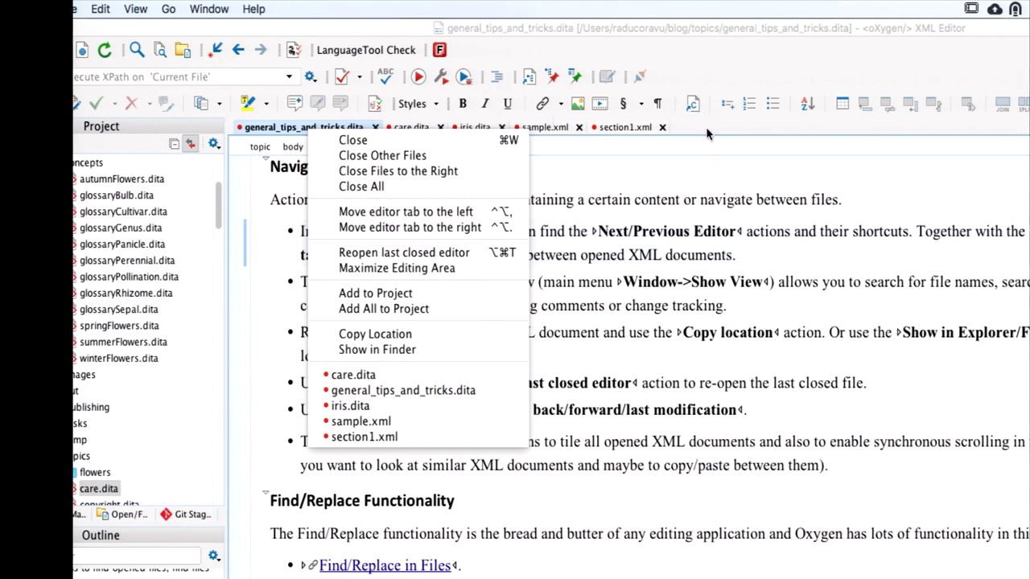
click(658, 133)
click(662, 127)
click(579, 127)
click(502, 127)
click(440, 127)
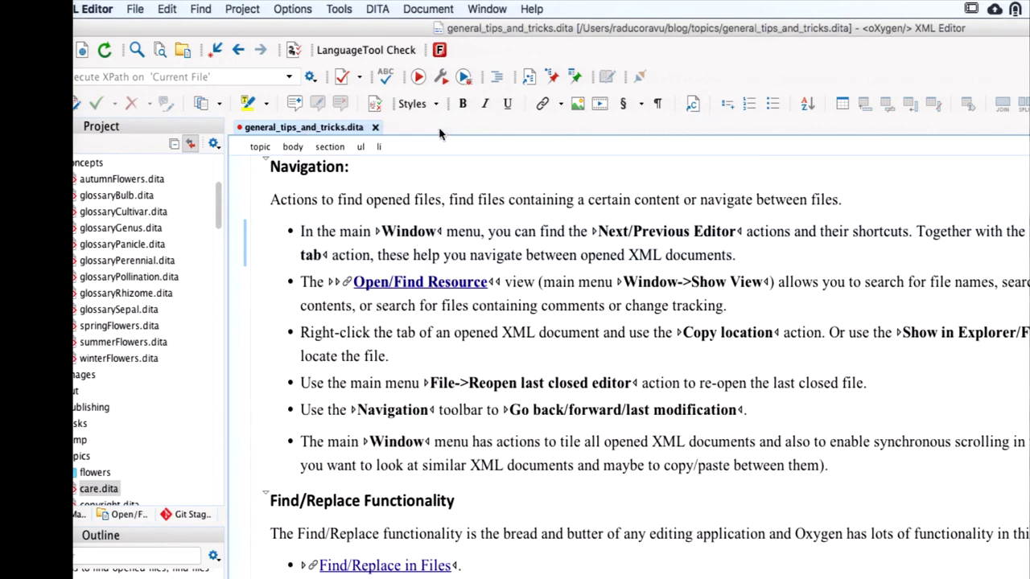
Step: Reopen the last closed editors one after another to restore care.dita, iris.dita and sample.xml
right_click(352, 130)
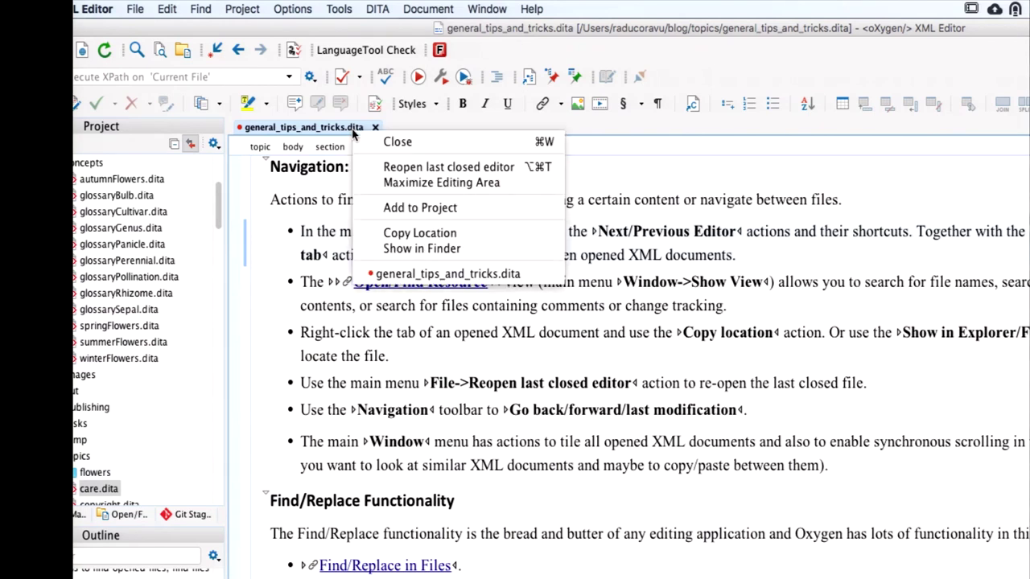
click(436, 165)
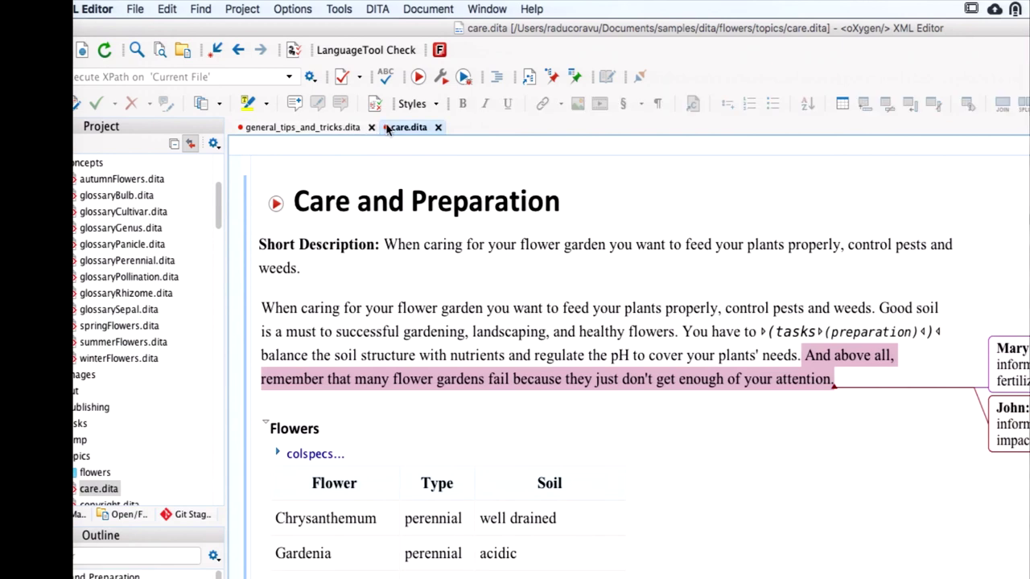
right_click(388, 127)
click(452, 236)
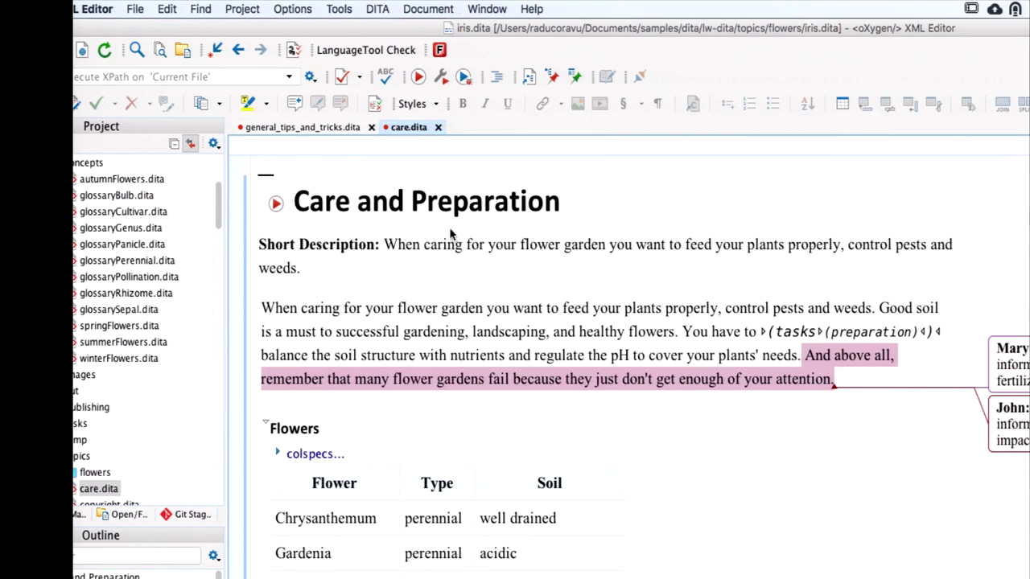
right_click(477, 132)
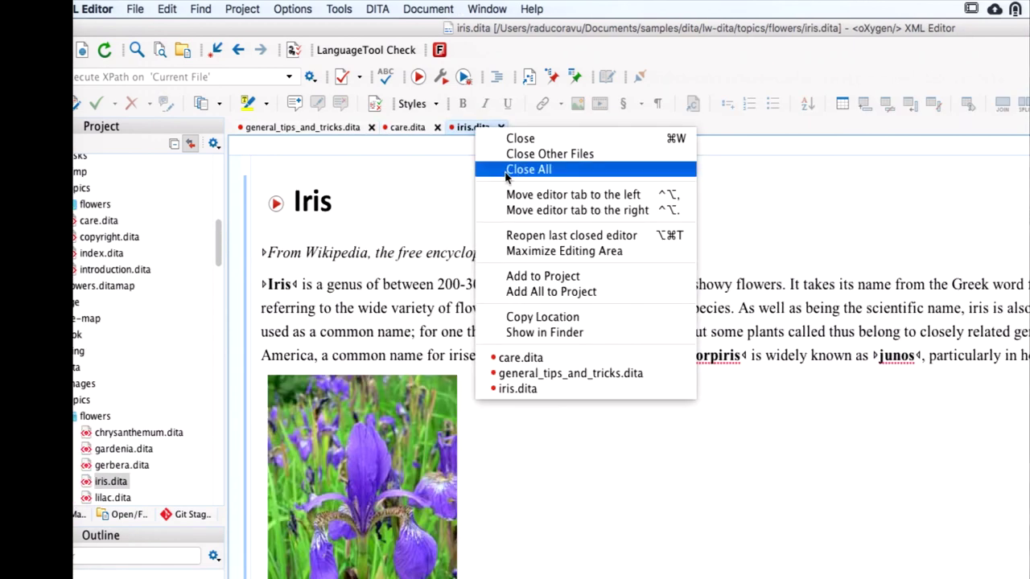
click(529, 236)
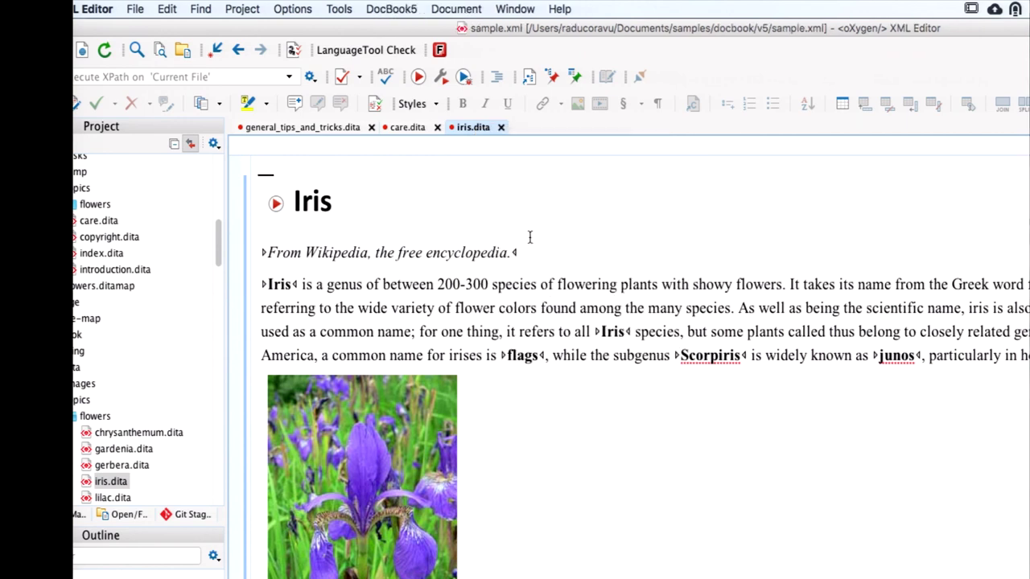
Step: Close sample.xml, iris.dita and care.dita again, keeping only general_tips_and_tricks.dita open
click(578, 129)
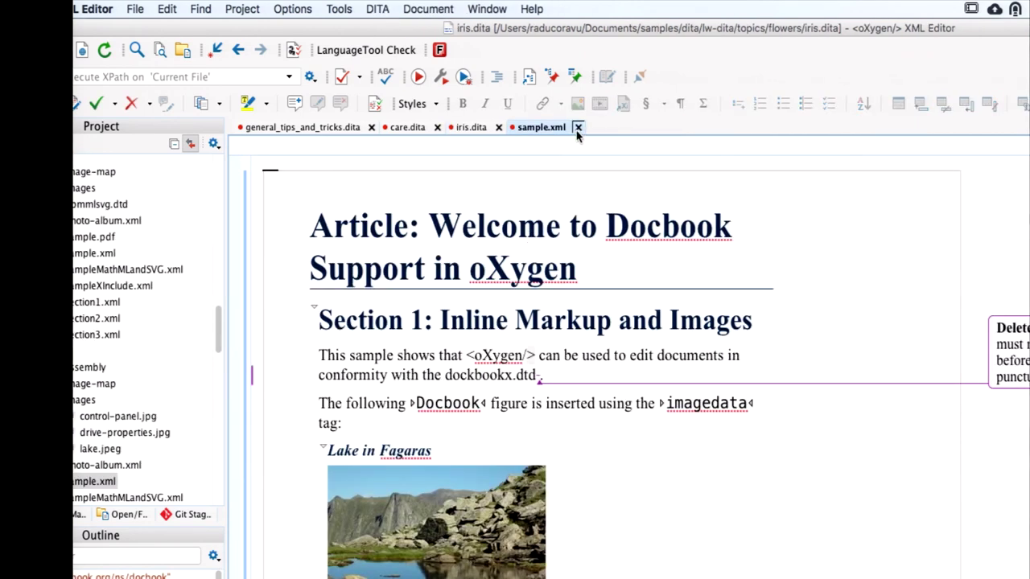
click(501, 129)
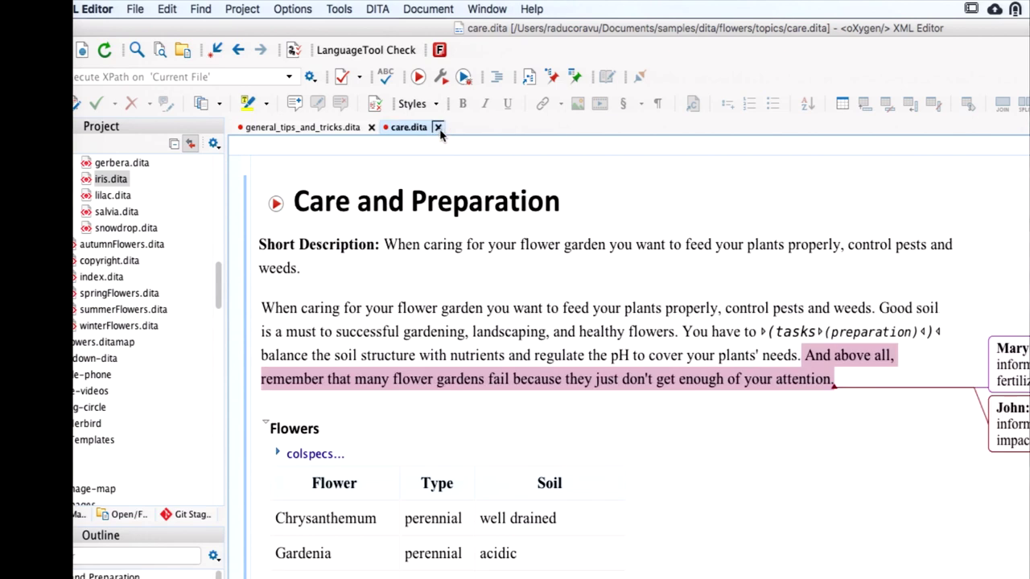
click(437, 127)
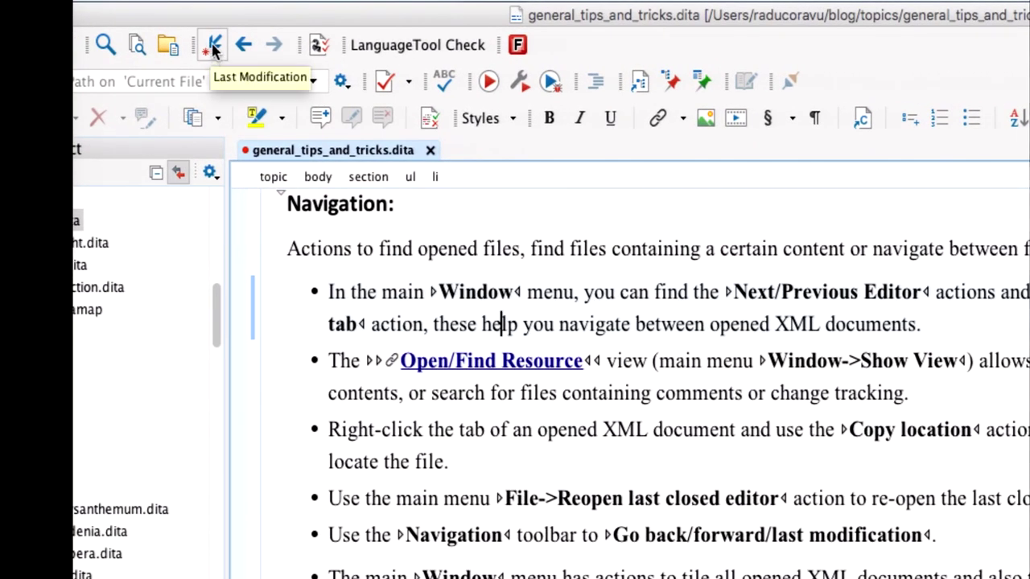
Step: Go back three times through the navigation history to bring up care.dita, iris.dita and sample.xml
click(241, 46)
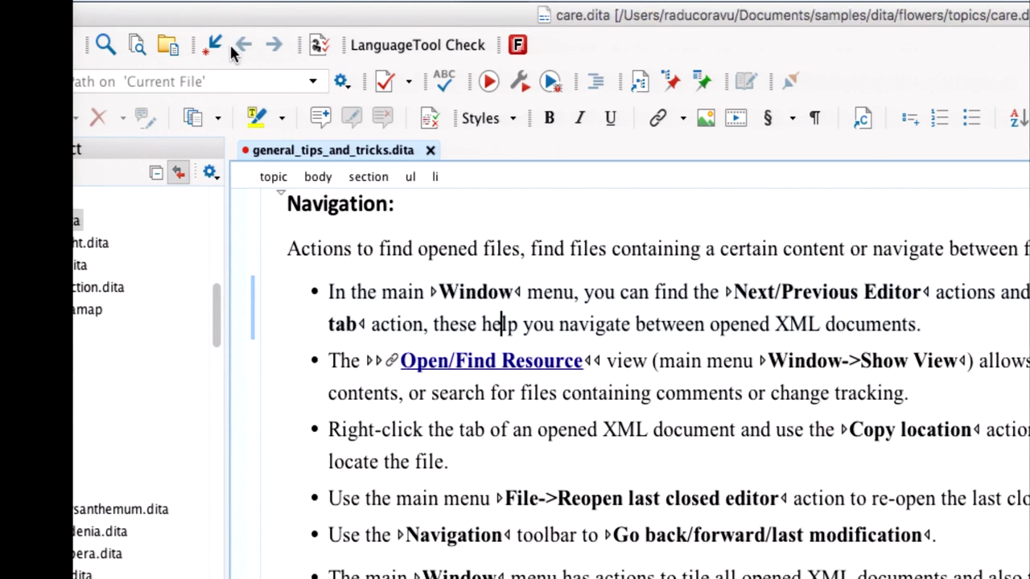
click(241, 46)
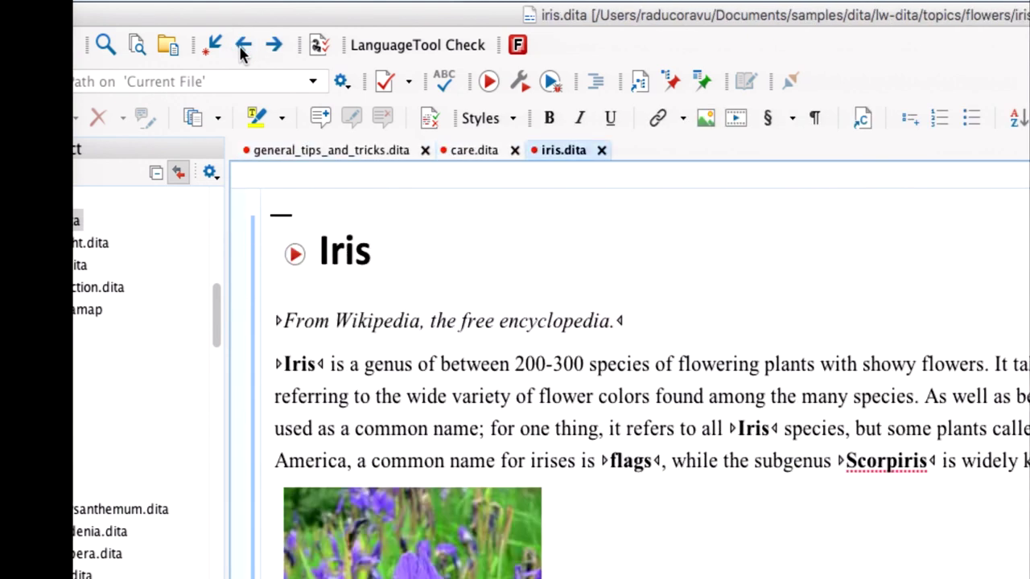
click(242, 46)
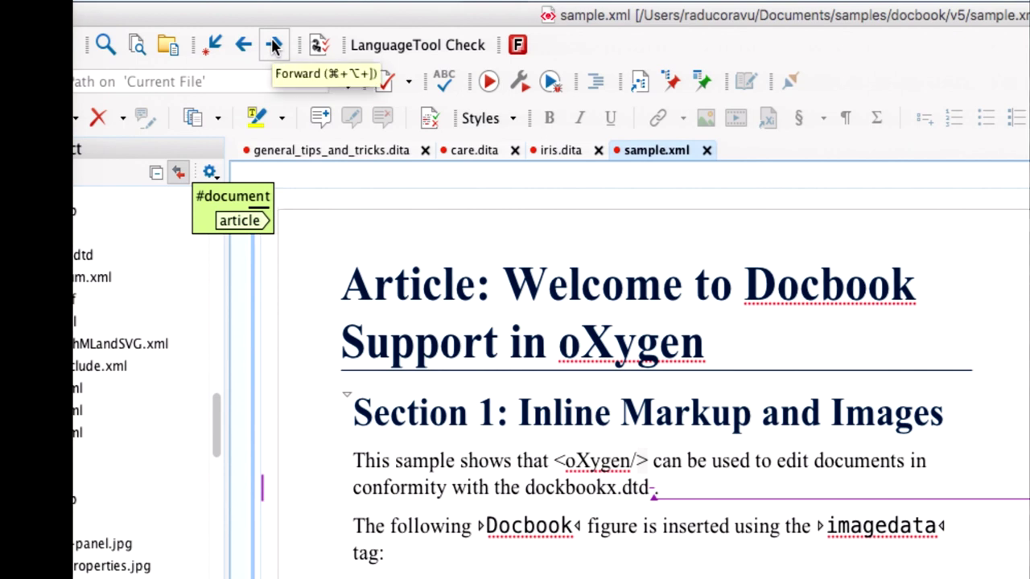
Step: Jump to the last modification in general_tips_and_tricks.dita, and repeat the jump starting from sample.xml
click(214, 46)
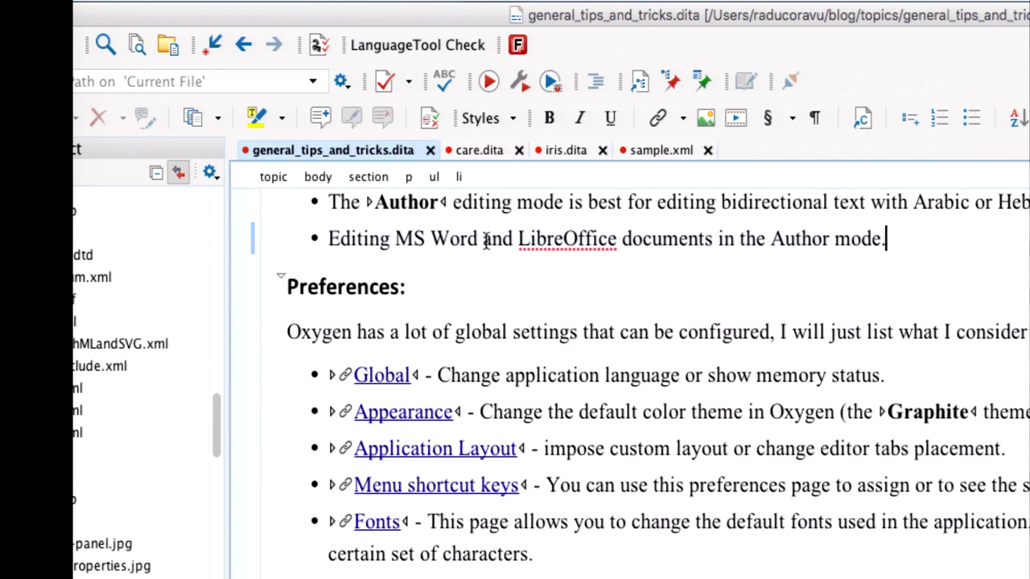
click(220, 42)
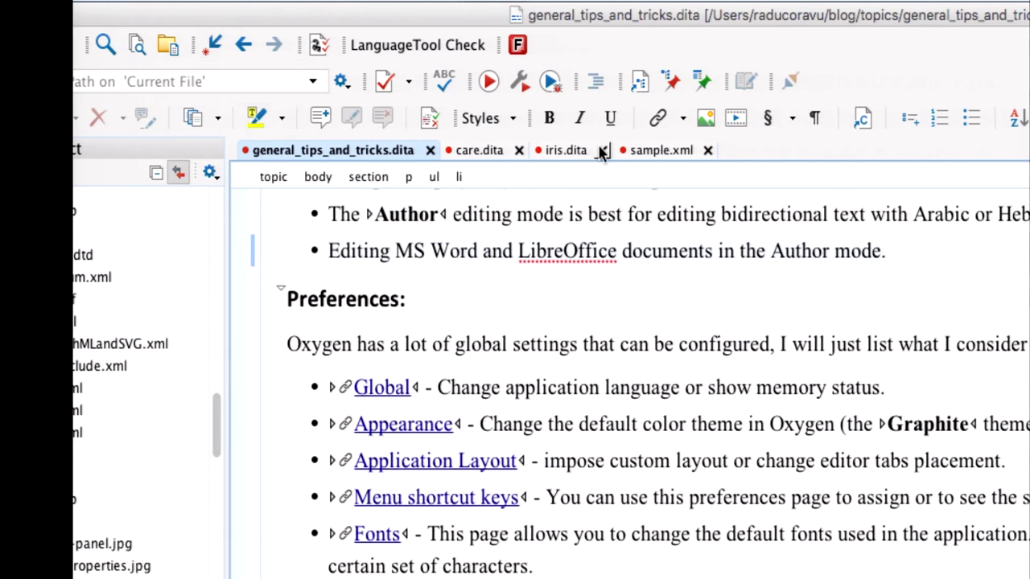
click(672, 150)
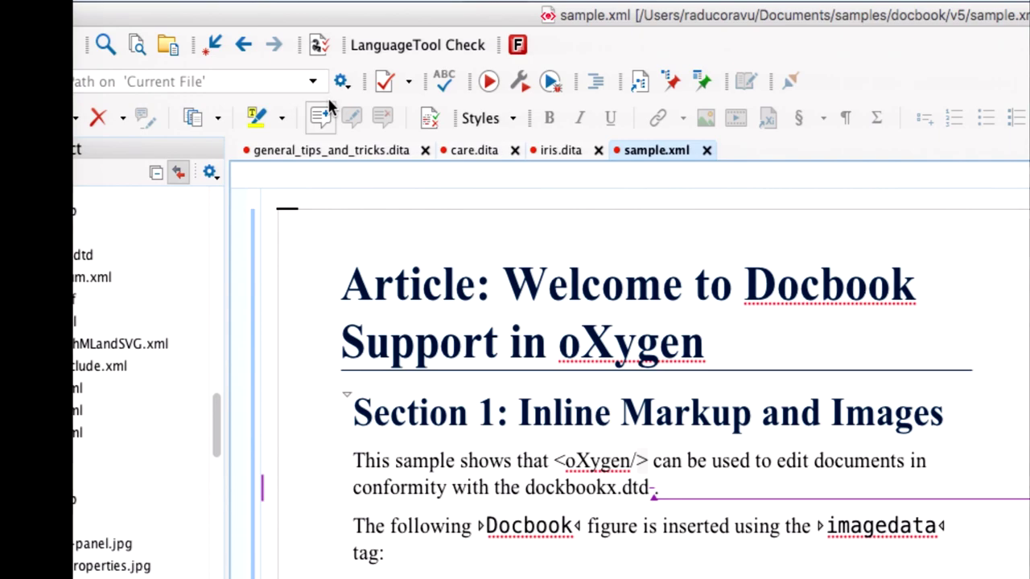
click(216, 43)
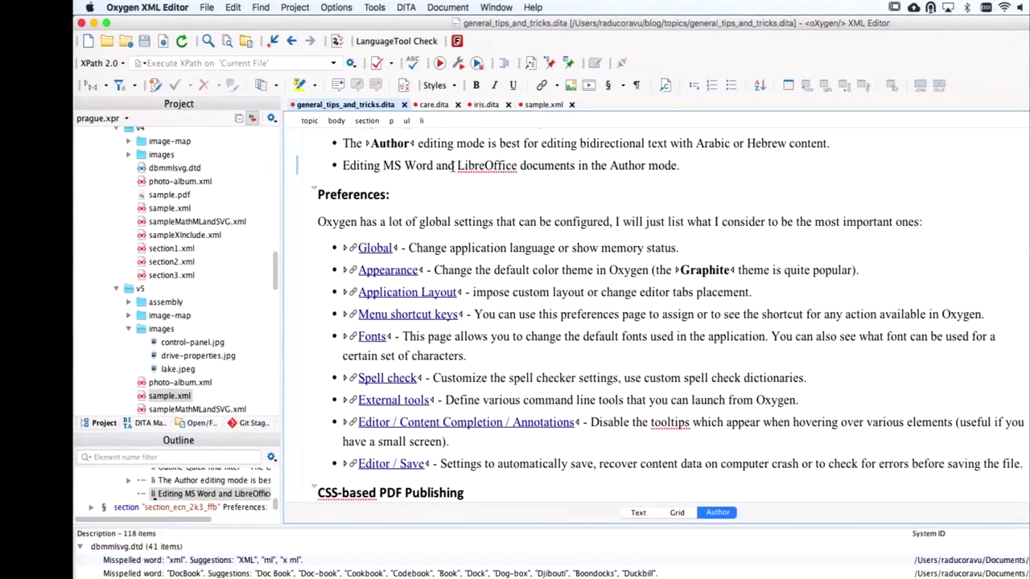
Step: Examine the Find/Replace Functionality section of general_tips_and_tricks.dita
scroll(509, 250, up, 10)
scroll(451, 164, up, 15)
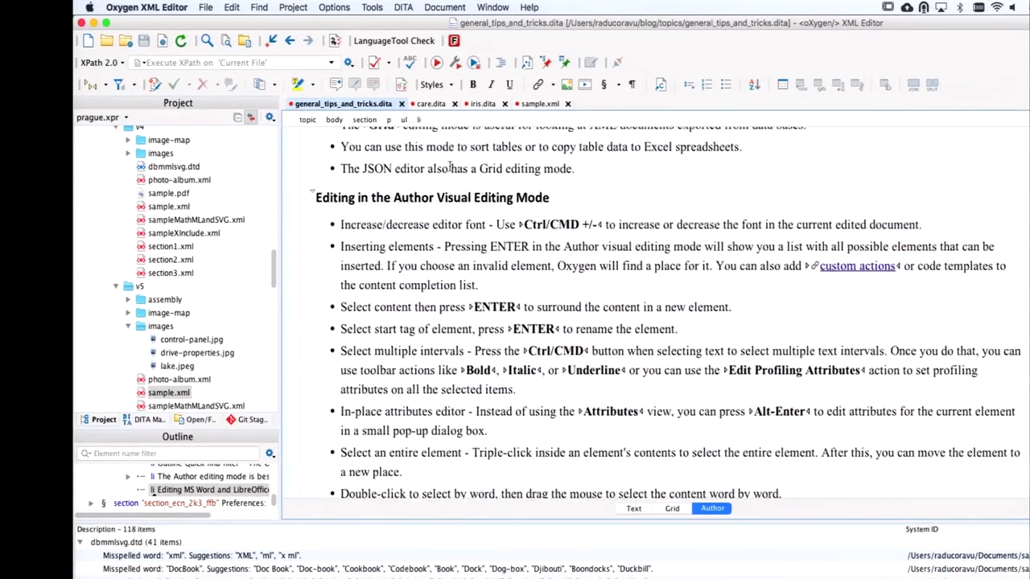
scroll(449, 165, up, 5)
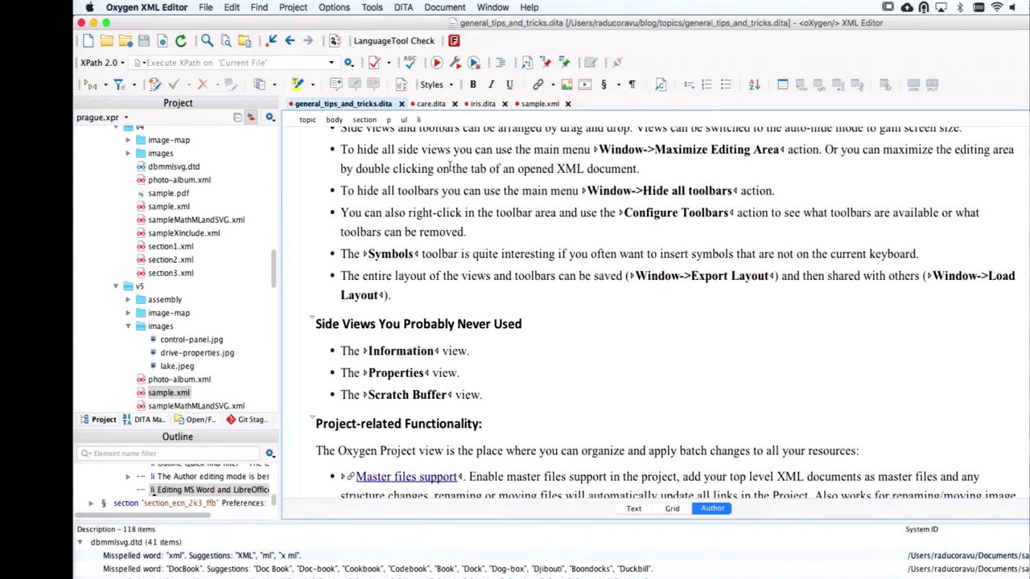
scroll(451, 164, down, 15)
scroll(450, 165, down, 5)
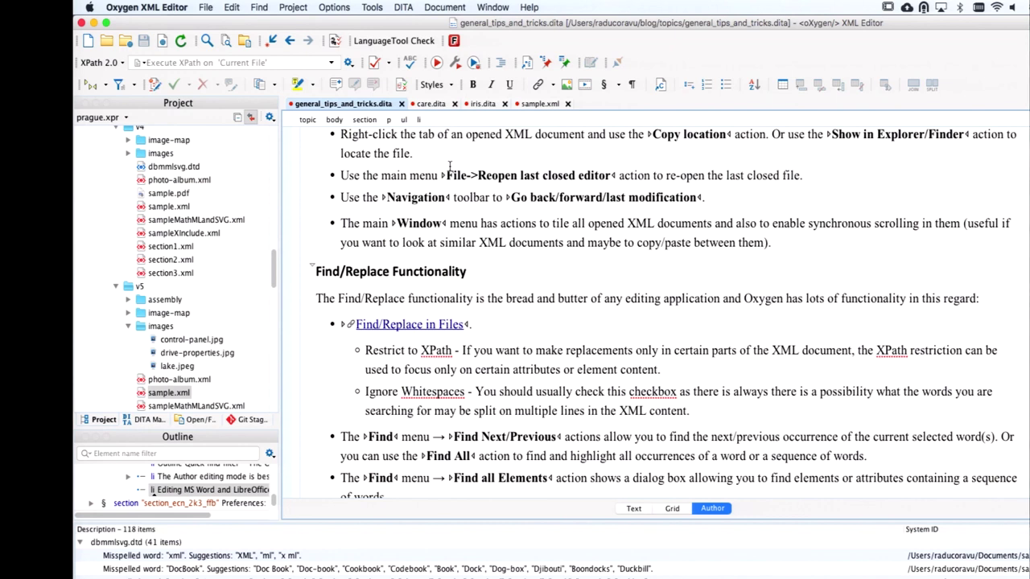
scroll(463, 234, down, 3)
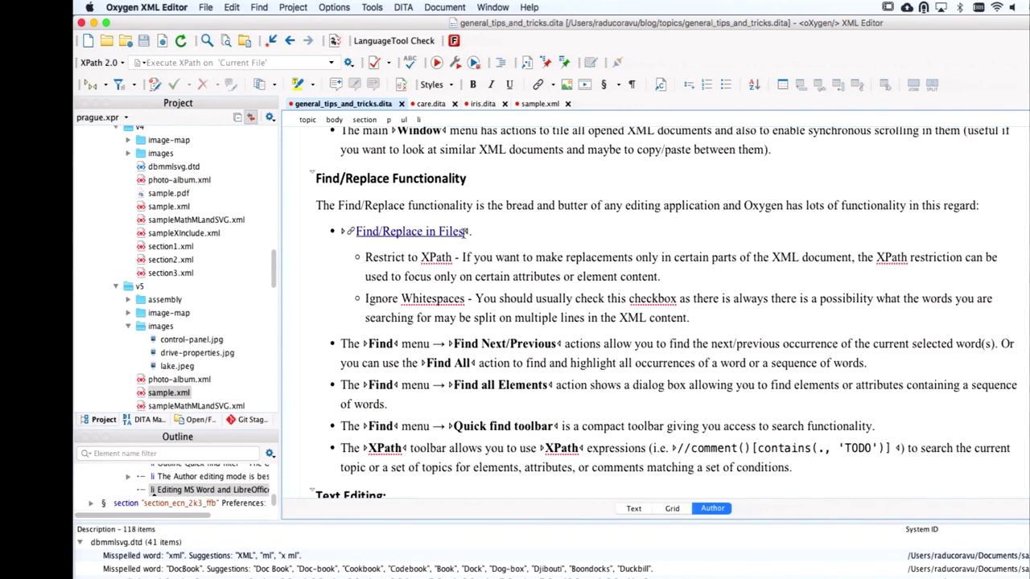
scroll(464, 232, down, 1)
scroll(463, 234, down, 2)
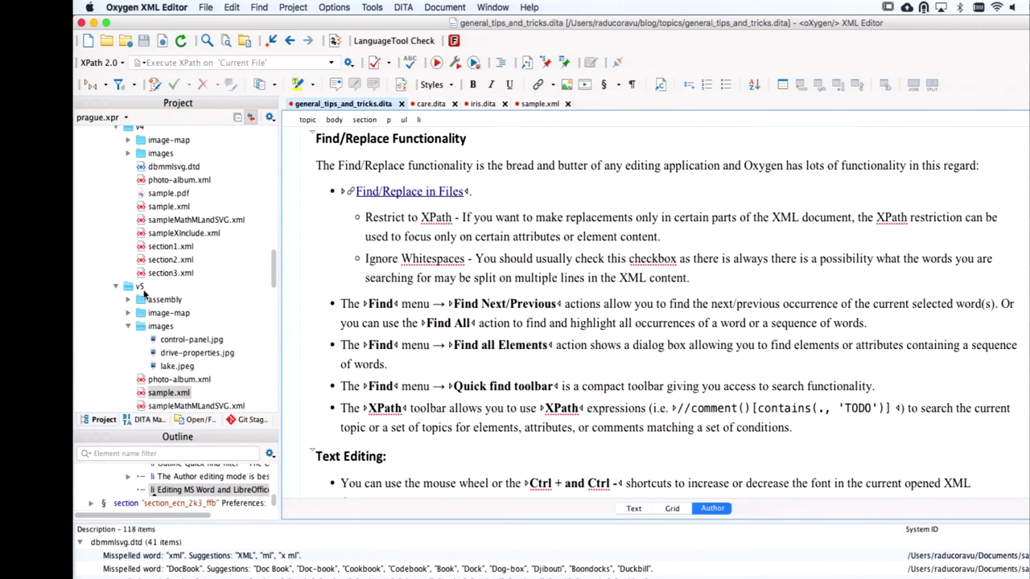
Step: Run Find/Replace in Files on the v5 project folder, finding all occurrences of "a" restricted to the XPath //*:para
click(140, 287)
right_click(142, 293)
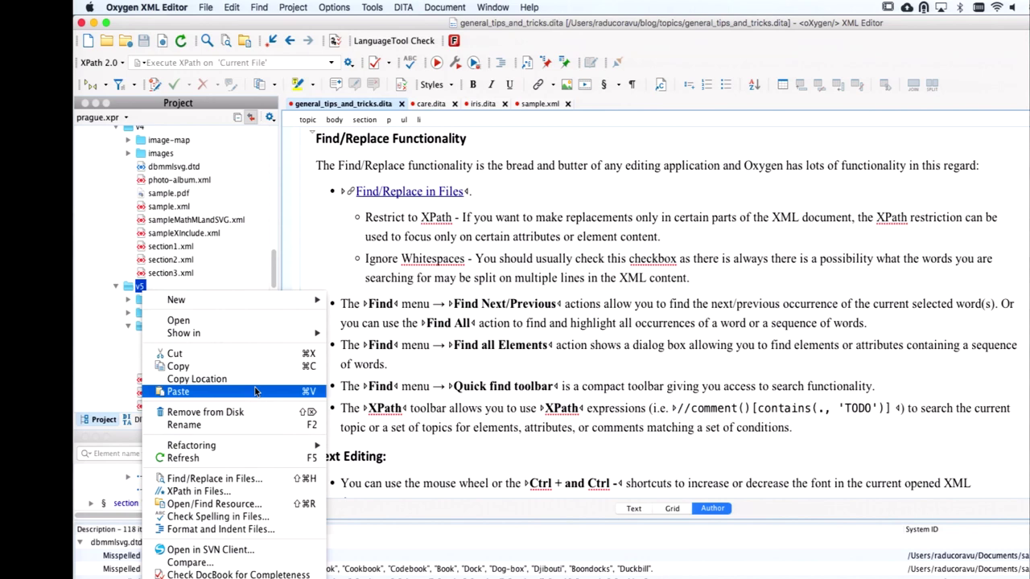
click(234, 479)
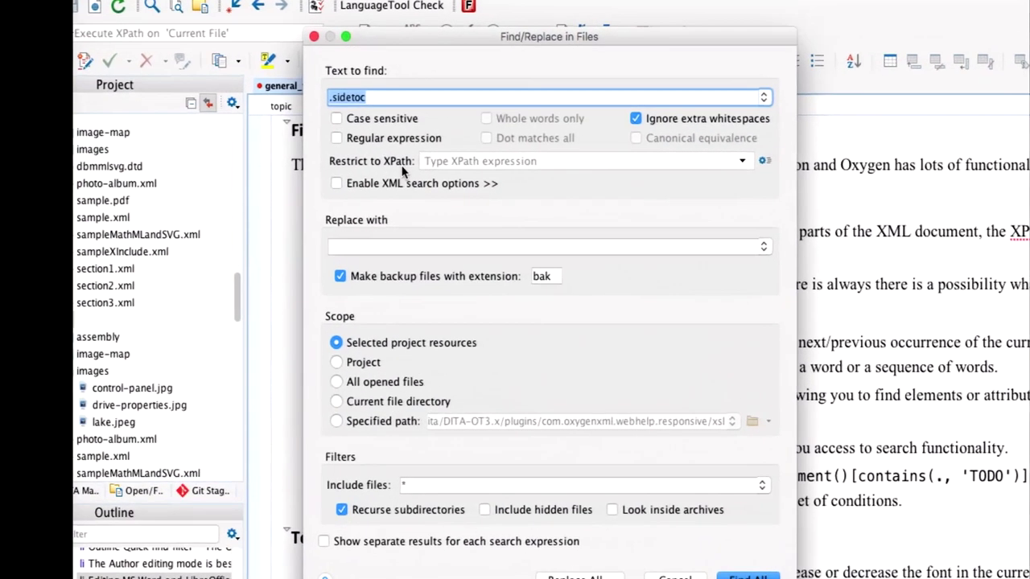
text(a)
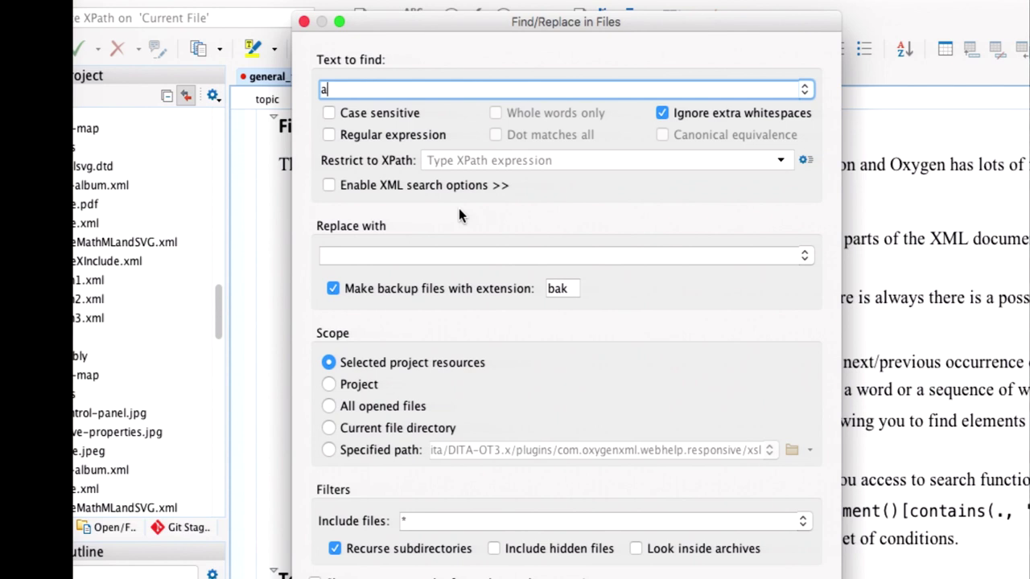
click(443, 157)
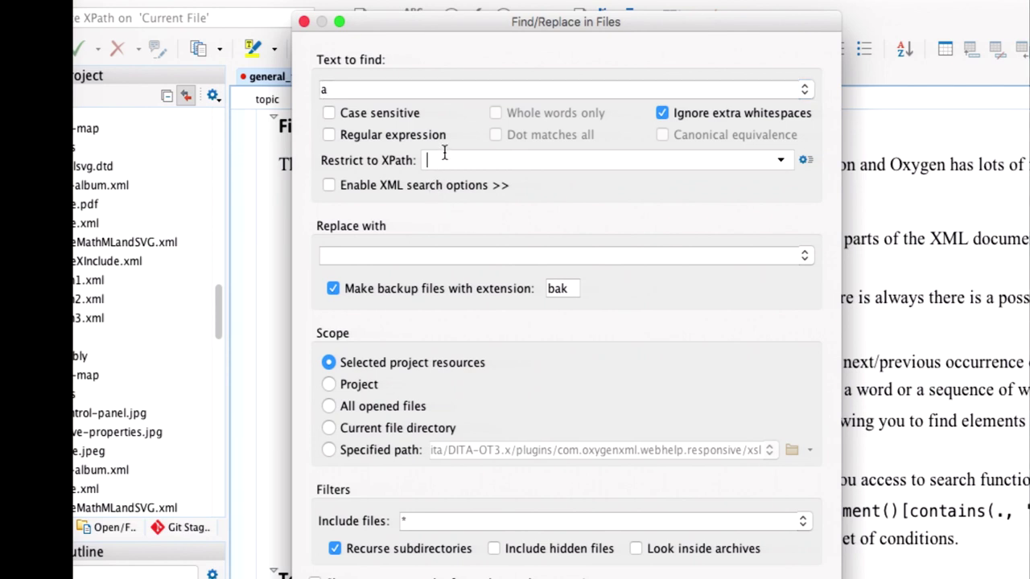
text(//*:para)
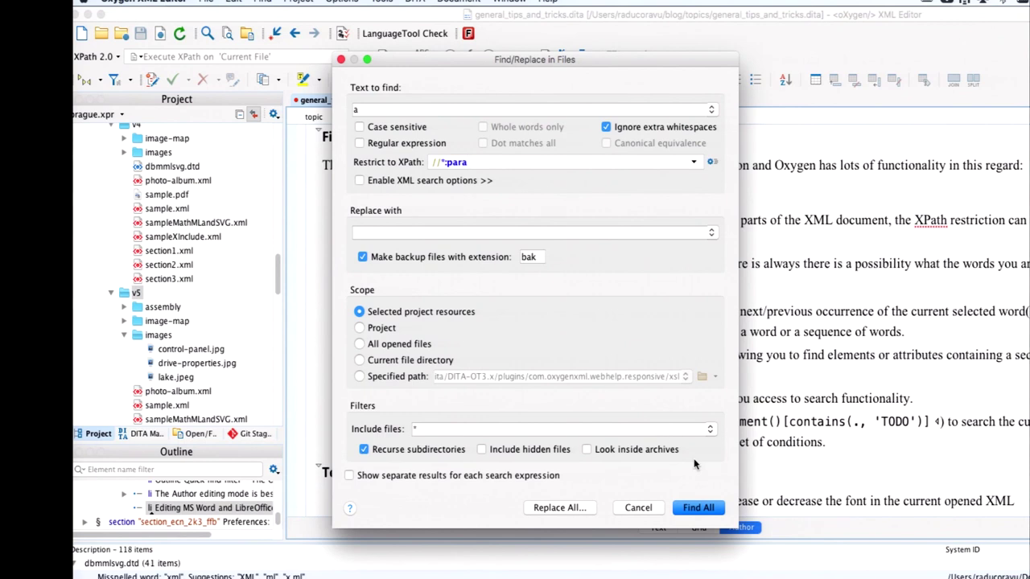
click(699, 508)
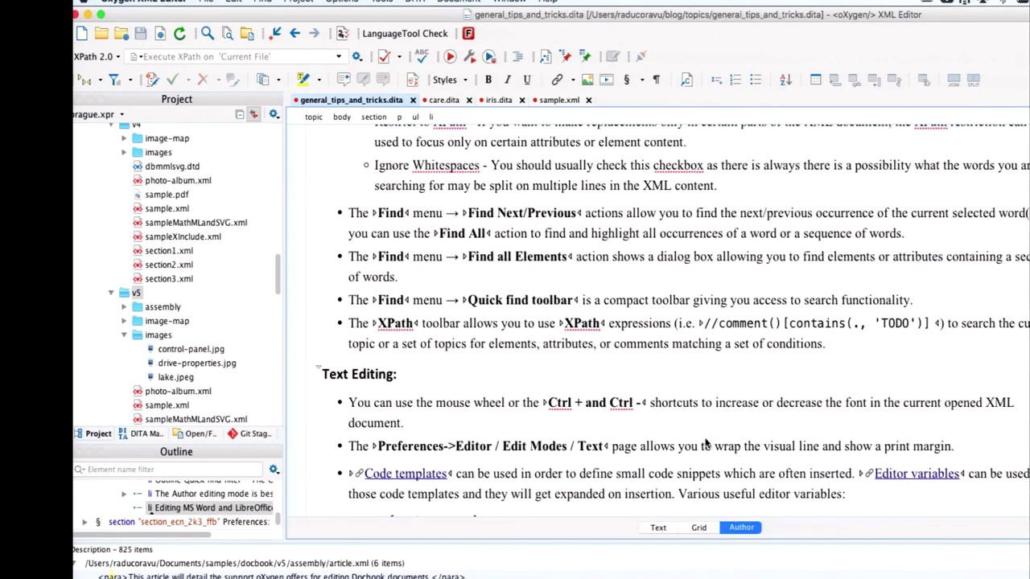
Step: Open the match in the word "article" from the assembly/article.xml results and select the info element in the source
scroll(705, 442, down, 3)
scroll(350, 555, down, 1)
scroll(351, 555, down, 1)
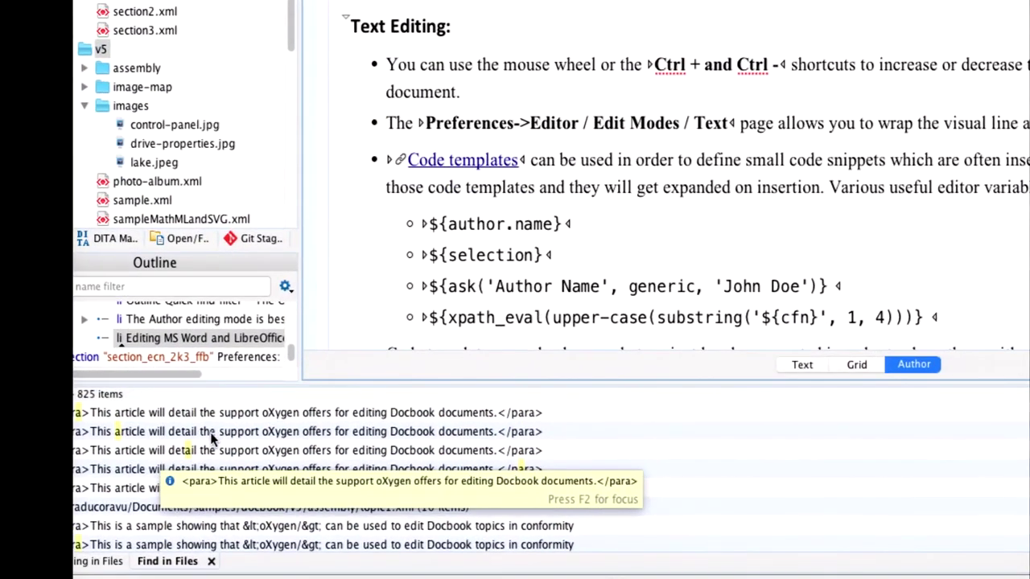
double_click(212, 433)
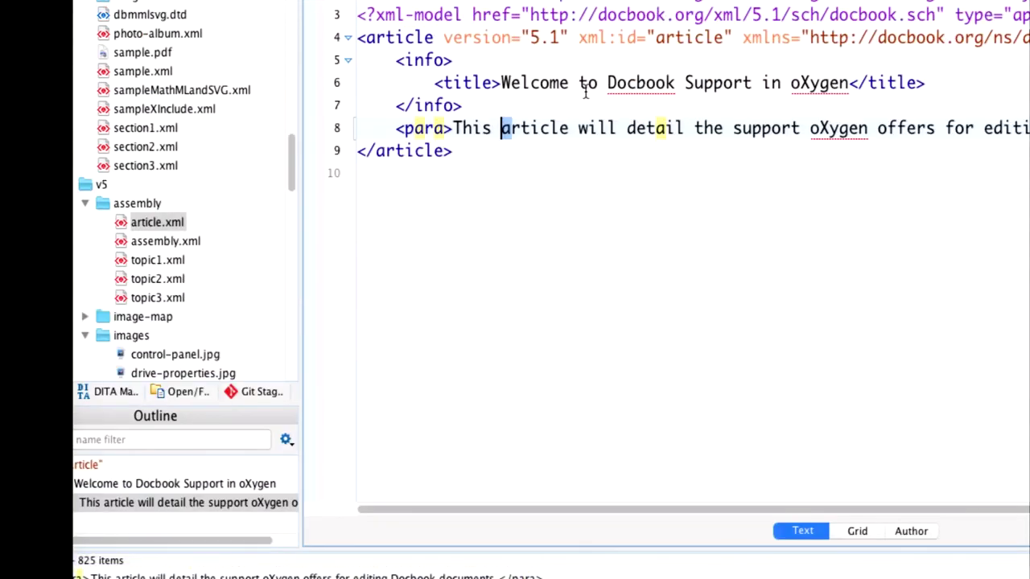
double_click(435, 61)
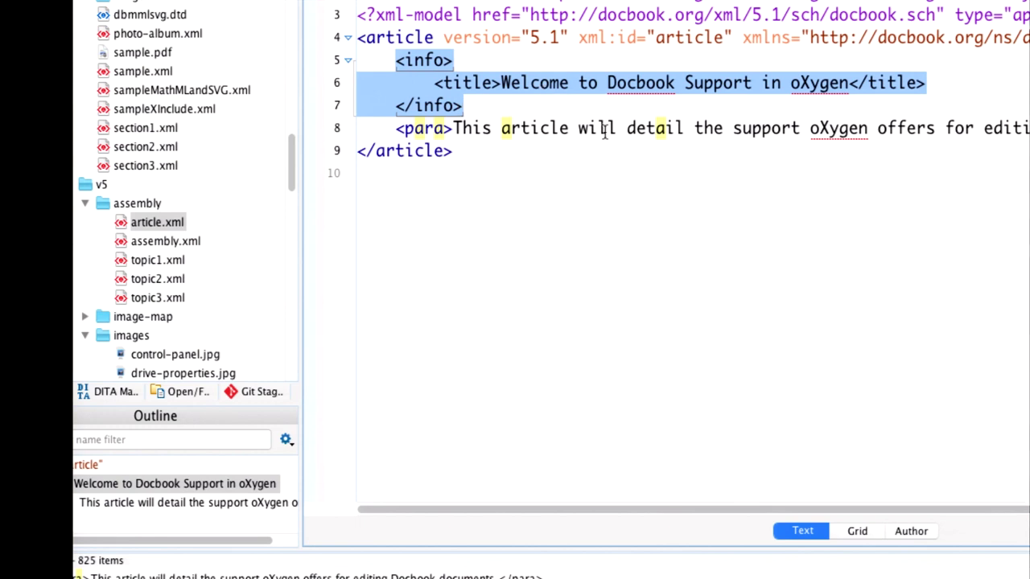
Step: Split the para text in article.xml onto a new line before "the support" and copy "detail the support" across the line break
click(693, 128)
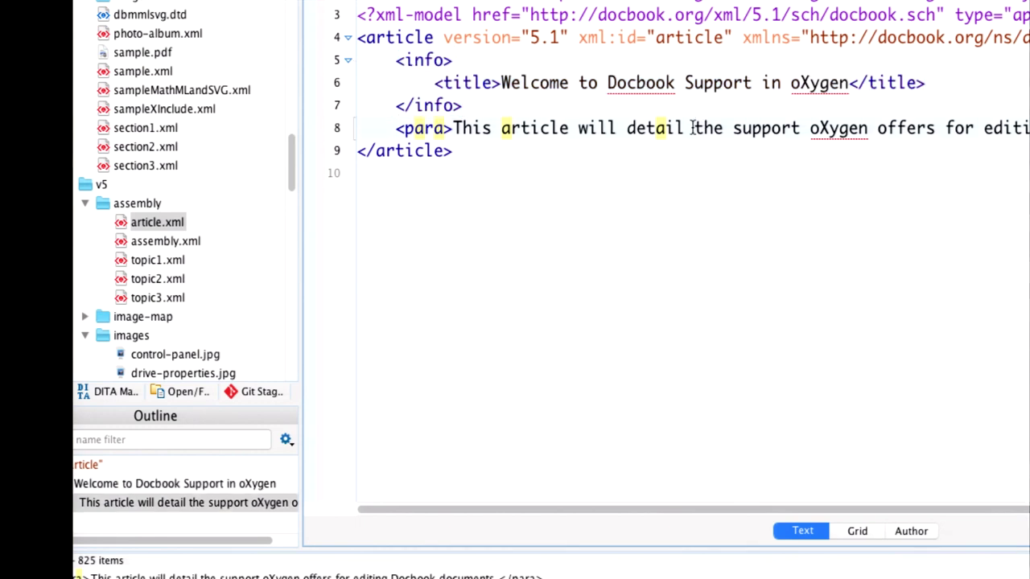
key(Return)
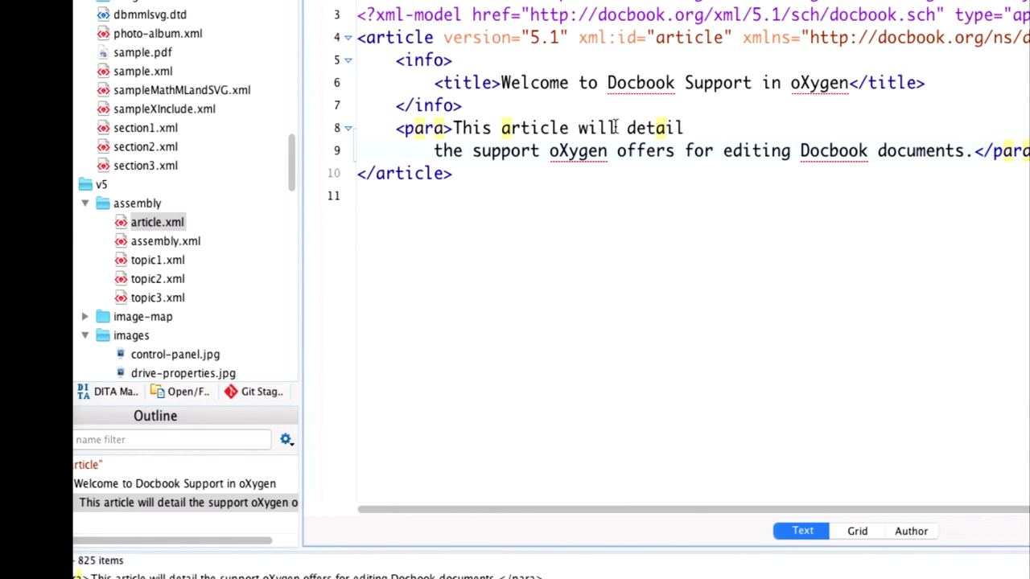
drag(627, 128, 685, 128)
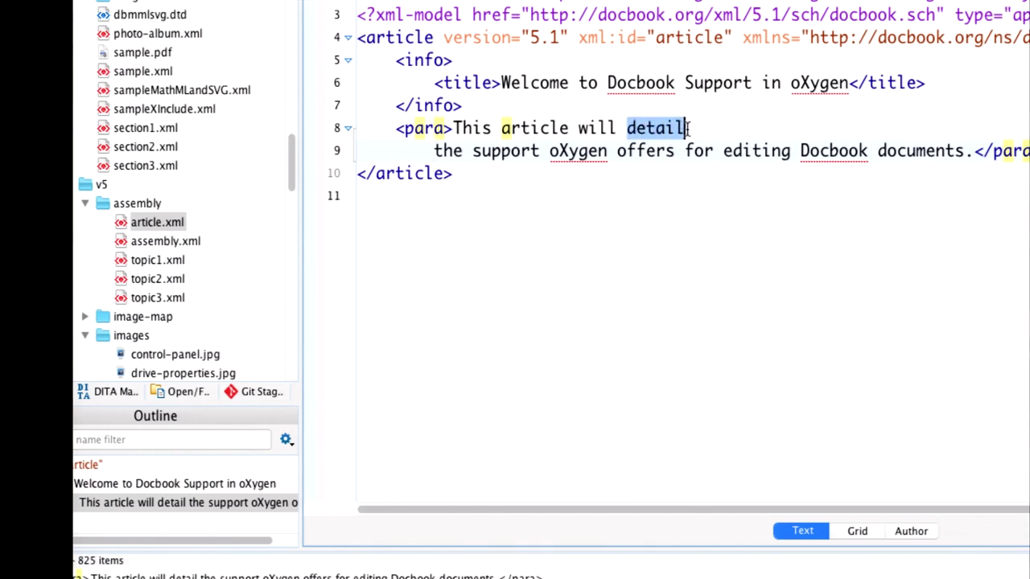
click(632, 129)
drag(627, 129, 539, 154)
key(super+c)
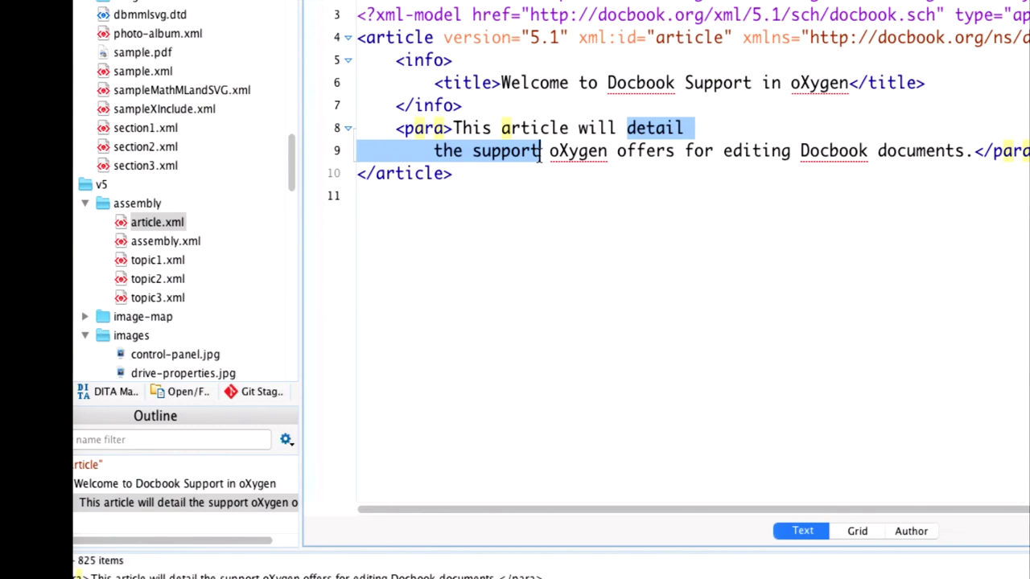
Step: In Find/Replace in Files for the v5 folder, clear the XPath restriction and paste the copied text as the text to find
right_click(102, 186)
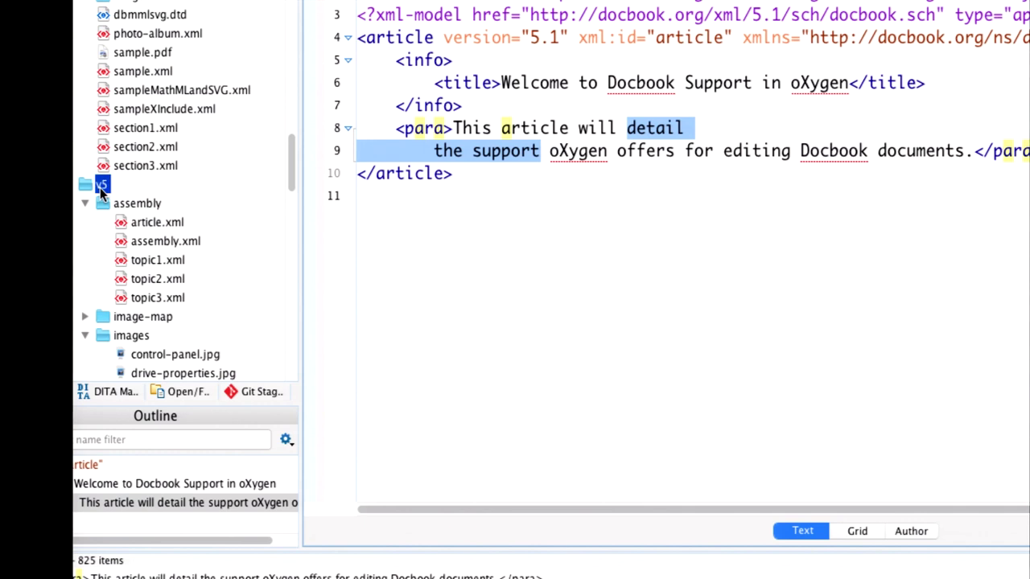
click(224, 456)
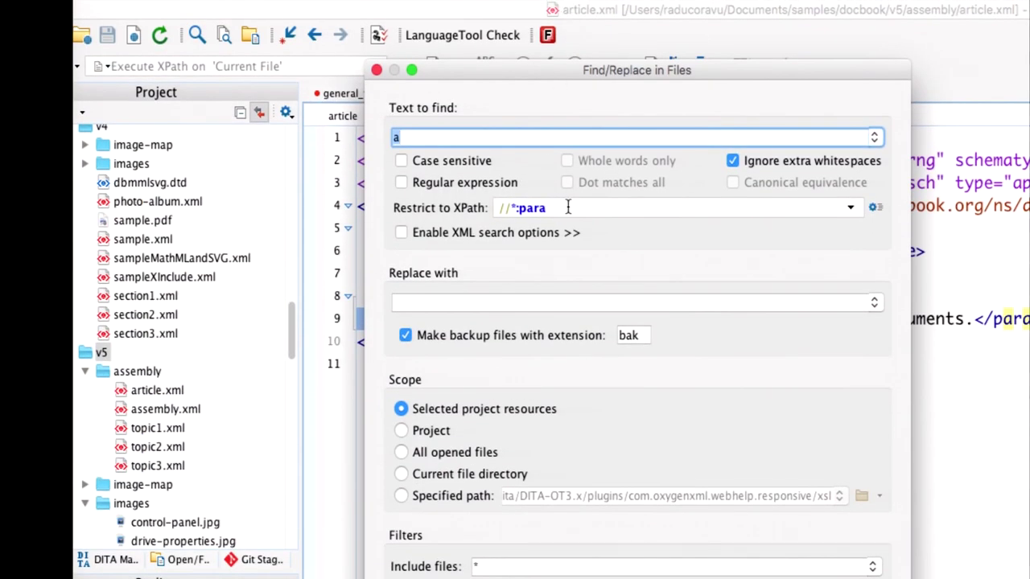
drag(568, 207, 494, 208)
key(BackSpace)
click(412, 139)
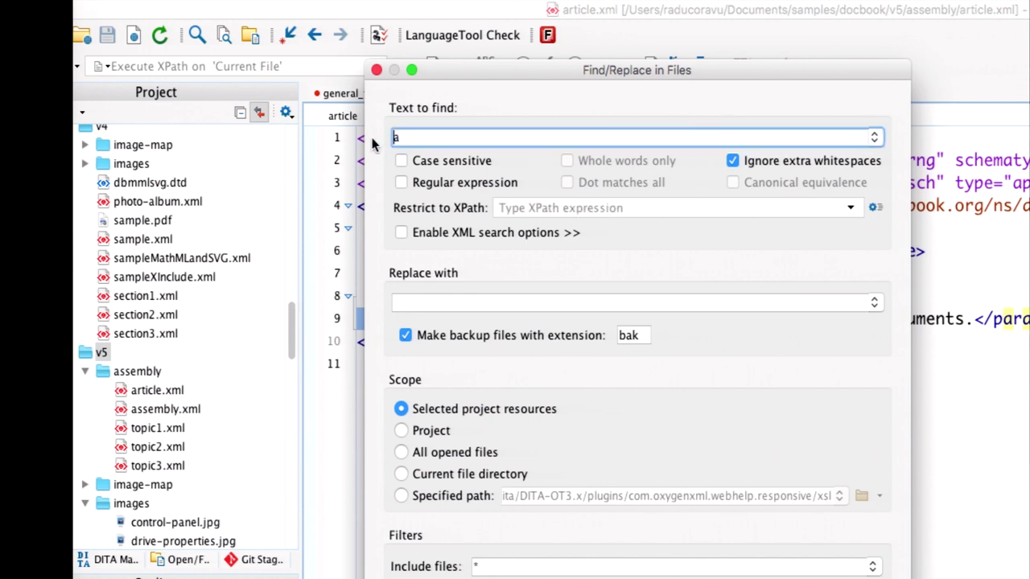
key(super+v)
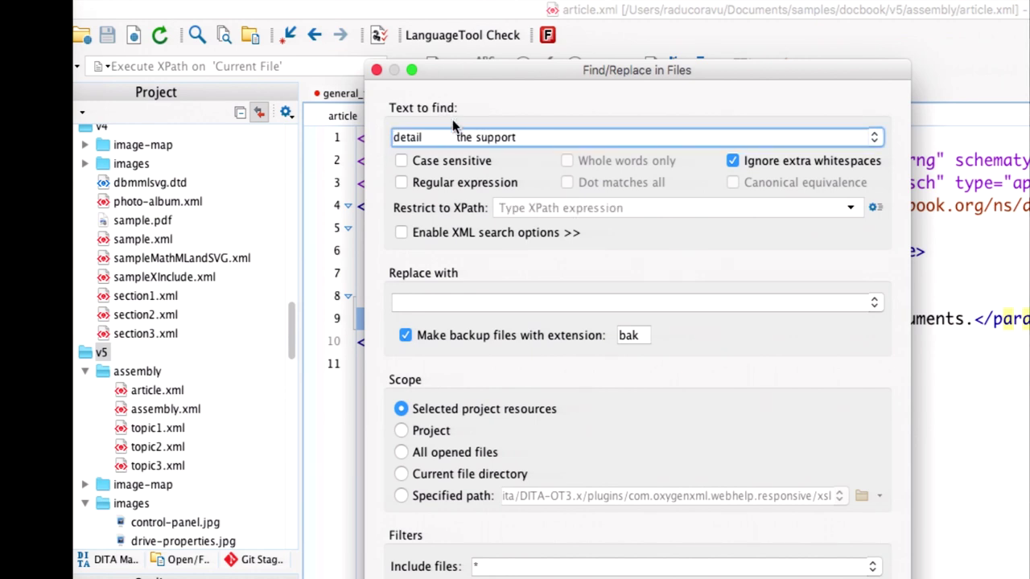
Step: Reduce the search text to "detail the support" with single spaces and find all occurrences, ignoring extra whitespaces
click(456, 138)
key(BackSpace)
key(BackSpace)
key(BackSpace)
key(BackSpace)
key(BackSpace)
key(BackSpace)
key(BackSpace)
key(BackSpace)
key(BackSpace)
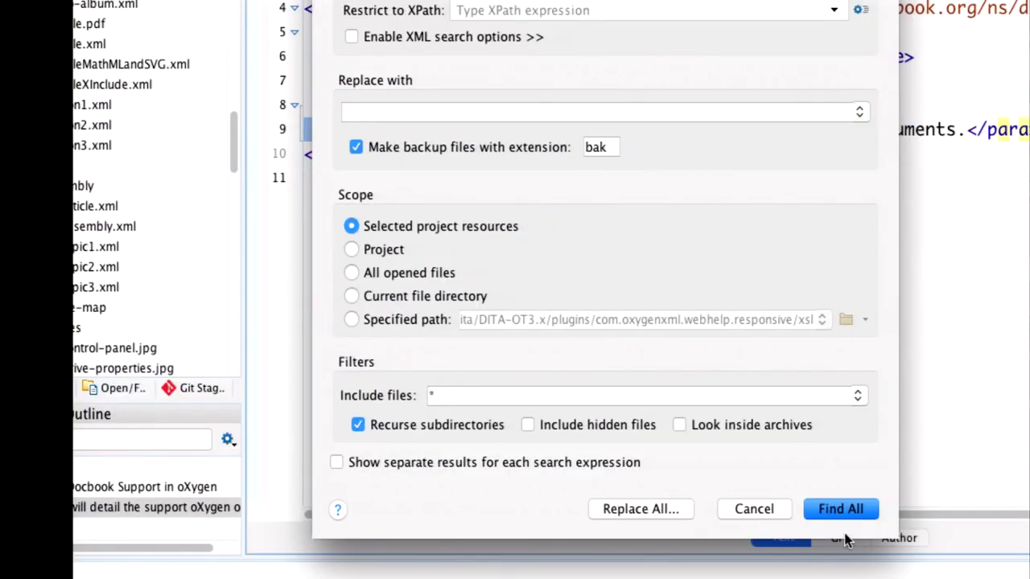
click(965, 507)
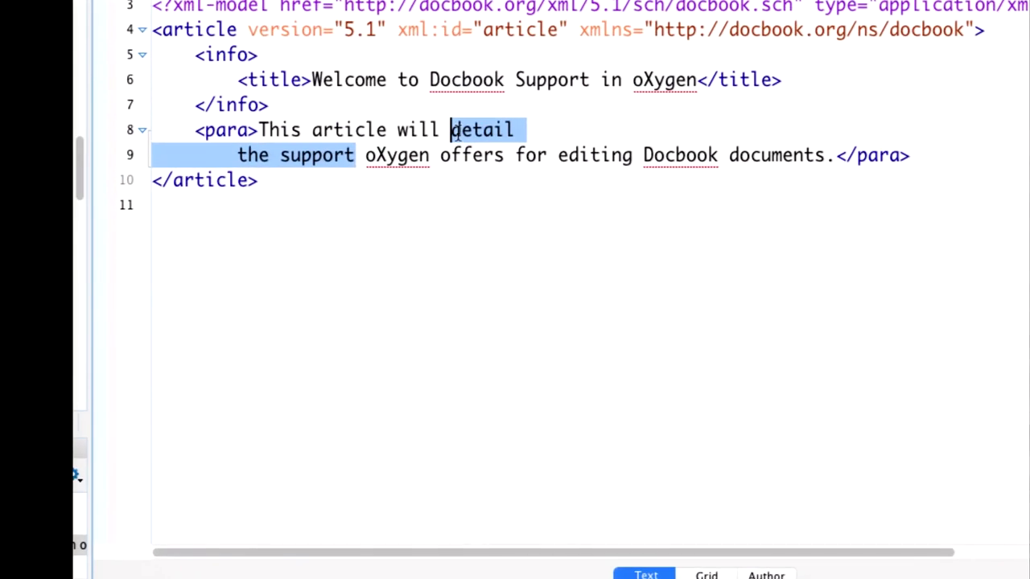
Step: Inspect the match spanning two lines in the para of article.xml and place the cursor before "detail"
mouse_move(455, 133)
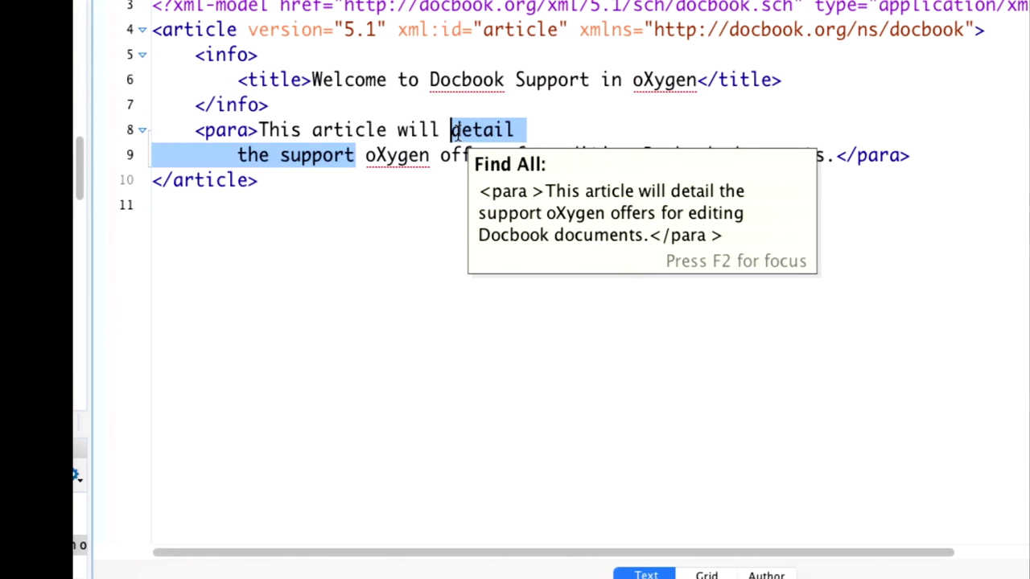
click(451, 131)
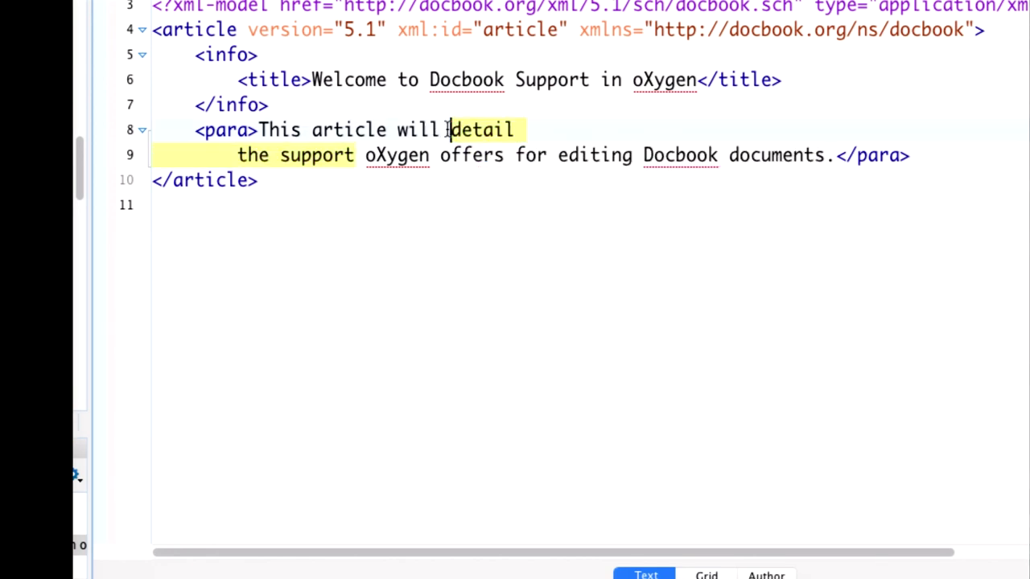
mouse_move(467, 136)
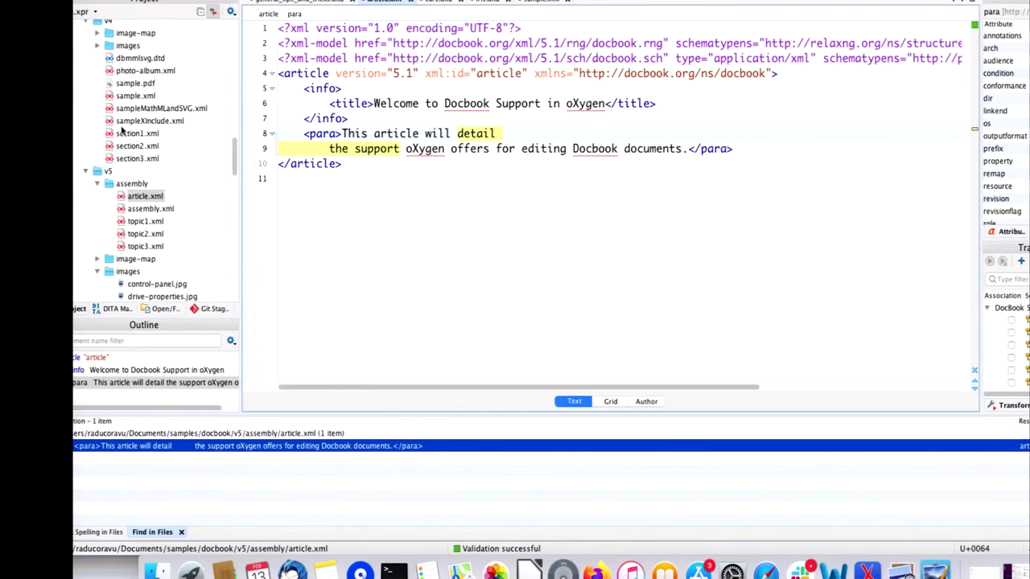
Step: Open XPath in Files for the v5 project folder
click(112, 171)
right_click(114, 172)
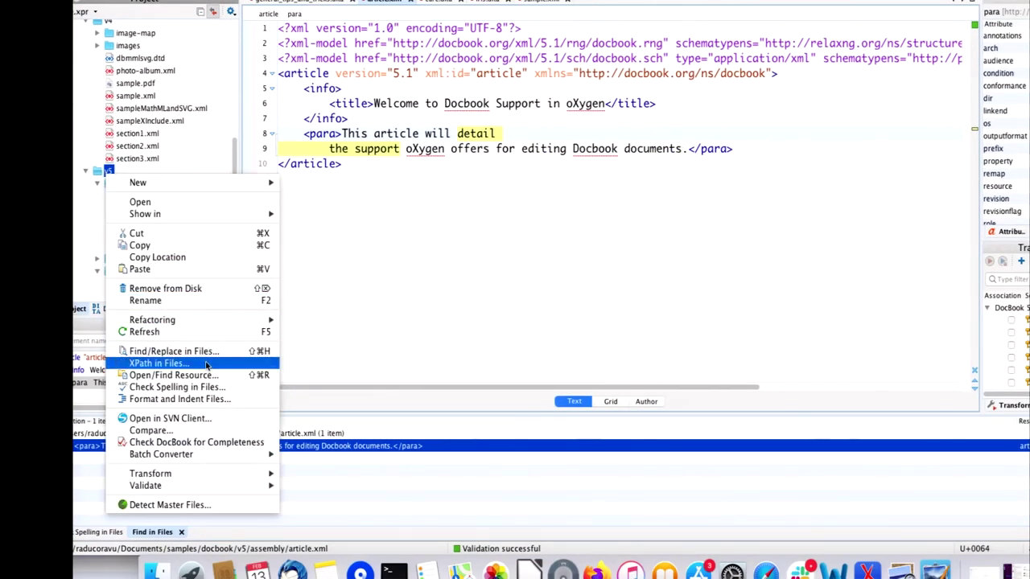
click(207, 365)
Step: Reopen Find/Replace in Files on the v5 folder, copy the search text "detail the support" and close the dialog
click(111, 172)
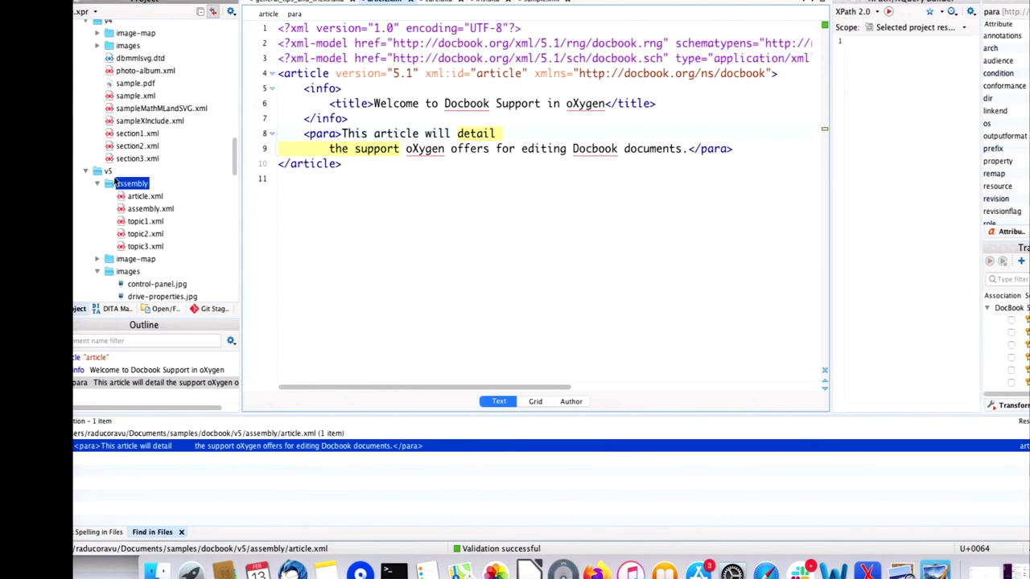
right_click(111, 172)
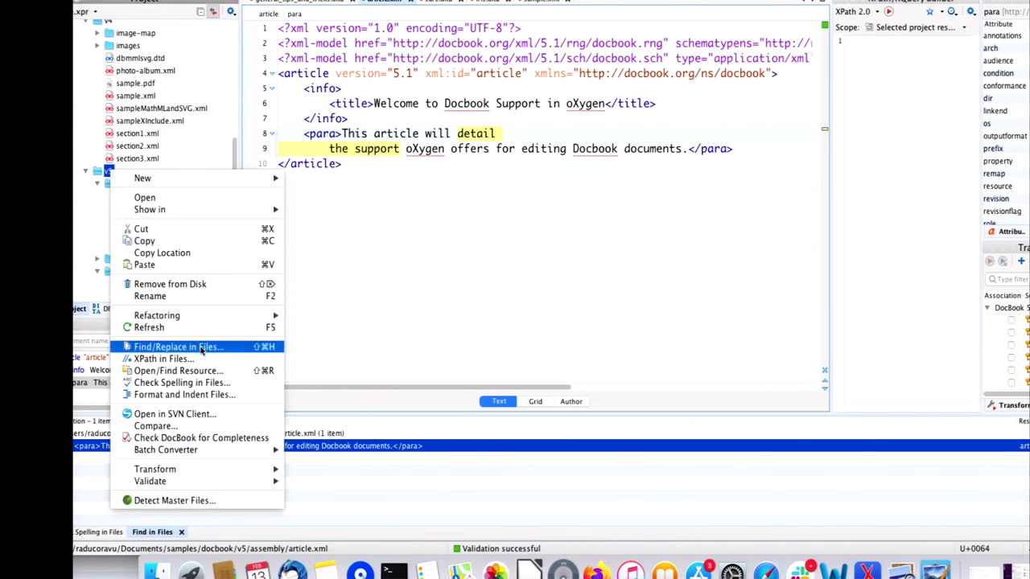
click(201, 349)
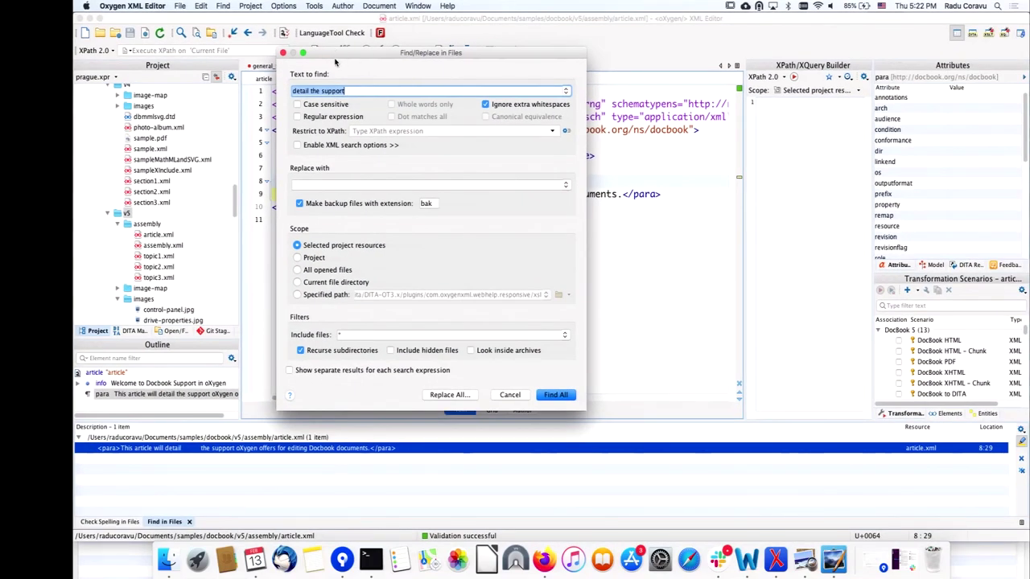
click(287, 108)
triple_click(348, 93)
key(super+c)
key(Escape)
Step: Use Open/Find Resource to search for "detail the support" in content, review the matching resources and close the dialog
click(223, 6)
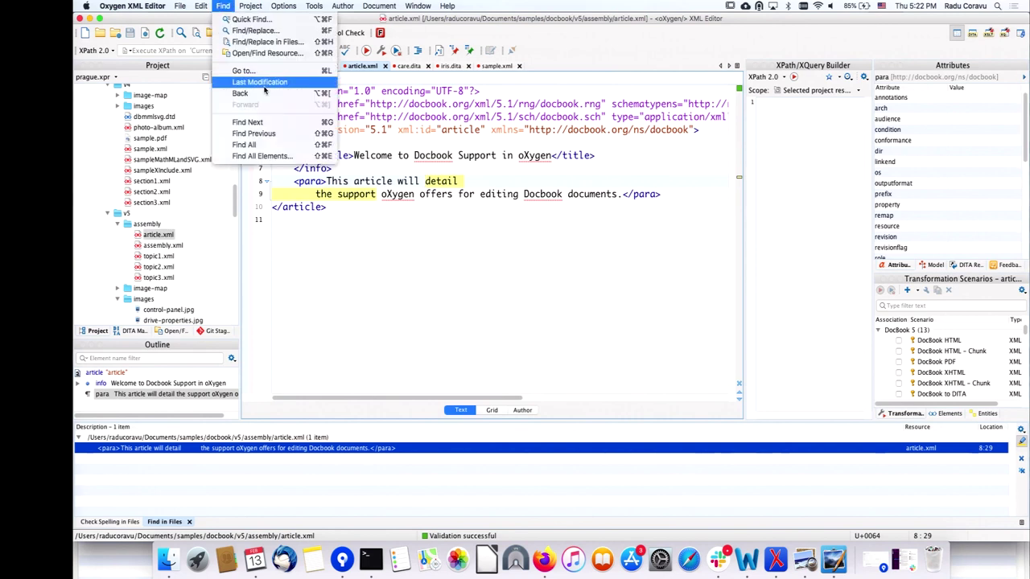
click(286, 53)
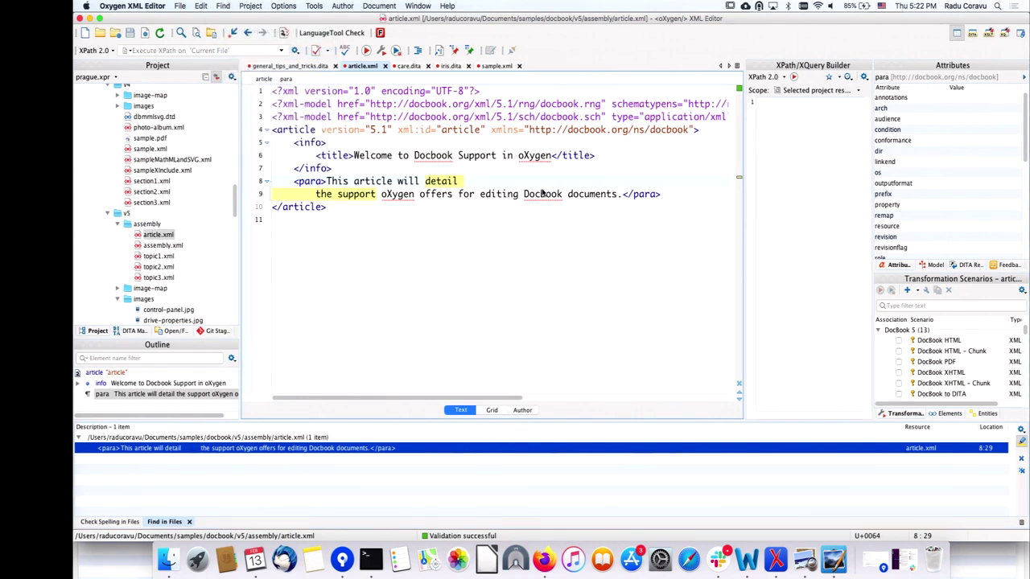
key(super+v)
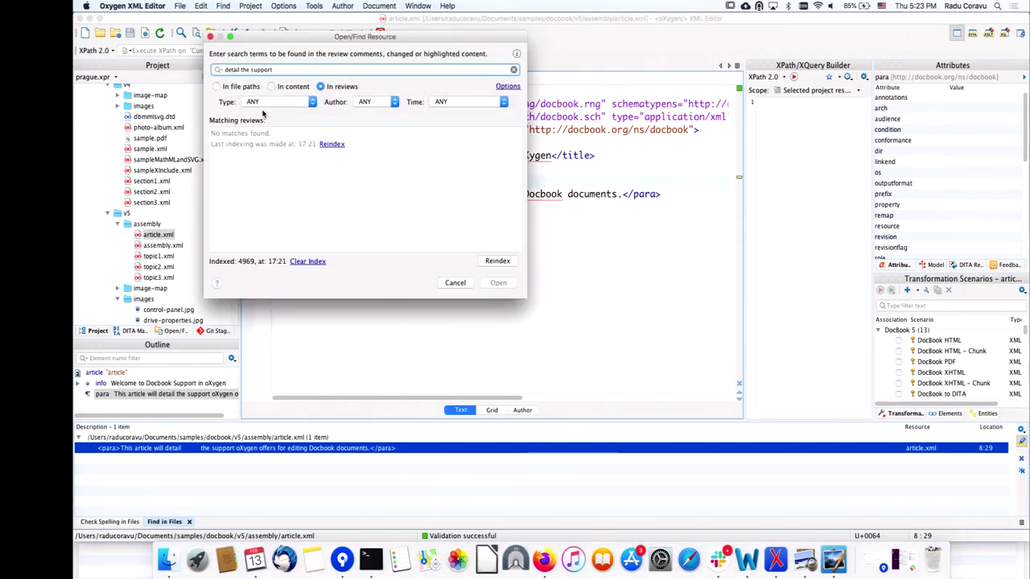
click(280, 87)
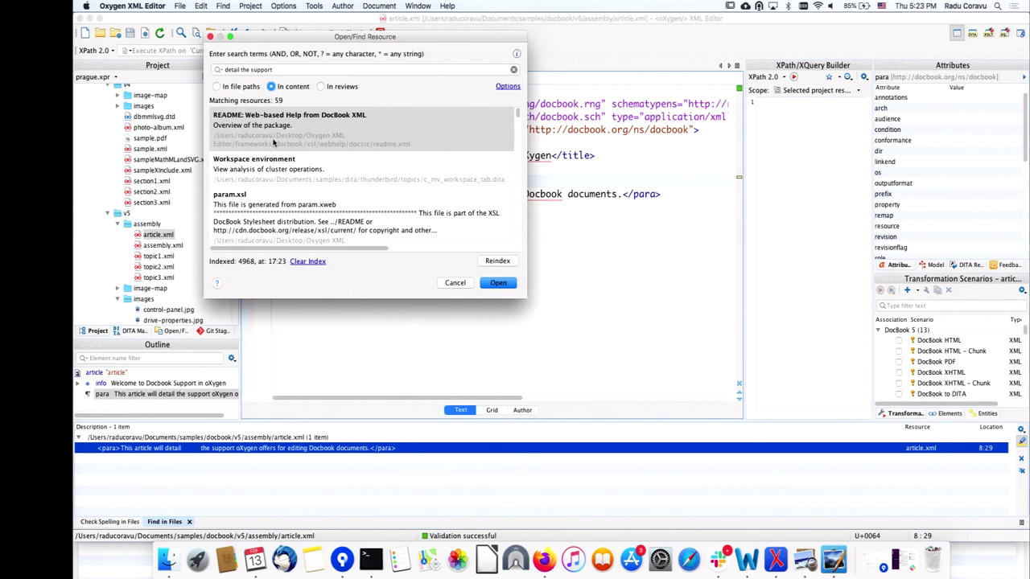
scroll(274, 142, down, 5)
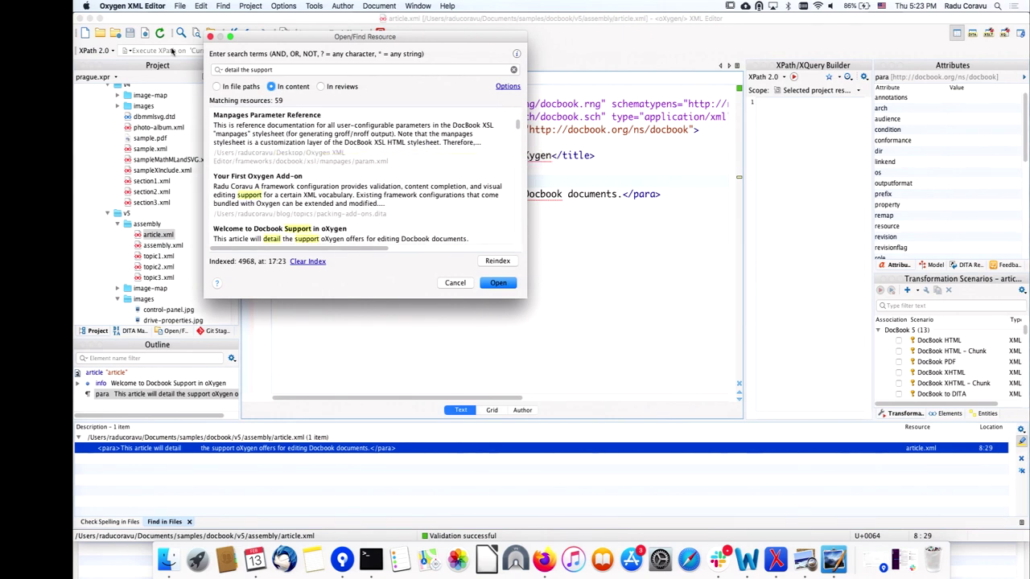
key(Escape)
Step: Switch to general_tips_and_tricks.dita and close the Find in Files and Check Spelling in Files results
click(280, 66)
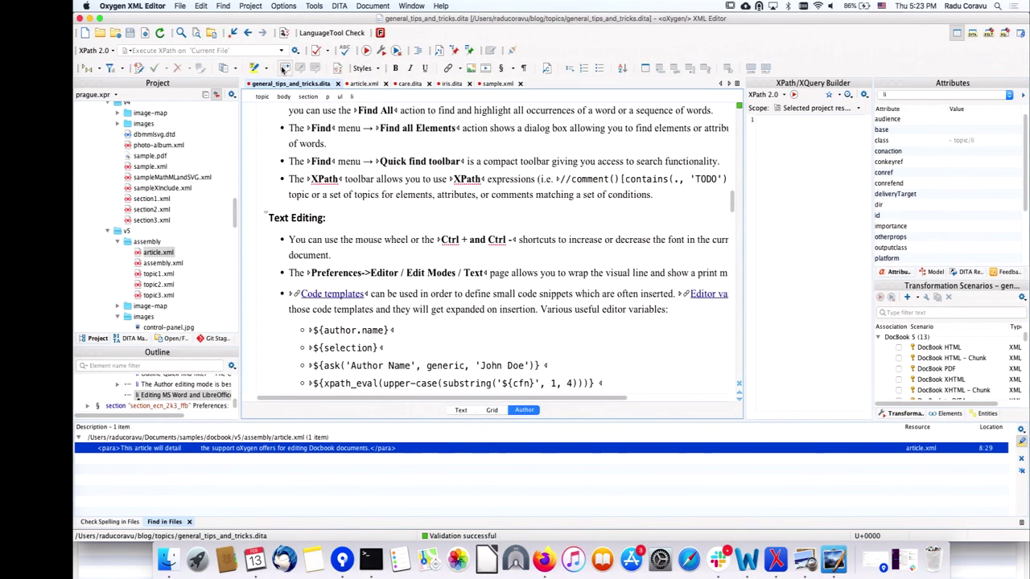
click(189, 521)
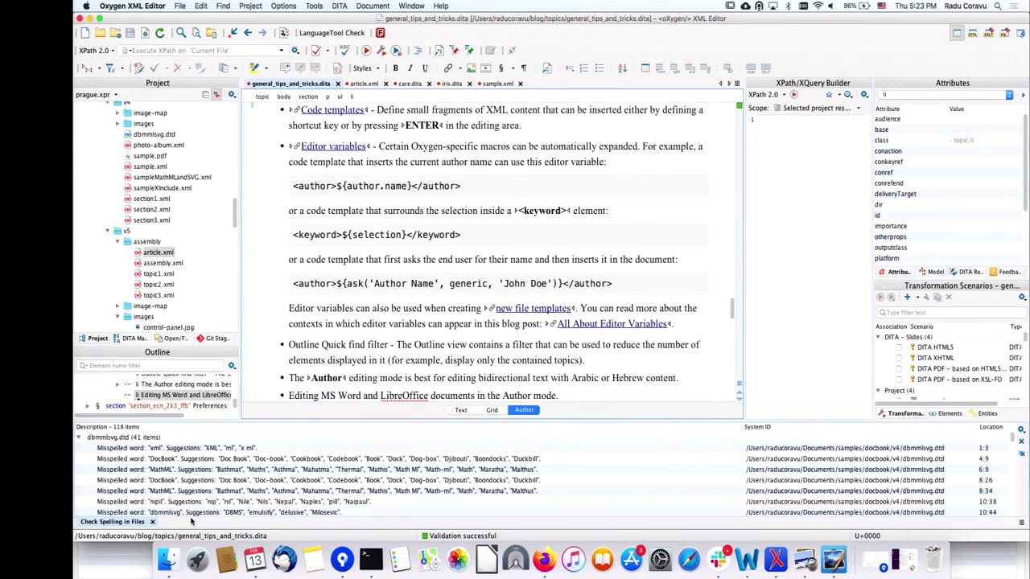
click(149, 521)
Step: Select the word "you" in the Find Next/Previous bullet of the Find/Replace Functionality section and look at the available find commands
scroll(370, 357, up, 15)
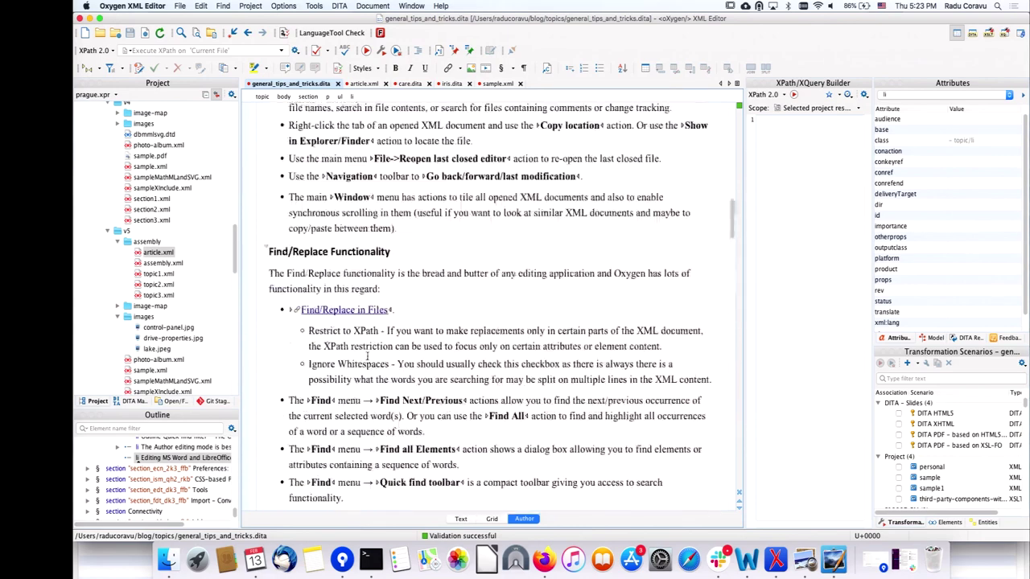
scroll(398, 361, down, 8)
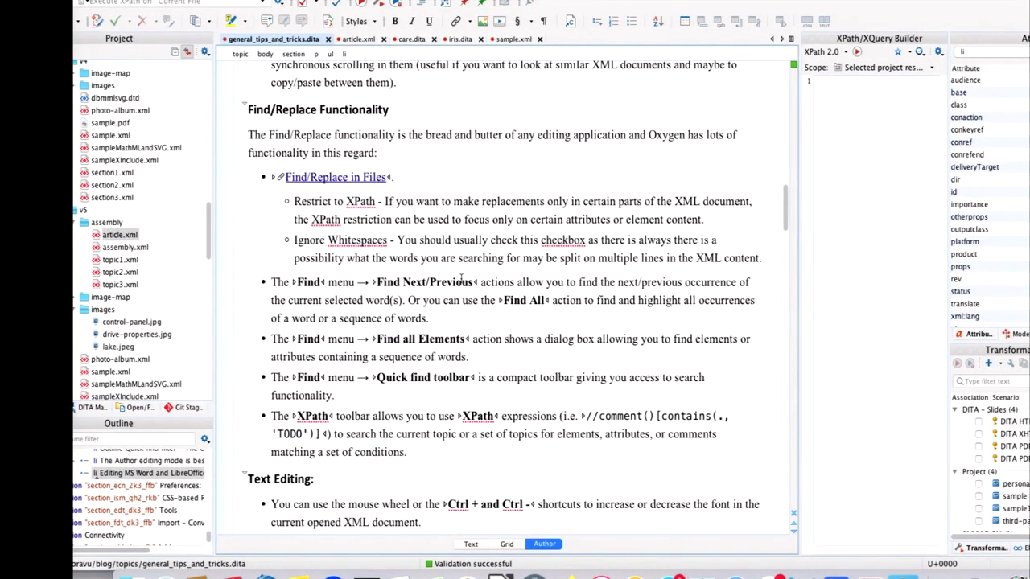
double_click(554, 282)
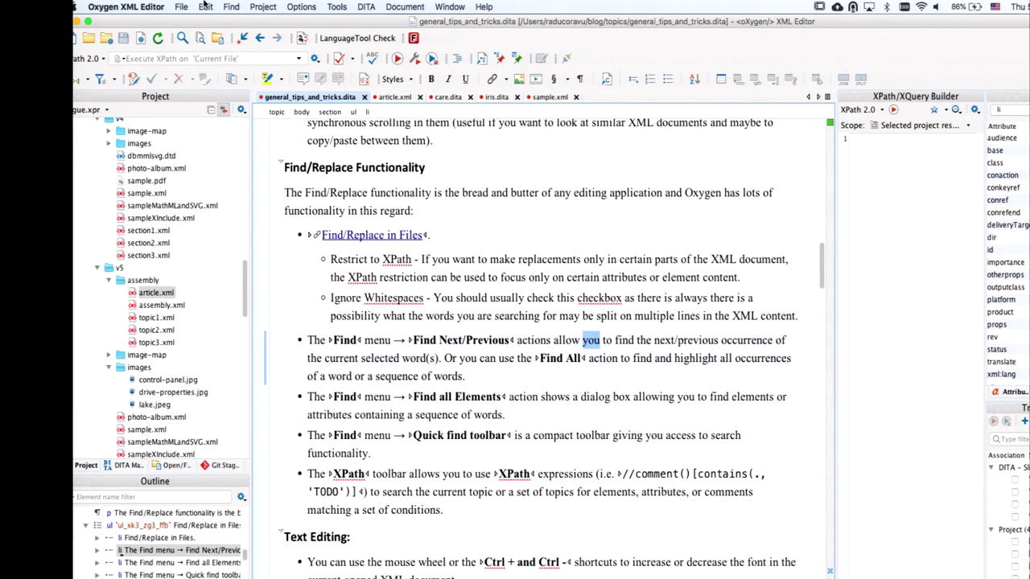
click(205, 5)
mouse_move(231, 6)
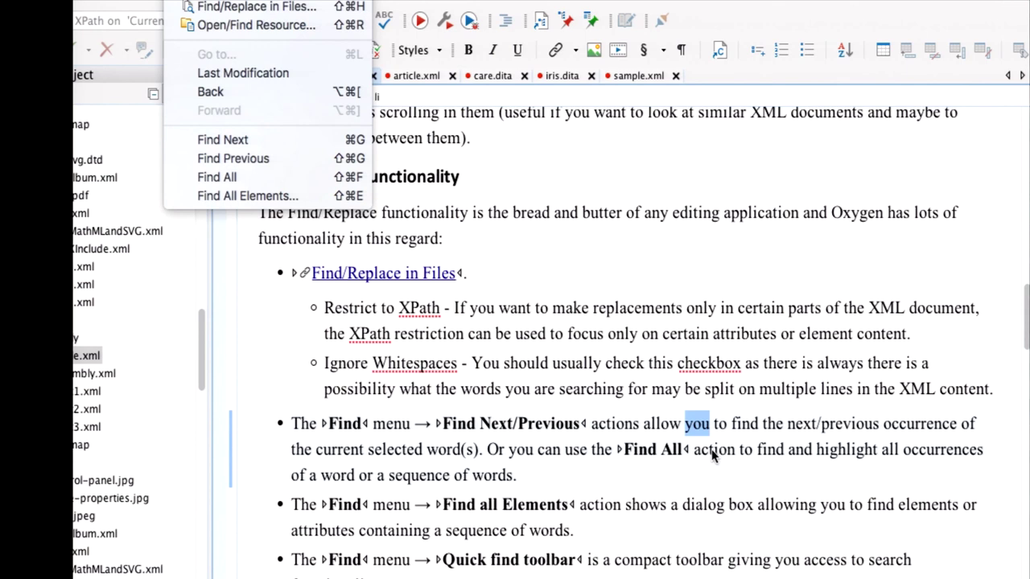
click(694, 420)
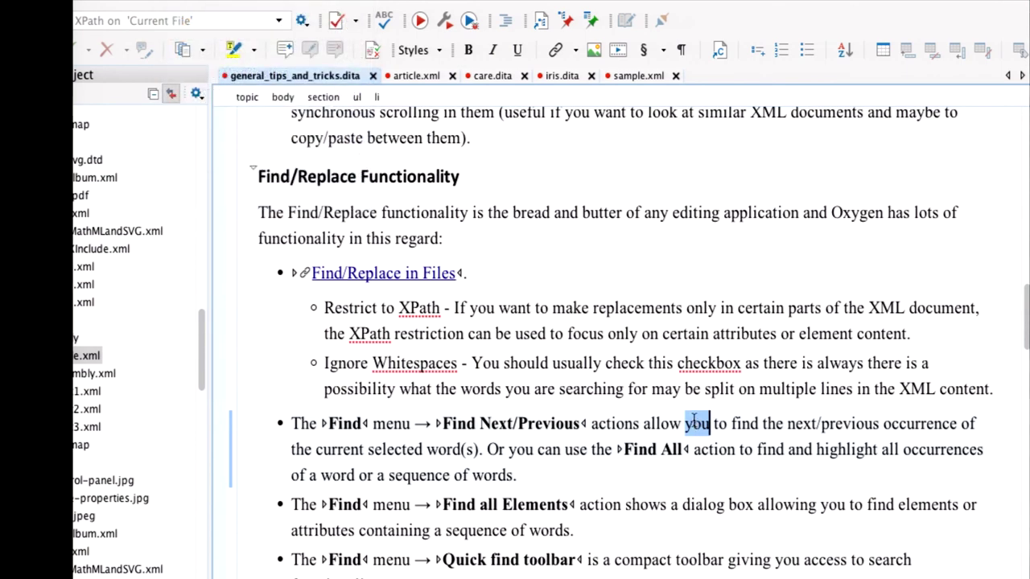
Step: Step through the next and previous occurrences of "you" and highlight them all with Find All
key(ctrl+k)
key(ctrl+k)
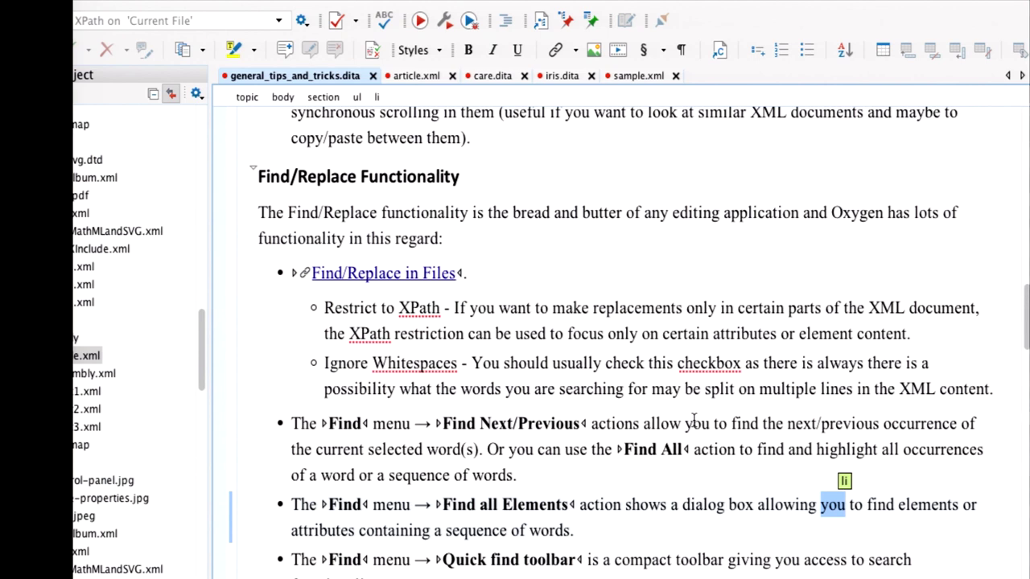
key(ctrl+shift+k)
key(ctrl+shift+k)
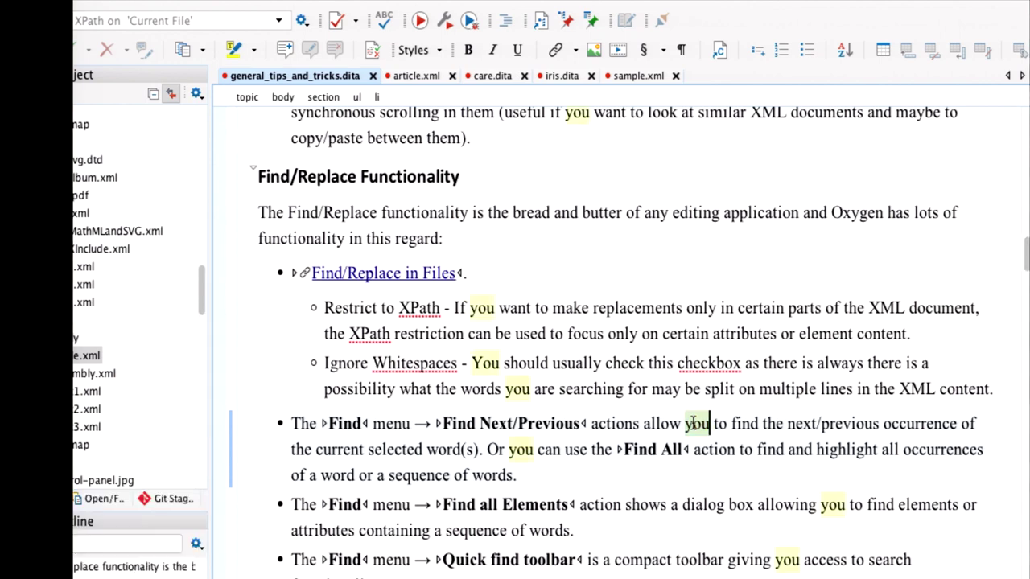
Step: Review the highlighted occurrences of "you" down to the Text Editing section and check the Find All command
scroll(697, 423, down, 3)
scroll(692, 424, down, 2)
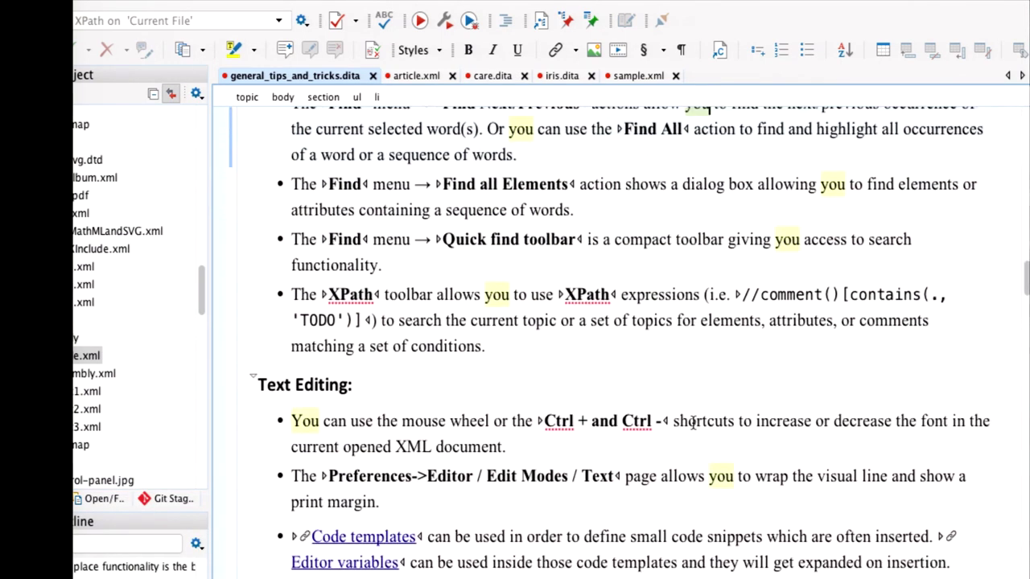
scroll(692, 422, up, 4)
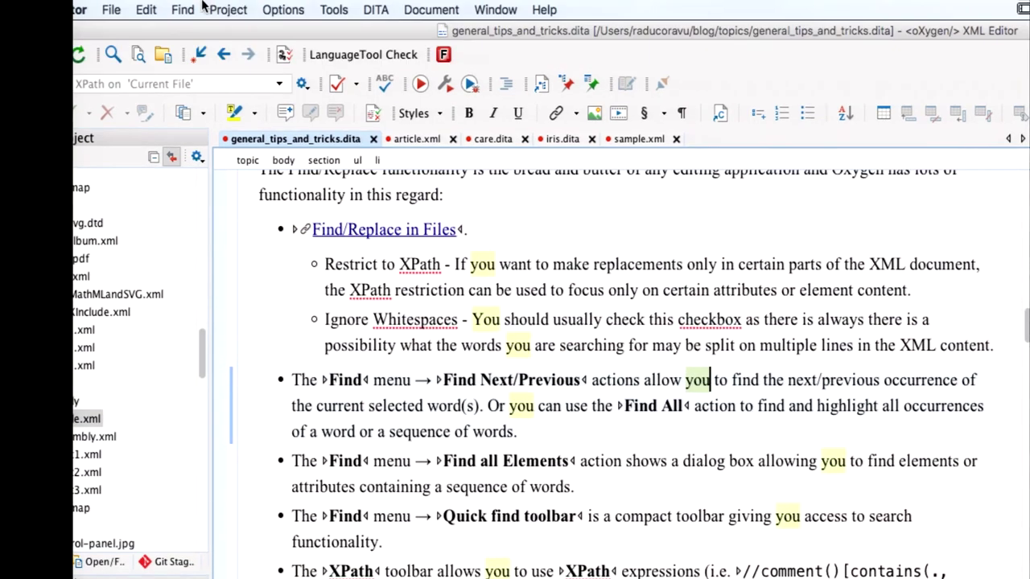
click(183, 10)
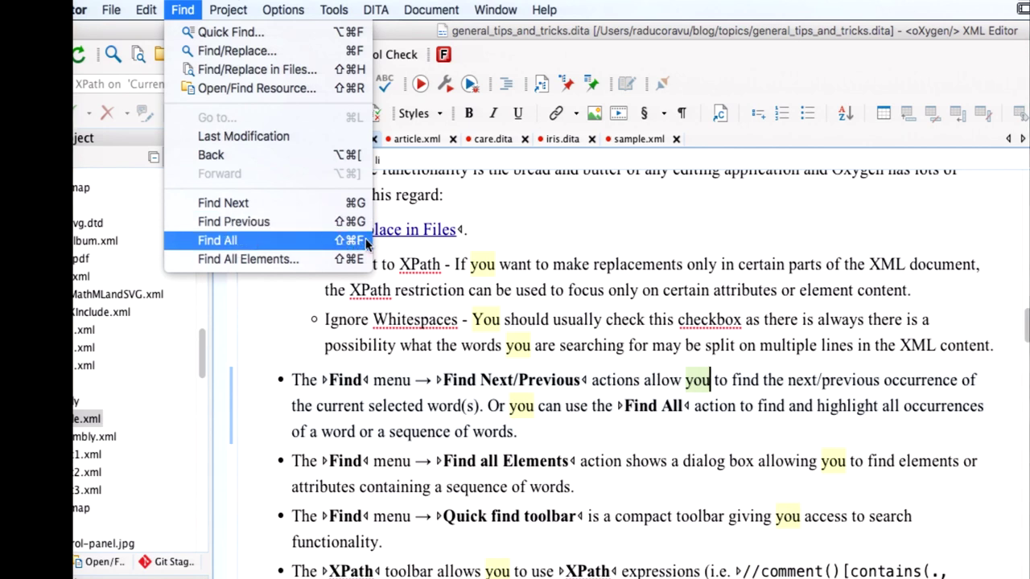
click(564, 452)
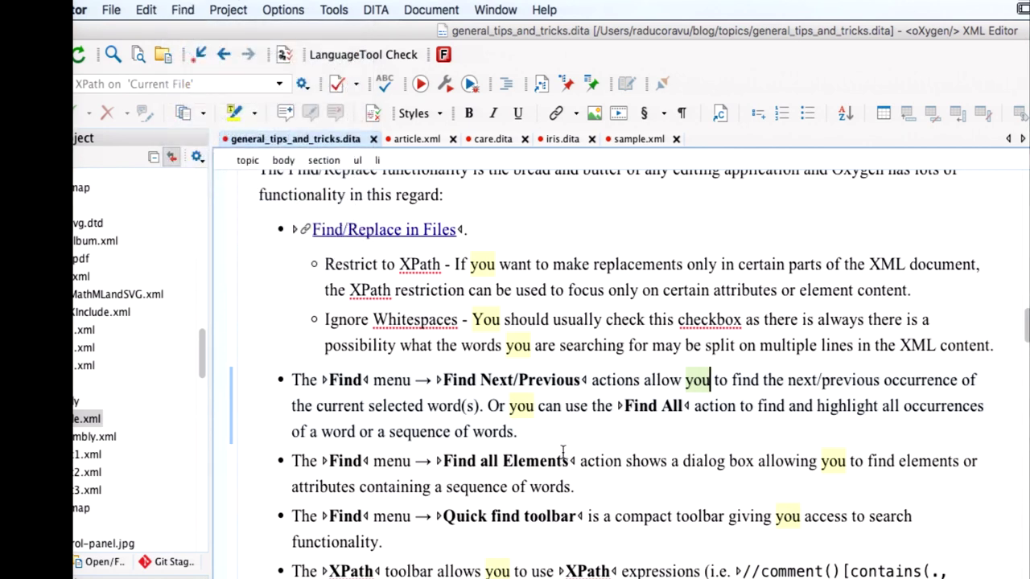
Step: Open Find/Replace from the Quick find toolbar bullet area, search forward for "you", and close the dialog
scroll(564, 452, down, 3)
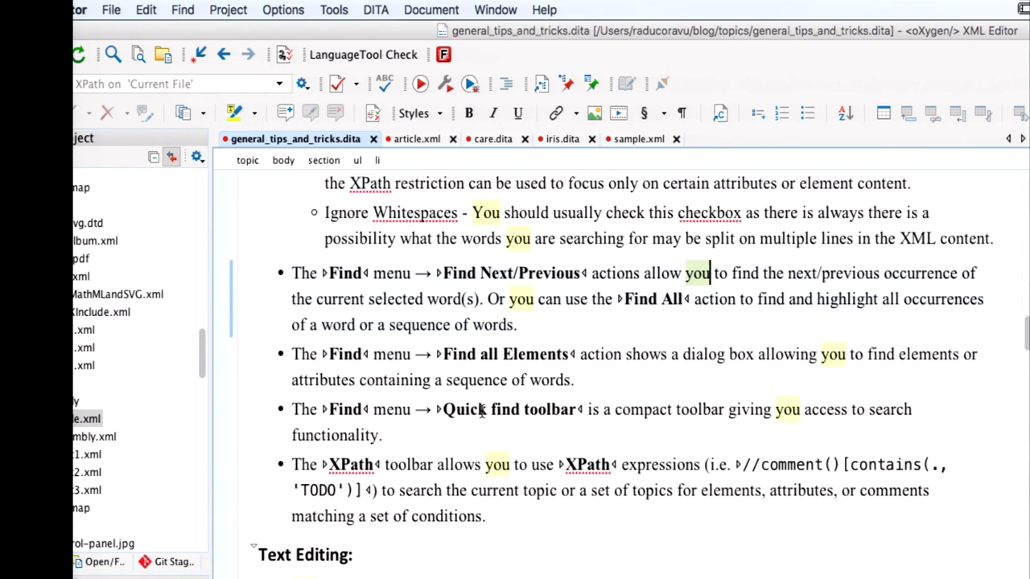
drag(489, 409, 549, 410)
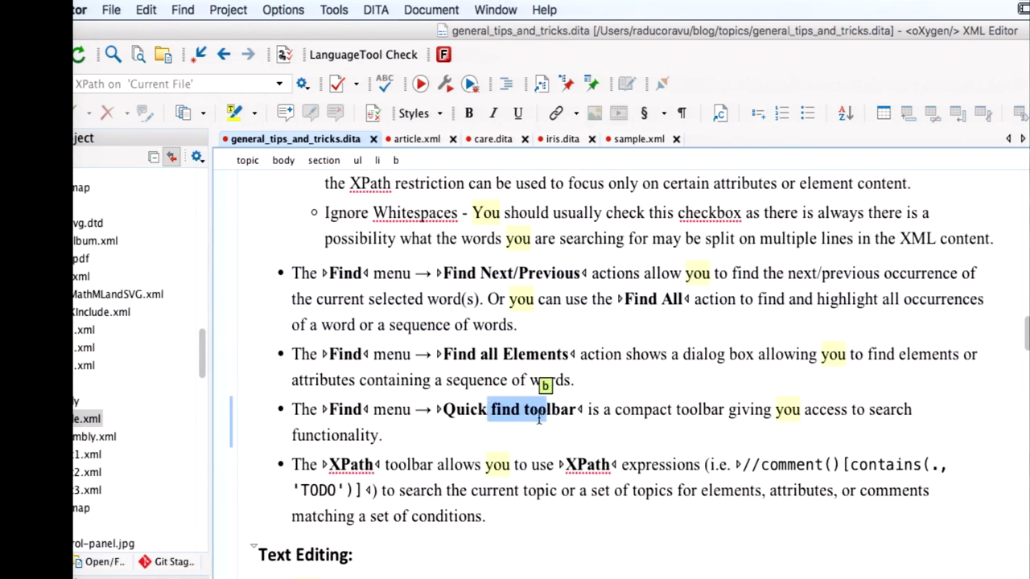
click(599, 306)
key(super+f)
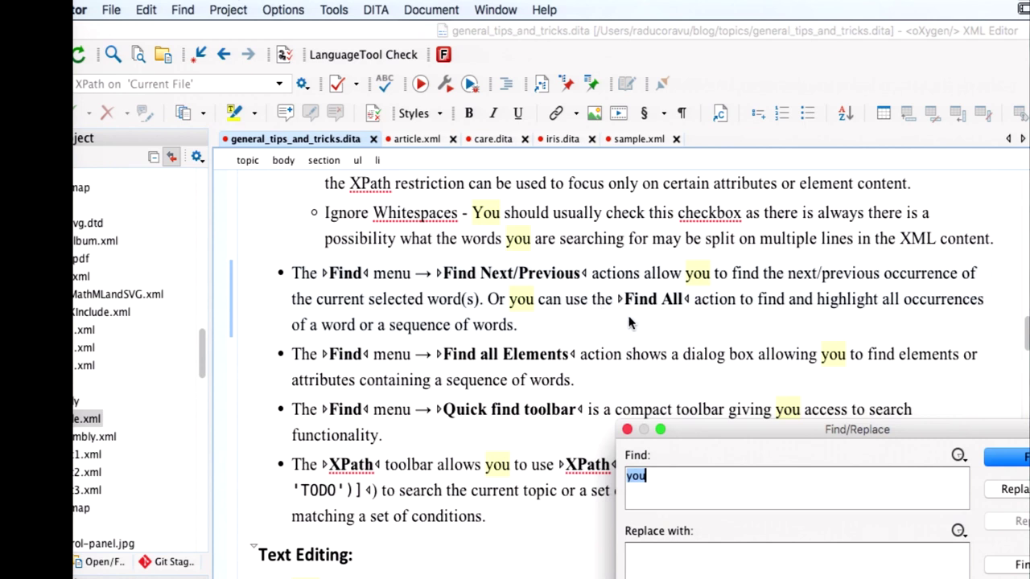
drag(803, 433, 685, 83)
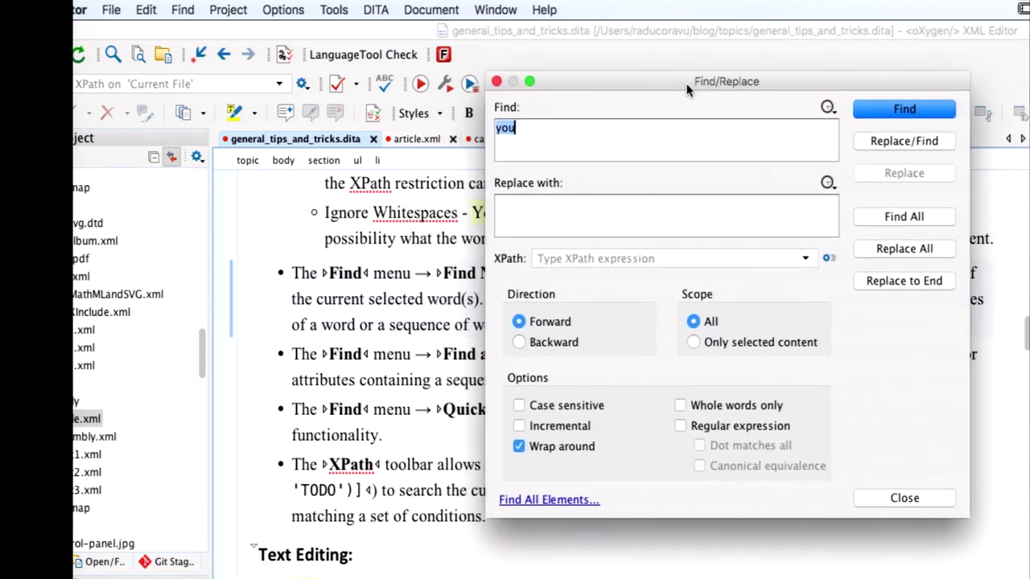
drag(695, 83, 551, 92)
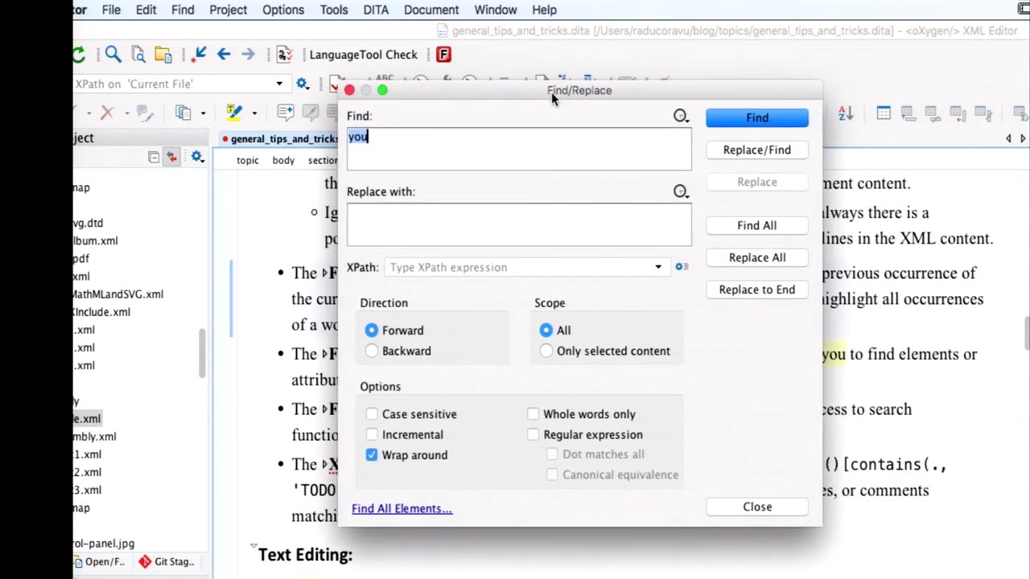
click(756, 120)
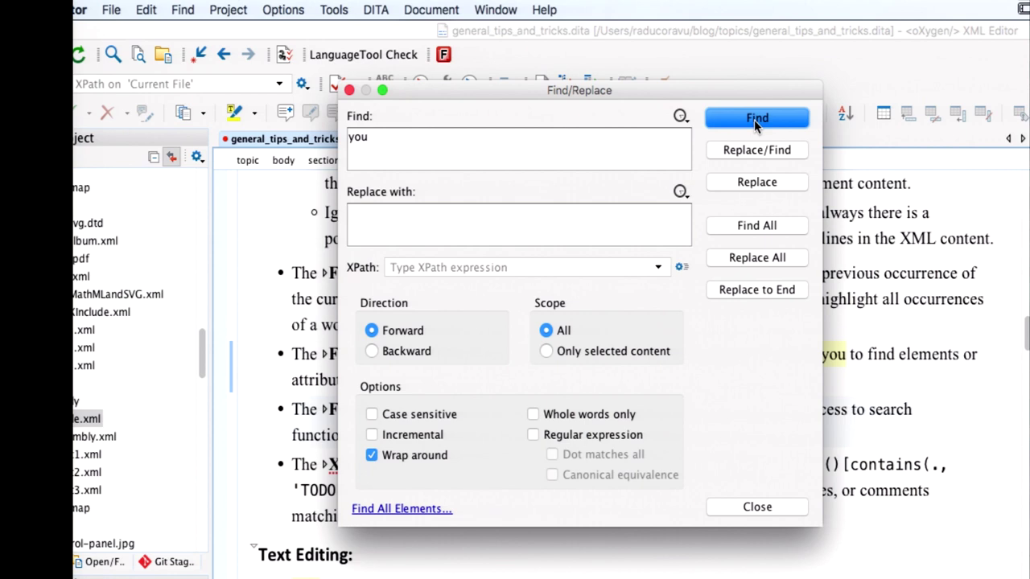
drag(725, 92, 862, 173)
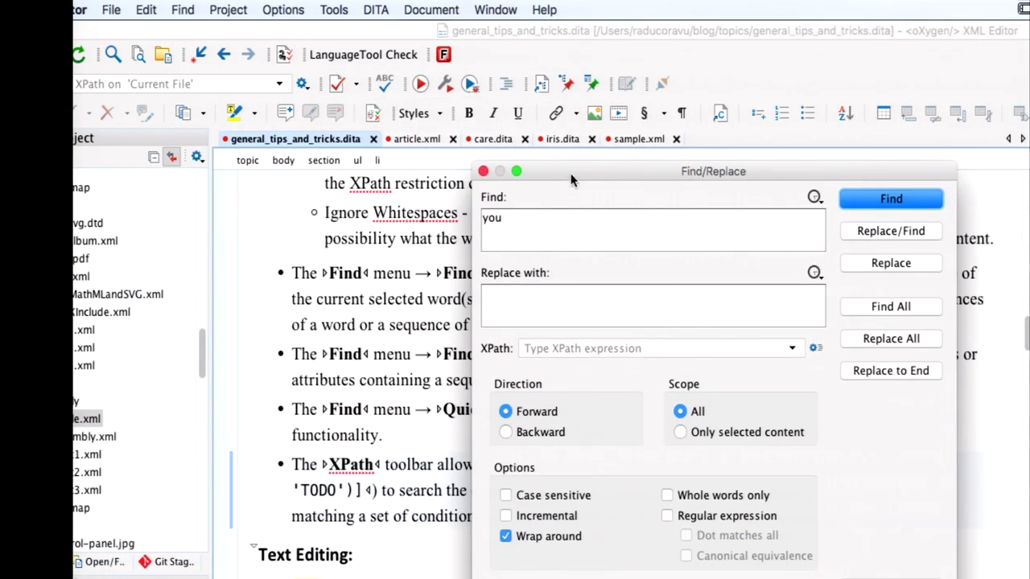
click(483, 171)
Step: Show the Quick Find toolbar and close the Find All results for general_tips_and_tricks.dita
click(182, 10)
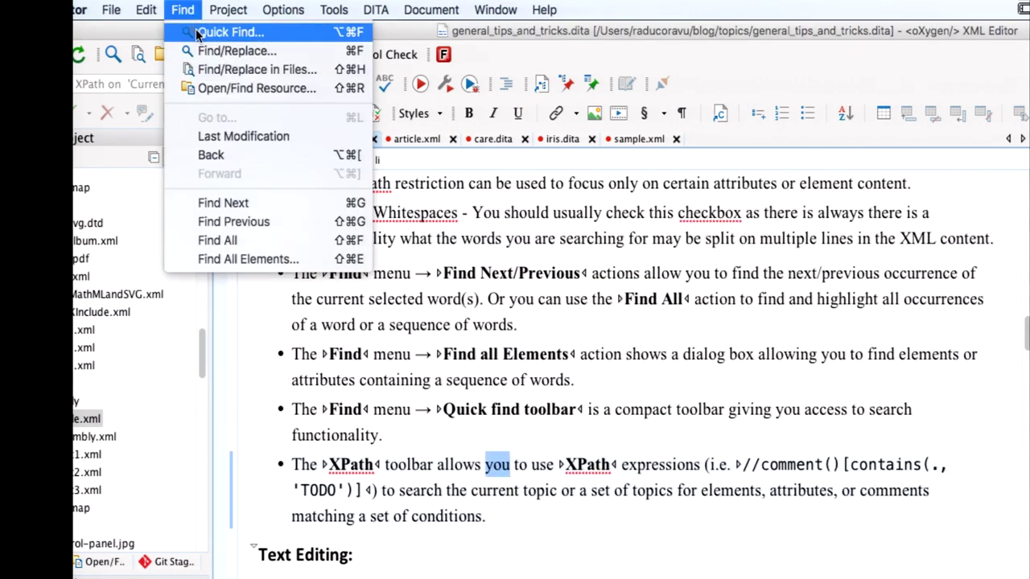
click(197, 32)
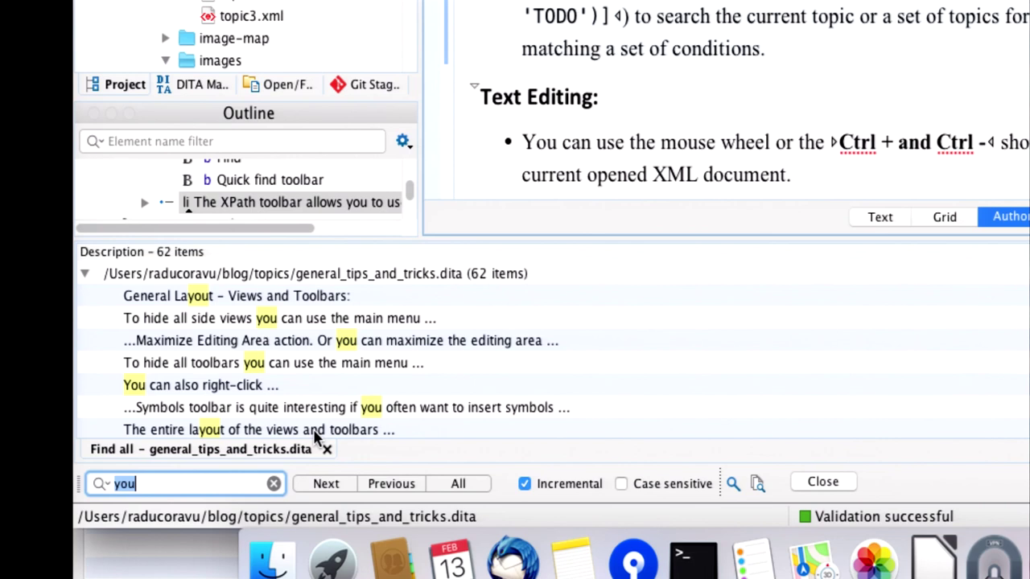
click(325, 448)
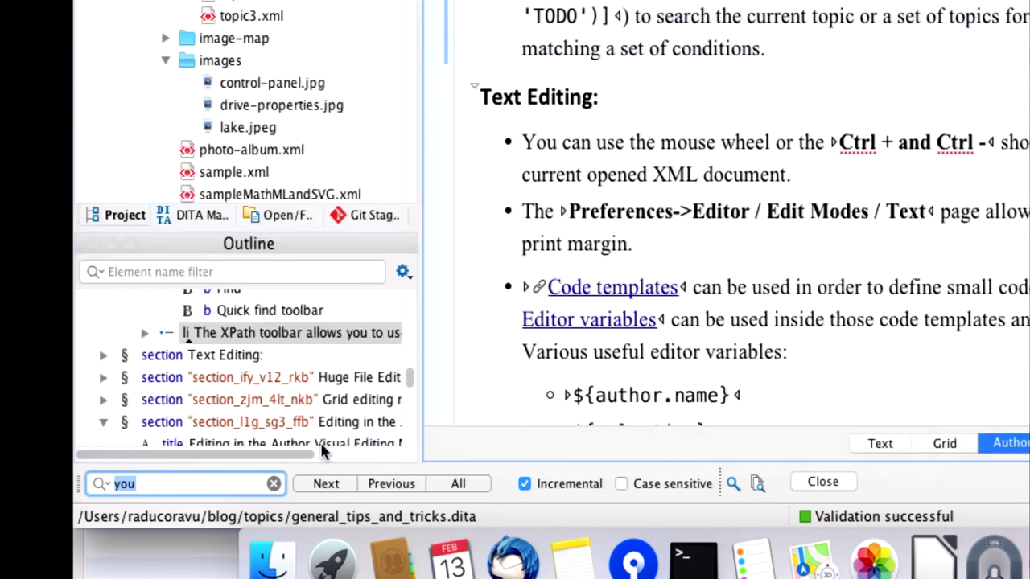
click(193, 484)
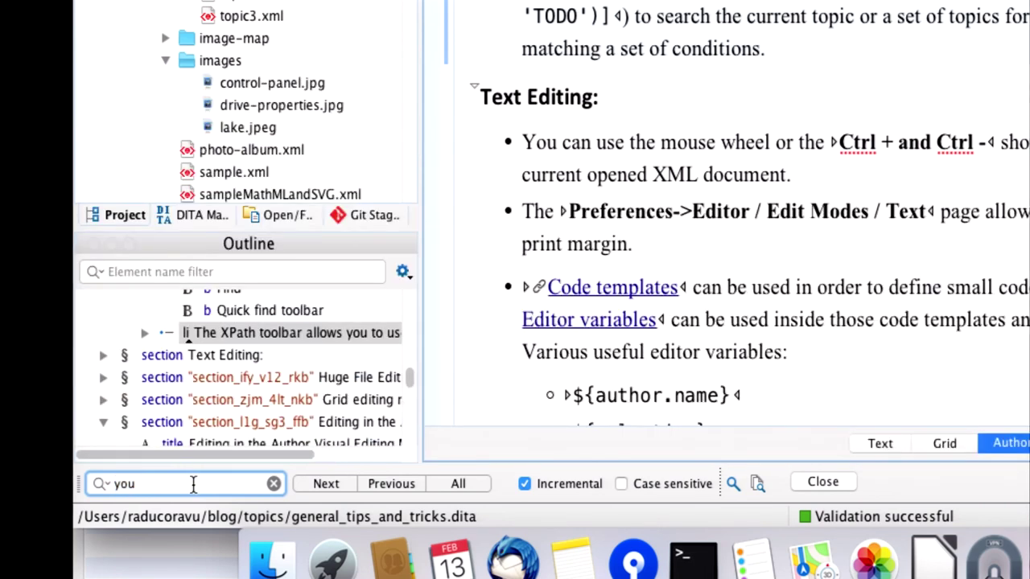
Step: Step through further occurrences of "you" with Quick Find, and check the Find/Replace dialog reachable from its toolbar
key(Return)
key(Return)
key(Return)
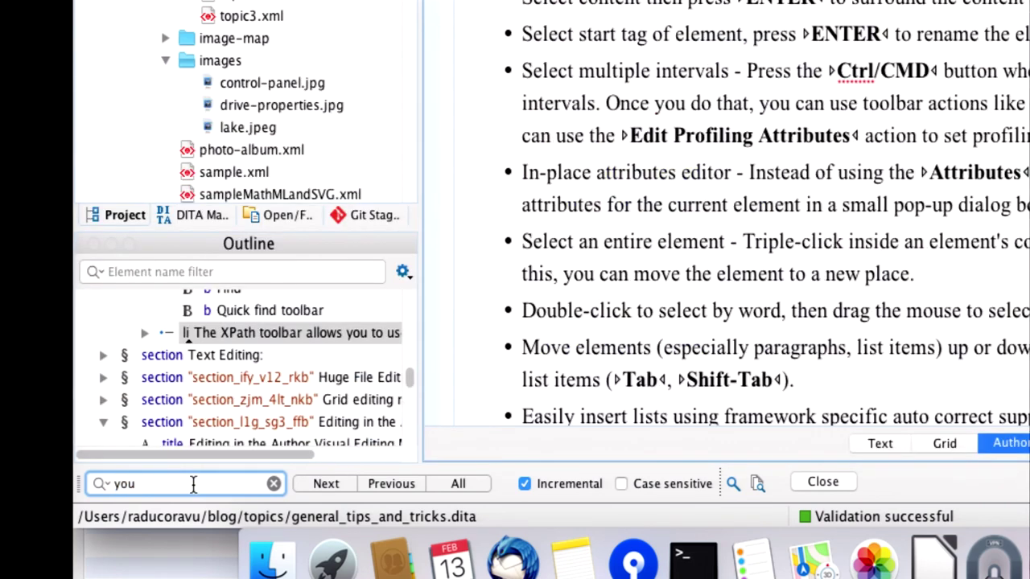
key(Return)
key(Return)
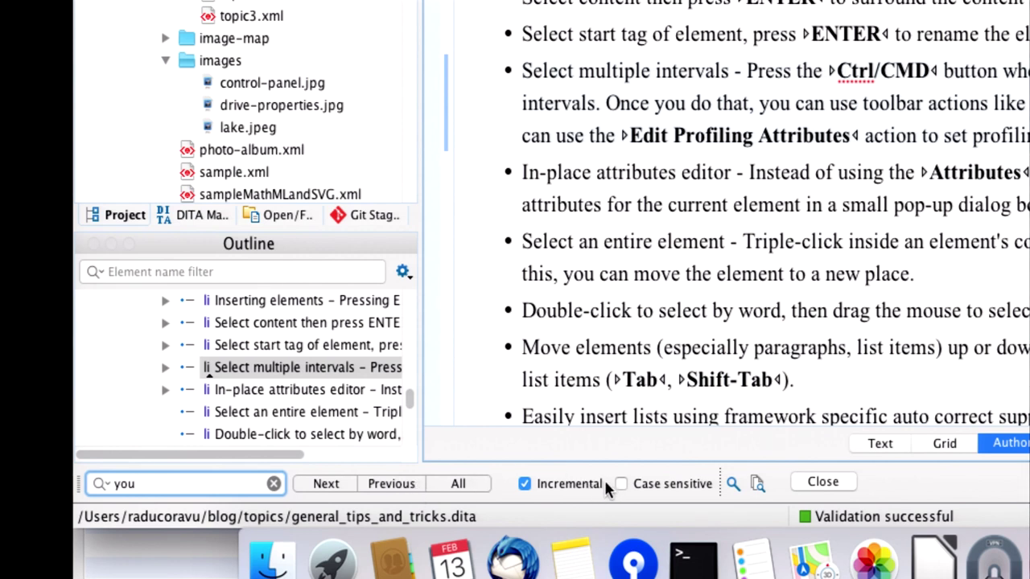
click(734, 481)
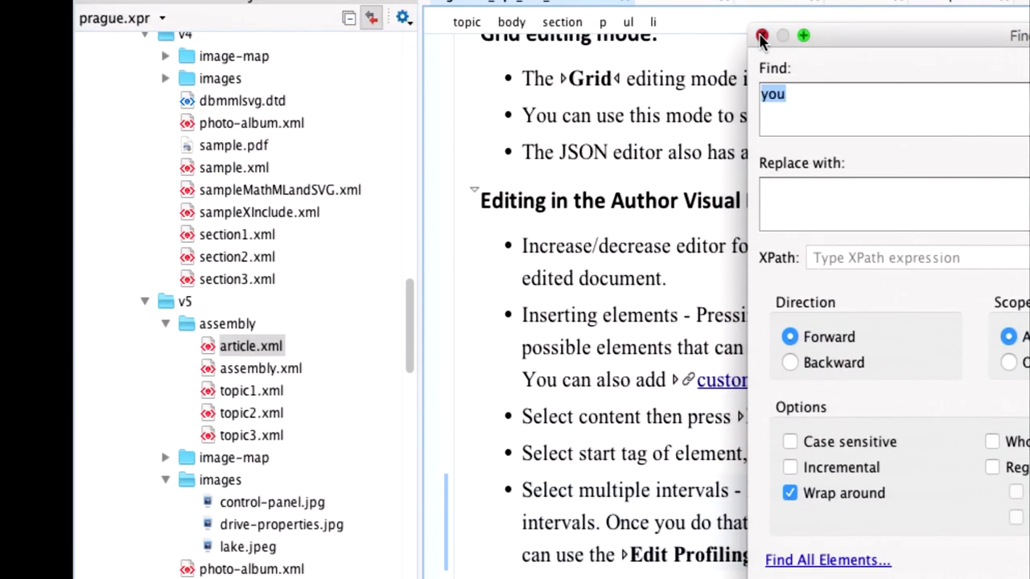
key(Escape)
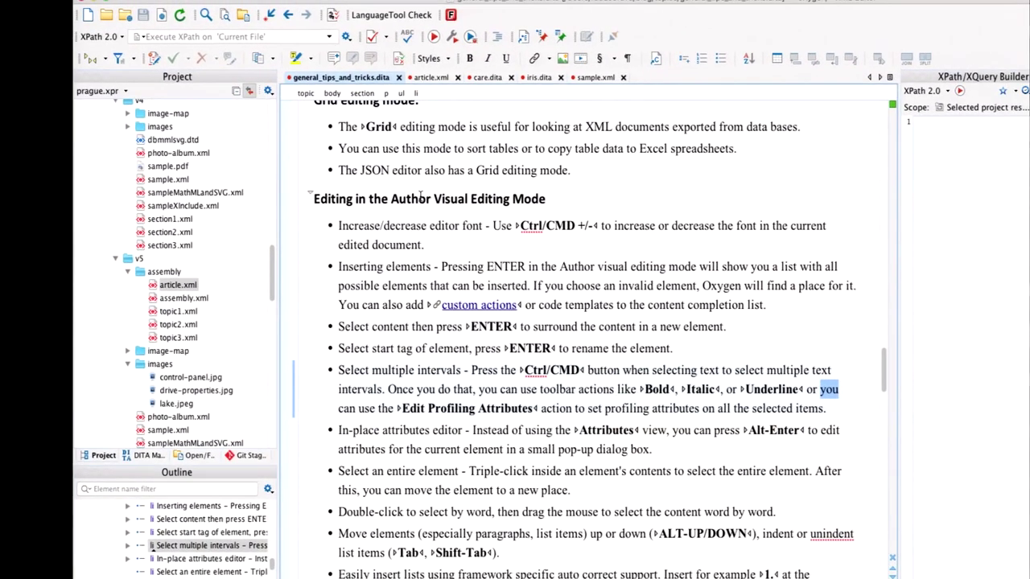
Step: Return to the XPath toolbar bullet above the Text Editing section and select its first word "XPath"
scroll(426, 199, up, 15)
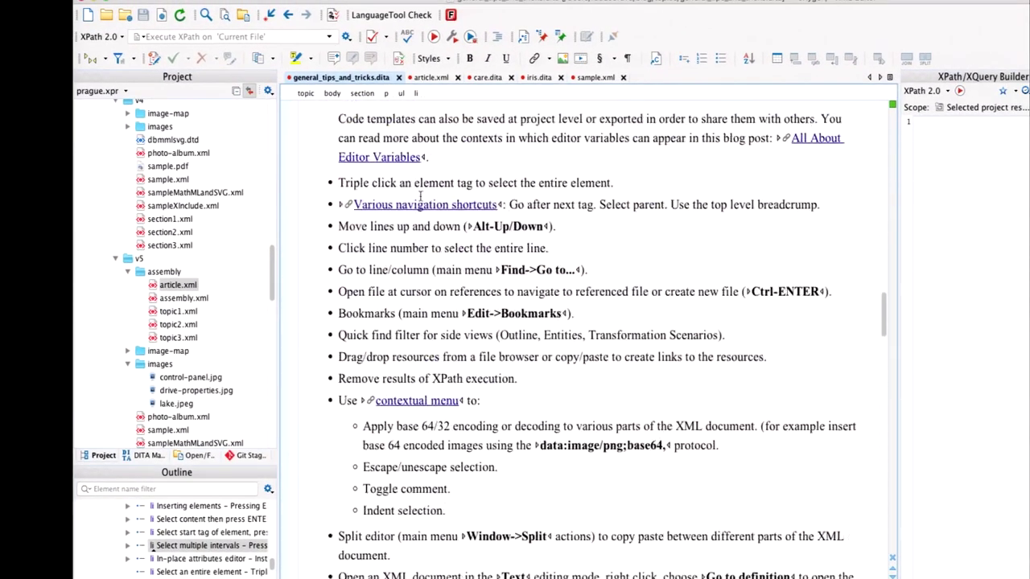
scroll(419, 197, up, 7)
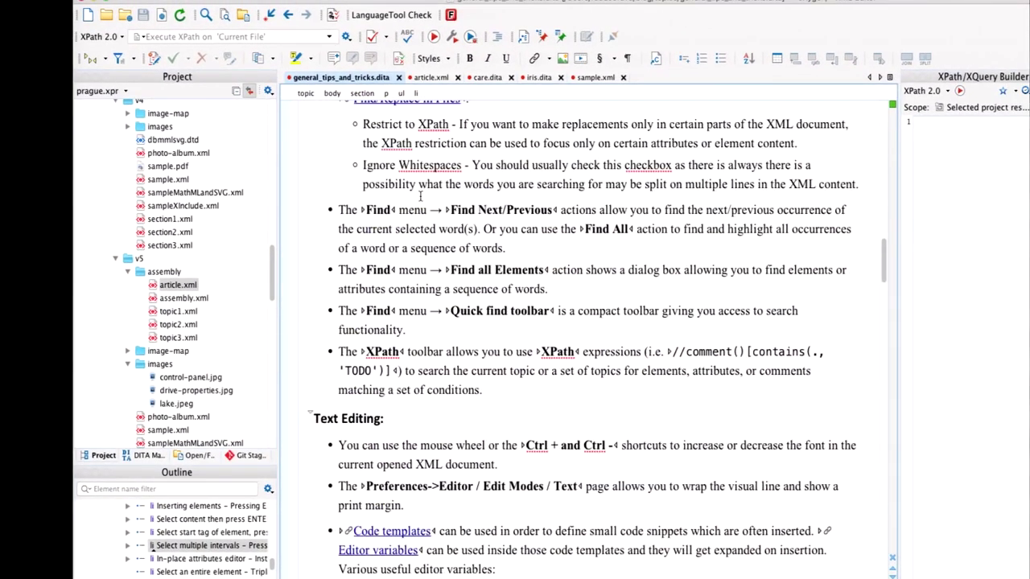
double_click(369, 354)
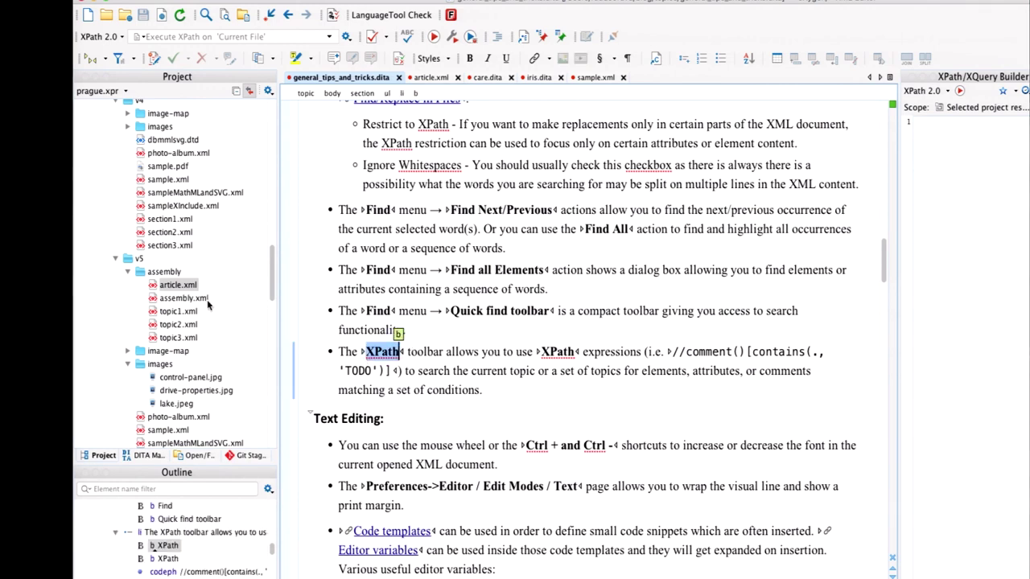
Step: Select the v5 folder in the project tree and set the XPath execution scope to Selected project resources
click(139, 260)
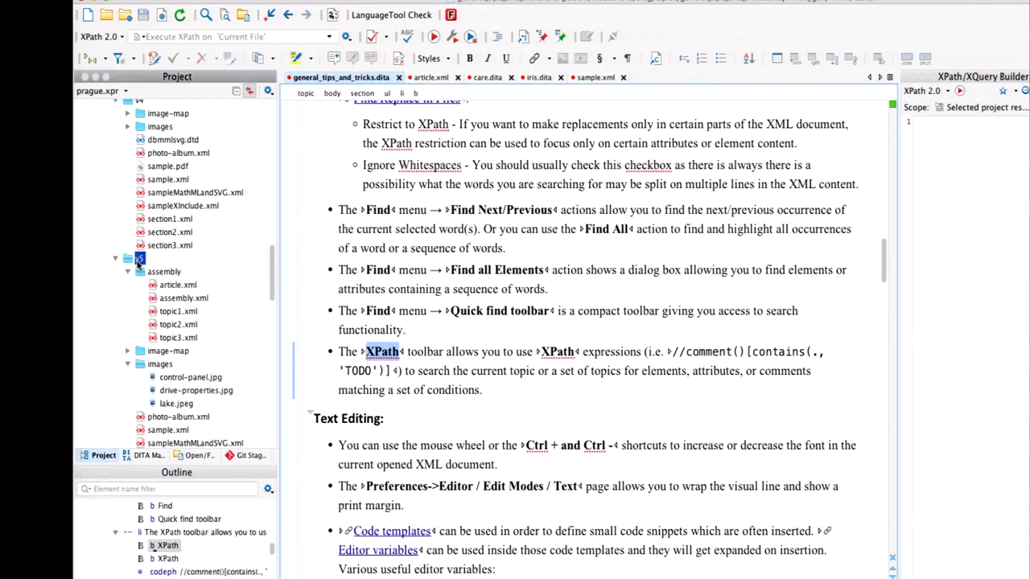
click(201, 35)
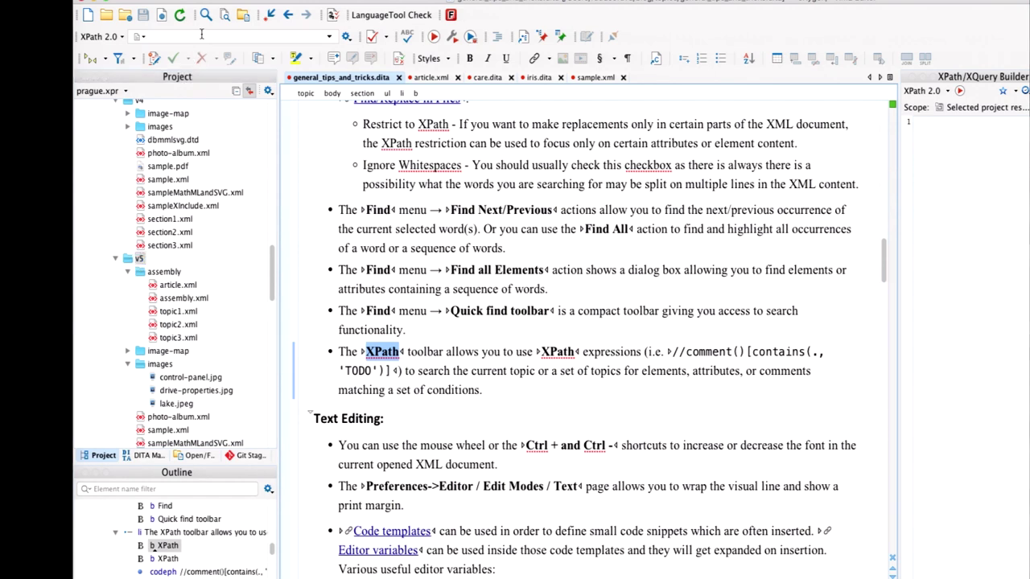
click(140, 37)
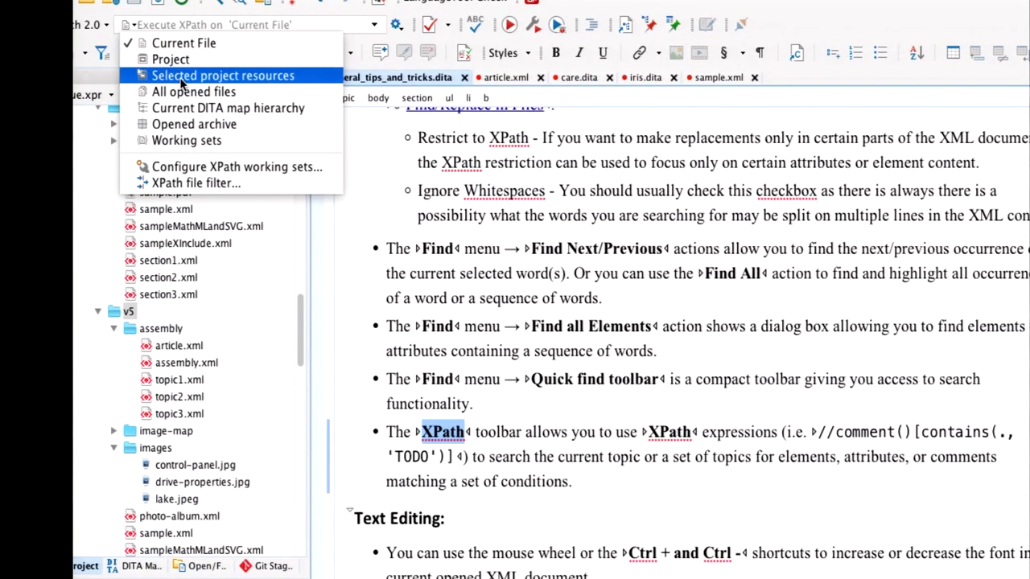
click(177, 78)
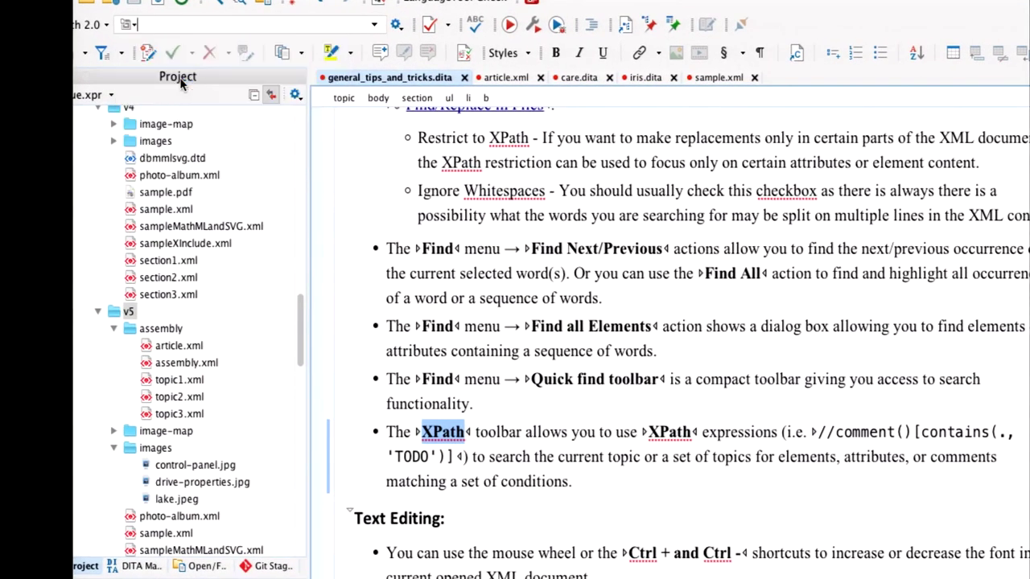
Step: Enter an XPath expression for the para elements and try to run it on the selected project resources
click(185, 24)
text(//*A)
text(para)
text(;)
key(Return)
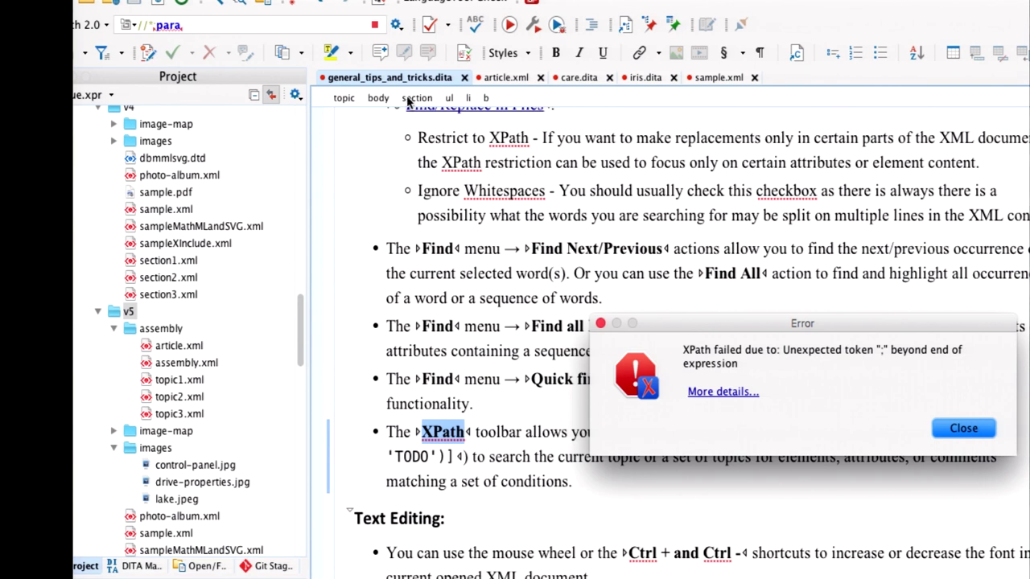
key(Return)
Step: Correct the XPath expression to //*:para and run it over the v5 folder
mouse_move(243, 23)
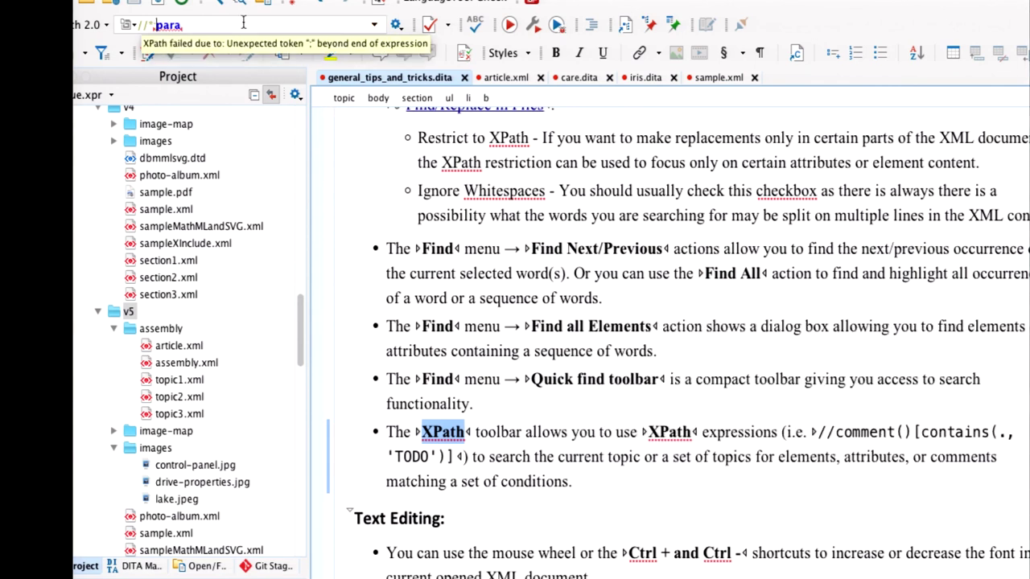
key(BackSpace)
key(Left)
key(Left)
key(Left)
key(Left)
text(:)
key(Return)
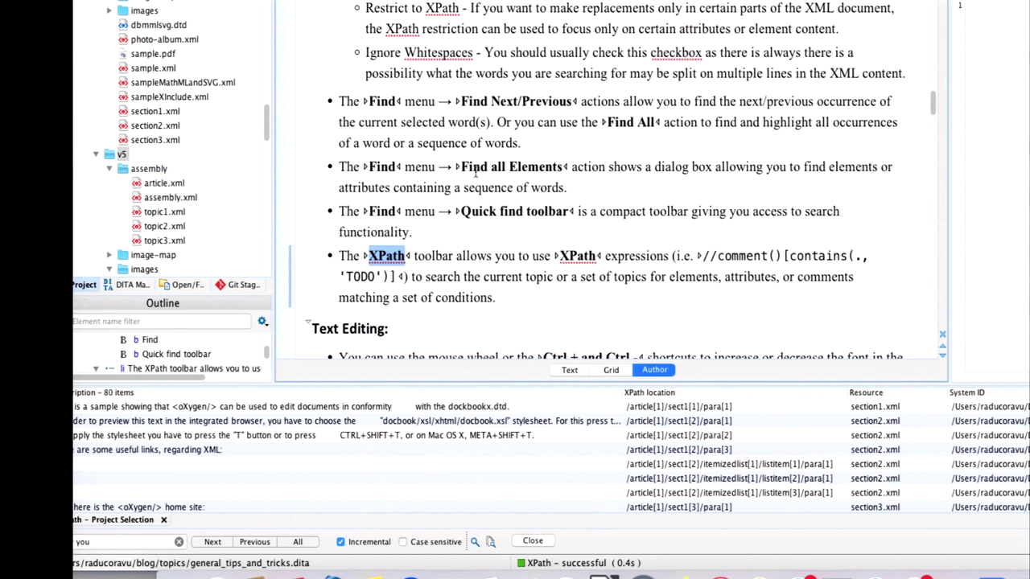
Step: Select the example expression //comment()[contains(., 'TODO')] in the XPath toolbar bullet and close the XPath results
drag(704, 256, 396, 277)
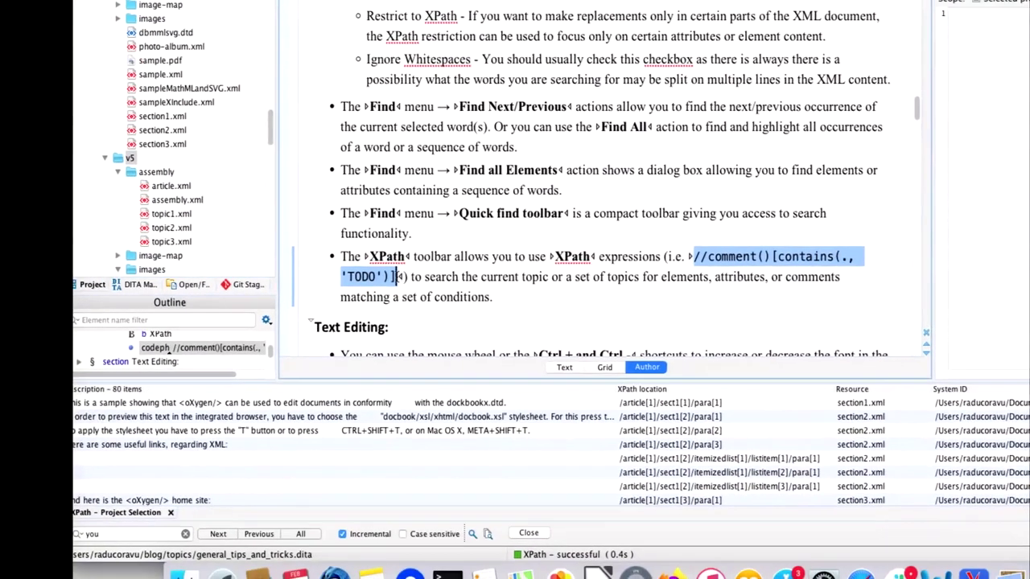
click(169, 513)
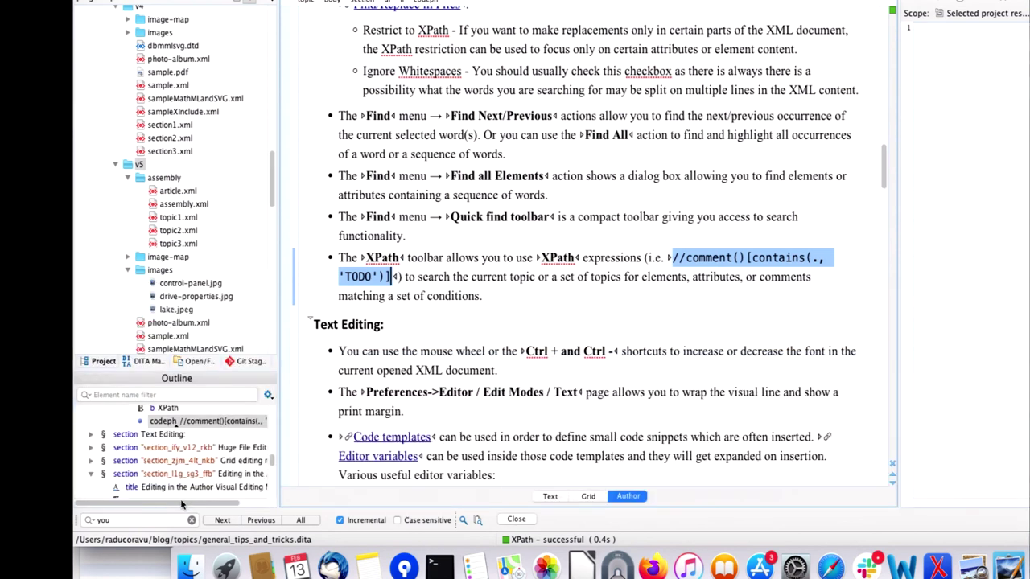
scroll(503, 297, down, 5)
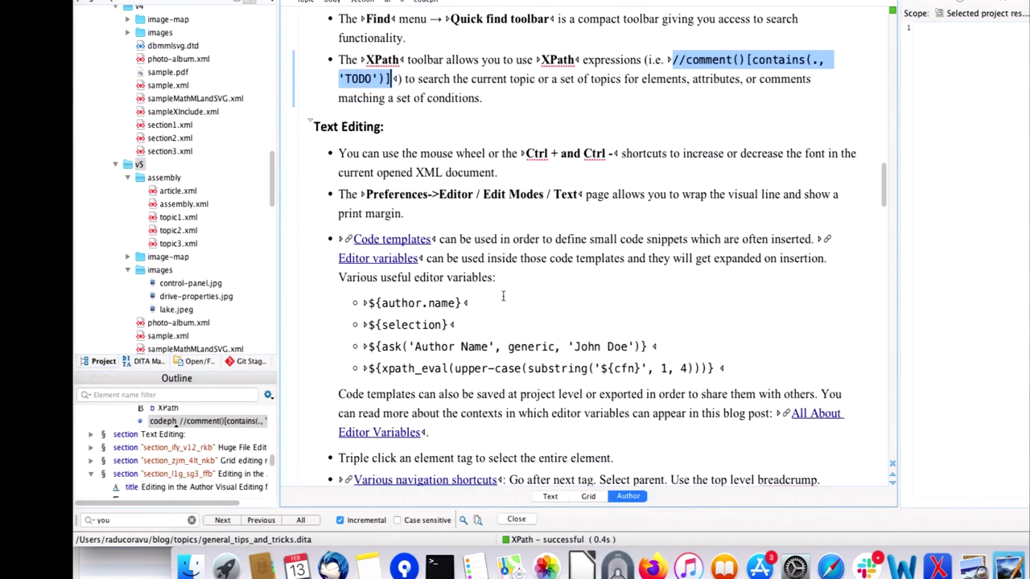
click(192, 522)
click(192, 522)
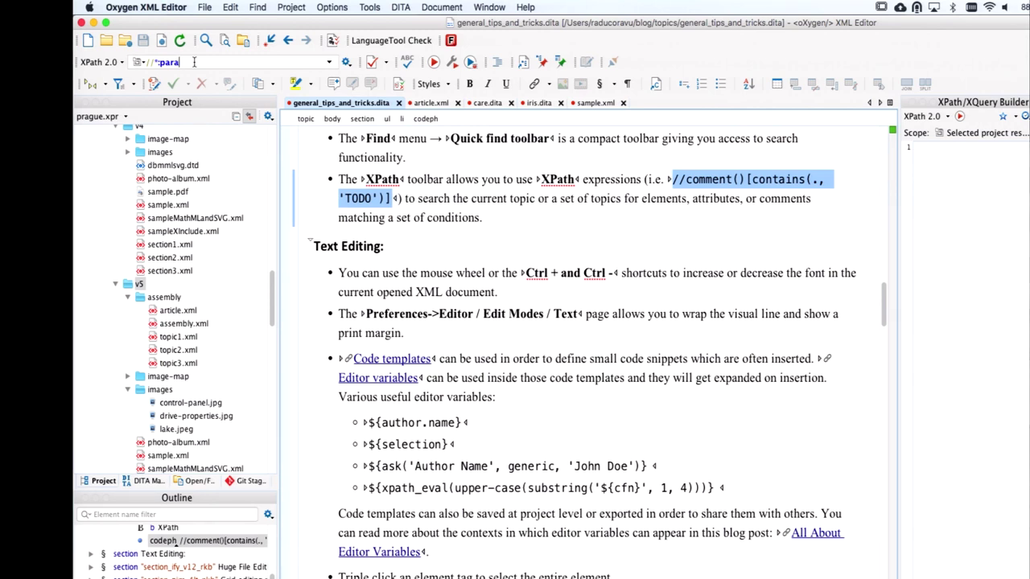
Step: Check the actions available on the prague.xpr project root, and expand and select the docbook folder under samples
scroll(137, 233, up, 5)
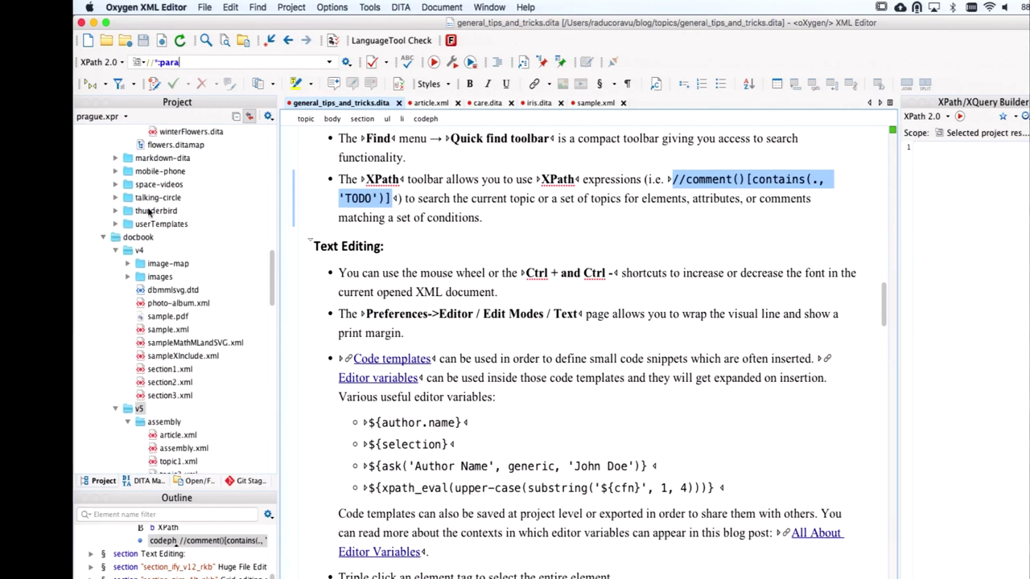
scroll(137, 238, up, 5)
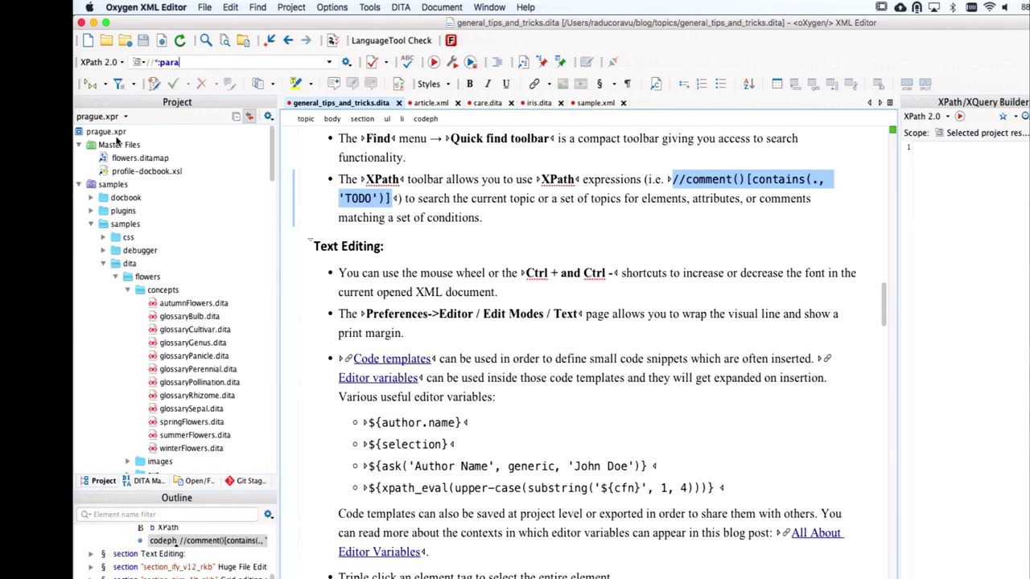
click(113, 133)
right_click(115, 134)
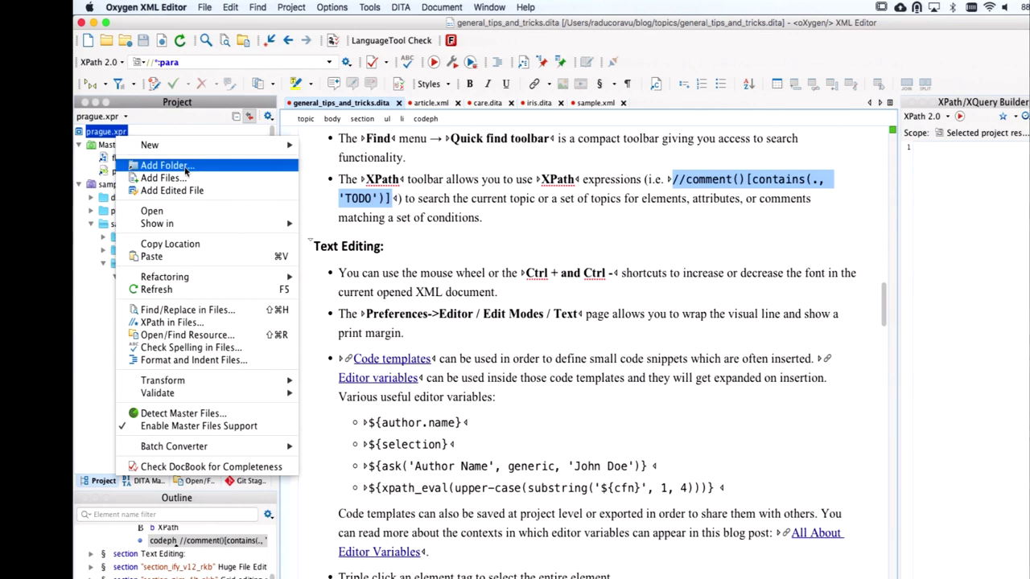
click(92, 203)
click(125, 200)
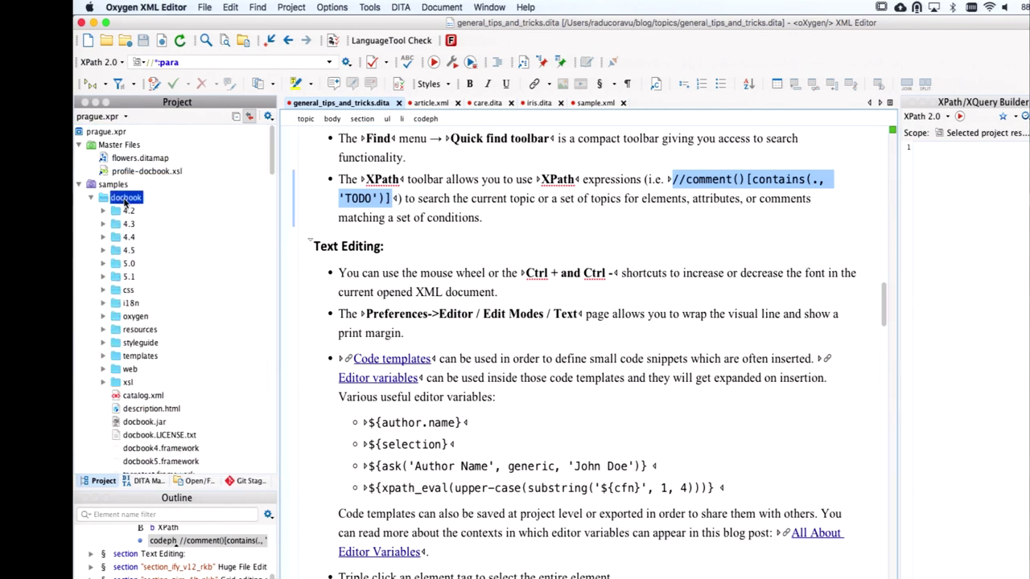
Step: Set the XPath scope to working sets and create a working set named dsadsa
click(136, 62)
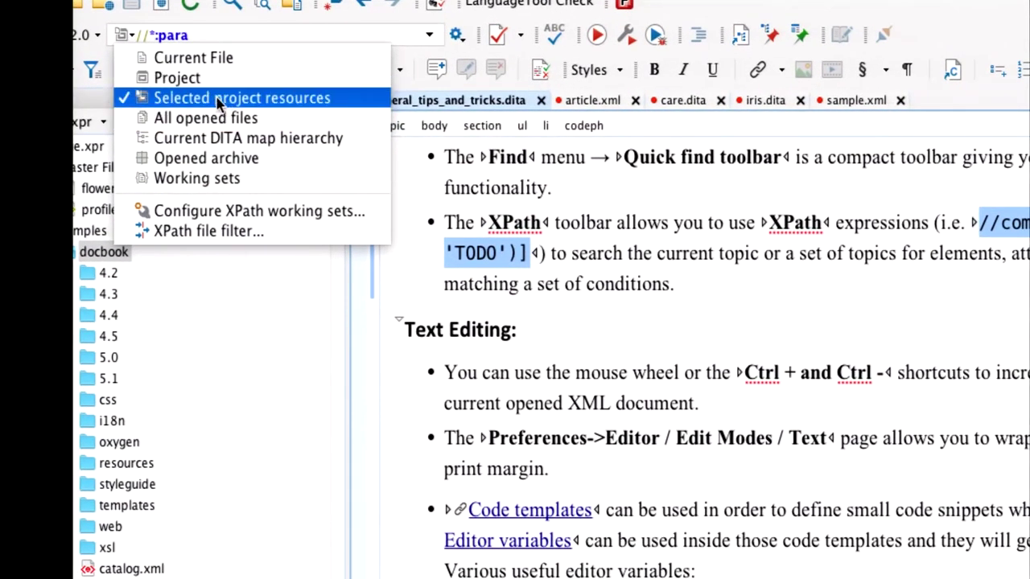
click(209, 179)
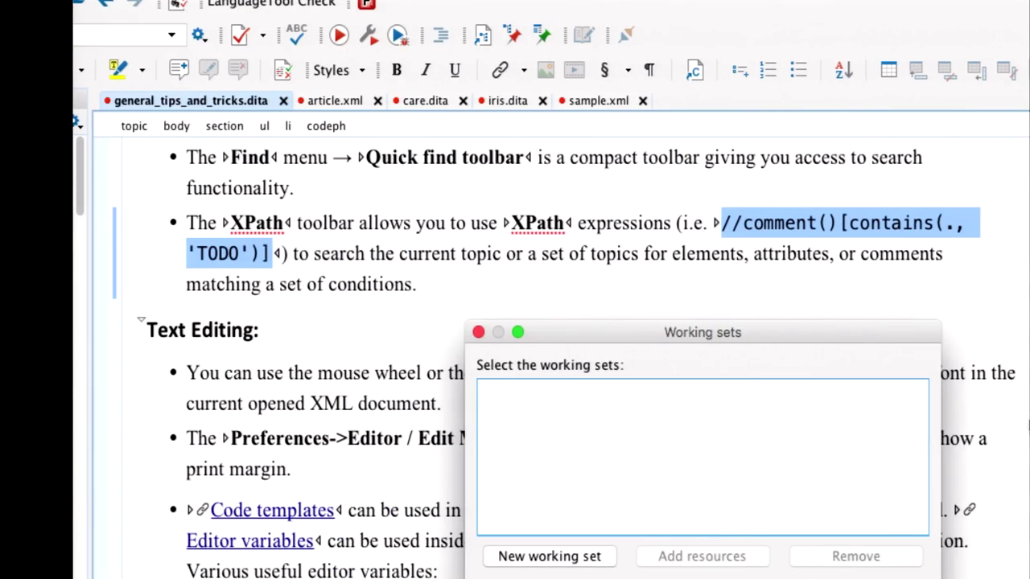
click(611, 545)
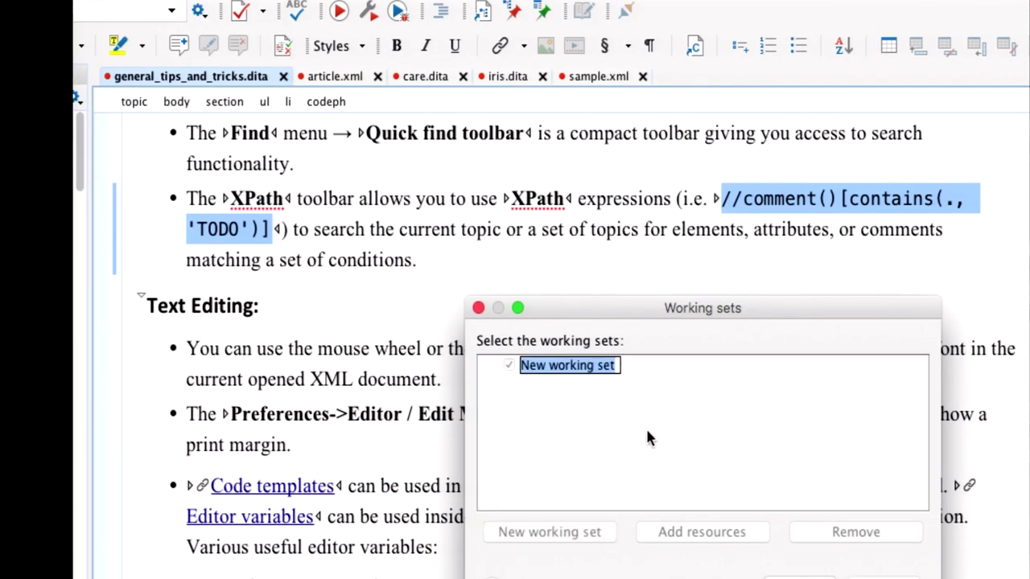
text(dsadsa)
key(Return)
Step: Add a subfolder of the docbook framework to the dsadsa working set and accept the scope
click(689, 530)
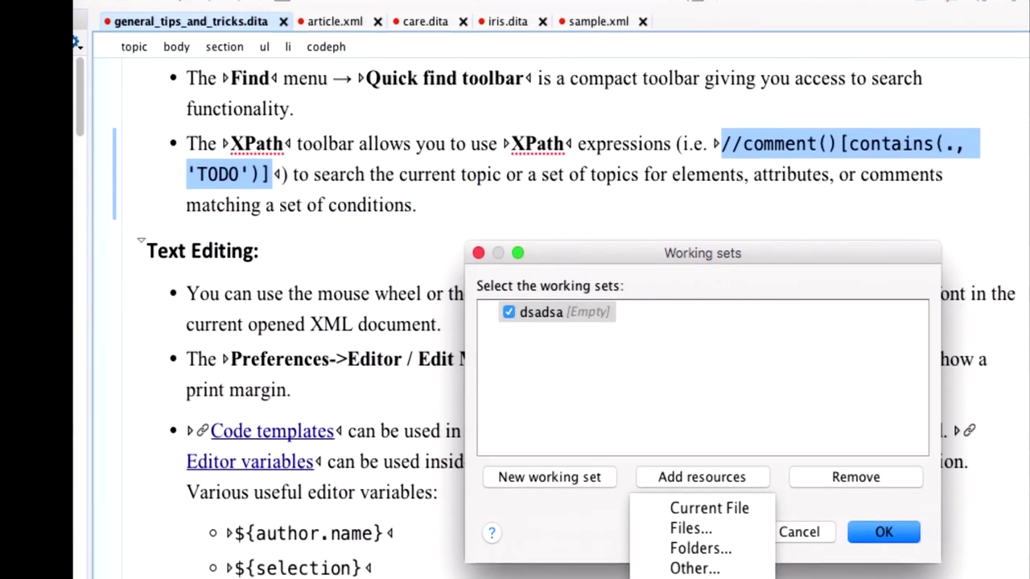
click(698, 548)
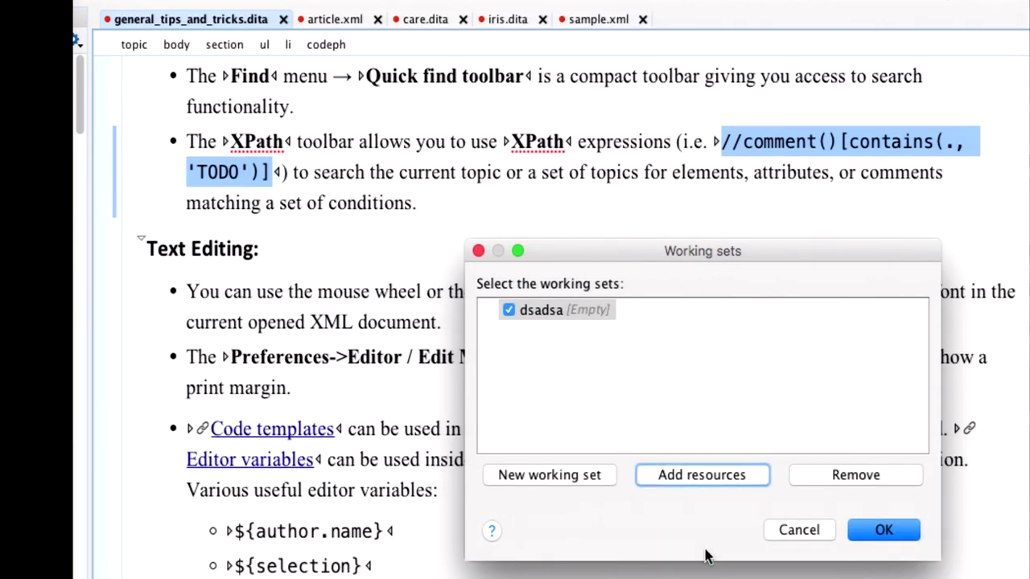
click(368, 176)
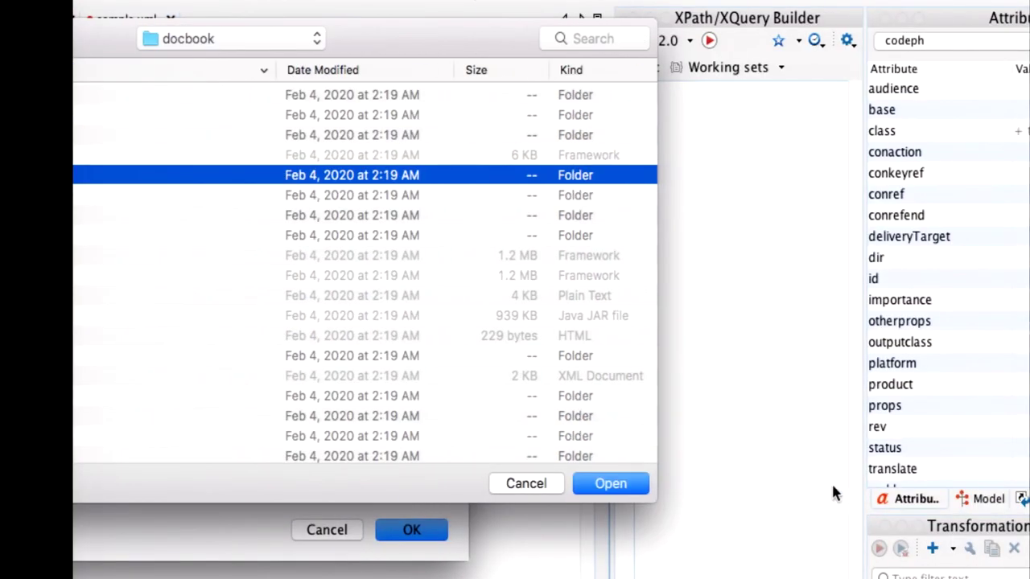
click(631, 488)
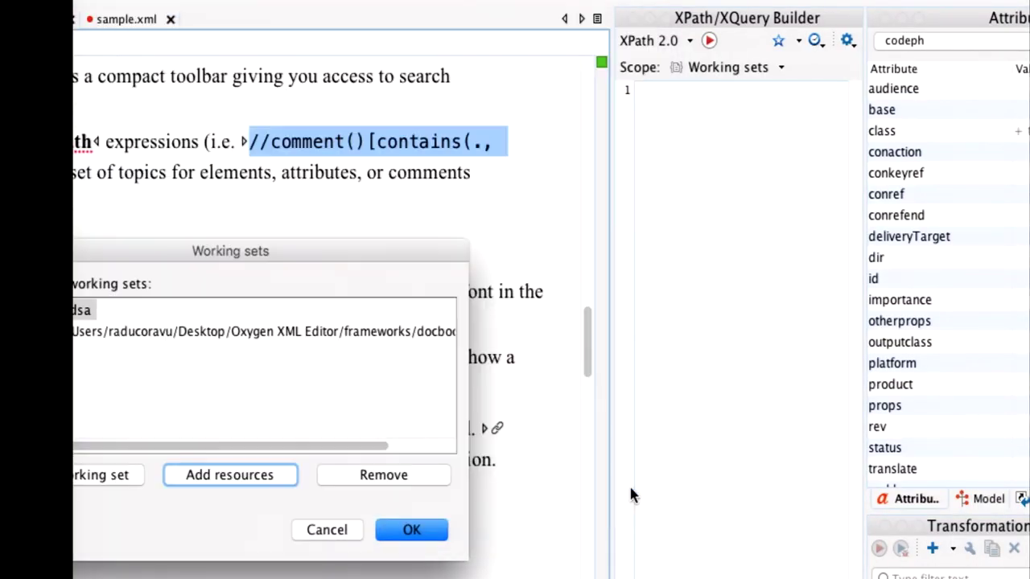
click(409, 527)
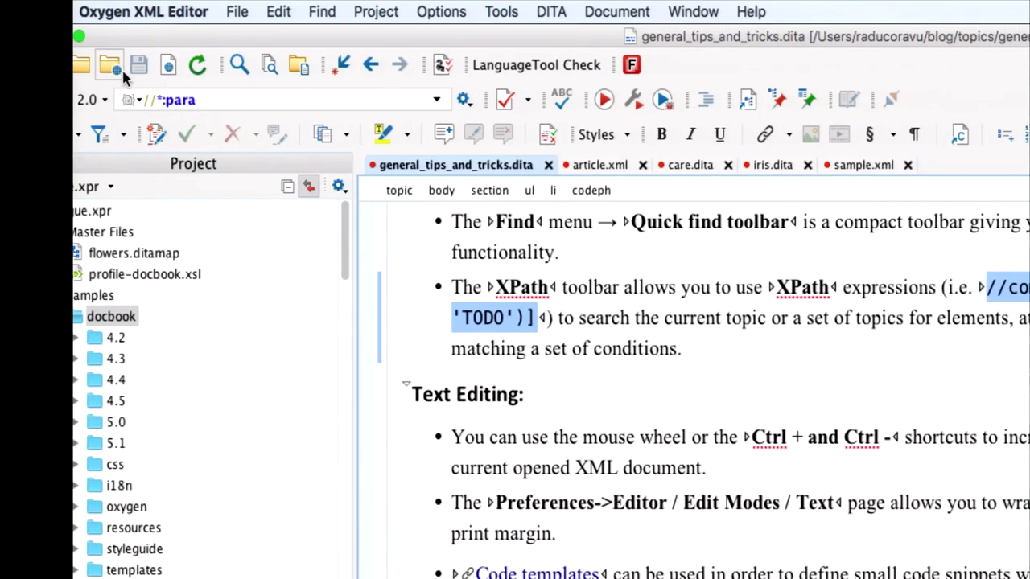
Step: Review the available XPath scopes and the configured XPath working sets
click(138, 101)
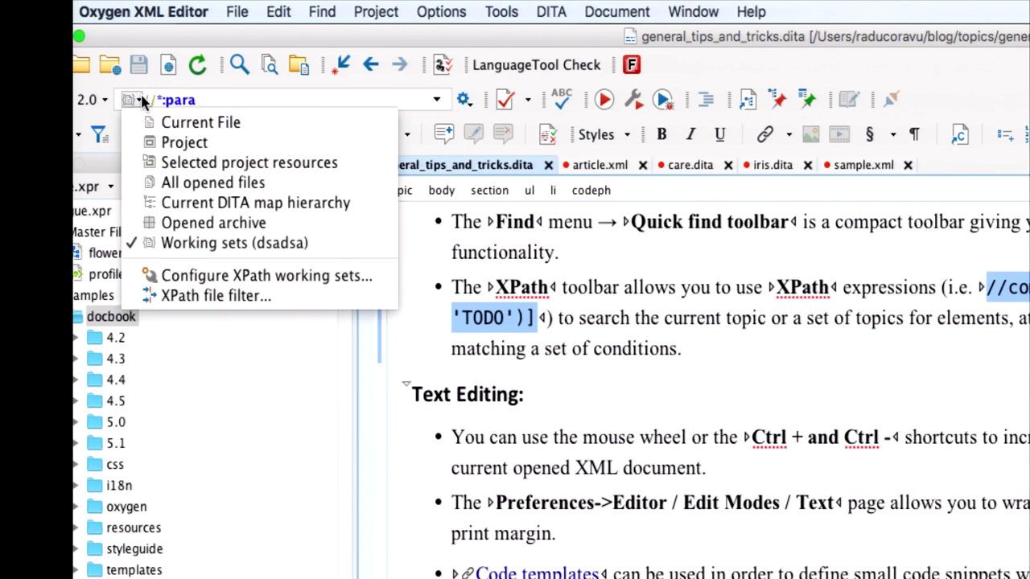
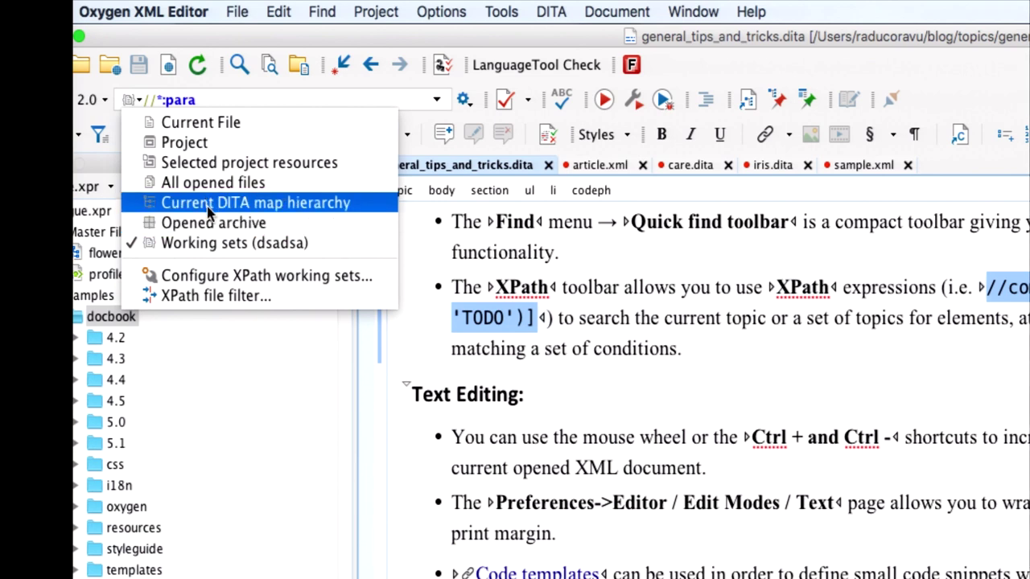
click(227, 276)
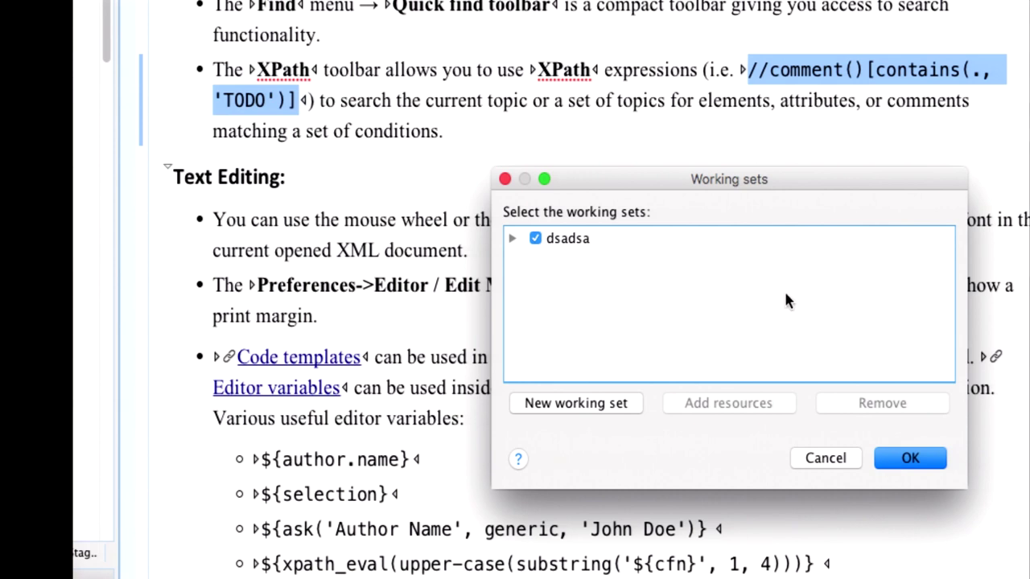
key(Return)
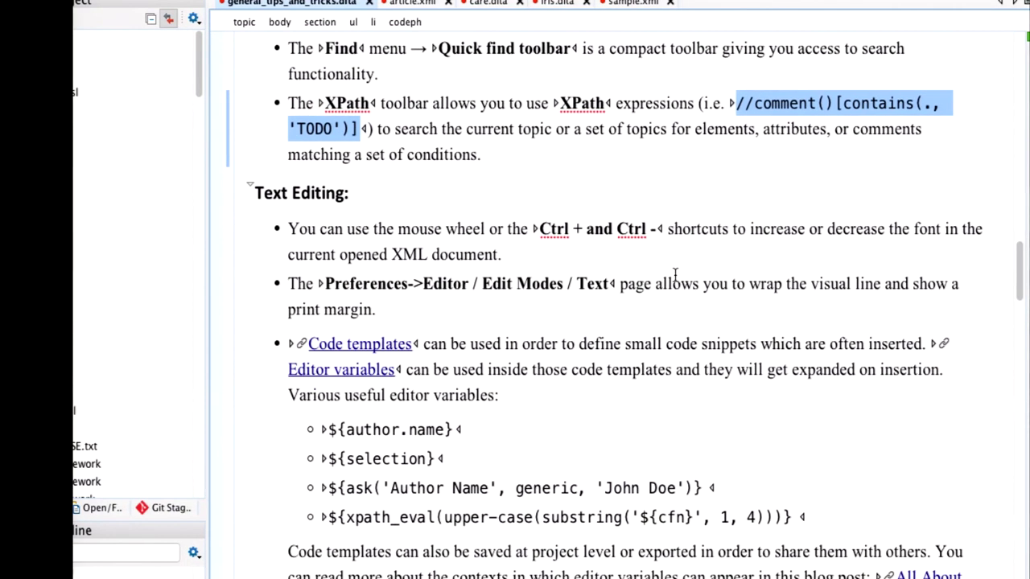
Step: Place the cursor in the mouse wheel bullet under Text Editing and show the topic in Text mode
scroll(675, 274, down, 2)
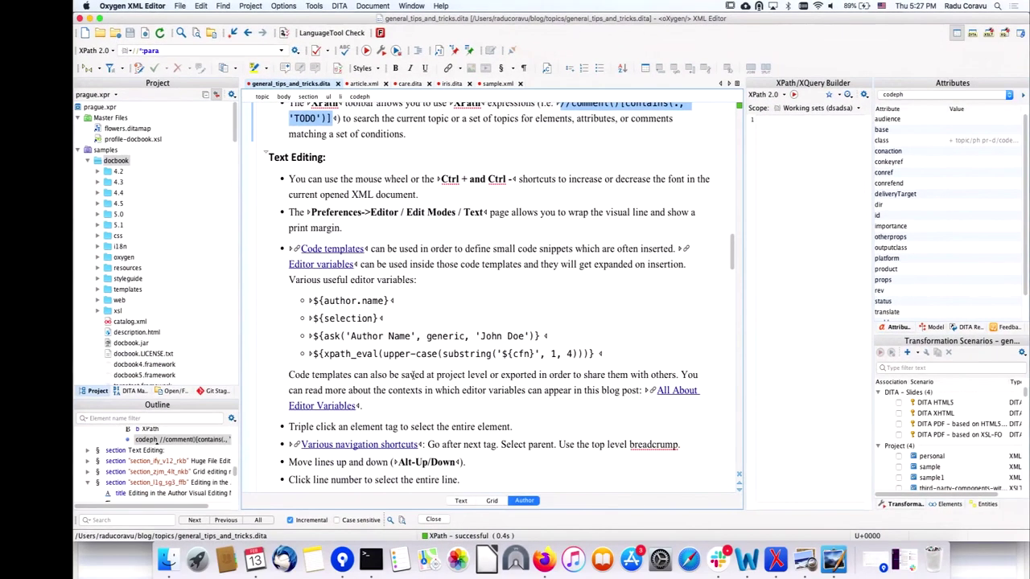
click(409, 178)
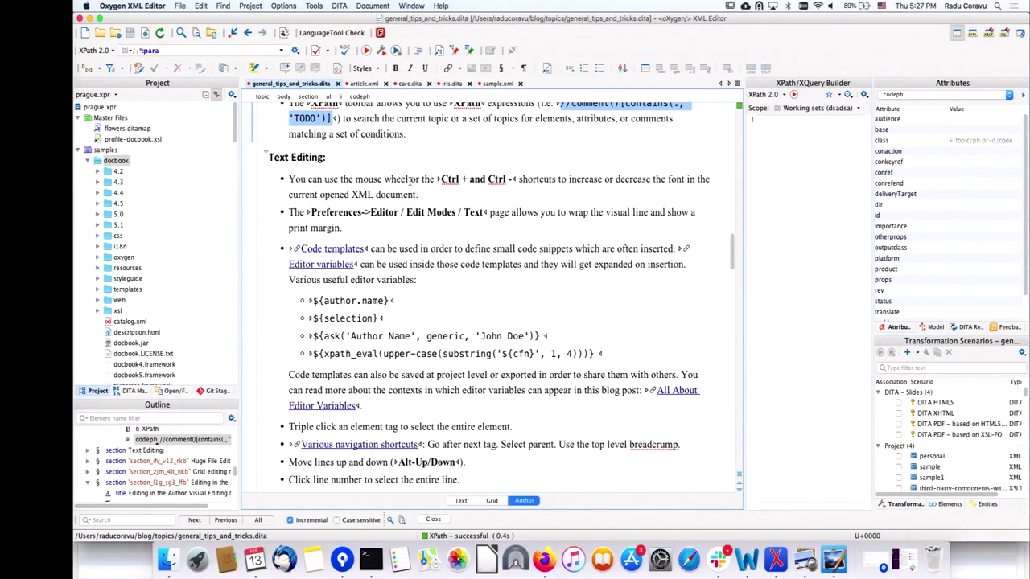
click(460, 501)
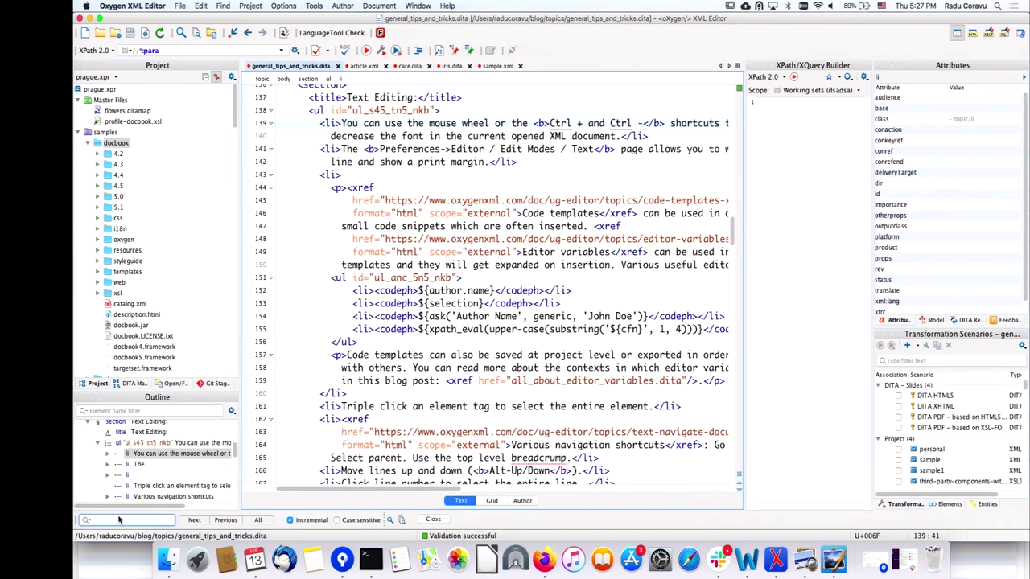
Step: Try a quick text search in the topic and close the Quick Find toolbar
click(200, 5)
mouse_move(222, 6)
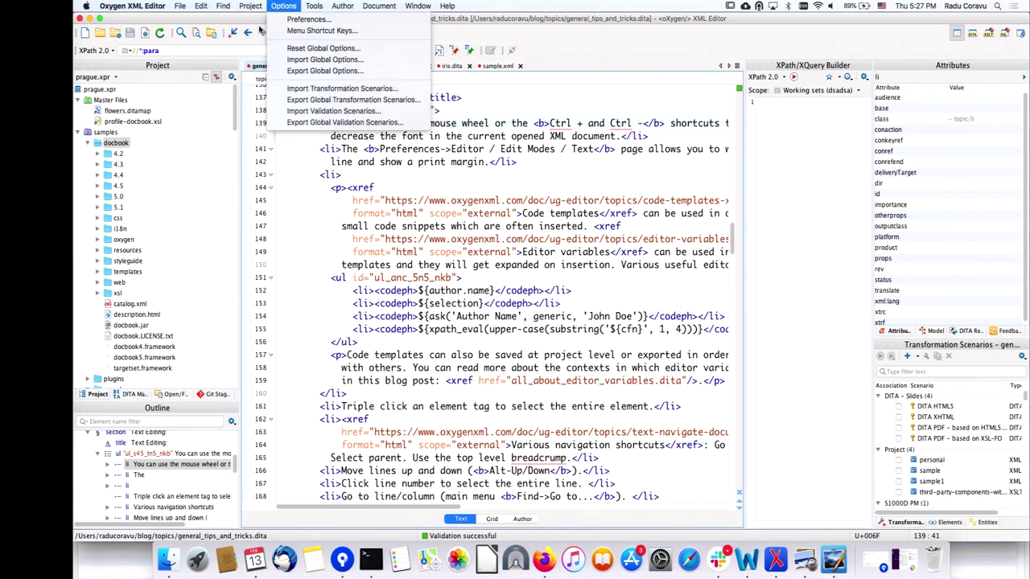
click(234, 21)
click(121, 519)
text(da)
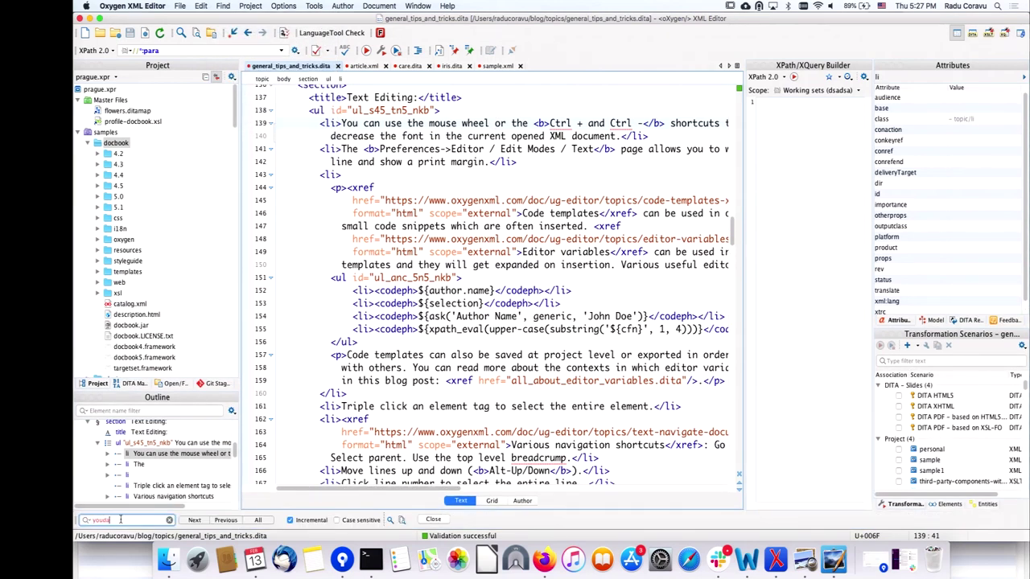
key(Escape)
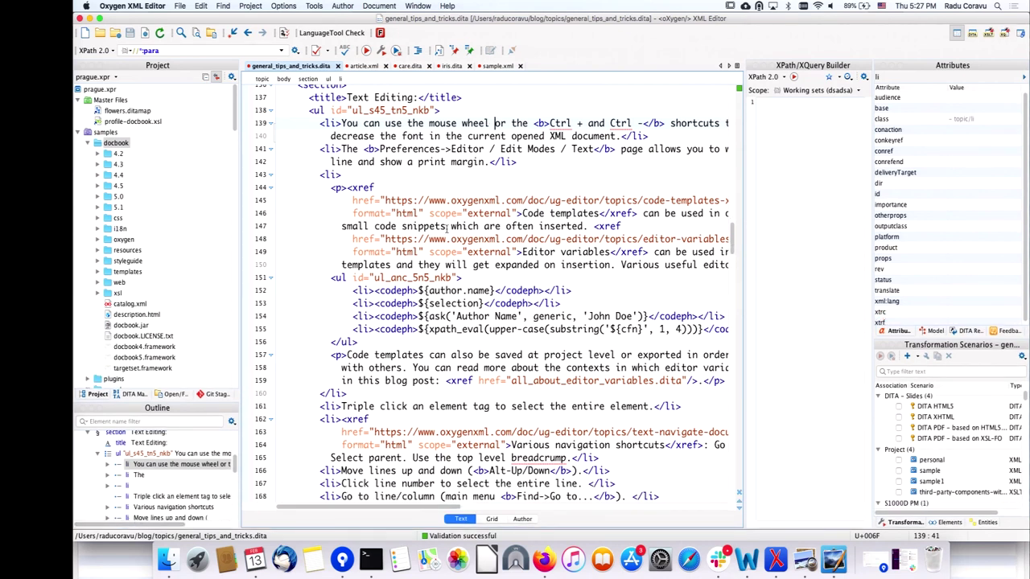
Step: Increase the editor font by four steps, and reduce it by two steps
click(511, 123)
key(ctrl+equal)
key(ctrl+equal)
key(ctrl+equal)
key(ctrl+equal)
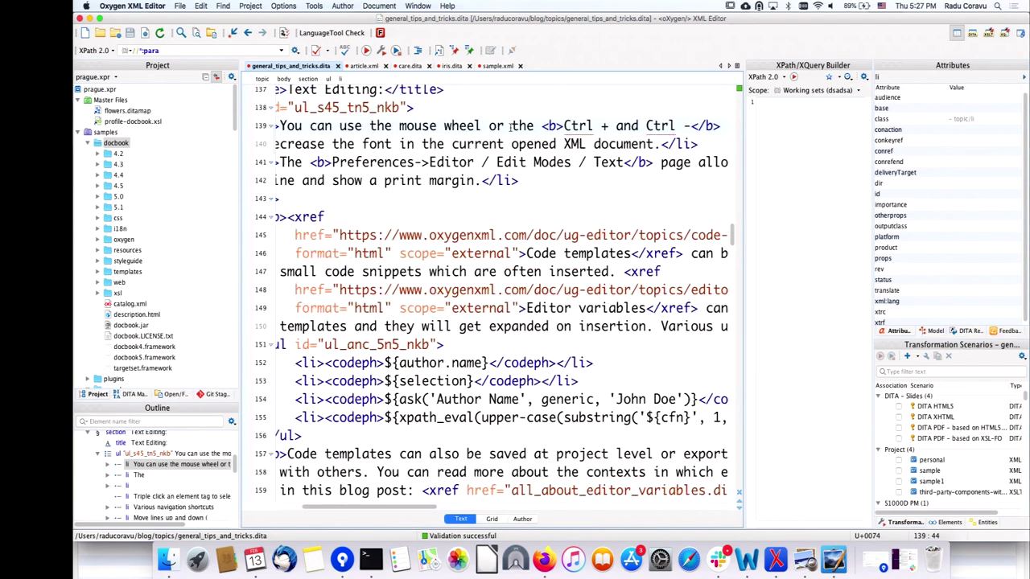
key(ctrl+minus)
key(ctrl+minus)
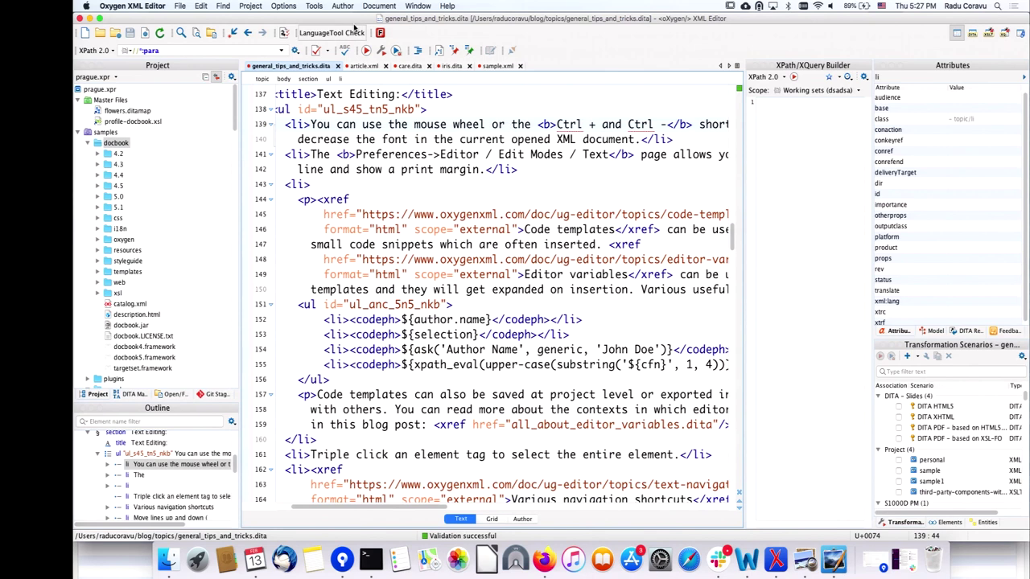
Step: Maximize the editor area and adjust the XML text to a slightly larger font size
double_click(314, 66)
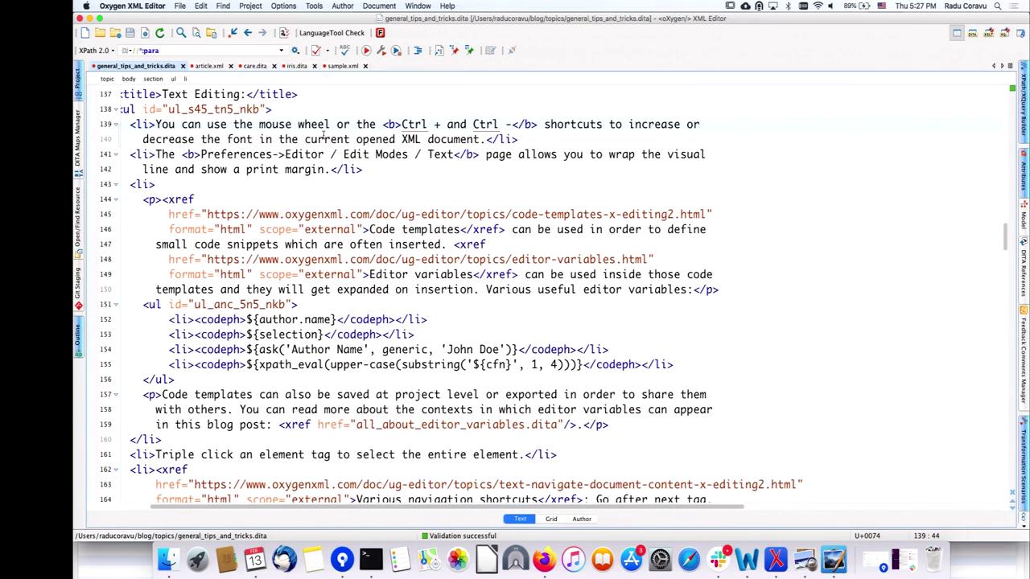
scroll(324, 137, up, 3)
scroll(325, 137, down, 1)
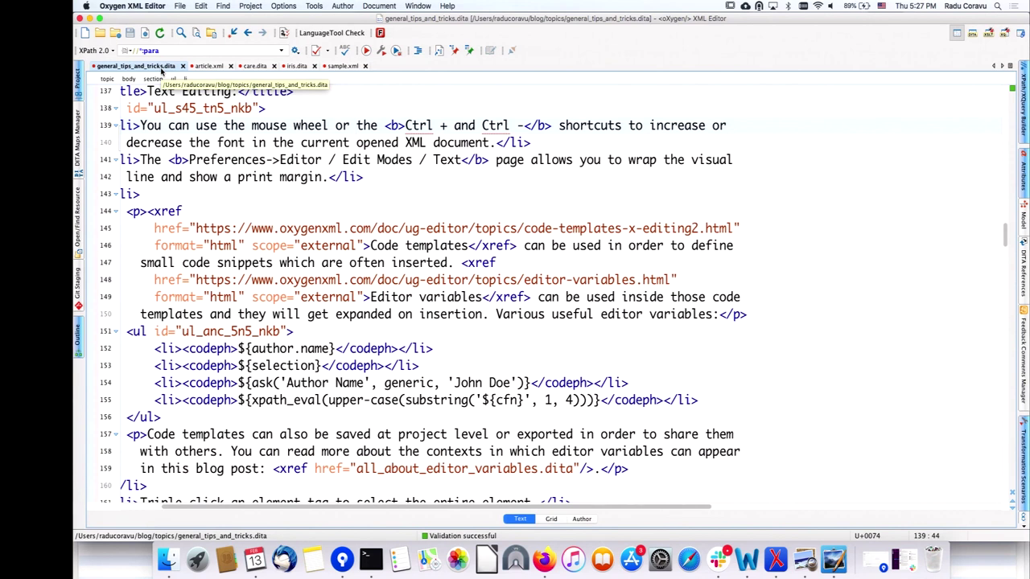
Step: Turn on line wrap for general_tips_and_tricks.dita and restore the editor from its maximized layout
right_click(336, 123)
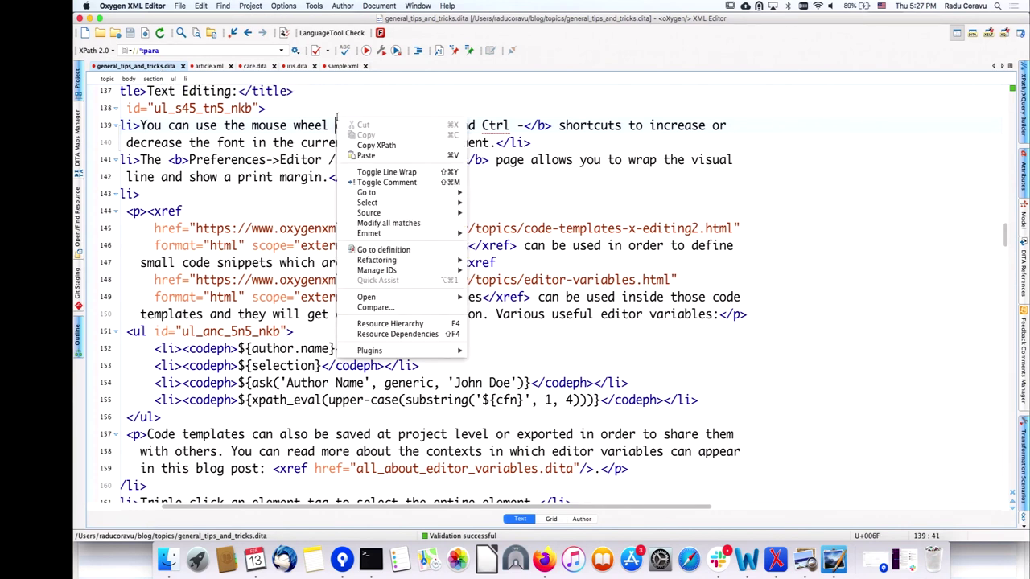
click(388, 172)
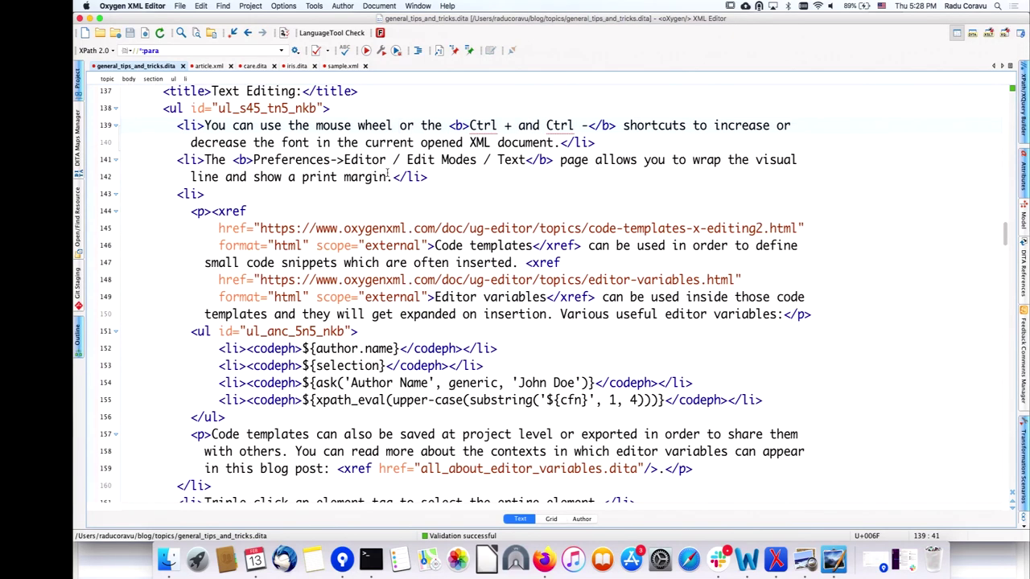
scroll(388, 173, down, 8)
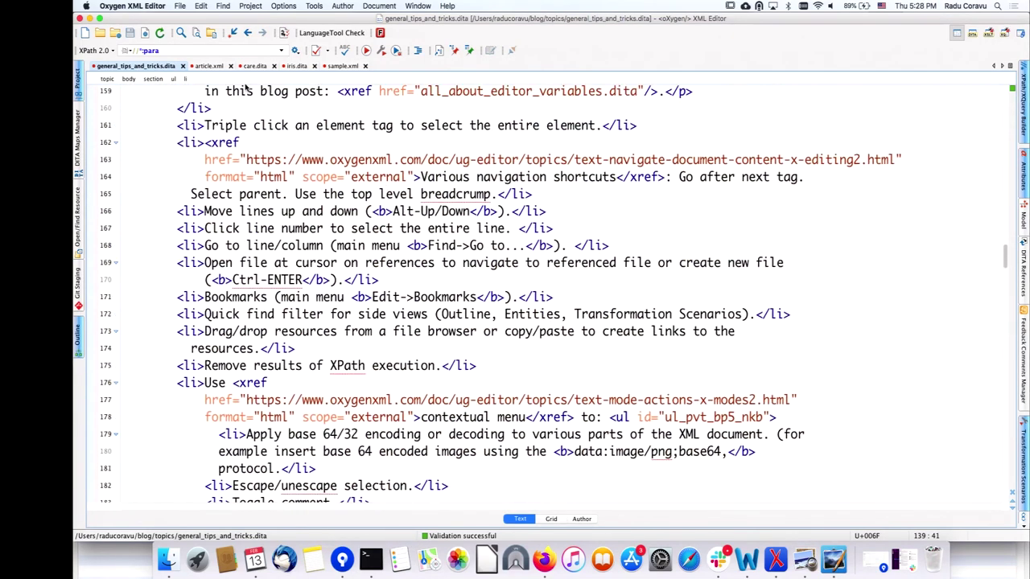
double_click(141, 68)
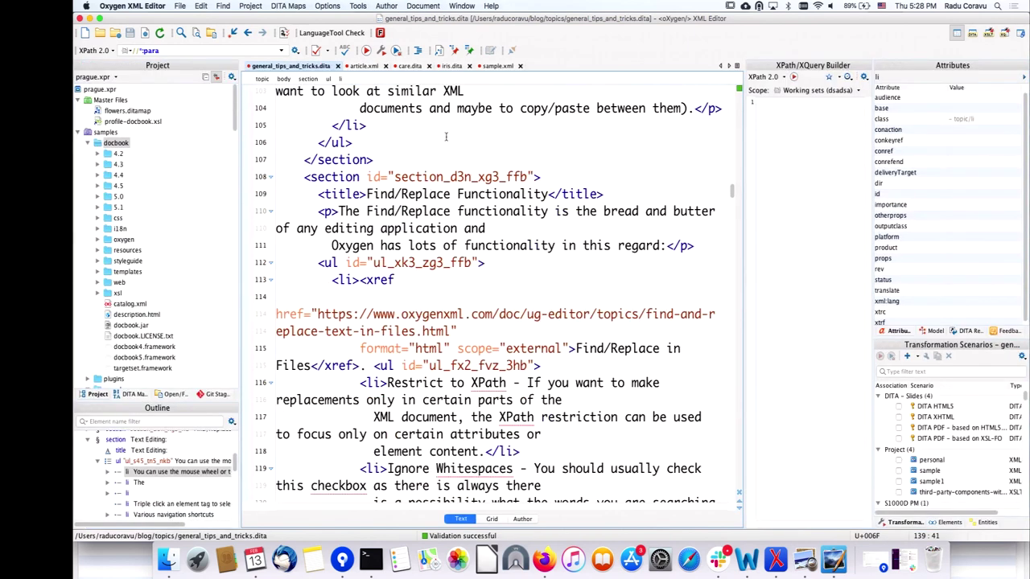
Step: Check how the long XML lines wrap in the narrower editor and turn line wrap off
scroll(562, 265, down, 5)
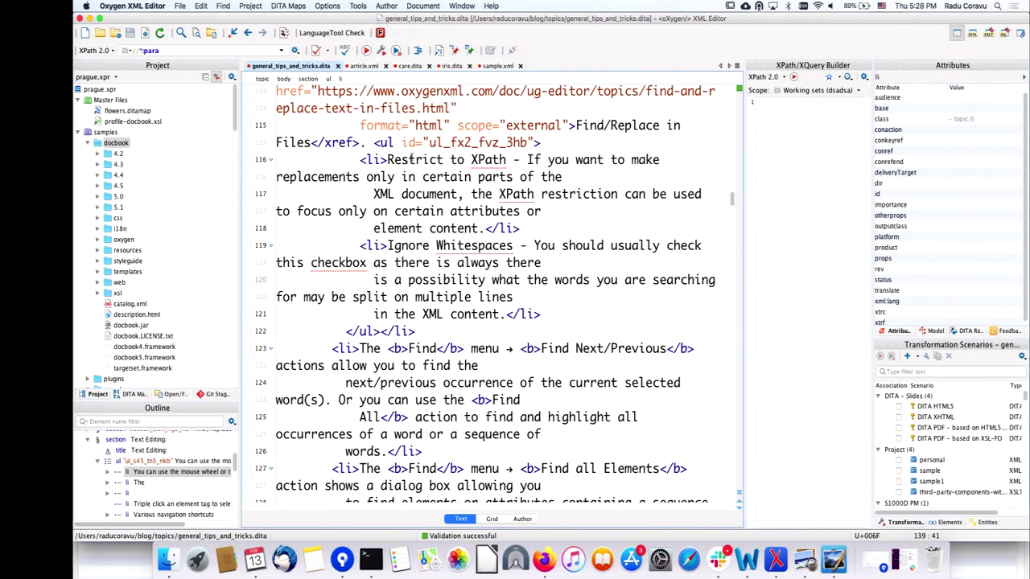
scroll(339, 151, up, 5)
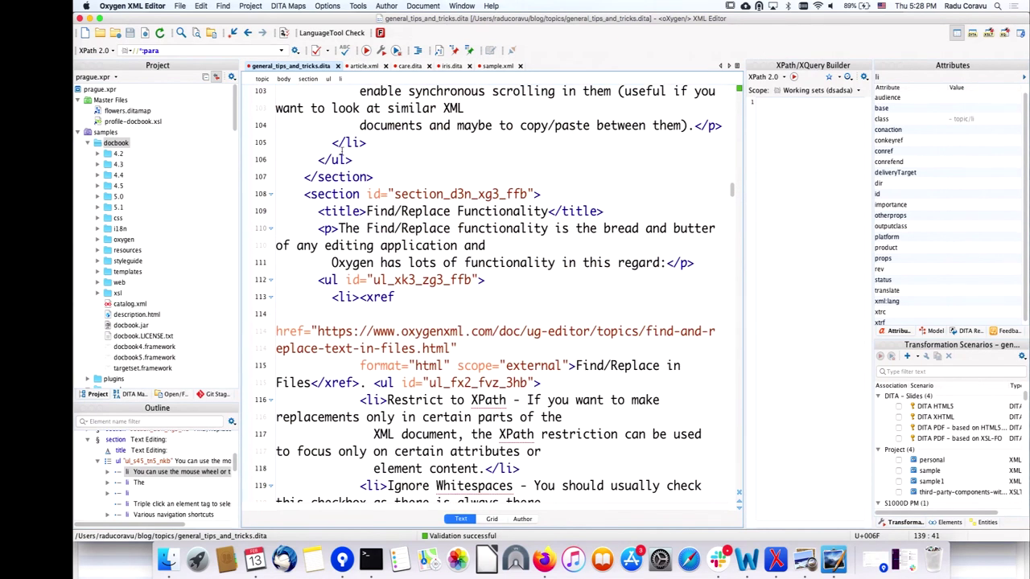
right_click(342, 149)
click(392, 208)
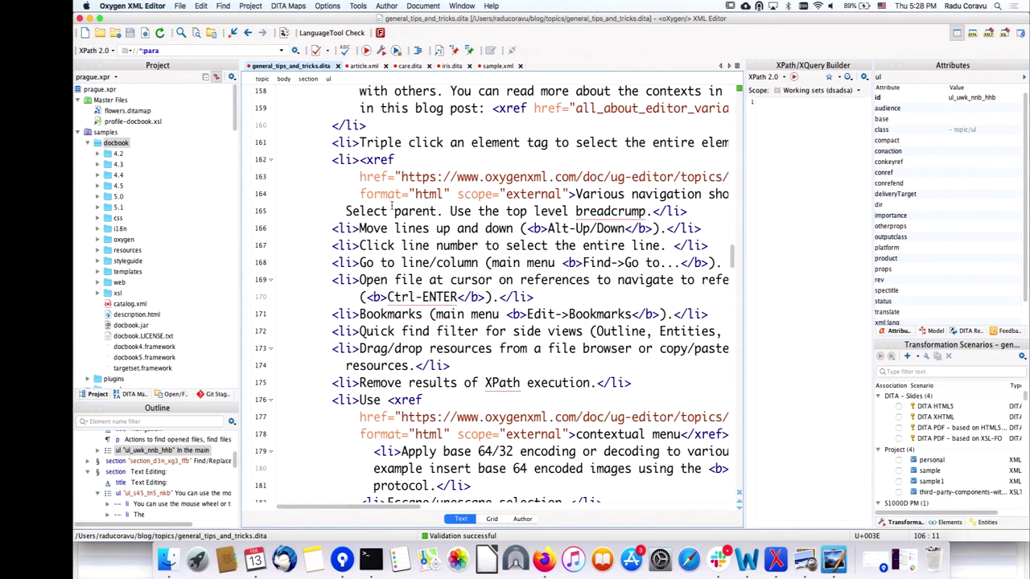
Step: Place the cursor at the end of the print margin bullet in the Text Editing section
scroll(392, 206, up, 10)
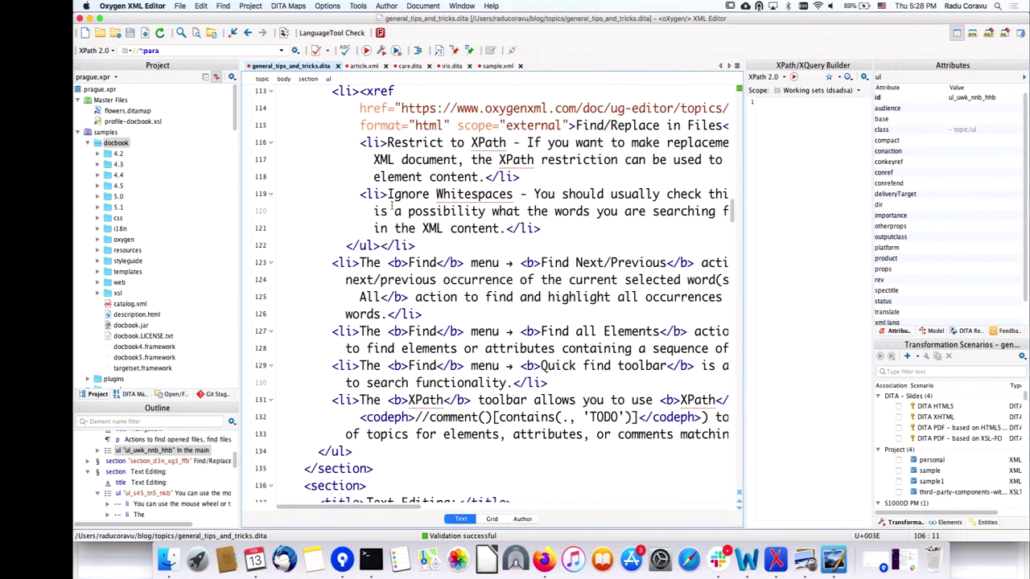
scroll(389, 206, down, 6)
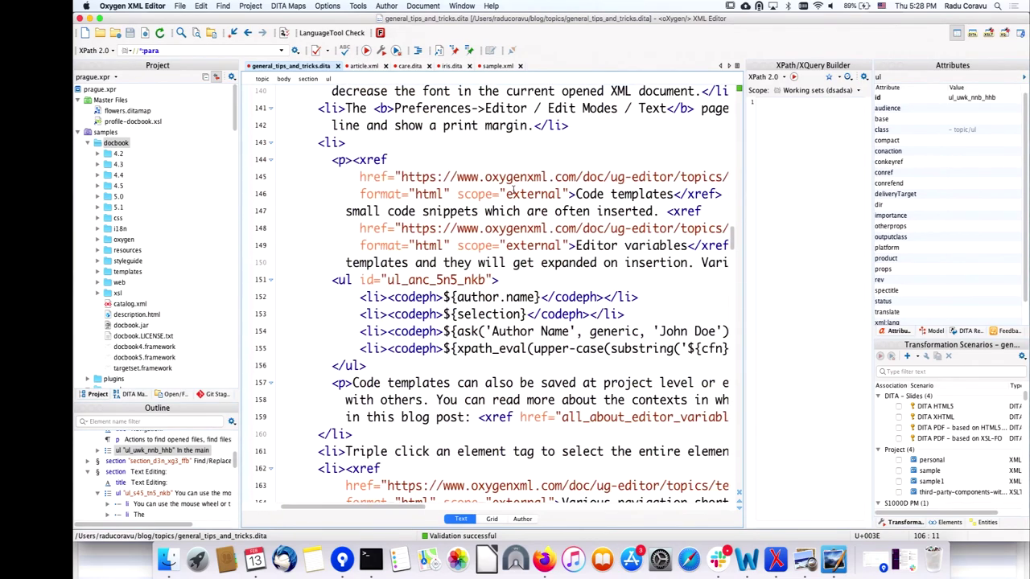
click(570, 127)
scroll(568, 128, up, 2)
scroll(569, 127, up, 3)
scroll(570, 127, right, 3)
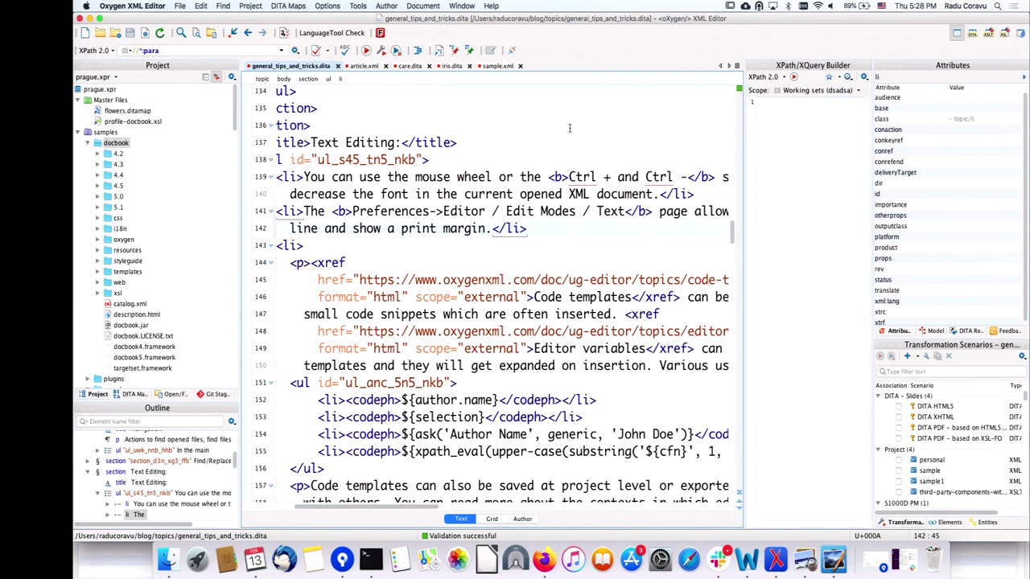
scroll(570, 127, left, 3)
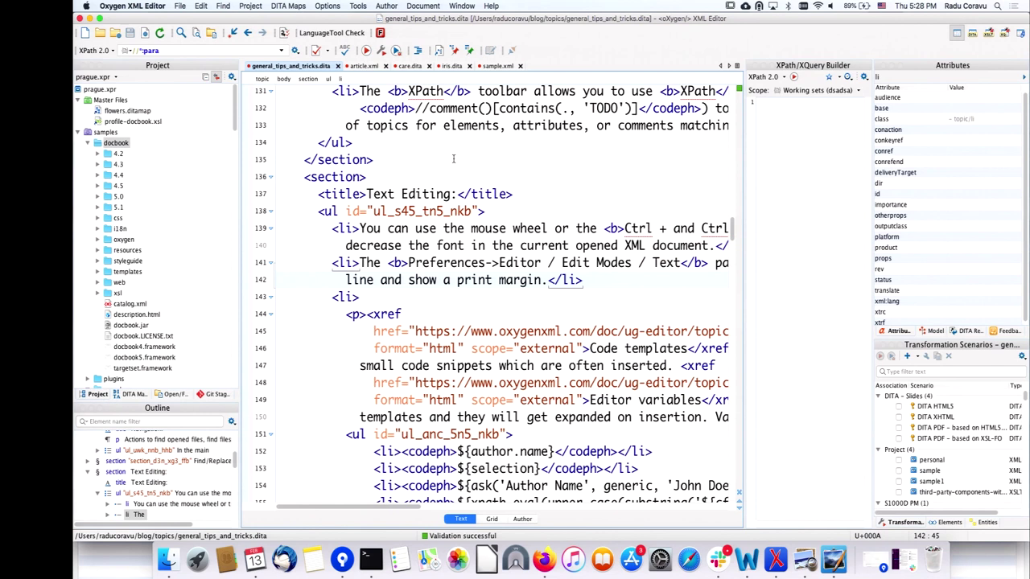
Step: Filter the Preferences by print m and open the Editor / Edit Modes / Text page
click(327, 5)
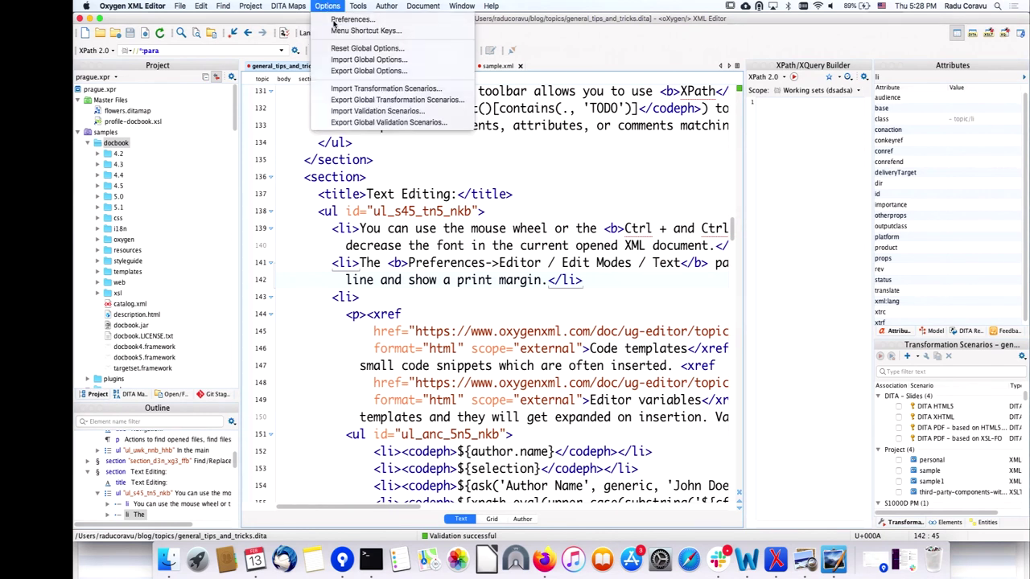
click(334, 23)
text(print mar)
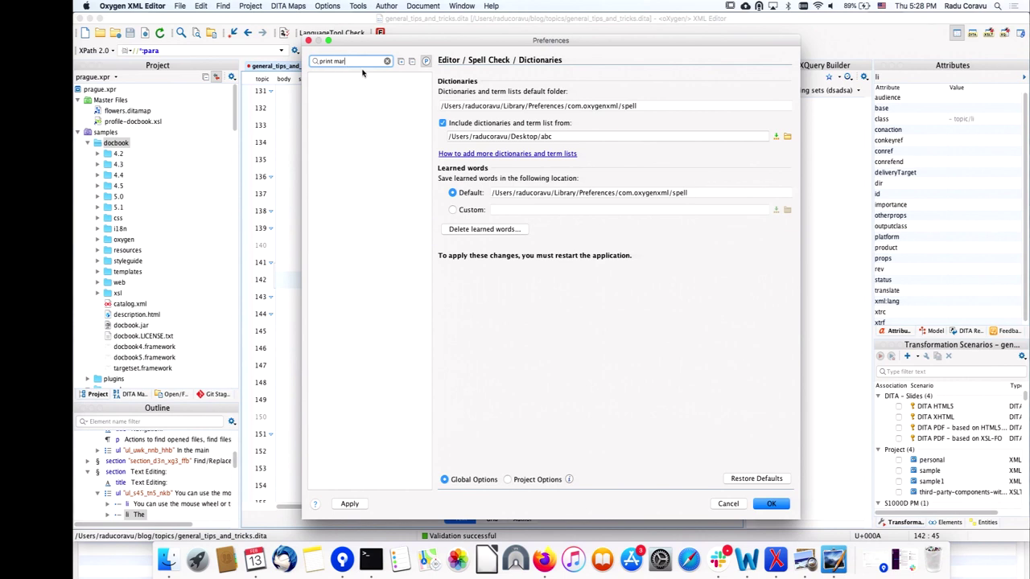
key(BackSpace)
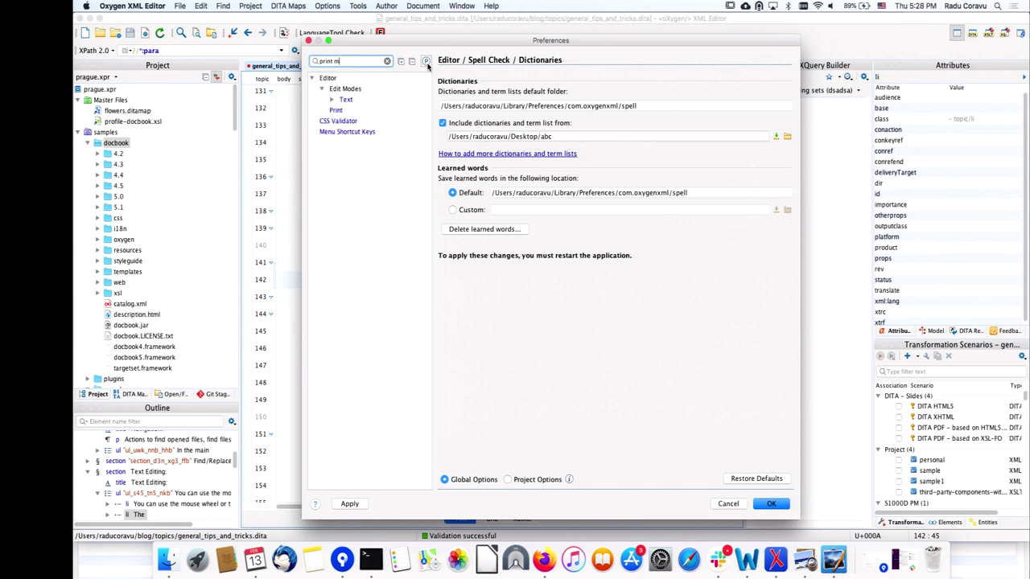
click(347, 100)
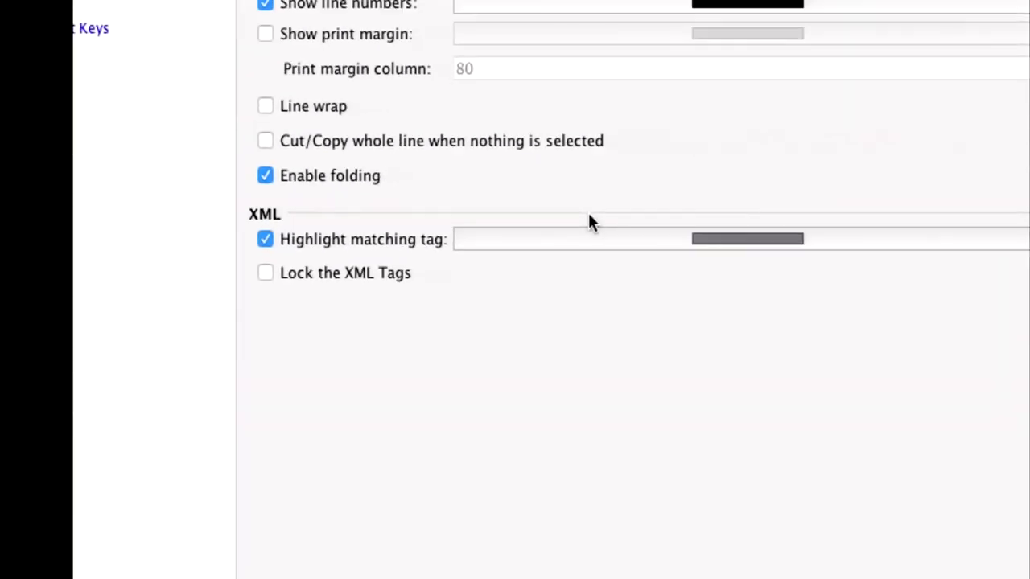
Step: Enable Show print margin, accept the preferences and inspect the margin line in the XML text
click(403, 52)
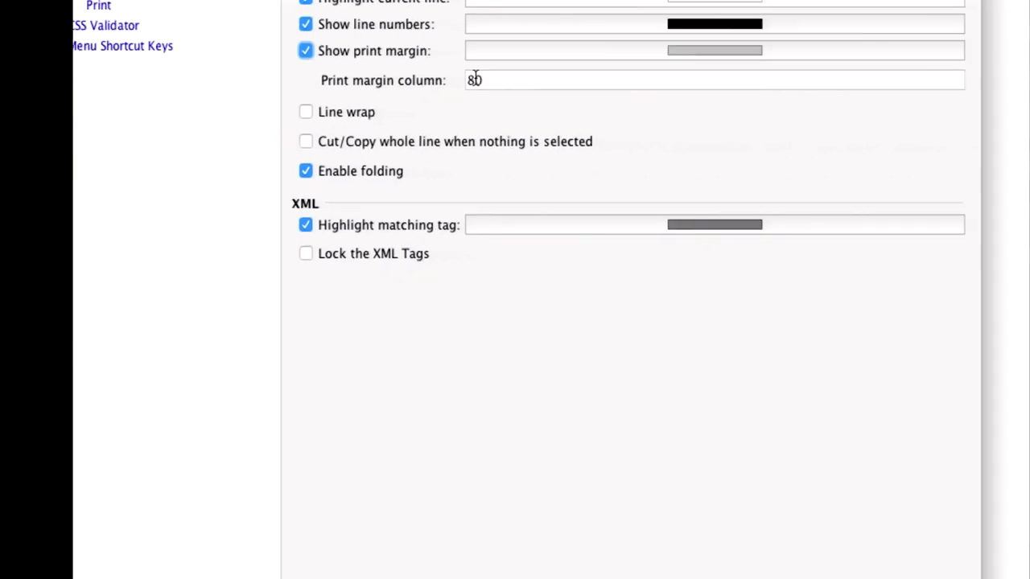
click(750, 493)
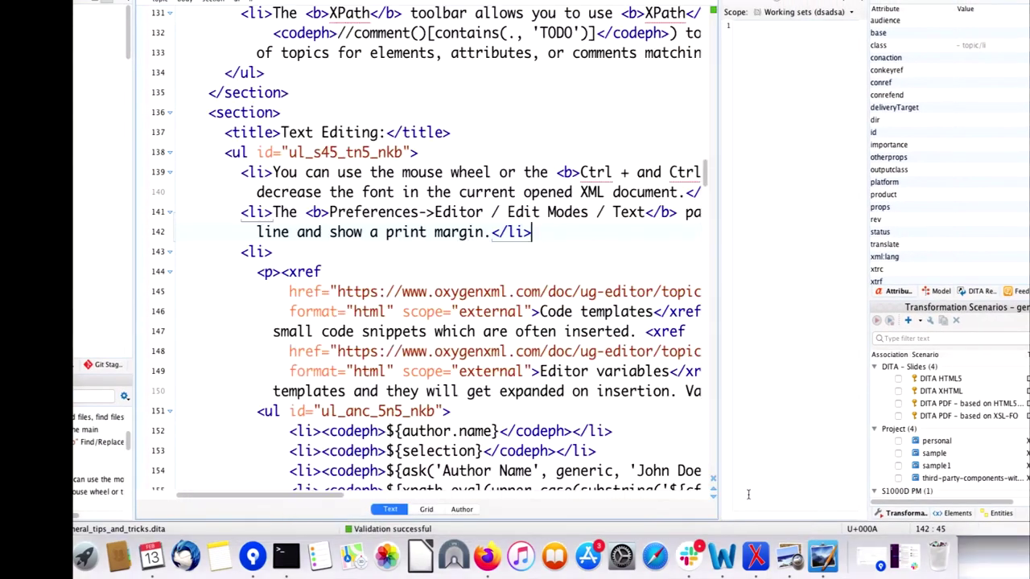
scroll(676, 262, up, 2)
scroll(676, 262, down, 2)
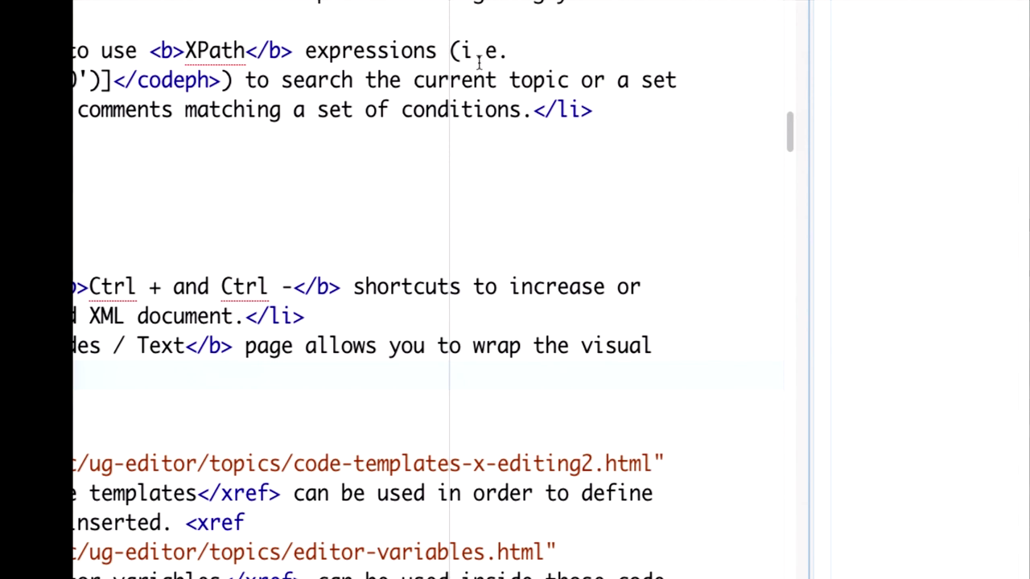
Step: Insert two lines of filler text after "(i.e." in the XPath toolbar list item
text(.)
key(Return)
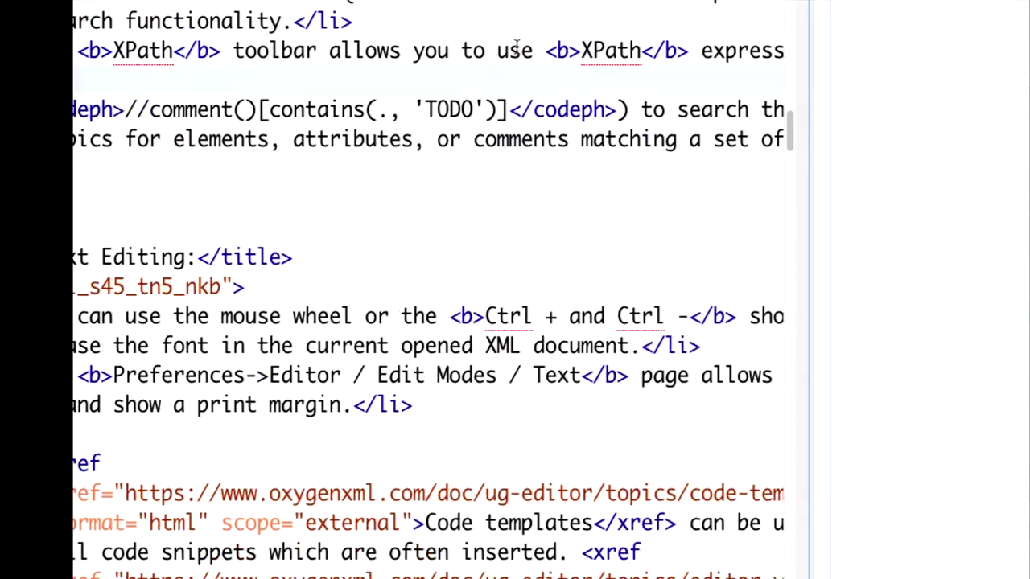
scroll(447, 4, up, 2)
text(kdjskd)
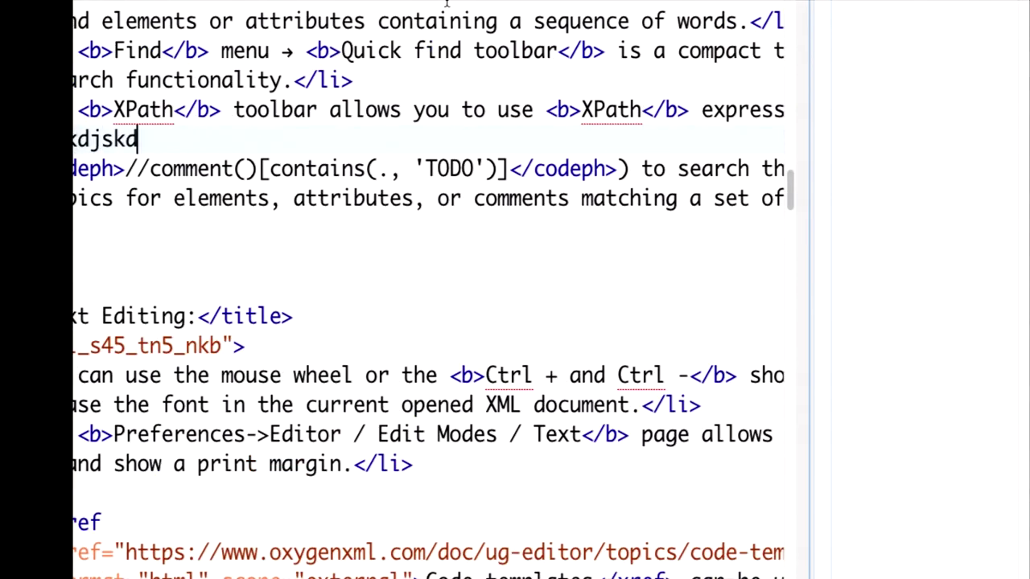
text(sal djsakdj ksajdklsajdklsajkldjsakdj saj dksa jdsajdkjs)
scroll(483, 8, up, 2)
click(602, 6)
text(ajdkjs)
scroll(592, 79, right, 3)
scroll(592, 79, up, 1)
text(d sa)
key(BackSpace)
key(BackSpace)
key(Return)
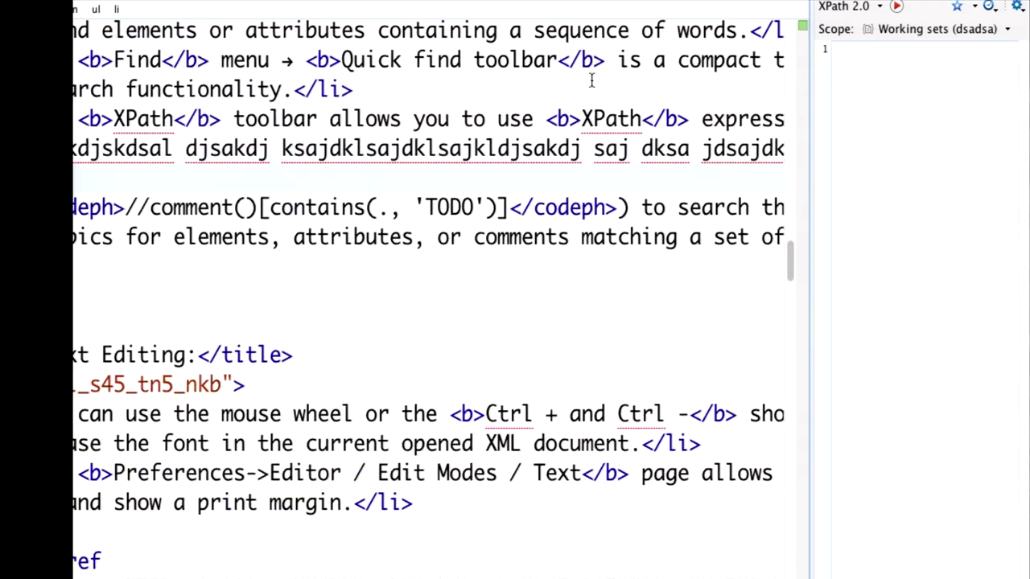
text(sdbsajd sdsad)
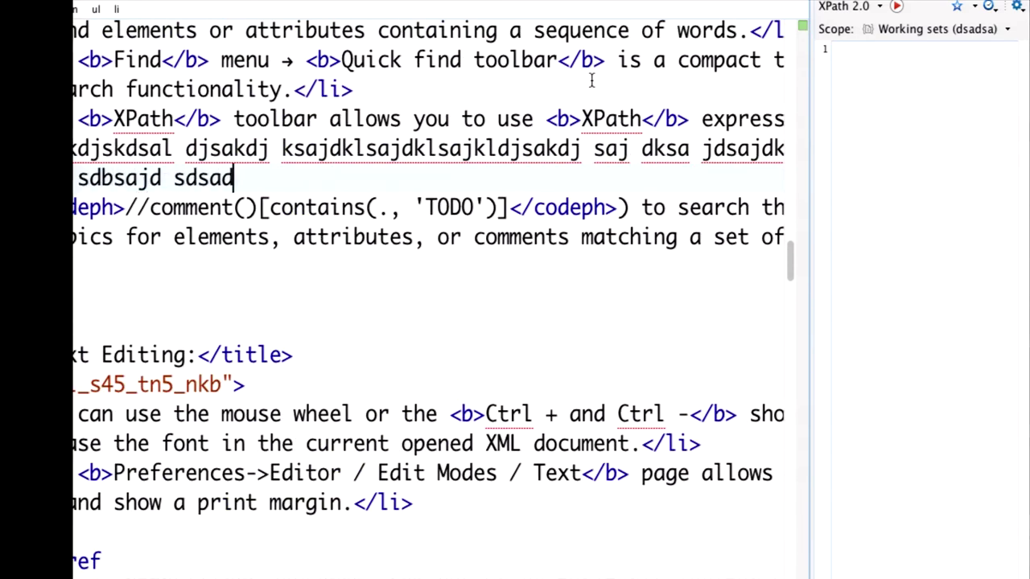
Step: Undo the filler text and line breaks added to the XPath toolbar list item
key(super+z)
key(super+z)
key(super+z)
key(super+z)
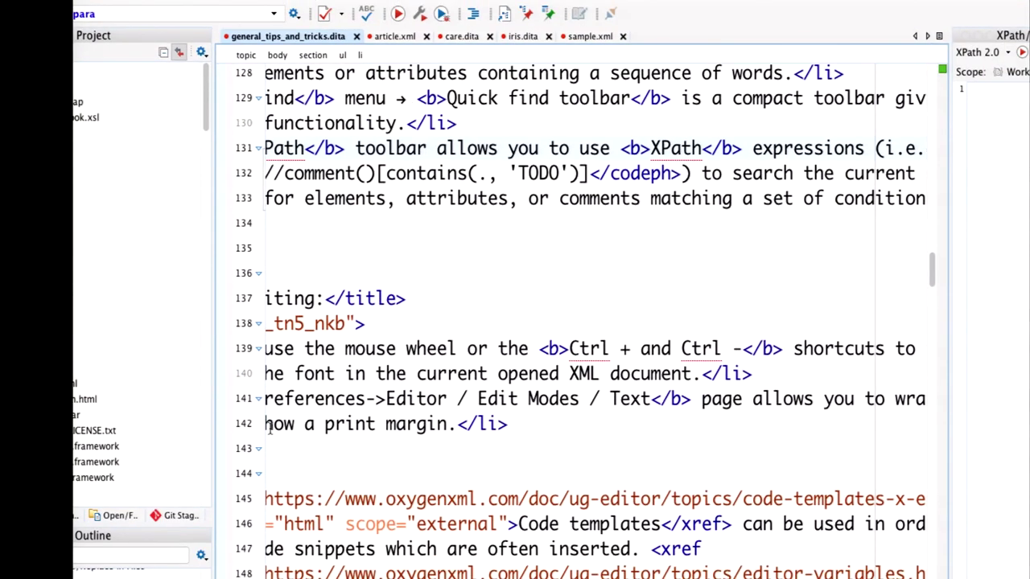
Step: Copy the ${selection} editor variable from its list item in the Text Editing section
scroll(270, 431, left, 3)
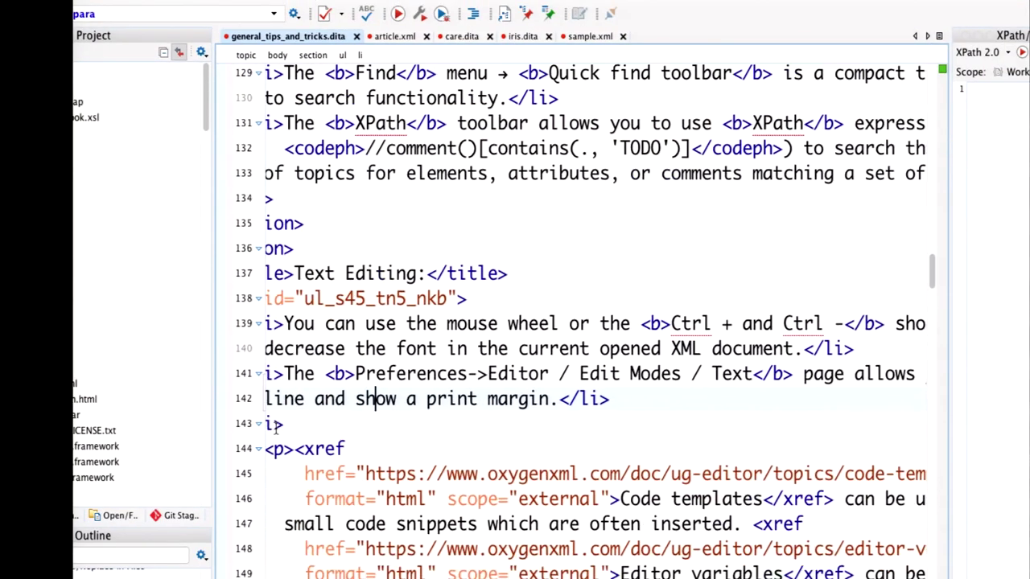
scroll(448, 398, down, 5)
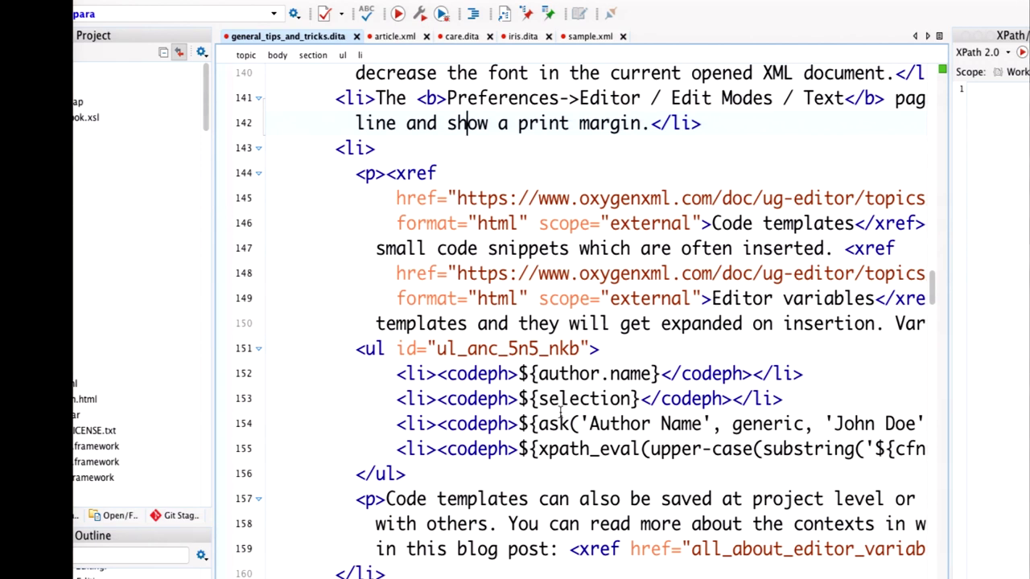
click(519, 373)
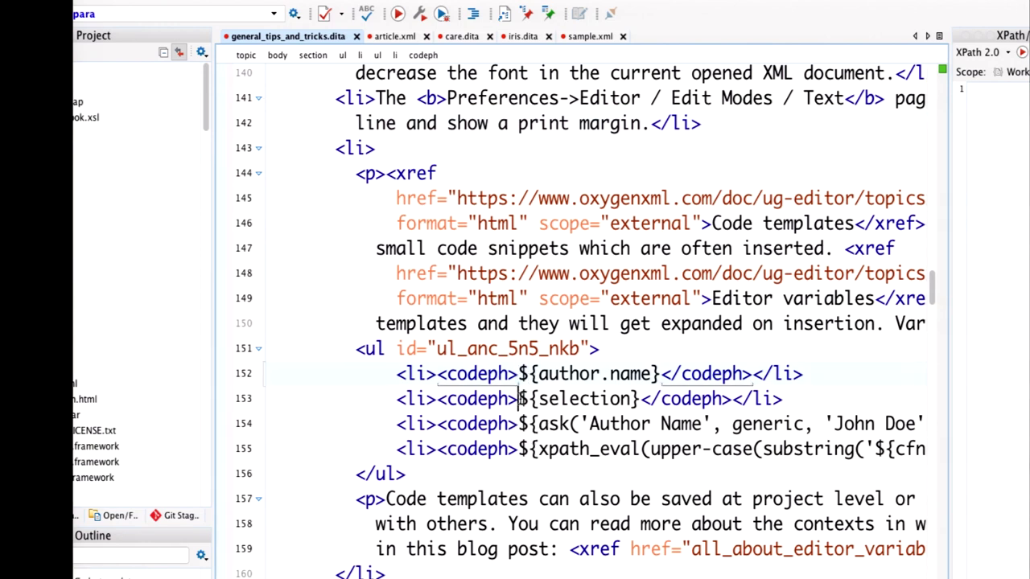
drag(519, 398, 642, 399)
key(super+c)
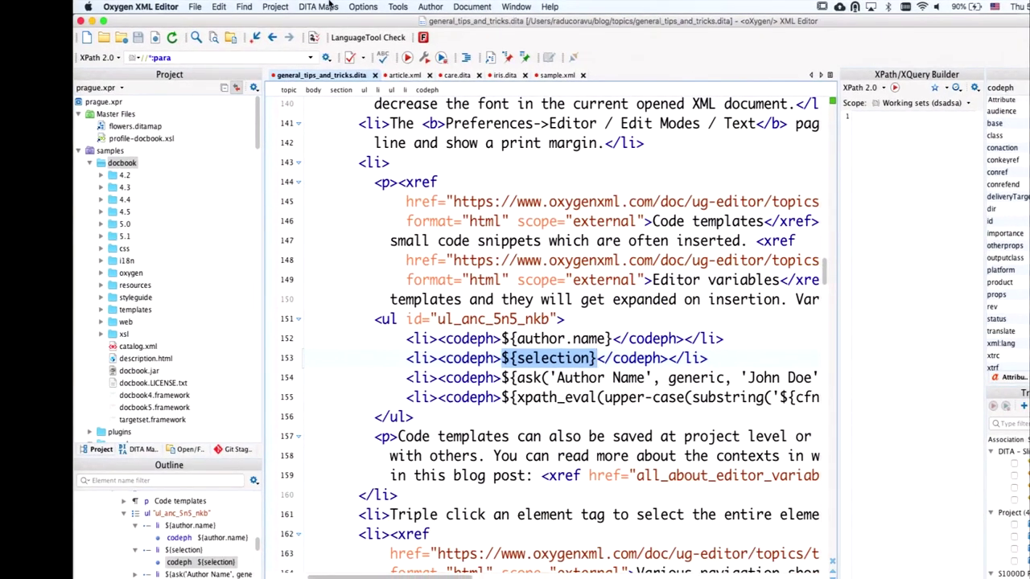
Step: Open the Code Templates preferences by filtering the settings for "code templ"
click(354, 6)
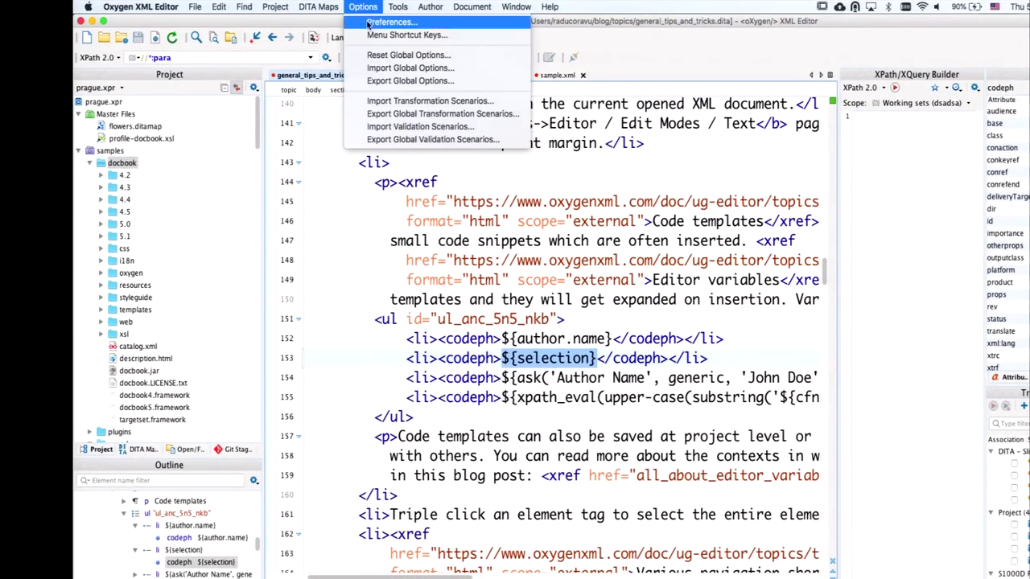
click(369, 22)
text(code)
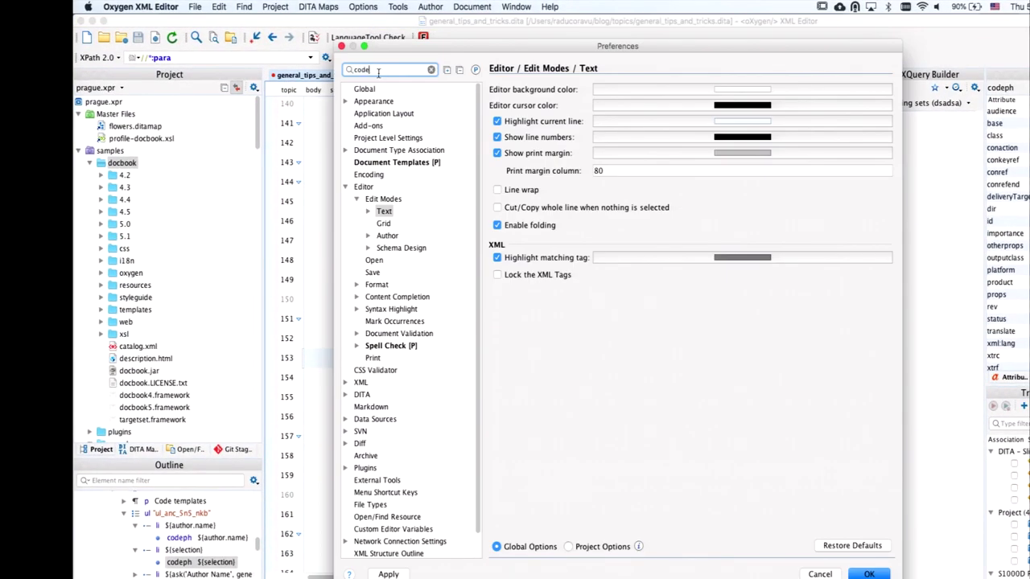
text( templ)
click(405, 113)
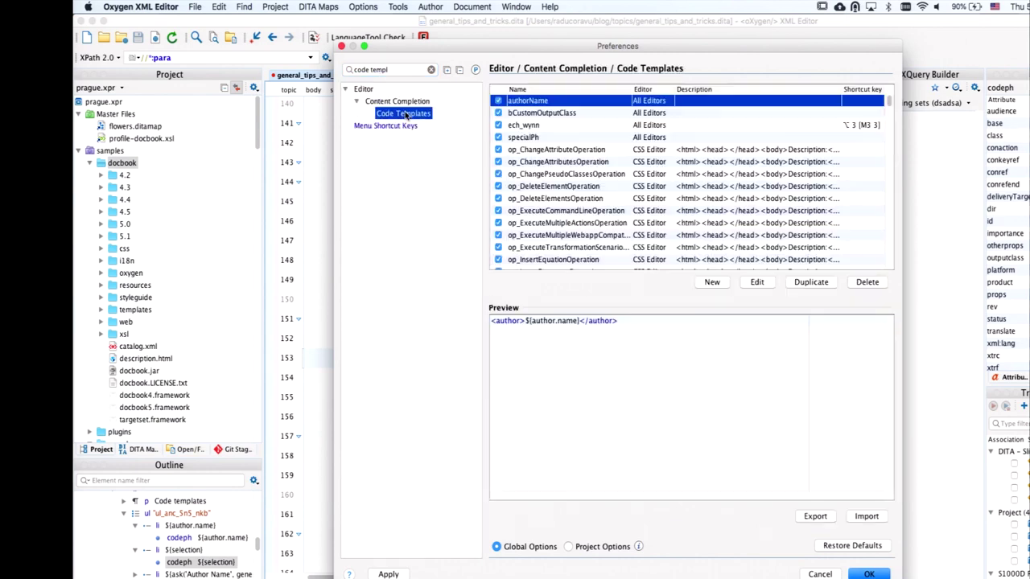
Step: Create a code template named bold for all editors with the content <b>${selection}</b> and save the preferences
click(711, 282)
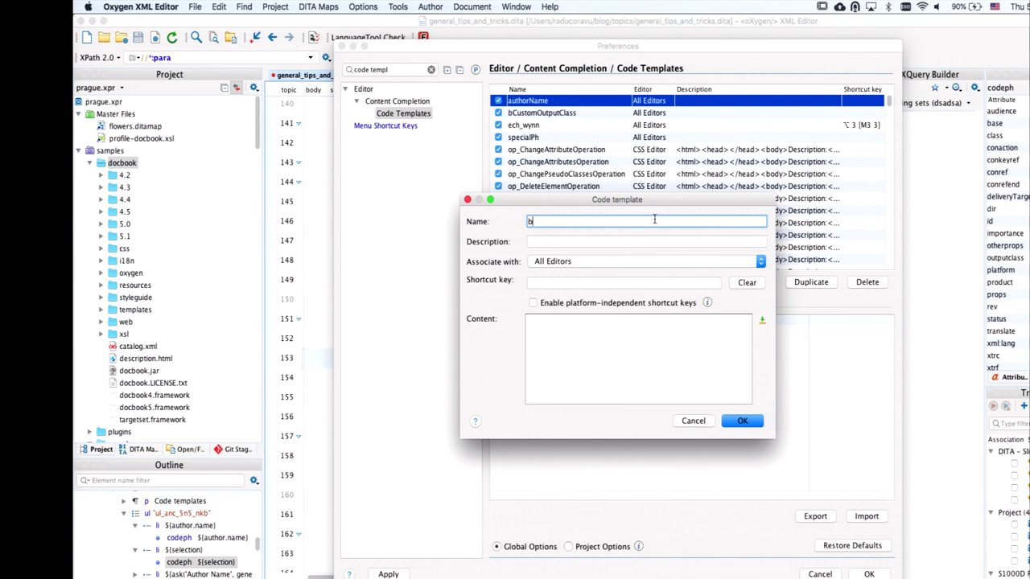
click(552, 370)
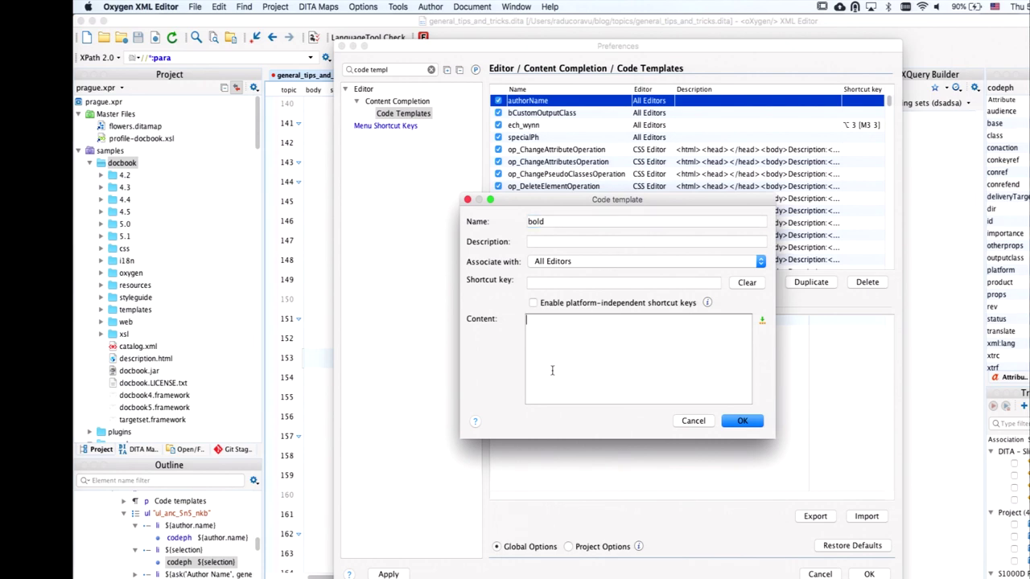
text(<b></b>)
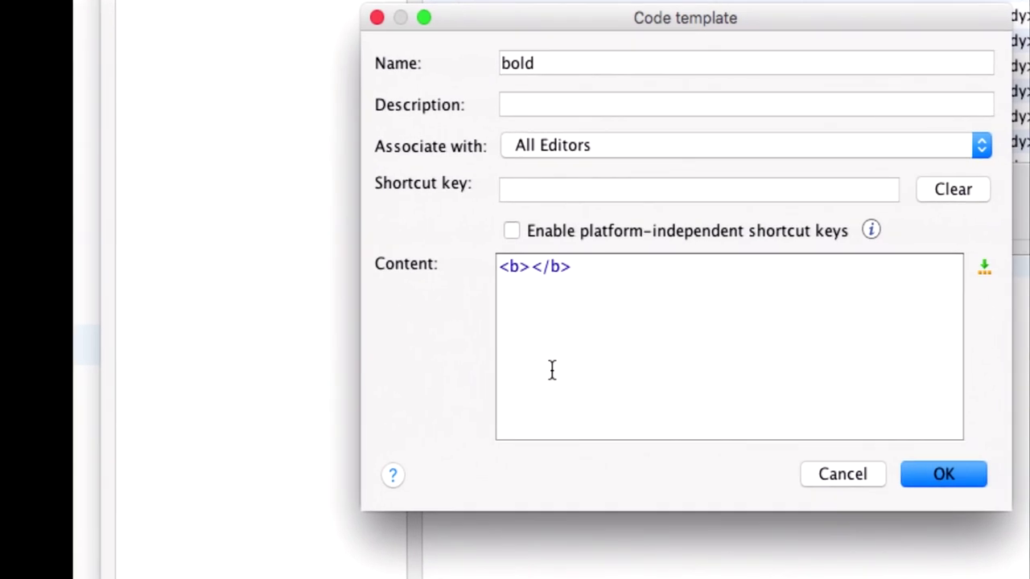
key(super+v)
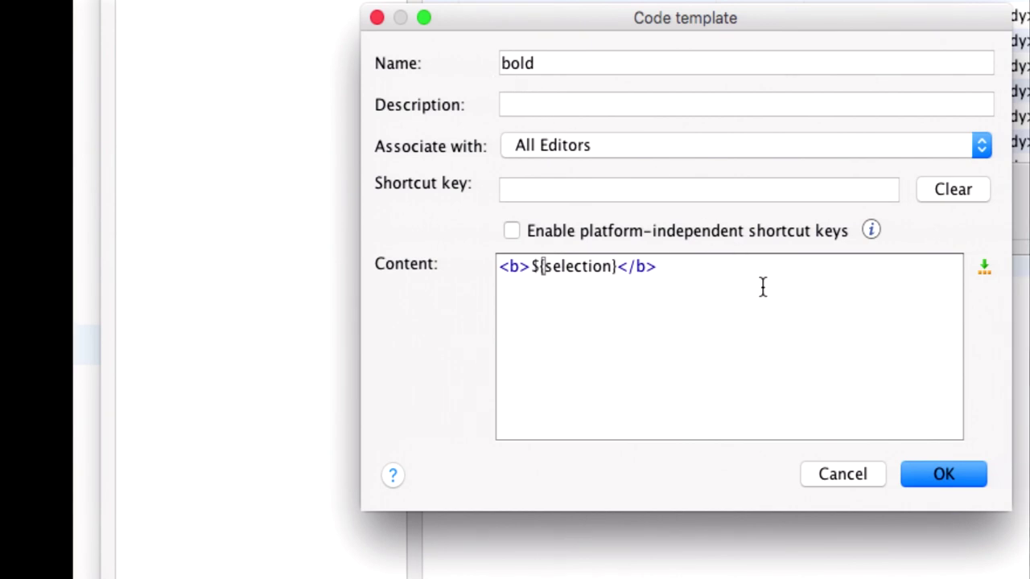
click(947, 478)
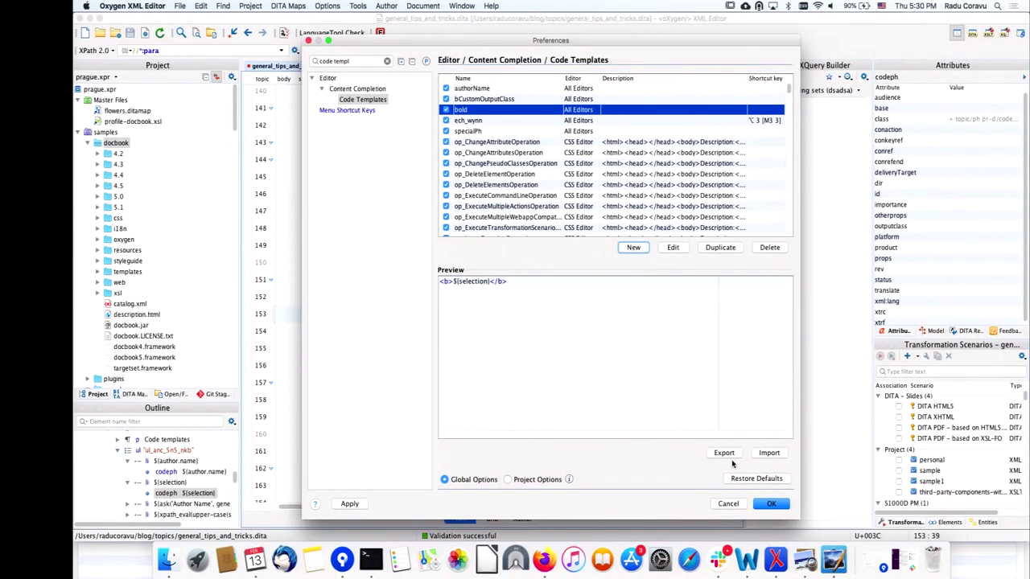
click(771, 503)
Step: Wrap the word "expanded" in the Editor variables paragraph using the bold code template
drag(546, 262, 603, 262)
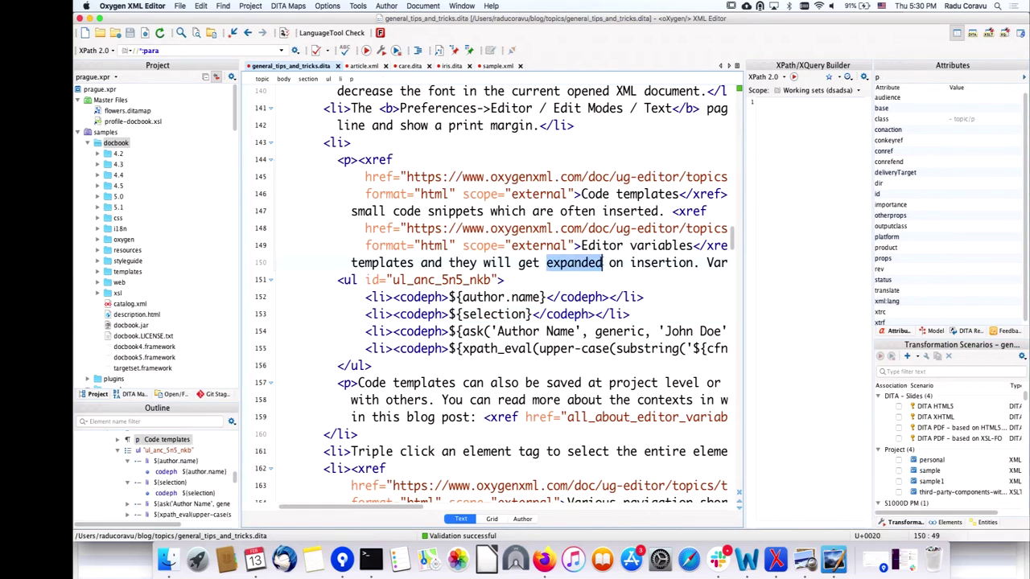
key(super+space)
key(Escape)
key(ctrl+space)
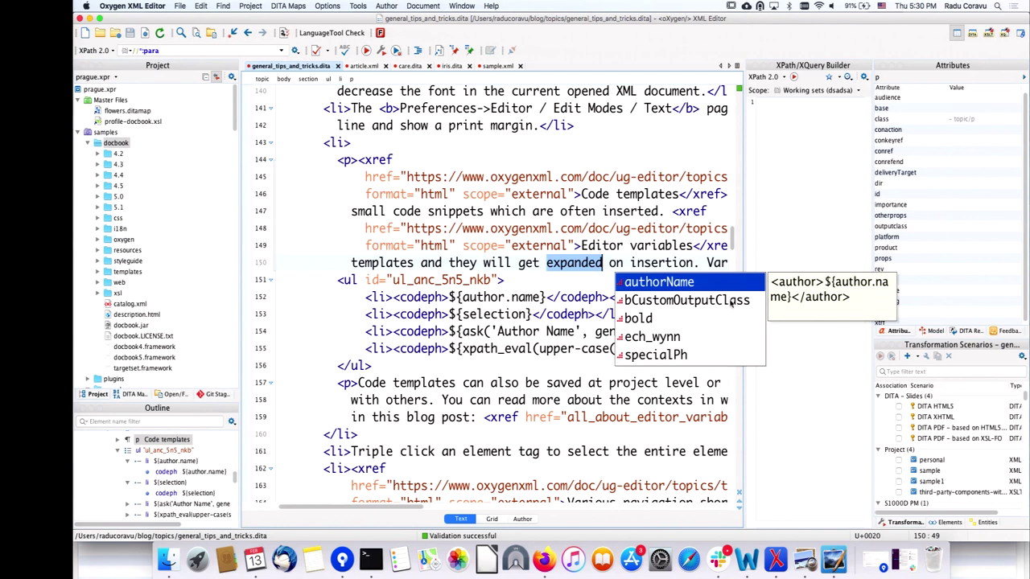
click(649, 319)
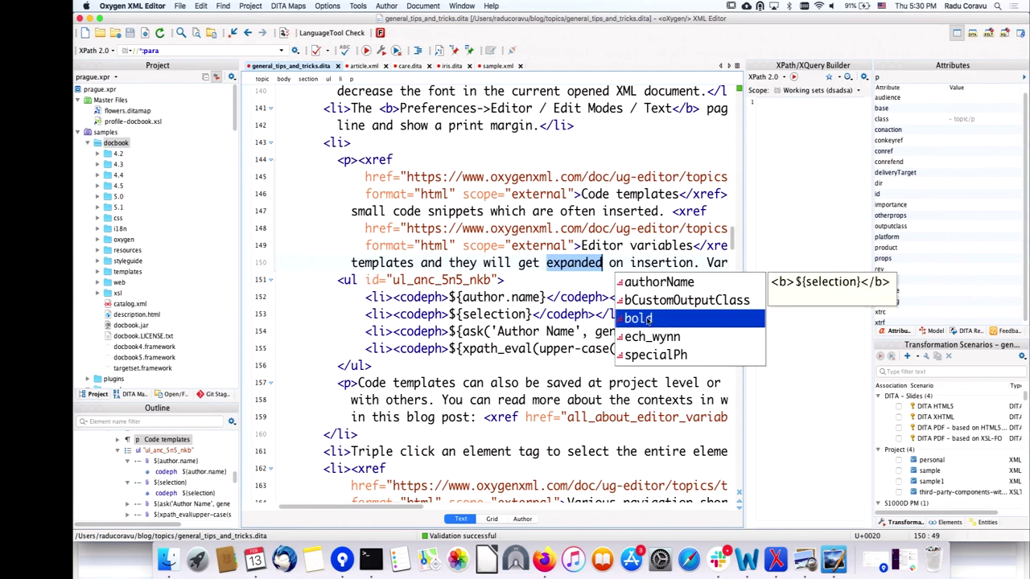
double_click(648, 319)
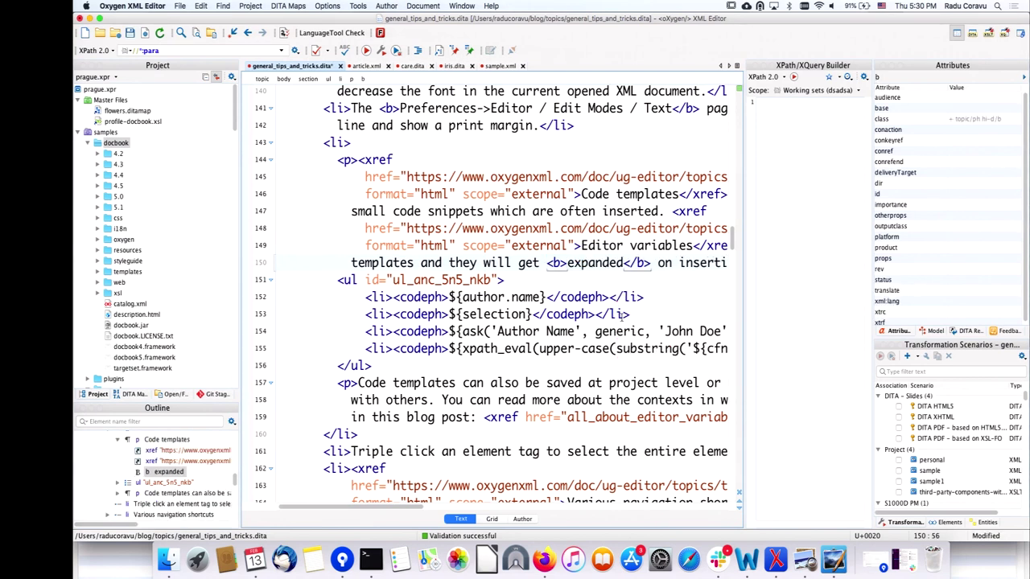
drag(569, 262, 624, 263)
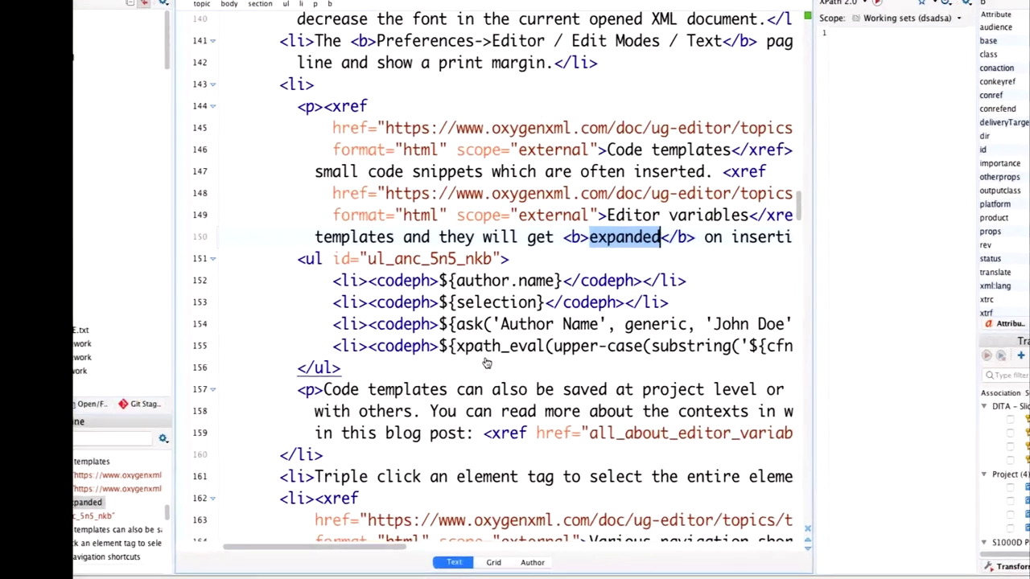
drag(449, 297, 536, 297)
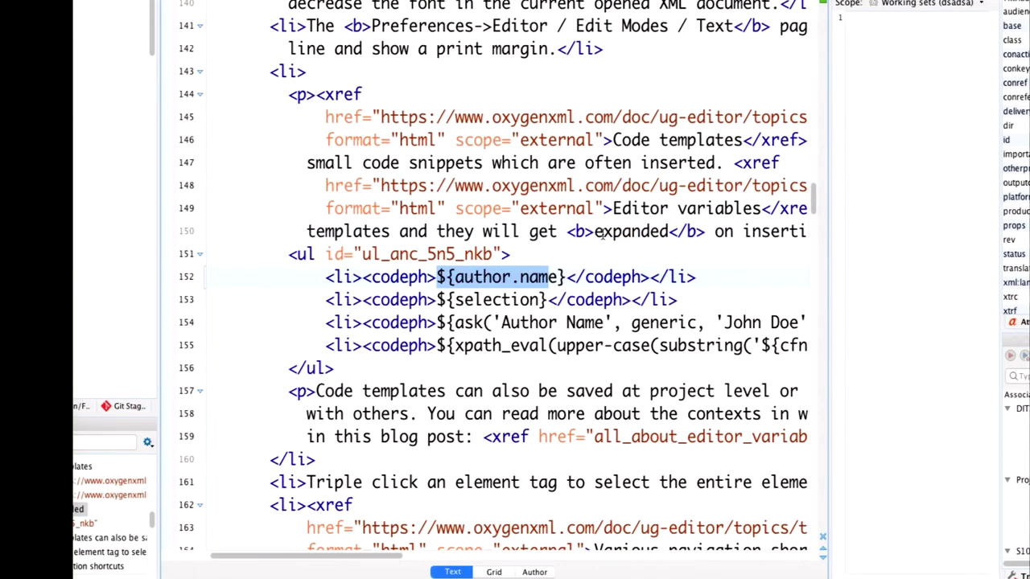
drag(441, 299, 548, 300)
drag(437, 277, 567, 276)
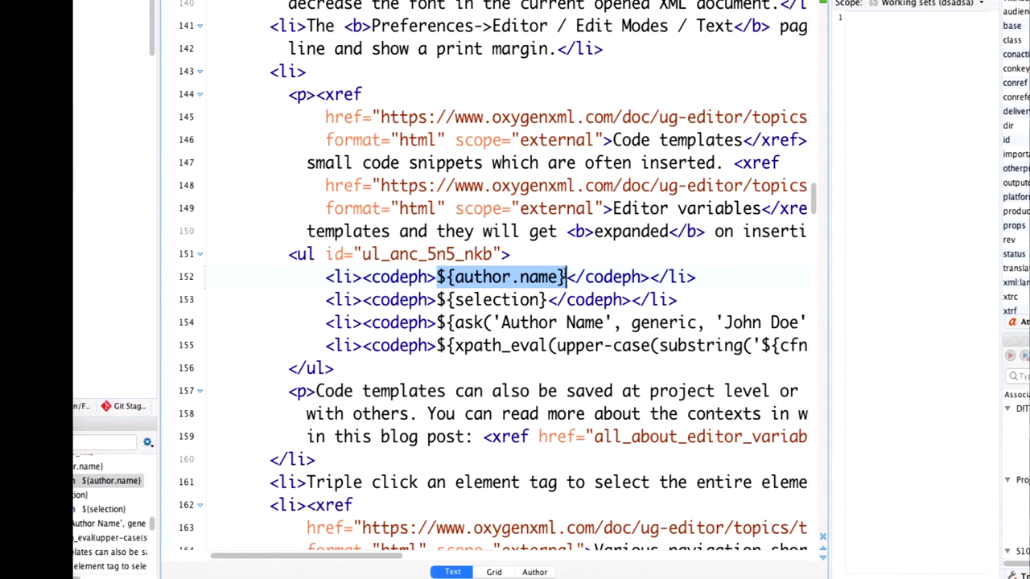
Step: Copy the complete ${ask(...)} editor variable from its list item, without the closing codeph and li tags
click(439, 322)
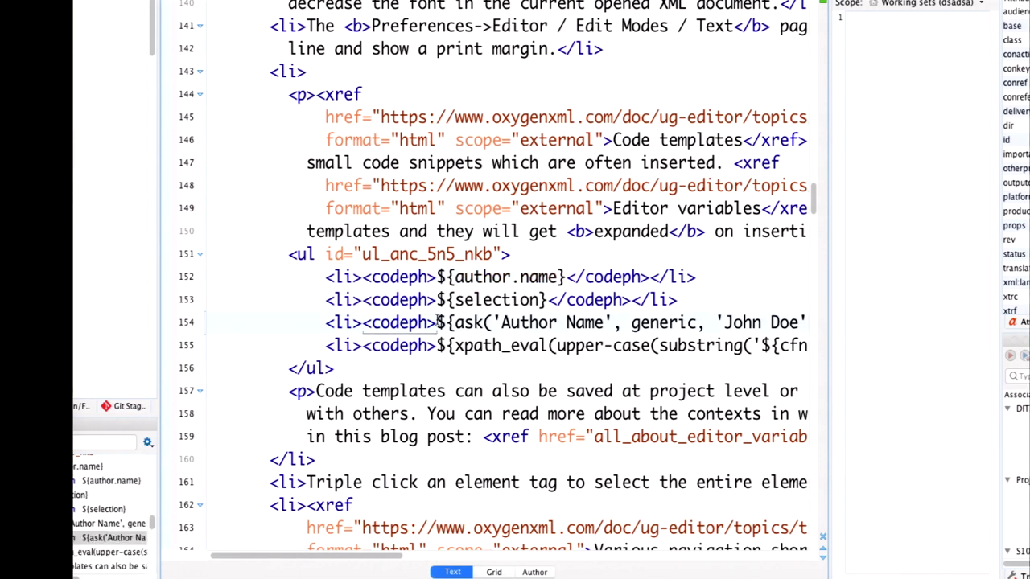
key(shift+End)
key(shift+Left)
key(shift+Left)
key(shift+Left)
key(shift+Left)
key(shift+Left)
key(shift+Left)
key(shift+Left)
key(shift+Left)
key(shift+Left)
key(shift+Left)
key(shift+Left)
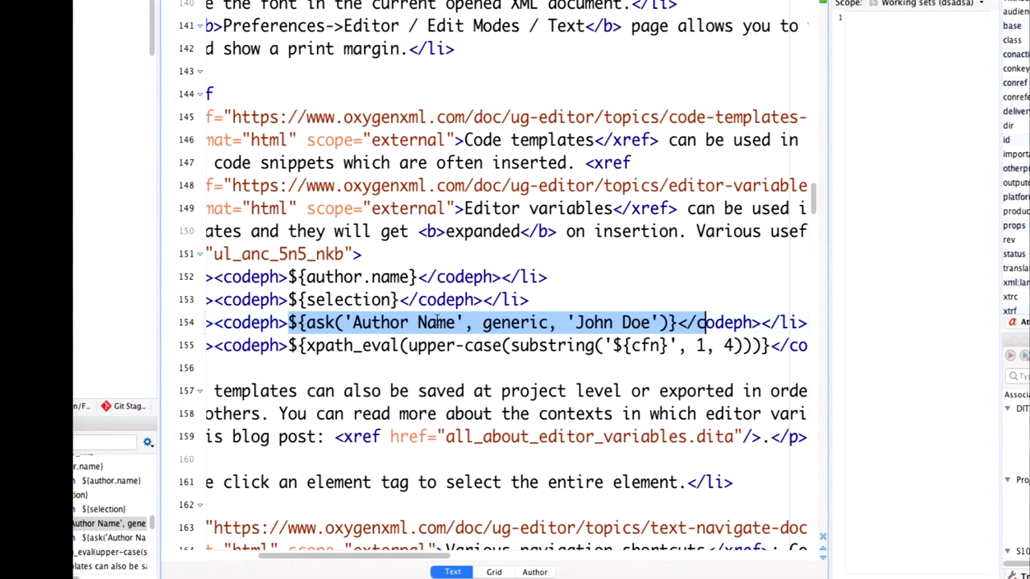
key(shift+Left)
key(shift+Left)
key(shift+Left)
key(super+c)
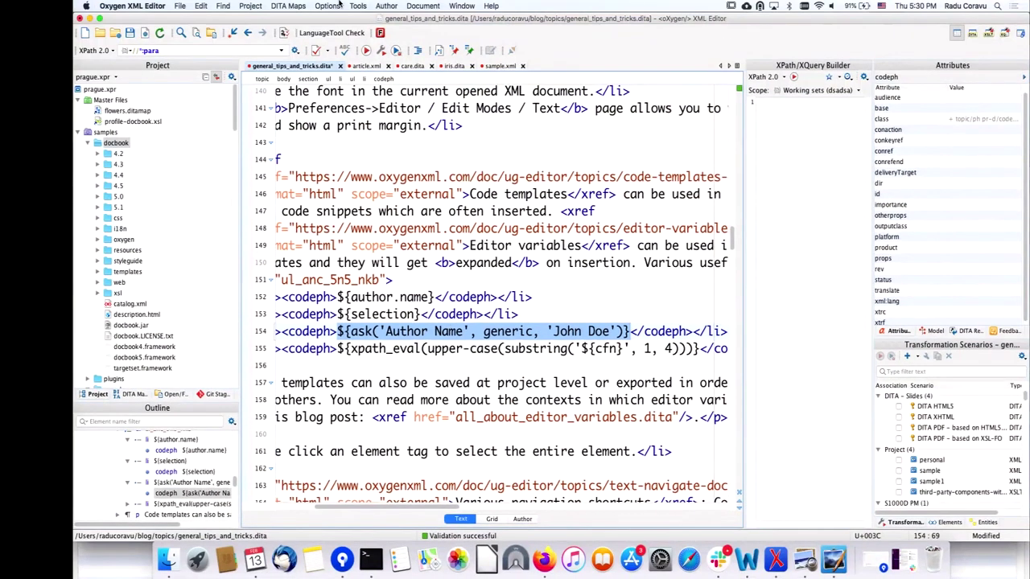
Step: Edit the bold code template in the preferences, adding an id attribute to its b tag with the copied ask variable as value
click(340, 4)
click(330, 19)
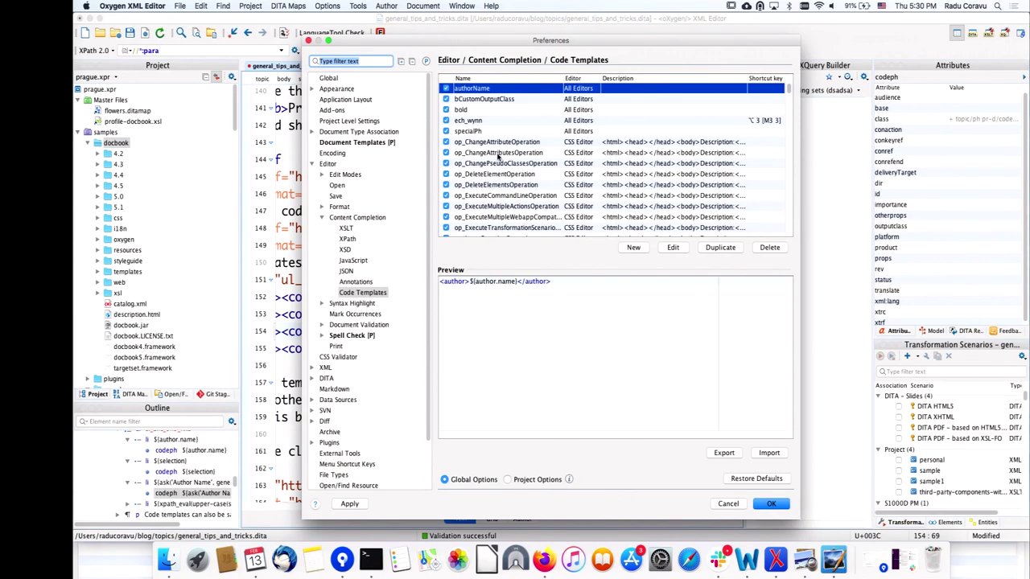
double_click(497, 109)
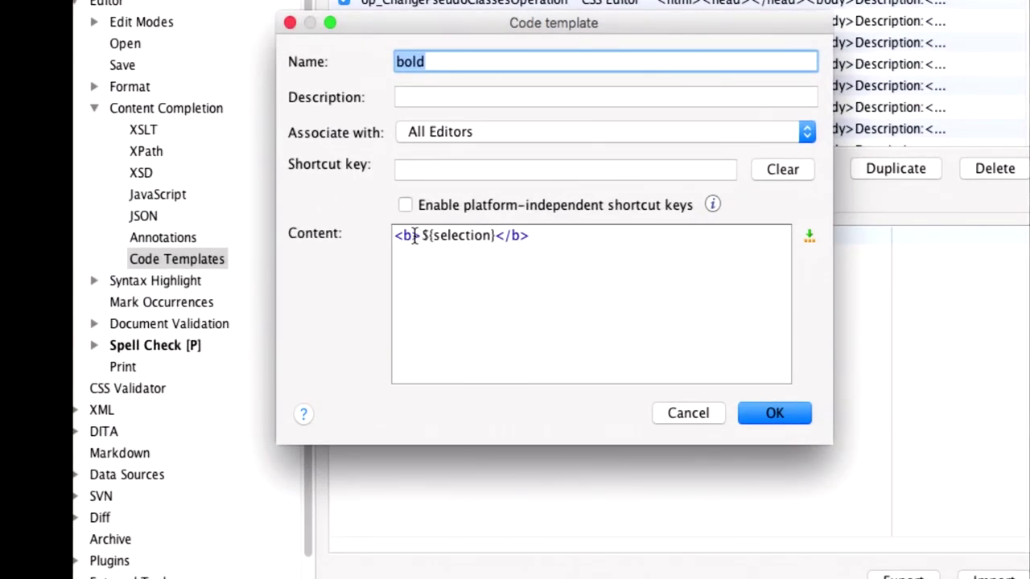
click(479, 281)
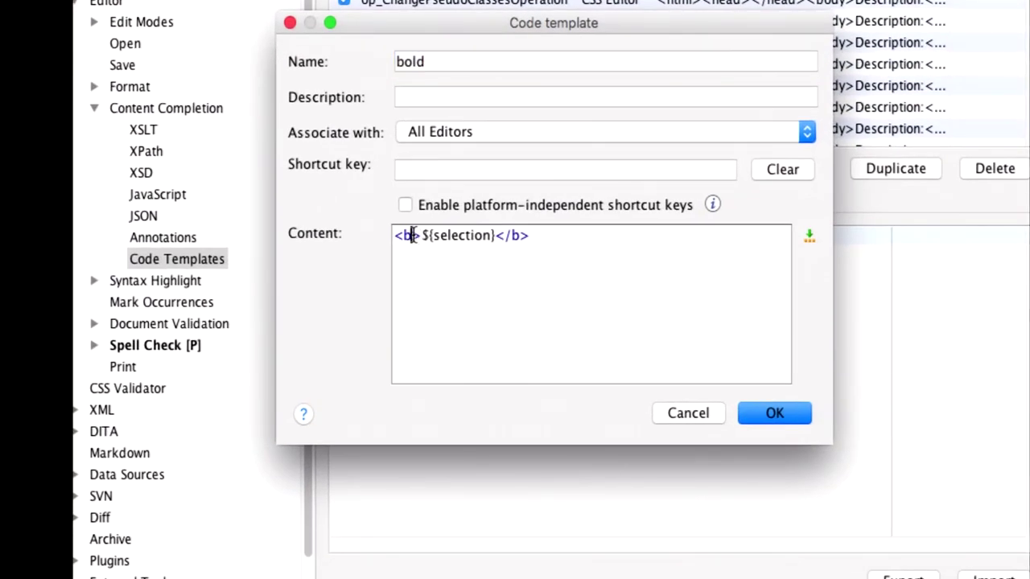
text(id=)
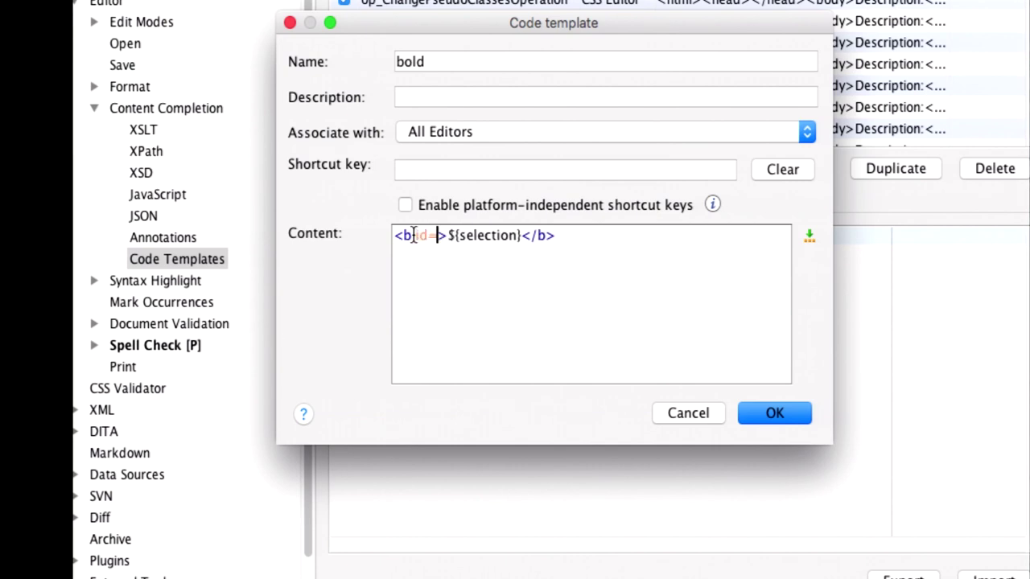
text("")
key(super+v)
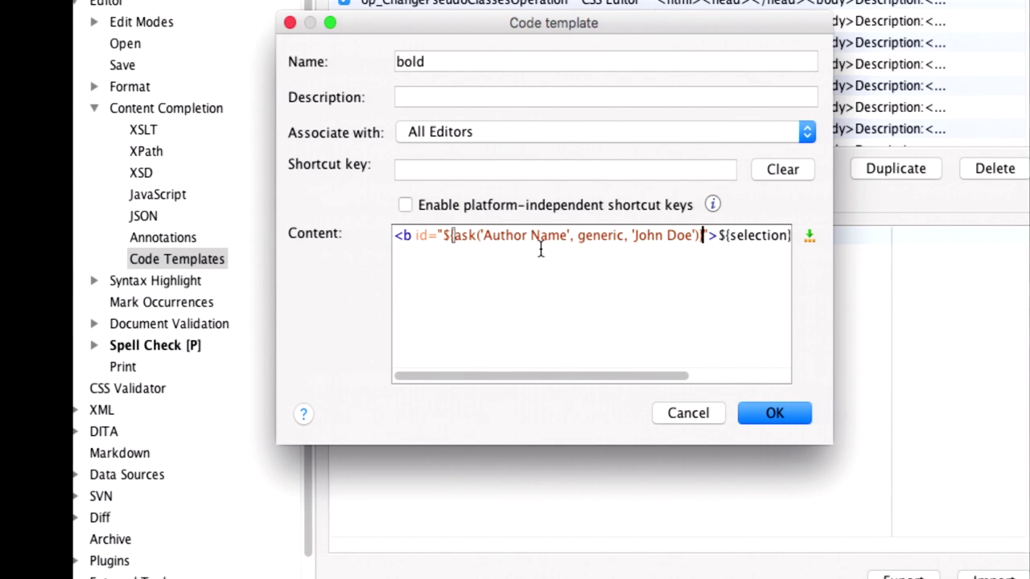
Step: Change the ask variable's prompt text to "Id value" and save the bold code template
drag(483, 235, 567, 233)
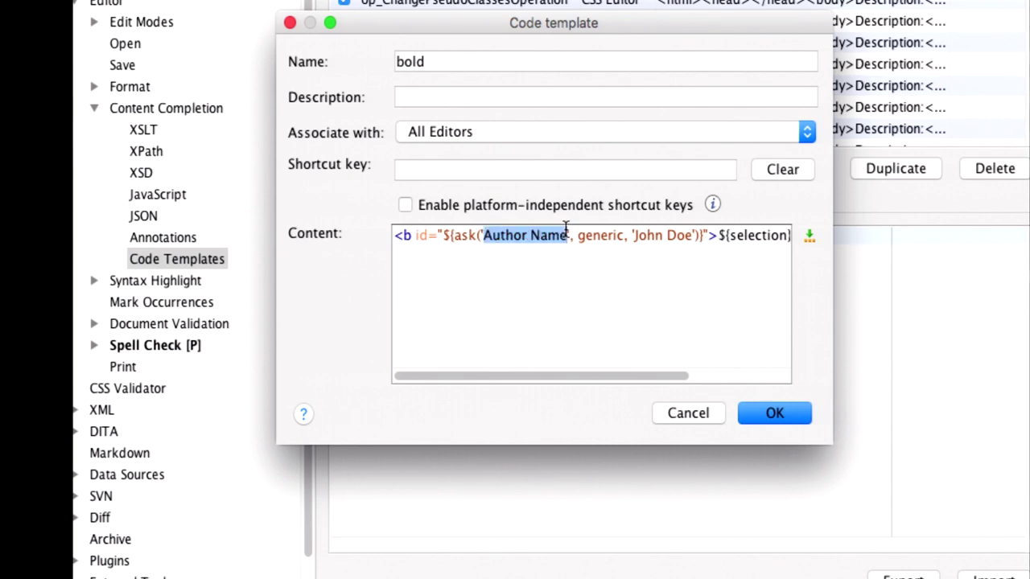
text(Id value)
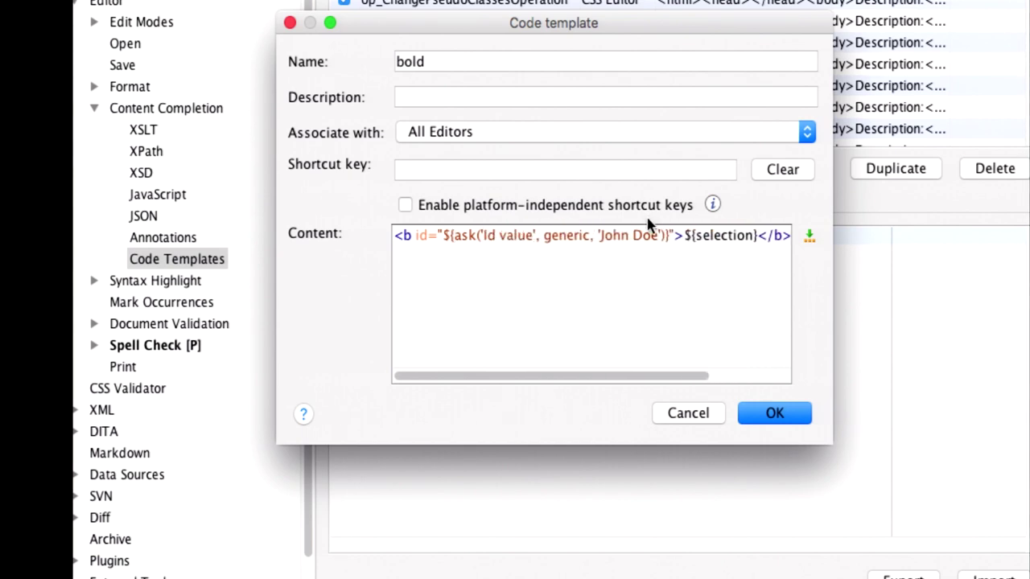
click(792, 413)
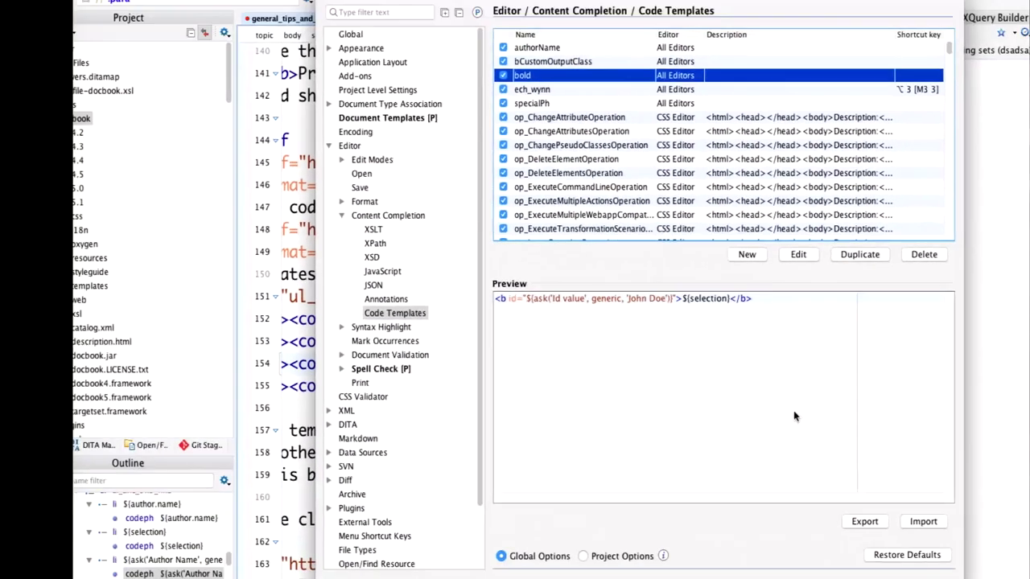
Step: Wrap the word "insertion" in the Editor variables paragraph using the bold code template, entering "idValueFilled" as the id value
key(Return)
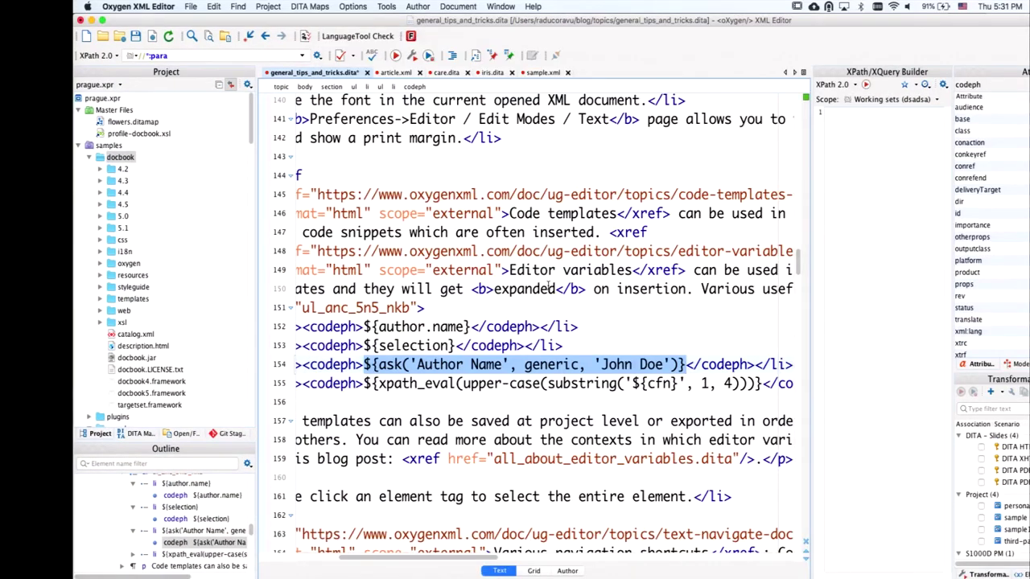
double_click(651, 289)
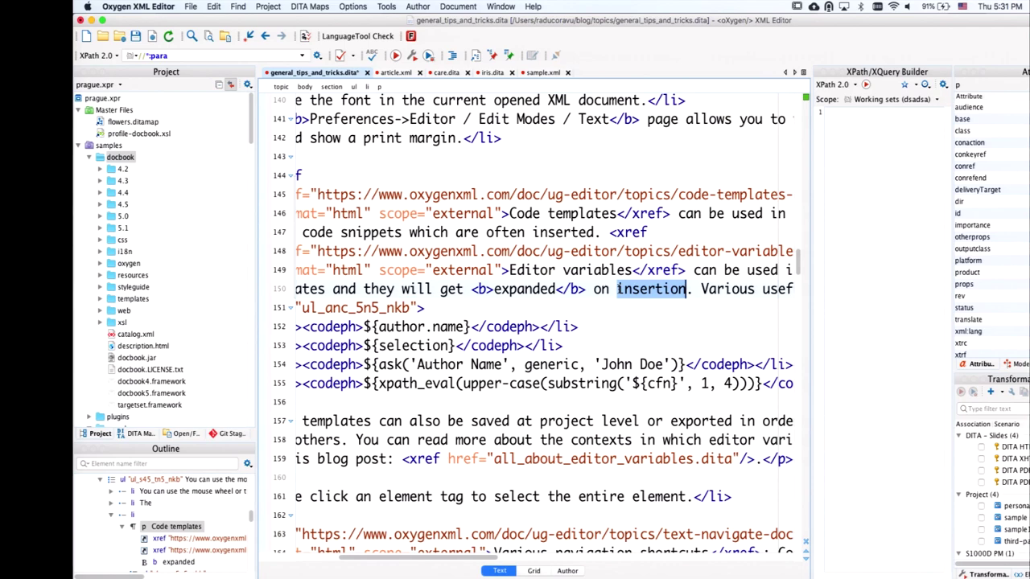
key(ctrl+shift+space)
key(Return)
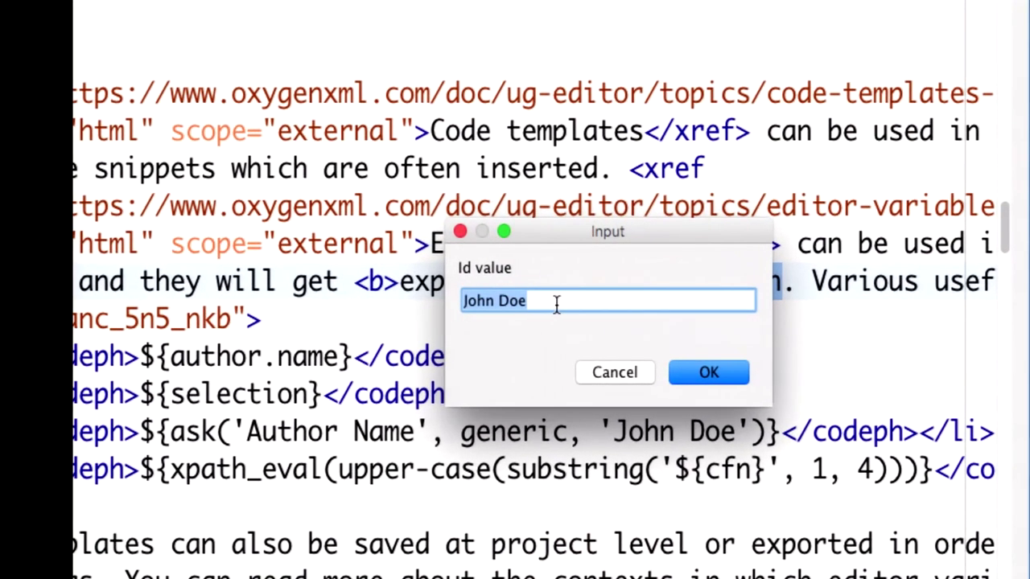
click(573, 301)
triple_click(557, 306)
text(idVAl)
key(BackSpace)
key(BackSpace)
text(alueFilled)
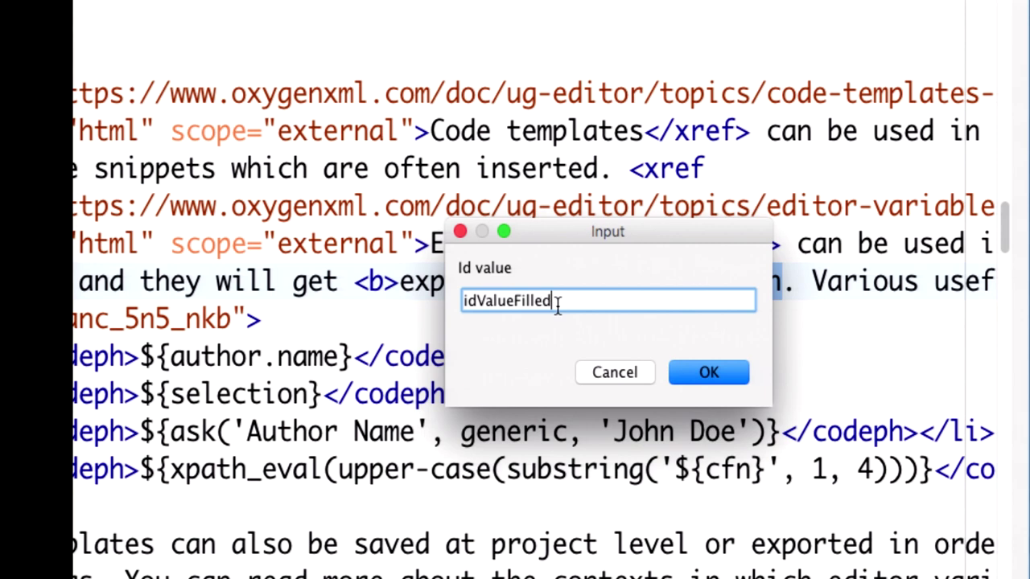
click(680, 375)
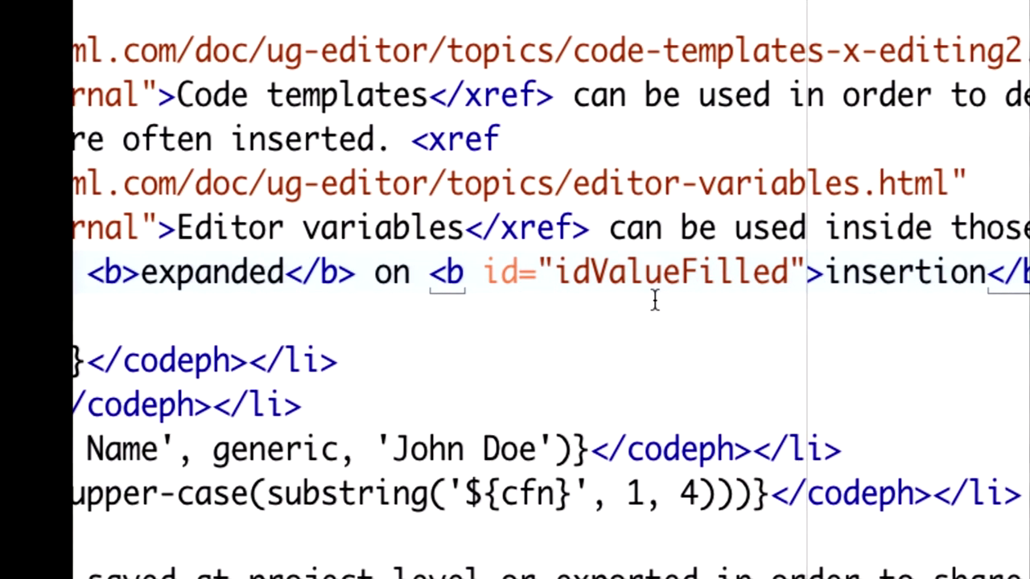
double_click(662, 272)
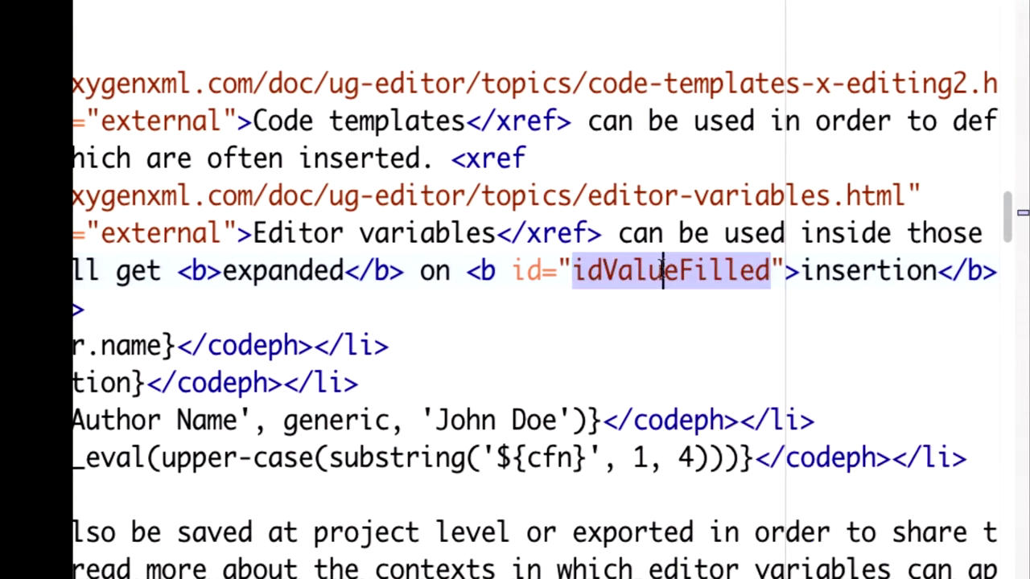
Step: Undo the bold wrapping of the words "insertion" and "expanded"
key(super+z)
key(super+z)
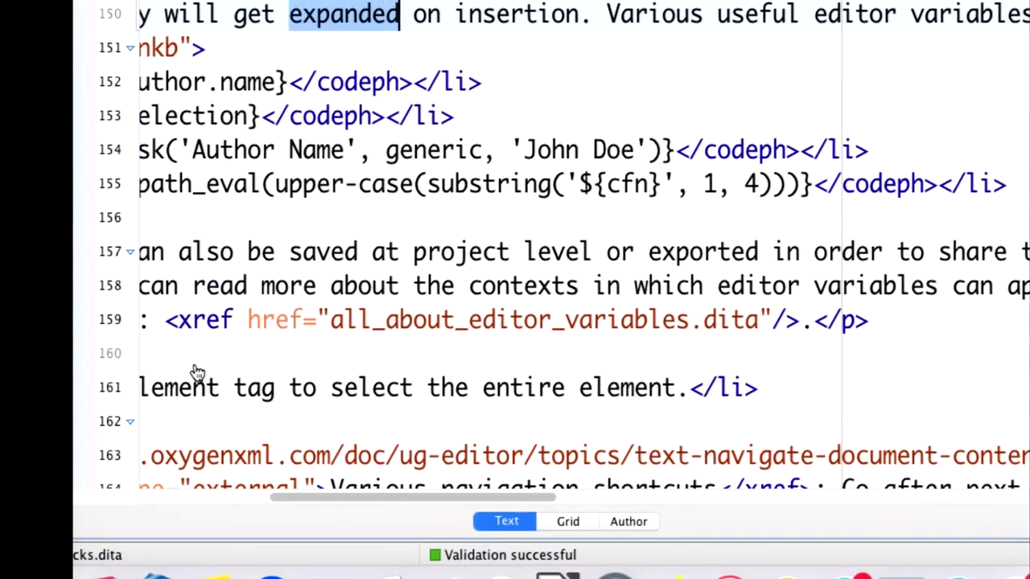
Step: Examine the ${xpath_eval(...)} editor variable in the list, highlighting its xpath_eval name, the upper-case function and the substring arguments
scroll(277, 214, up, 4)
scroll(278, 214, left, 3)
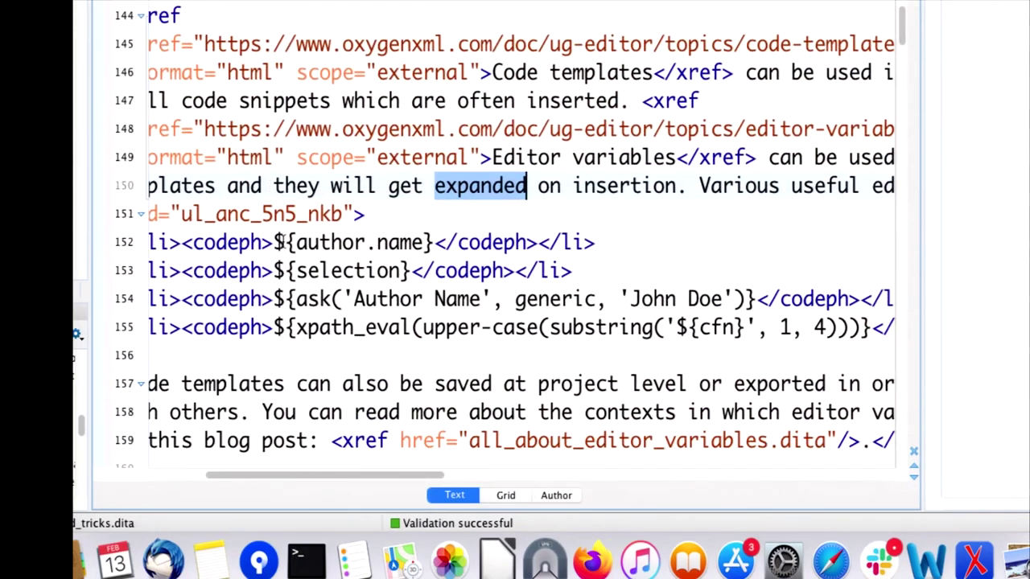
click(274, 327)
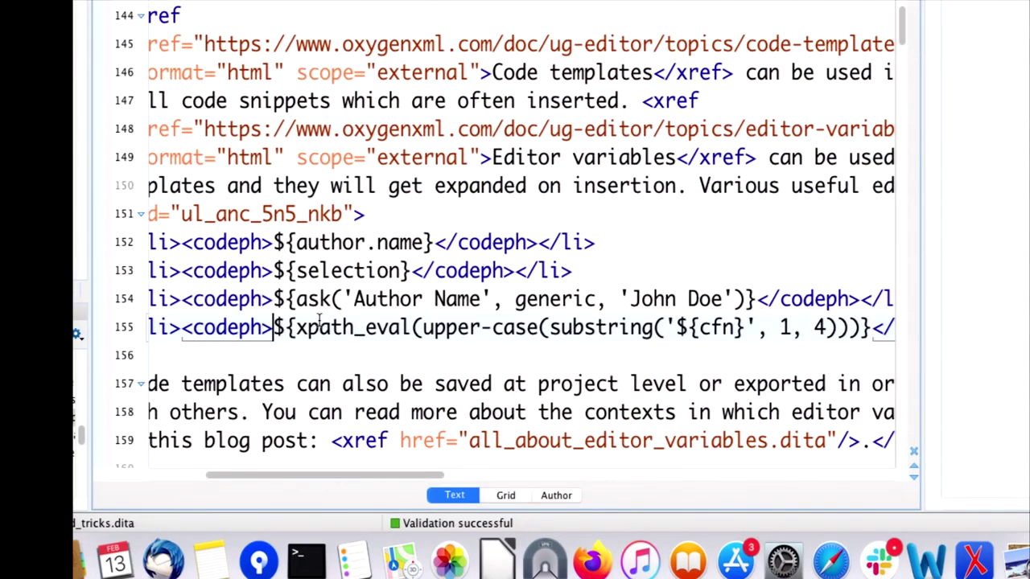
drag(297, 327, 414, 327)
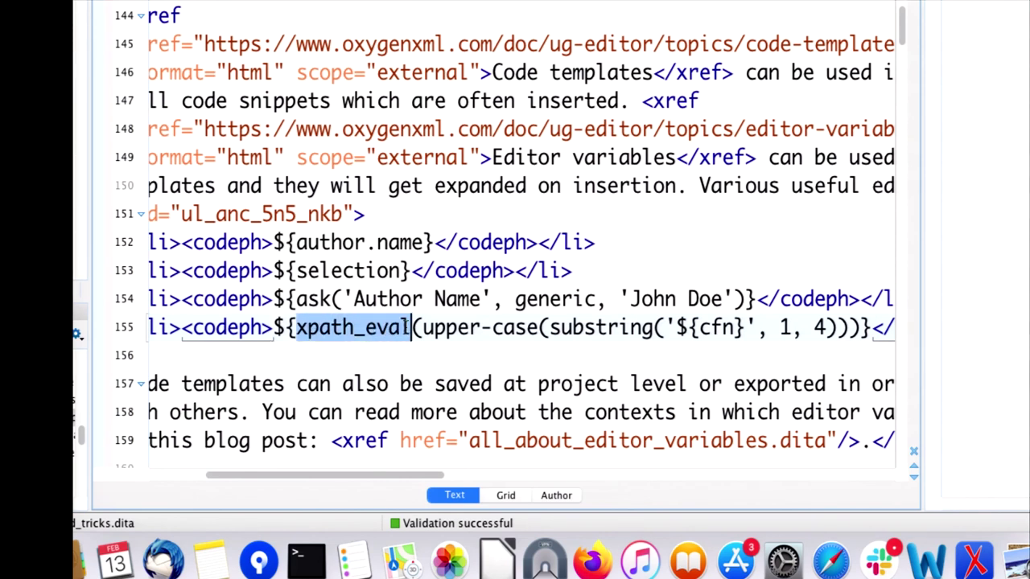
click(275, 326)
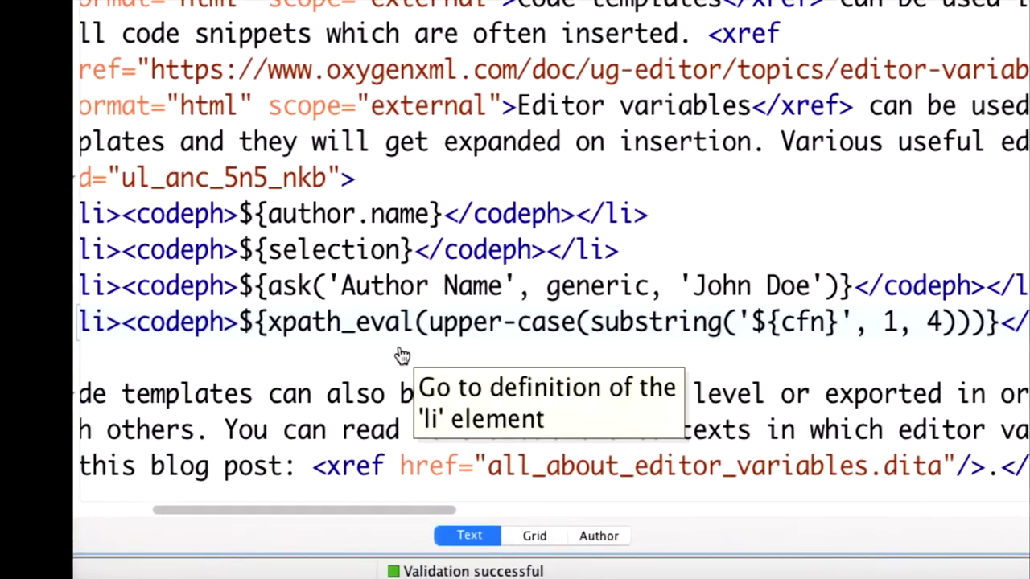
drag(310, 321, 579, 322)
key(shift+Right)
key(Right)
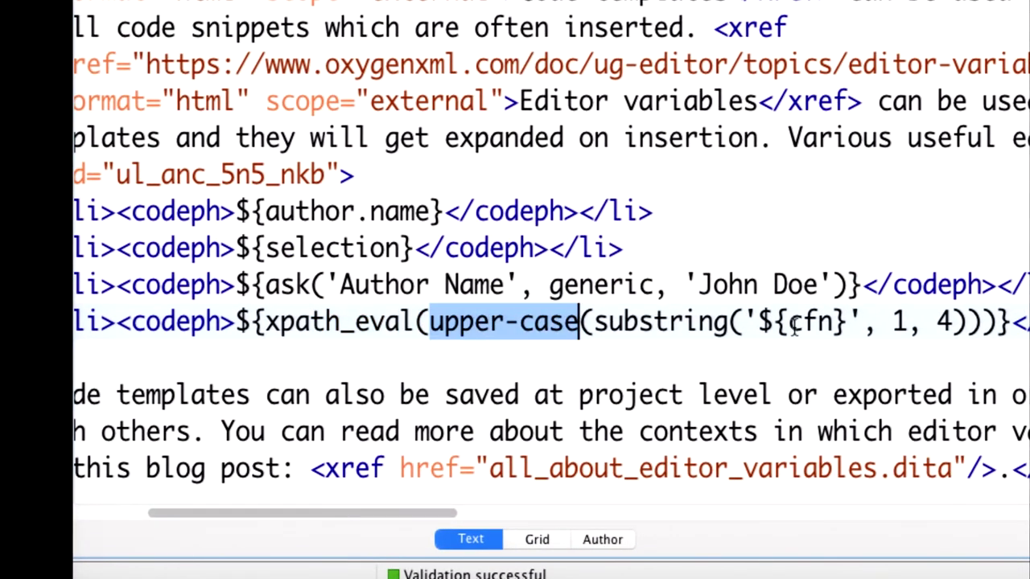
drag(758, 320, 950, 316)
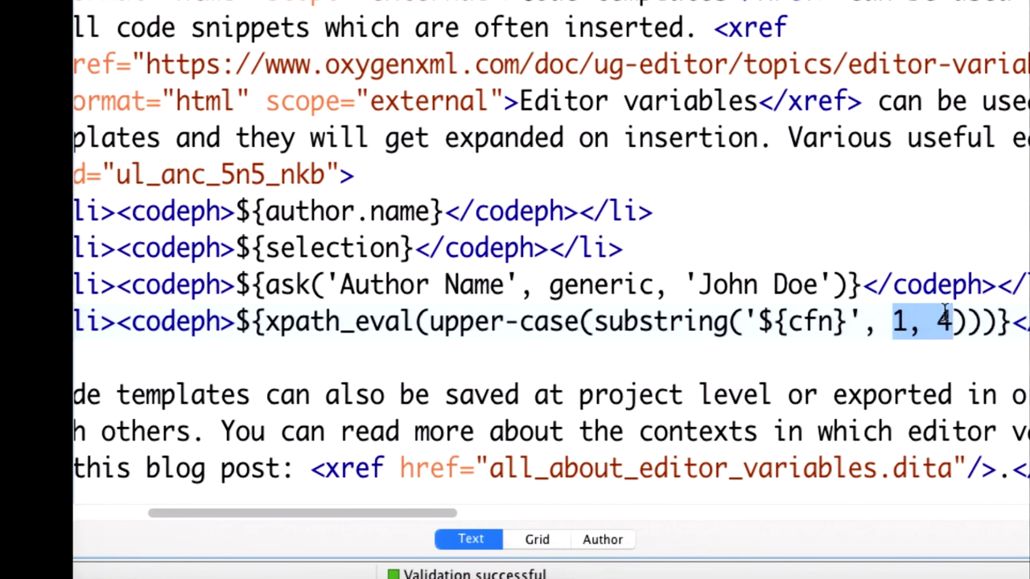
drag(251, 321, 415, 320)
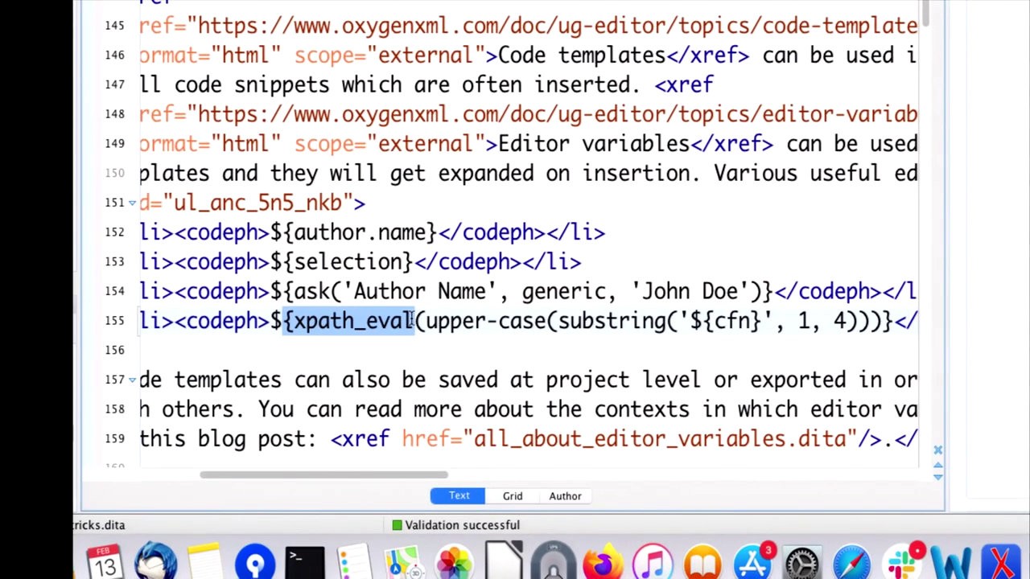
Step: Store the Code Templates preferences page at project level by switching it to Project Options, and accept the preferences
scroll(413, 320, left, 5)
scroll(414, 320, down, 4)
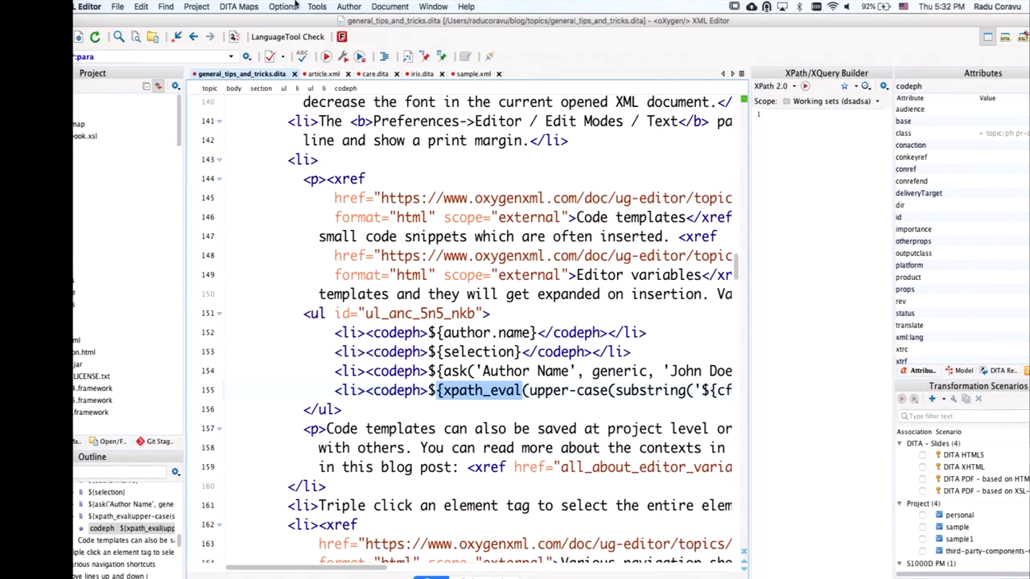
click(281, 7)
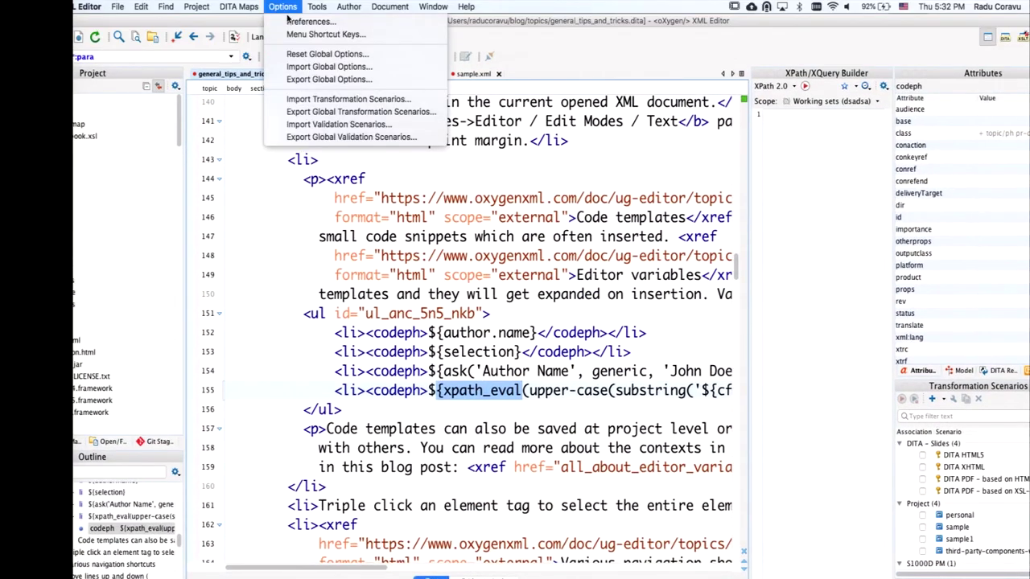
click(307, 21)
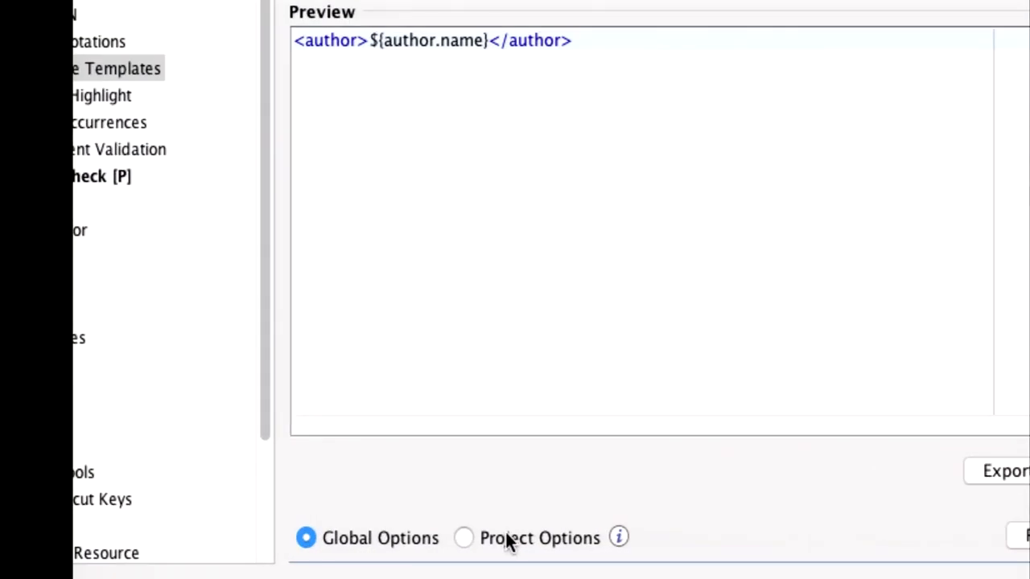
click(504, 537)
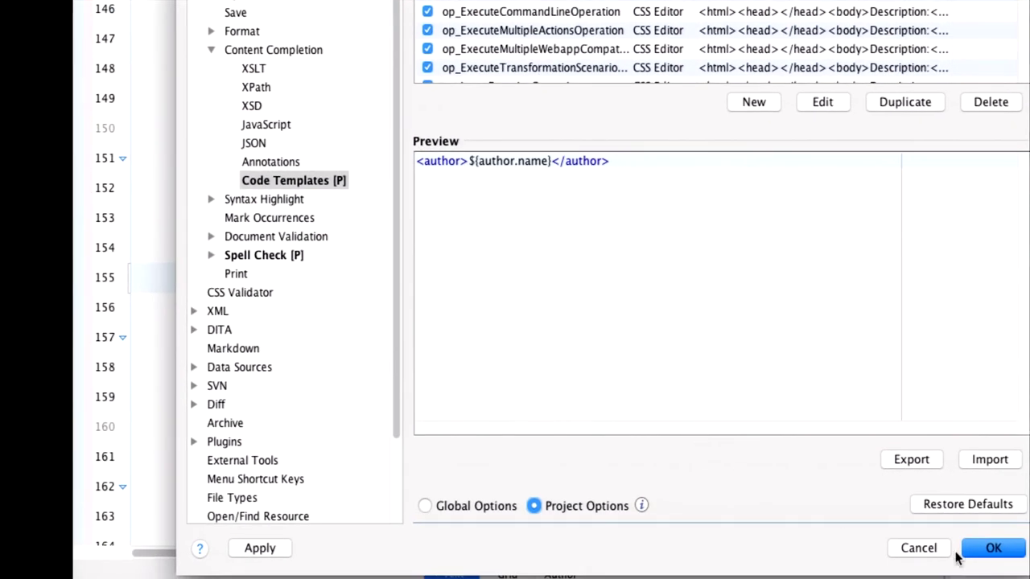
click(995, 548)
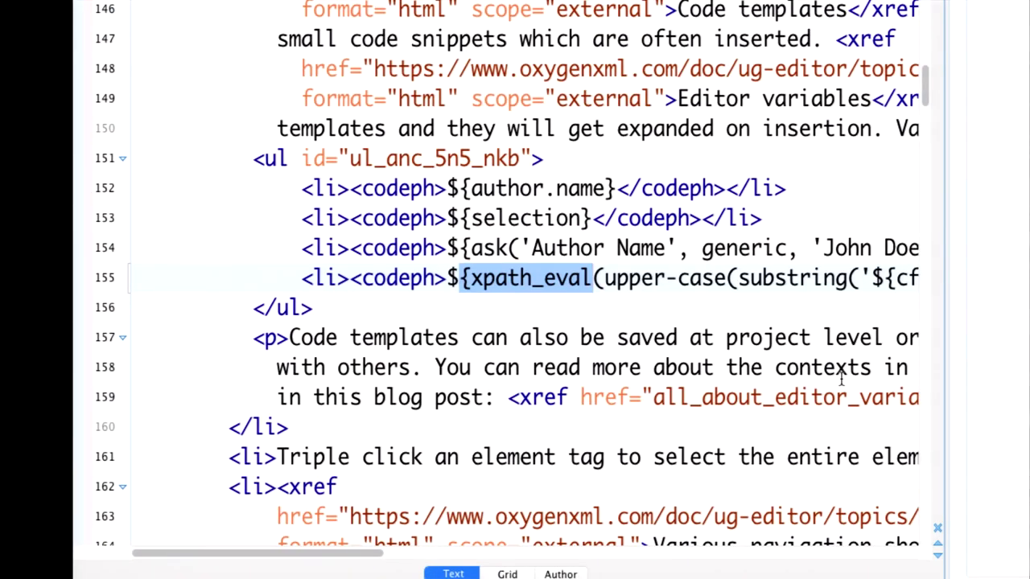
Step: Select the entire li element on line 161, the one ending on line 160, and the line 161 element again
scroll(773, 368, down, 5)
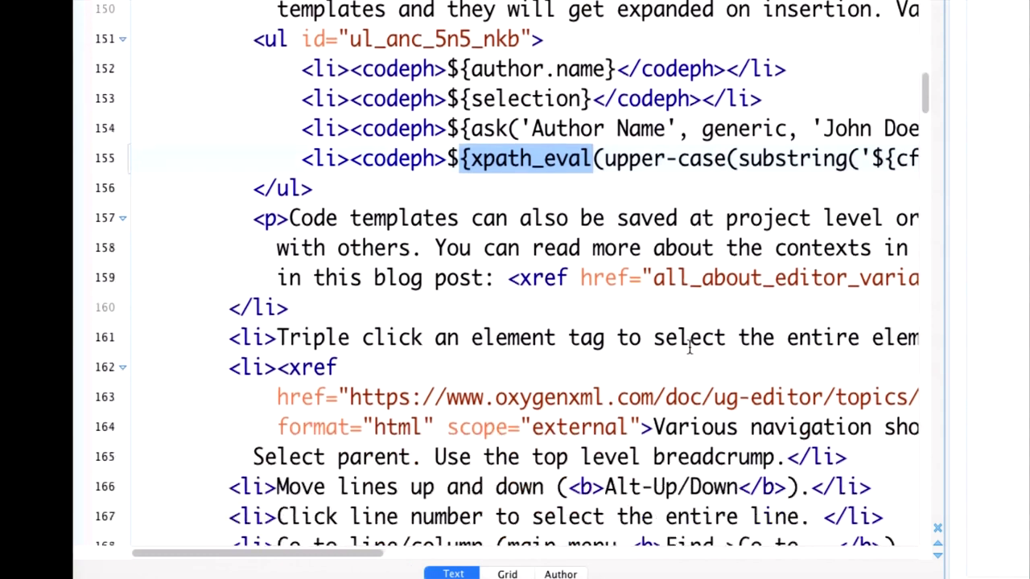
scroll(689, 345, down, 1)
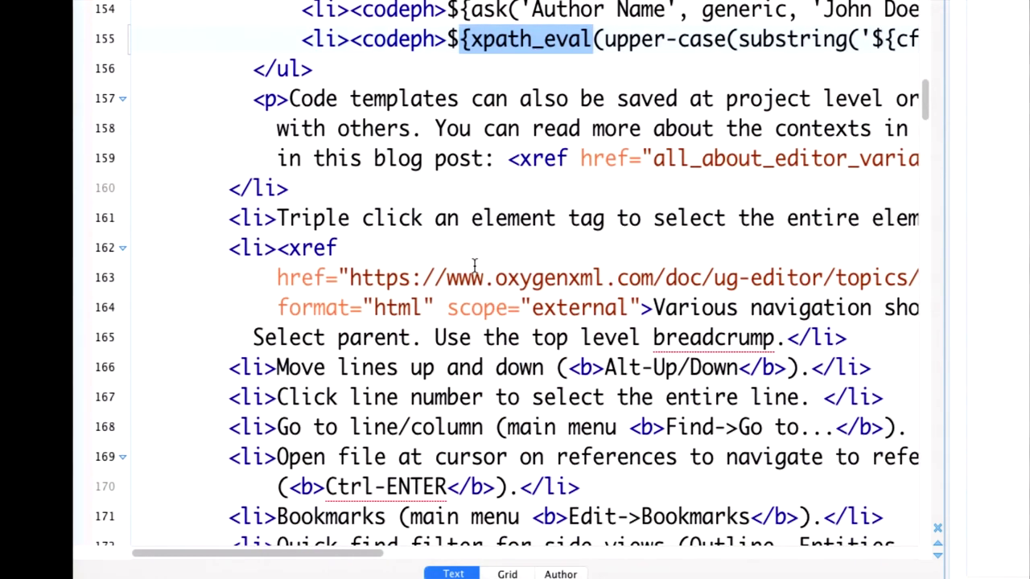
triple_click(249, 217)
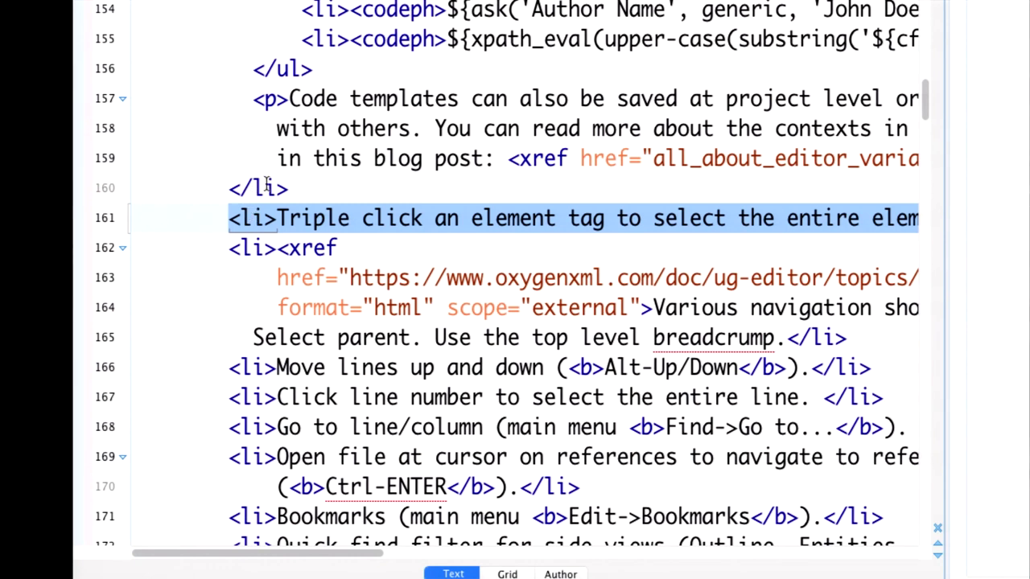
triple_click(266, 187)
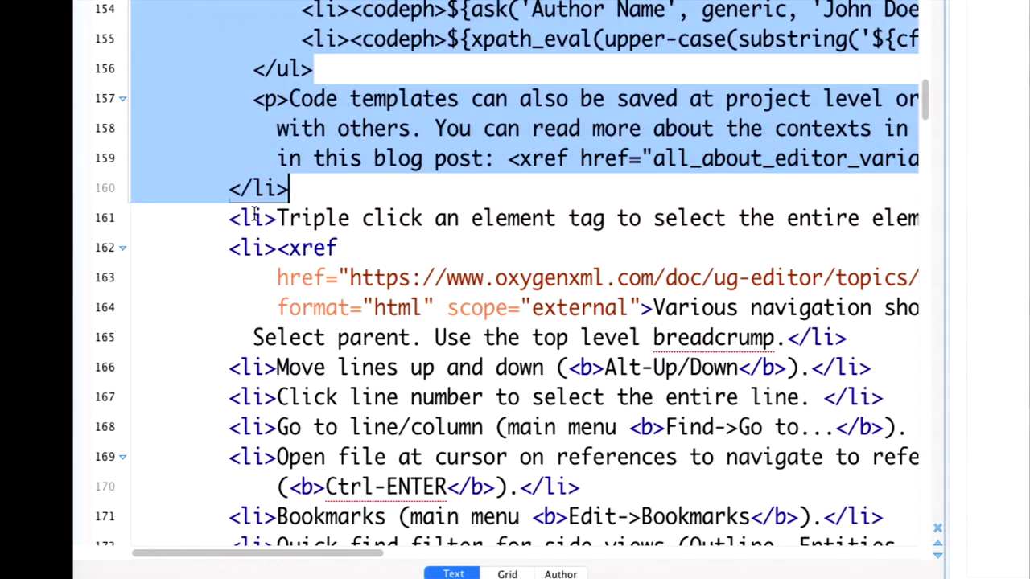
triple_click(251, 218)
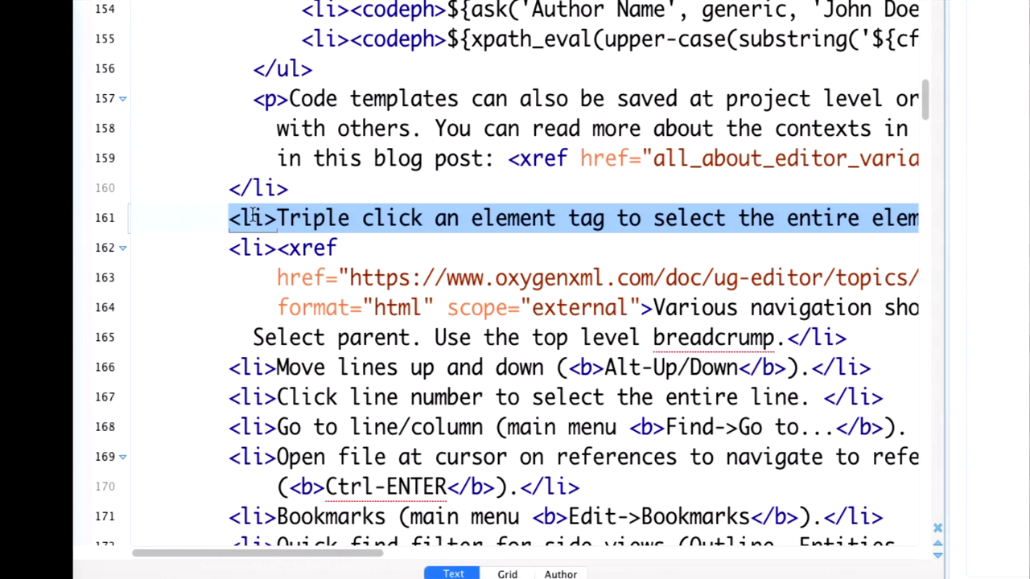
Step: Shift the "Move lines up and down" list item on line 166 down and up several times, ending at its original line
scroll(386, 273, down, 1)
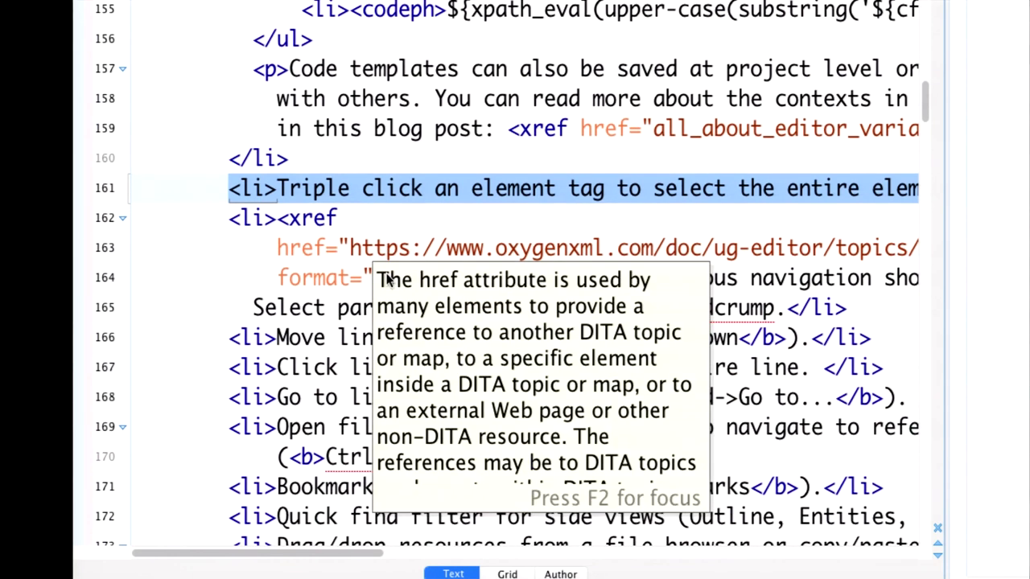
click(326, 310)
click(375, 336)
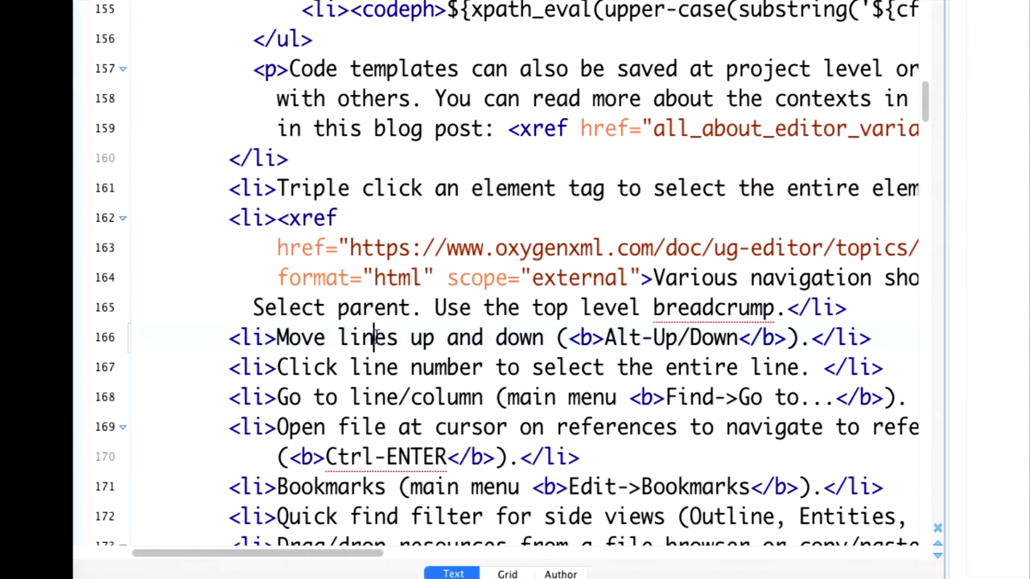
scroll(374, 336, down, 4)
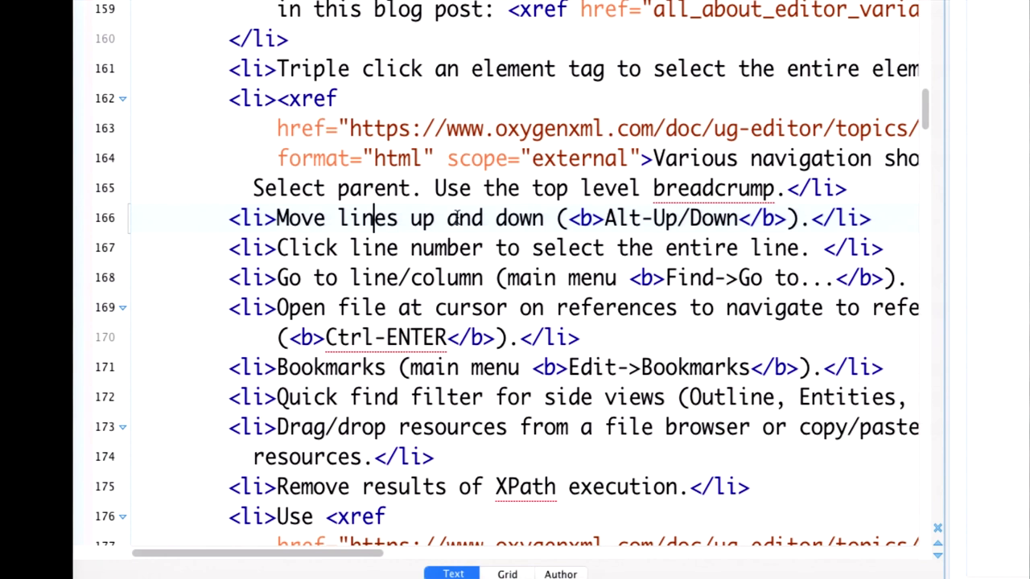
key(alt+Down)
key(alt+Up)
key(alt+Down)
key(alt+Down)
key(alt+Down)
key(alt+Up)
key(alt+Up)
key(alt+Up)
key(alt+Down)
key(alt+Up)
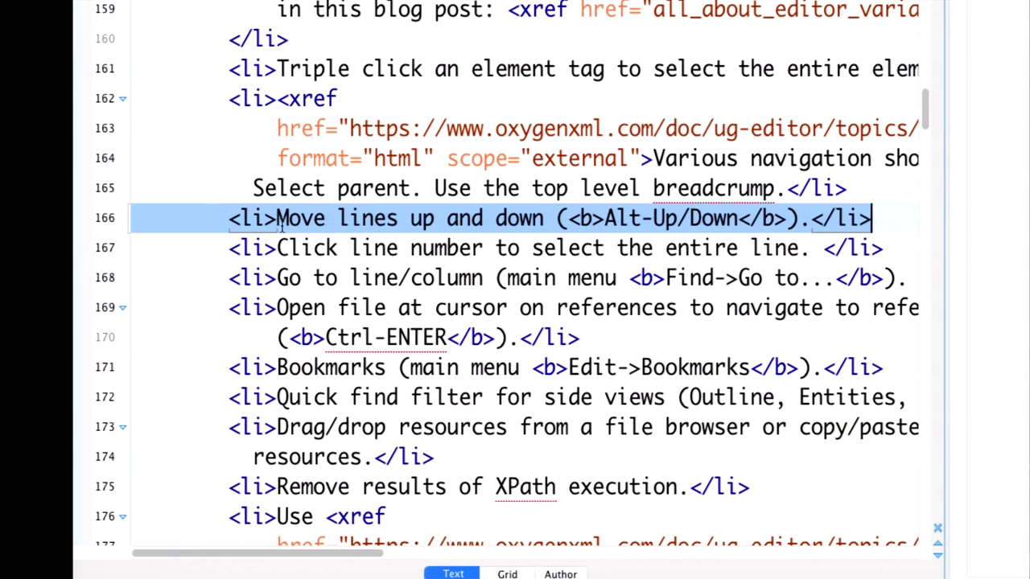
Step: Select entire lines between 165 and 168 one at a time, ending with line 167, and clear the selection
click(107, 247)
click(103, 277)
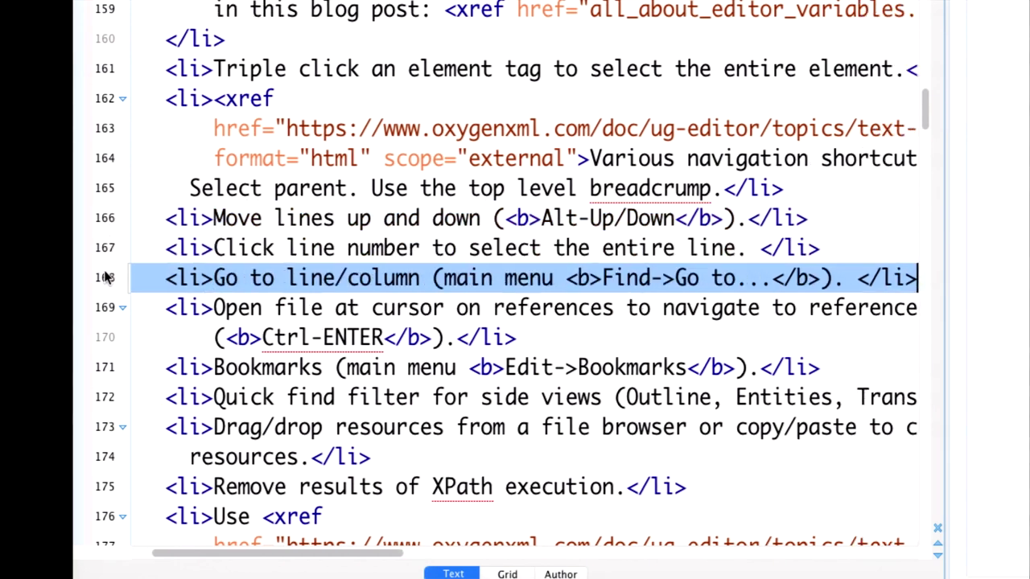
click(104, 218)
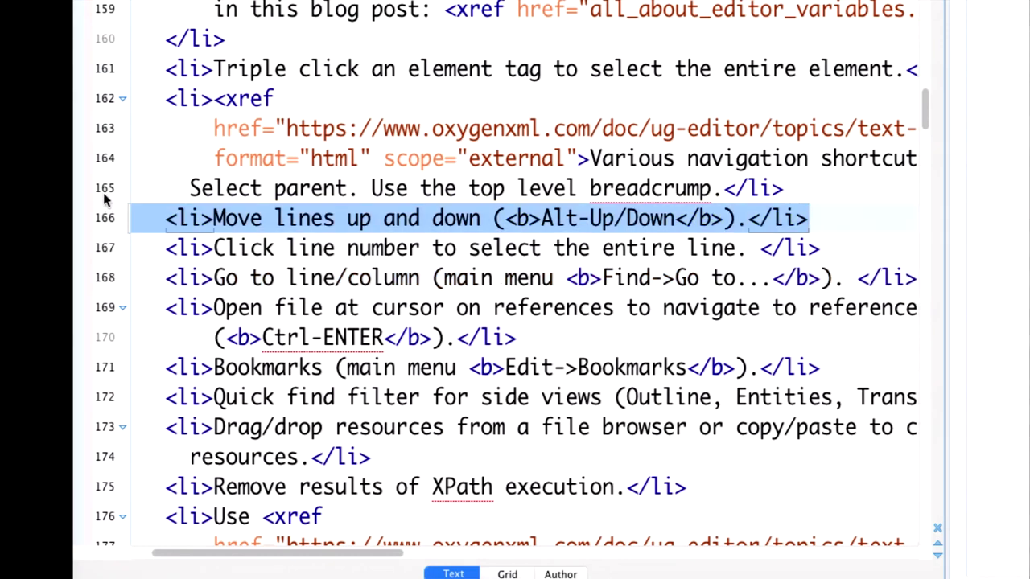
click(104, 190)
click(106, 218)
click(107, 247)
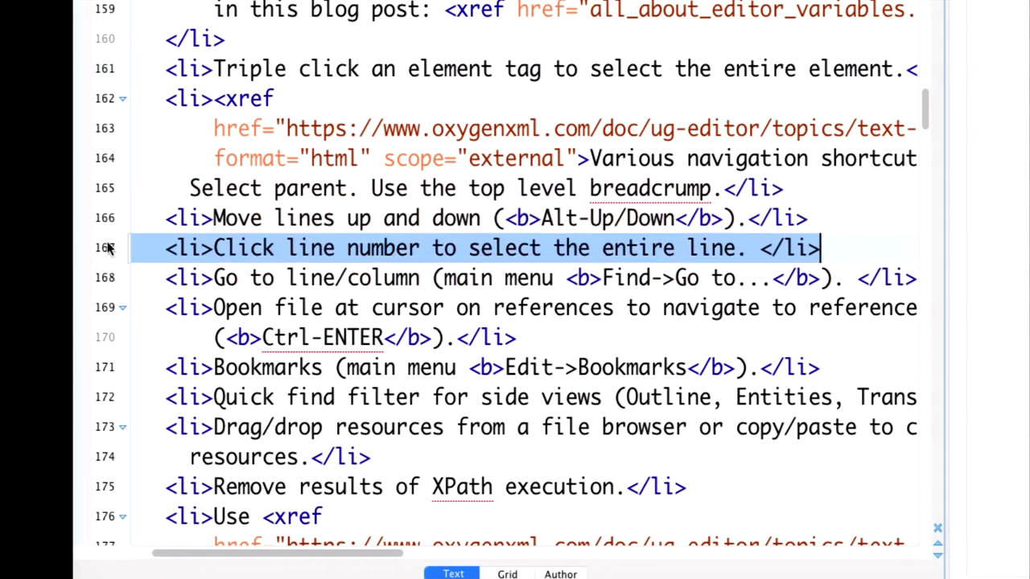
click(347, 238)
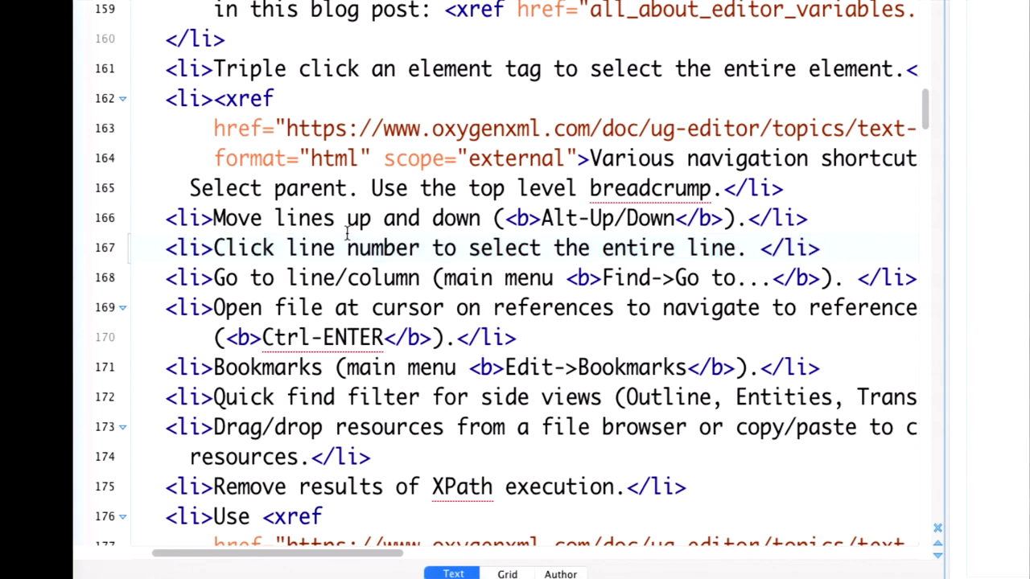
Step: Go to line 166 of the topic by entering its line number in the Go to dialog
click(637, 278)
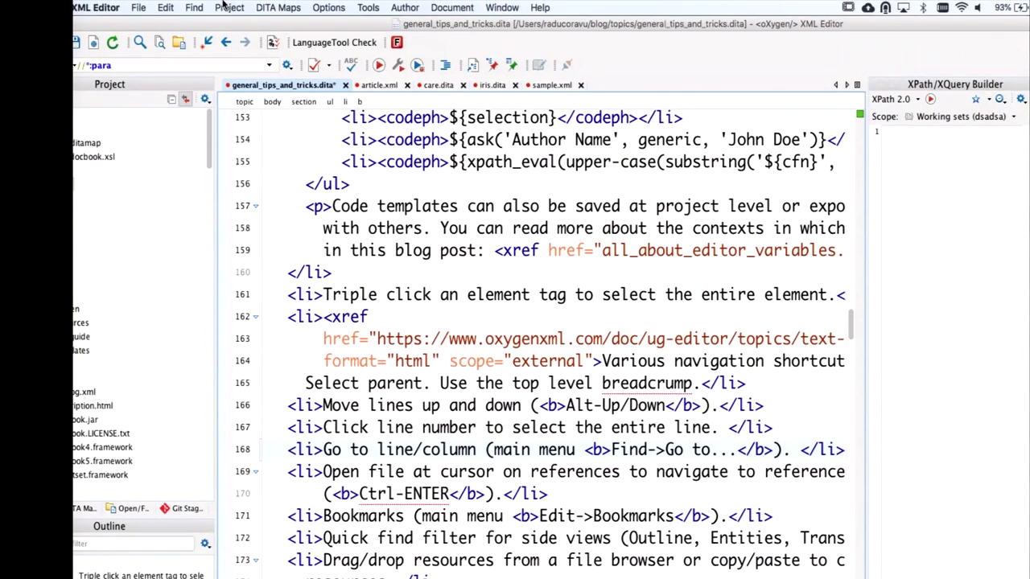
click(201, 8)
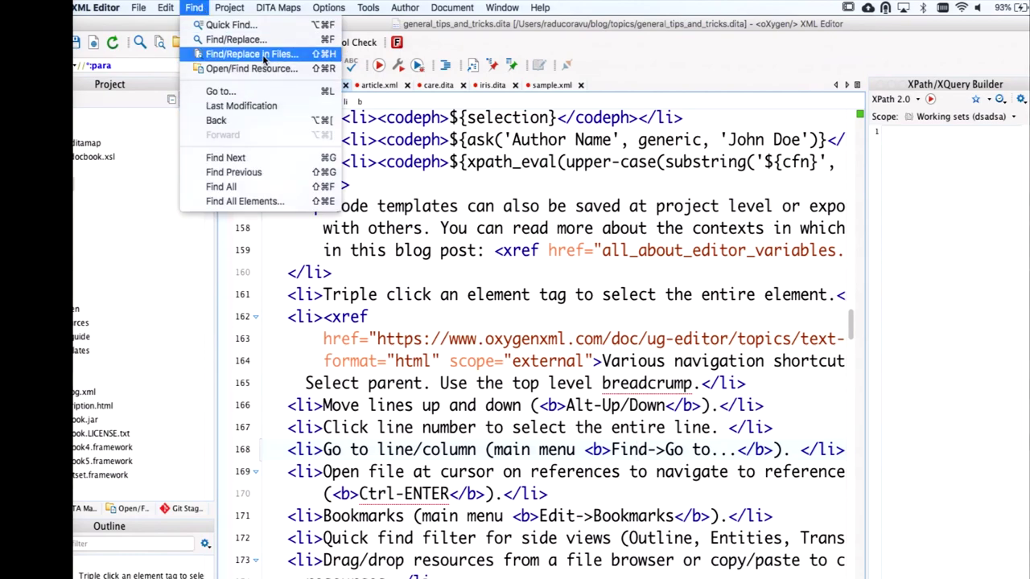
click(253, 94)
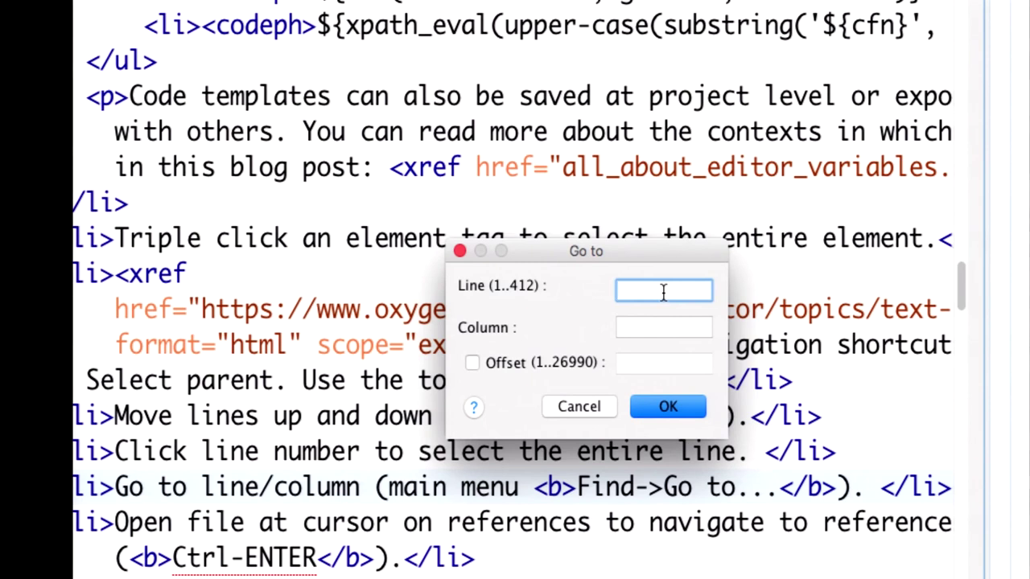
text(166)
click(667, 407)
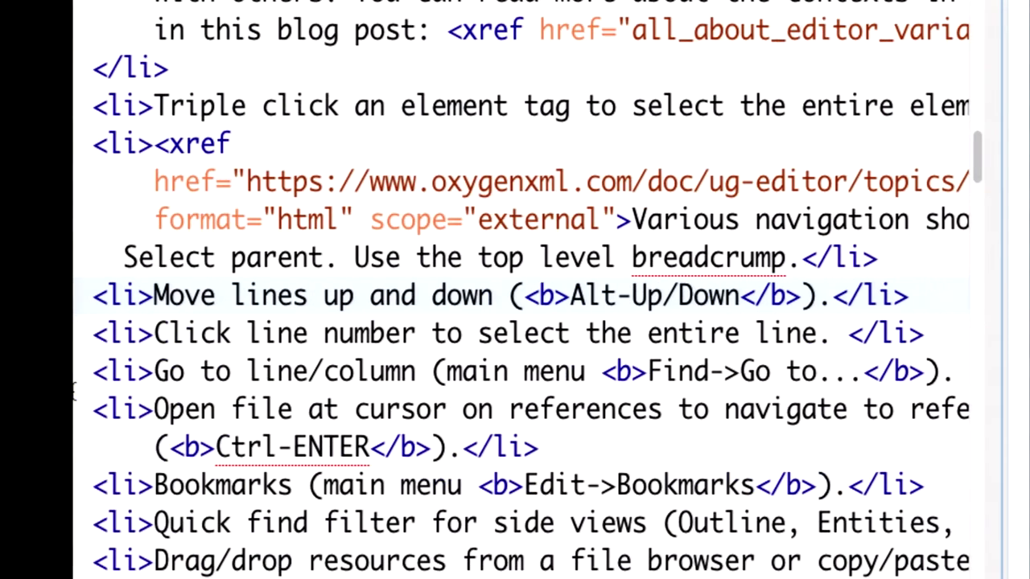
Step: Open the external link referenced by the href attribute on line 163 in the browser
click(648, 173)
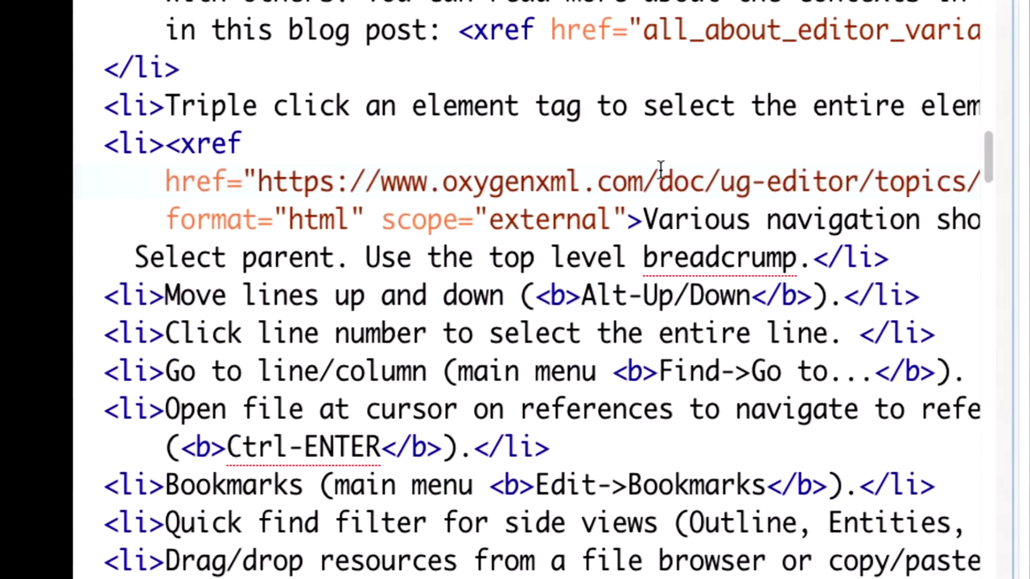
click(660, 178)
key(ctrl)
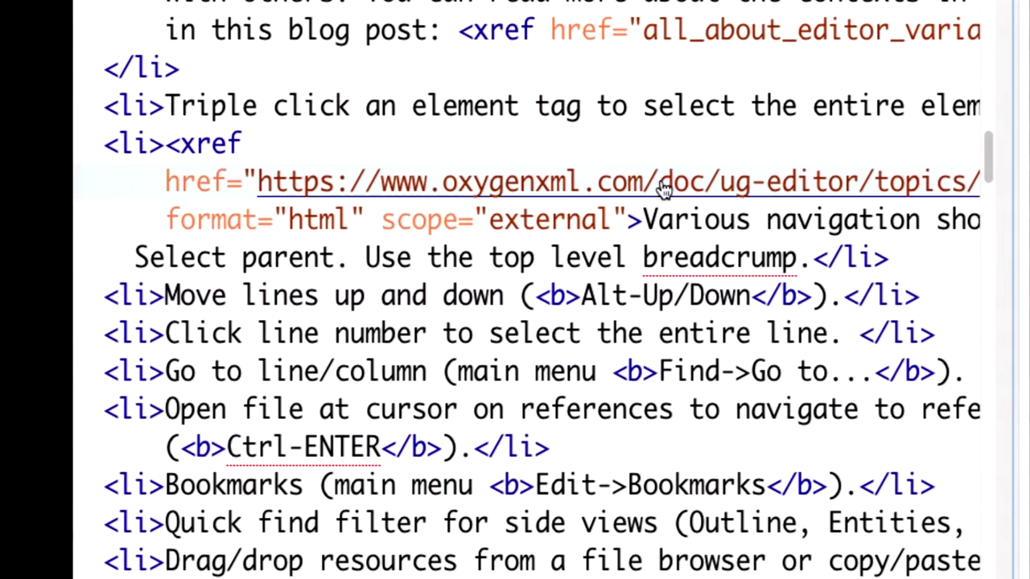
ctrl+click(662, 186)
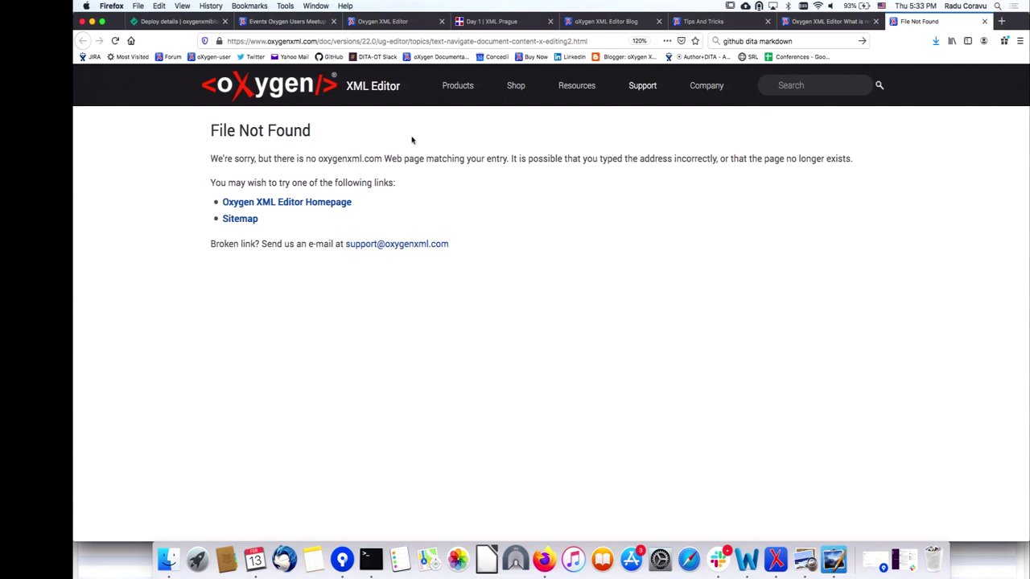
Step: Change the documentation version in the page address to 22.1 and load that page
click(378, 40)
click(375, 41)
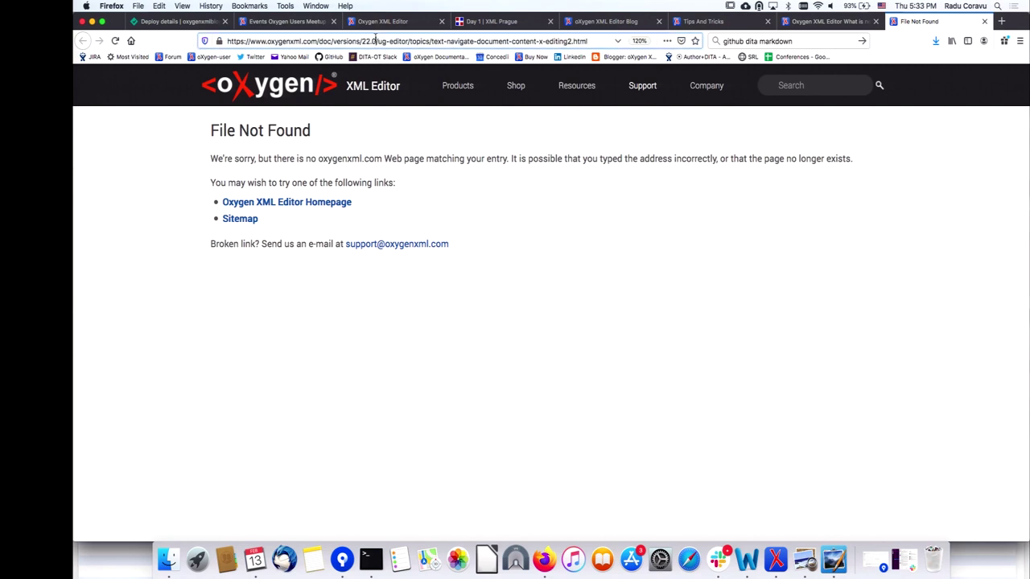
key(BackSpace)
text(1)
key(Return)
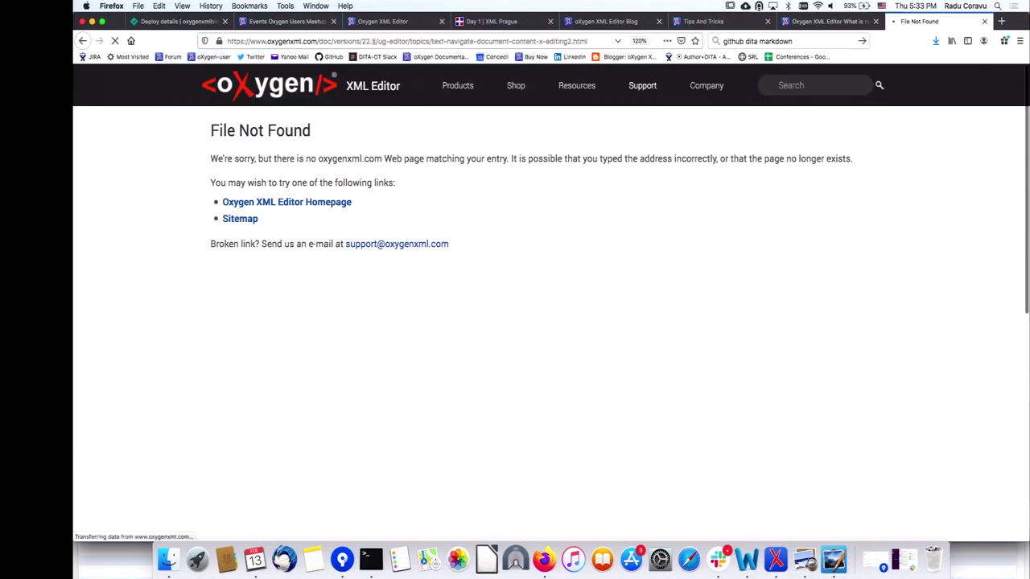
click(377, 38)
click(377, 39)
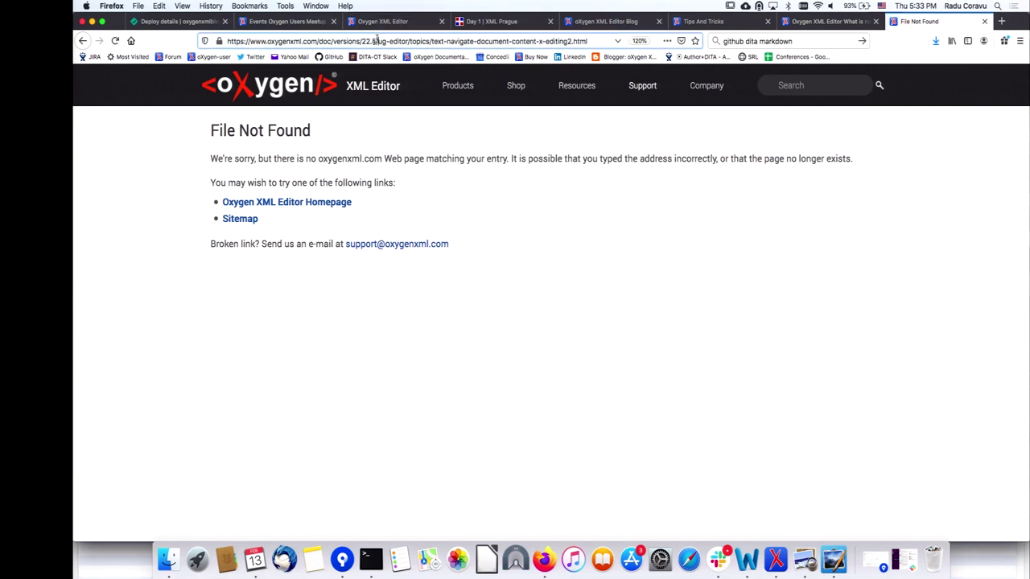
text(1)
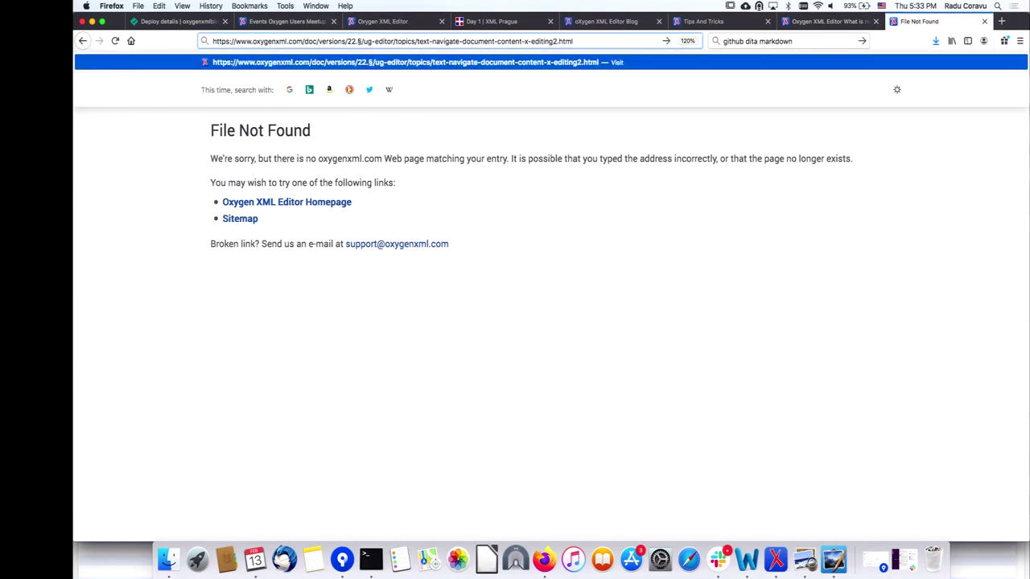
key(Return)
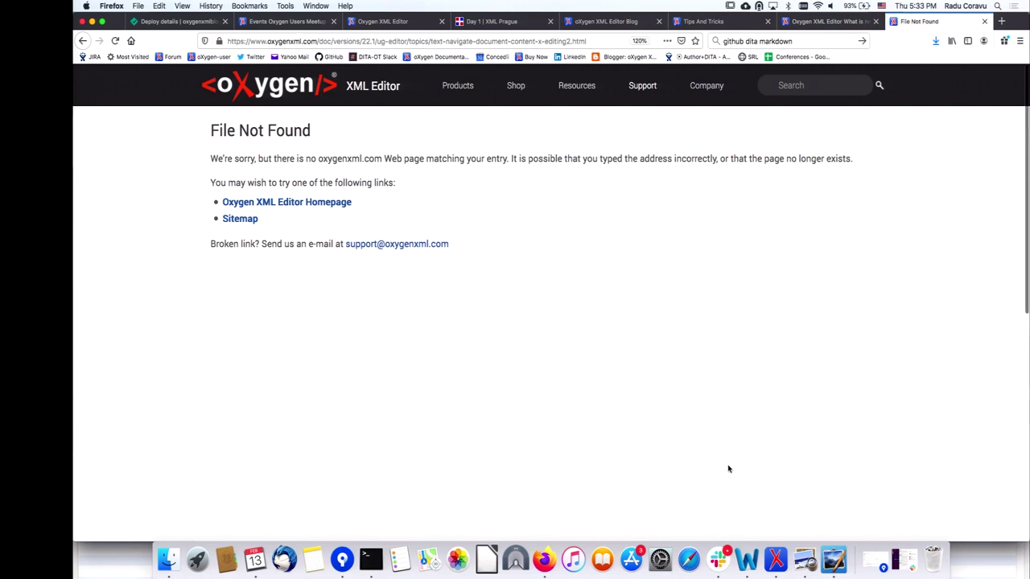
Step: Switch back to Oxygen XML Editor and open the all_about_editor_variables.dita topic from its xref on line 159
click(776, 562)
click(636, 194)
scroll(628, 199, up, 2)
scroll(627, 200, right, 3)
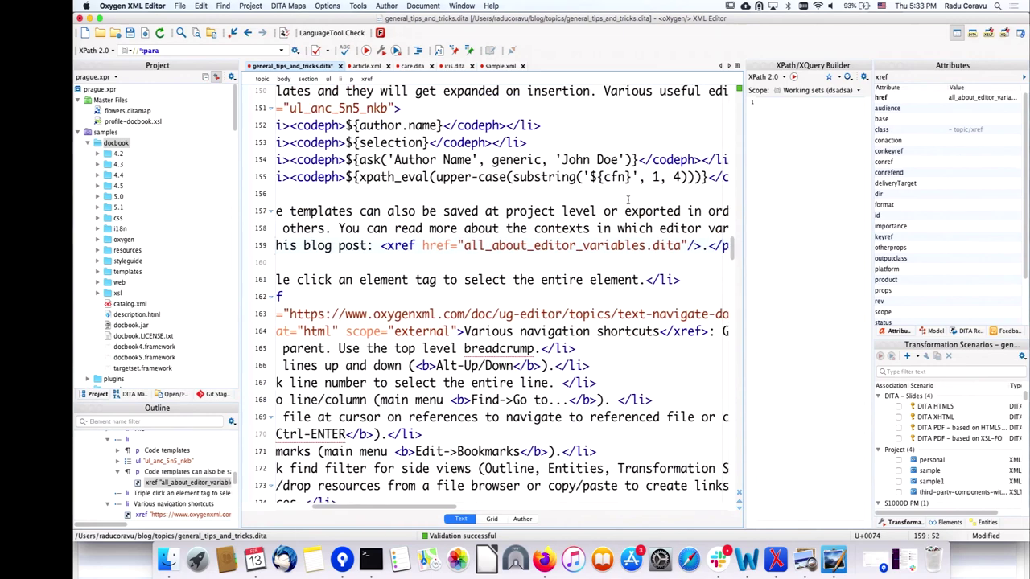
super+click(599, 241)
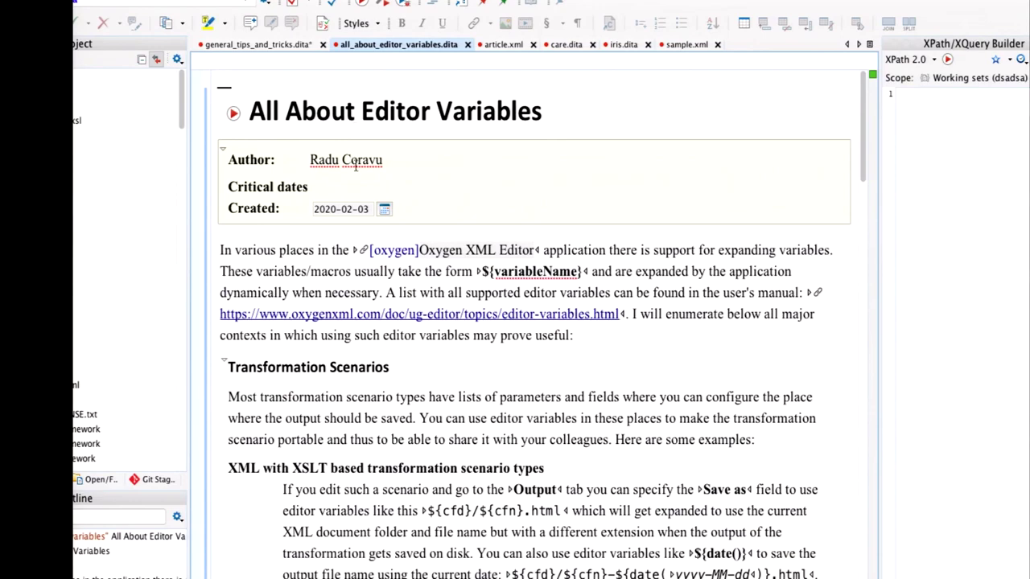
Step: Return to general_tips_and_tricks.dita and set a bookmark on the "Bookmarks" list item at line 171
click(273, 44)
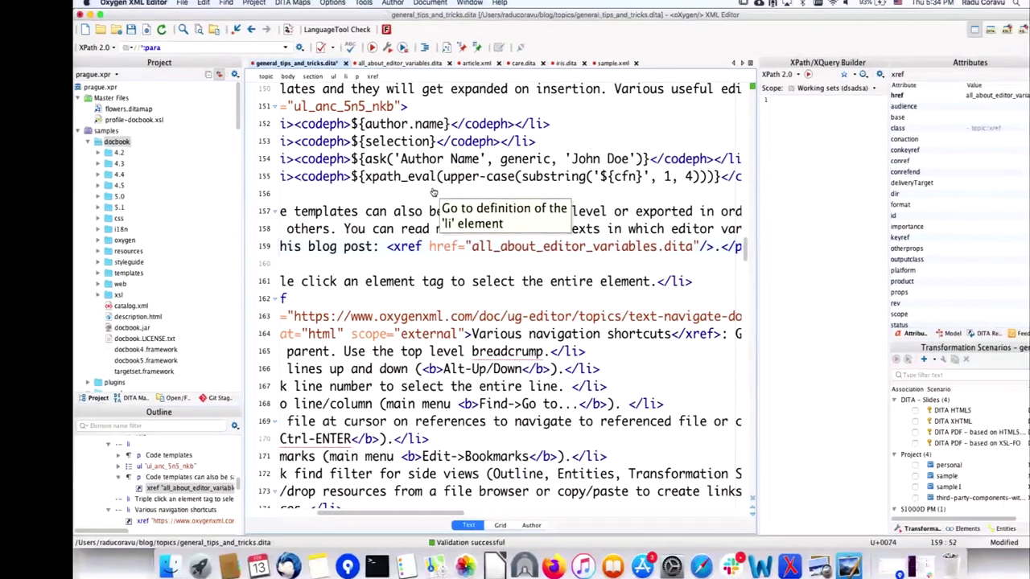
scroll(411, 218, down, 5)
scroll(410, 218, left, 2)
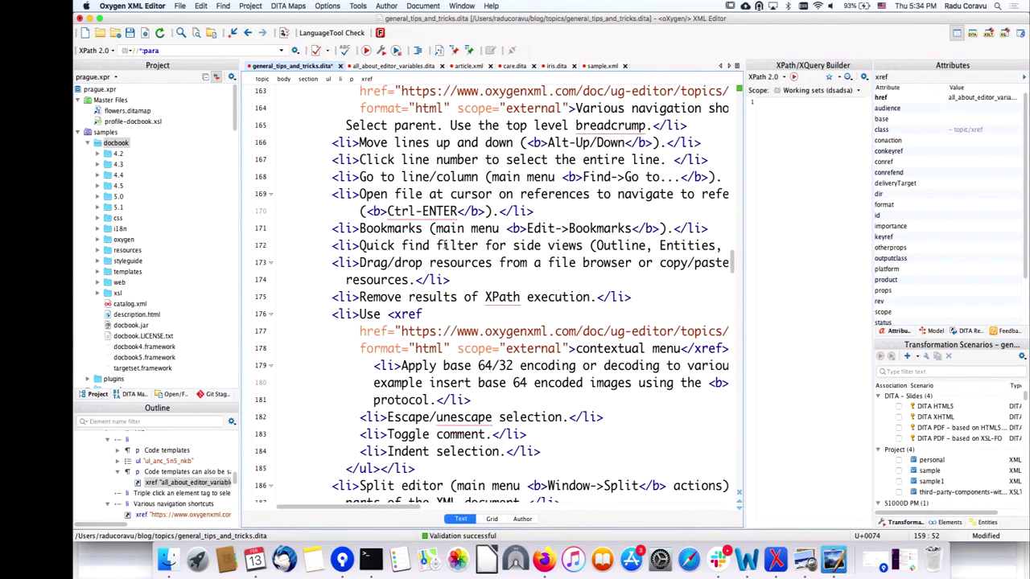
click(400, 228)
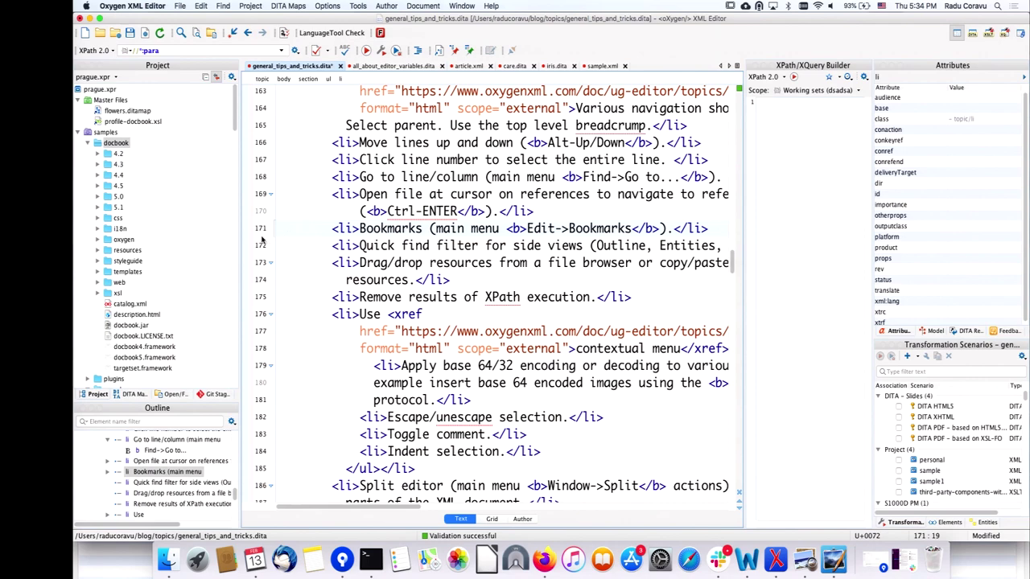
click(243, 230)
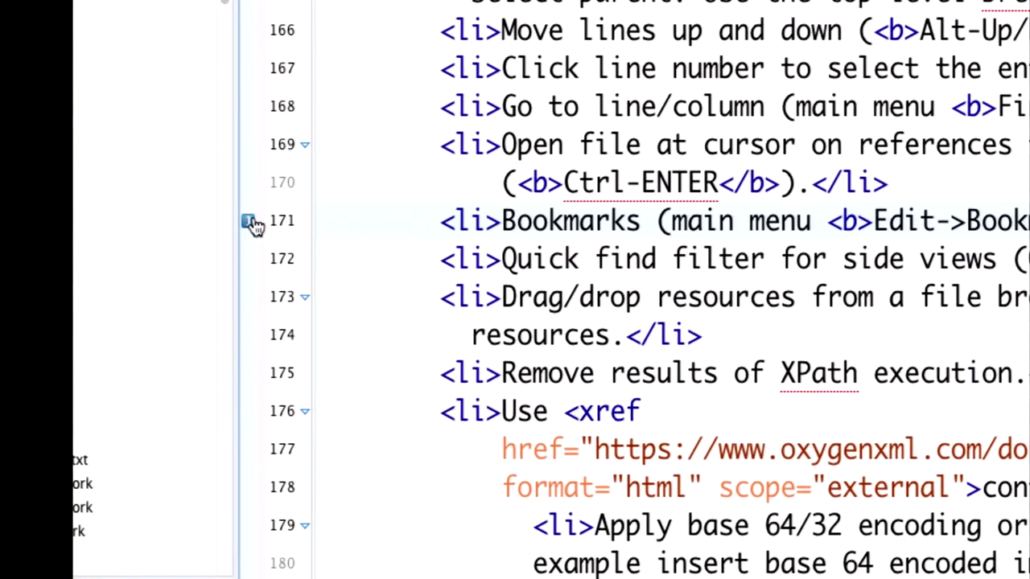
Step: Bookmark line 53 of general_tips_and_tricks.dita and the title of all_about_editor_variables.dita
scroll(405, 207, up, 20)
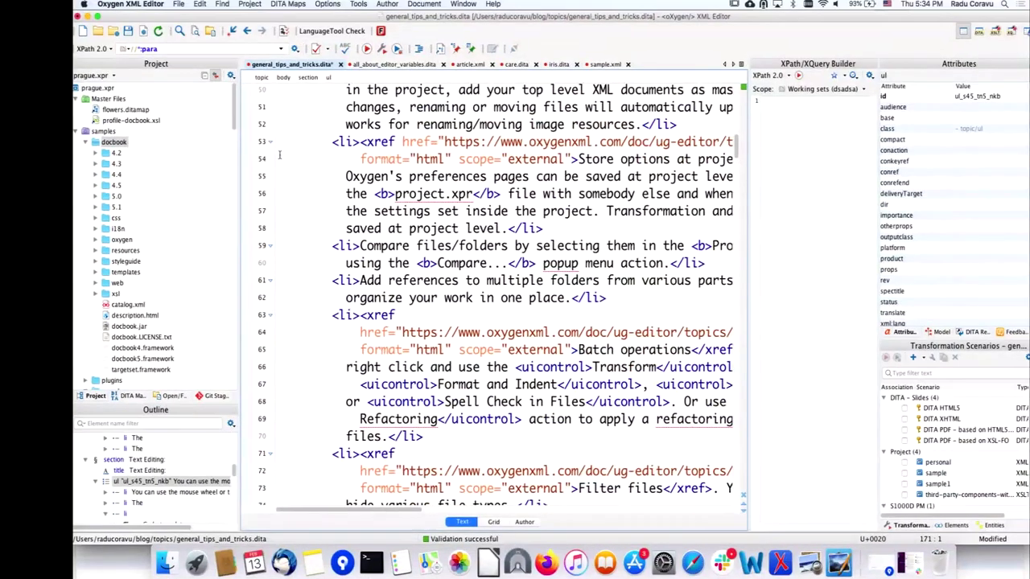
click(242, 141)
click(382, 69)
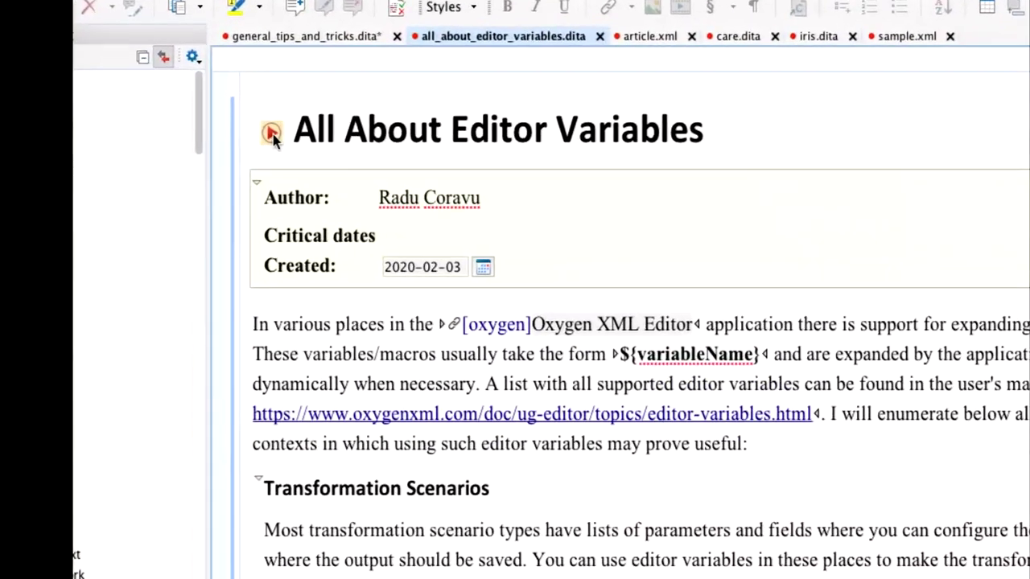
click(216, 150)
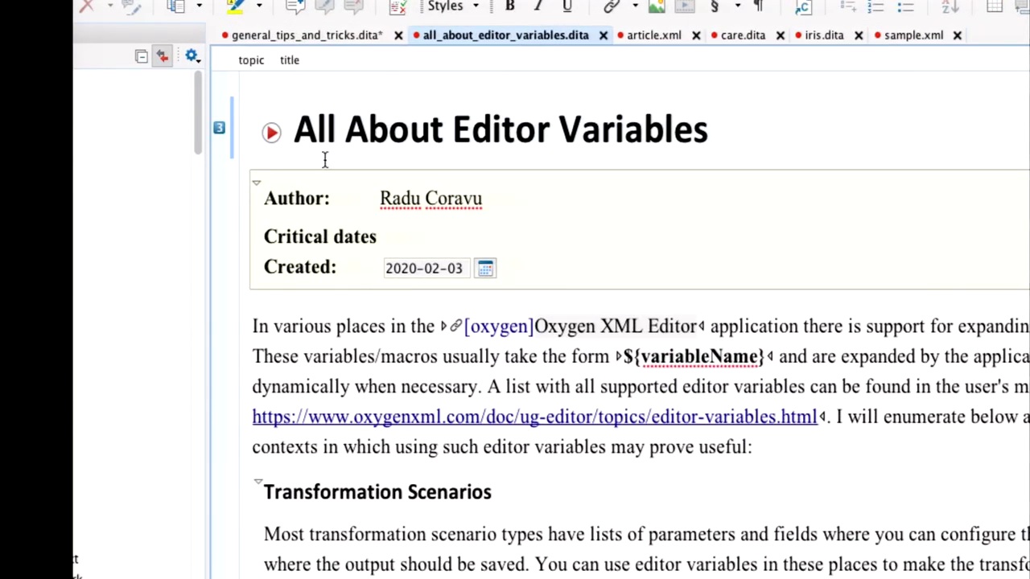
Step: Close general_tips_and_tricks.dita and reopen it by jumping to bookmark 2
click(357, 37)
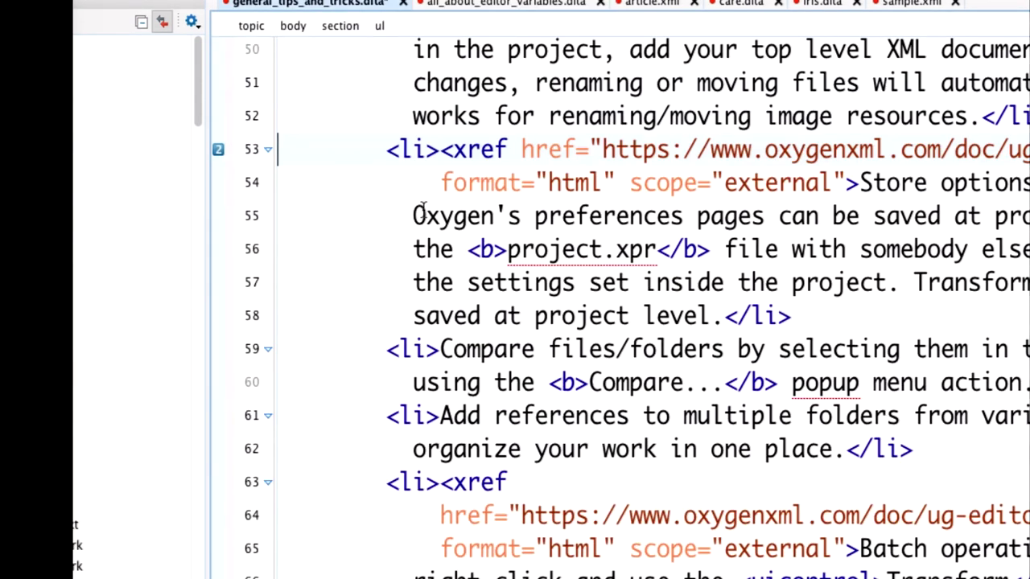
click(402, 3)
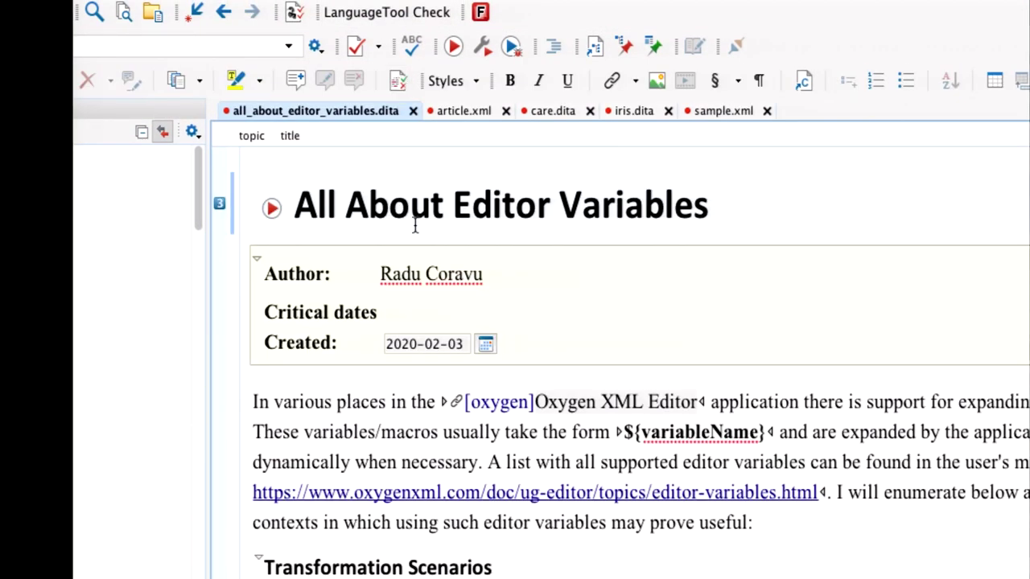
key(super+2)
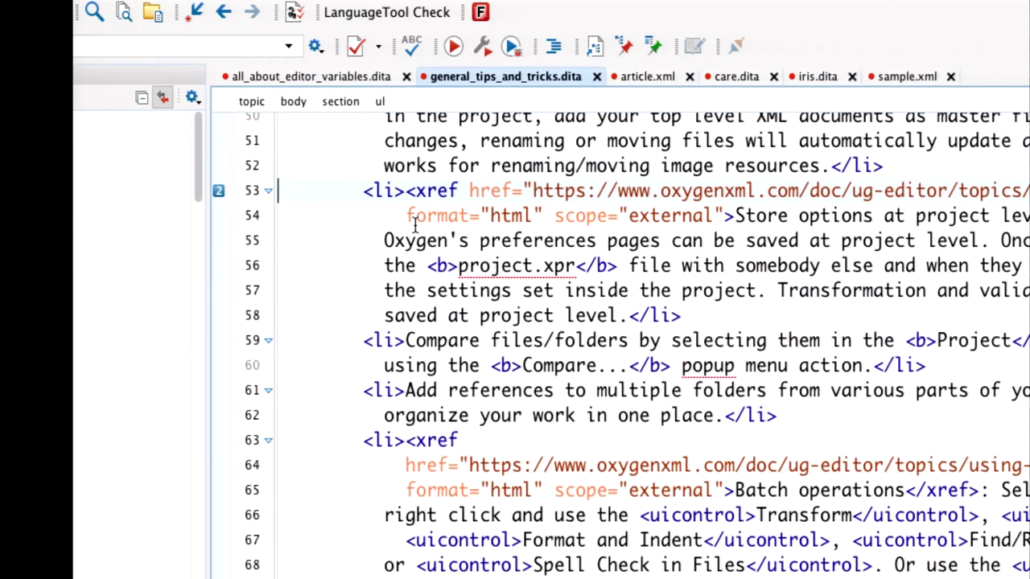
Step: Jump back and forth between bookmarks 1 and 2, ending at bookmark 1
key(super+1)
key(super+2)
key(super+1)
key(super+2)
key(super+1)
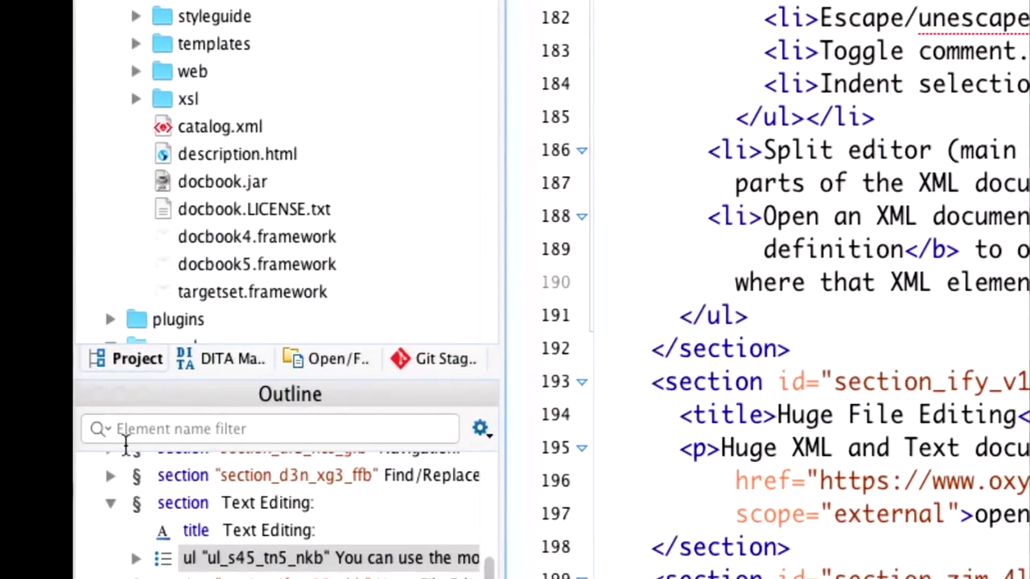
Step: Filter the Outline by "section" and select the "Side Views You Probably Never Used" section, then the "General Layout" section
click(122, 448)
text(section)
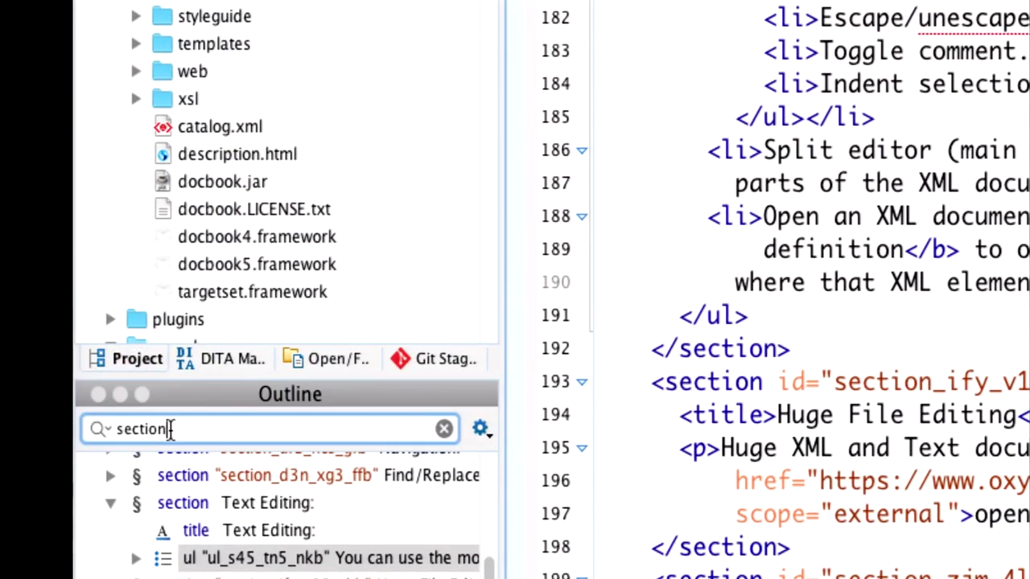
scroll(207, 496, down, 3)
scroll(207, 496, up, 3)
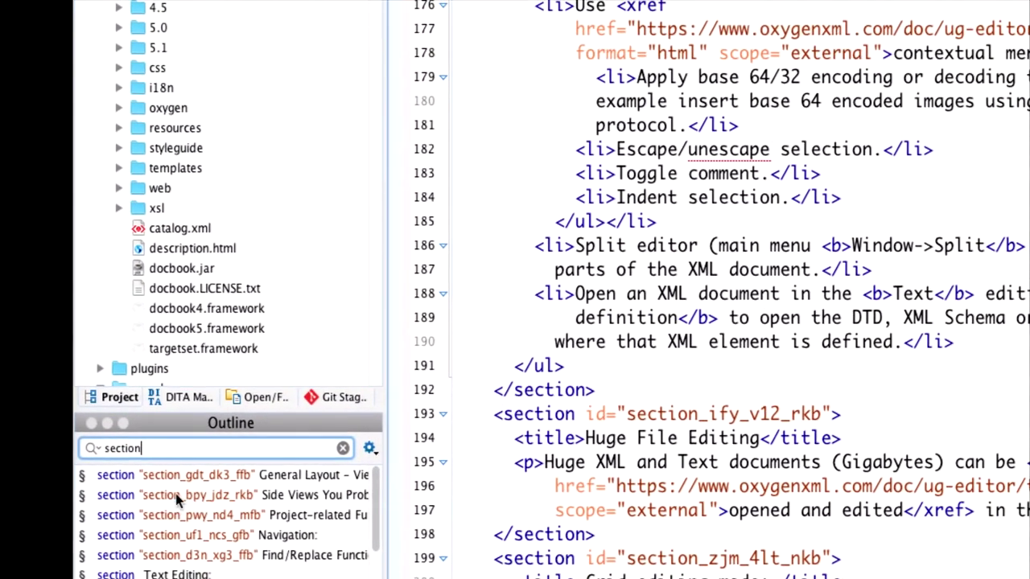
click(207, 494)
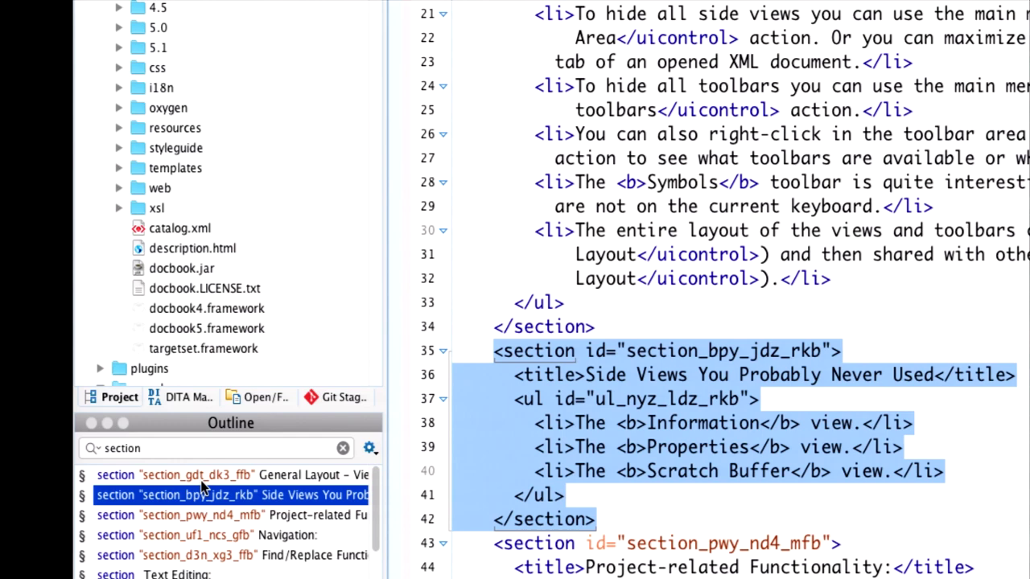
key(Up)
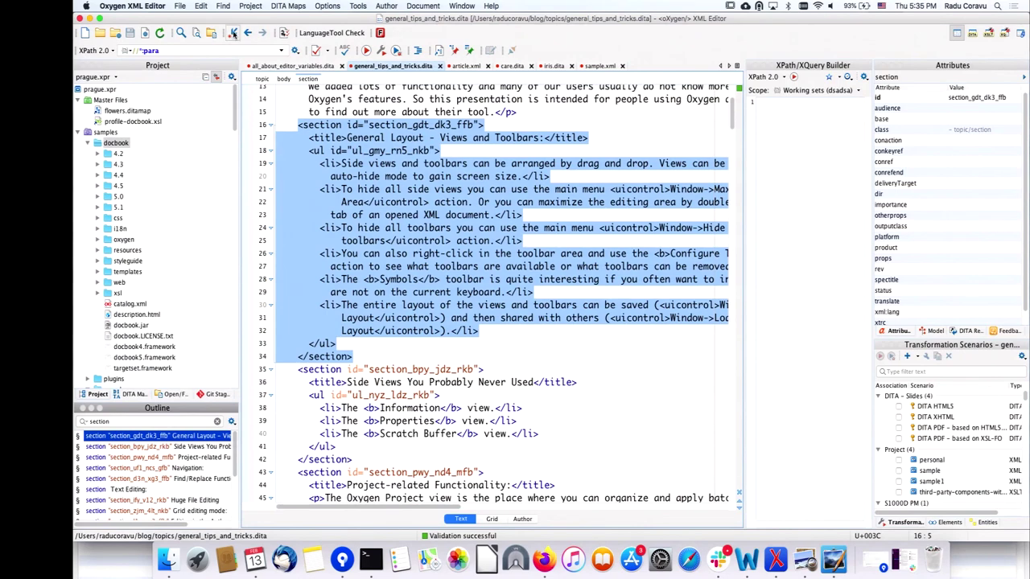
Step: Return to the last modification, insert the project's catalog.xml path before "side views" on line 172, and undo the insertion
click(232, 32)
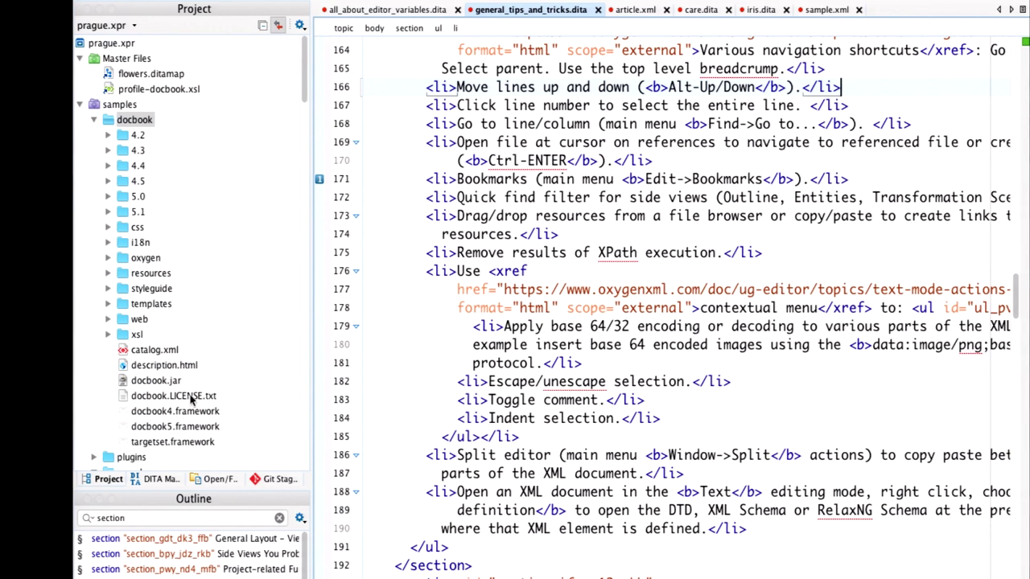
drag(165, 353, 631, 199)
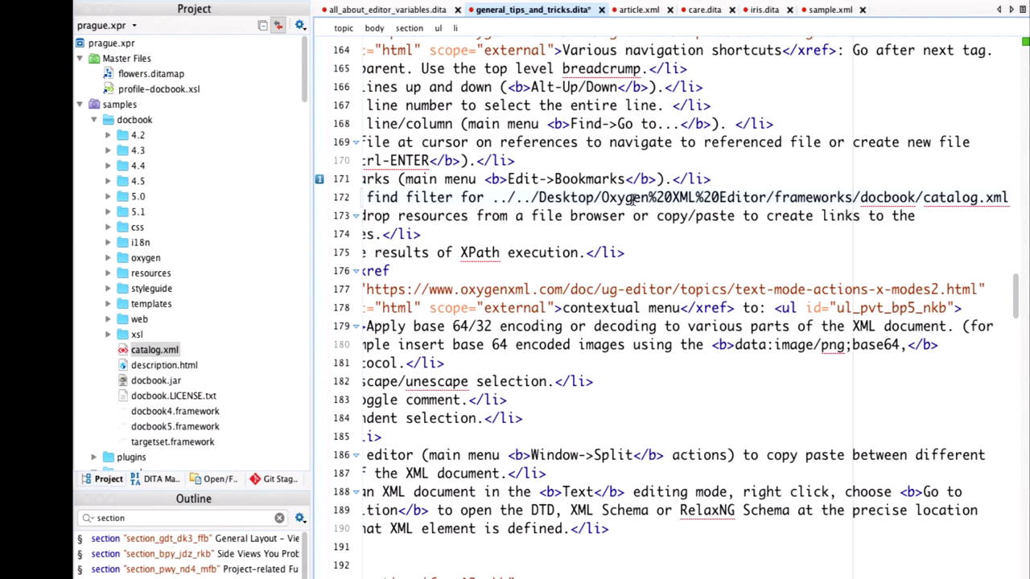
key(ctrl+z)
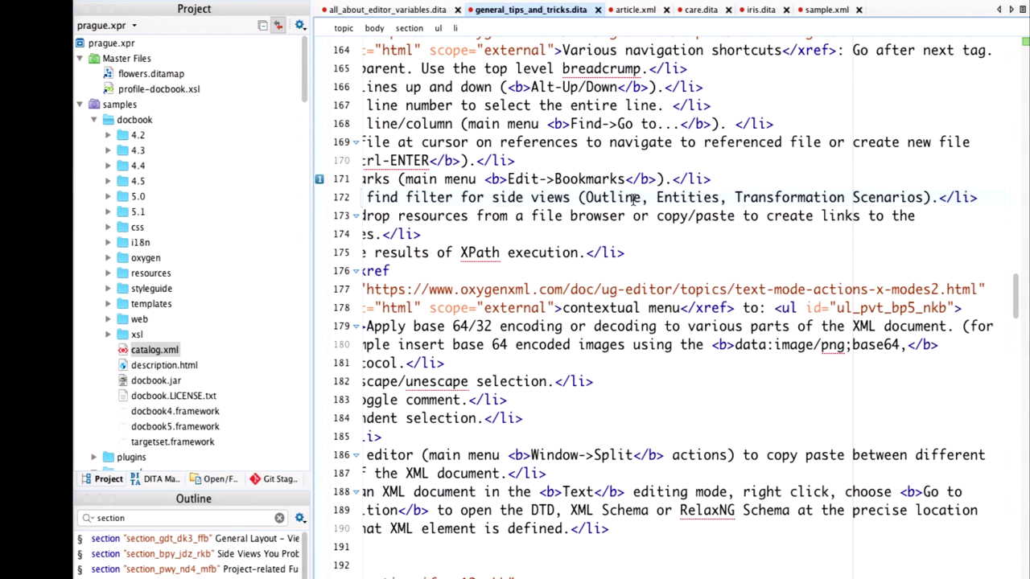
Step: Insert an xref element with an empty href attribute before "side views" on line 172
text(<)
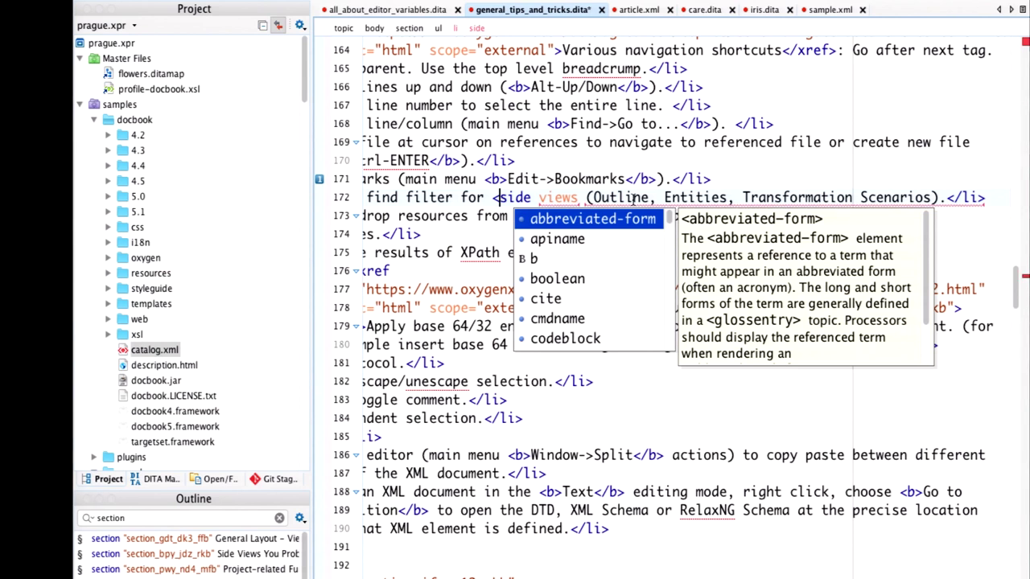
text(xref)
key(Return)
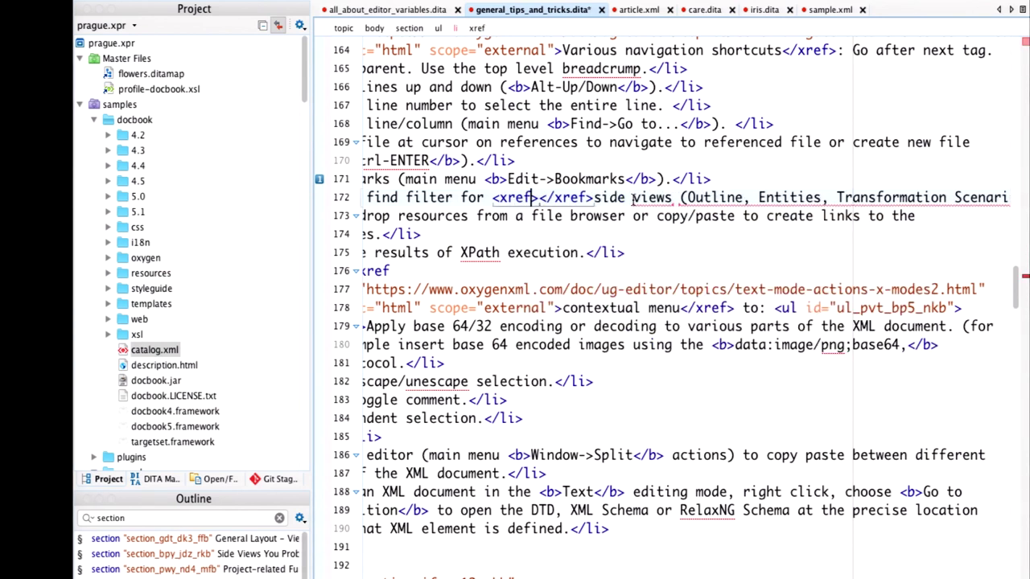
text(hr)
key(Return)
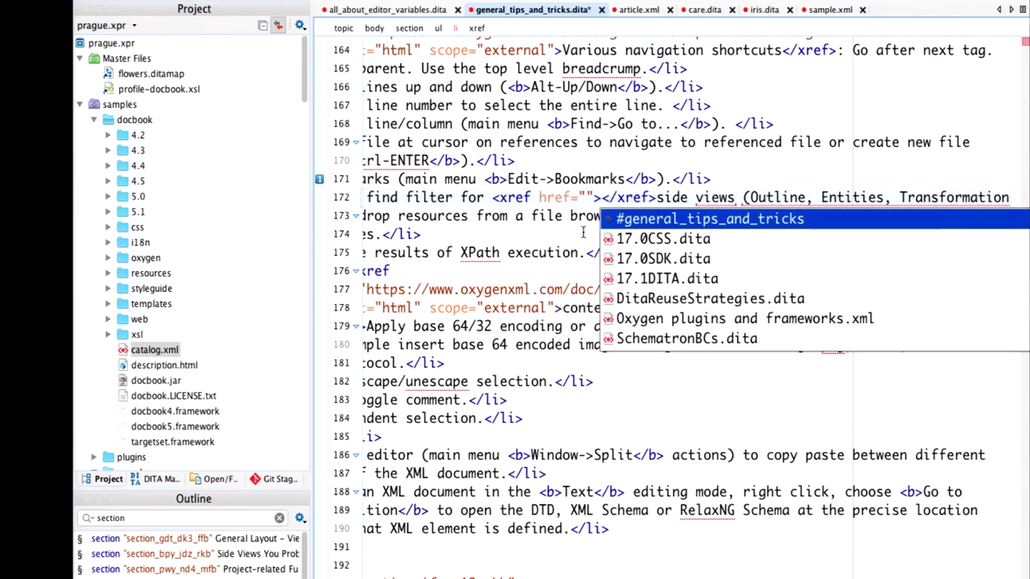
Step: Insert the project's catalog.xml path as the href value of the xref on line 172, retrying after undoing a misplaced insertion
text($)
key(BackSpace)
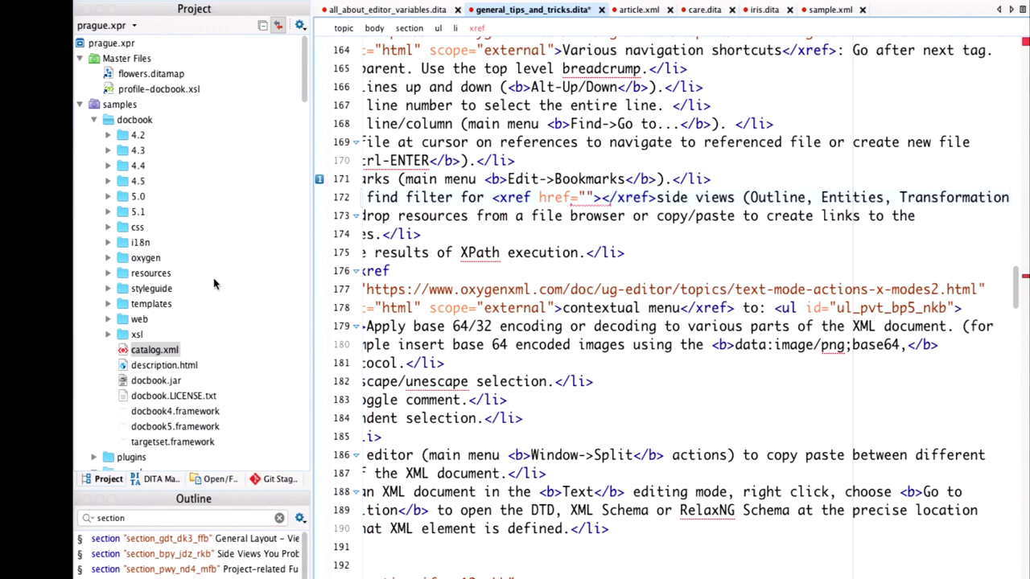
drag(172, 351, 589, 198)
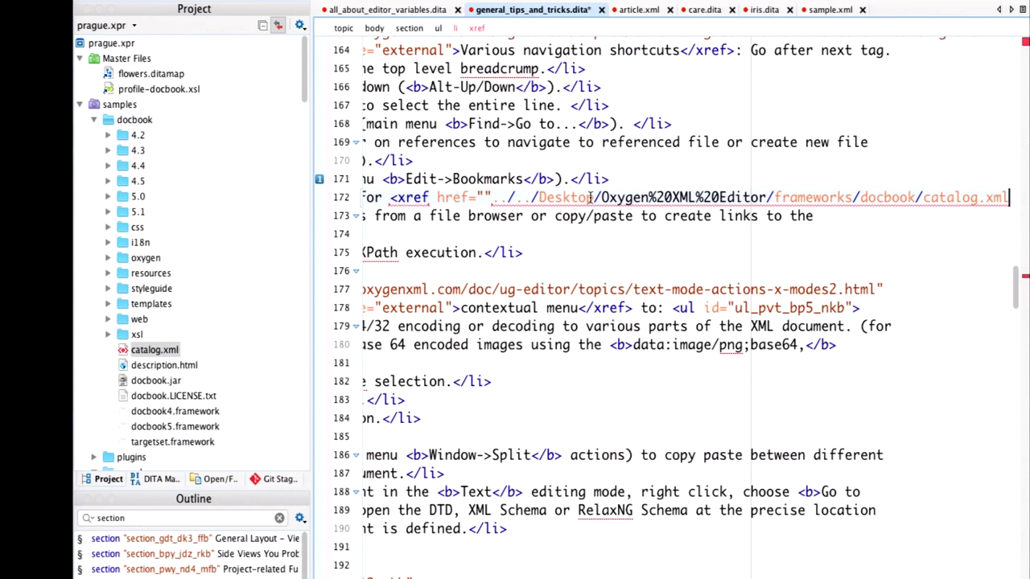
key(super+z)
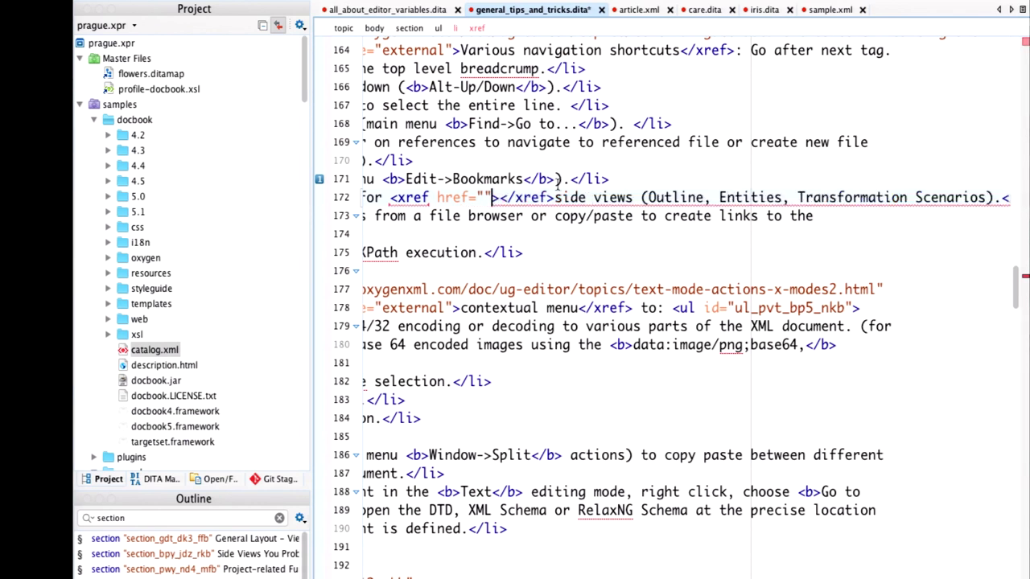
drag(149, 354, 557, 197)
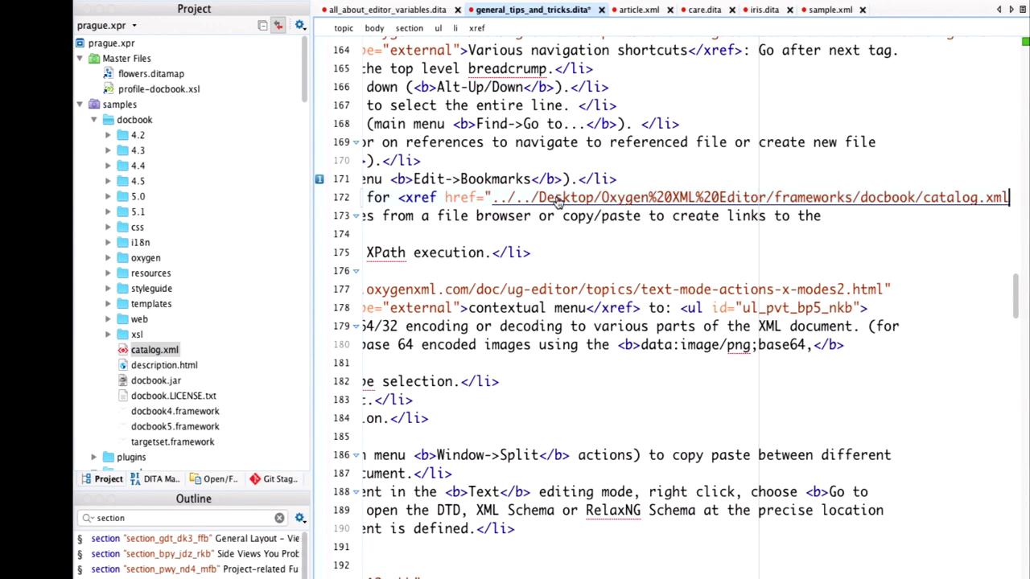
Step: Undo the catalog.xml path and the whole xref element before "side views" on line 172
key(super+z)
key(super+z)
key(super+z)
key(super+z)
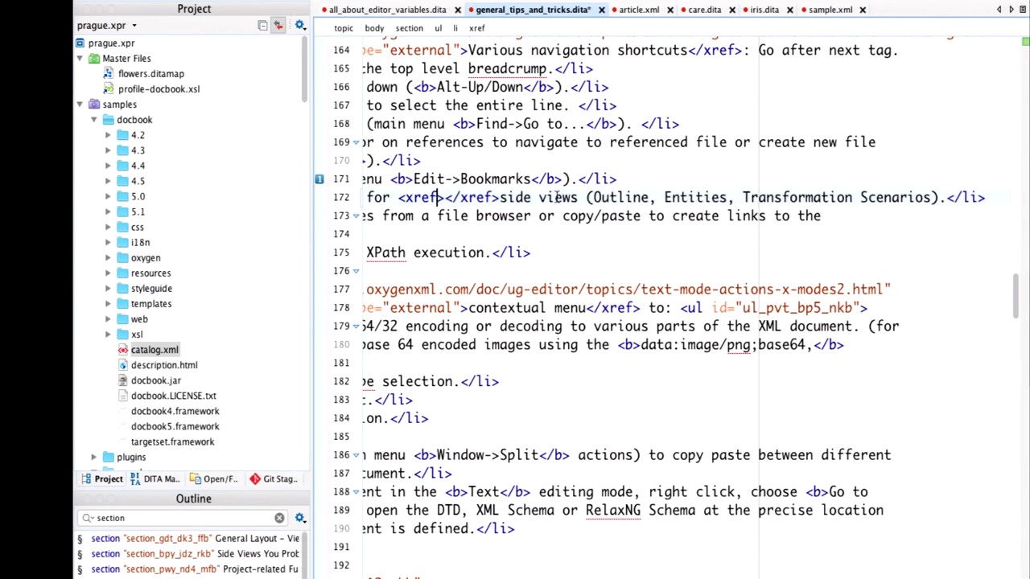
key(super+z)
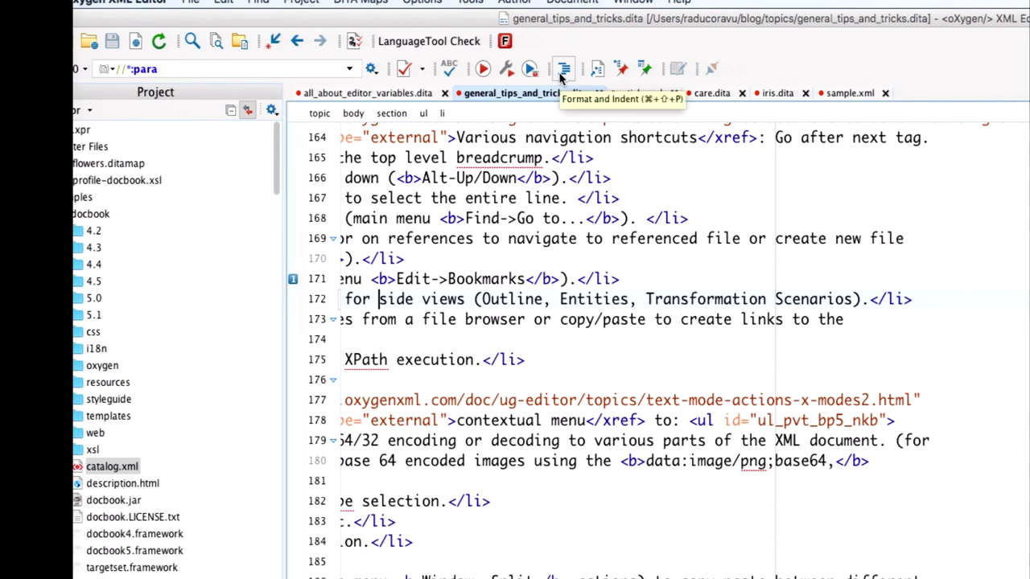
Step: Shift the list items on lines 168 to 170 two indent levels outward and two levels back inward
scroll(451, 234, down, 3)
scroll(450, 233, left, 6)
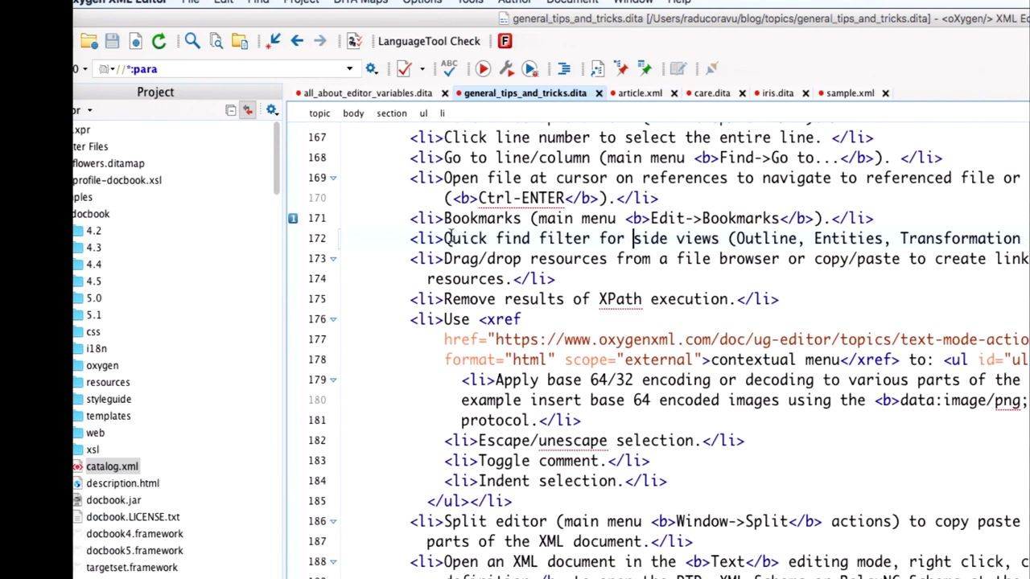
drag(685, 197, 357, 158)
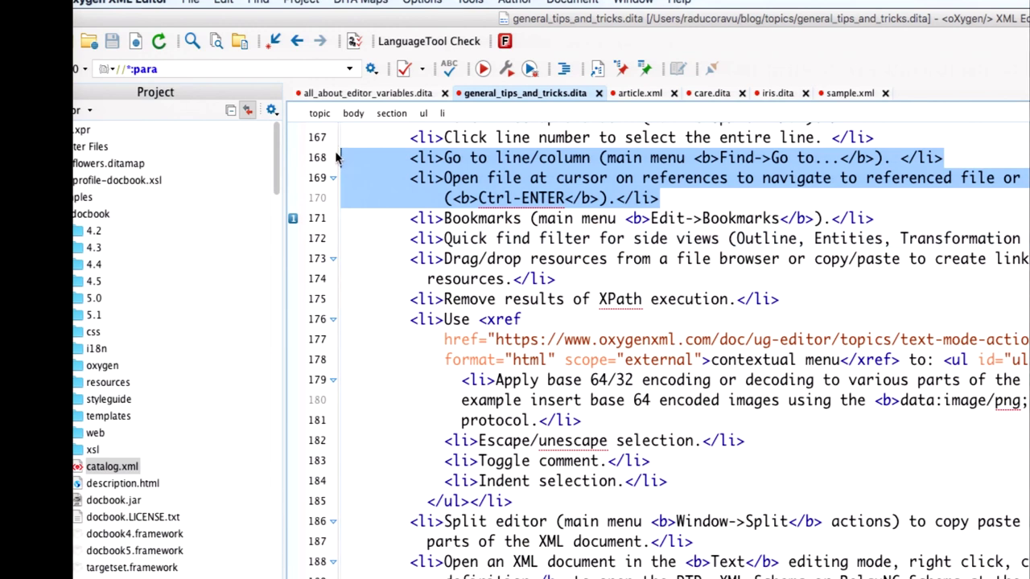
key(shift+Tab)
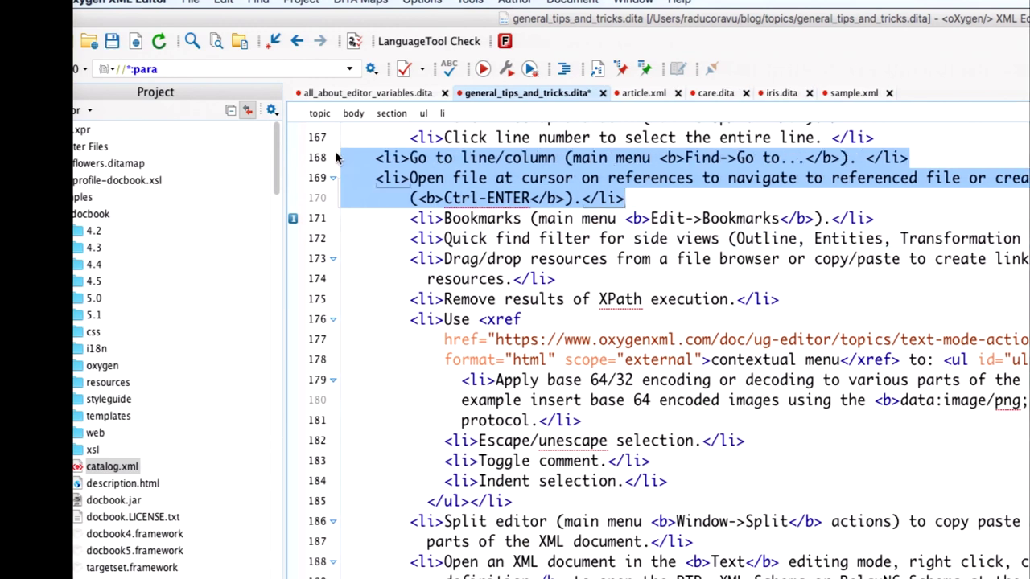
key(shift+Tab)
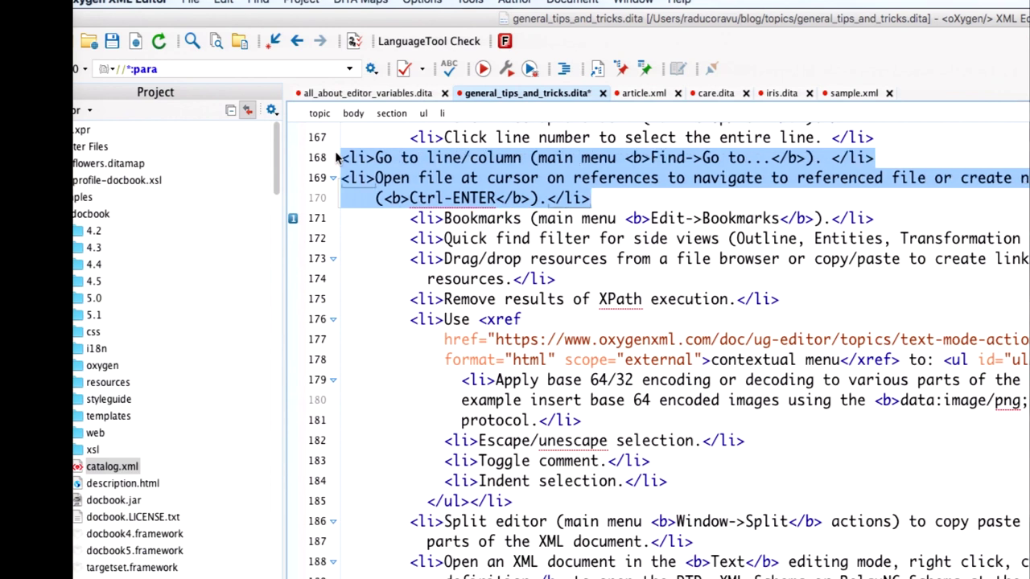
key(Tab)
key(Tab)
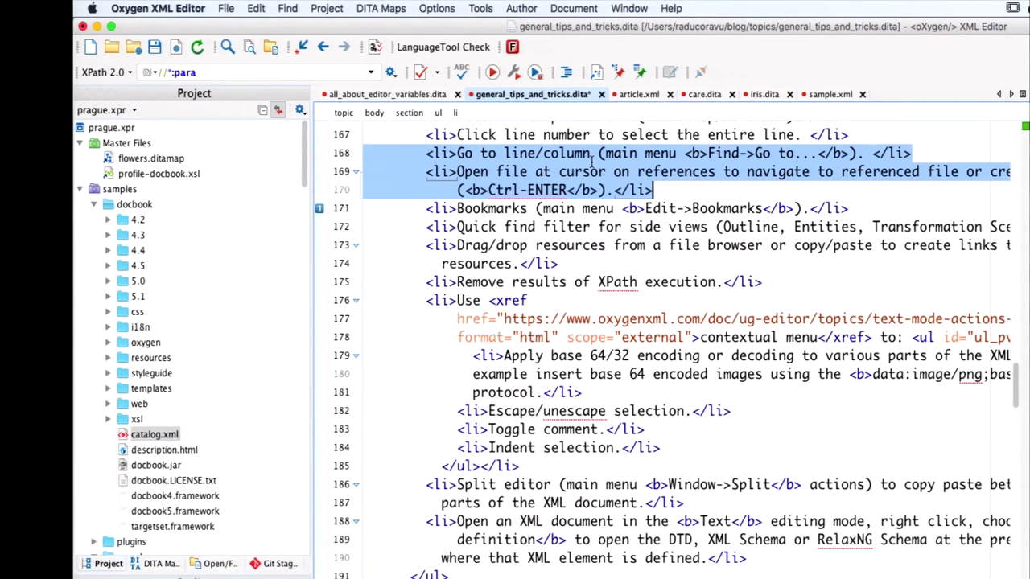
Step: Find the Editor / Format preferences with the filter "format inde" and turn off Detect indent on open
click(452, 9)
click(451, 24)
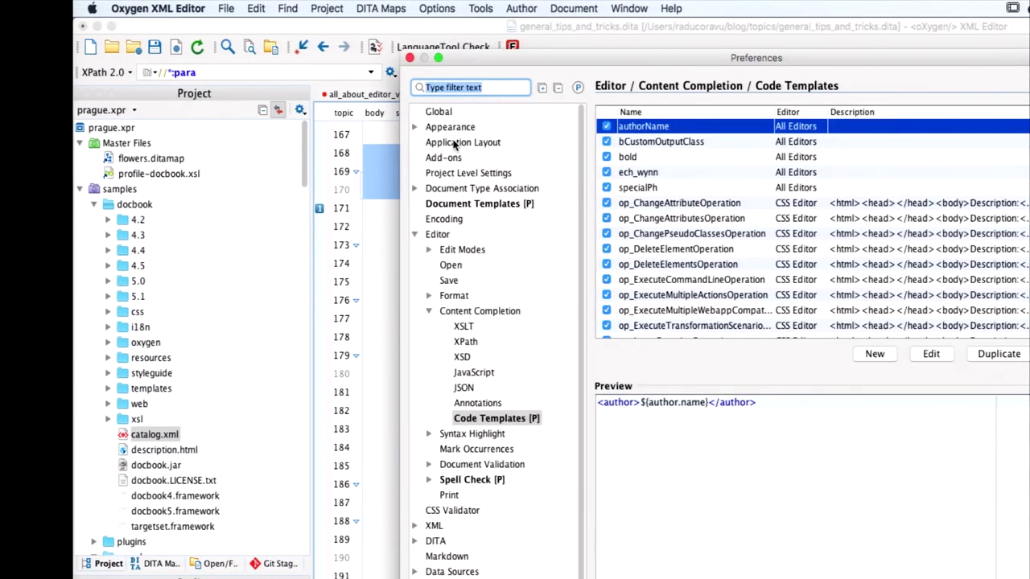
text(format inde)
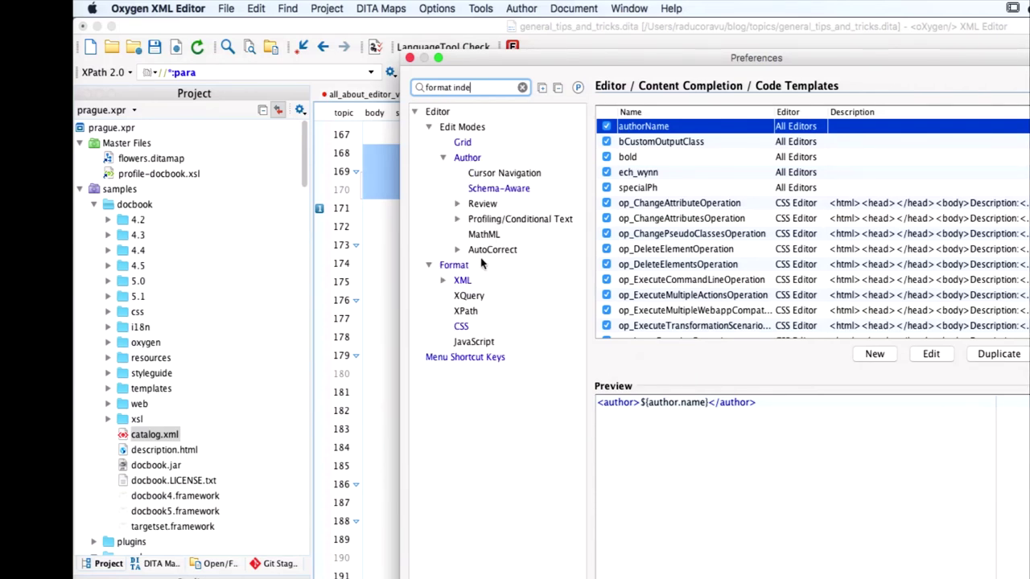
click(461, 281)
click(454, 265)
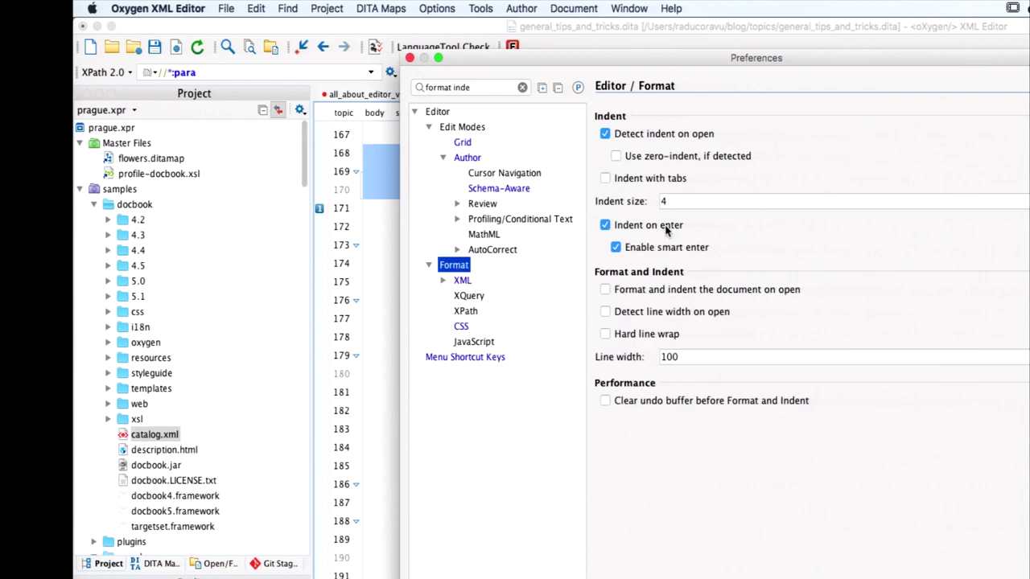
click(708, 95)
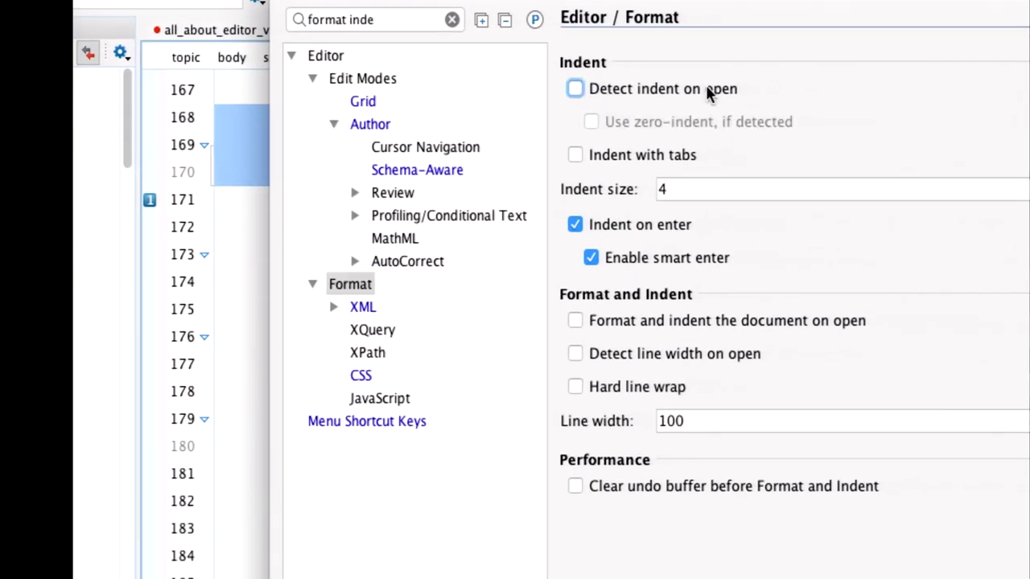
Step: Set the indent size to 0, accept the preferences, and format and indent the topic
click(693, 189)
text(0)
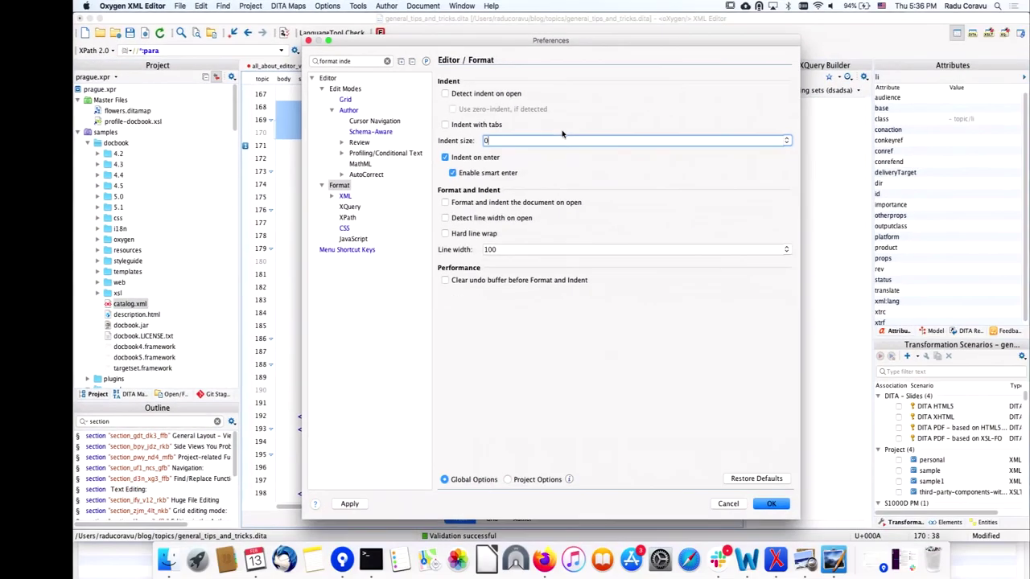
click(771, 504)
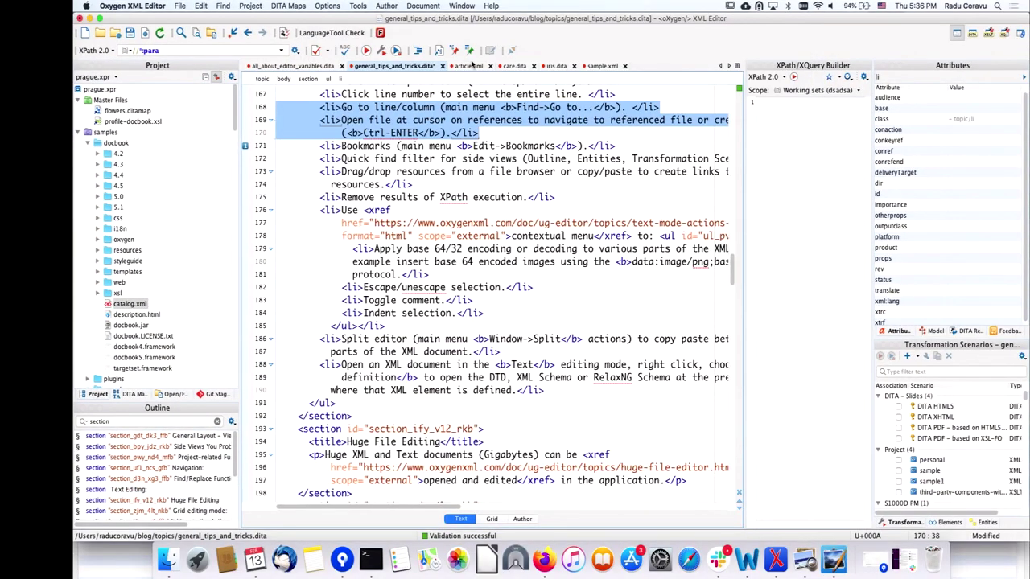
click(384, 120)
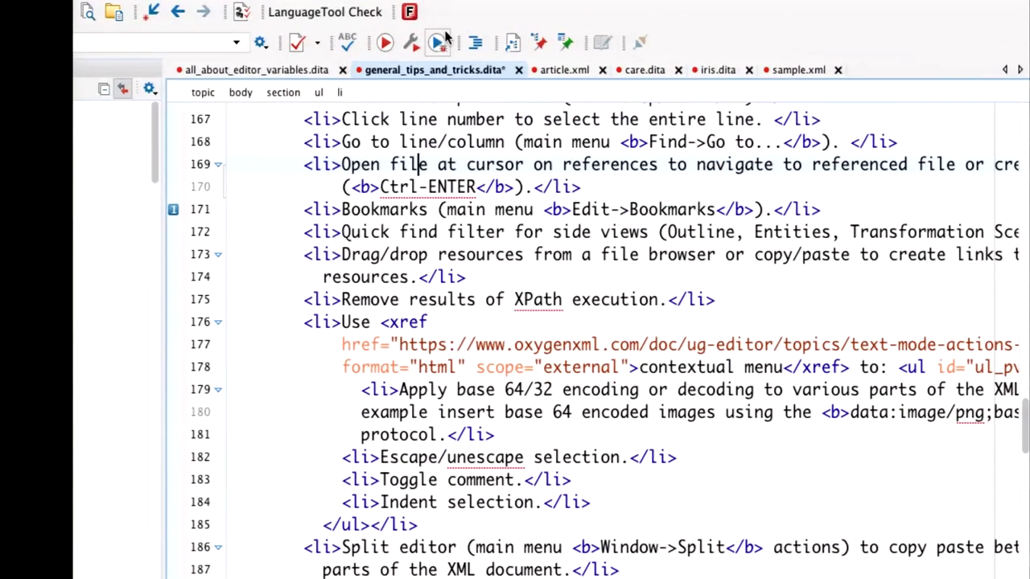
click(475, 42)
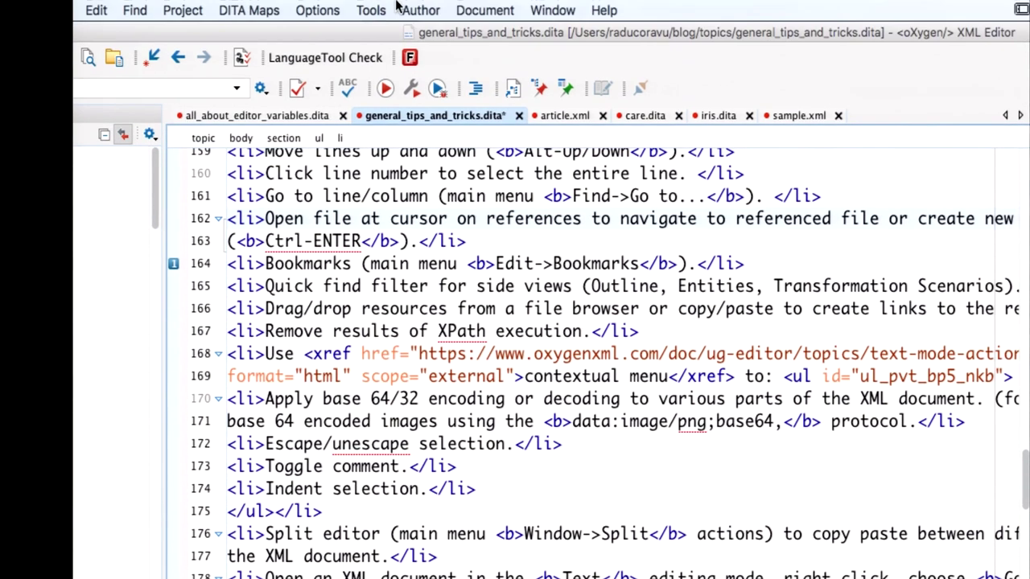
Step: Set the indent size to 1 in the format preferences and format and indent the topic again
click(328, 11)
click(362, 34)
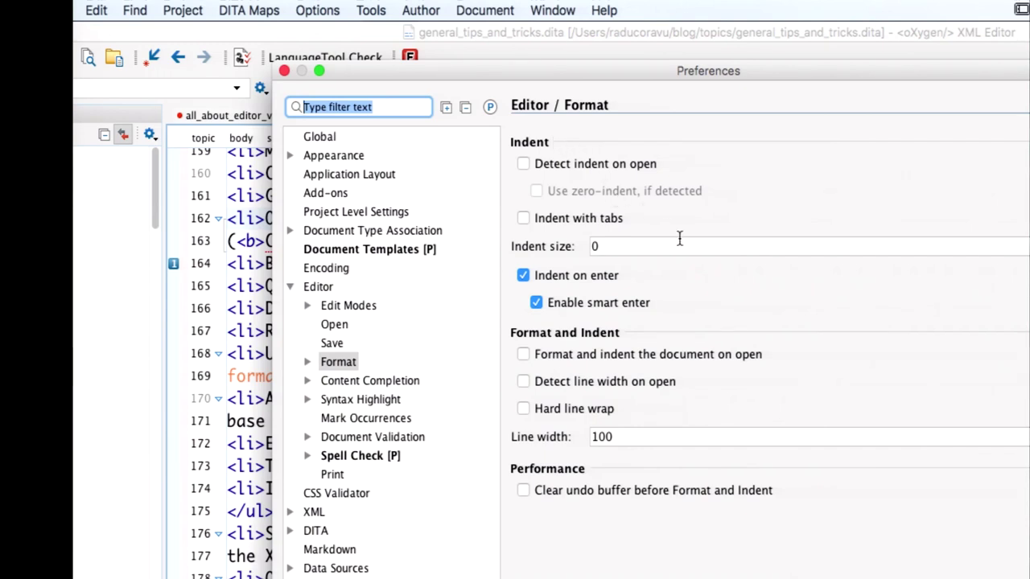
click(626, 248)
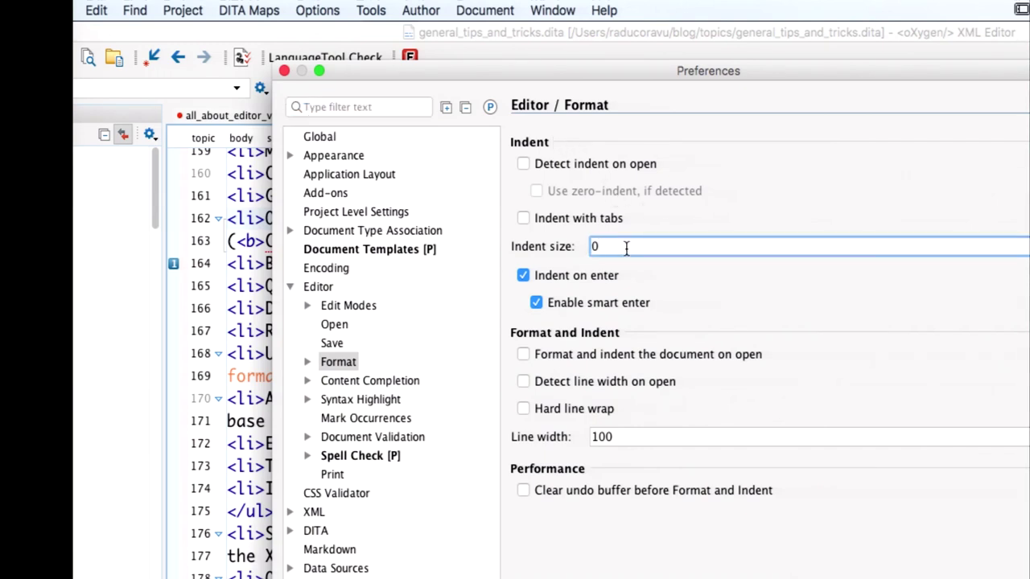
key(BackSpace)
text(1)
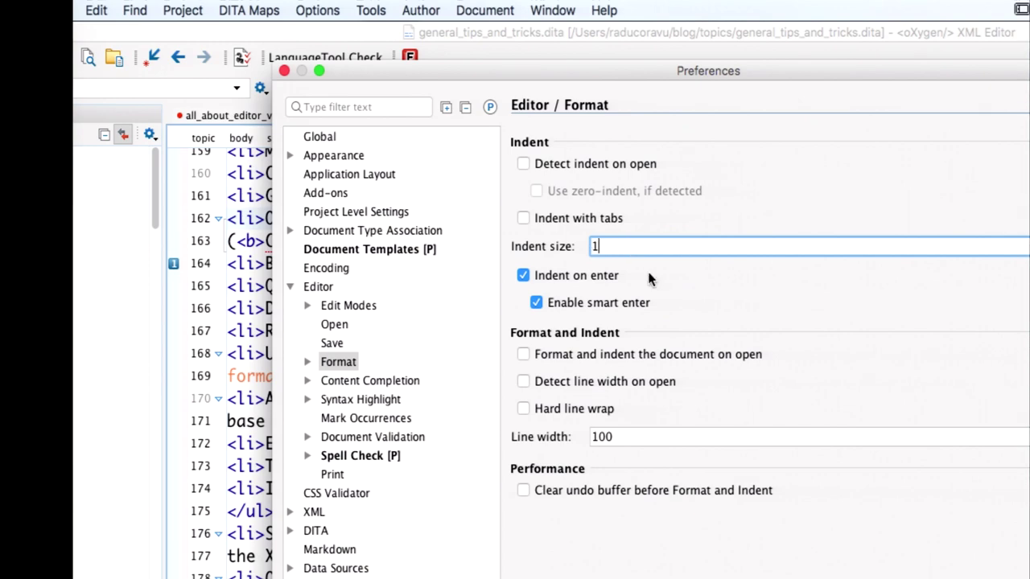
click(938, 501)
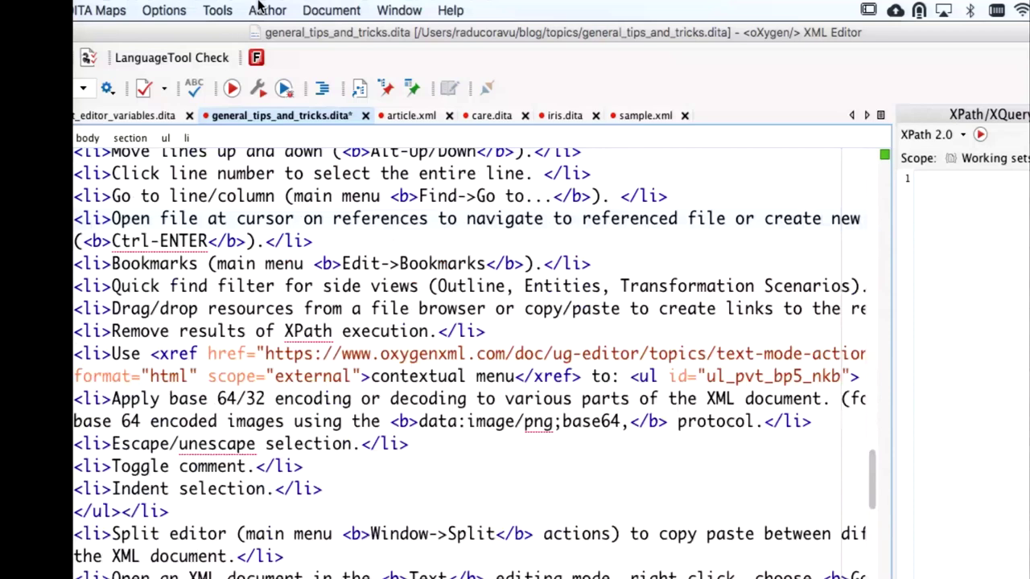
click(321, 90)
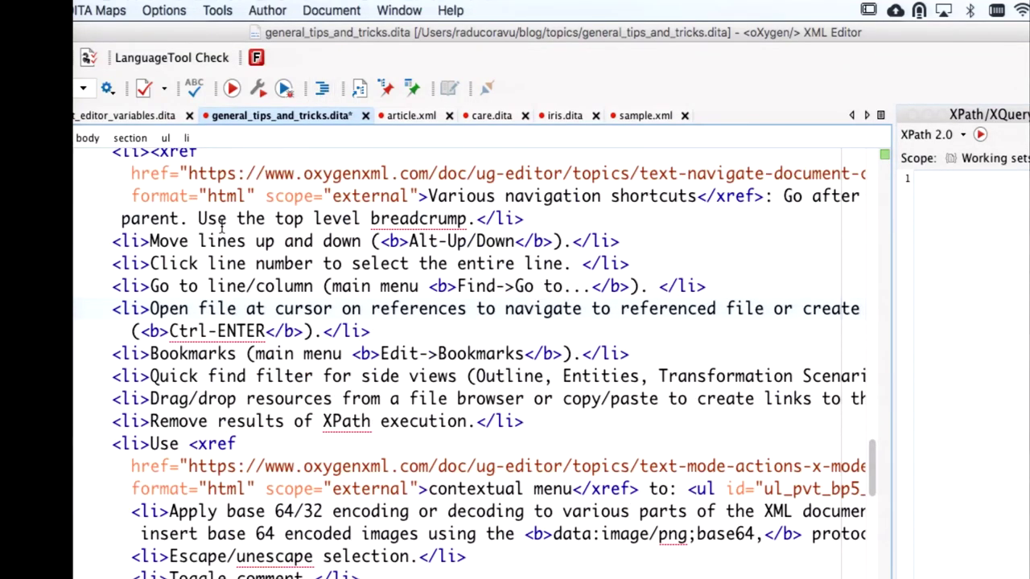
key(Home)
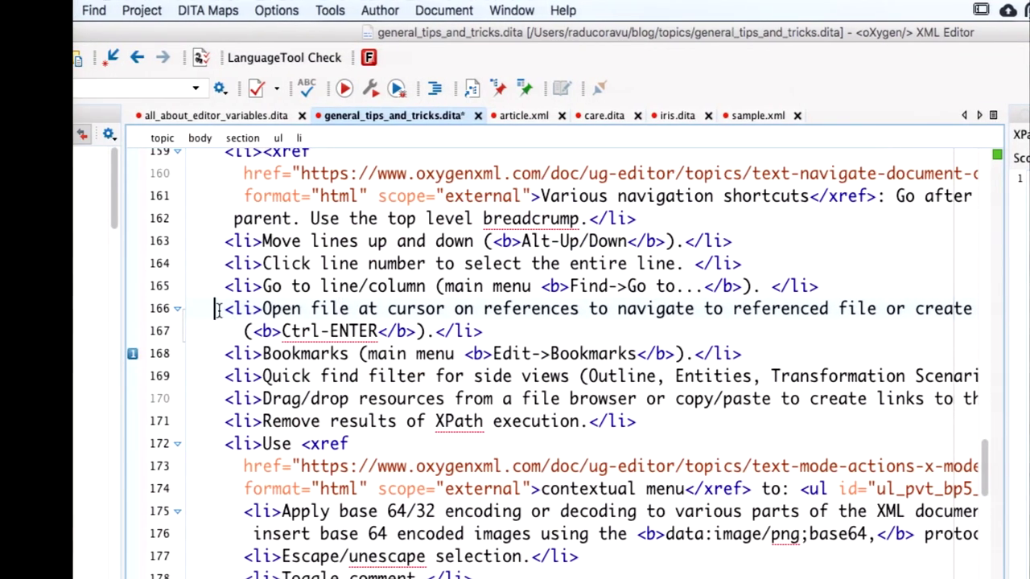
Step: Copy the text "data:image/png;base64," from the b element on line 176 and delete it there
scroll(230, 265, up, 3)
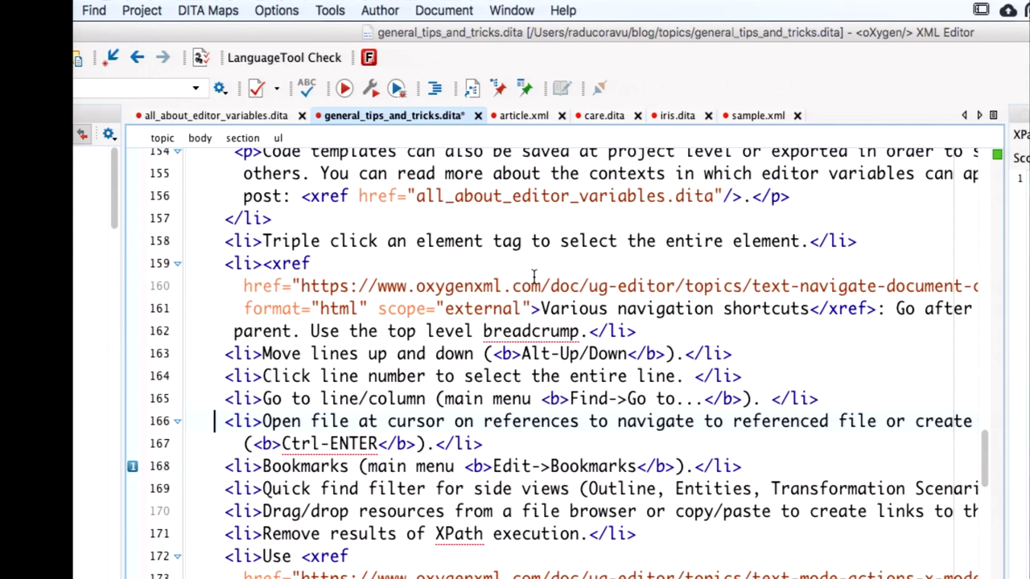
mouse_move(527, 274)
scroll(418, 252, down, 3)
scroll(418, 252, down, 2)
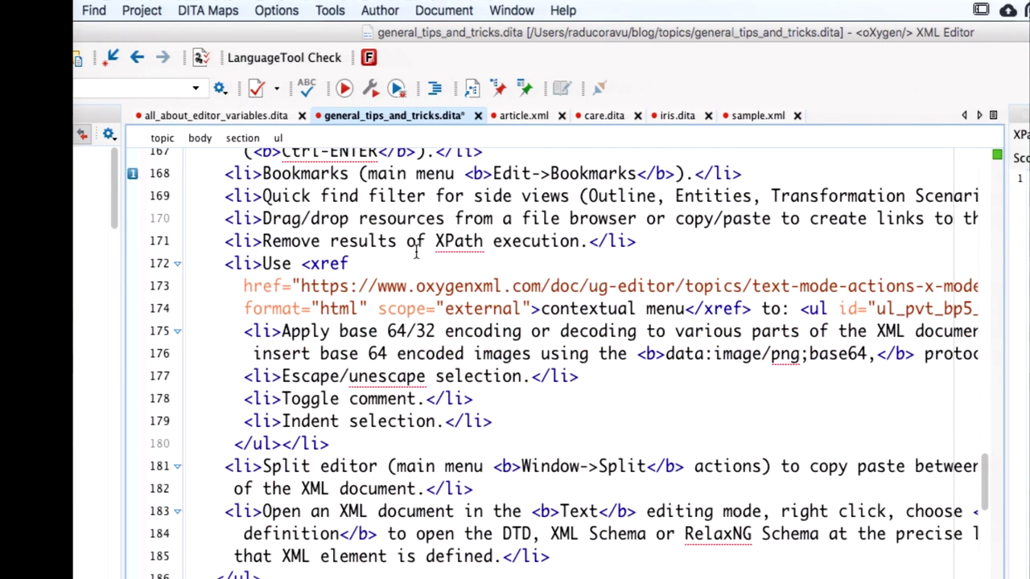
scroll(416, 252, down, 2)
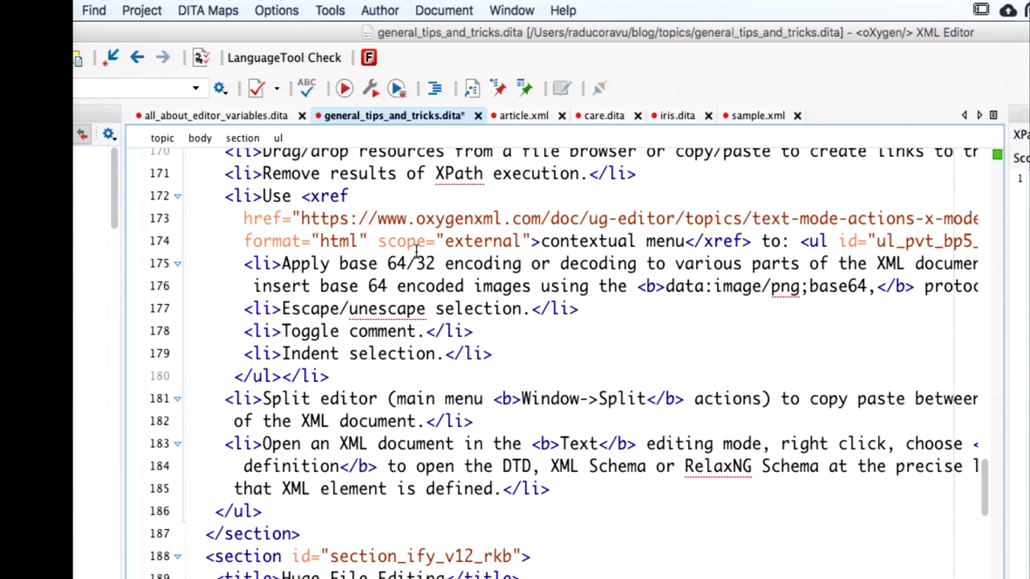
drag(666, 287, 876, 295)
key(super+c)
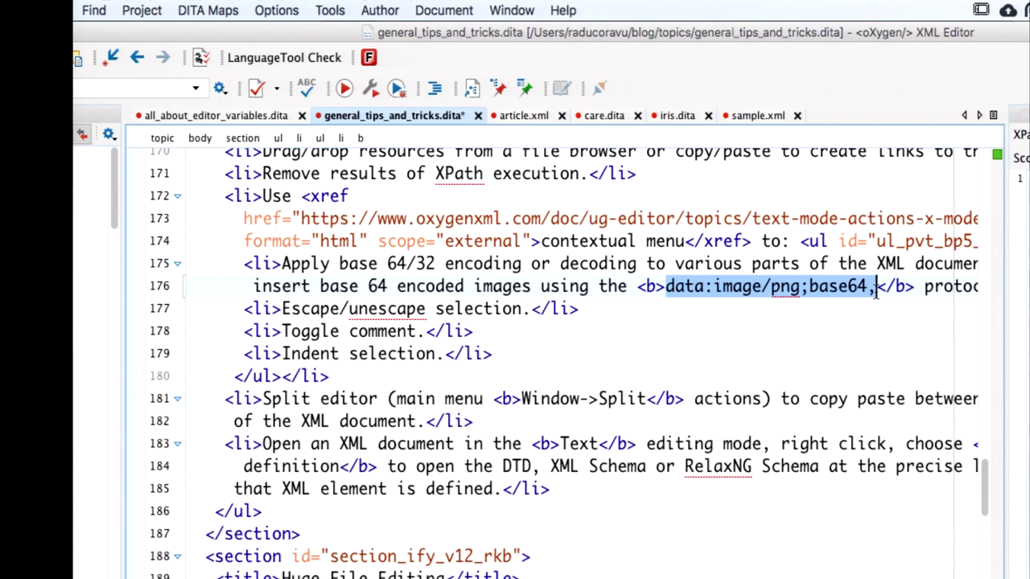
key(BackSpace)
Step: Insert an image element after "decoding" on line 175 with the href value "data:image/png;base64,"
click(647, 264)
text(<ima)
key(Return)
text(hr)
key(Return)
key(super+v)
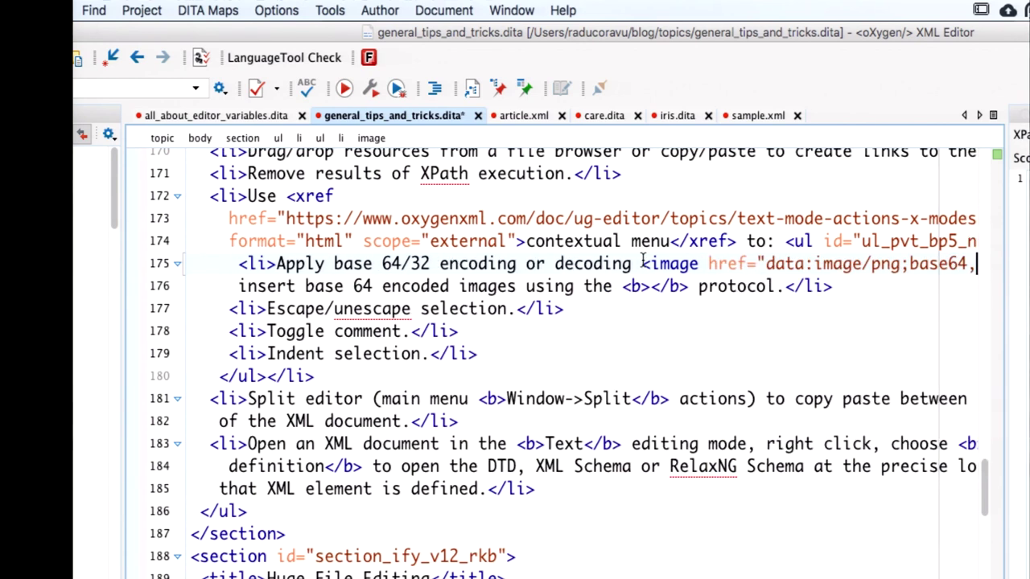
Step: Look at the Base64 Encode/Decode options available at the end of the image's href value, without importing a file
scroll(976, 264, right, 5)
right_click(873, 239)
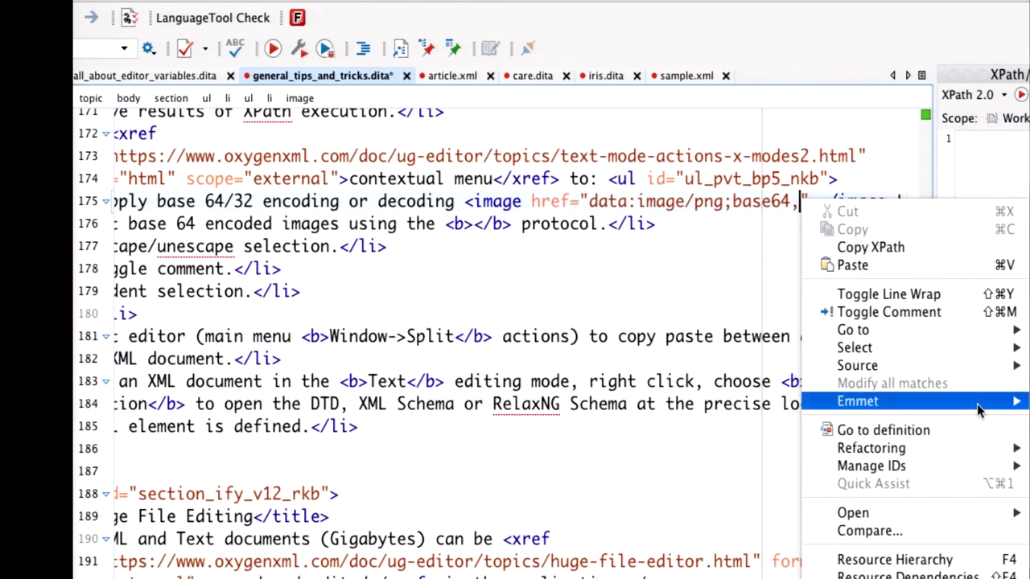
mouse_move(971, 366)
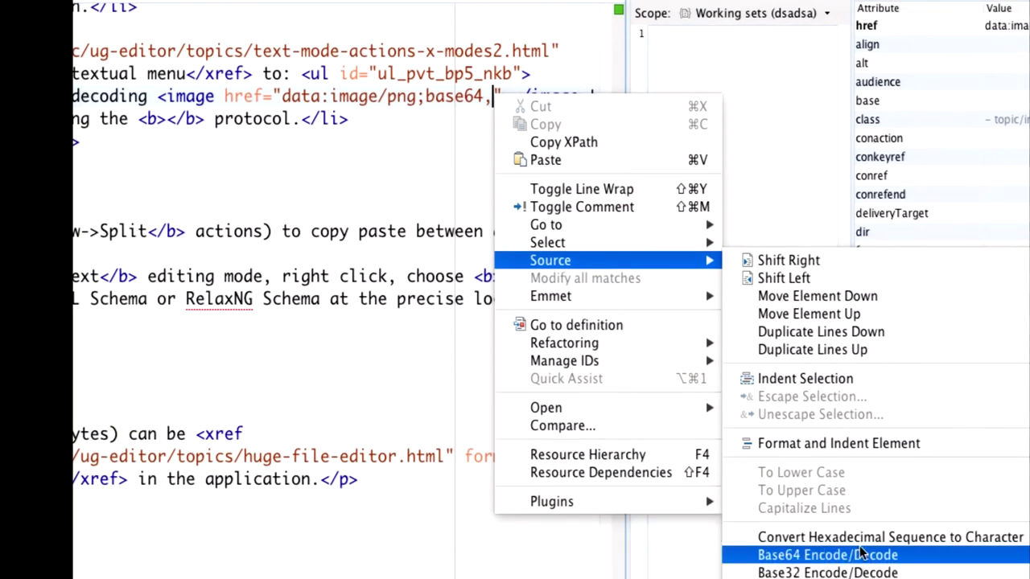
mouse_move(866, 499)
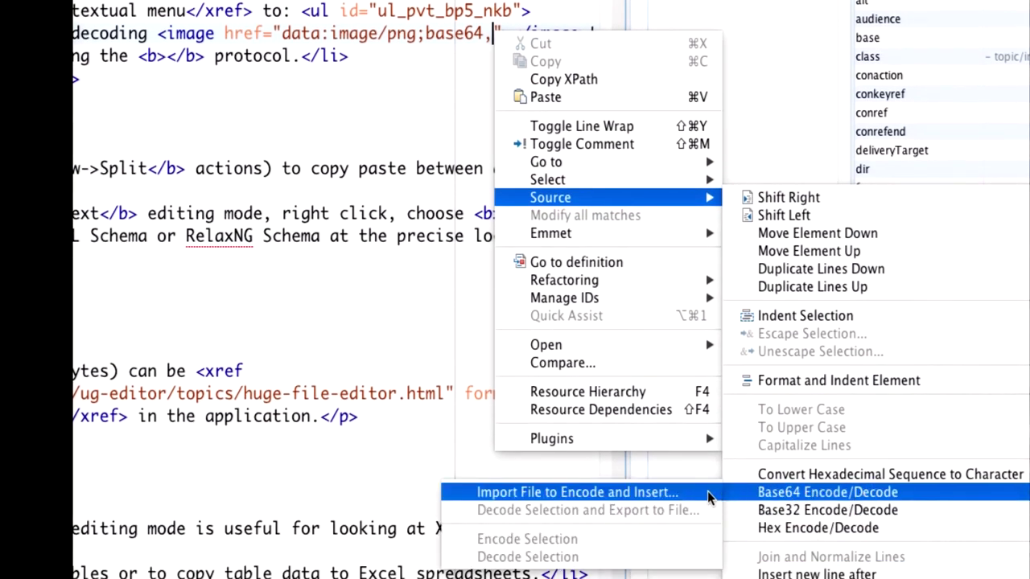
key(Escape)
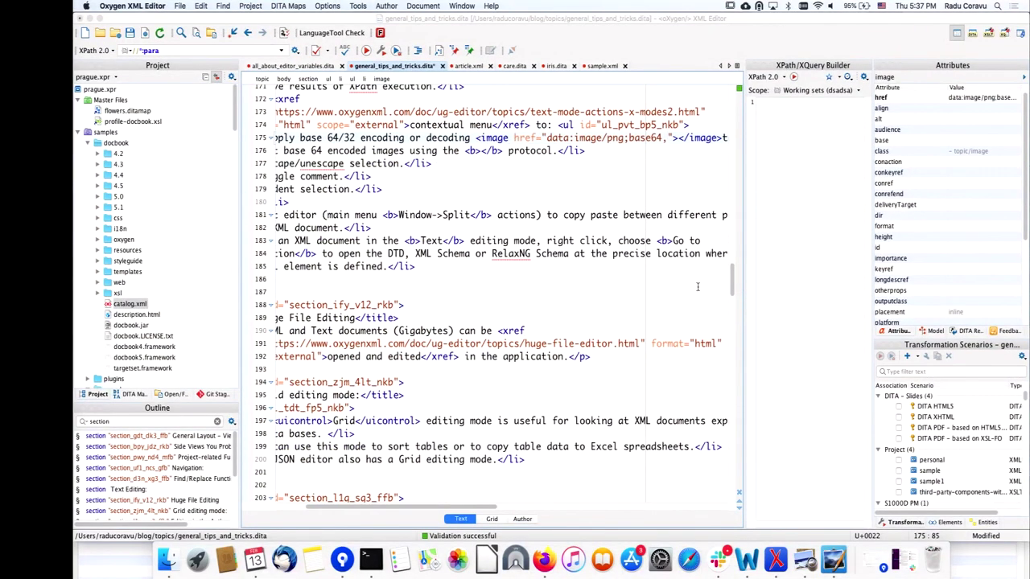
click(859, 555)
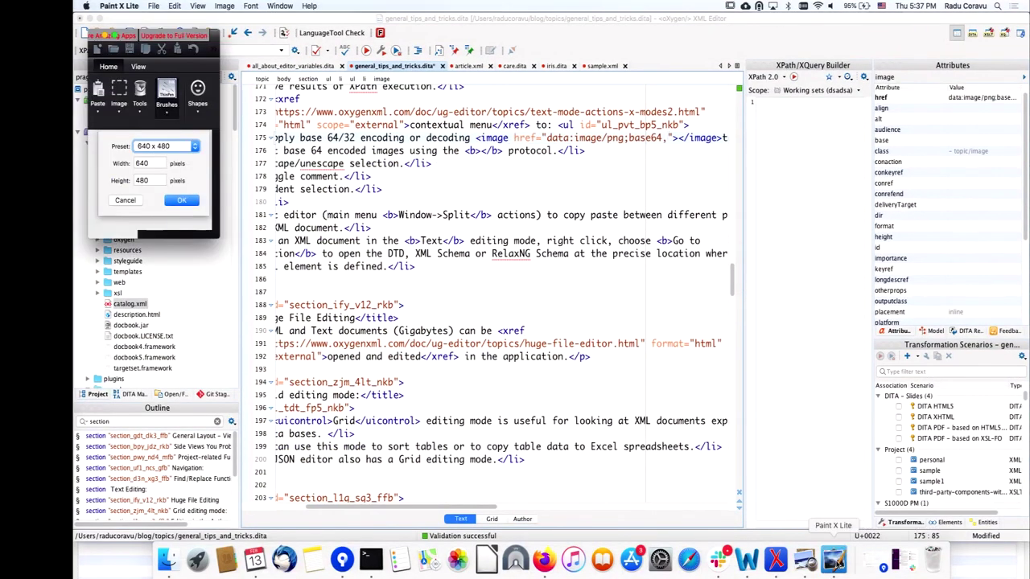
click(105, 35)
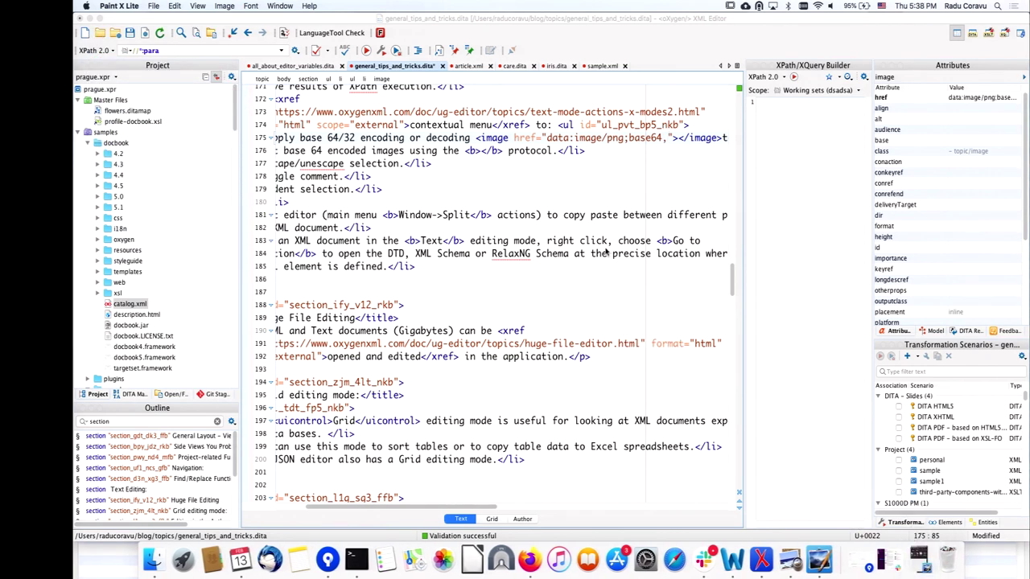
Step: Import cssLayers.png from the blog project's images folder as Base64-encoded content at the end of the image's href value on line 175
right_click(667, 141)
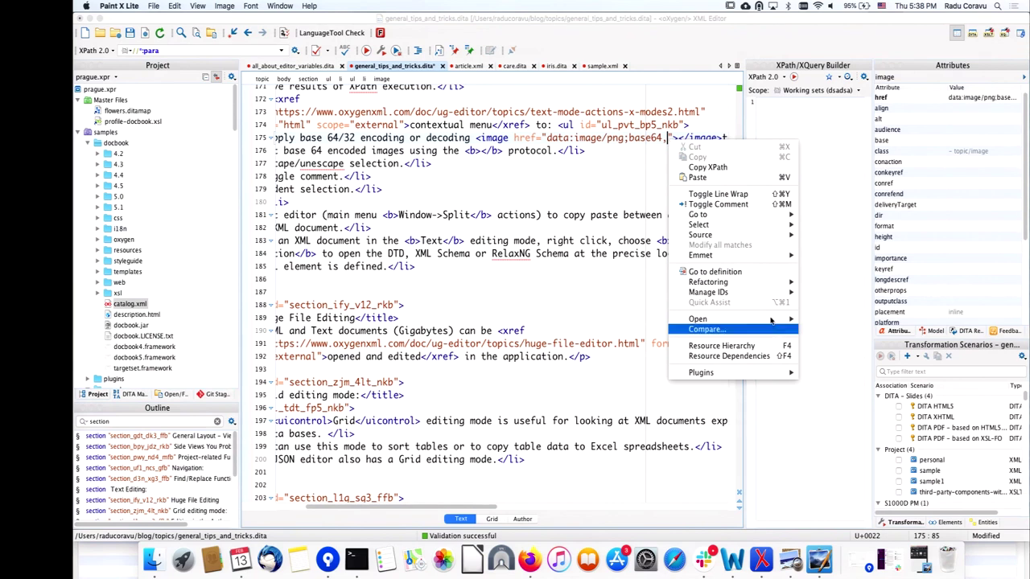
mouse_move(776, 228)
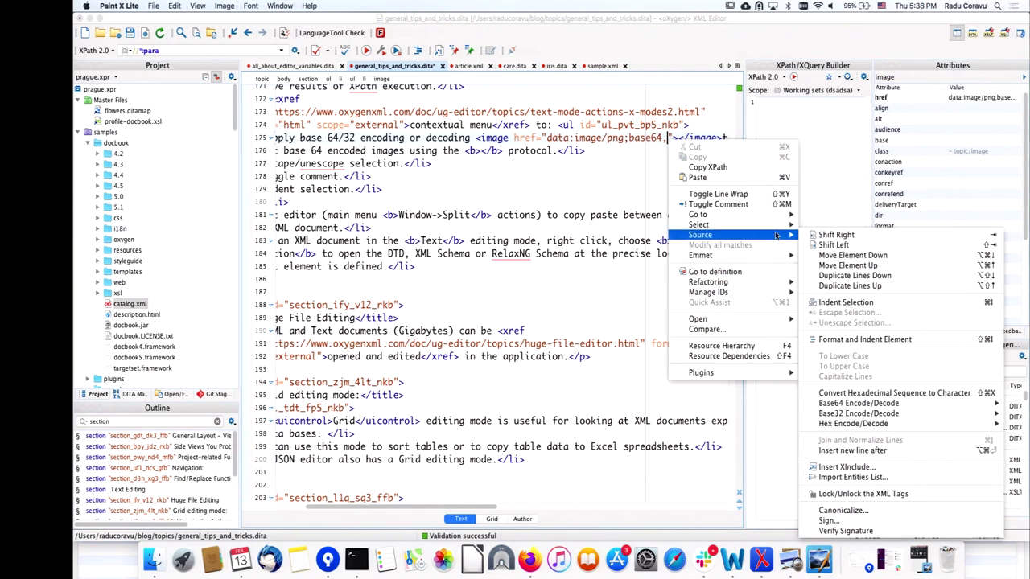
mouse_move(853, 413)
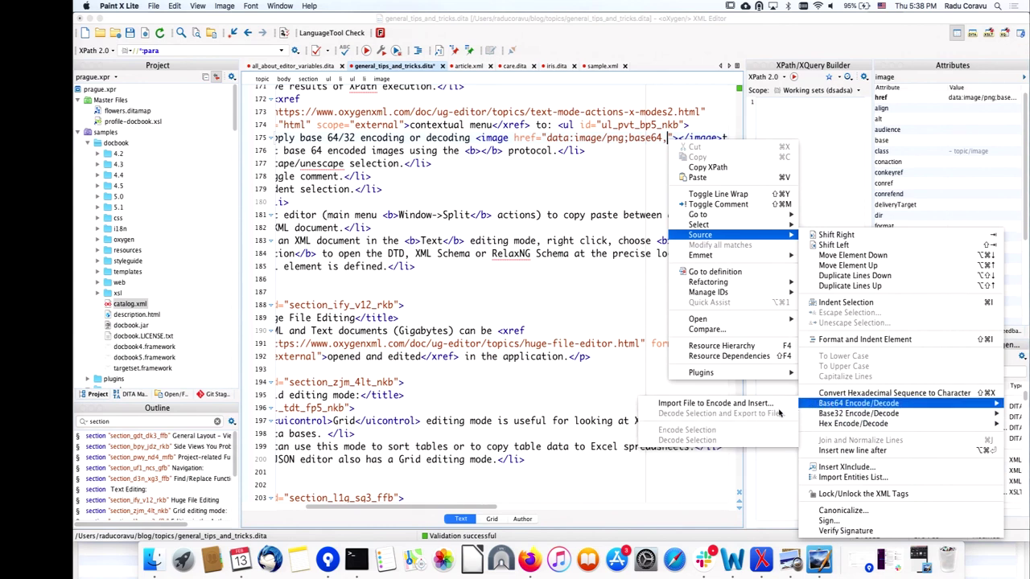
click(777, 411)
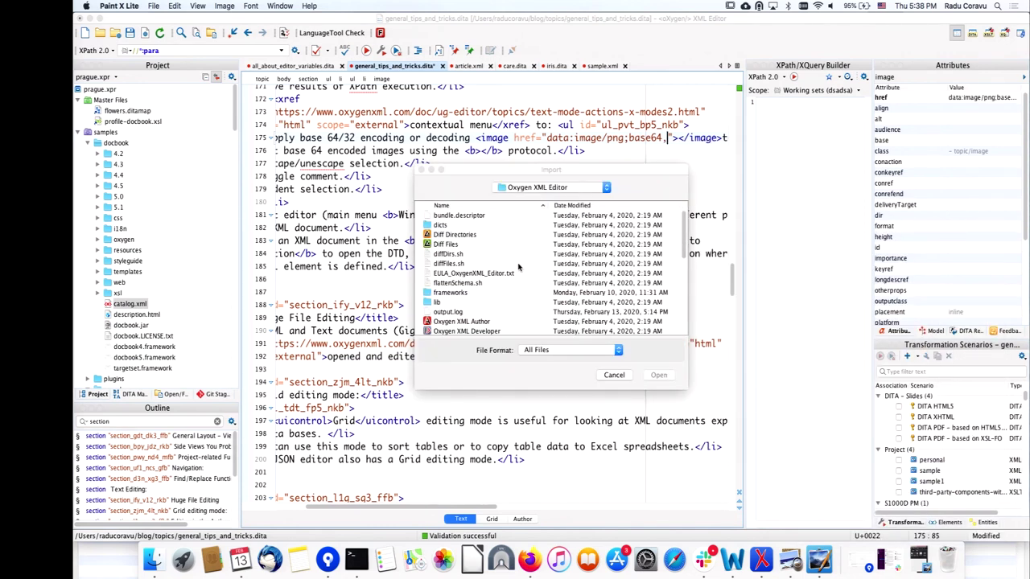
click(555, 188)
click(550, 187)
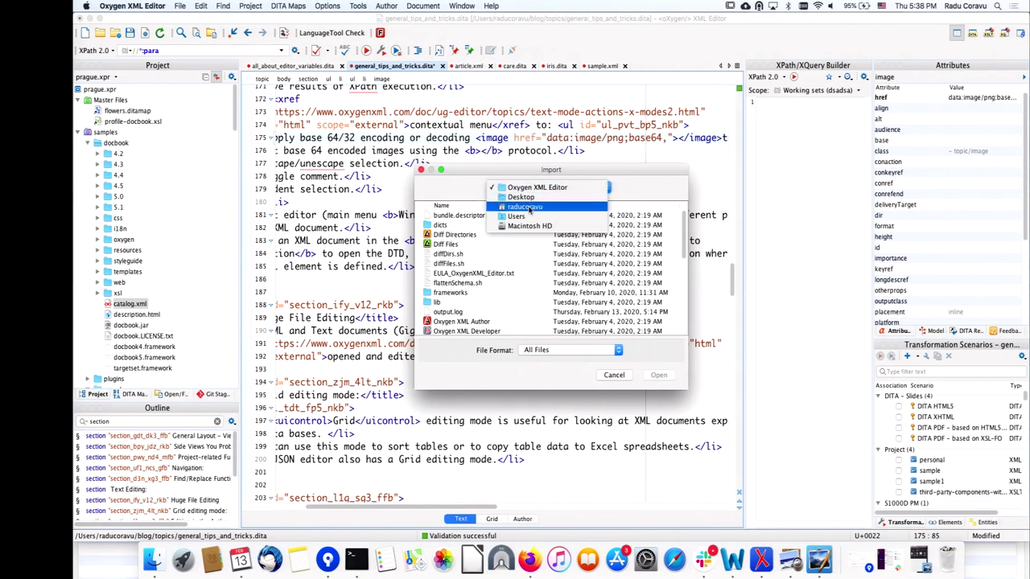
click(530, 208)
double_click(441, 225)
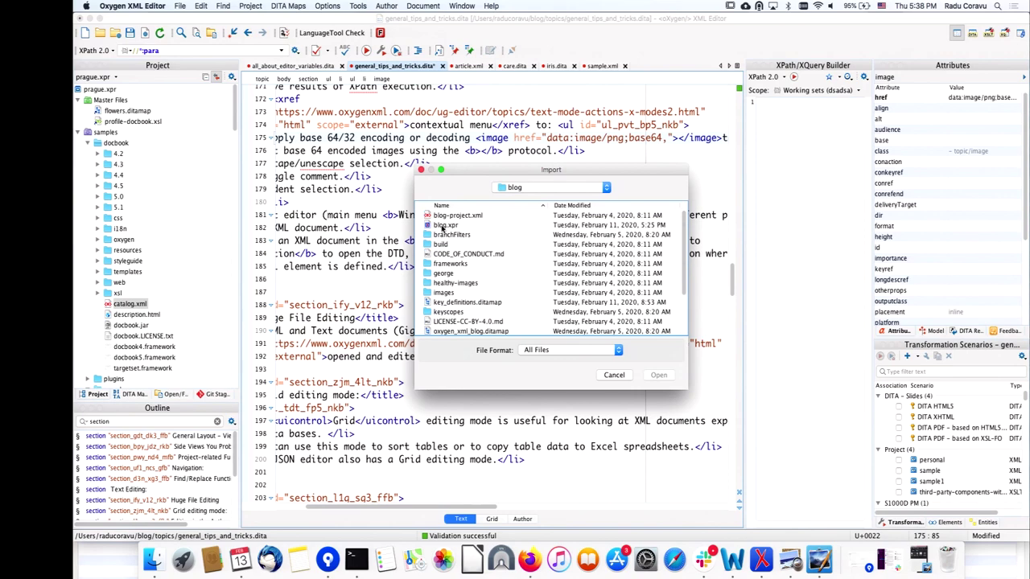
double_click(447, 292)
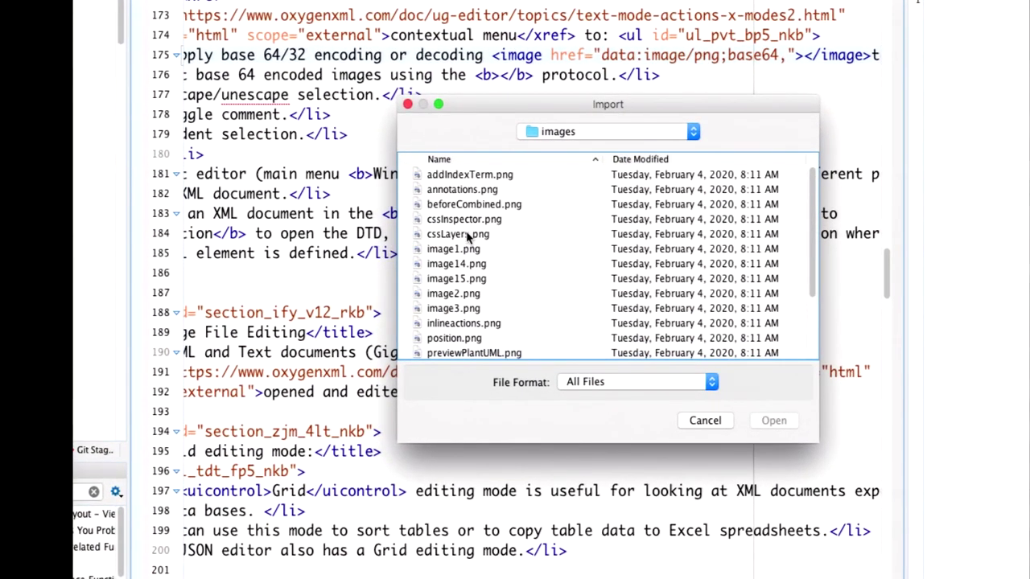
double_click(458, 234)
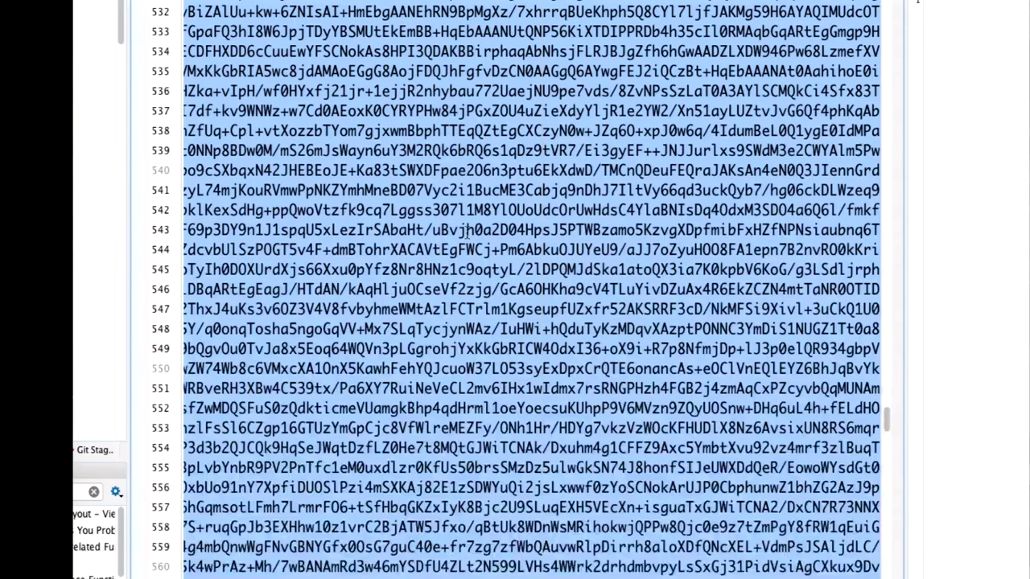
Step: Check how the Base64-encoded image renders in Author mode and return to Text mode
scroll(467, 231, down, 5)
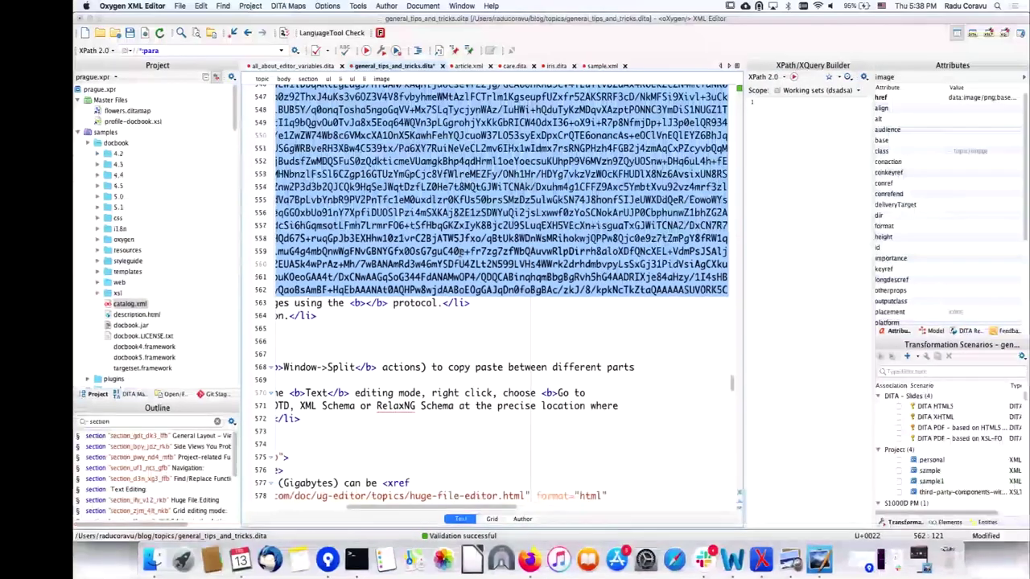
click(523, 519)
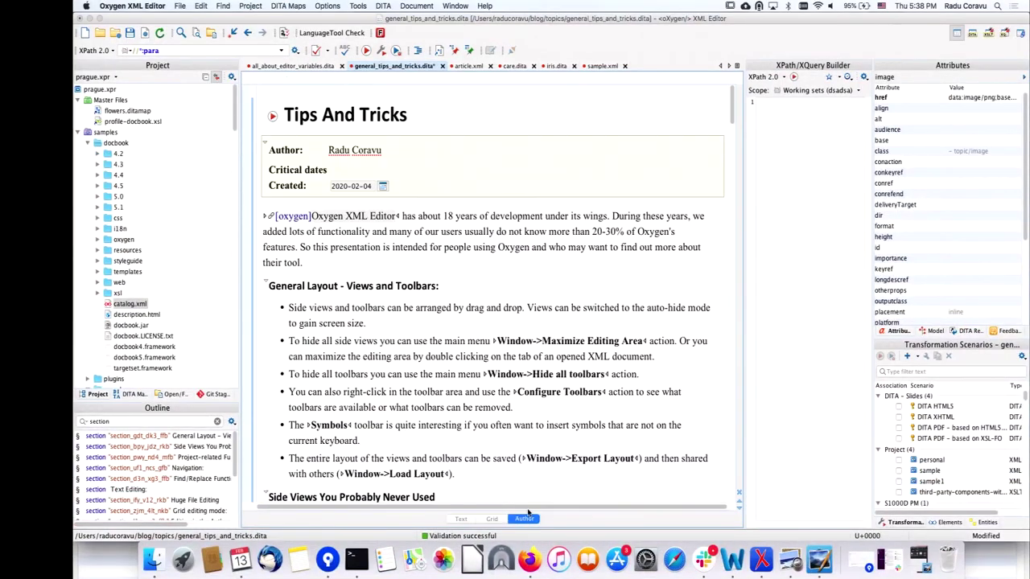
scroll(554, 395, down, 3)
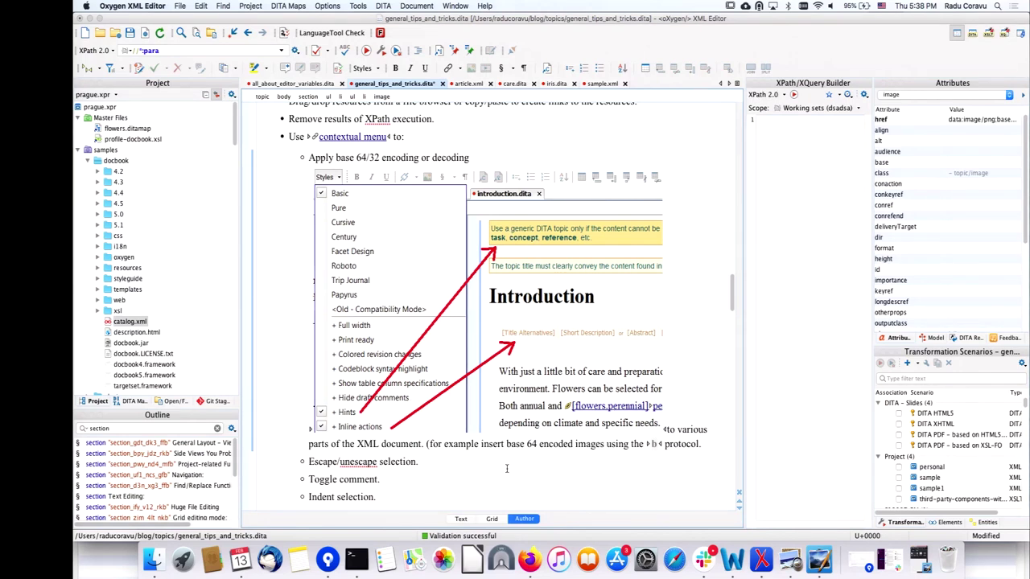
click(460, 519)
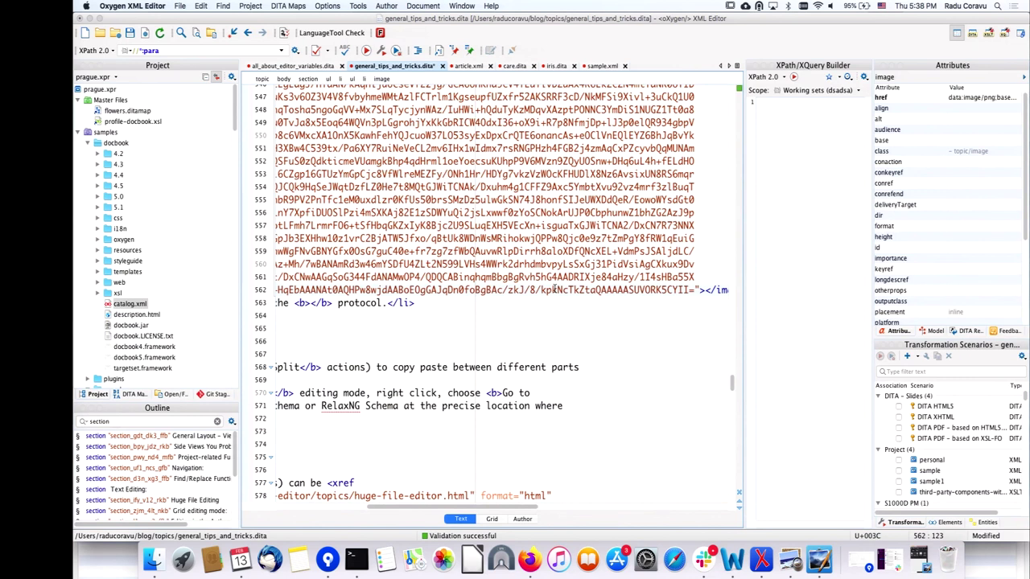
click(559, 226)
click(222, 6)
click(425, 231)
double_click(425, 231)
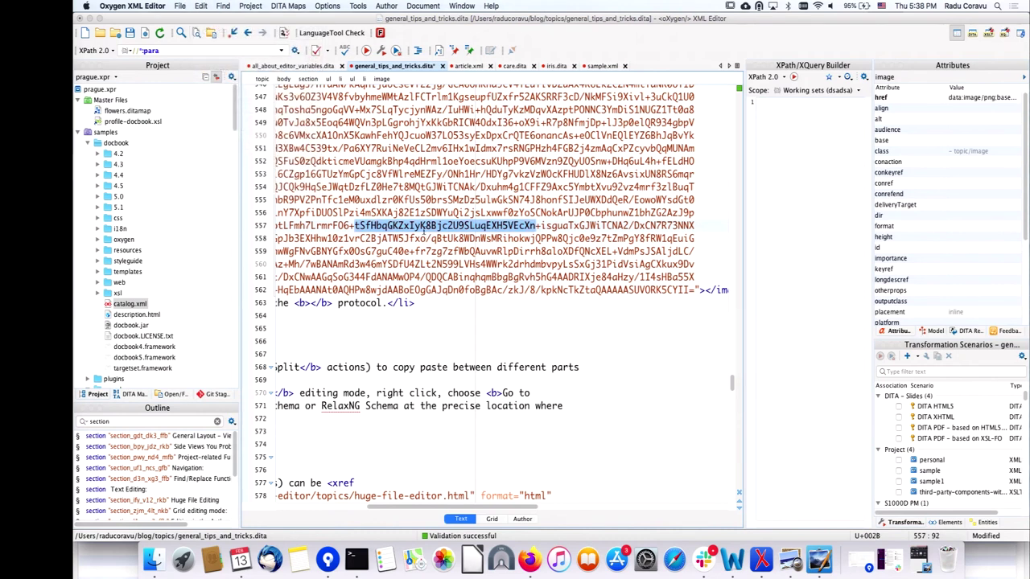
key(super+Tab)
click(732, 561)
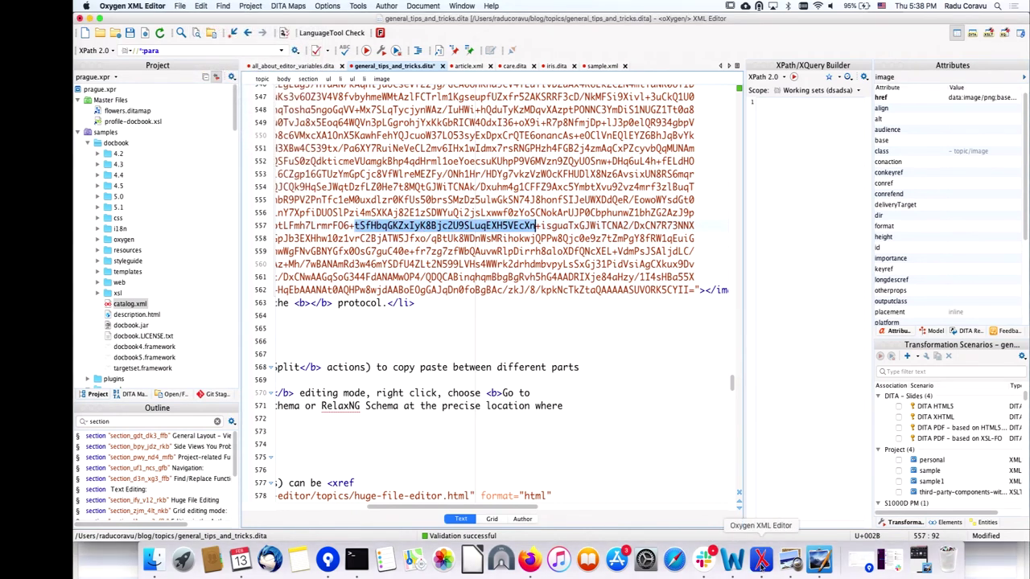
key(super+Tab)
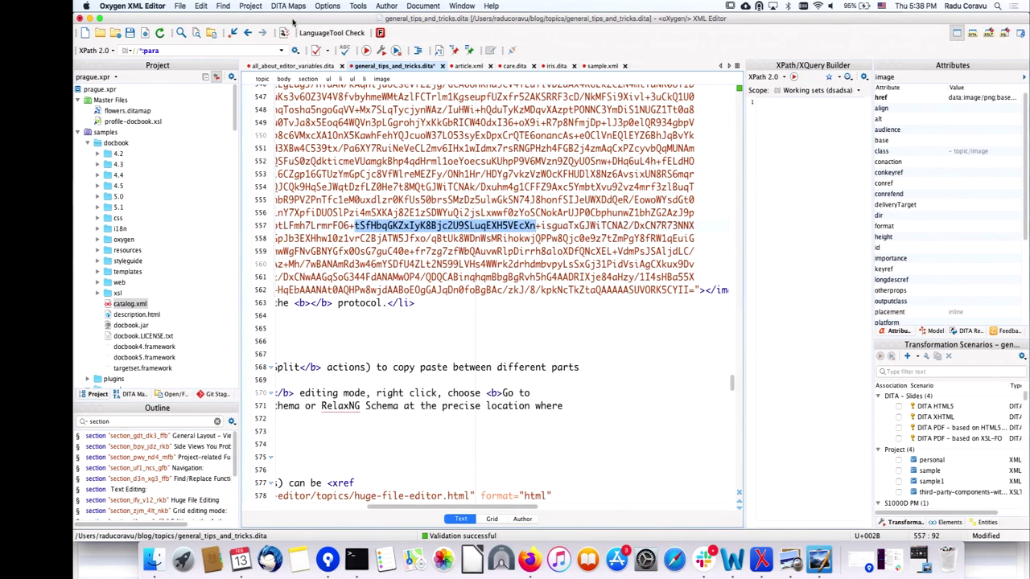
Step: Undo the Base64 image import and the insertion of the image element on line 175
click(204, 7)
click(218, 19)
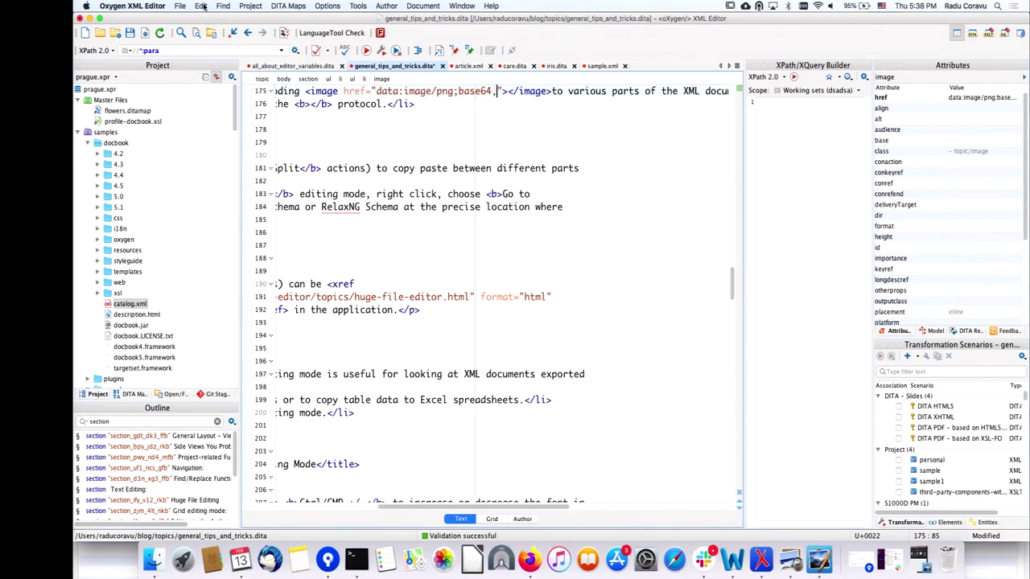
click(204, 6)
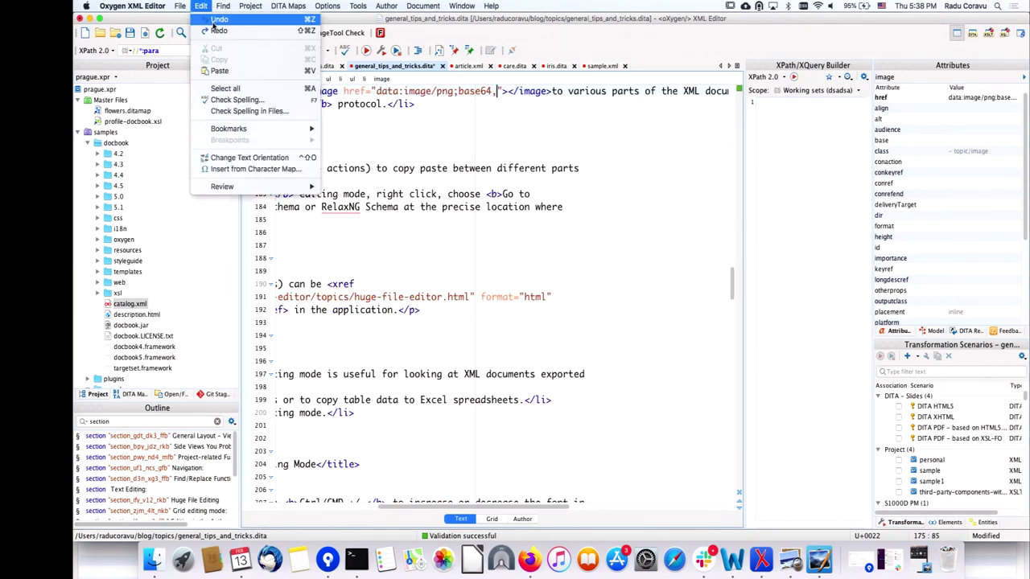
click(215, 19)
click(203, 6)
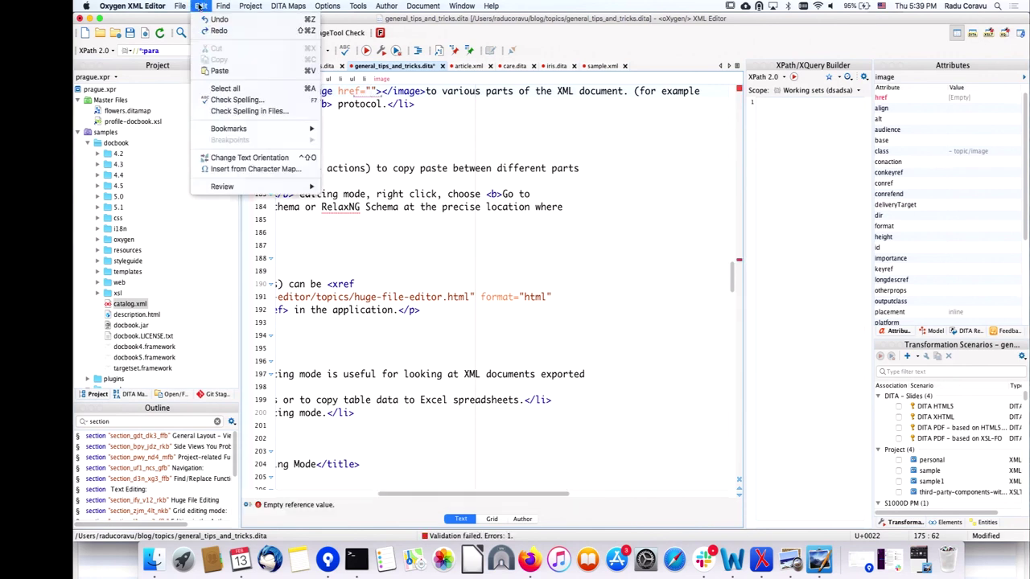
click(207, 19)
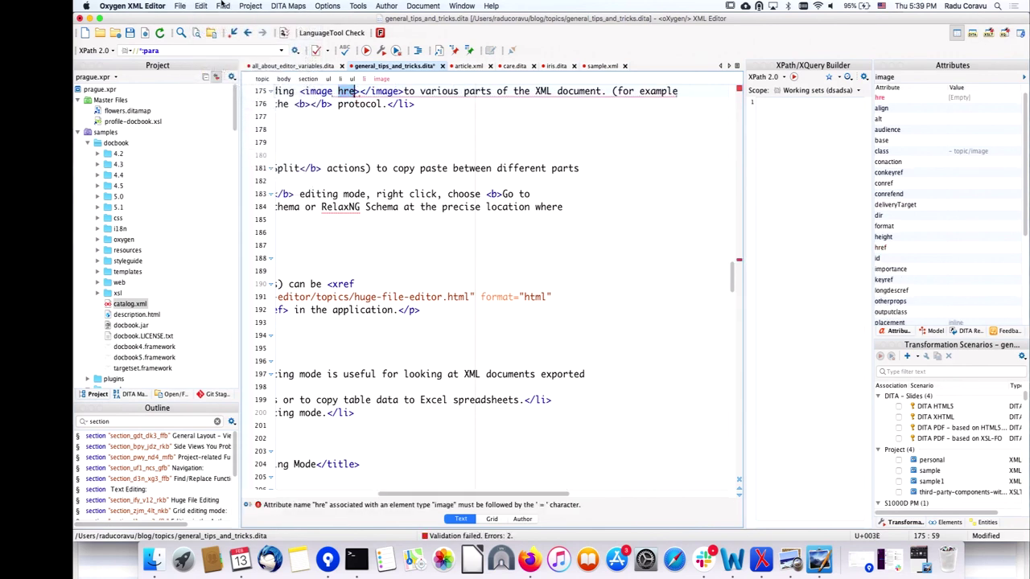
click(201, 5)
click(215, 30)
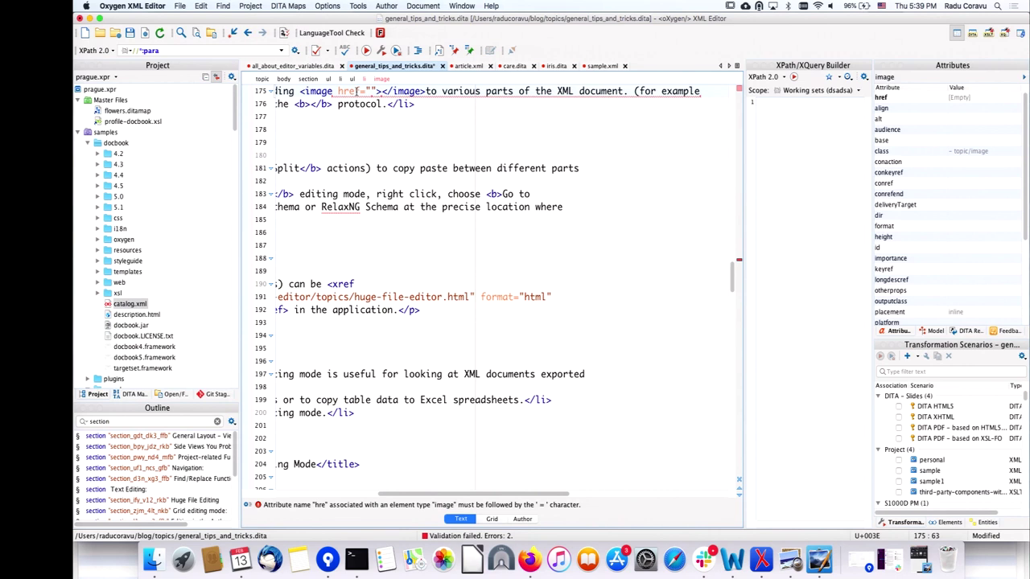
key(ctrl+z)
key(ctrl+z)
key(ctrl+z)
Step: Write <a><b></b></a> on a new line below the "Escape/unescape selection." item, copy it and delete it from that line
scroll(357, 91, left, 5)
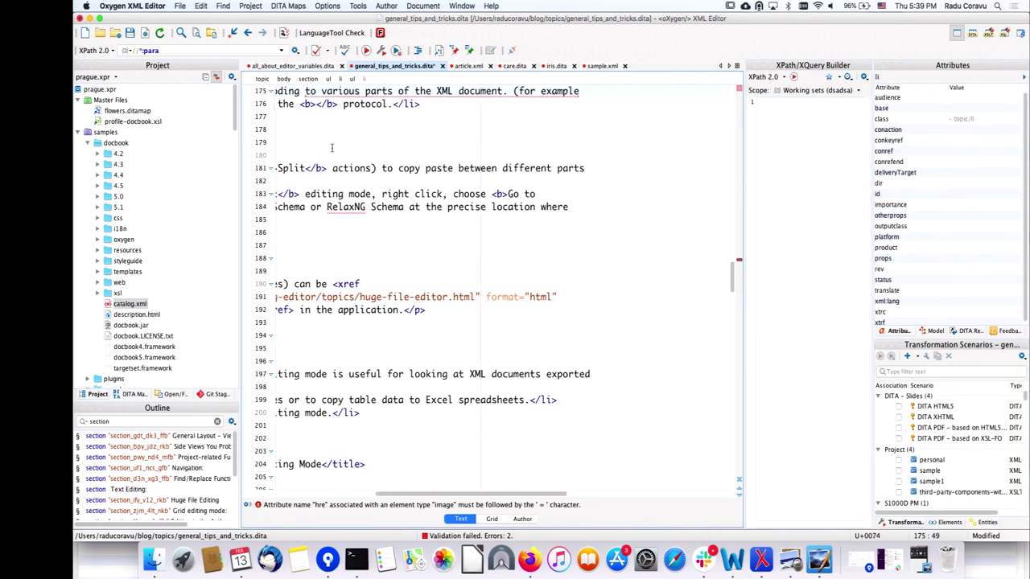
scroll(338, 137, up, 2)
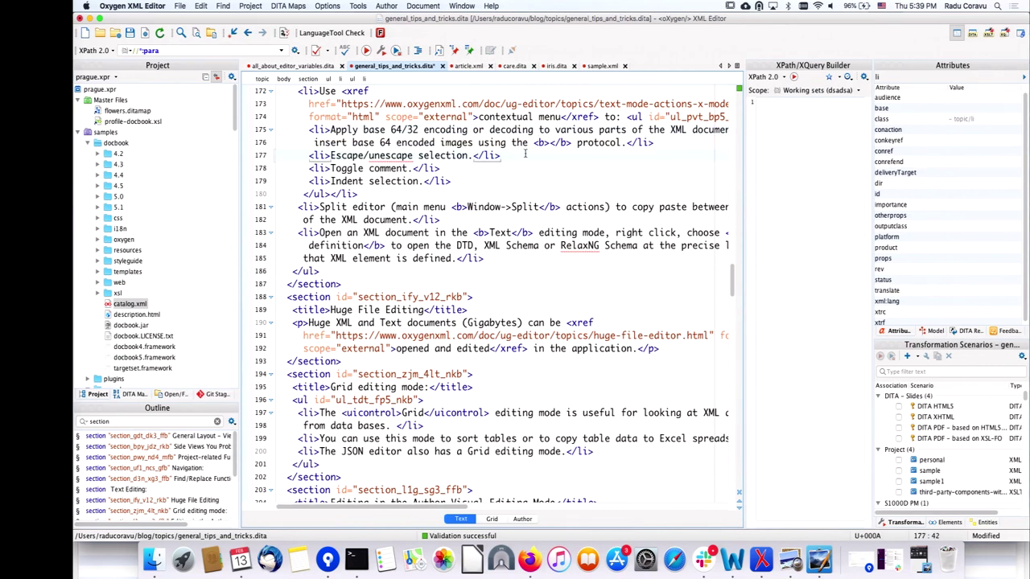
key(Return)
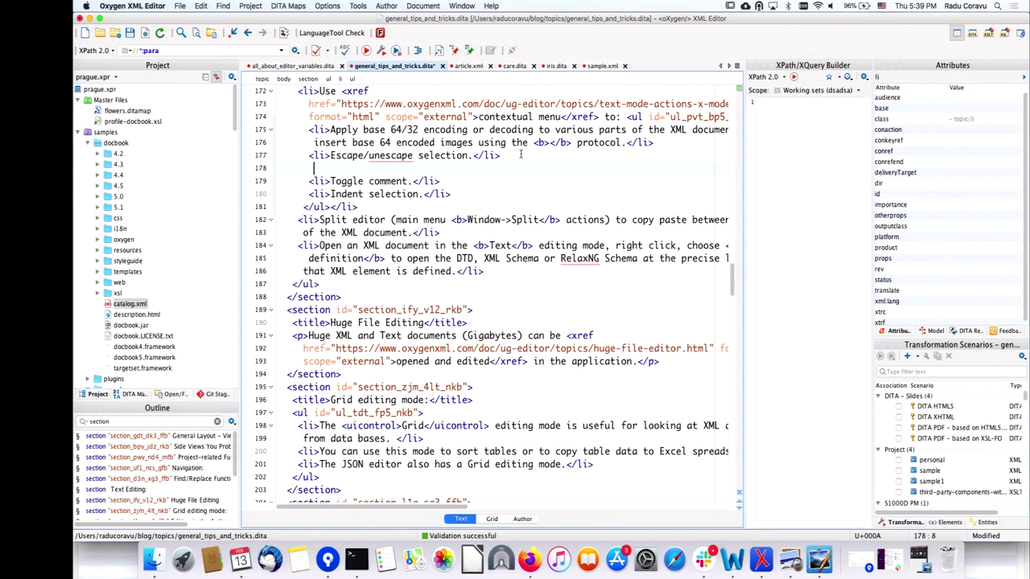
text(<a>)
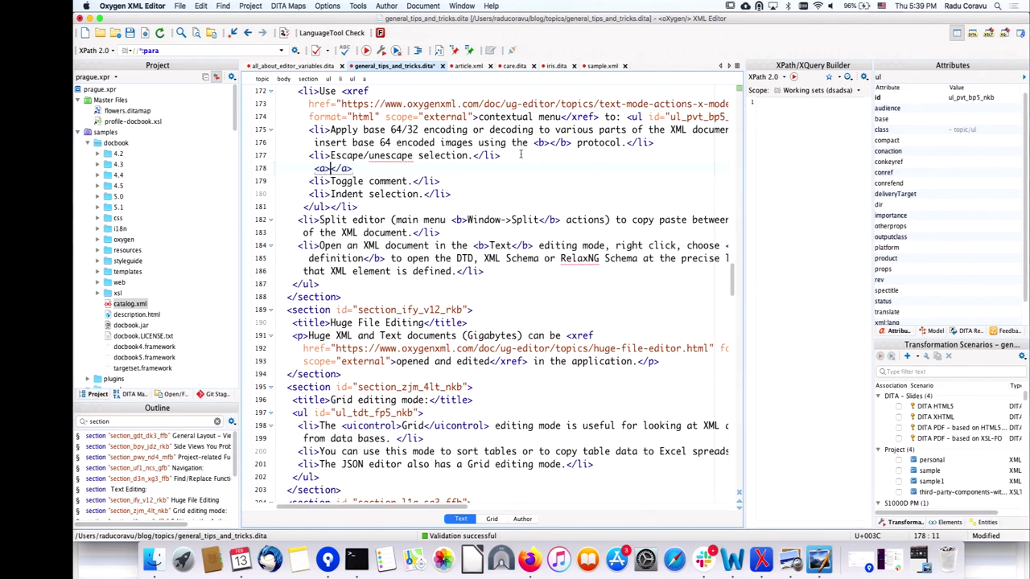
text(<b></b)
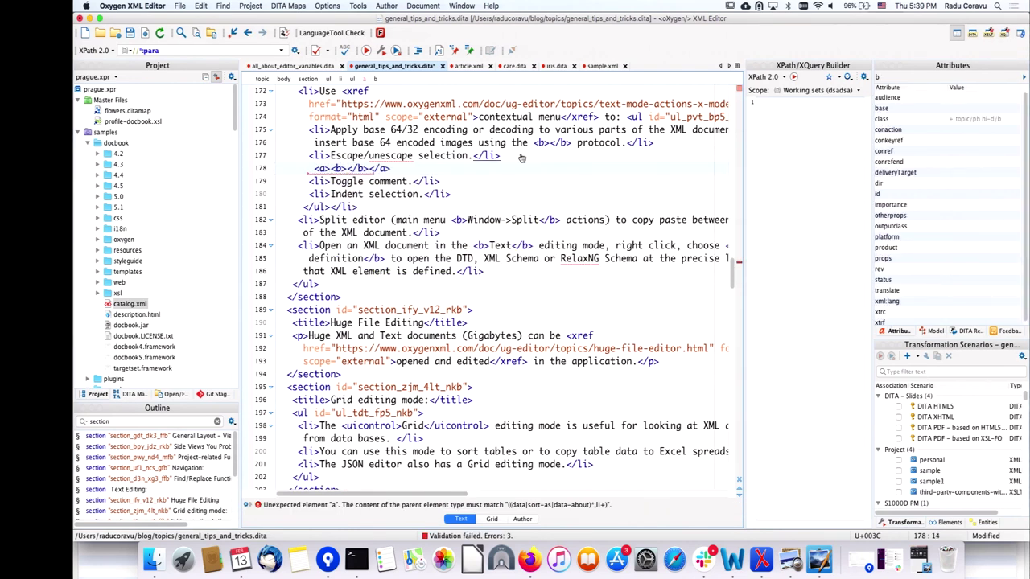
key(End)
key(shift+Home)
key(super+c)
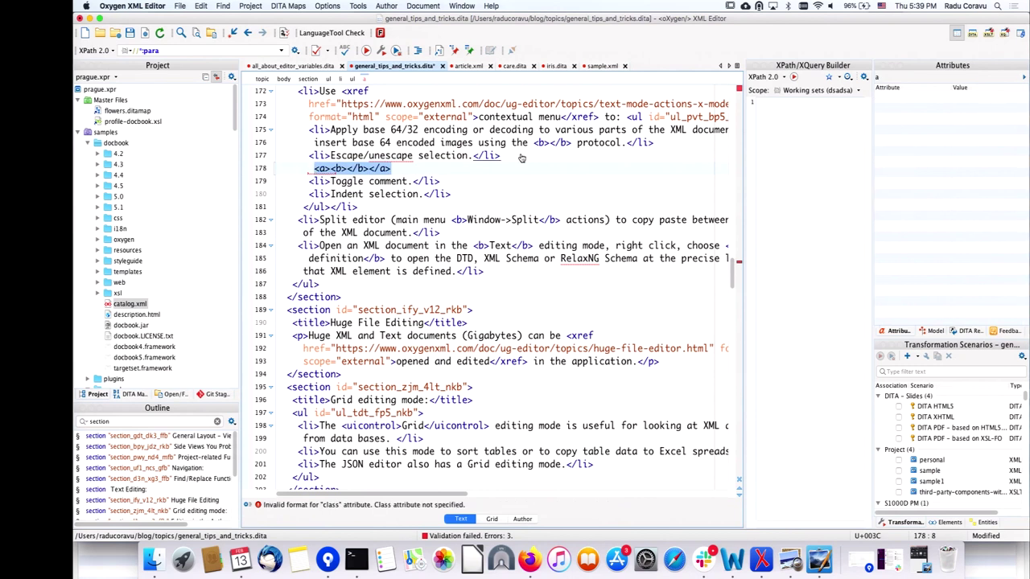
key(BackSpace)
text(<code)
key(BackSpace)
key(BackSpace)
key(BackSpace)
key(BackSpace)
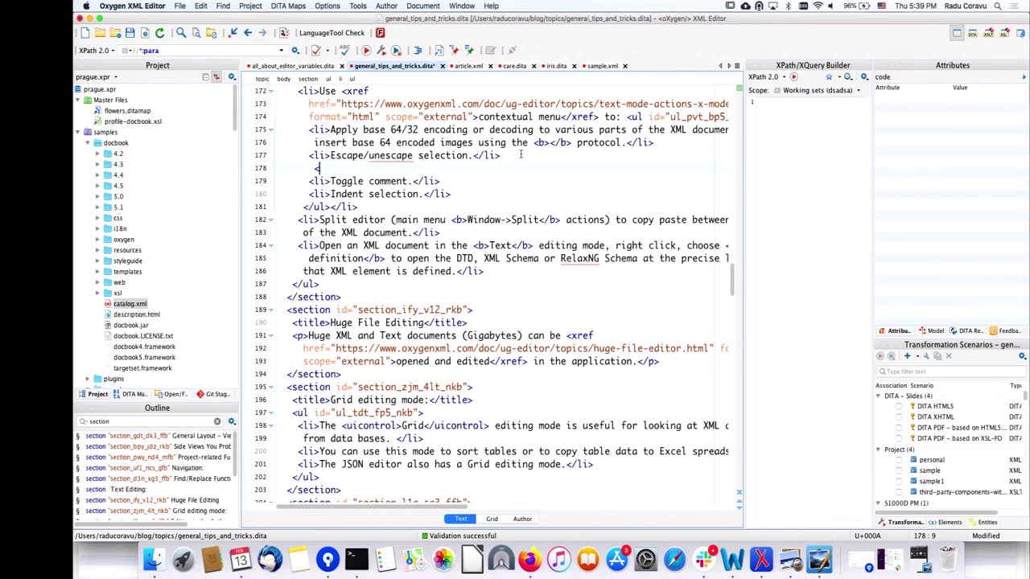
key(BackSpace)
Step: Insert a codeblock element after "insert base 64 encoded images" on line 176 and paste <a><b></b></a> on its own line inside it
click(479, 142)
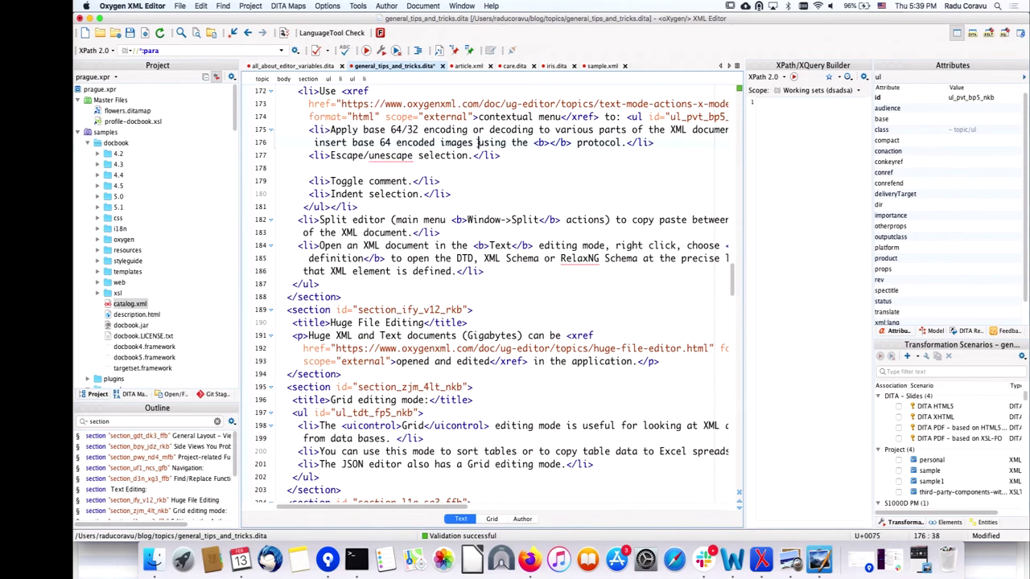
text(<code)
key(Return)
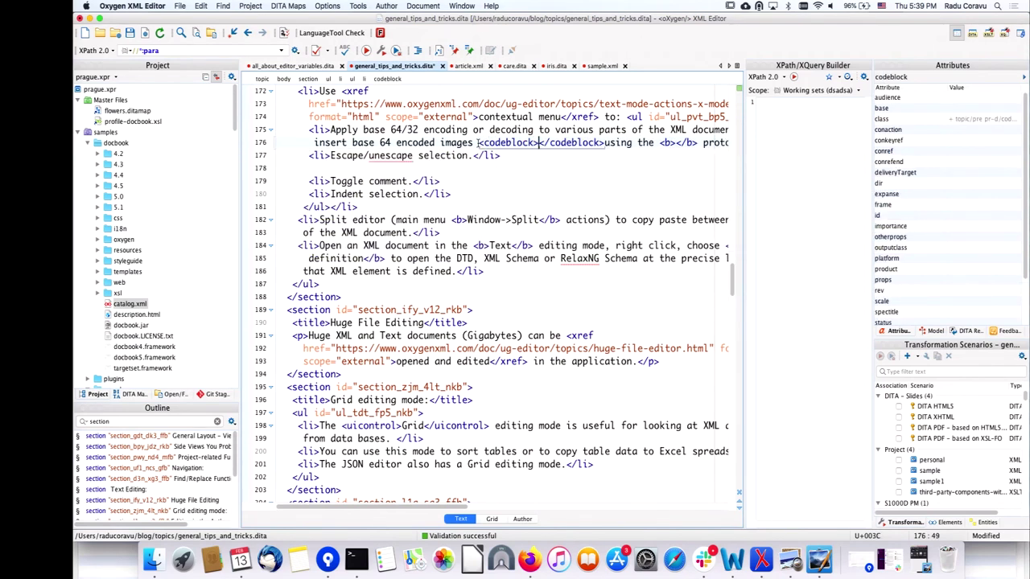
key(Return)
key(Return)
key(super+v)
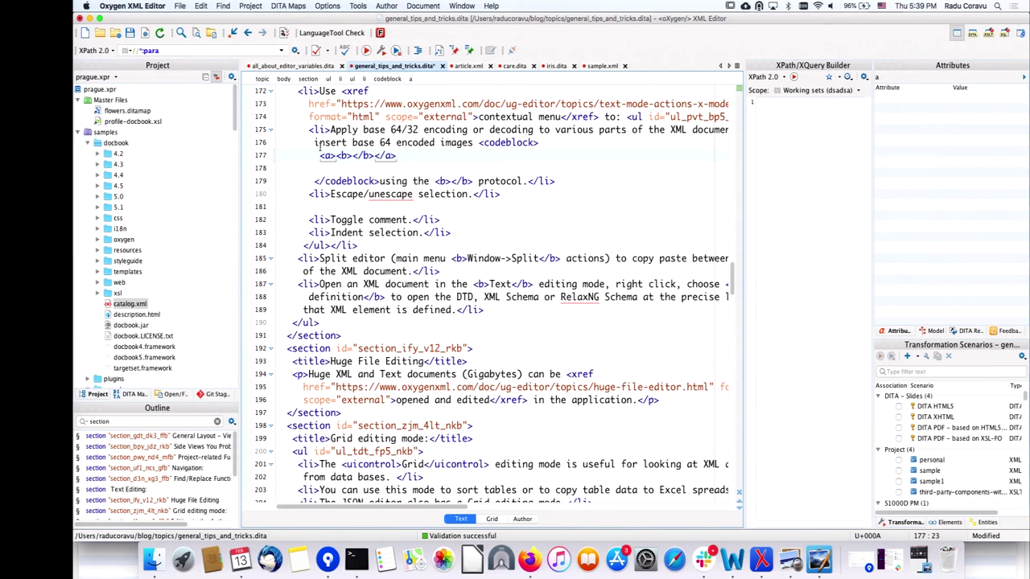
Step: Escape the <a><b></b></a> markup inside the codeblock to character entities with the default conversions and save the topic
drag(317, 155, 406, 157)
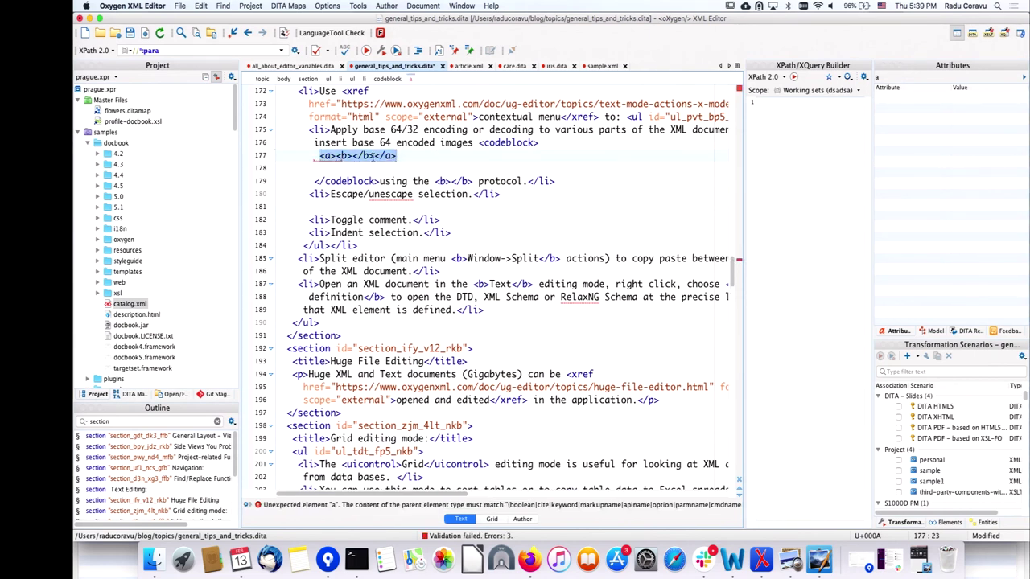
right_click(380, 158)
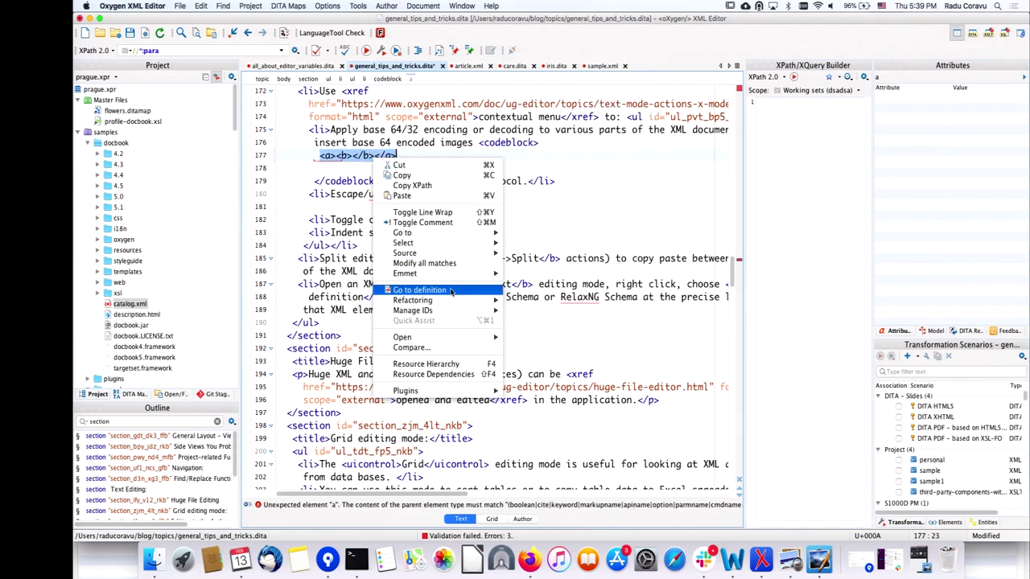
mouse_move(463, 256)
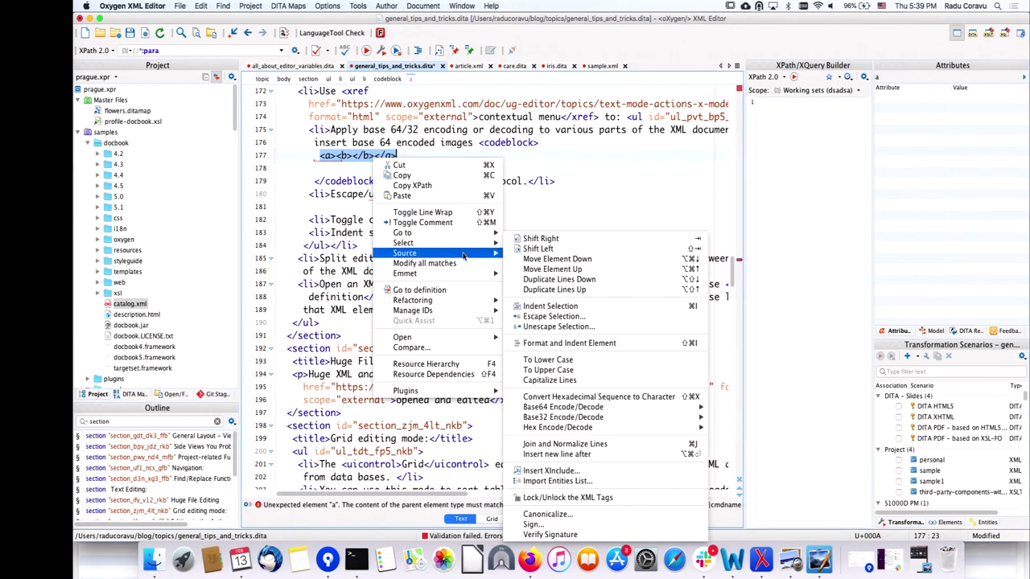
click(560, 317)
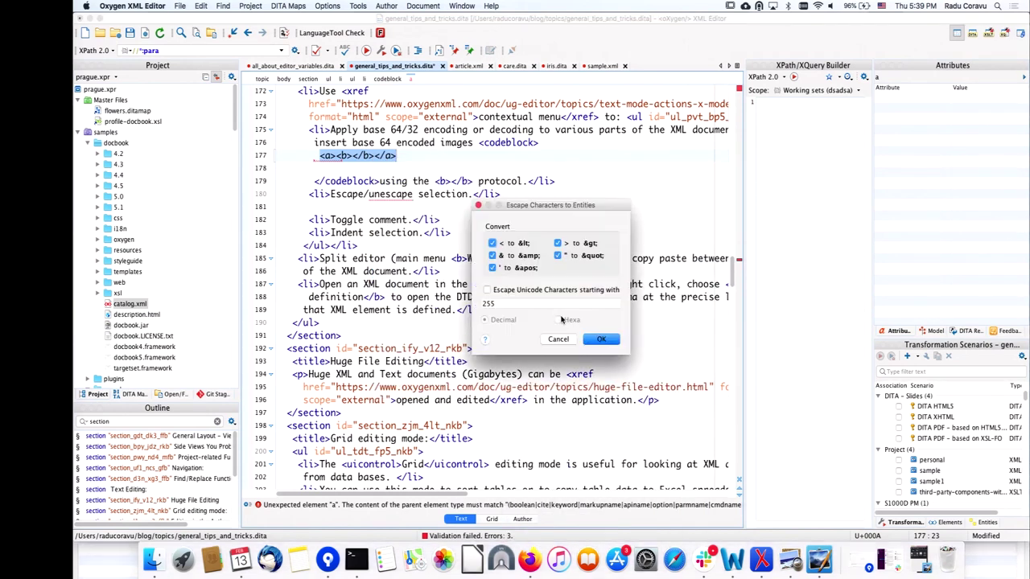
click(601, 339)
key(super+s)
scroll(367, 206, up, 2)
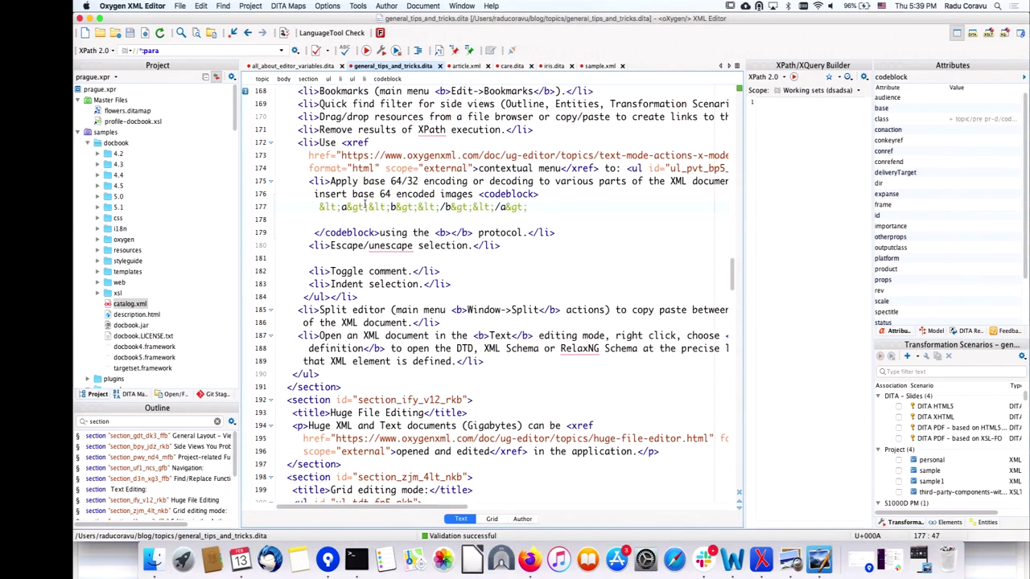
Step: Check how the escaped codeblock markup renders in Author mode and return to Text mode
drag(310, 210, 373, 211)
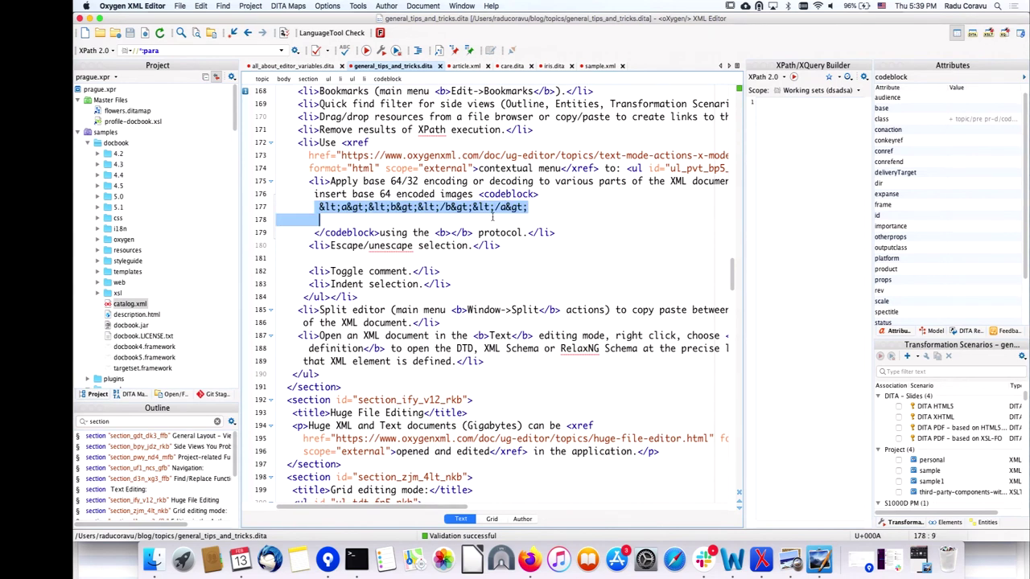
click(522, 519)
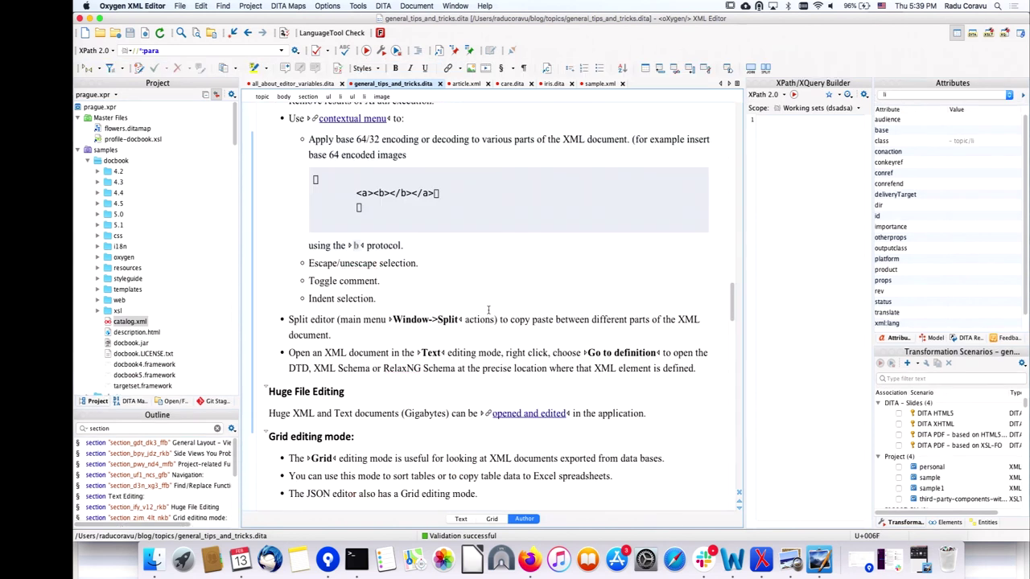
drag(352, 193, 433, 193)
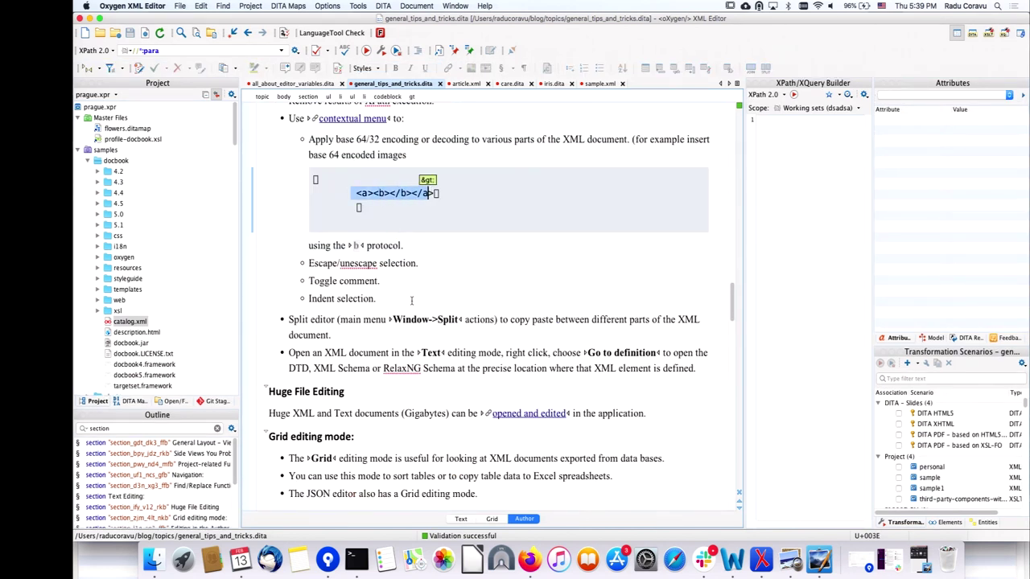
click(461, 519)
Step: Remove the codeblock element with its escaped markup from the Base64 list item
key(Delete)
key(BackSpace)
key(Delete)
key(BackSpace)
Step: Add an XML comment reading "test" on its own line below the "Escape/unescape selection." item
click(436, 216)
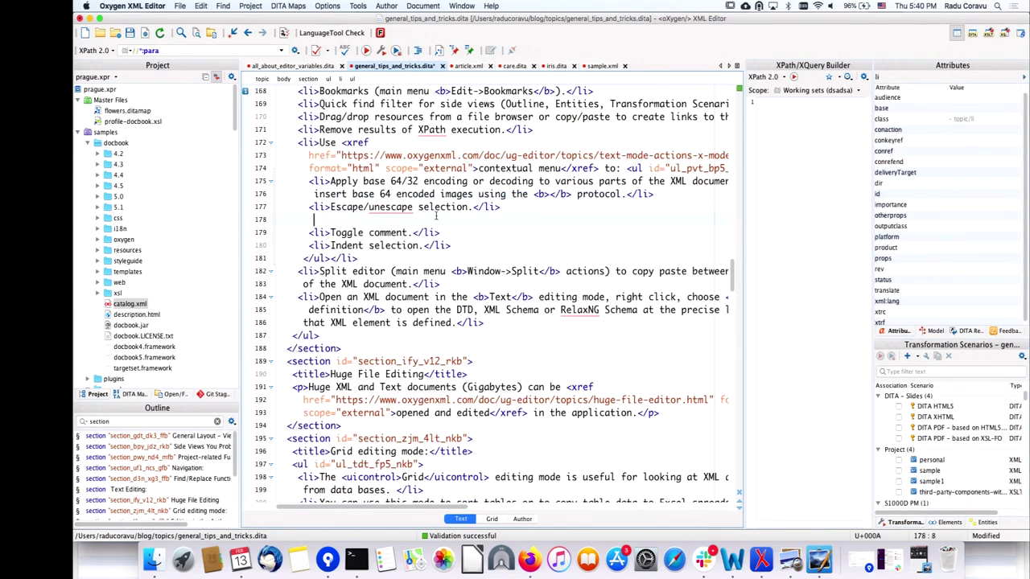
key(Return)
key(Return)
key(Up)
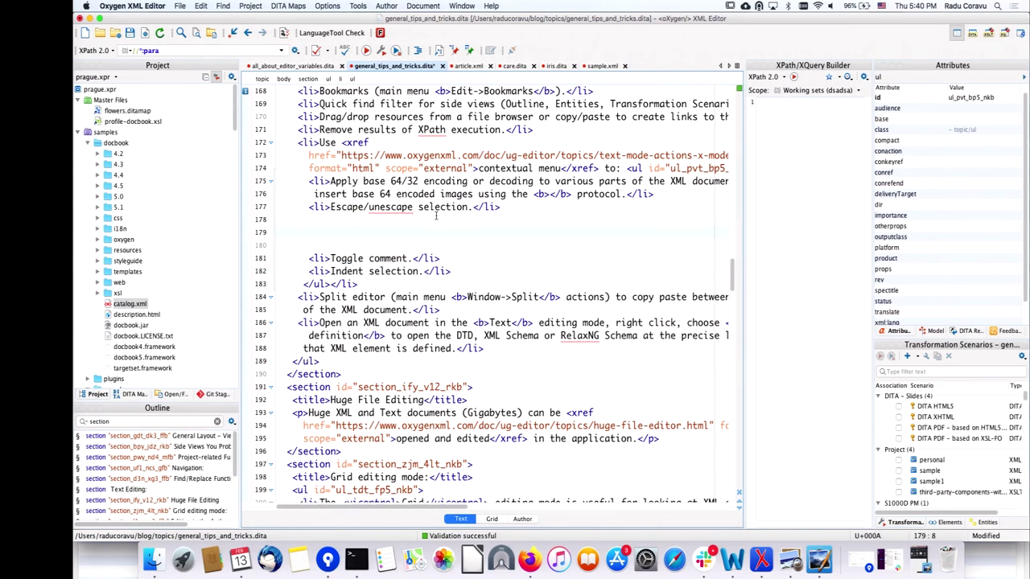
text(<!)
key(Return)
text(test -->)
key(Return)
Step: Add an empty multi-line li element and an empty single-line li below the test comment, plus a blank line above the comment
text(<li)
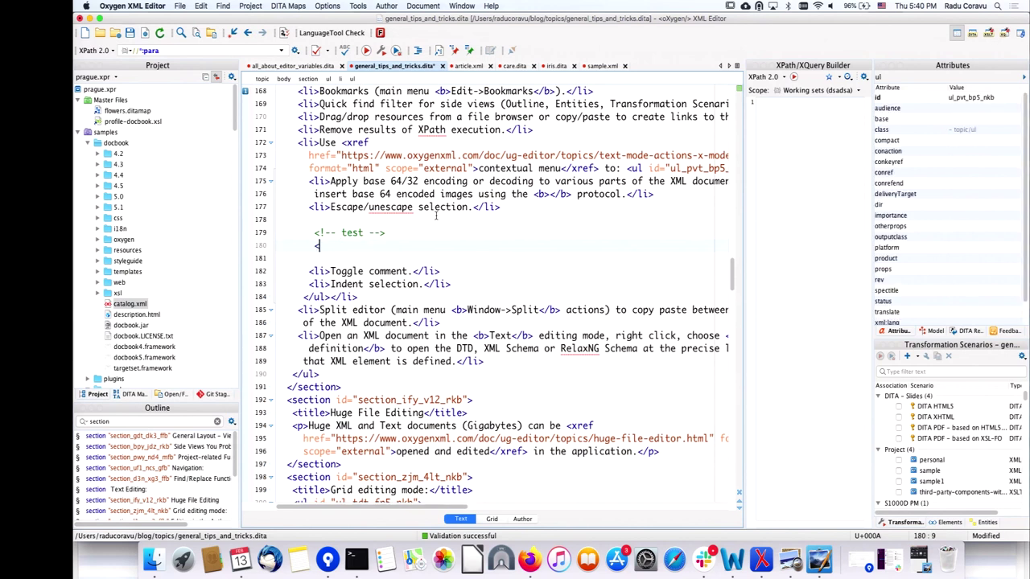
key(Return)
key(Return)
key(Return)
text(</)
key(Return)
text(<li)
key(Return)
click(436, 215)
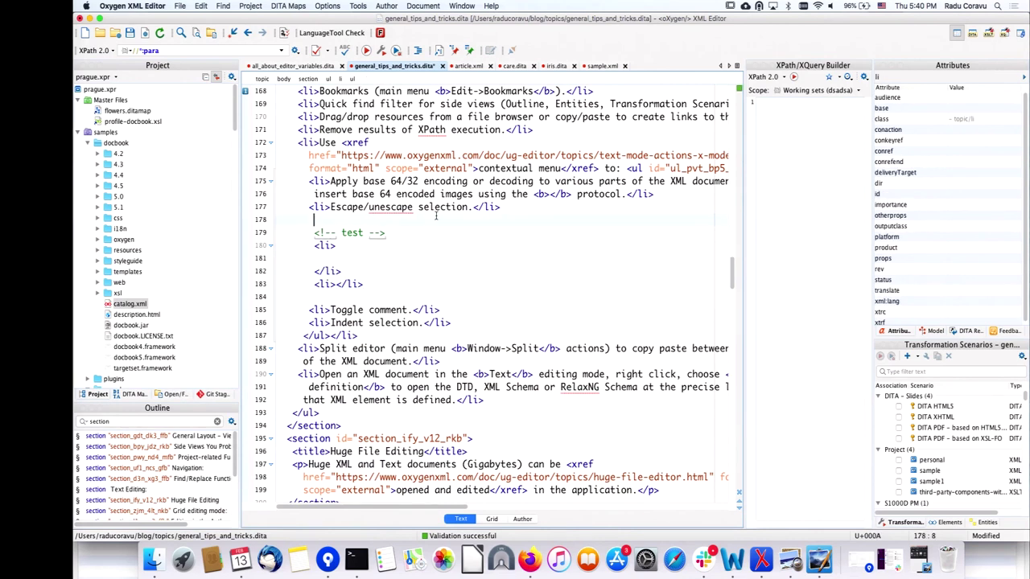
key(Return)
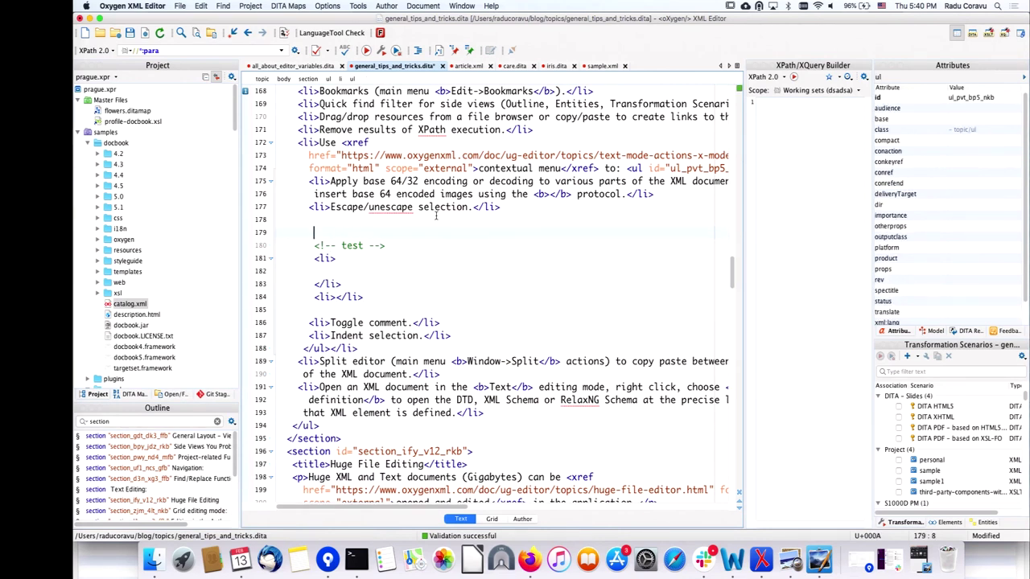
Step: Comment out the block made up of the test comment and the two empty li elements with Toggle Comment
key(Down)
key(shift+Down)
key(shift+Down)
key(shift+Down)
key(shift+Down)
key(shift+Up)
key(shift+Up)
key(shift+Down)
key(shift+Down)
key(shift+End)
right_click(335, 248)
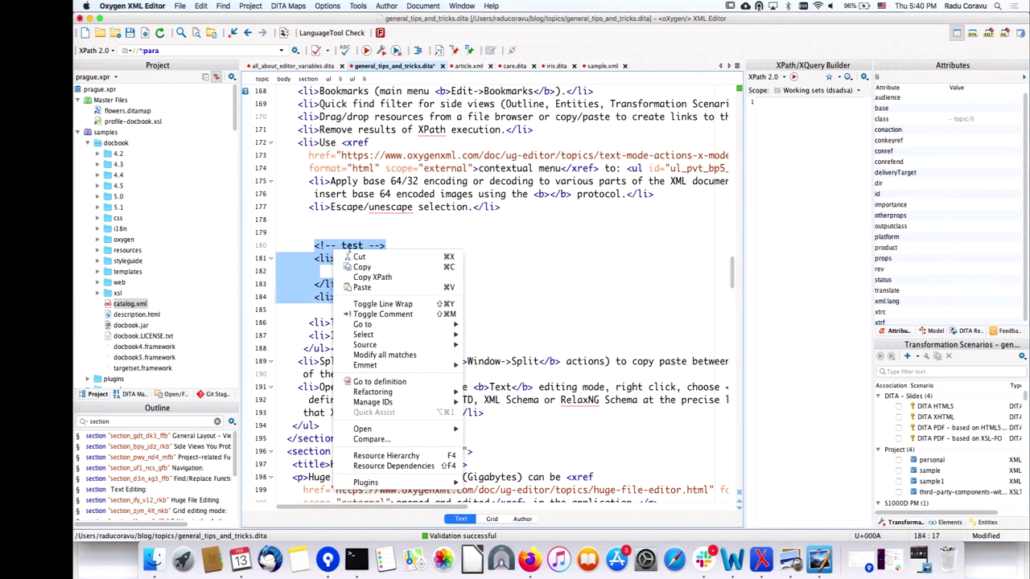
click(383, 315)
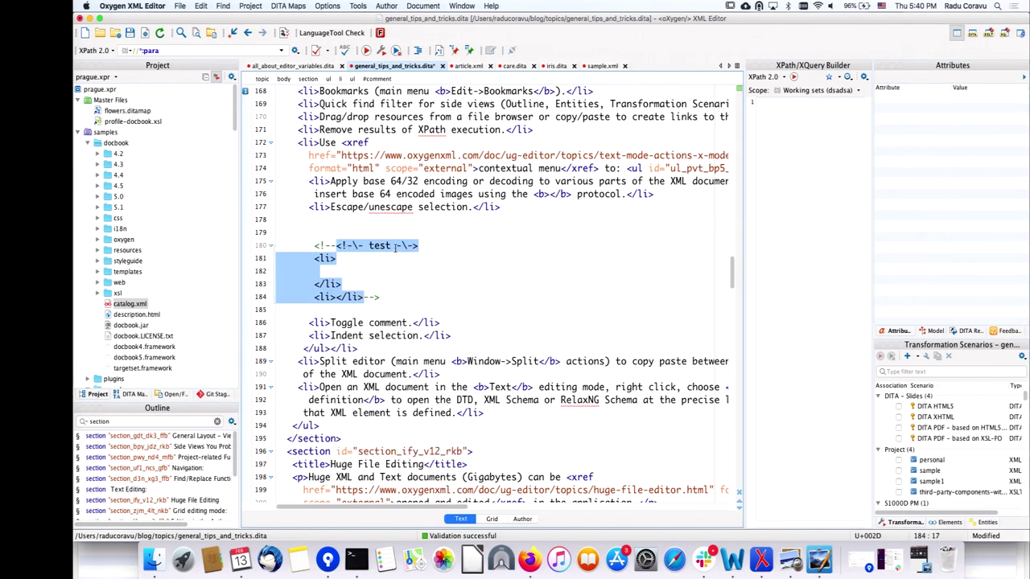
Step: Inspect the commented block with its nested test comment and uncomment it with Toggle Comment
click(396, 247)
drag(341, 245, 381, 297)
click(352, 245)
click(374, 276)
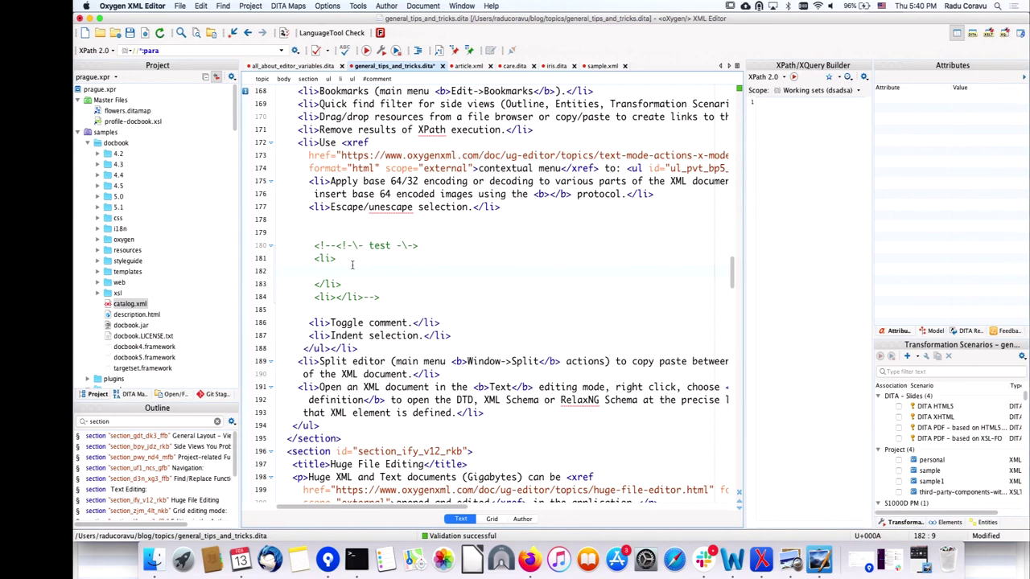
right_click(352, 265)
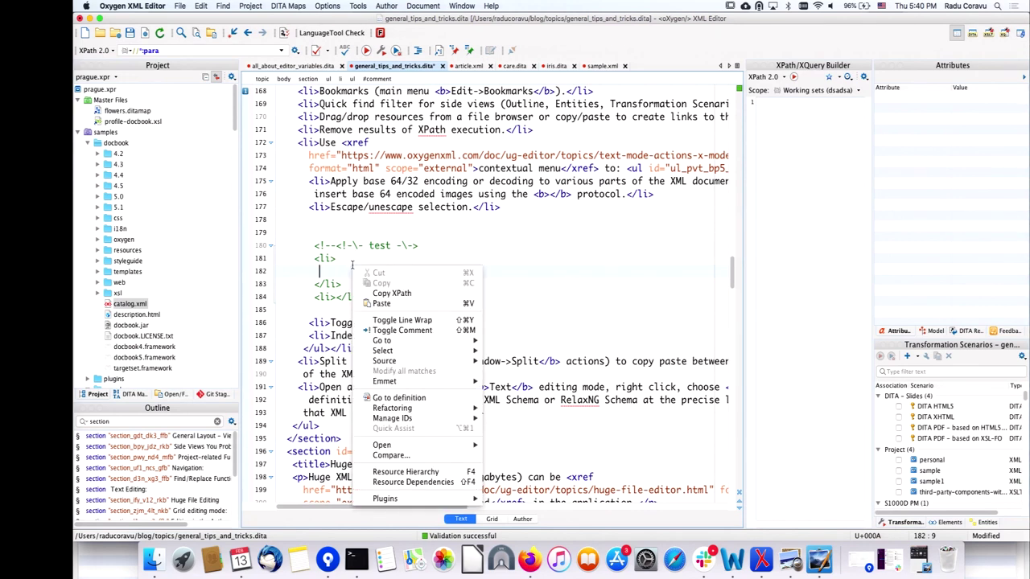
click(414, 331)
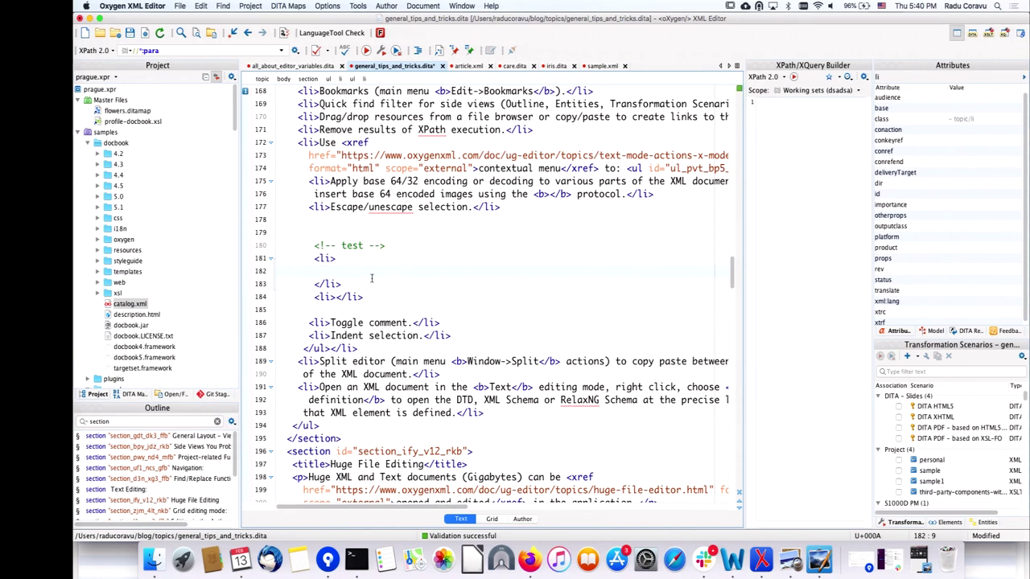
Step: Comment out the entire "Huge File Editing" section element with Toggle Comment
scroll(372, 278, down, 6)
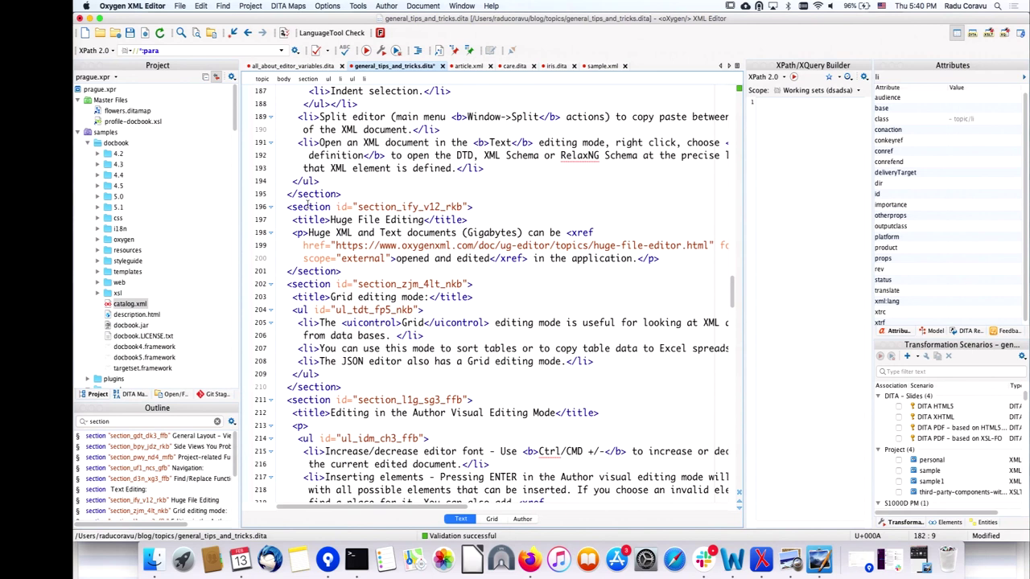
triple_click(308, 203)
right_click(317, 207)
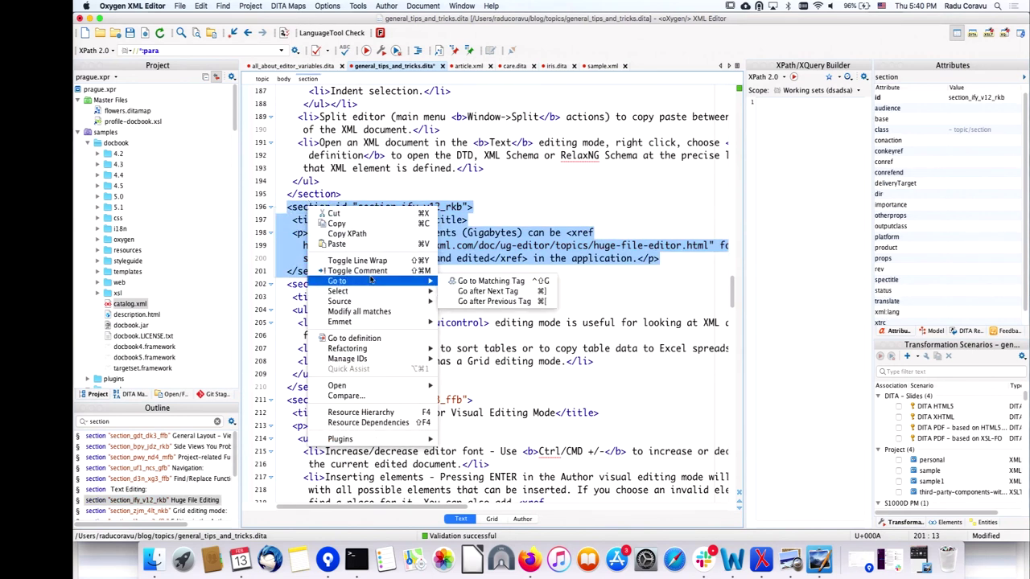
click(372, 271)
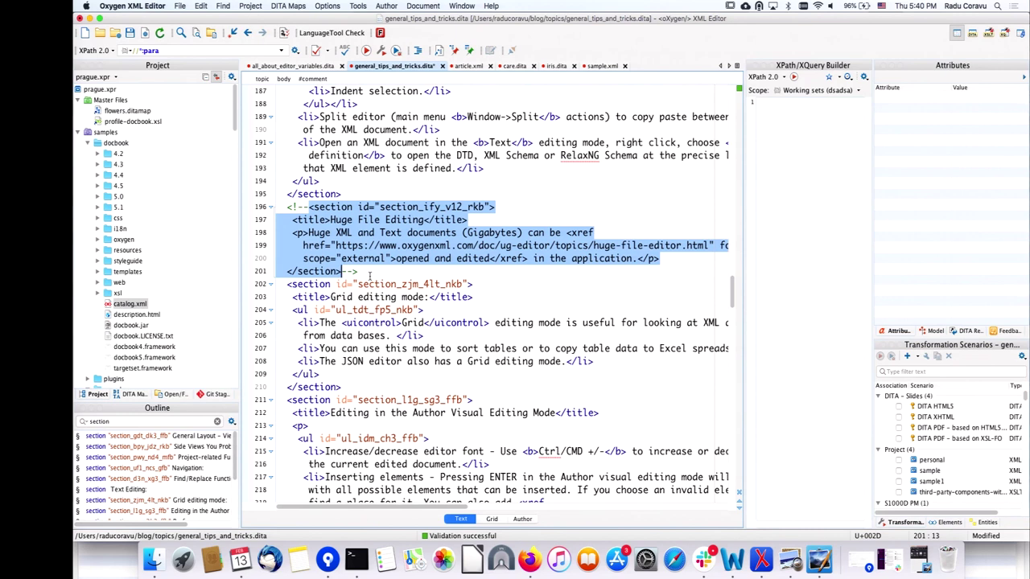
Step: Undo the section commenting and all test edits between the "Escape/unescape selection." and "Toggle comment." items
key(super+z)
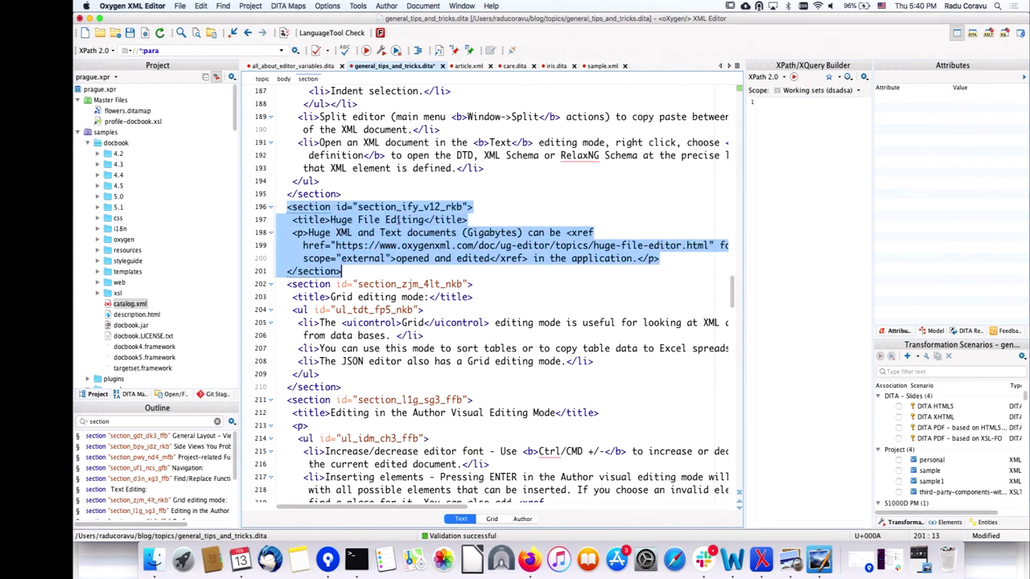
key(super+z)
key(super+z)
key(super+z)
key(super+z)
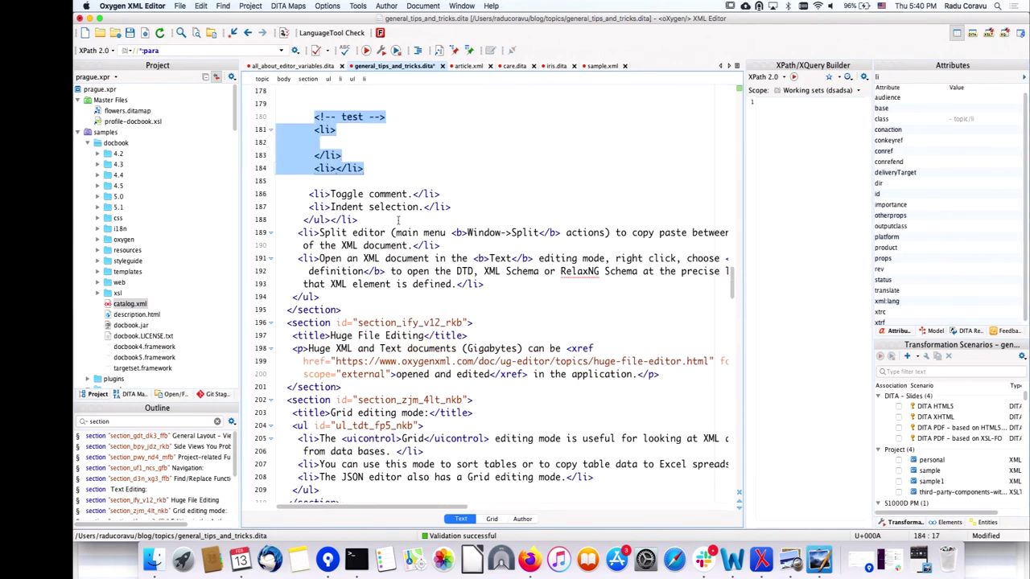
key(super+z)
key(super+z)
key(super+z)
key(super+z)
key(super+z)
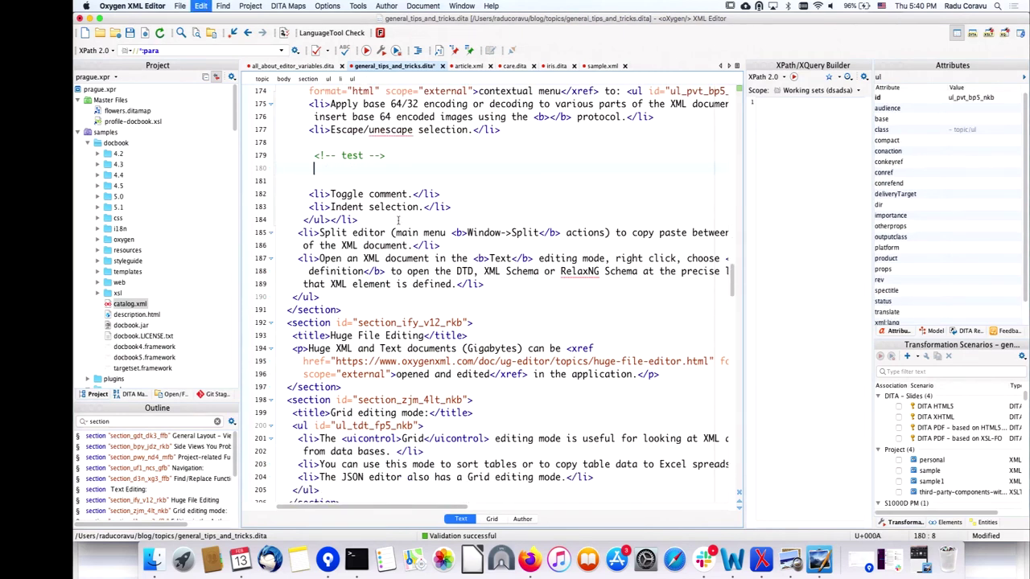
key(super+z)
key(super+z)
key(super+z)
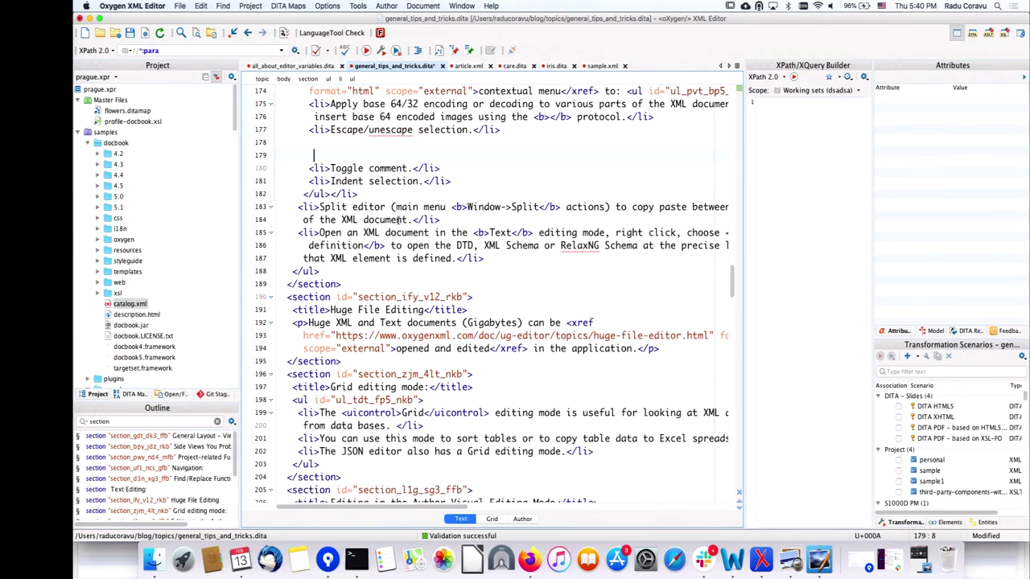
key(super+z)
key(super+z)
key(super+z)
key(super+z)
key(super+z)
key(super+z)
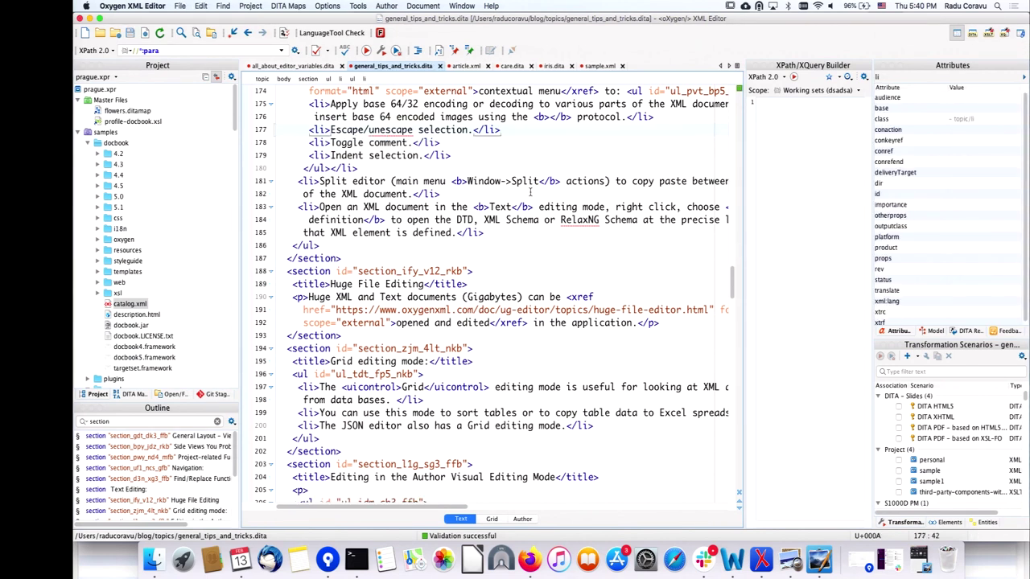
Step: Split the general_tips_and_tricks.dita editor vertically and view different parts of the topic in the two panes
click(461, 6)
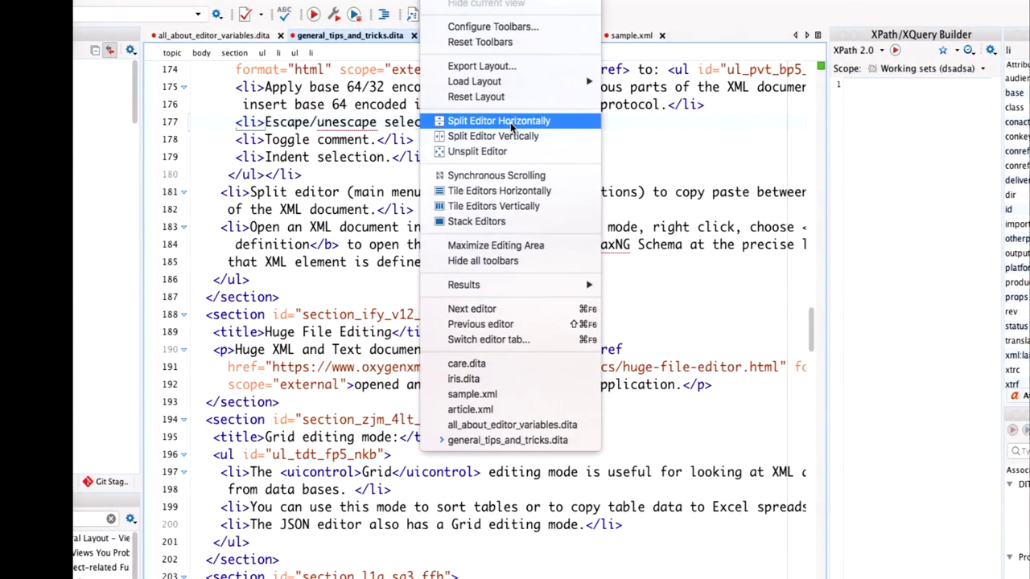
click(510, 136)
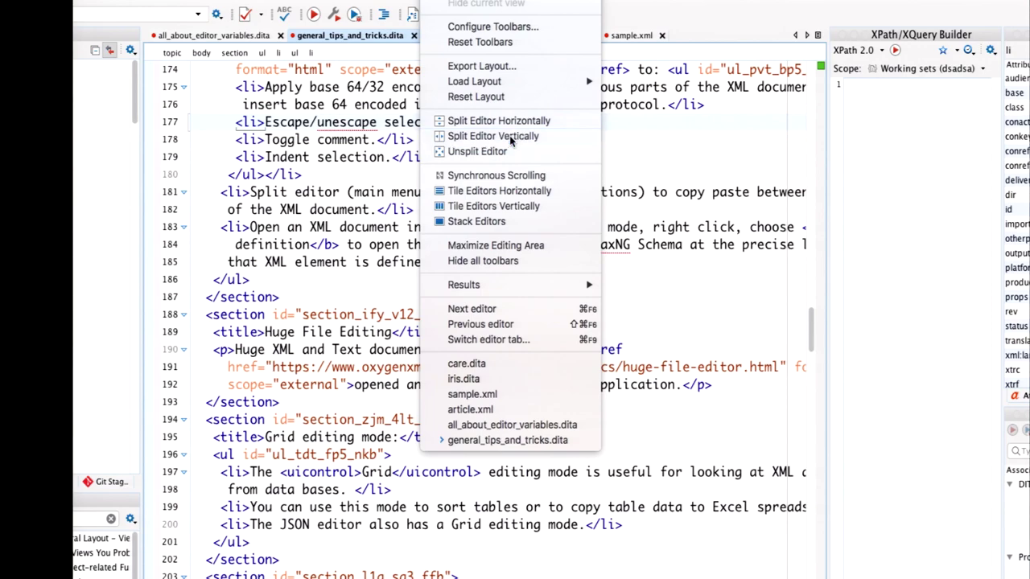
scroll(635, 145, up, 20)
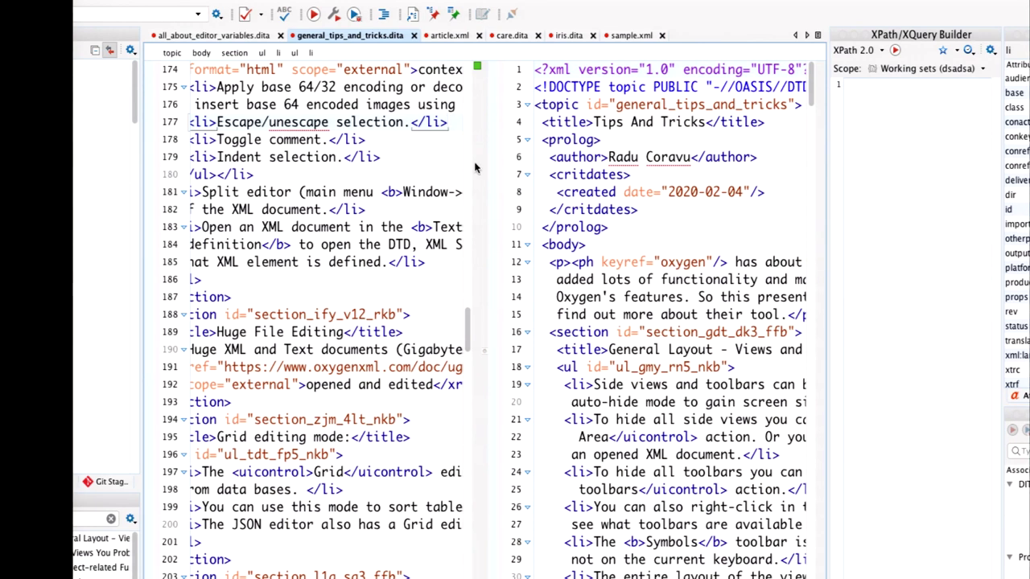
scroll(357, 169, left, 3)
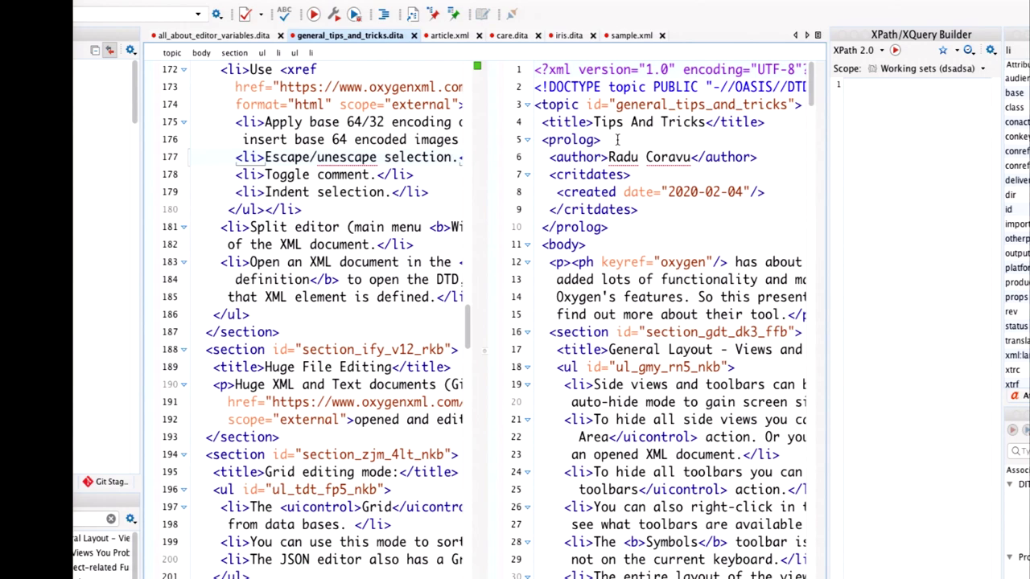
Step: Insert the sample text "dsadsdsa" before "about" on line 12 in the first split pane and undo it
scroll(360, 157, up, 20)
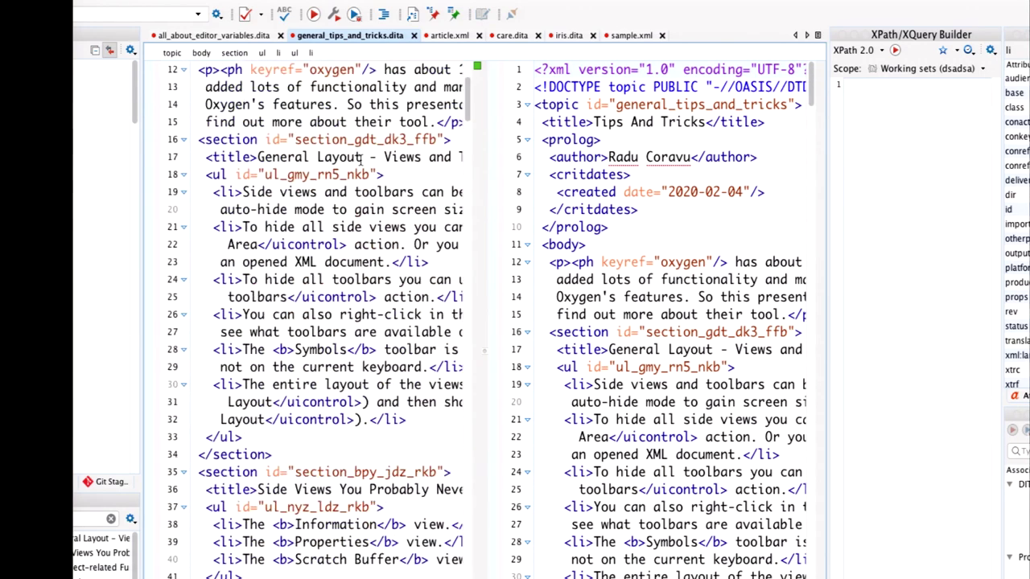
click(419, 262)
text(dsadsdsa)
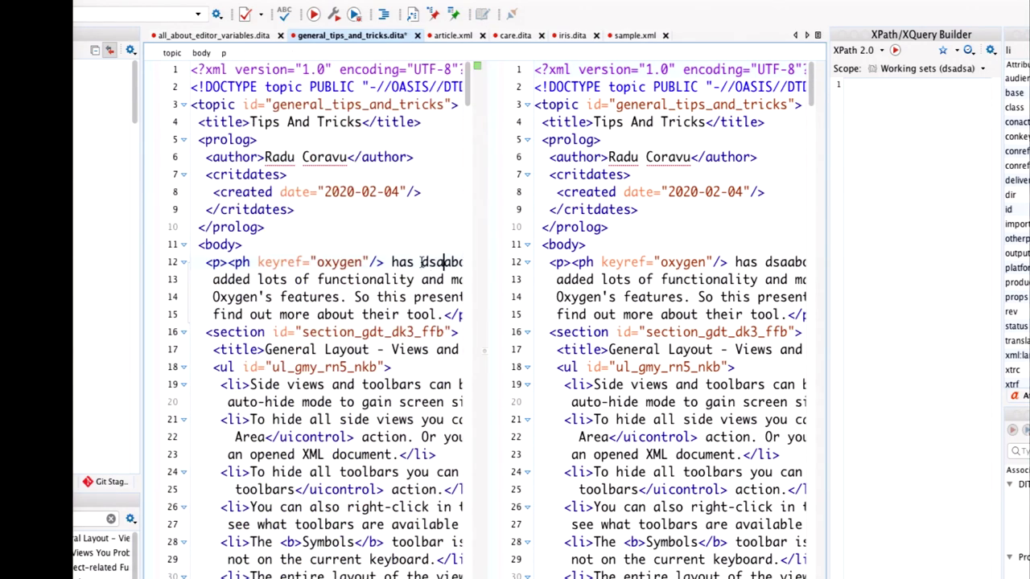
key(ctrl+z)
Step: Insert the sample text "dsaddsadsa" in the author element on line 6 in the second split pane and undo it
click(645, 157)
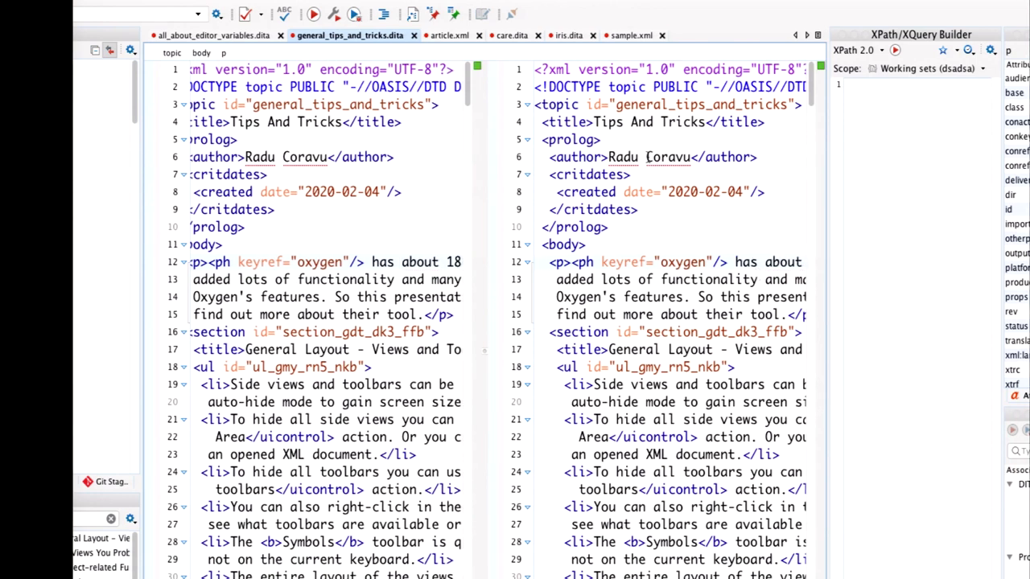
text(dsaddsadsa)
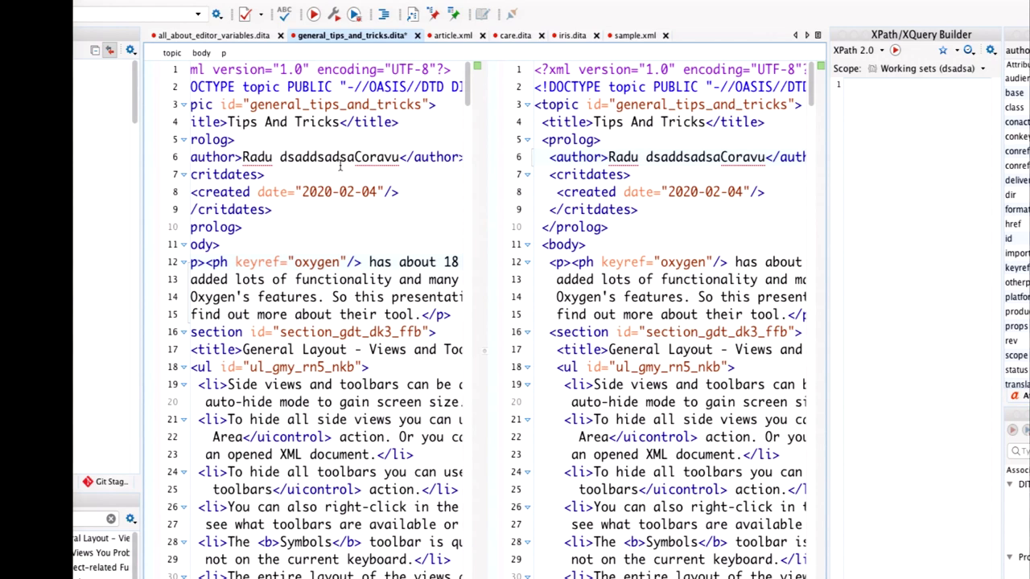
key(ctrl+z)
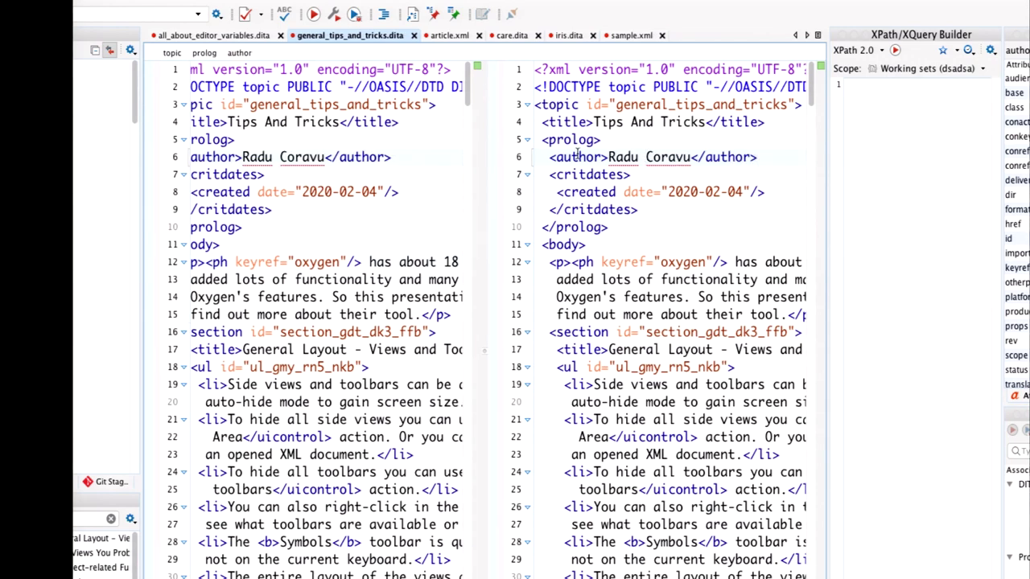
Step: Move the ul element starting on line 148 from the second split pane to line 5 after the prolog tag in the first pane, and undo it
scroll(576, 156, down, 20)
scroll(576, 155, down, 3)
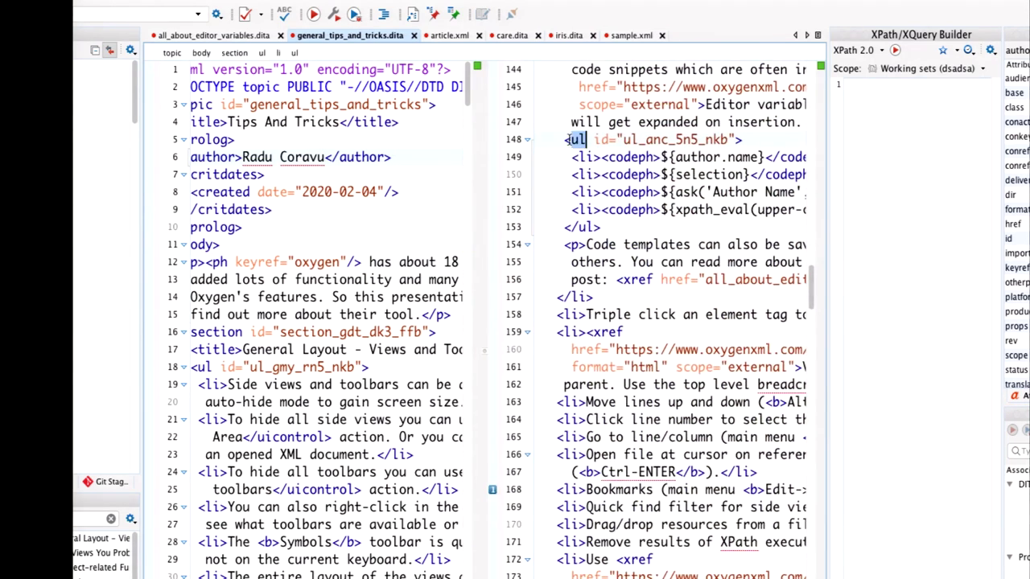
triple_click(568, 141)
drag(568, 142, 367, 136)
scroll(622, 138, up, 20)
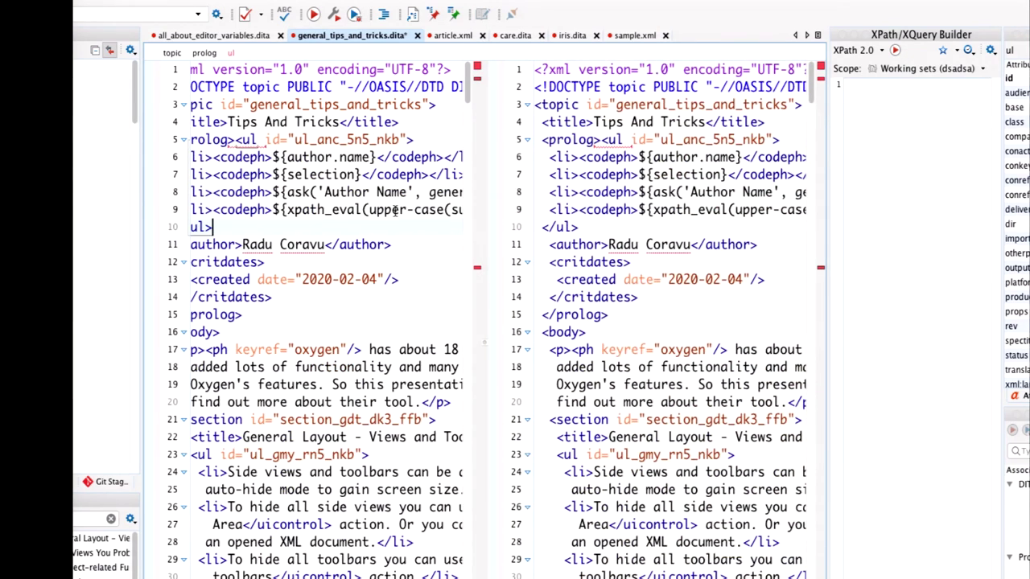
key(ctrl+z)
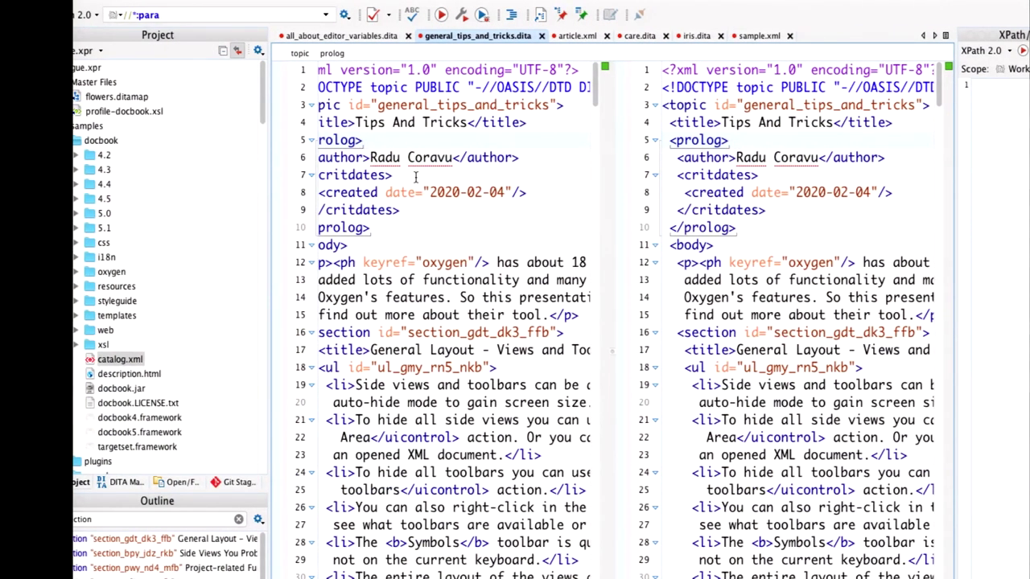
Step: View the text editing tips in the second pane of general_tips_and_tricks.dita and unsplit the editor
scroll(769, 155, down, 20)
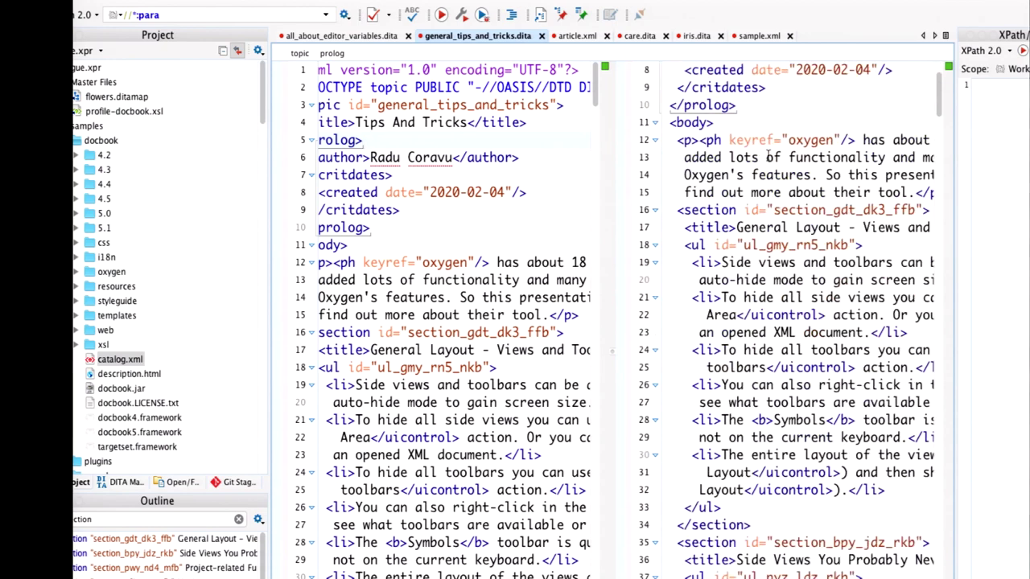
scroll(769, 155, down, 19)
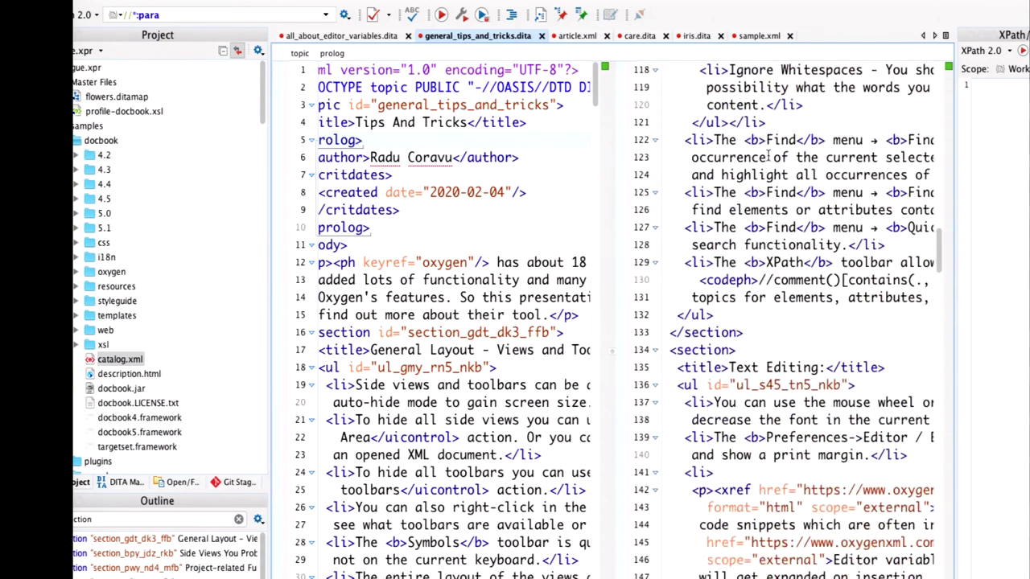
scroll(769, 155, down, 8)
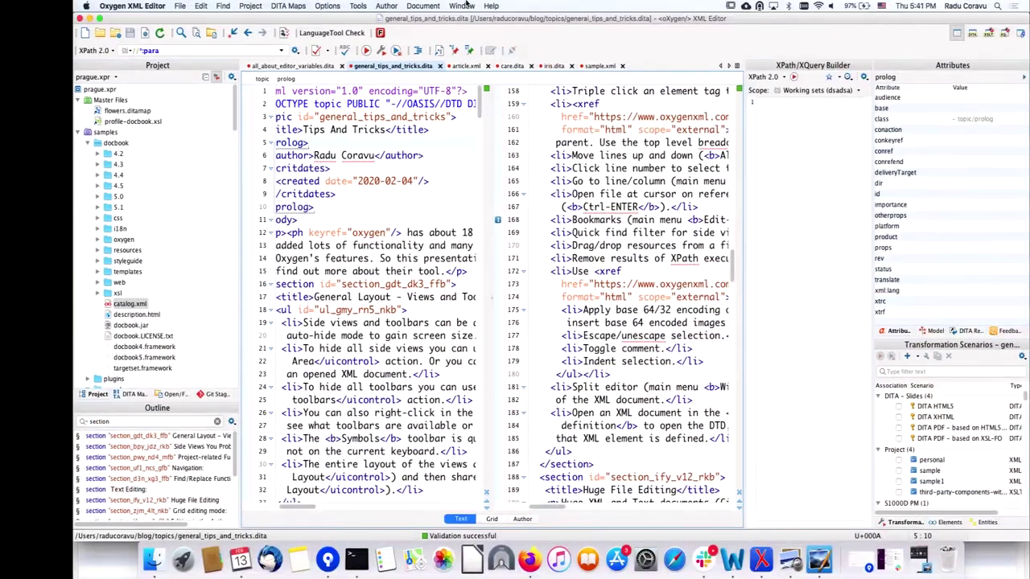
click(463, 6)
click(487, 153)
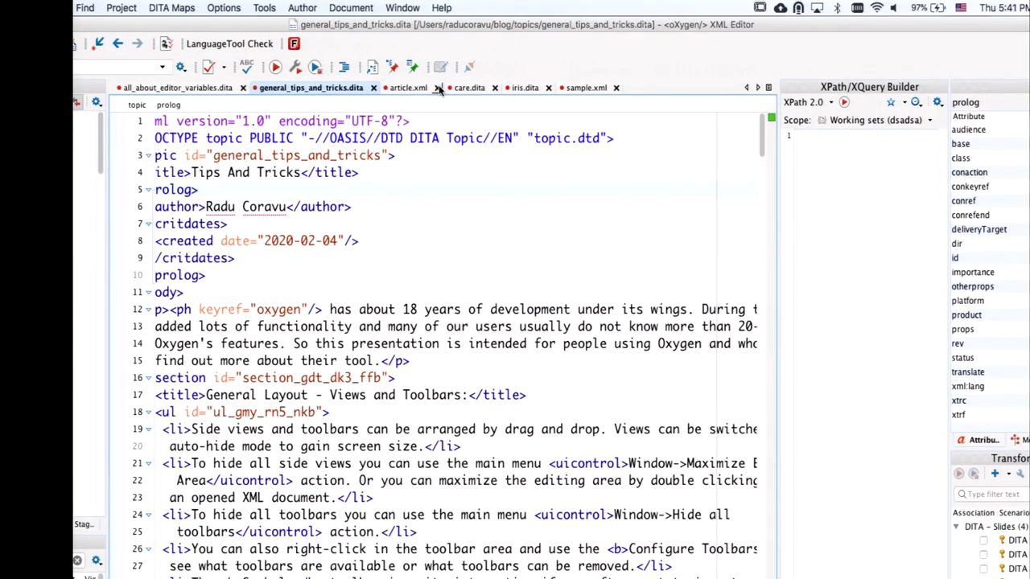
Step: Close the article.xml, care.dita, iris.dita and sample.xml files
click(439, 87)
click(439, 90)
click(439, 90)
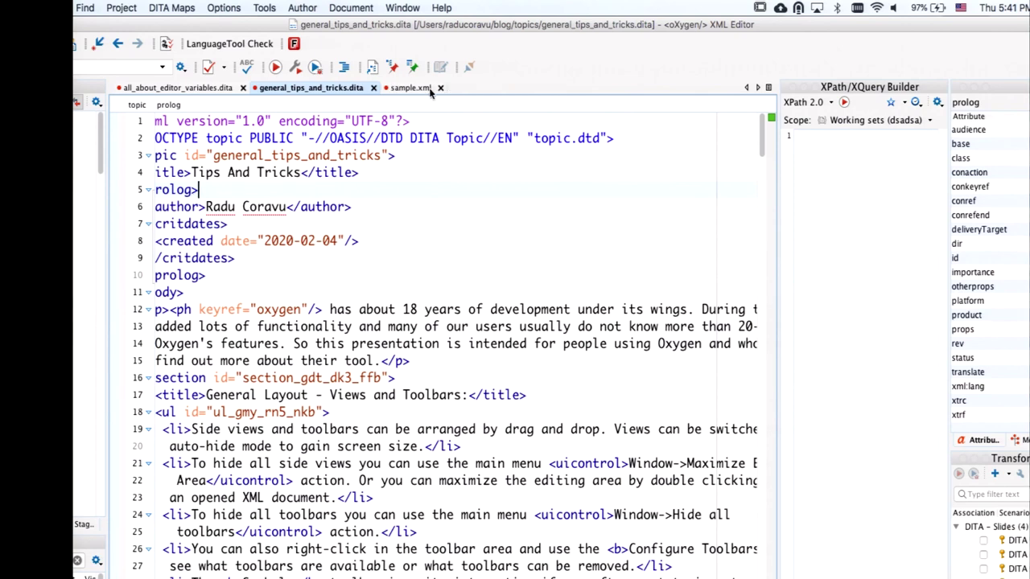
click(438, 90)
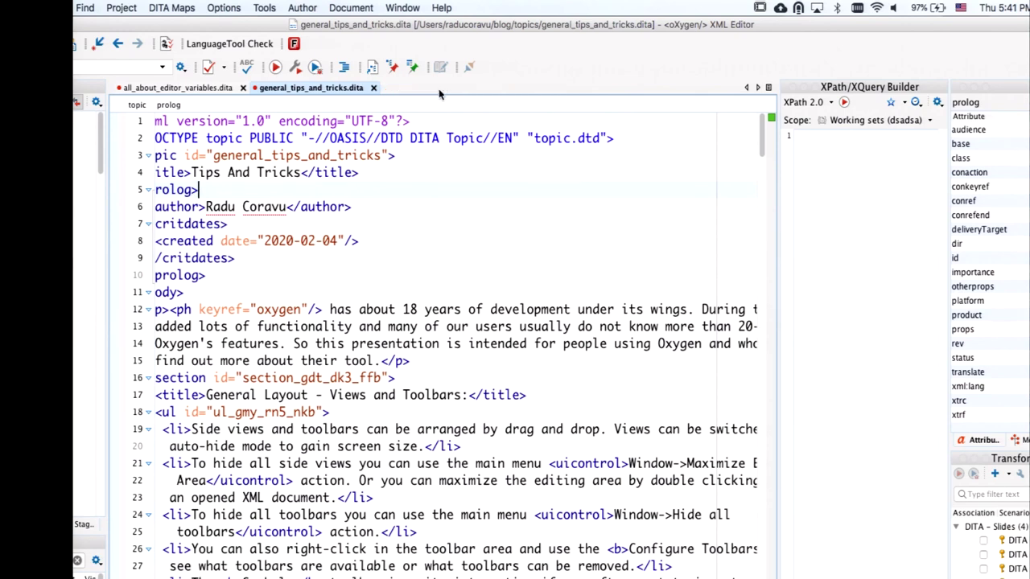
Step: Tile the two open editors vertically and show general_tips_and_tricks.dita in Author mode
click(404, 8)
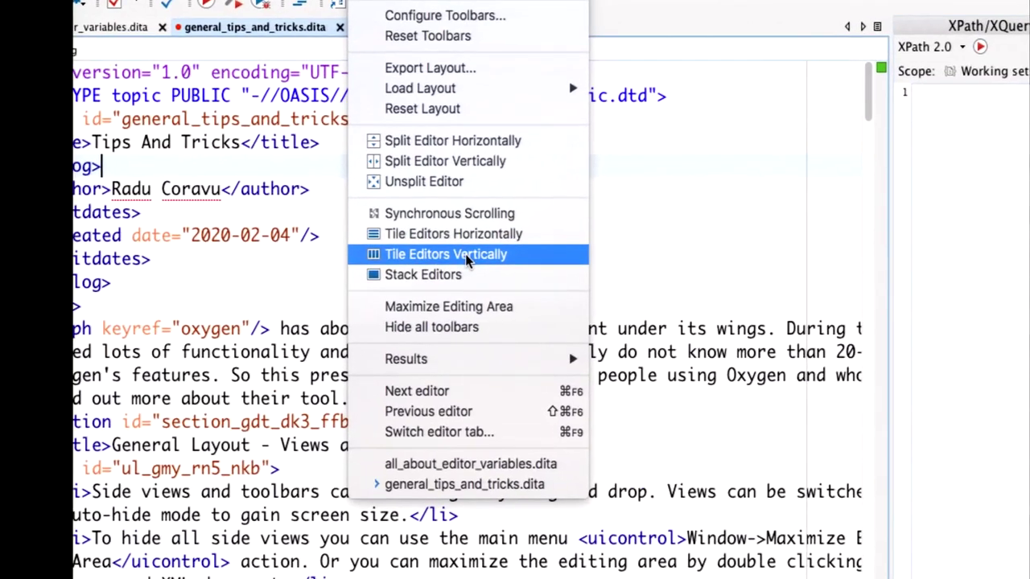
click(478, 250)
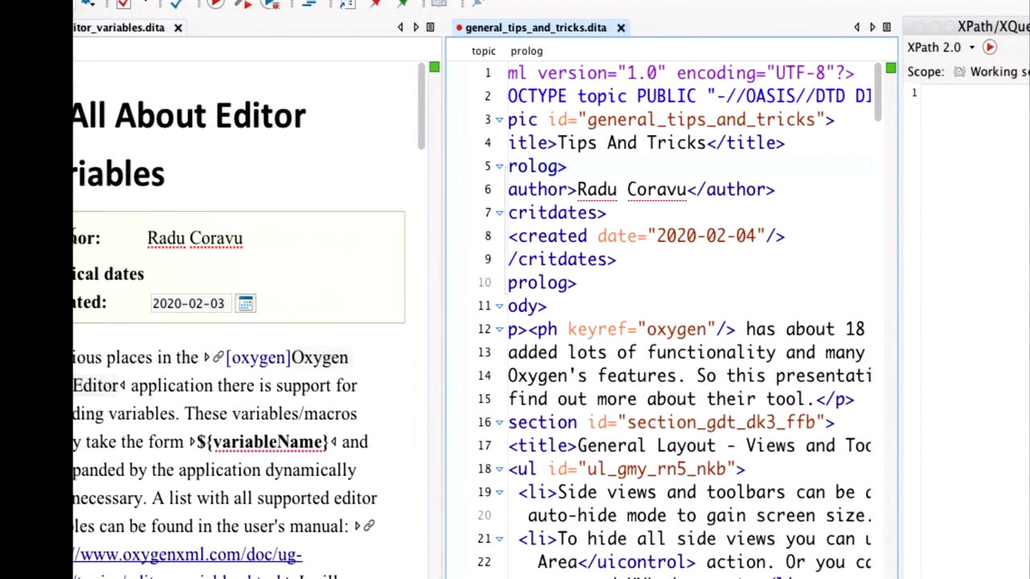
scroll(647, 208, down, 9)
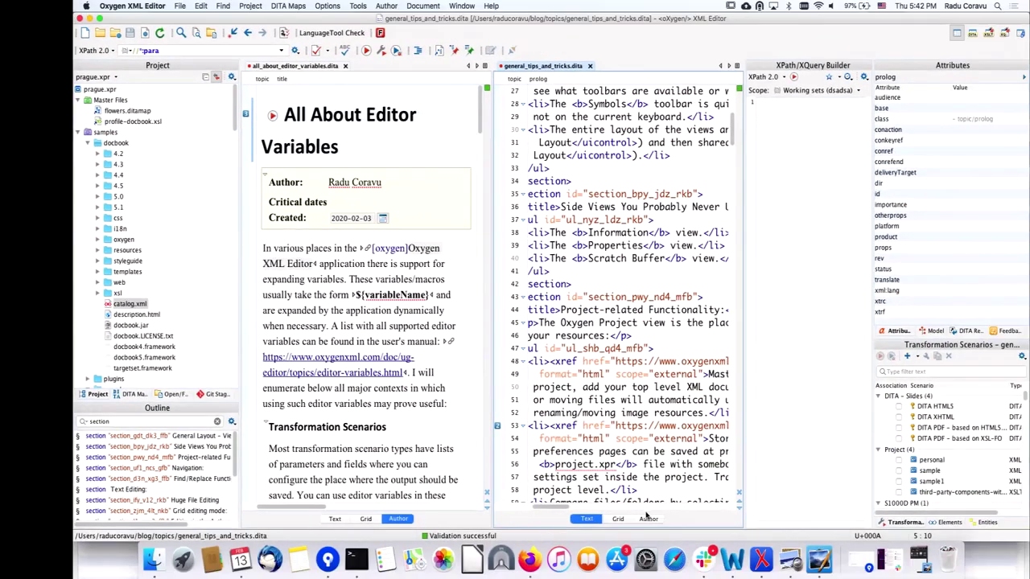
click(648, 518)
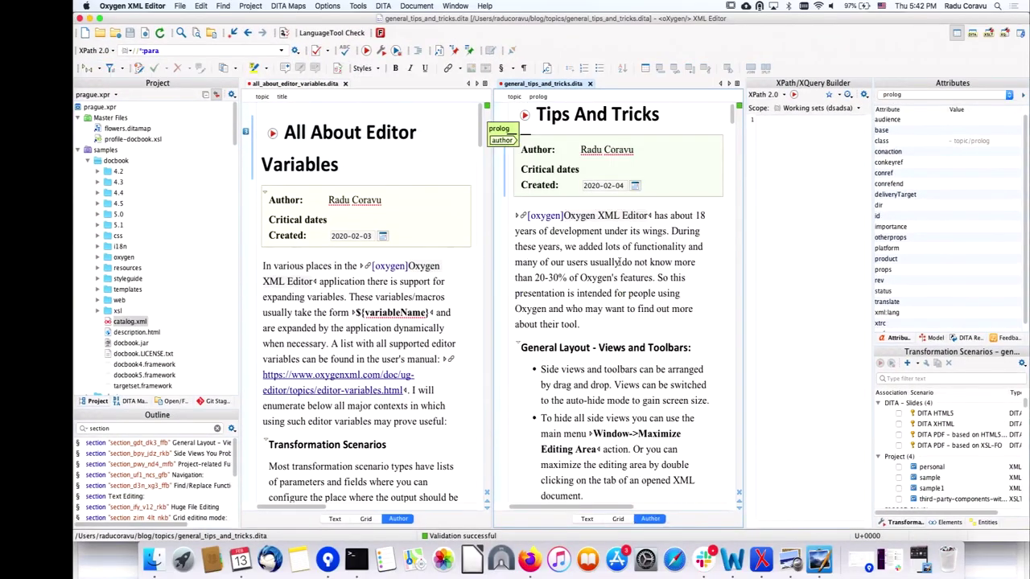
scroll(635, 231, down, 10)
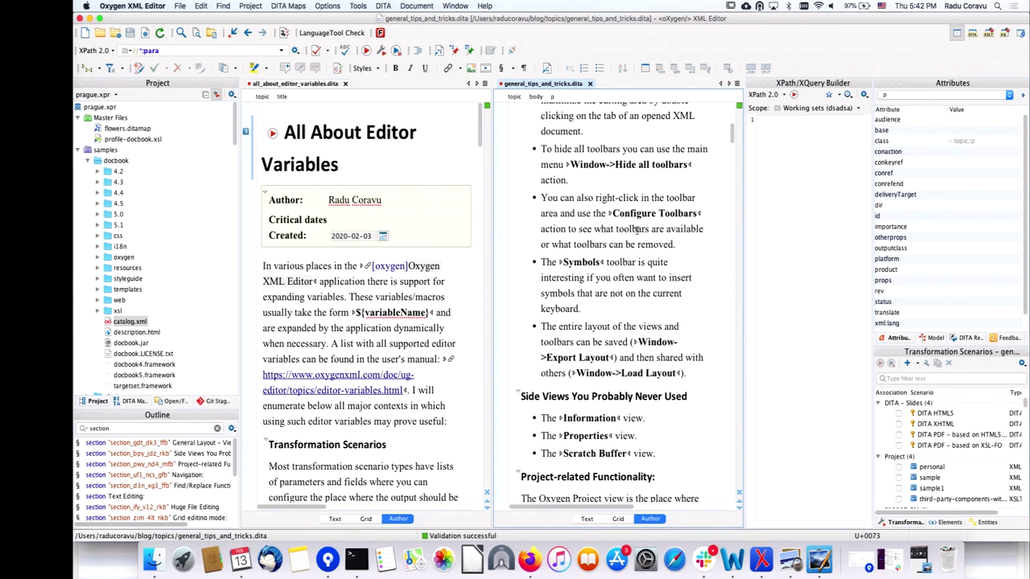
drag(595, 187, 613, 235)
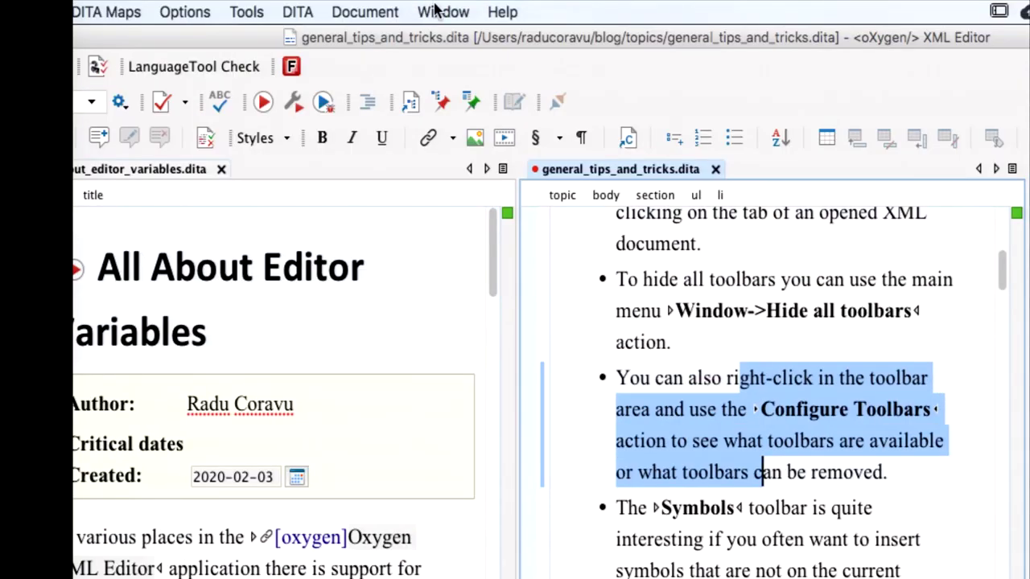
Step: Stack the tiled editors and go to the split editor and "Go to definition" tips in general_tips_and_tricks.dita
click(438, 11)
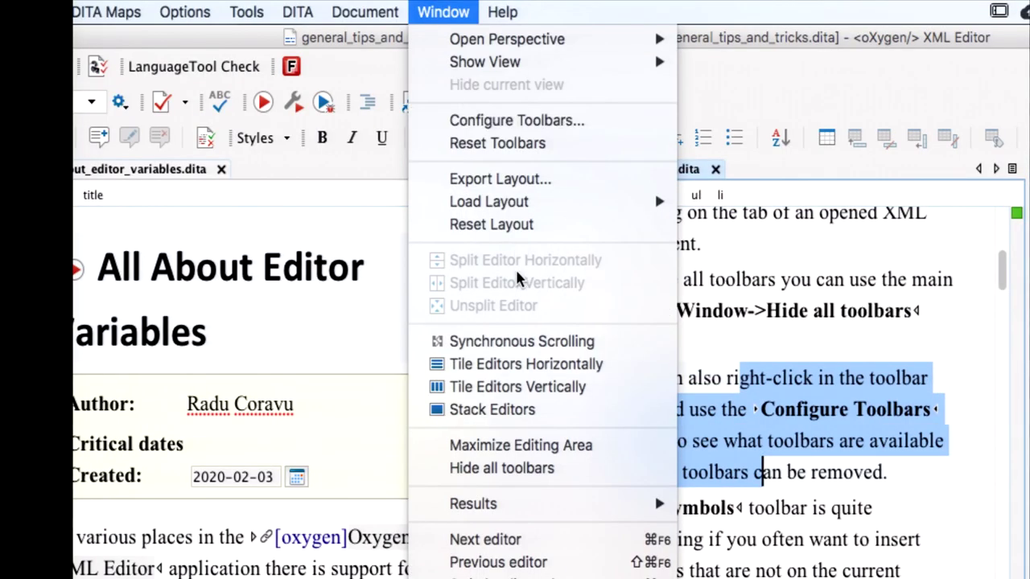
click(523, 411)
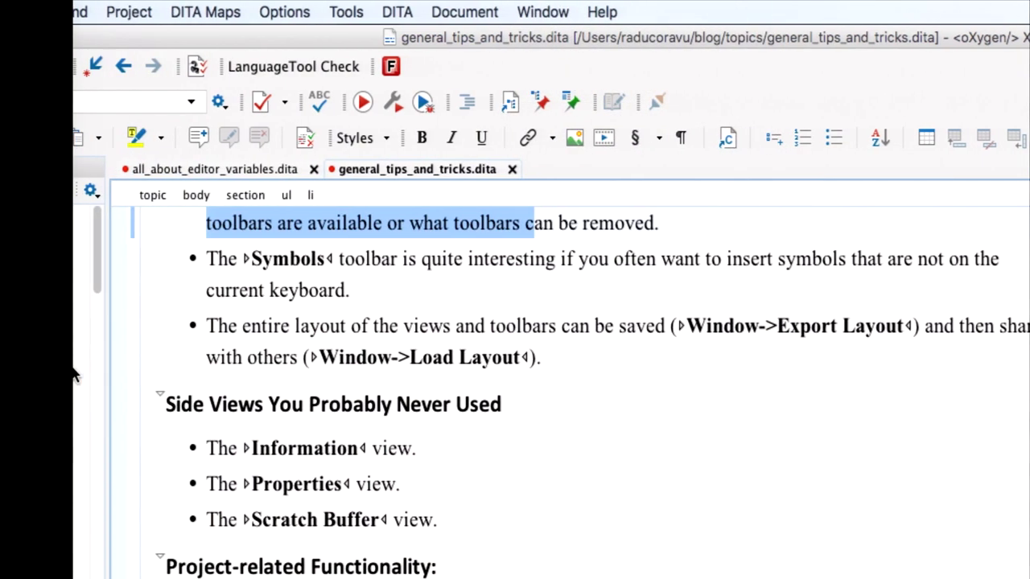
scroll(109, 334, down, 10)
scroll(213, 338, down, 10)
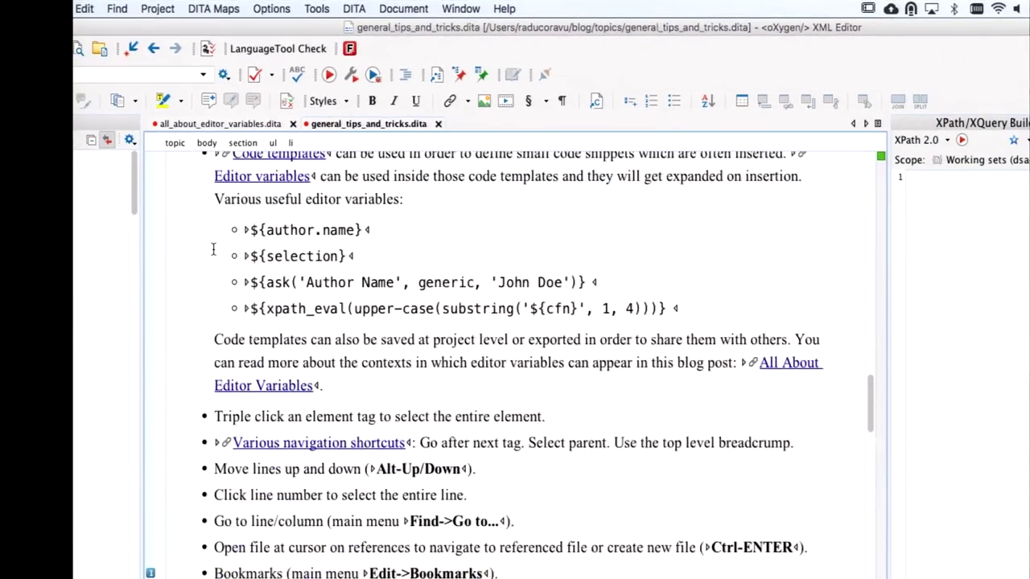
scroll(213, 249, down, 10)
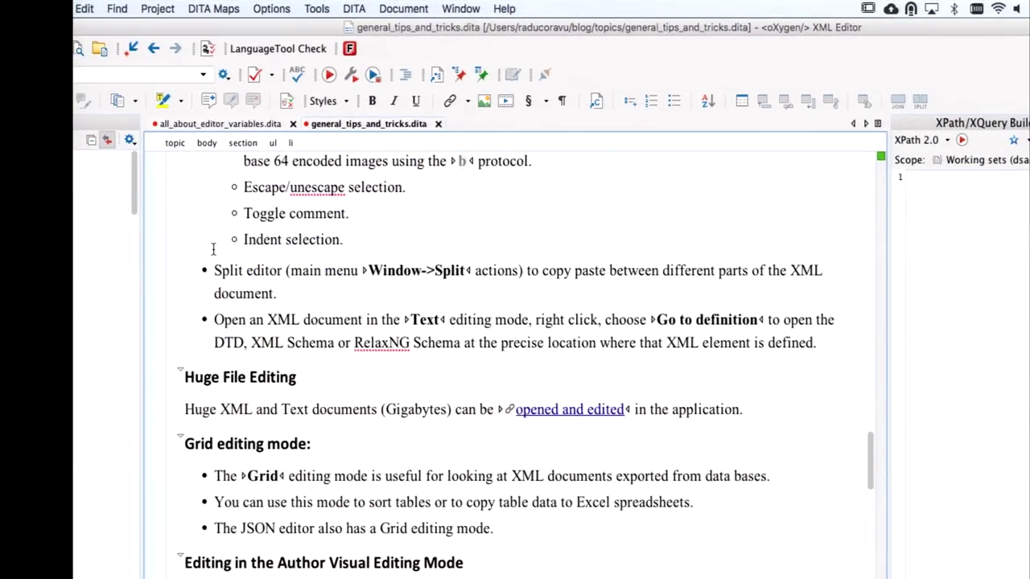
scroll(213, 249, up, 4)
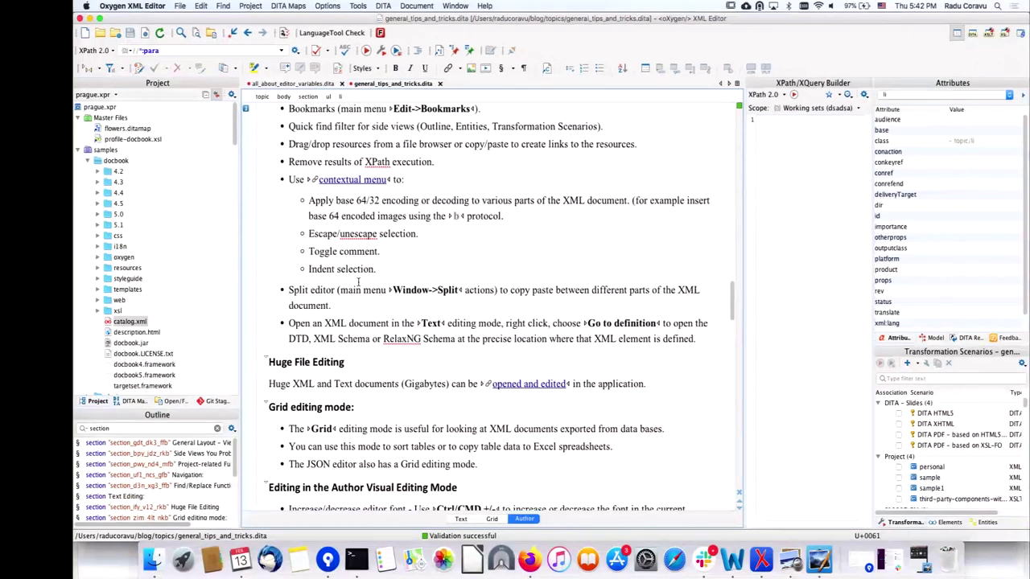
Step: In Text mode, go to the schema definition of the section element on line 35, inspect it and close topic.mod
click(461, 519)
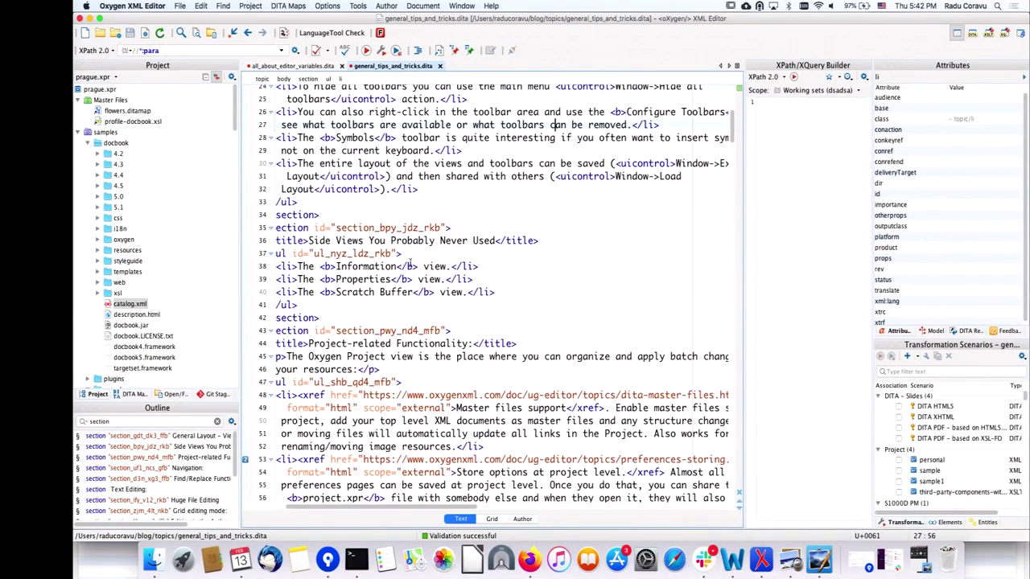
click(306, 230)
key(Home)
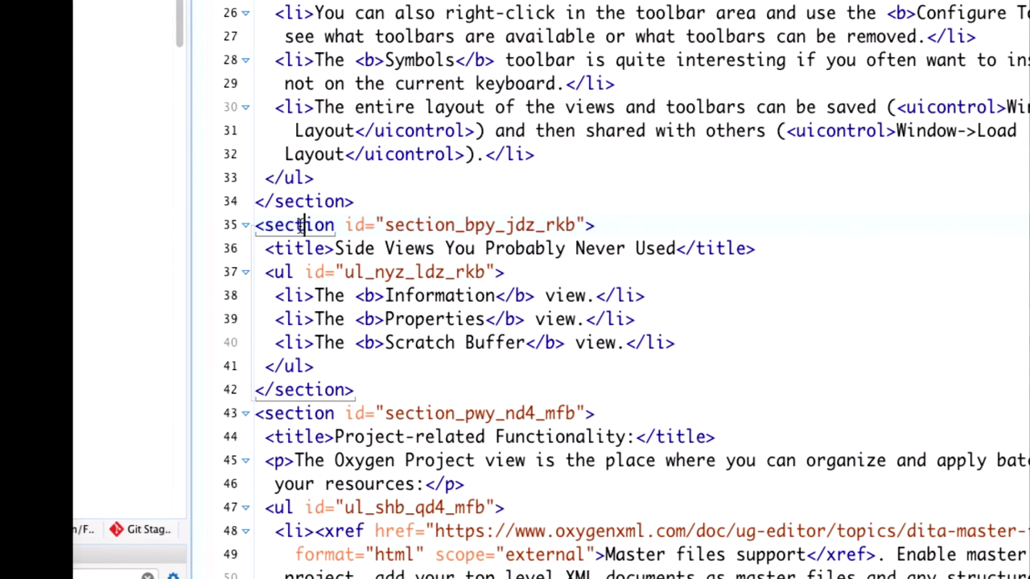
right_click(300, 226)
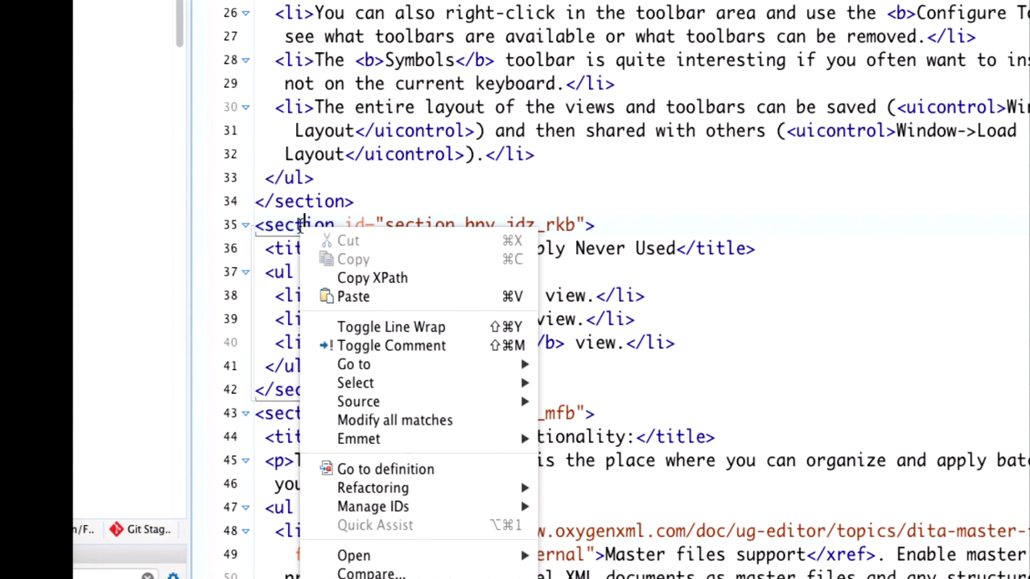
click(388, 471)
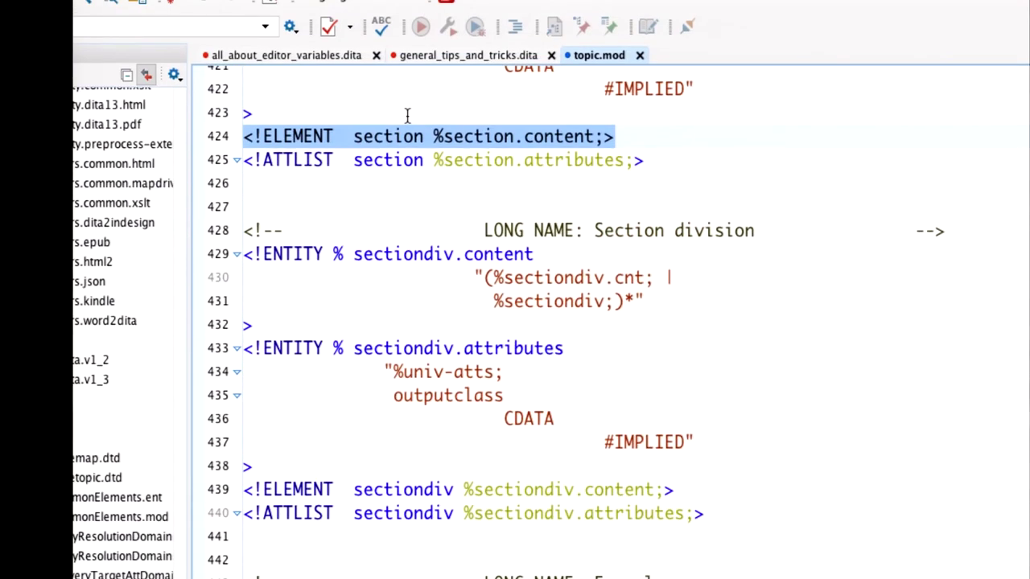
double_click(383, 137)
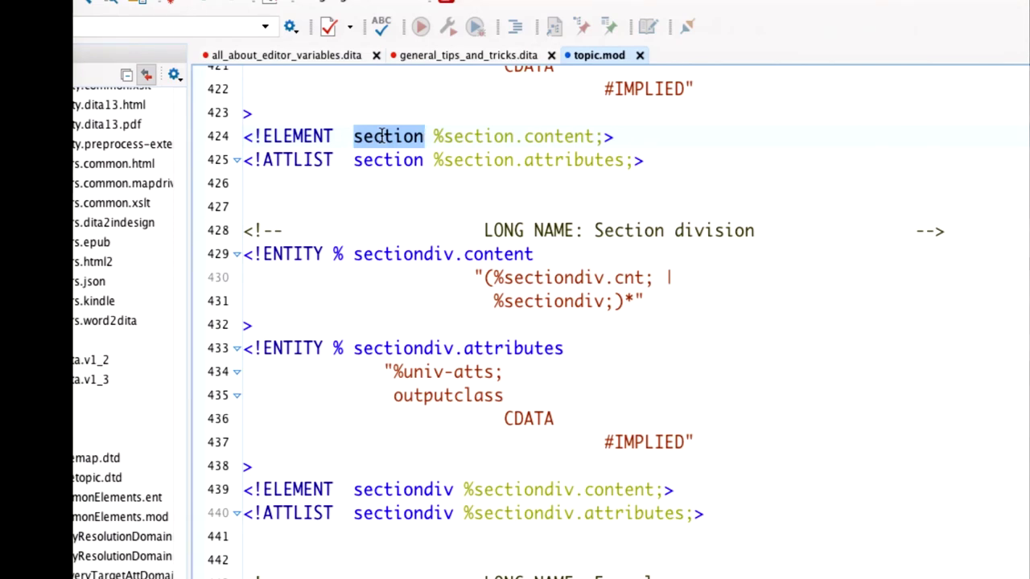
click(640, 55)
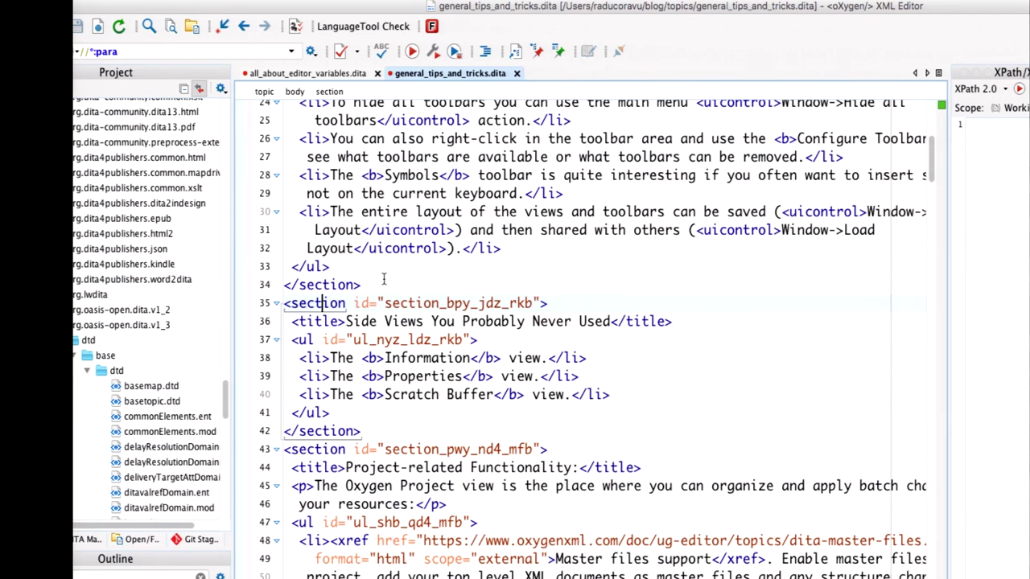
Step: Go to the schema definition of the section element on line 43 and close topic.mod
scroll(384, 278, down, 5)
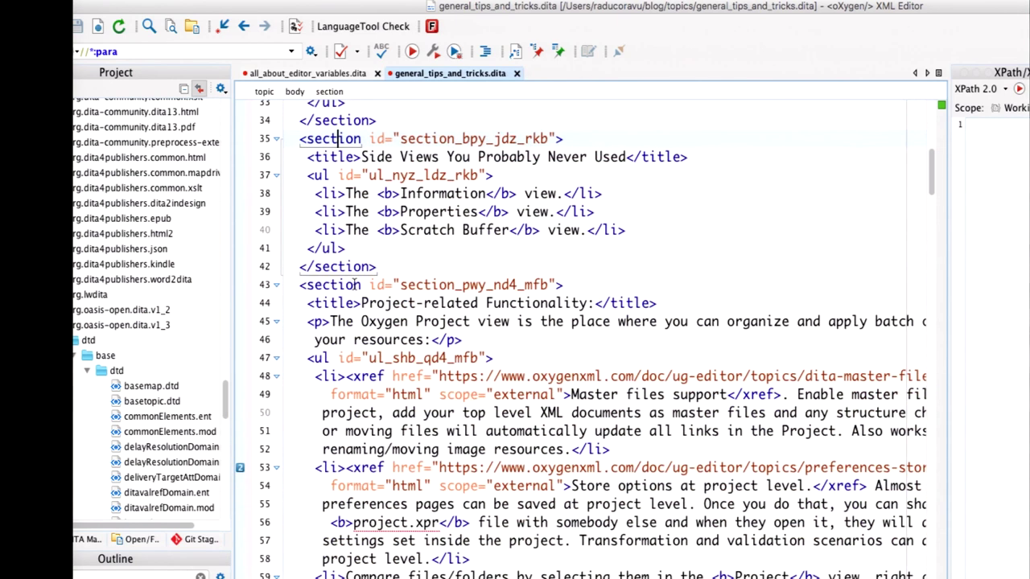
right_click(326, 284)
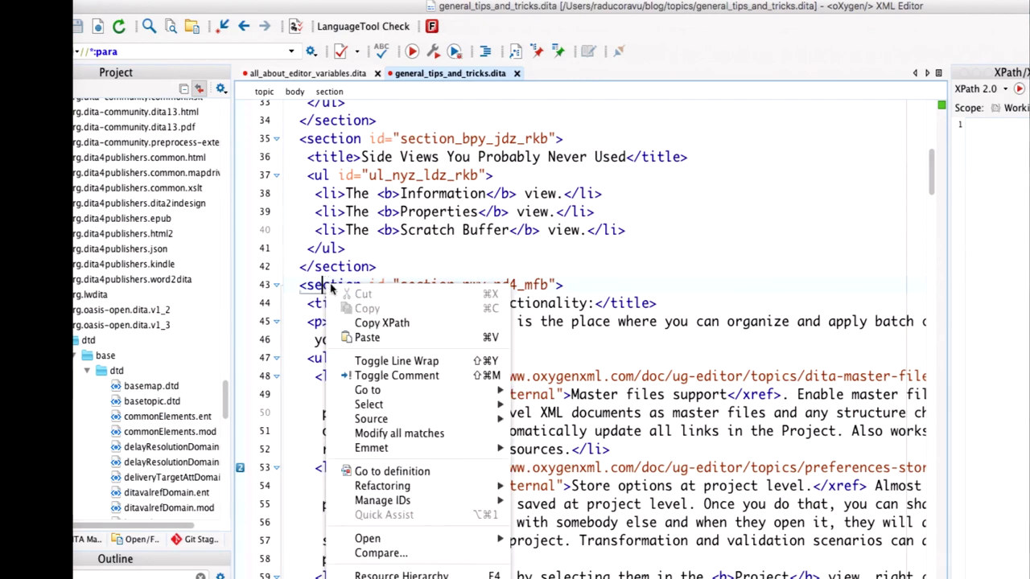
mouse_move(383, 409)
click(378, 471)
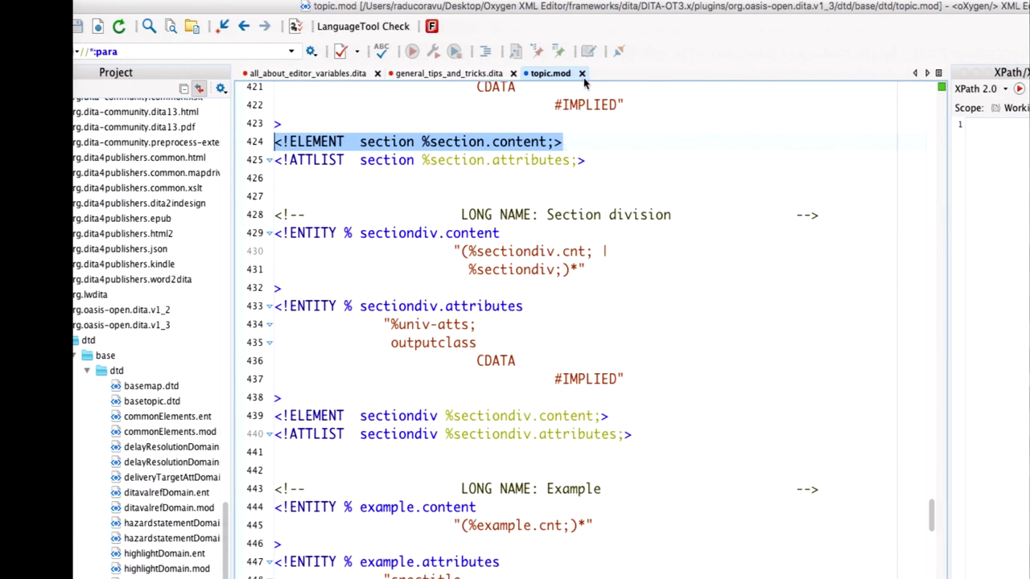
click(581, 73)
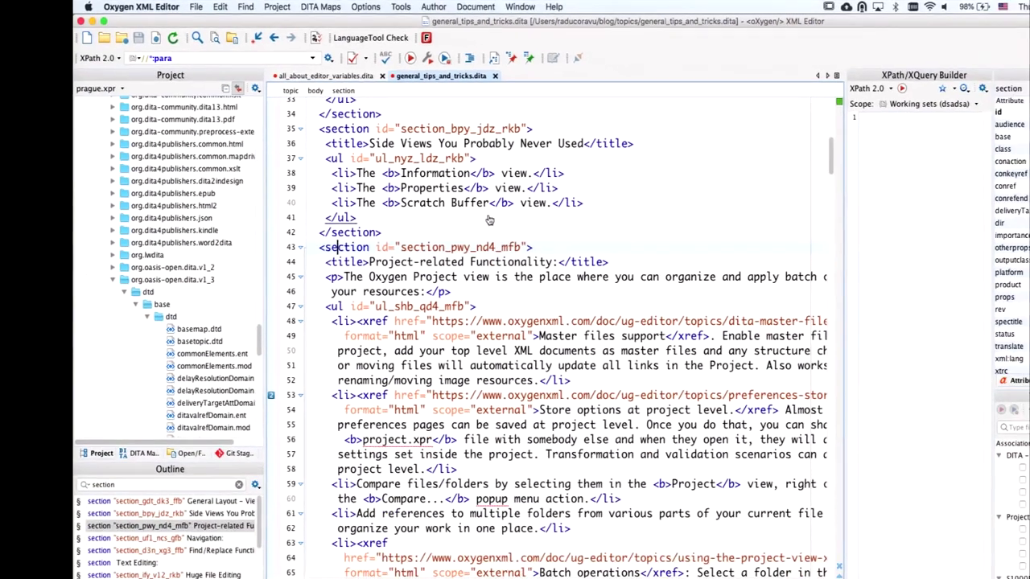
Step: Switch general_tips_and_tricks.dita to Author mode and go to the "Huge File Editing" and "Grid editing mode" sections
scroll(508, 246, down, 12)
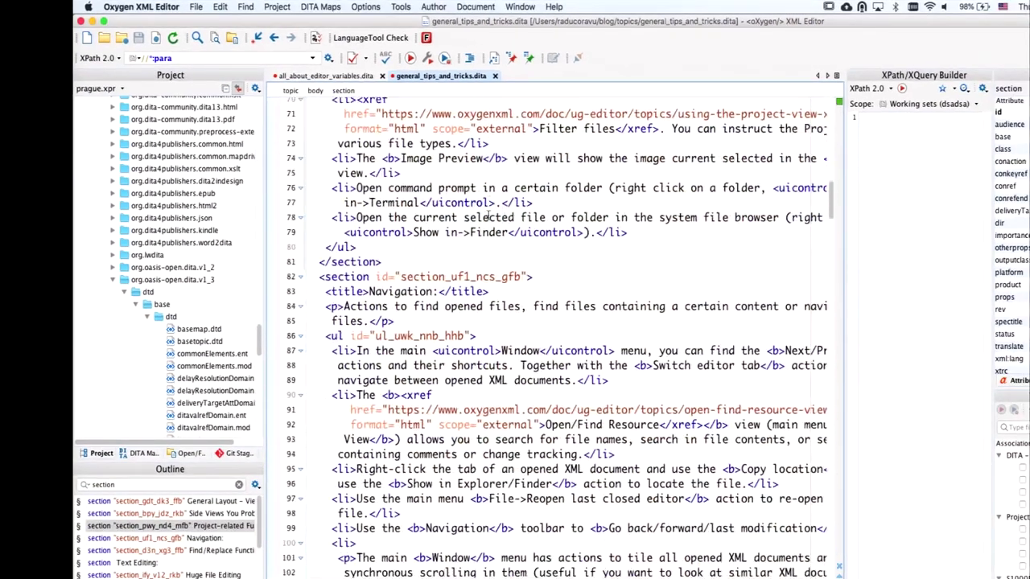
scroll(486, 216, down, 1)
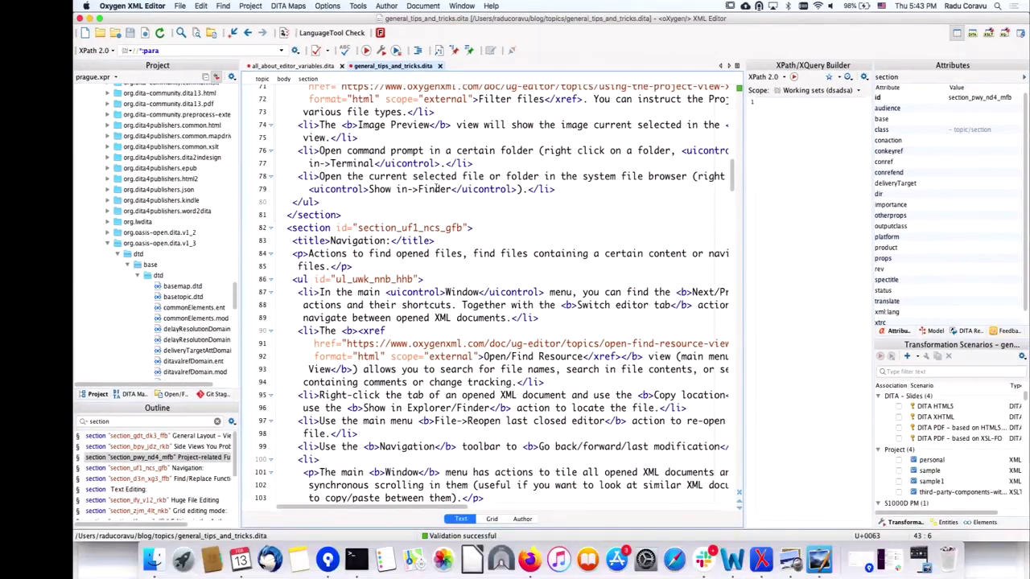
click(523, 519)
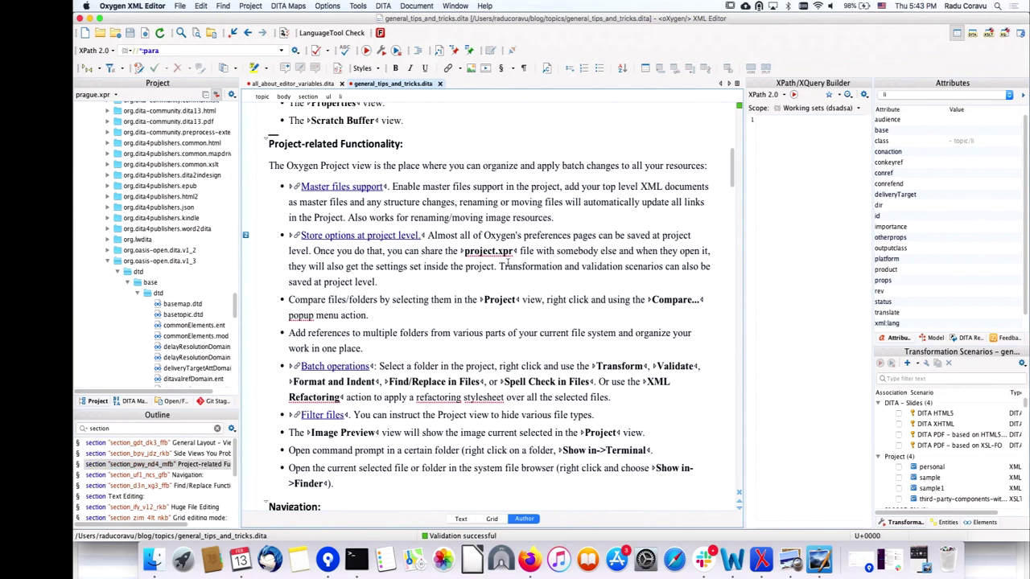
scroll(453, 240, down, 15)
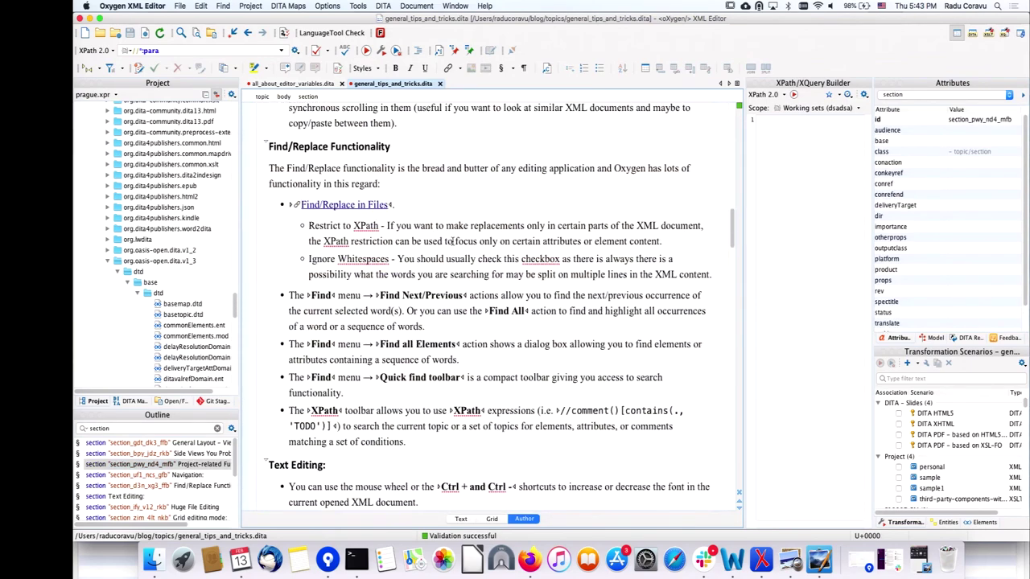
scroll(453, 241, down, 10)
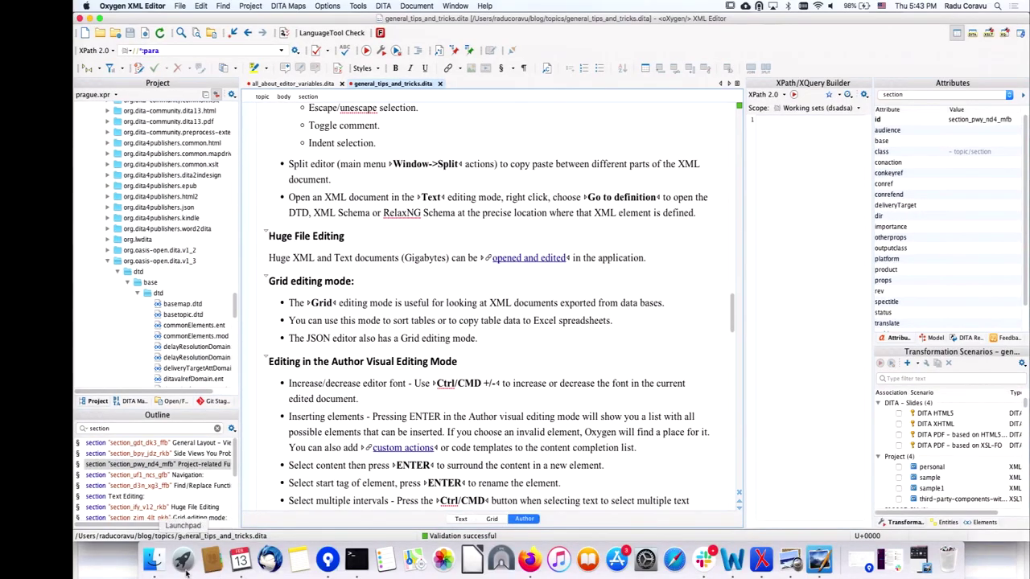
Step: Switch to Finder and view the file info of dewiki-20200201-pages-articles-multistream1.xml in the Downloads folder
click(153, 561)
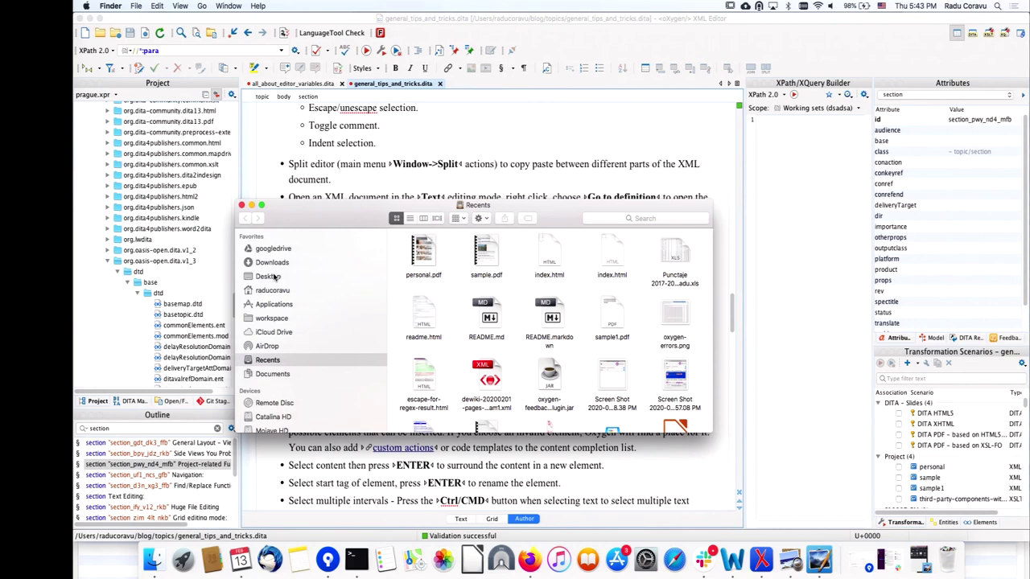
click(272, 276)
click(273, 263)
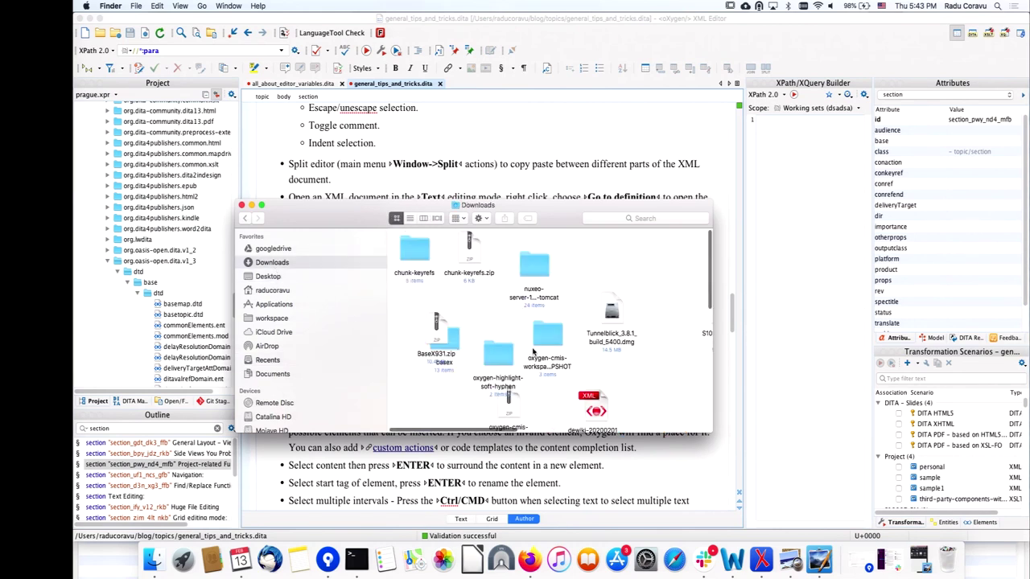
drag(439, 326, 439, 307)
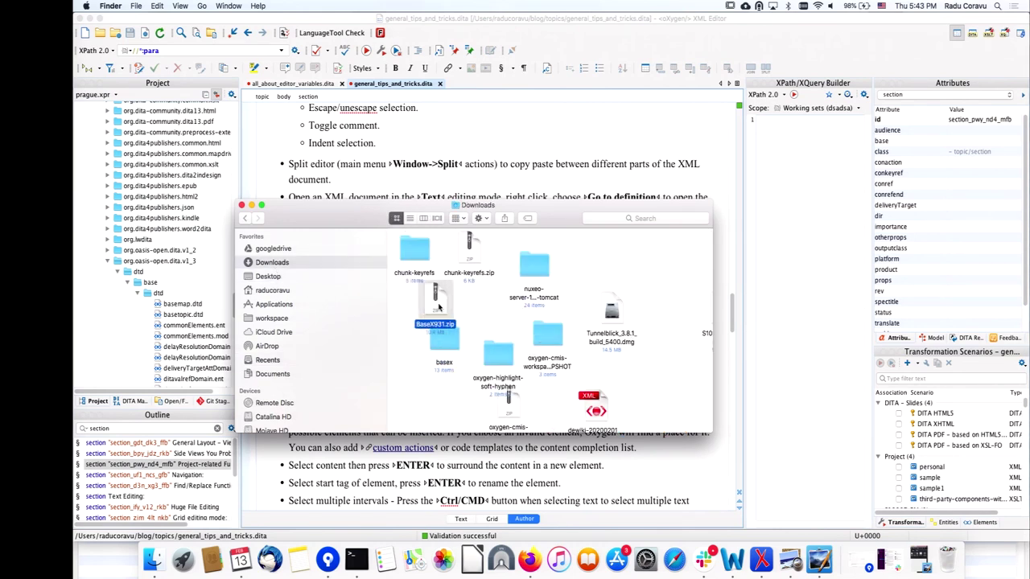
scroll(584, 375, down, 3)
click(596, 303)
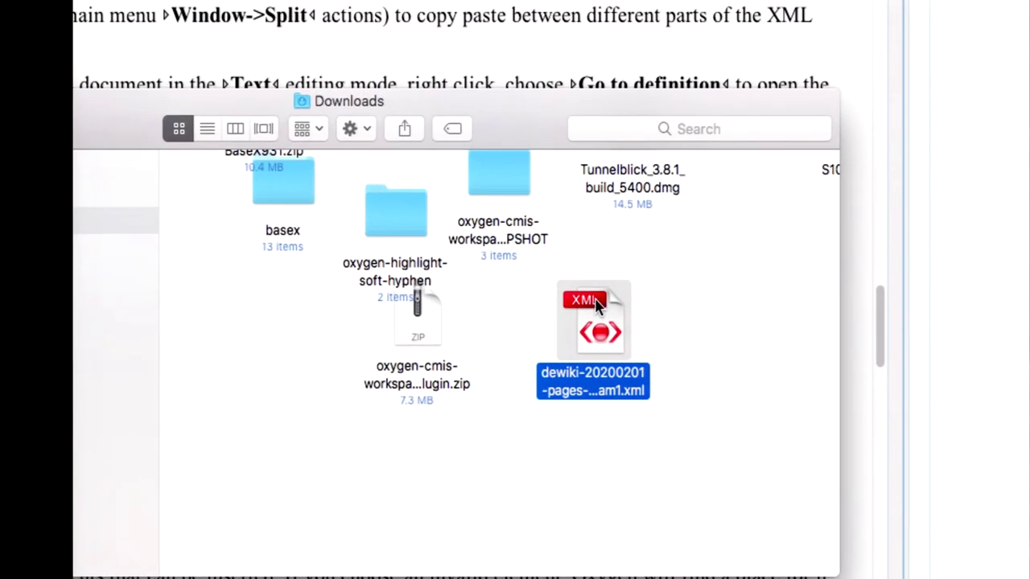
right_click(602, 305)
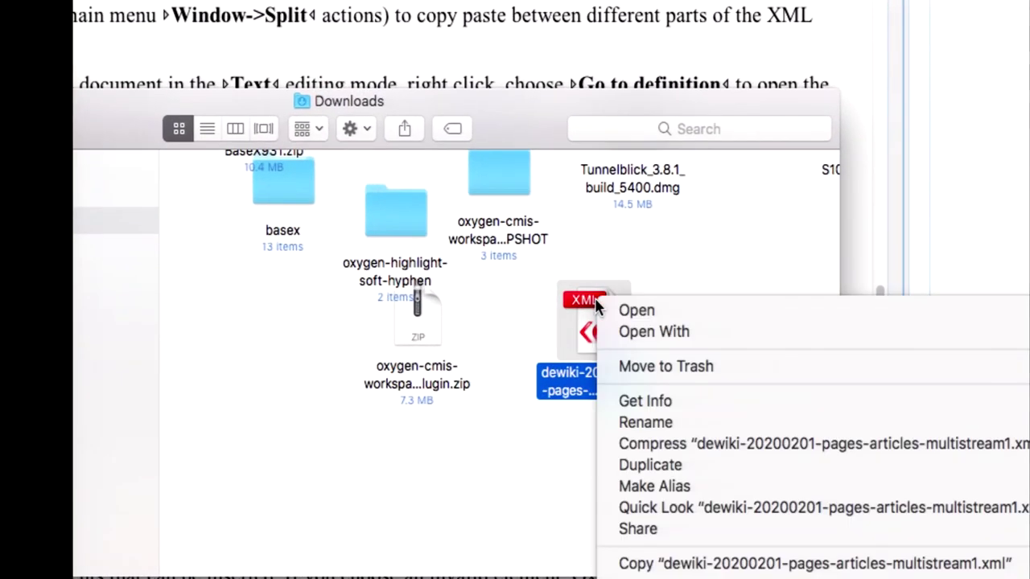
click(628, 400)
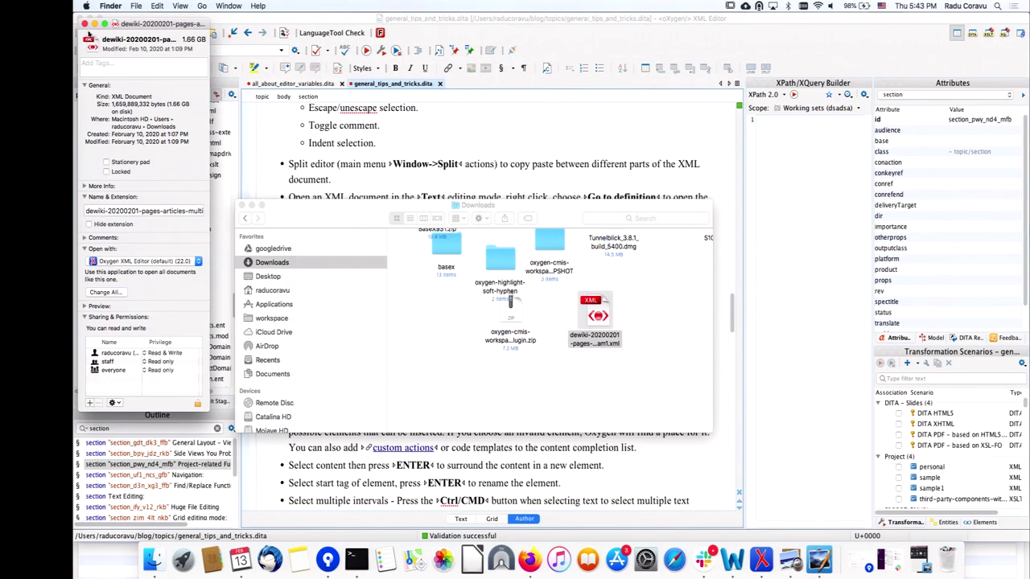
click(85, 24)
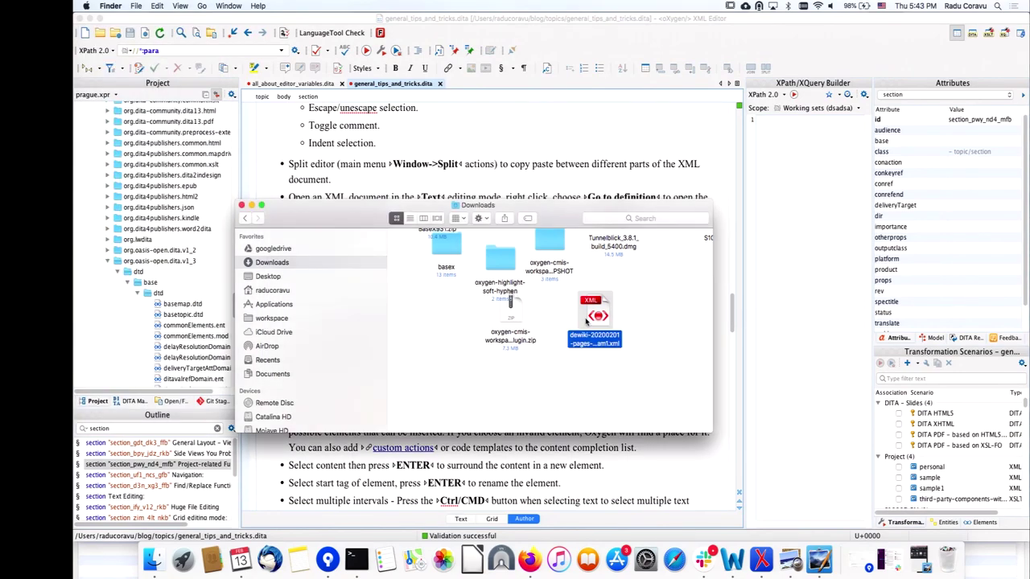
Step: Open the dewiki XML file in Oxygen with loading optimized for huge files, and jump to page 11
double_click(592, 316)
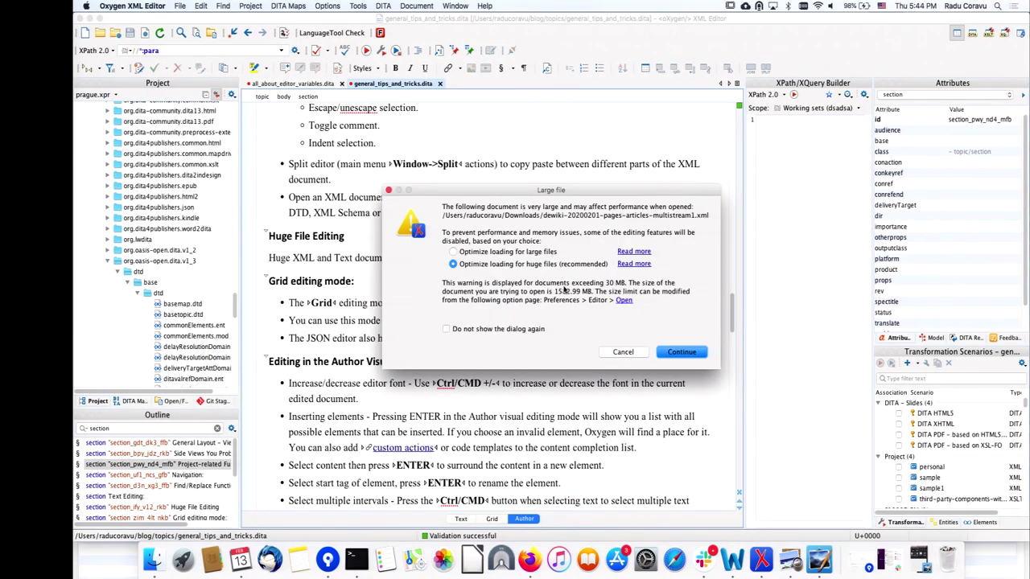
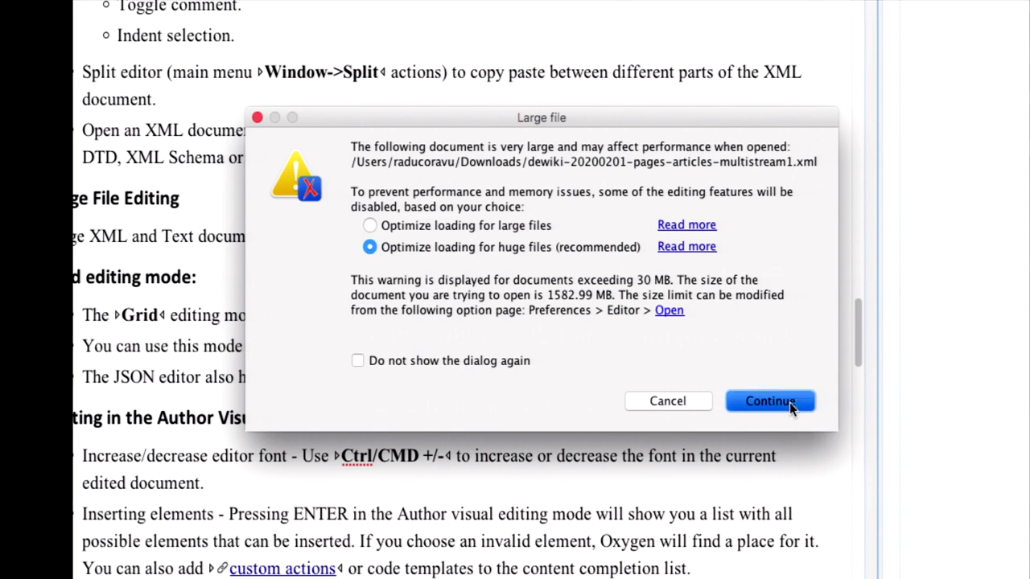
click(789, 402)
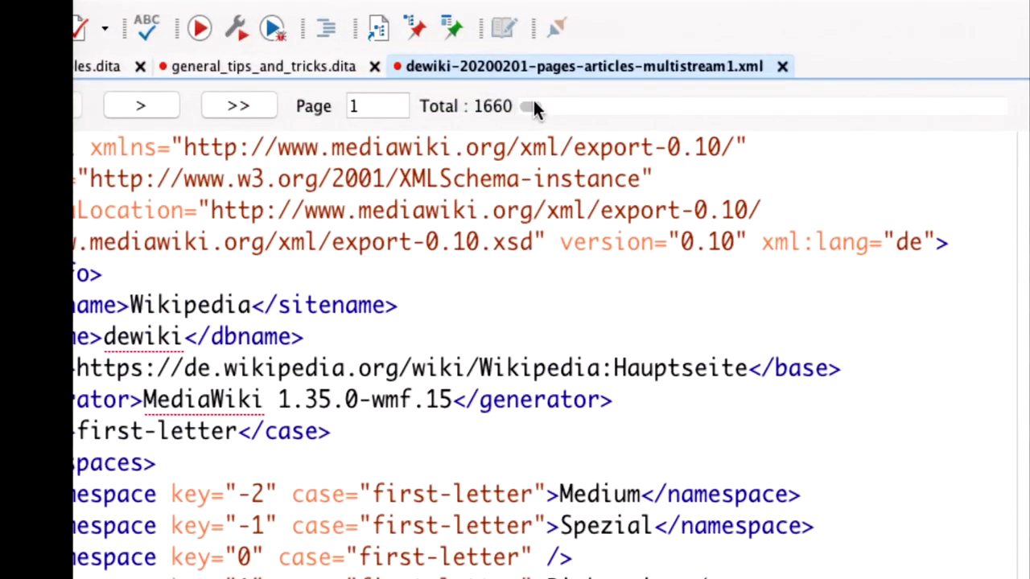
click(553, 104)
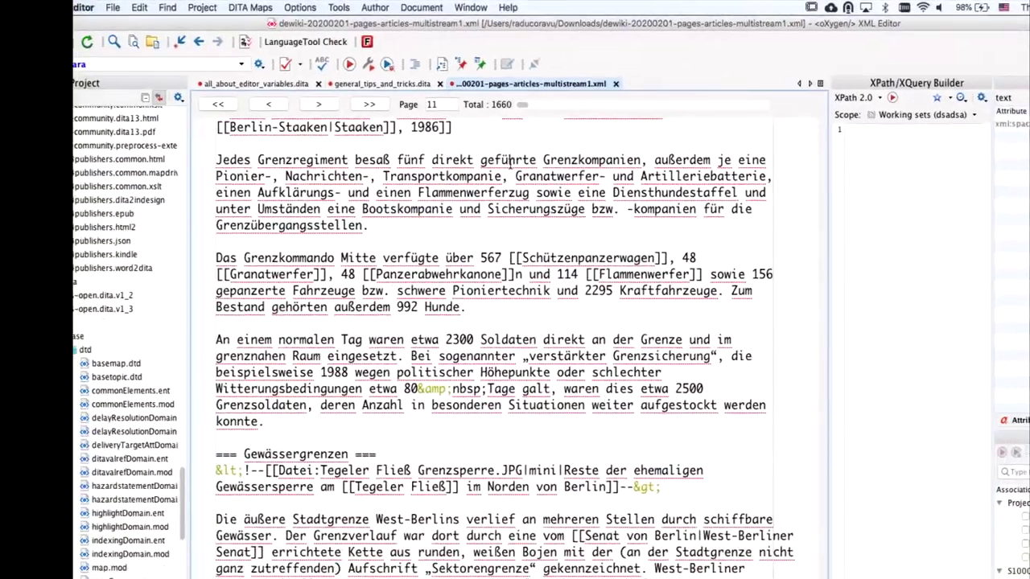
scroll(510, 145, down, 20)
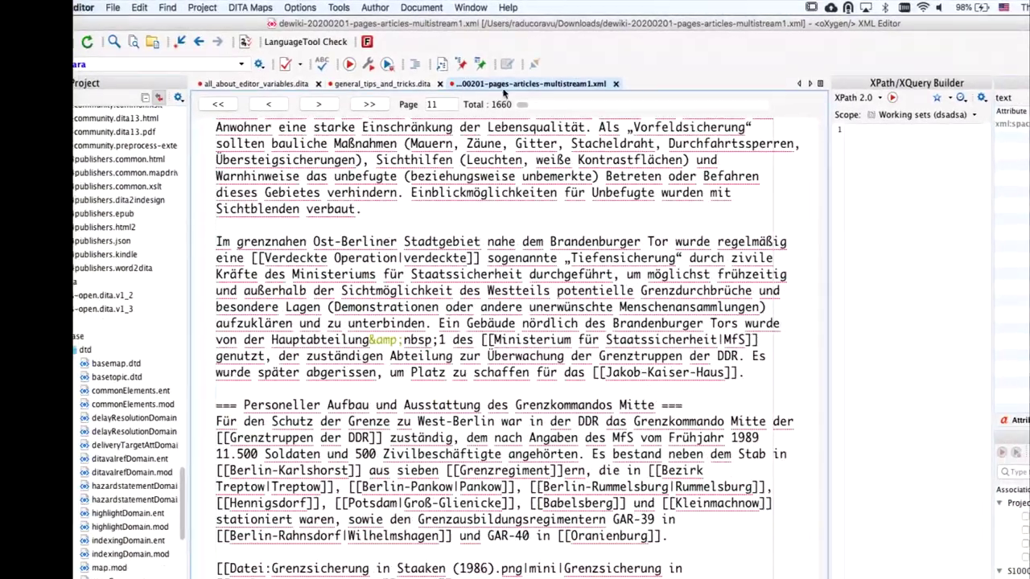
Step: Page forward through the huge dewiki file from page 11 to page 19
click(318, 105)
click(319, 106)
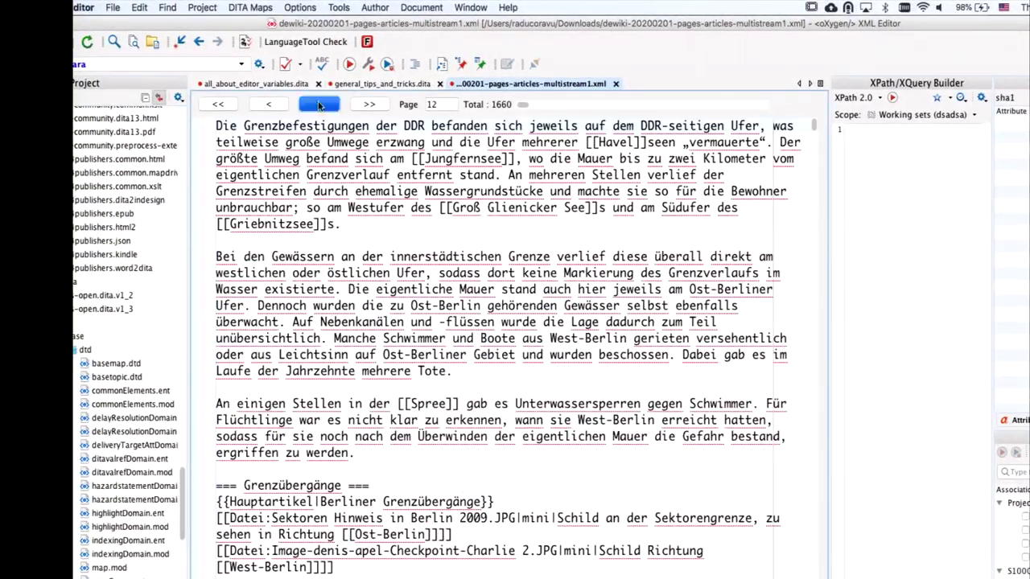
click(319, 106)
click(319, 106)
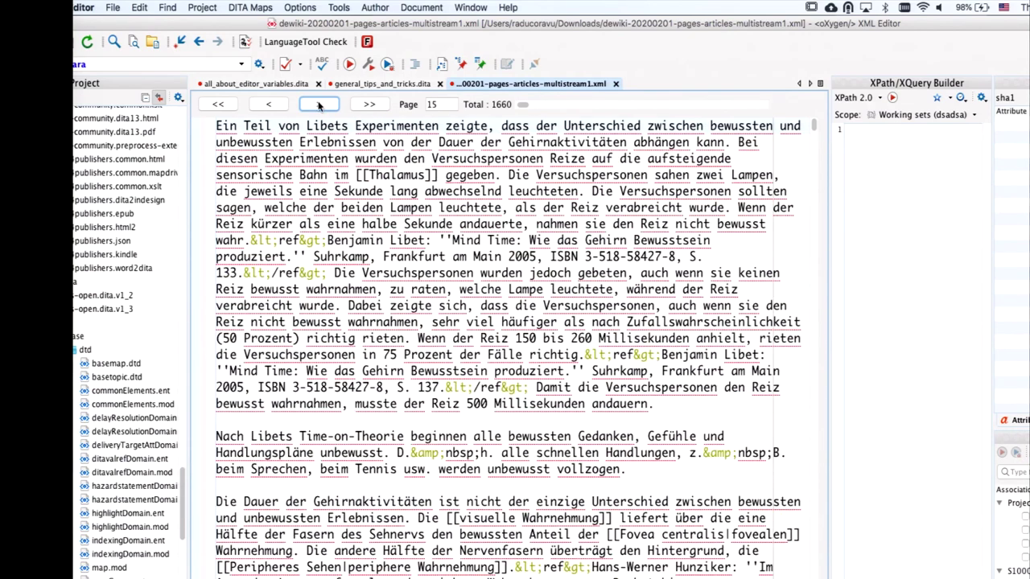
click(319, 105)
click(319, 105)
click(319, 105)
click(319, 105)
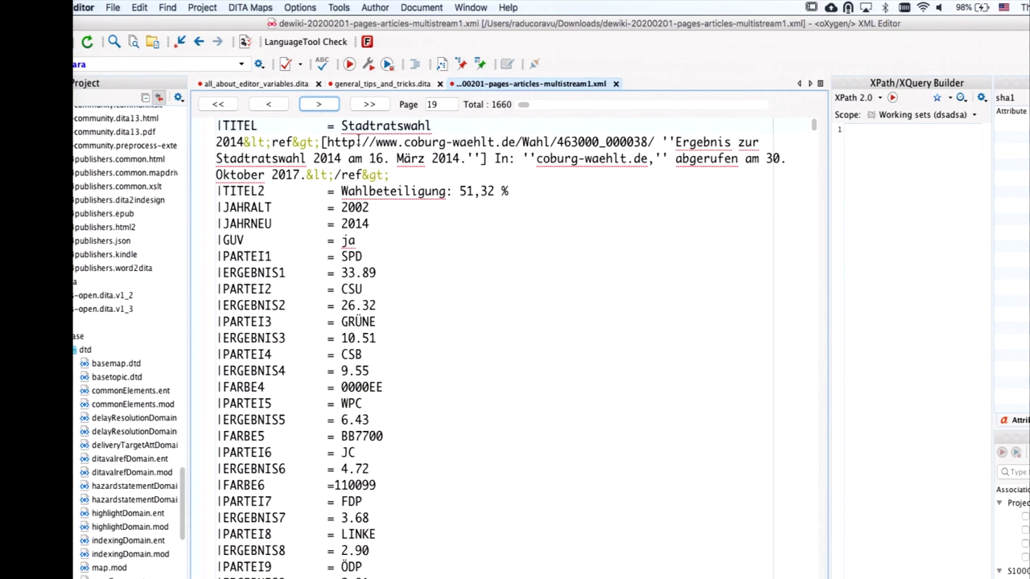
Step: Place the caret after "Stadtratswahl" on page 19, inspect the Find/Replace options and close the dialog
click(433, 127)
key(super+f)
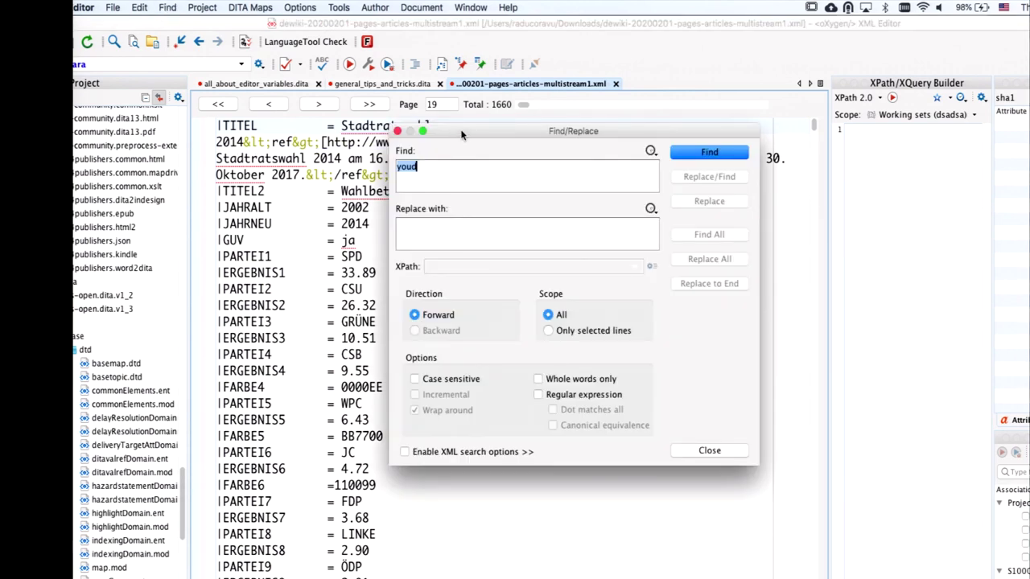
drag(462, 134, 448, 169)
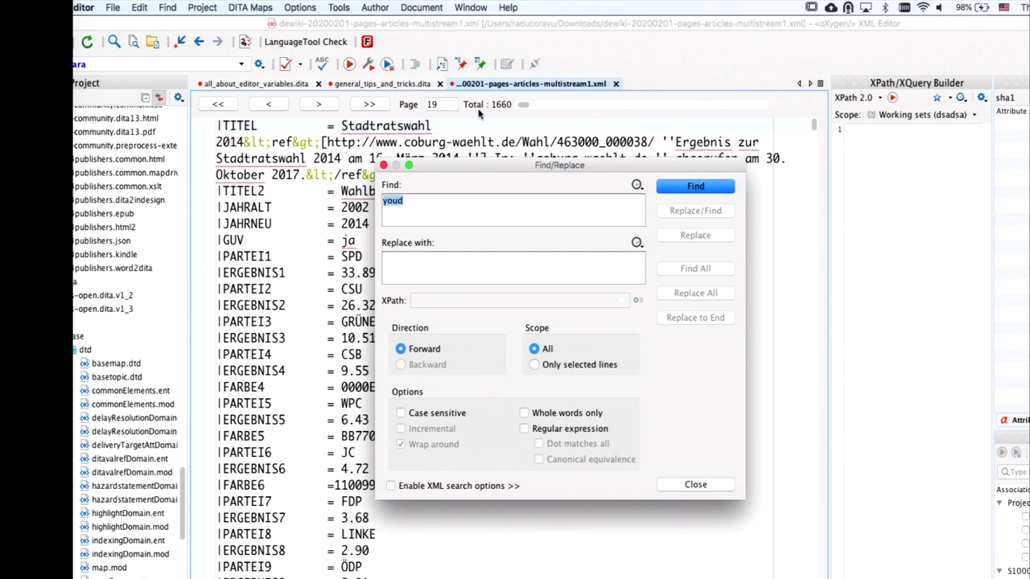
key(Escape)
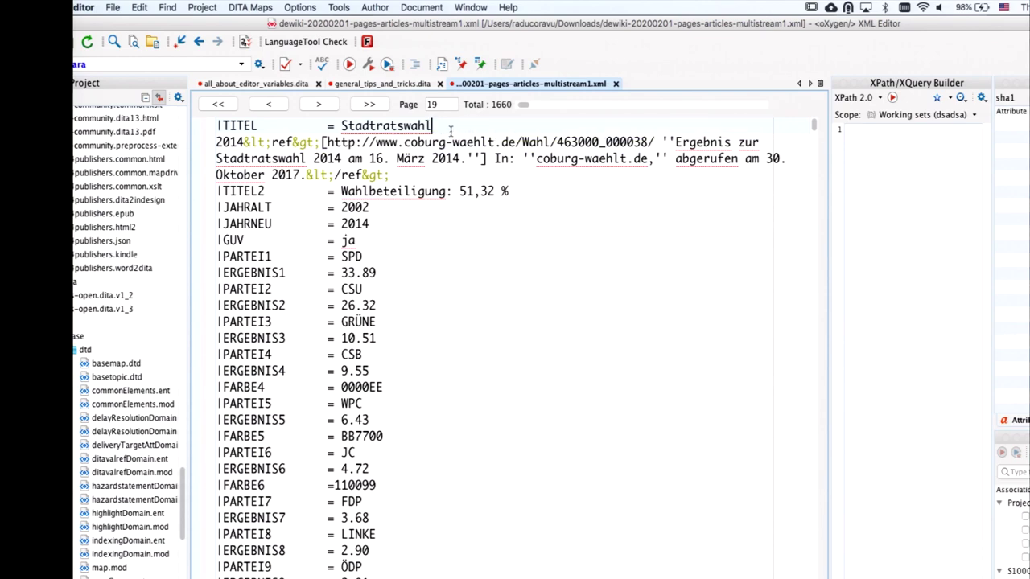
scroll(453, 131, down, 5)
scroll(456, 130, up, 5)
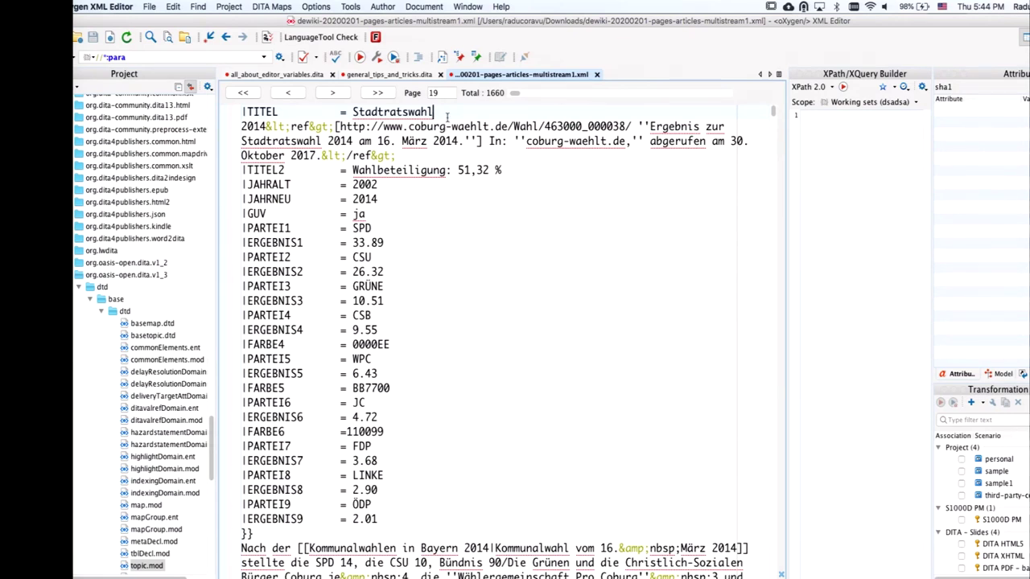
Step: Insert "fsd" after "Stadtratswahl" on page 19 and "dsadas" after "COSCO / CN" on page 20, and close the dewiki file
text(fsd)
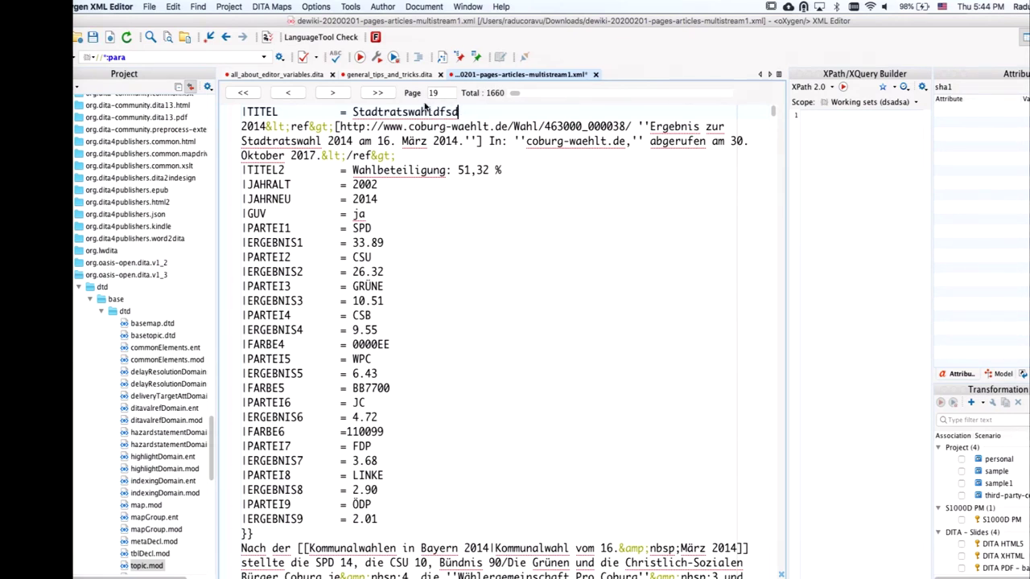
click(337, 94)
text(dsadas)
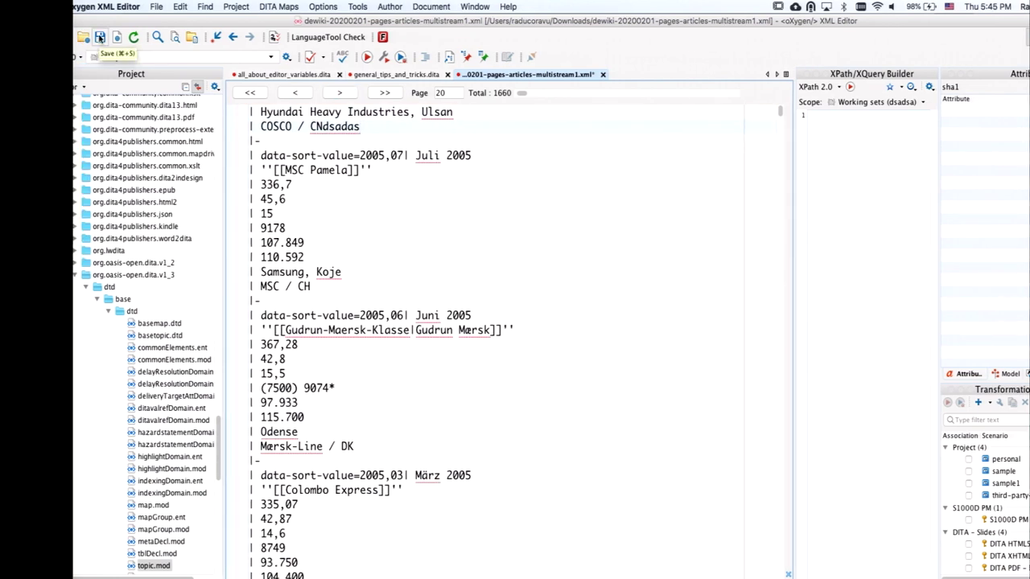
click(603, 75)
click(694, 345)
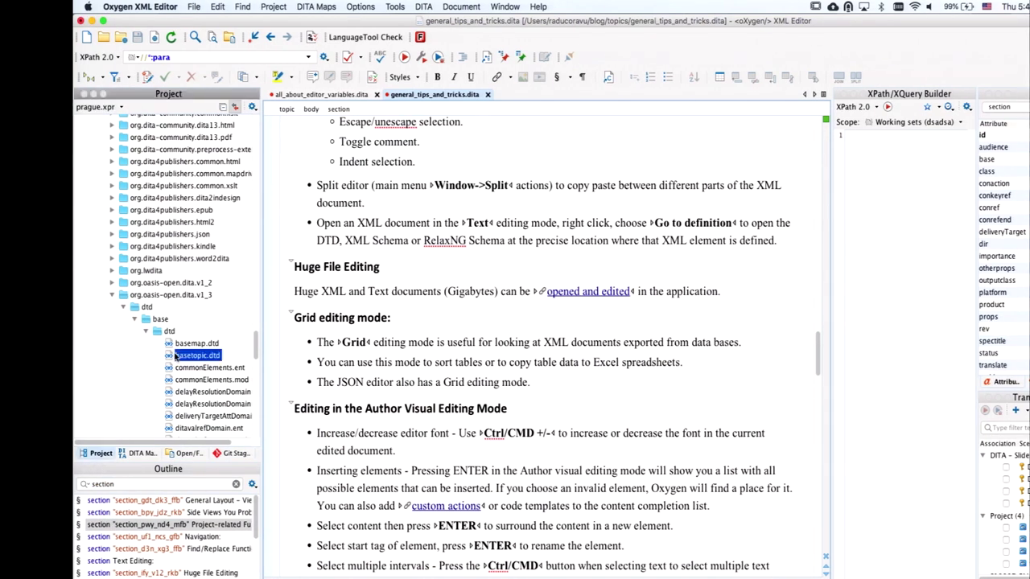
Step: Collapse the lw-dita and dita sample folders in the project and open personal.xml from the samples folder
scroll(175, 357, down, 15)
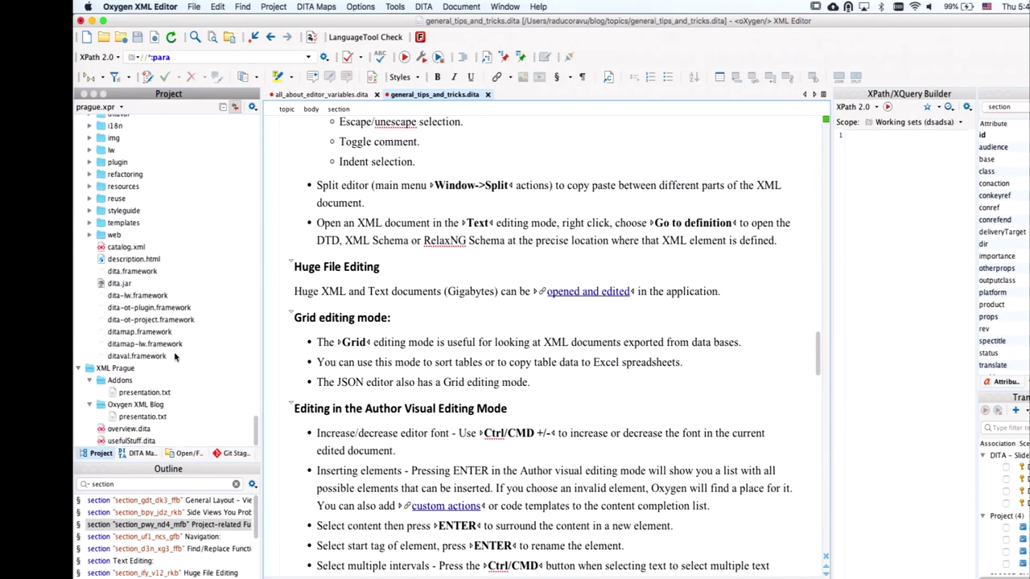
scroll(142, 374, up, 15)
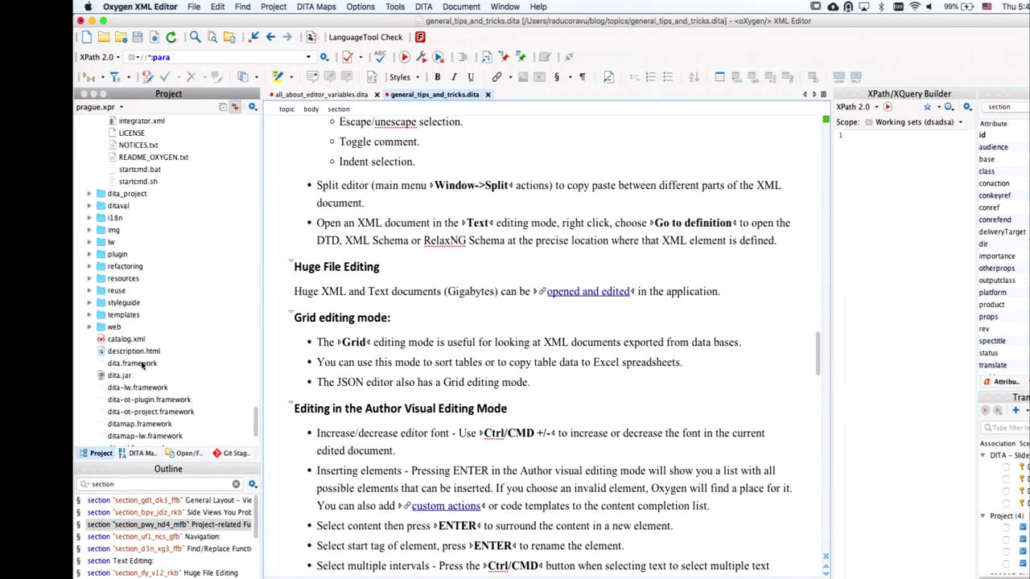
scroll(183, 229, down, 10)
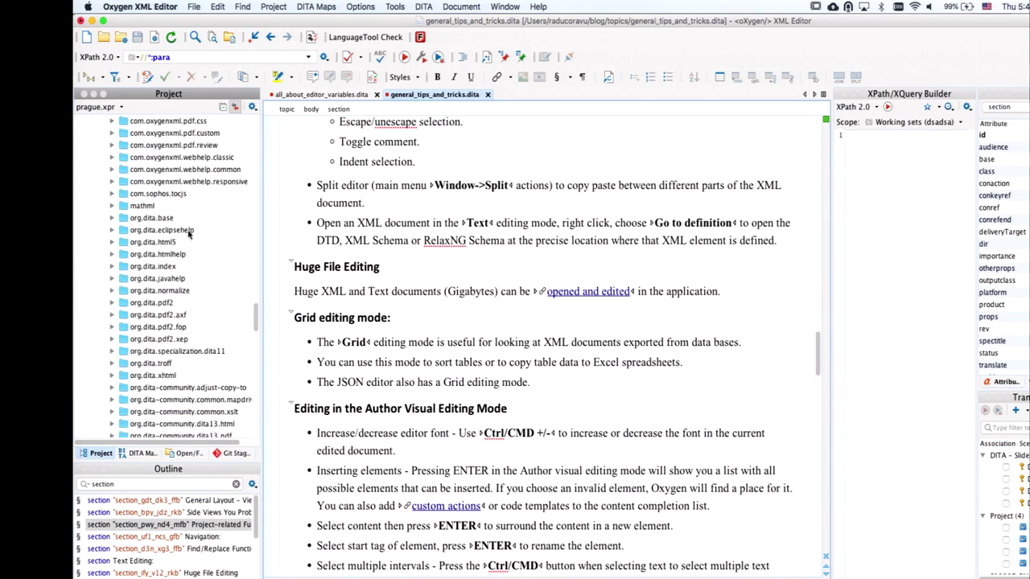
scroll(183, 224, down, 5)
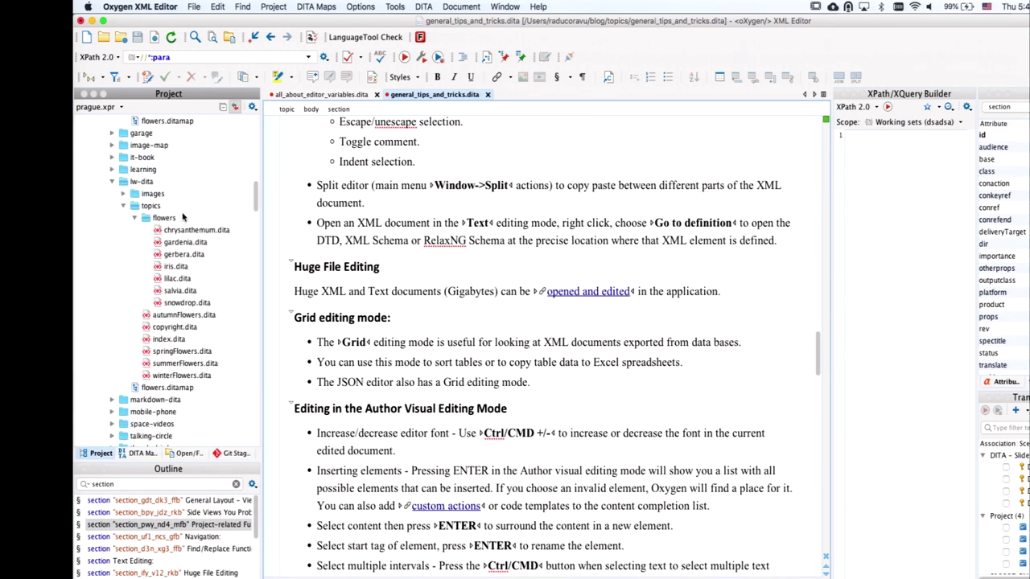
double_click(145, 183)
scroll(133, 265, up, 10)
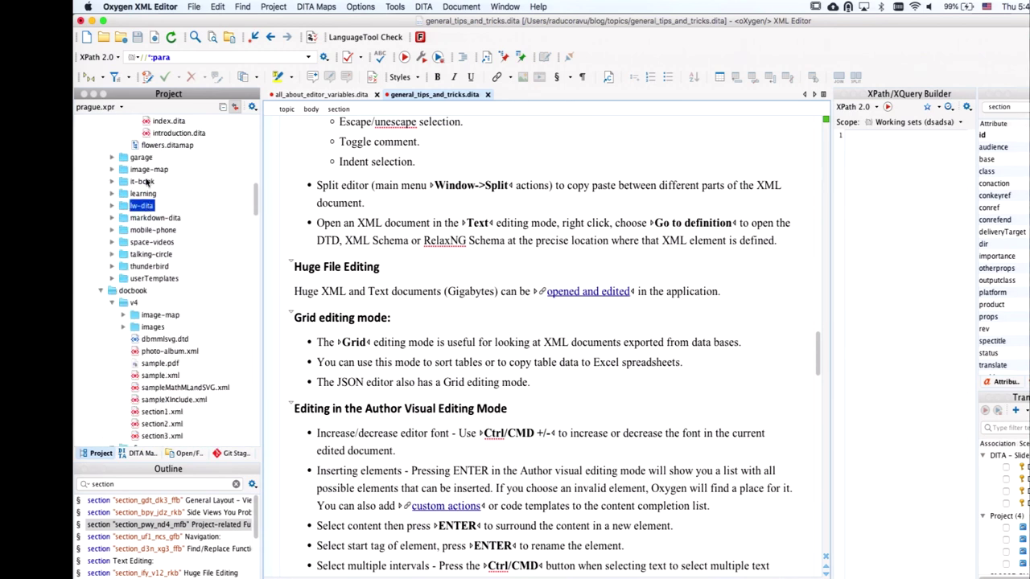
double_click(124, 339)
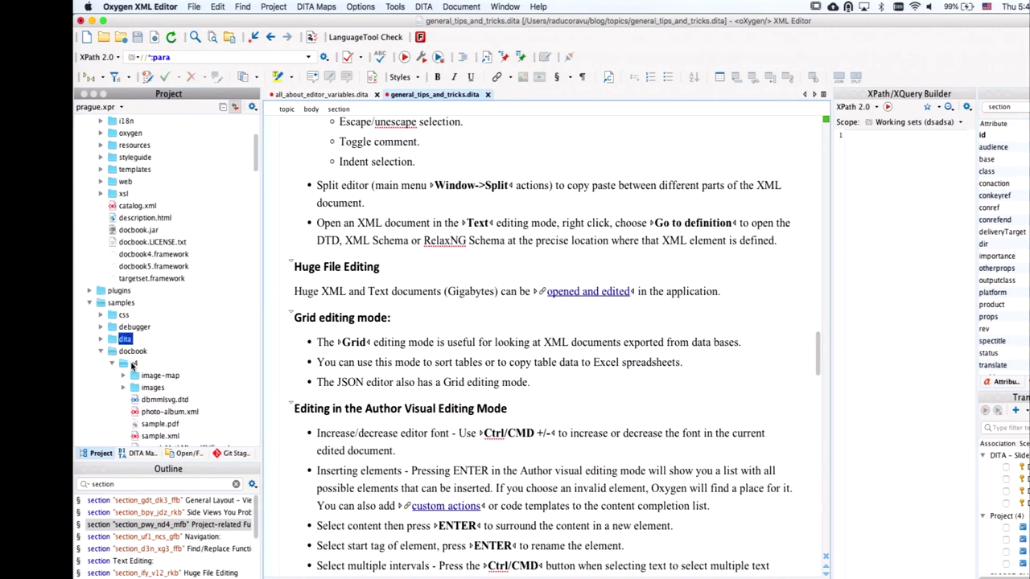
scroll(133, 362, down, 10)
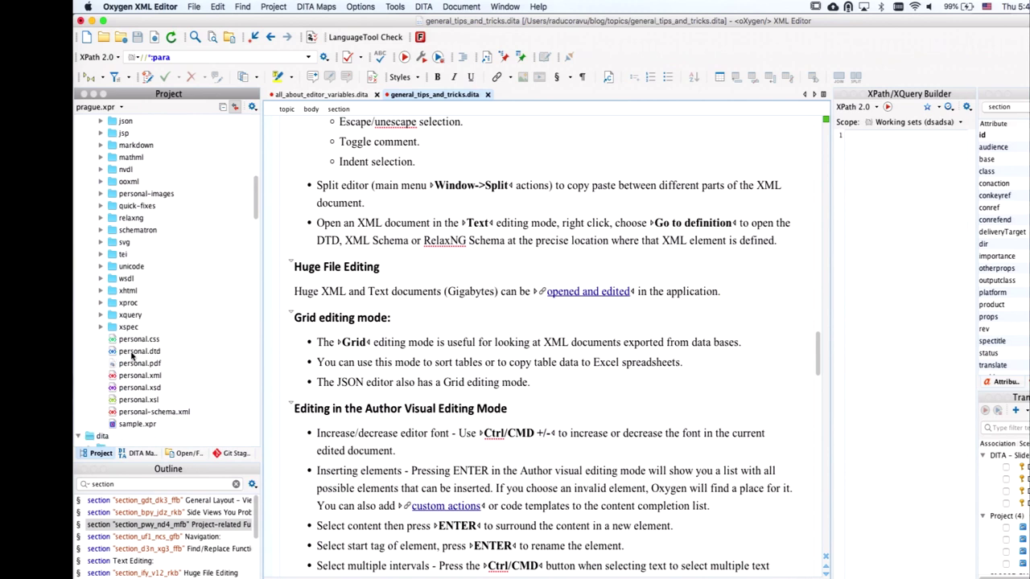
double_click(137, 376)
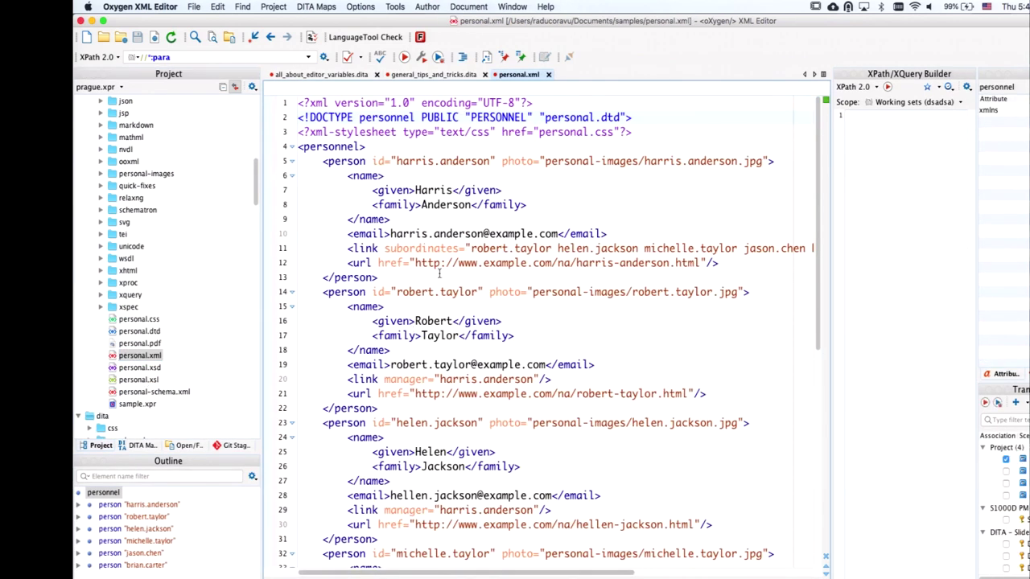
Step: Select each of the first four person elements of personal.xml in turn to examine their repeated structure
triple_click(335, 161)
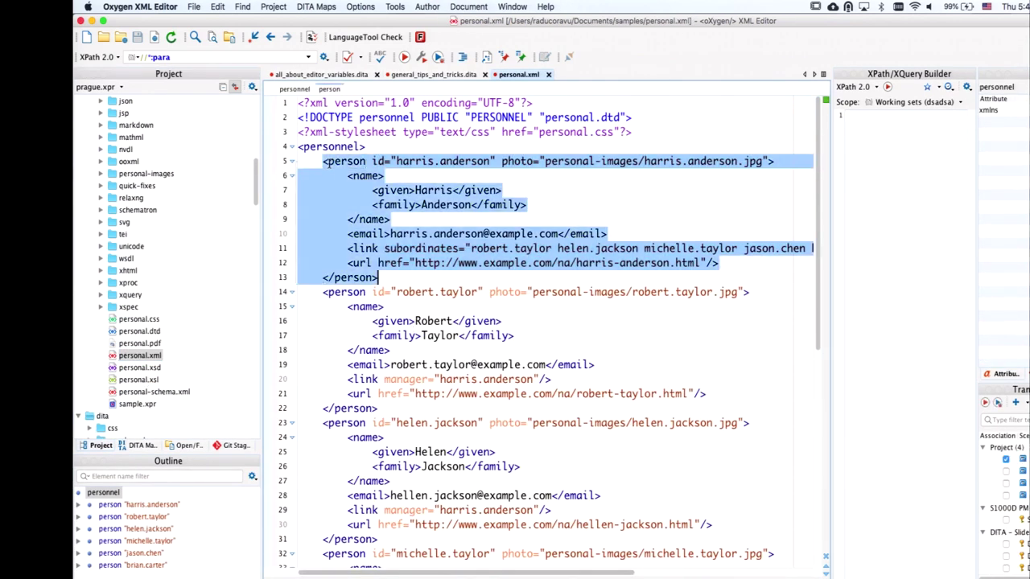
triple_click(348, 292)
scroll(348, 293, down, 2)
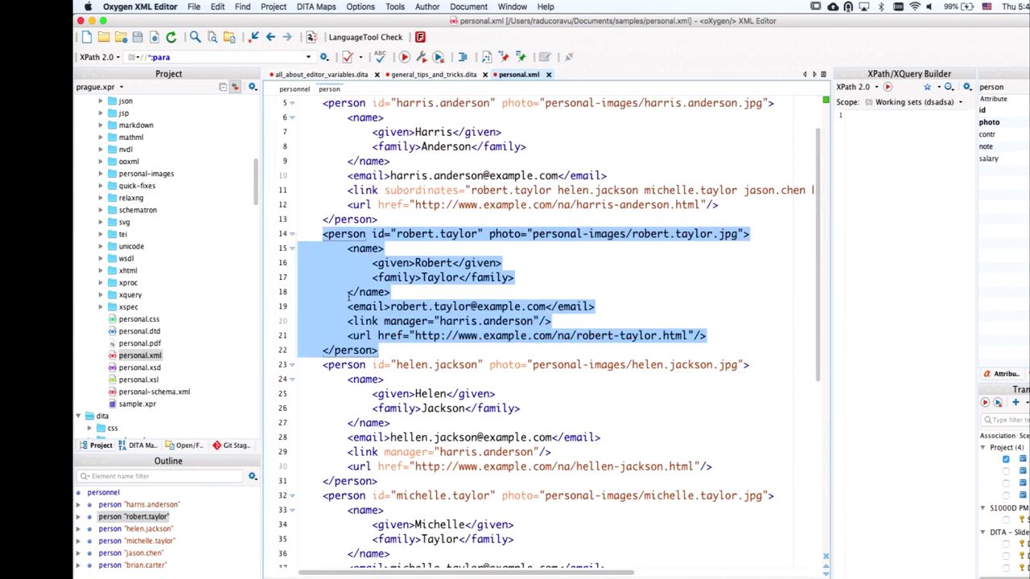
scroll(349, 294, down, 2)
triple_click(346, 296)
scroll(345, 286, down, 4)
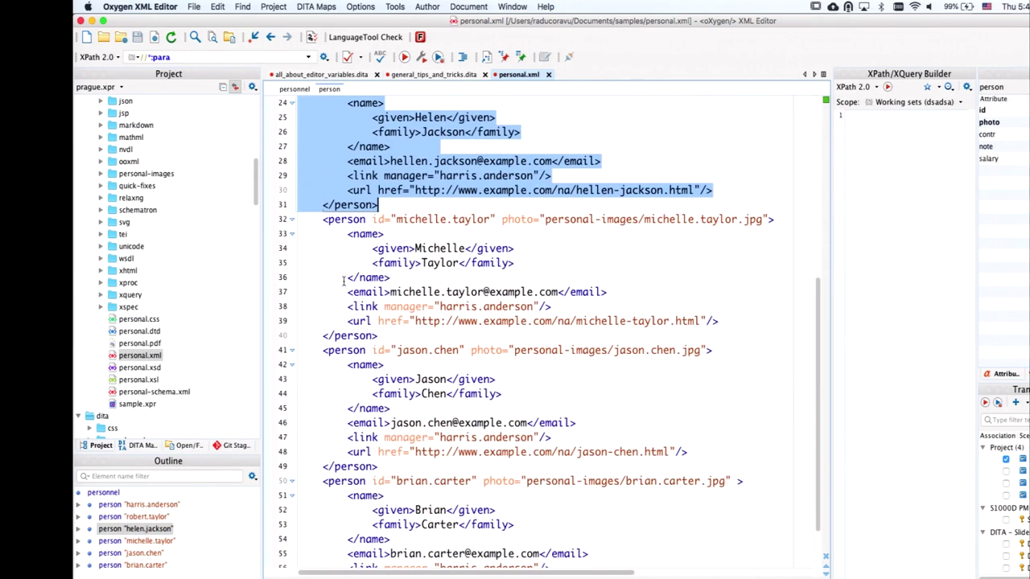
triple_click(347, 218)
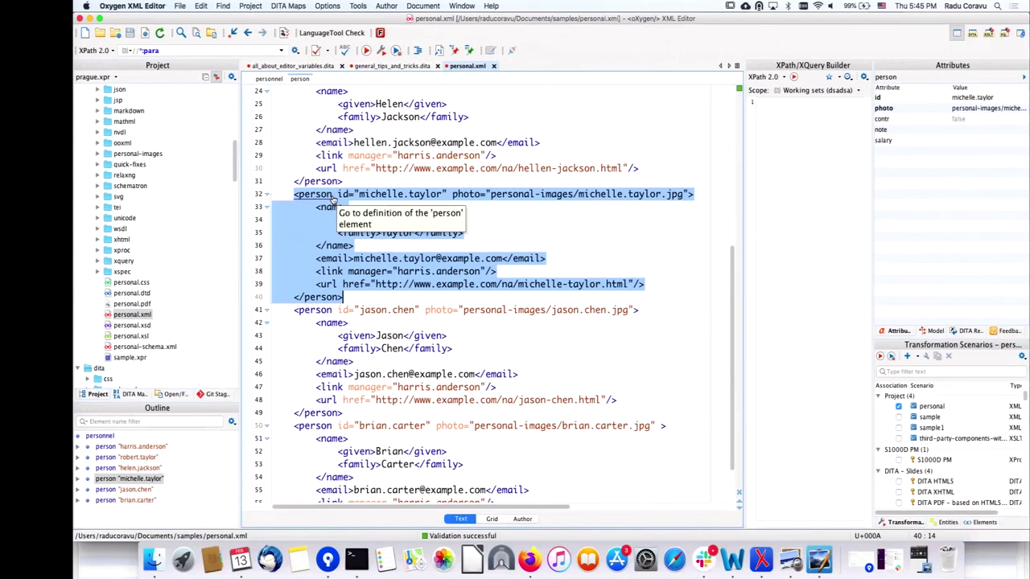
Step: Switch personal.xml to Grid mode and select the first person row and the entire person table
click(493, 519)
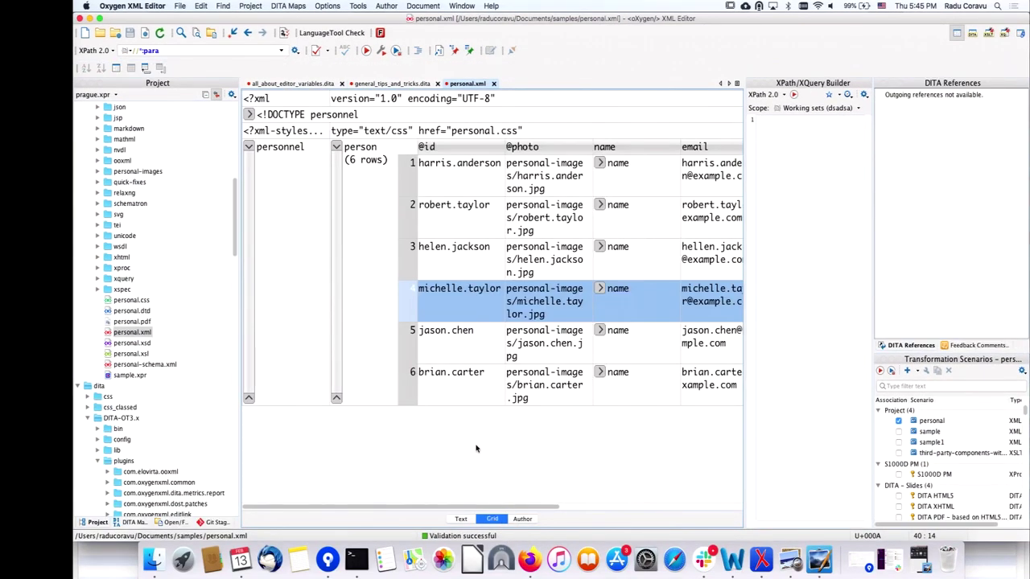
click(434, 191)
click(411, 174)
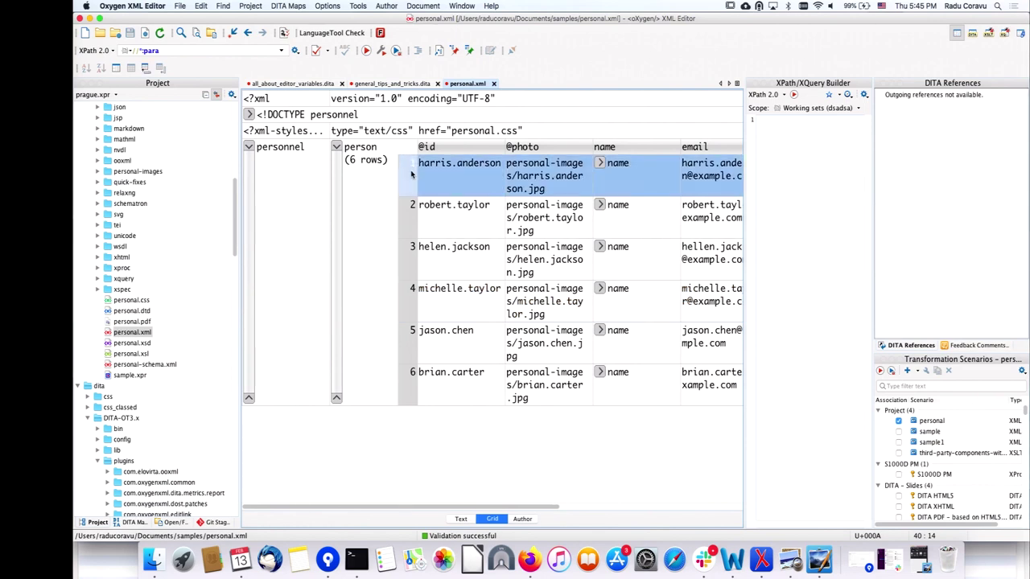
click(373, 163)
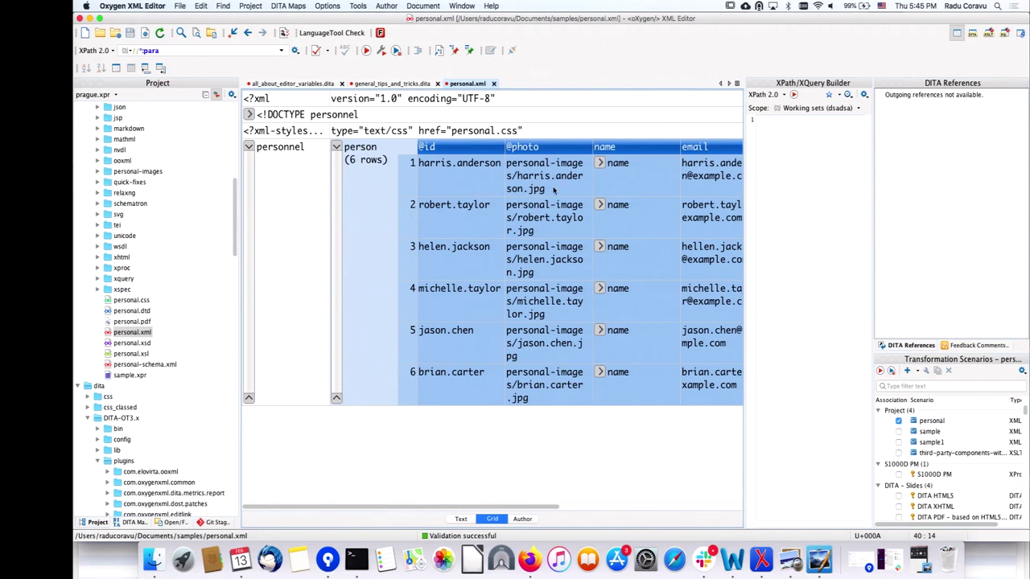
Step: Check the Grid editing tips in general_tips_and_tricks.dita, and select the first person's photo cell in personal.xml
click(419, 80)
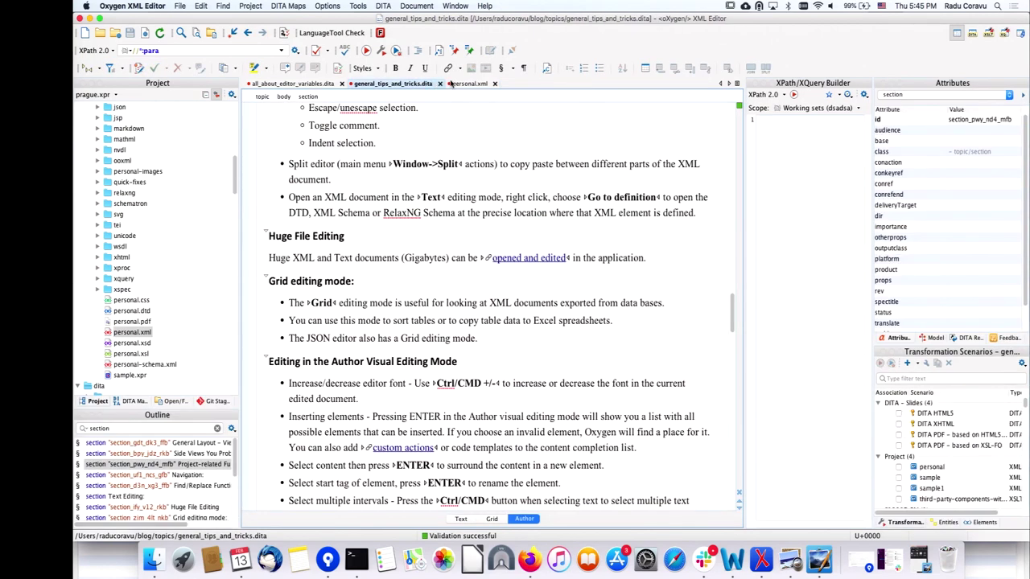
click(467, 84)
click(535, 191)
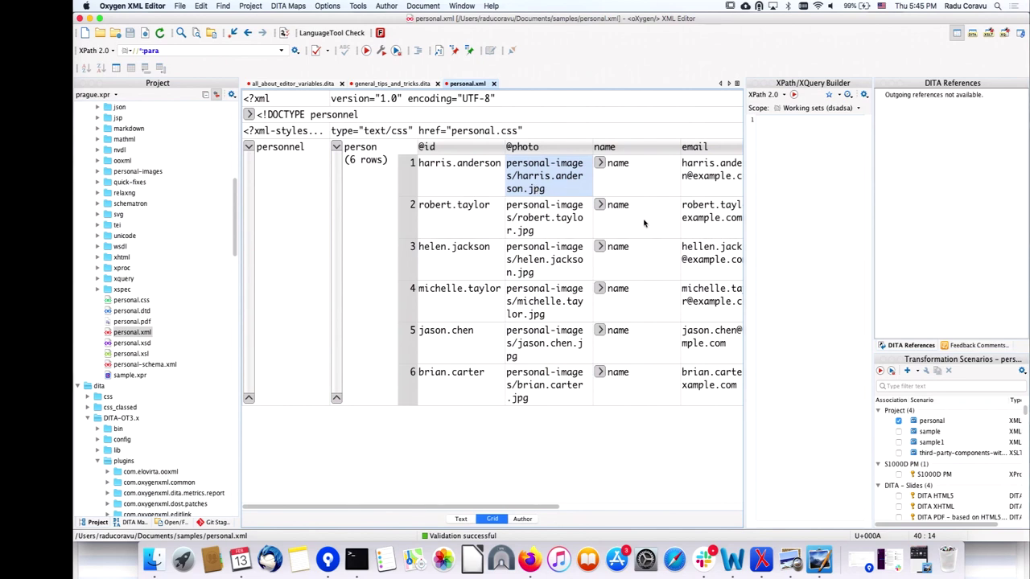
shift+click(457, 166)
shift+click(467, 208)
key(super+c)
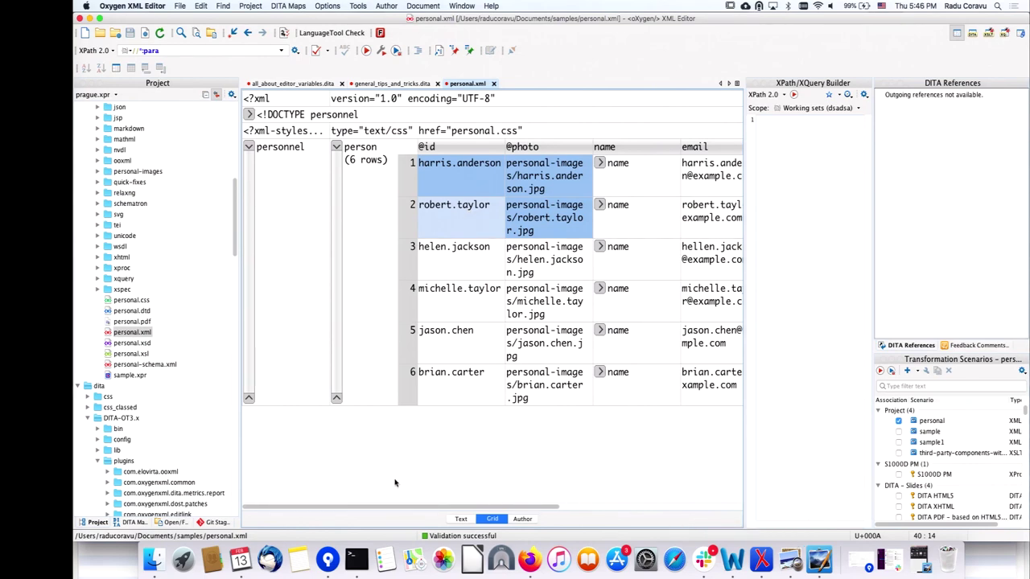
Step: Switch to Excel, create a blank Excel Workbook, and paste the copied cells starting at A1
click(178, 568)
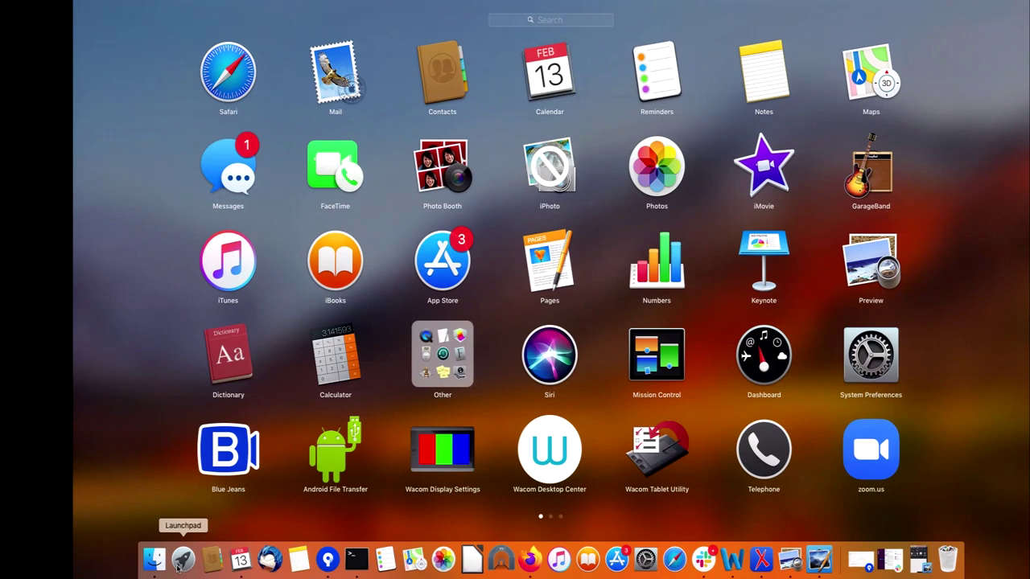
text(e)
click(533, 85)
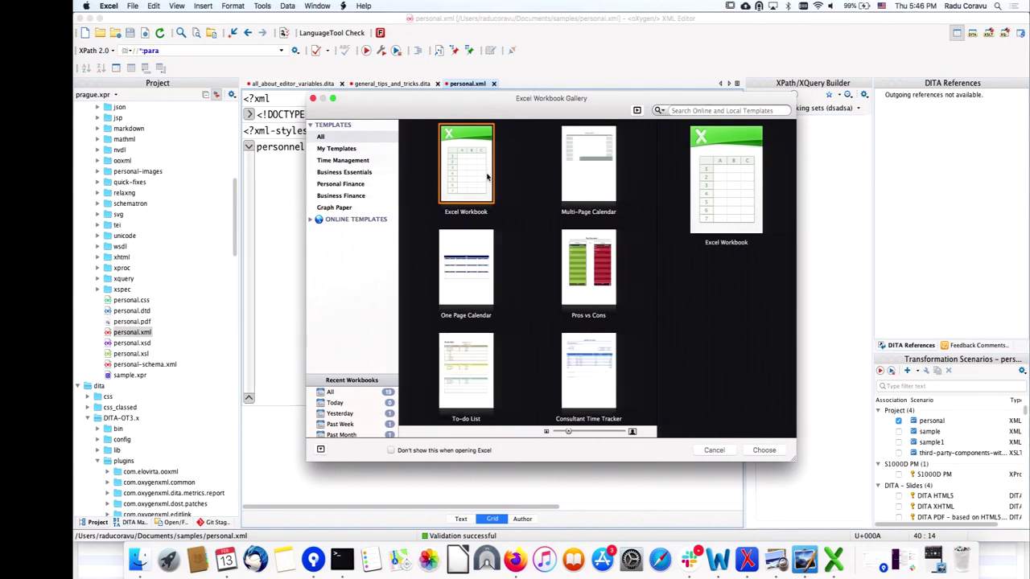
double_click(484, 169)
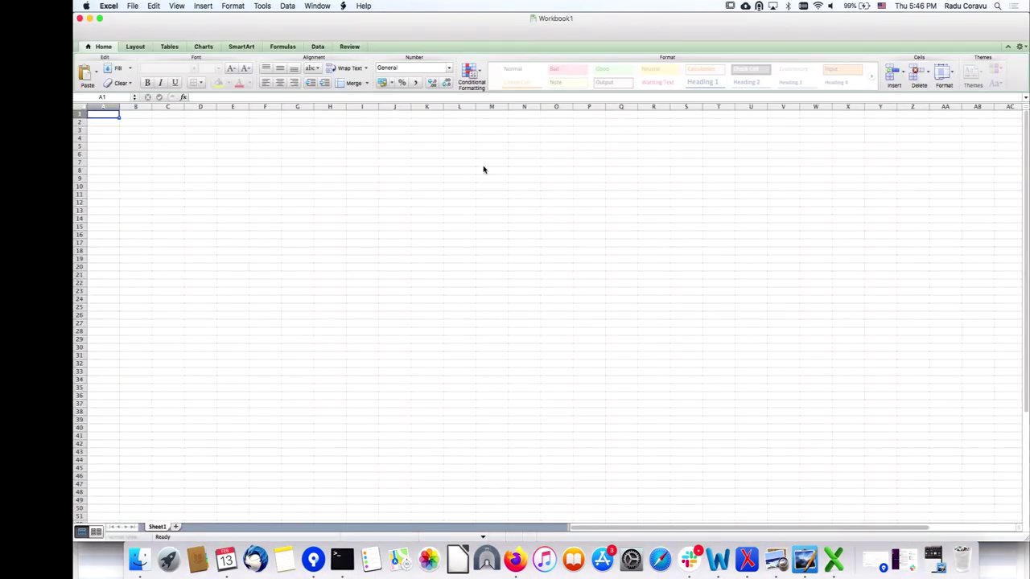
key(super+v)
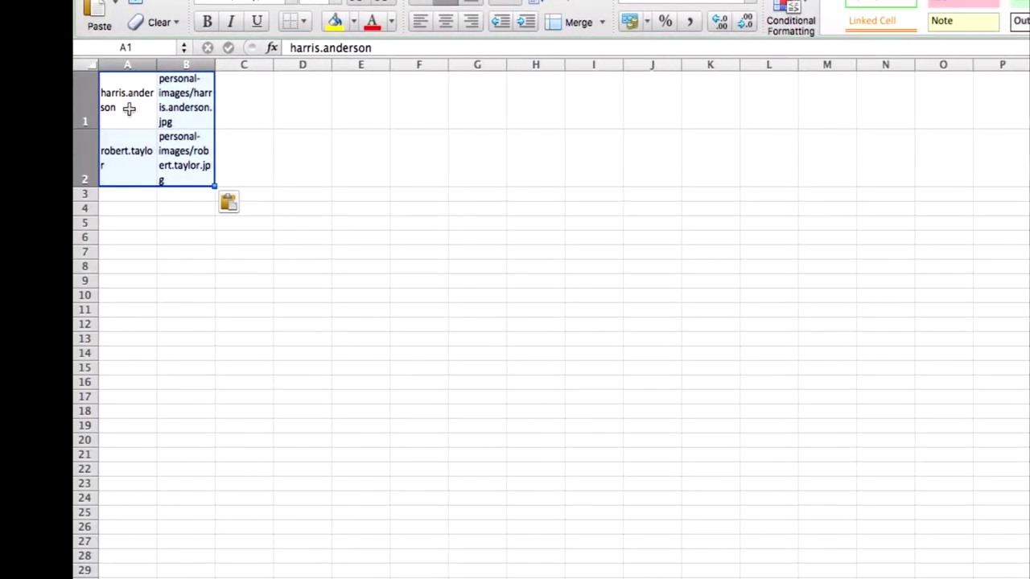
drag(118, 113, 185, 160)
key(super+c)
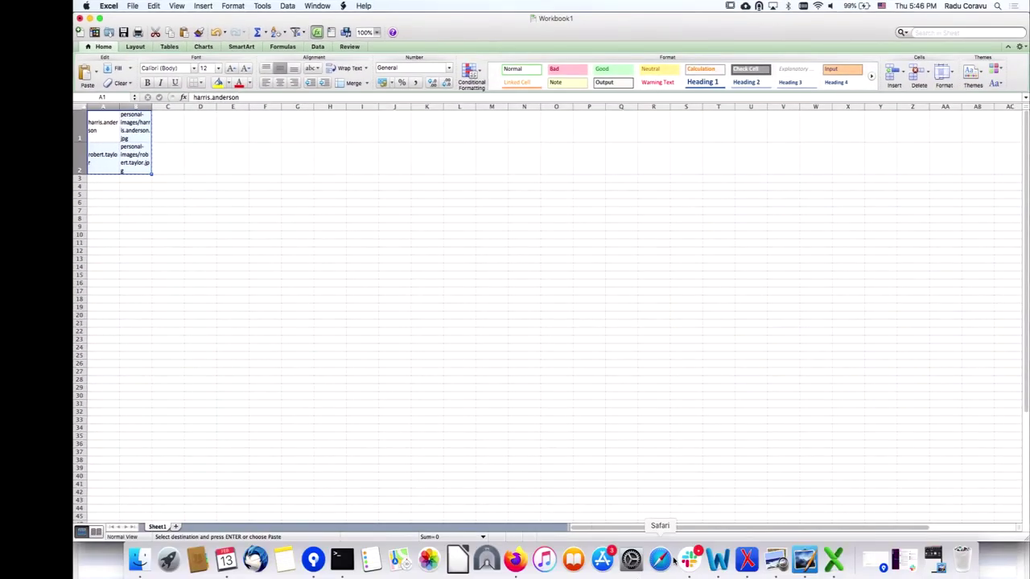
click(747, 557)
click(463, 259)
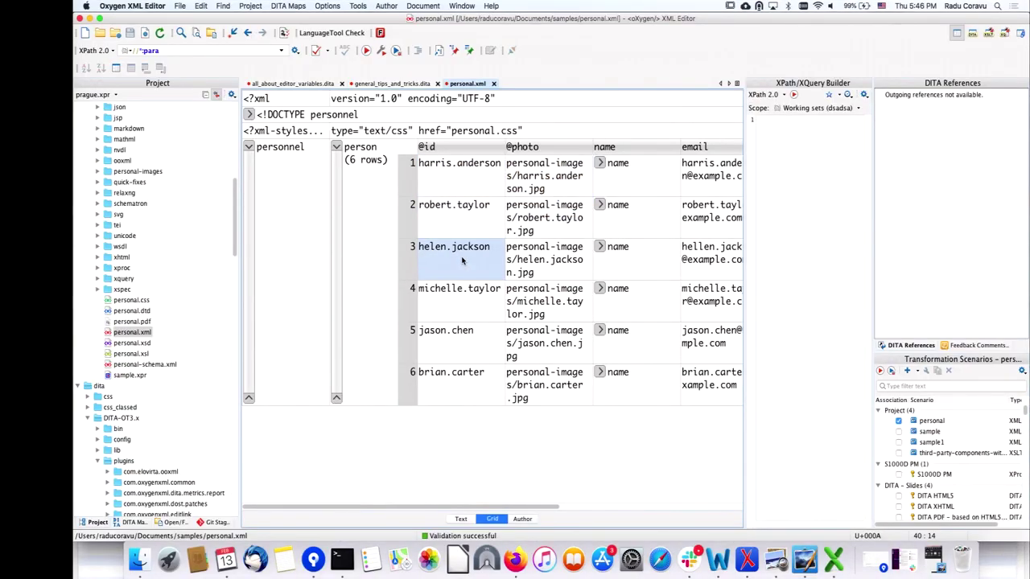
key(super+v)
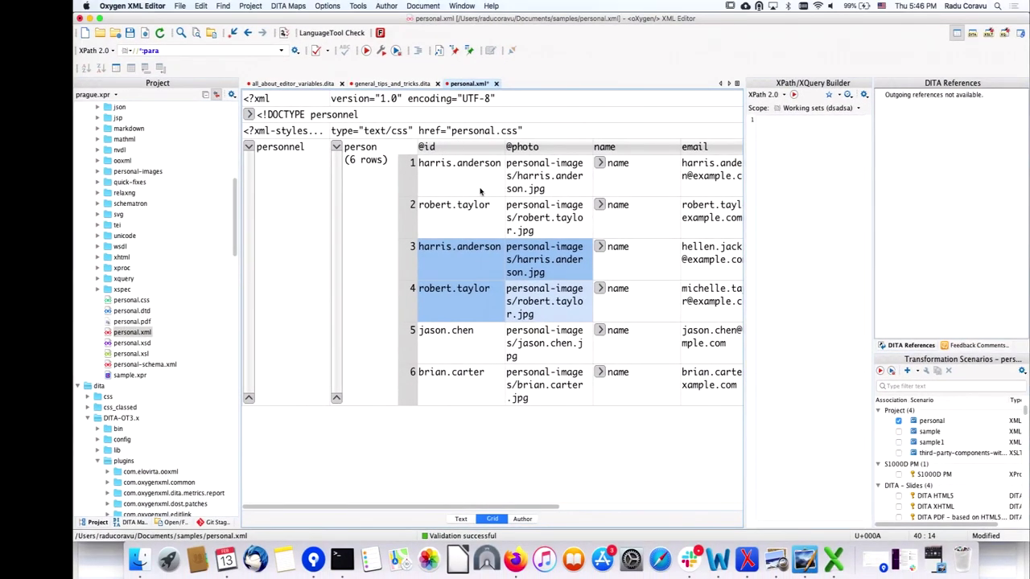
Step: Save personal.xml, show it in Text mode, and undo the pasted id and photo values
key(super+s)
click(460, 519)
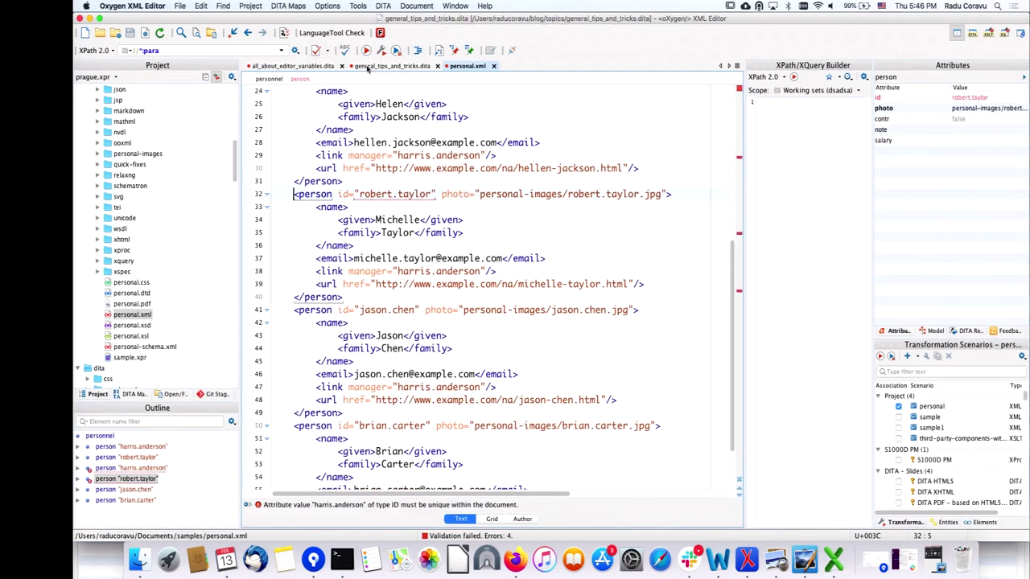
click(392, 66)
click(467, 84)
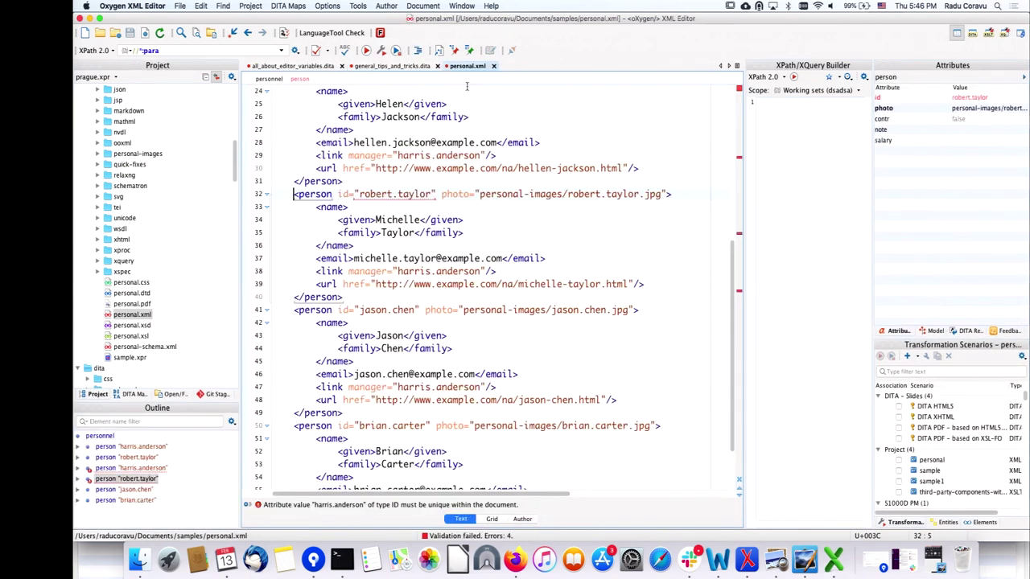
key(ctrl+z)
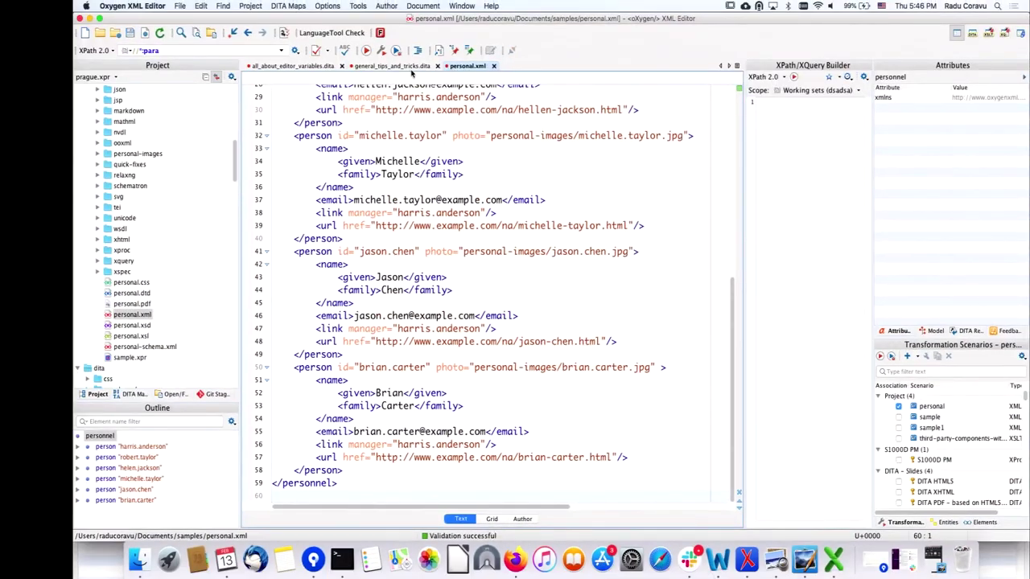
Step: Switch to general_tips_and_tricks.dita and go to the section "Editing in the Author Visual Editing Mode"
click(396, 66)
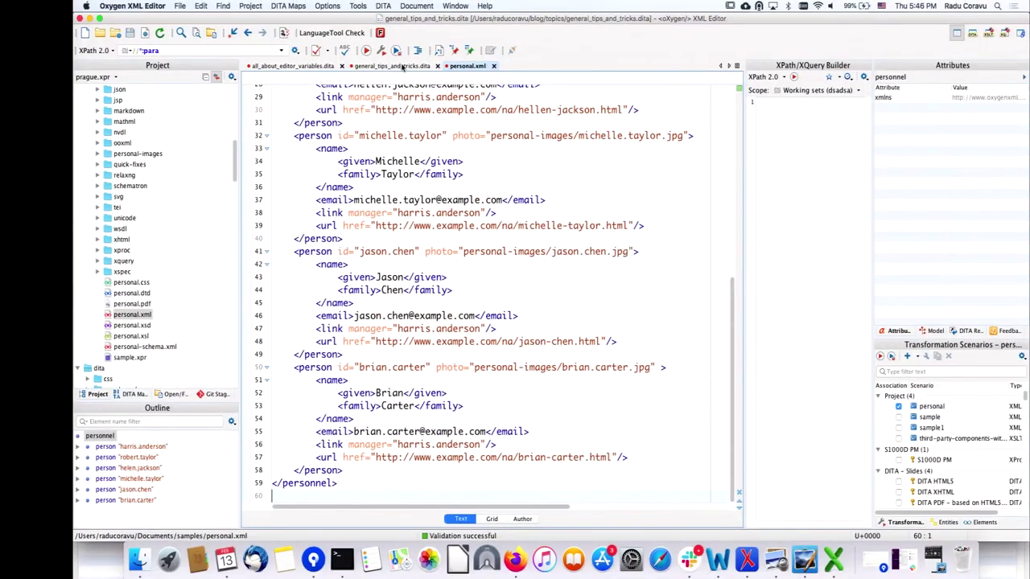
scroll(385, 248, down, 4)
scroll(385, 248, up, 2)
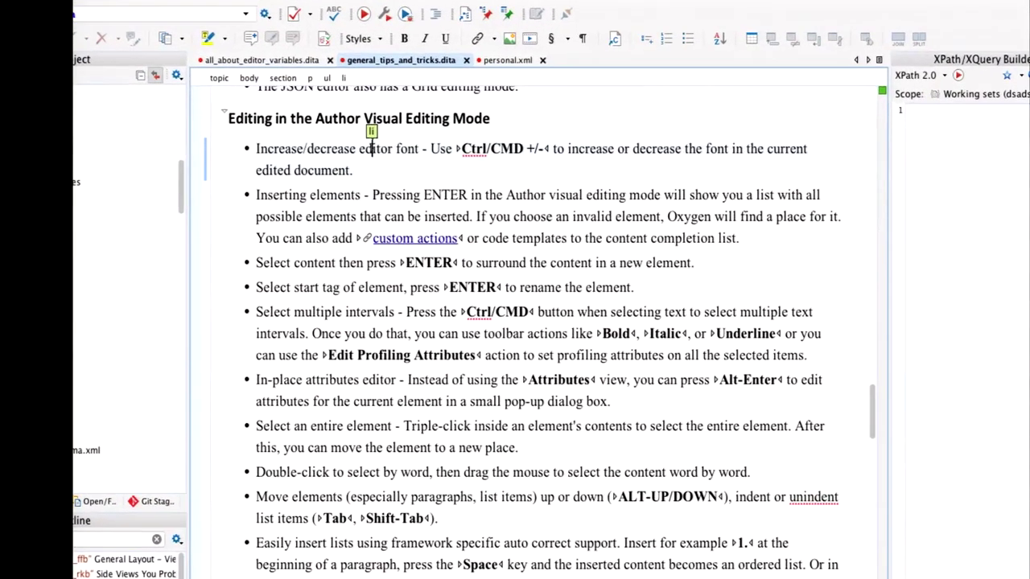
Step: Enlarge the editor font of the topic by two steps and reduce it by two steps again
click(390, 147)
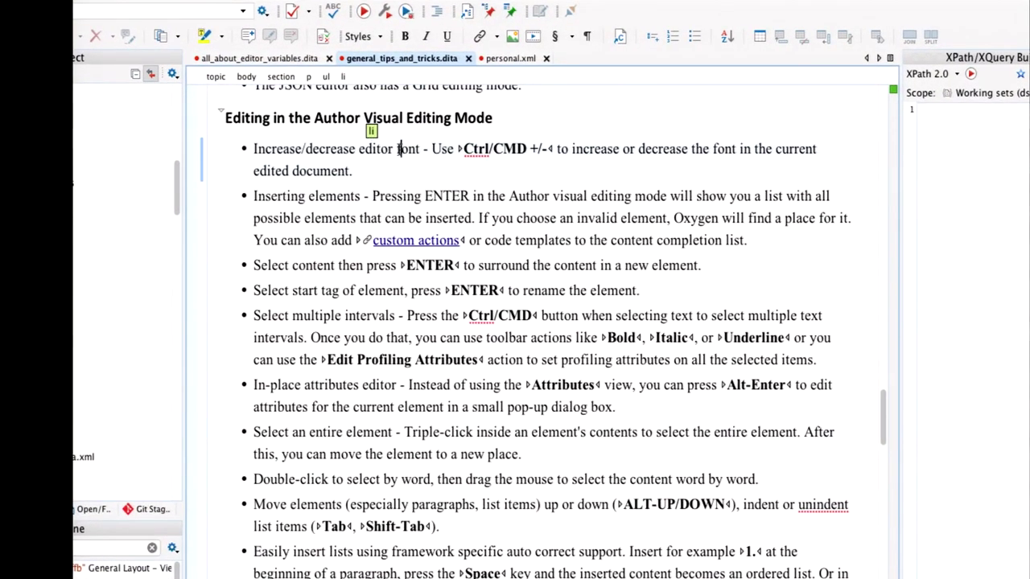
key(ctrl+plus)
key(ctrl+plus)
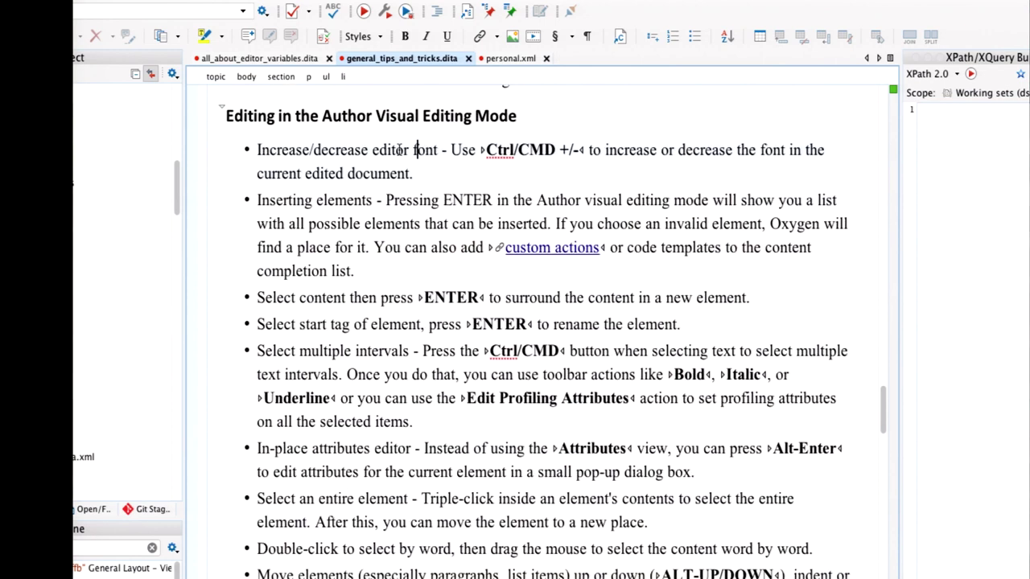
key(ctrl+minus)
key(ctrl+minus)
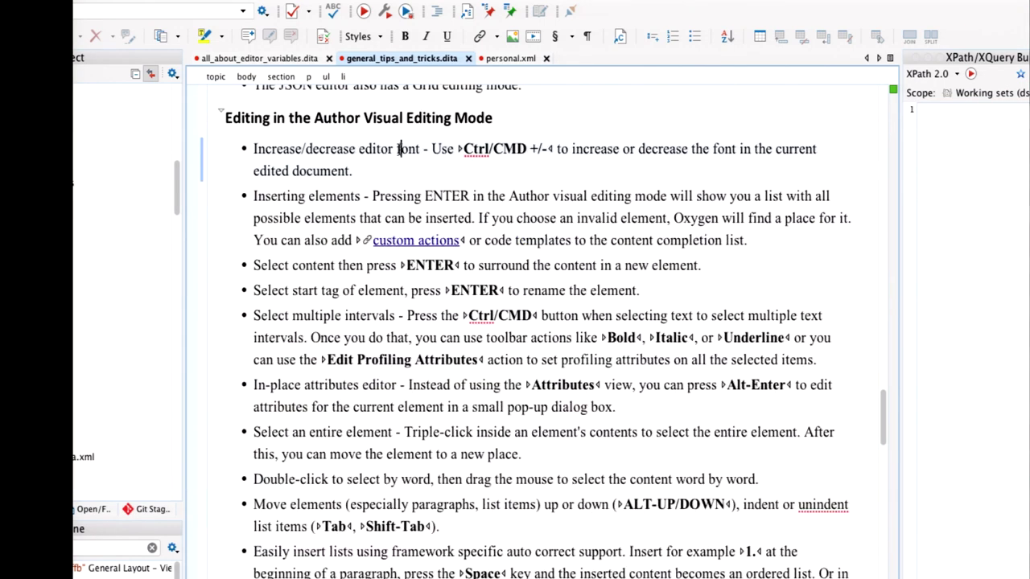
Step: List the elements insertable before "ENTER" in the "Inserting elements" item and browse down to the description of cite
click(425, 197)
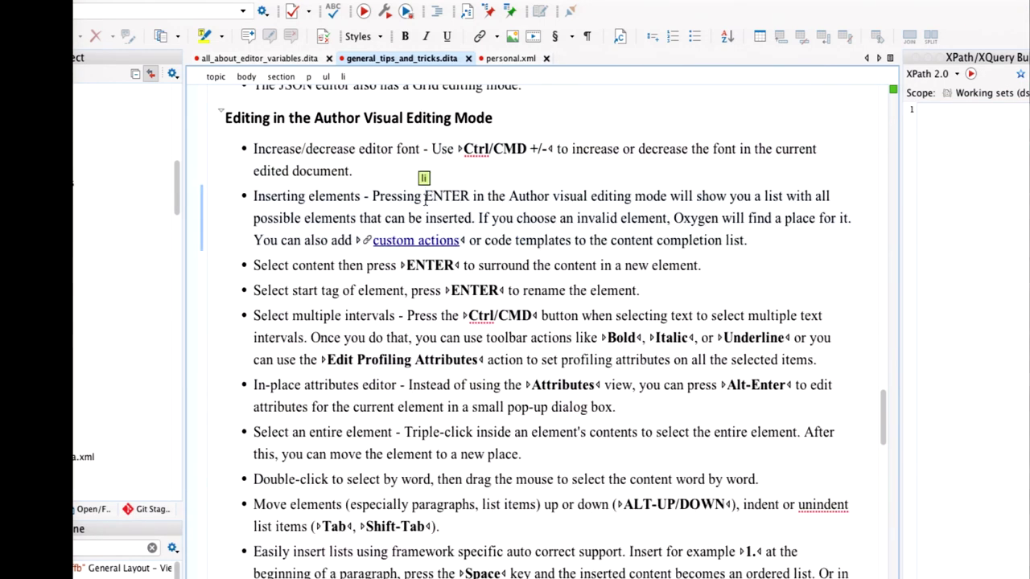
key(Return)
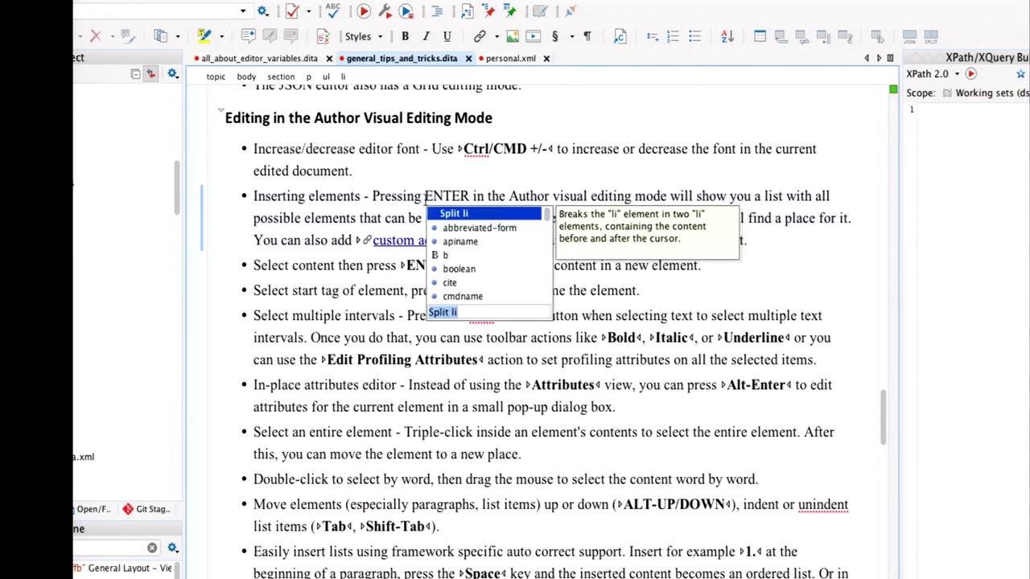
key(Down)
key(Down)
key(Down)
key(Down)
key(Down)
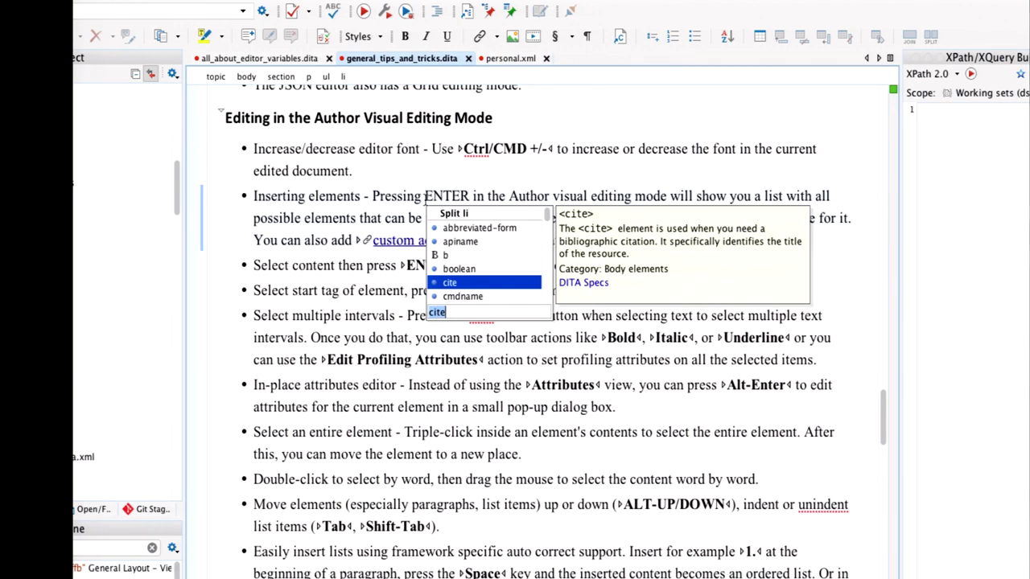
Step: Insert an li element before "ENTER" in the "Inserting elements" item, and undo the insertion
key(BackSpace)
key(BackSpace)
key(BackSpace)
key(BackSpace)
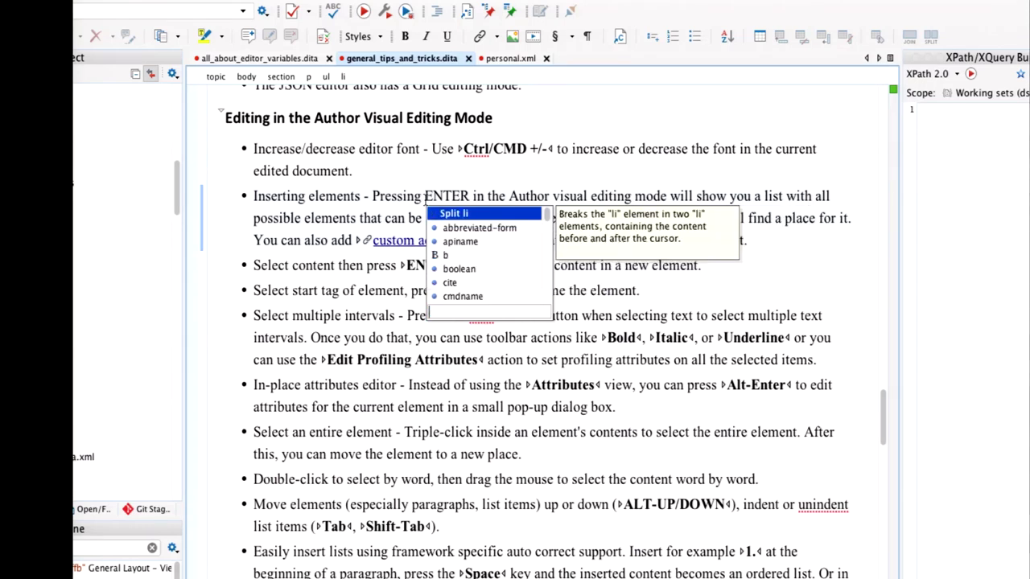
text(li)
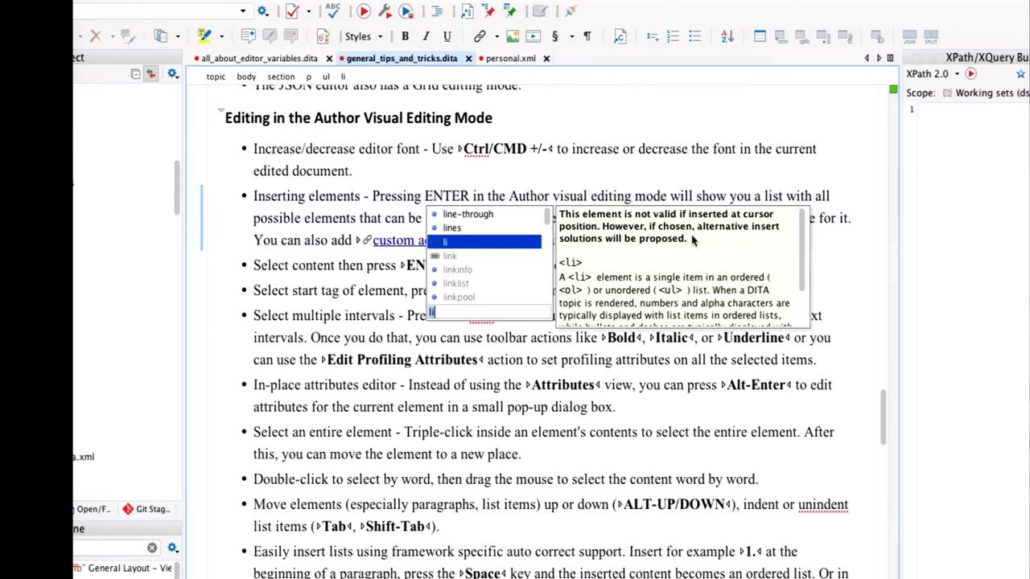
double_click(499, 243)
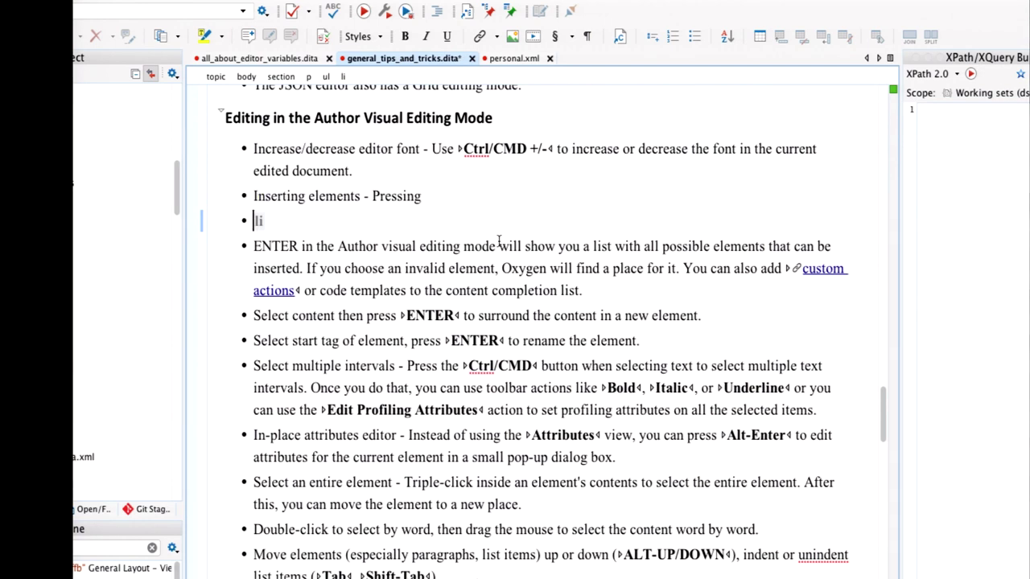
key(ctrl+z)
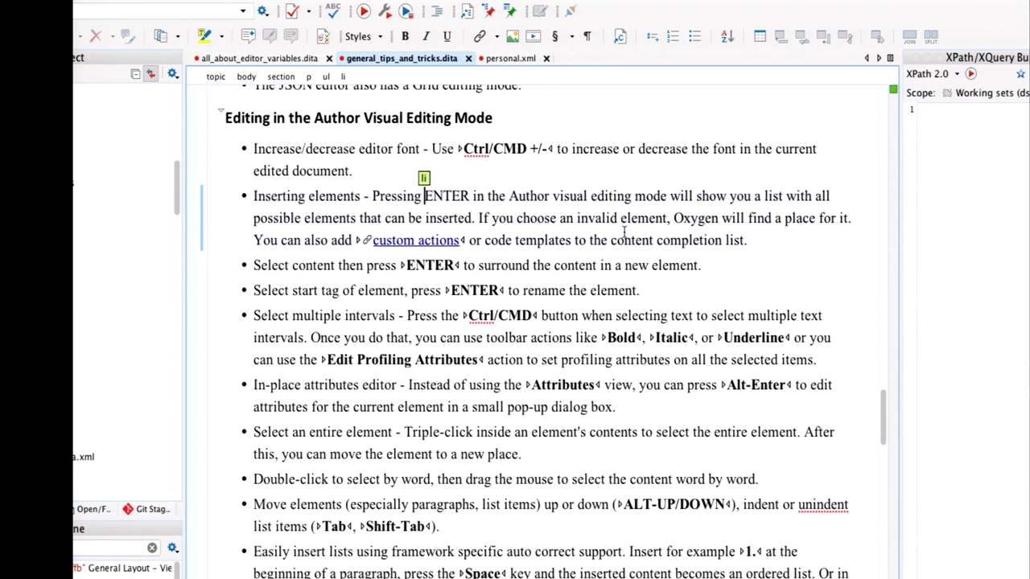
Step: Filter the insertable elements by "b" inside the word "visual", examine the bold code template, and dismiss the list
click(577, 195)
key(Return)
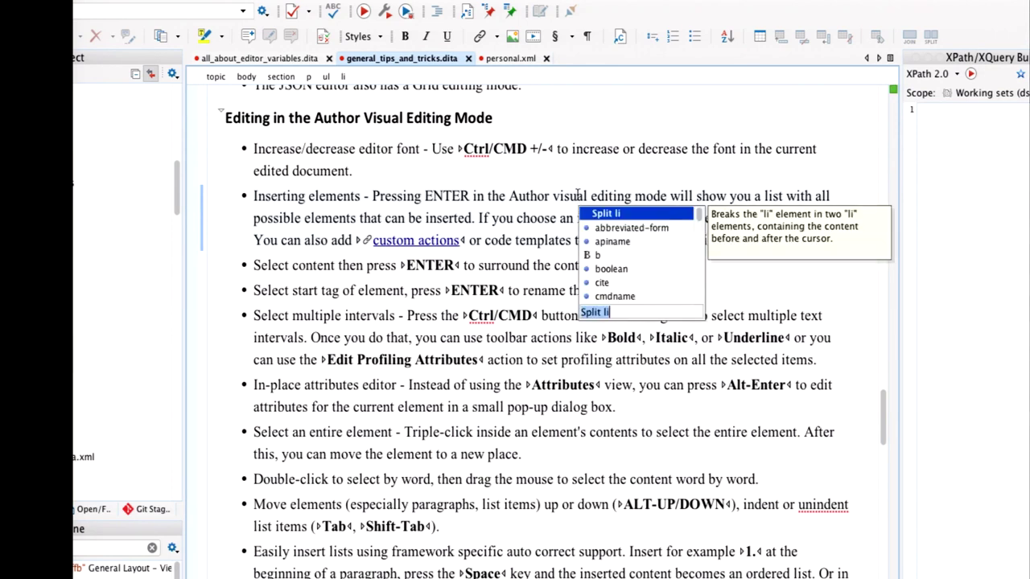
text(b)
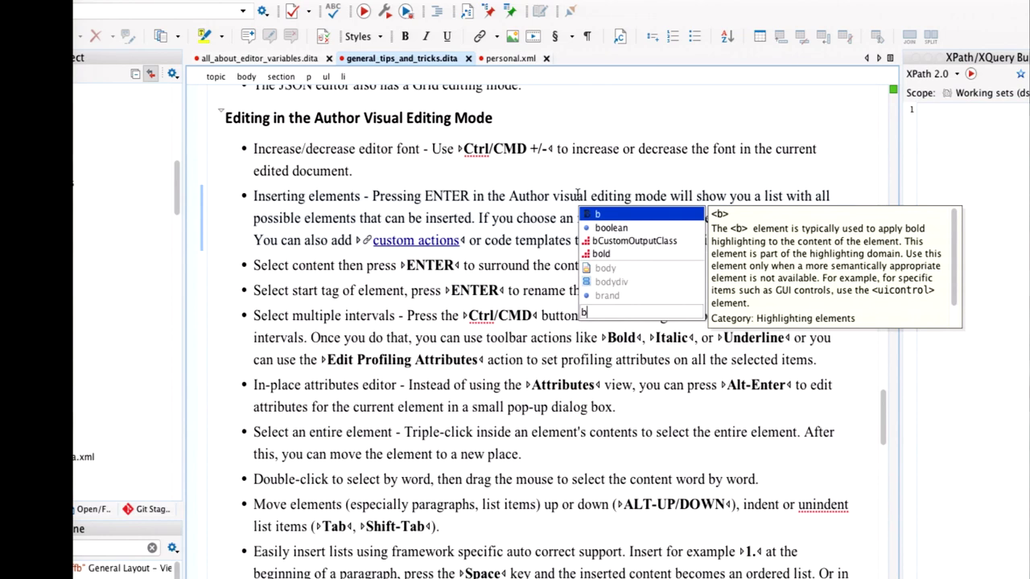
key(Down)
key(Down)
key(Down)
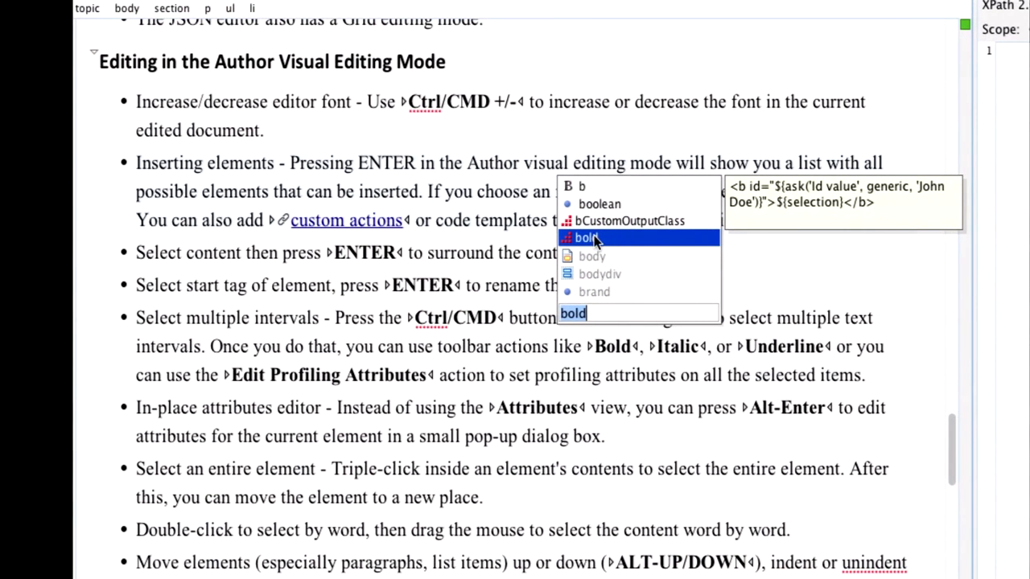
key(Escape)
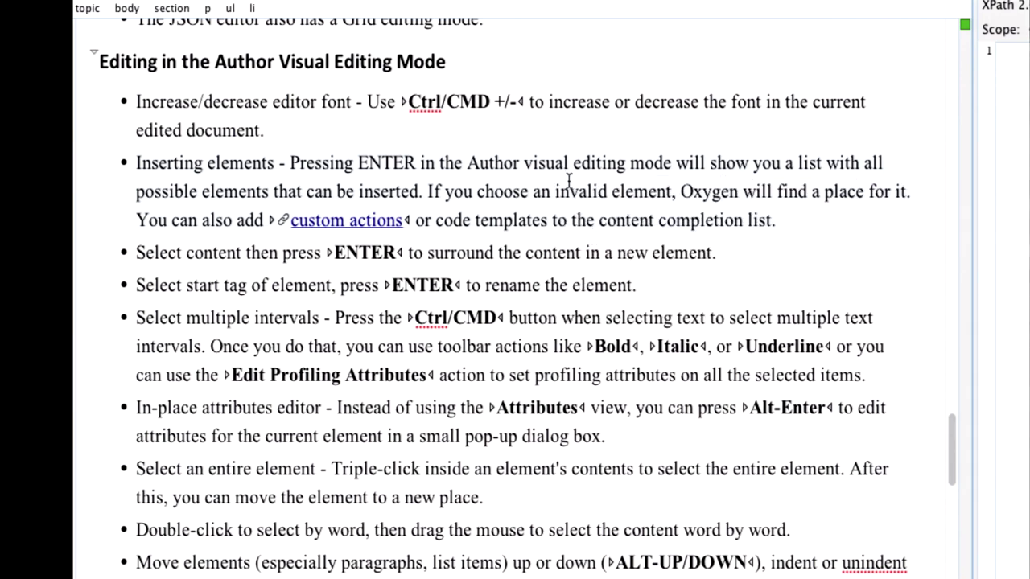
Step: Surround the word "visual" with the bold code template using the Id value test, and remove the bold element again
drag(523, 163, 568, 163)
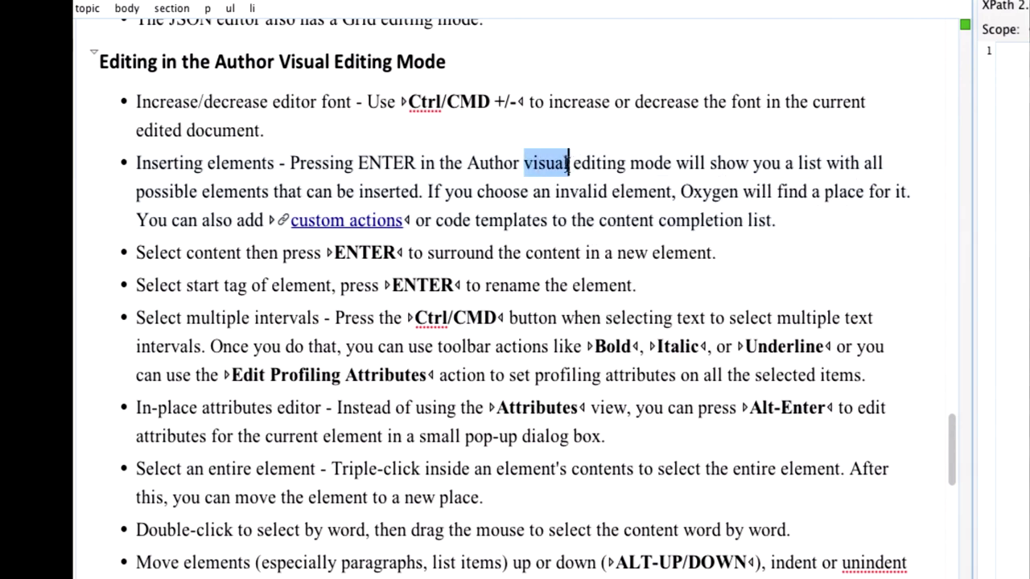
key(Return)
text(b)
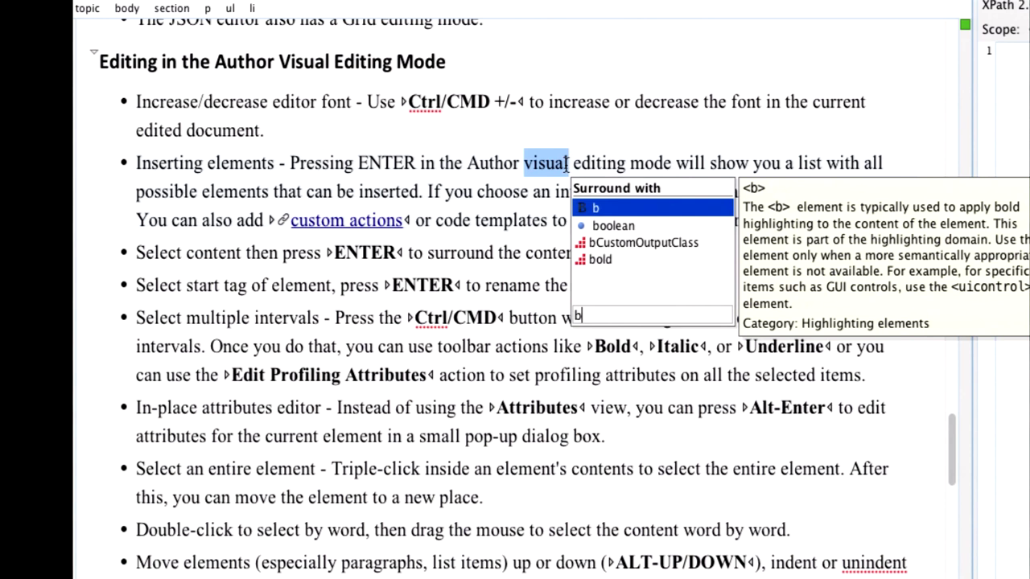
key(Down)
key(Down)
key(Down)
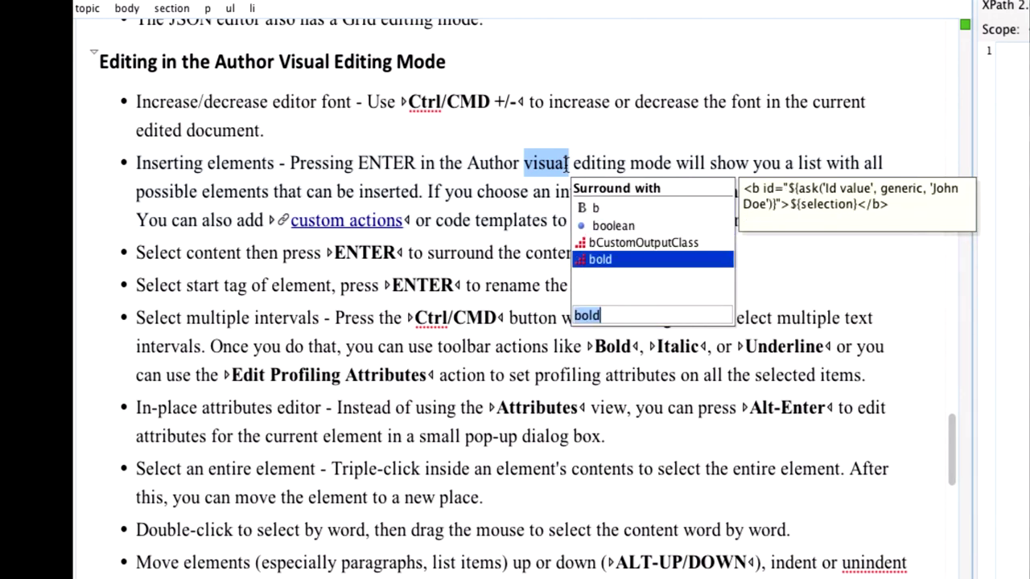
key(Return)
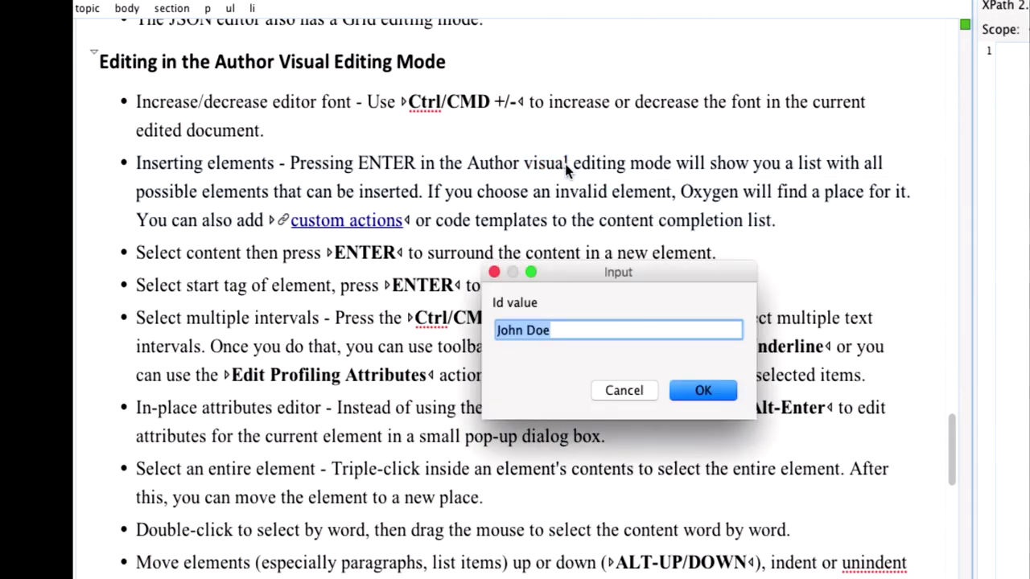
text(test)
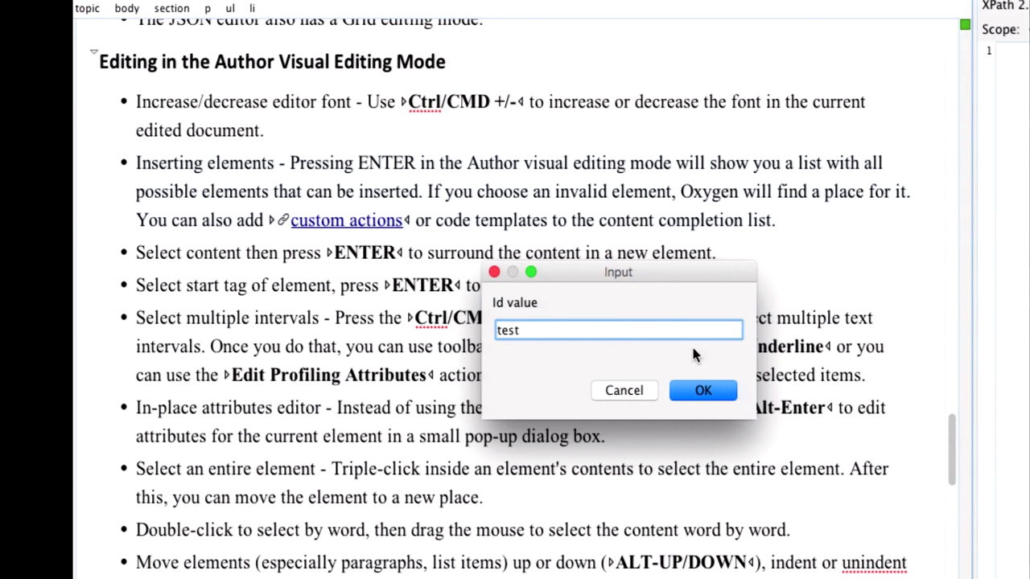
click(703, 392)
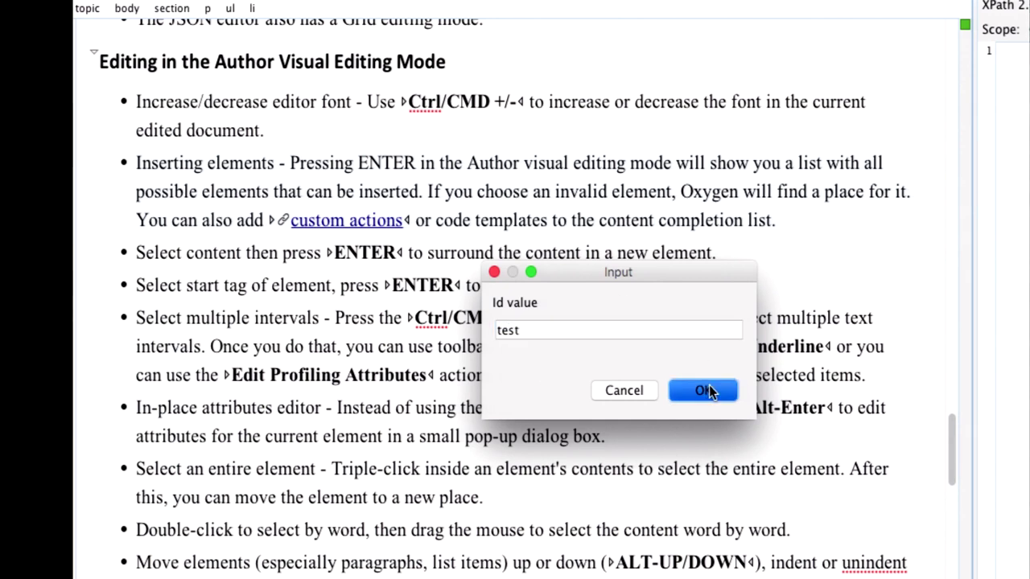
click(527, 163)
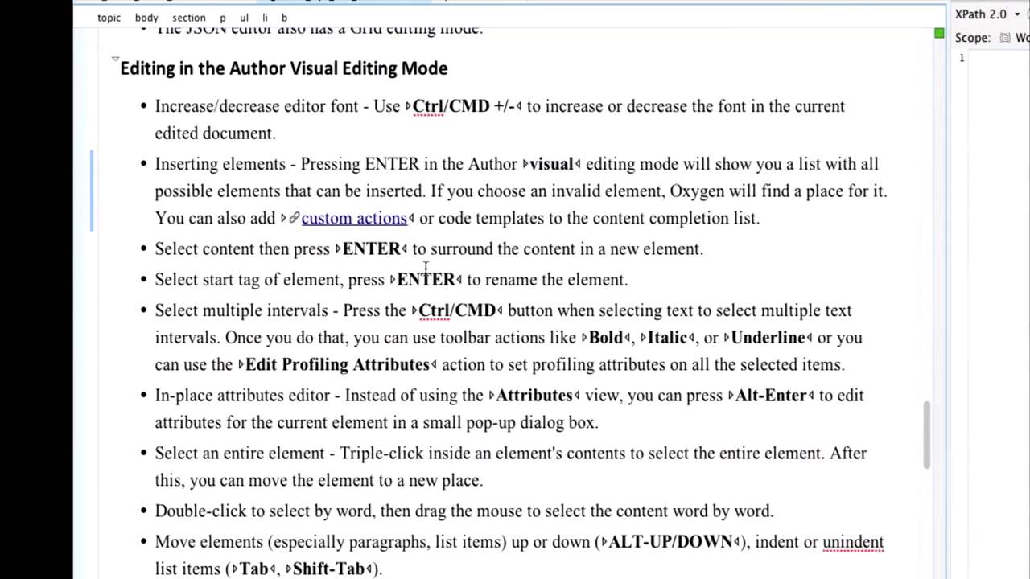
key(ctrl+b)
Step: Surround the words "mode will show" in the "Inserting elements" item with a b element
click(621, 164)
drag(621, 165, 734, 165)
key(Return)
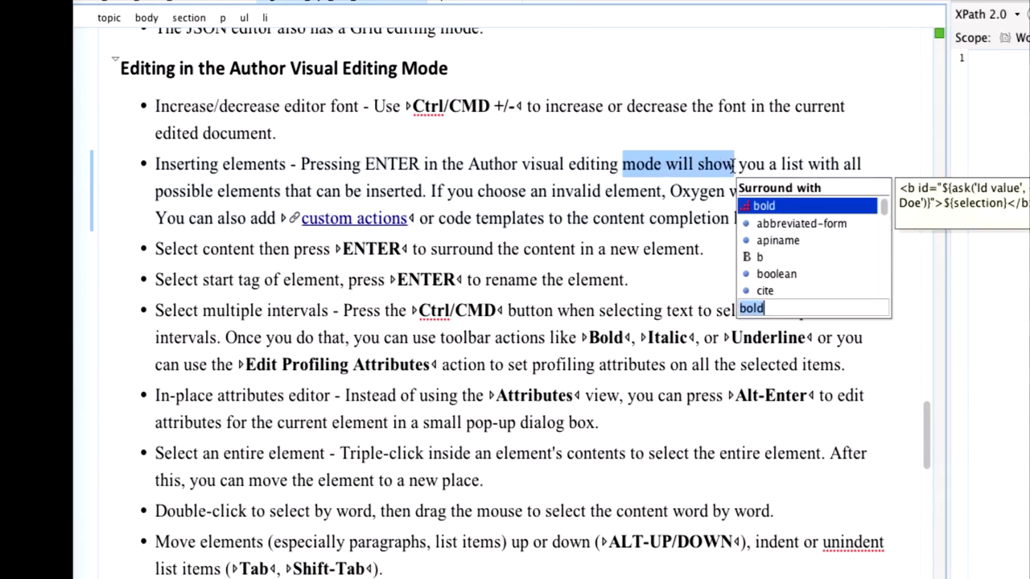
key(Down)
key(Down)
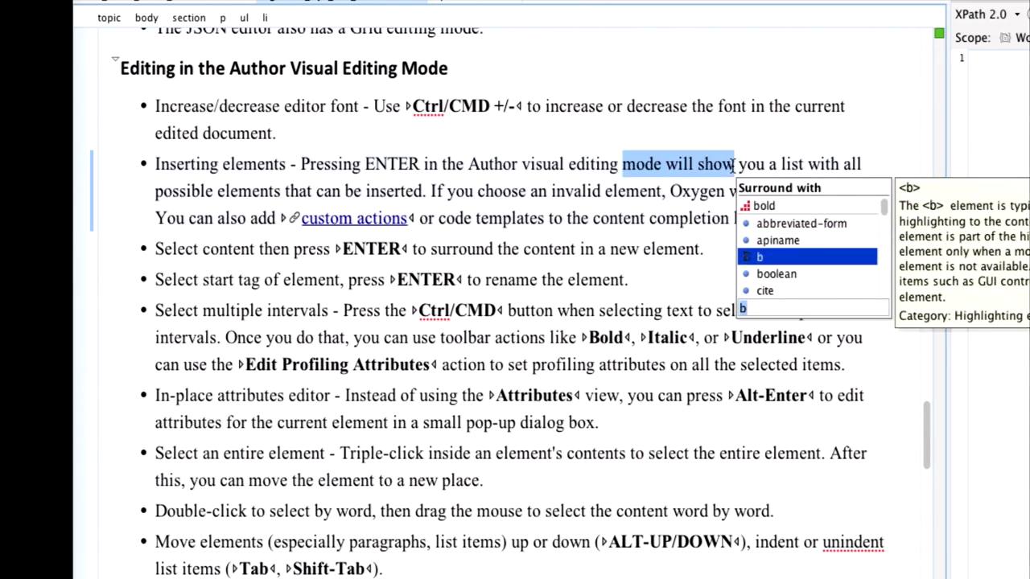
key(Return)
Step: Rename the b element around "mode will show" to i, and undo both the renaming and the surrounding
key(Left)
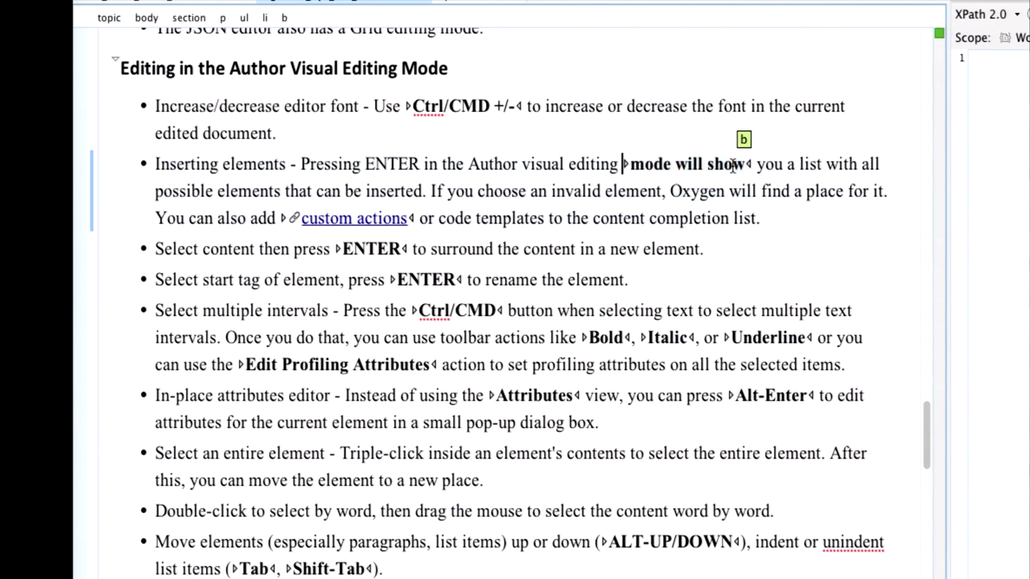
key(Left)
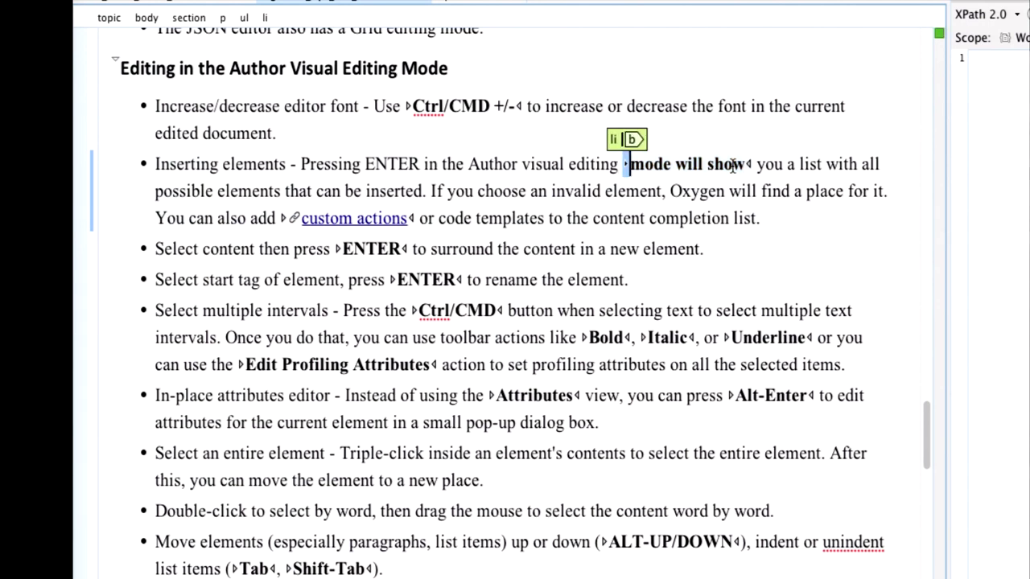
key(Right)
key(Return)
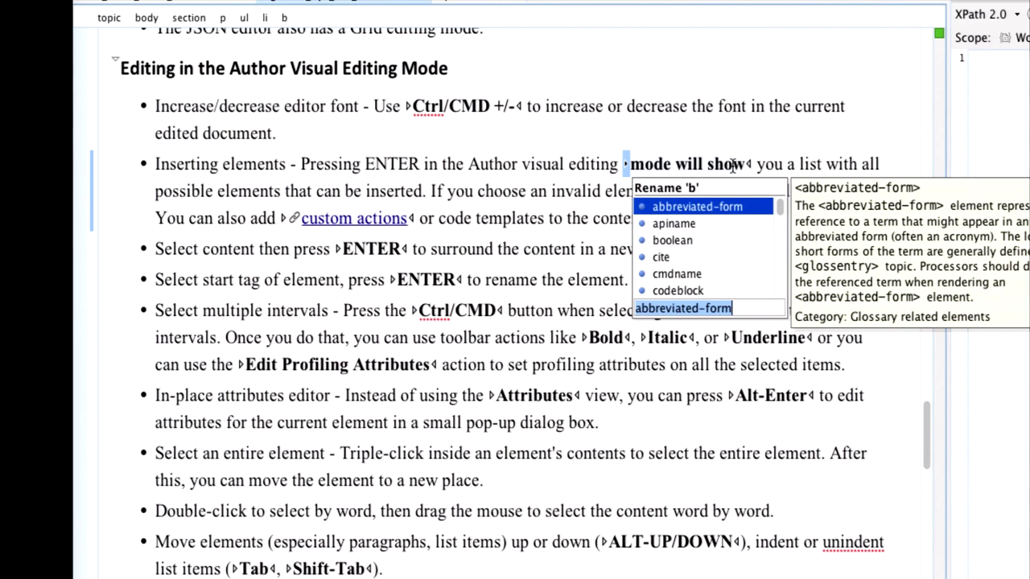
text(i)
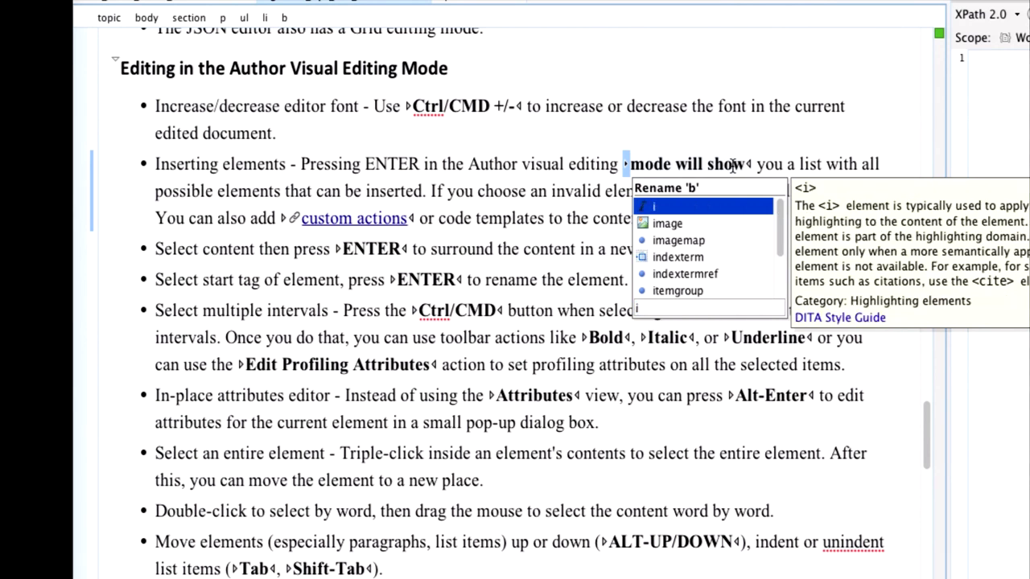
key(Return)
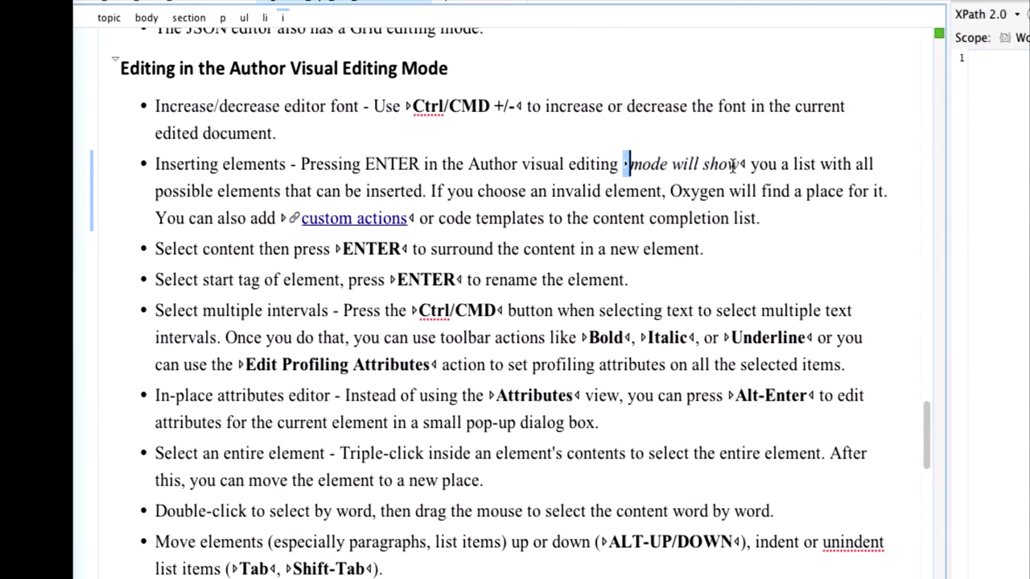
key(ctrl+z)
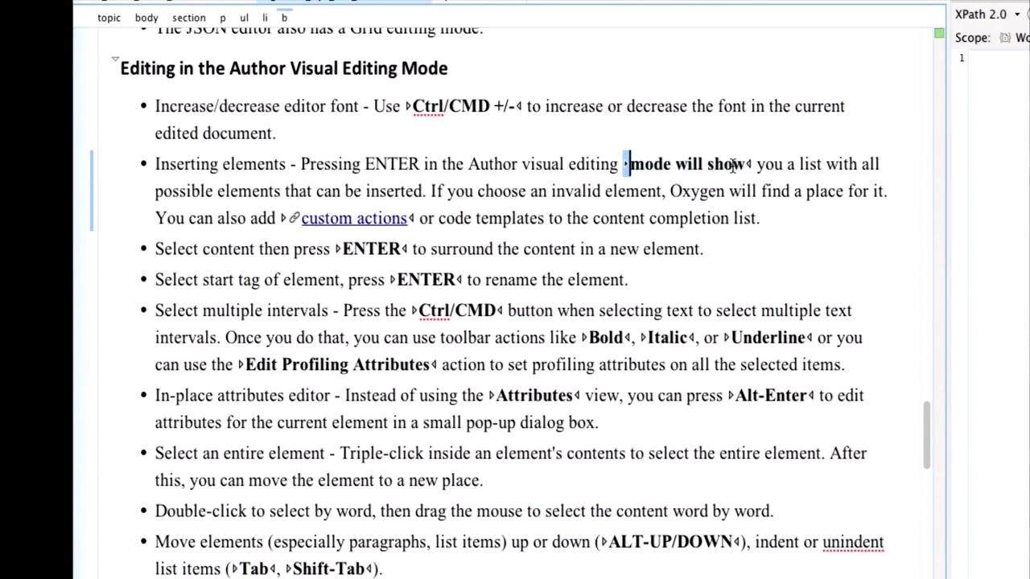
key(ctrl+z)
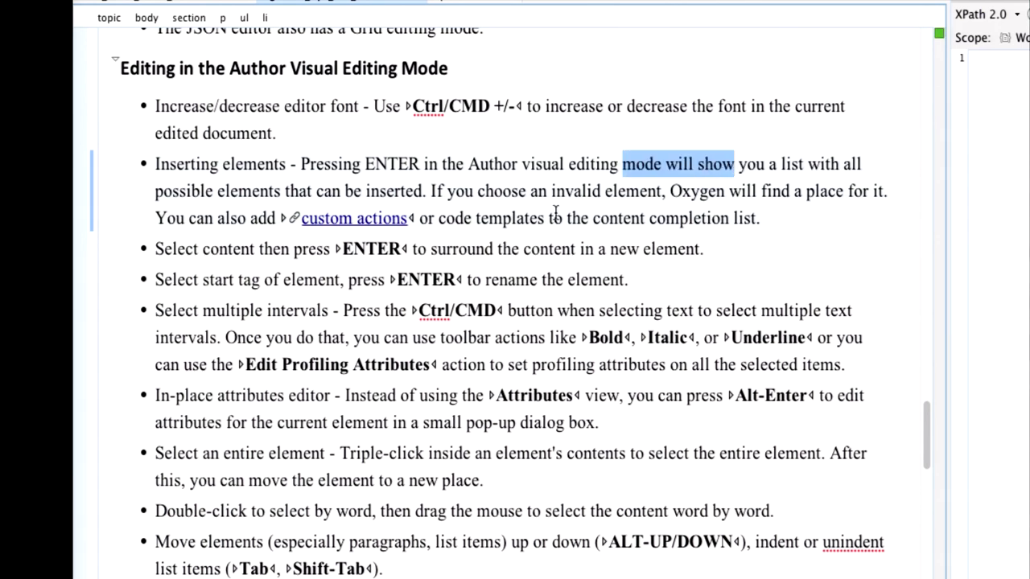
Step: Select the separate words "when", "text" and "multiple" together in the "Select multiple intervals" item
scroll(463, 263, down, 3)
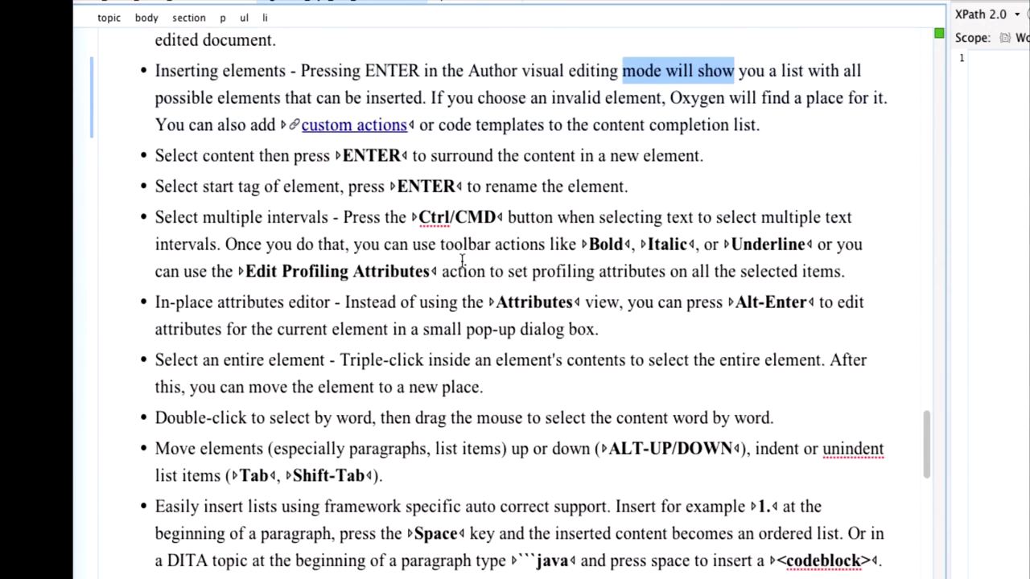
drag(555, 218, 596, 217)
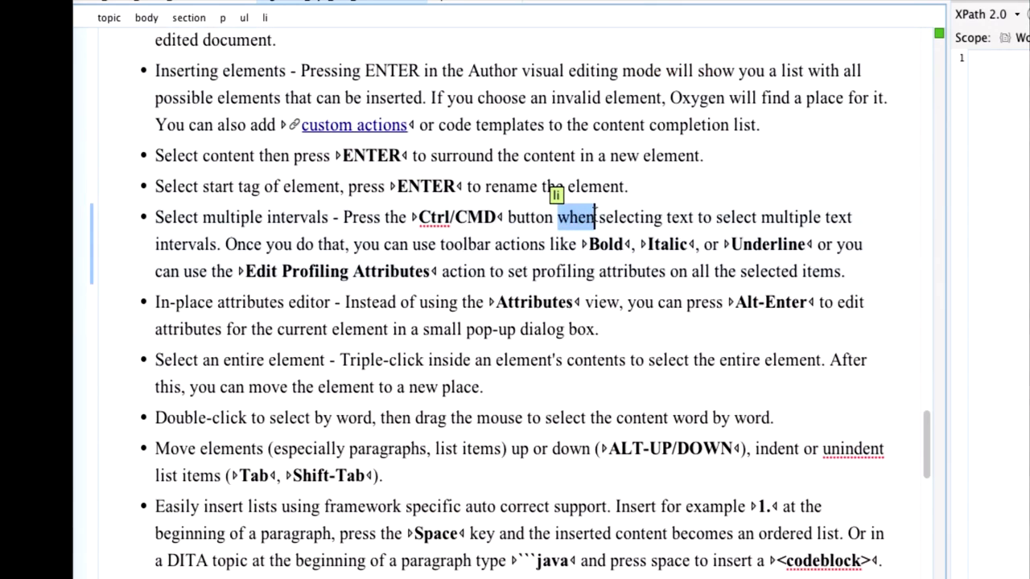
ctrl+click(667, 217)
drag(671, 217, 693, 217)
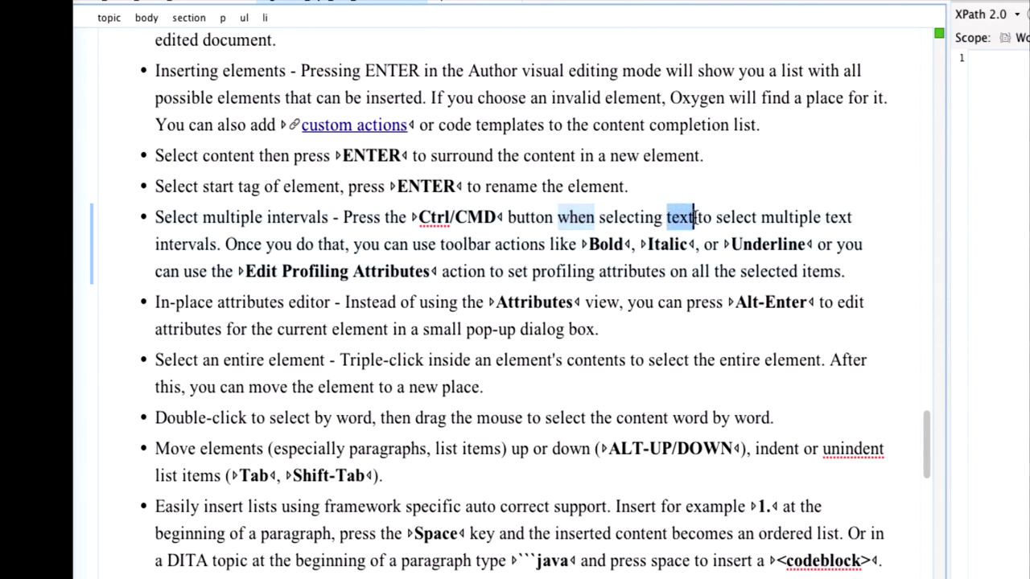
drag(760, 217, 822, 218)
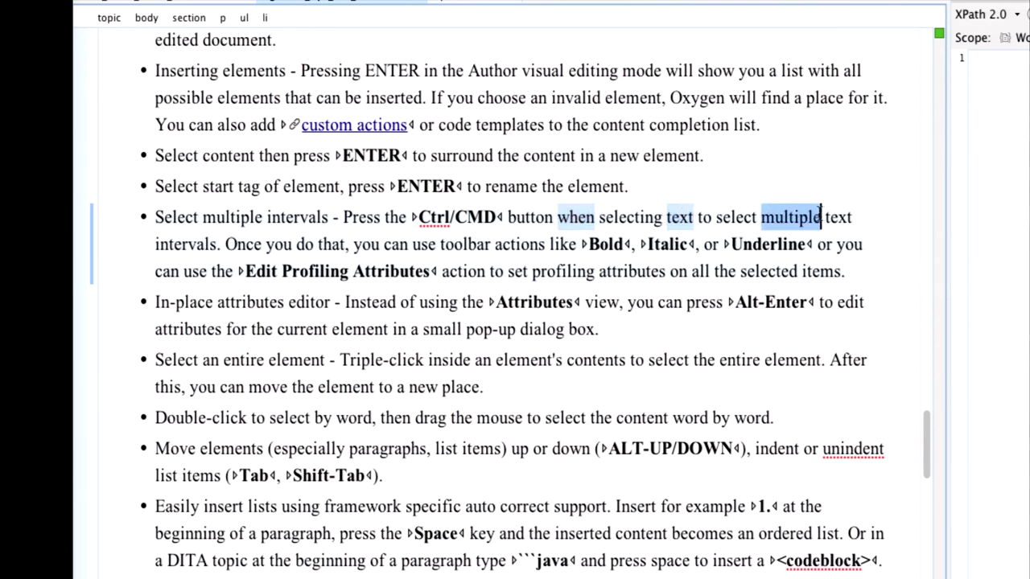
Step: Apply the expert Audience profiling value and, separately, bold formatting to the three selected words, undoing each change
right_click(788, 220)
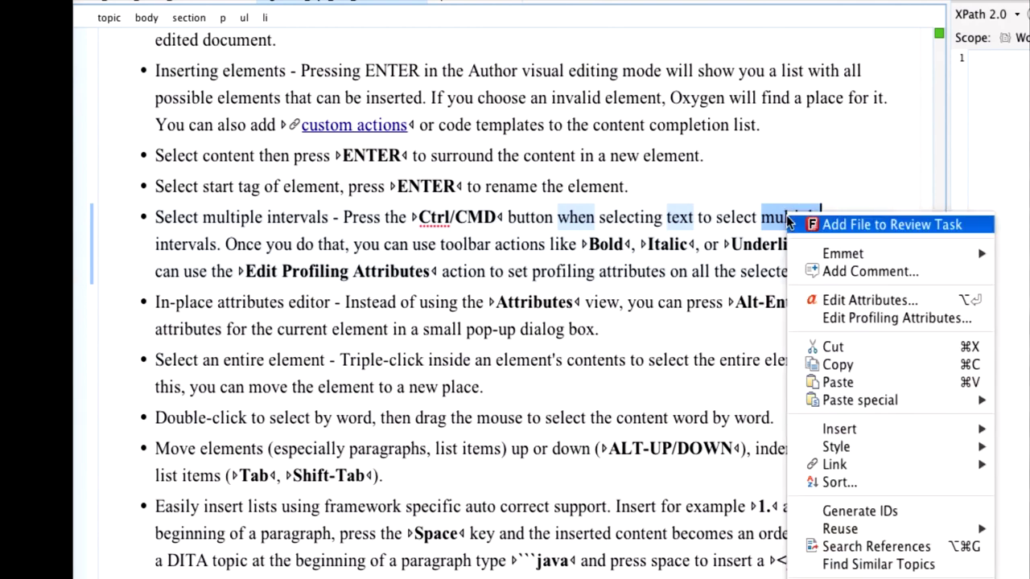
click(850, 317)
click(480, 215)
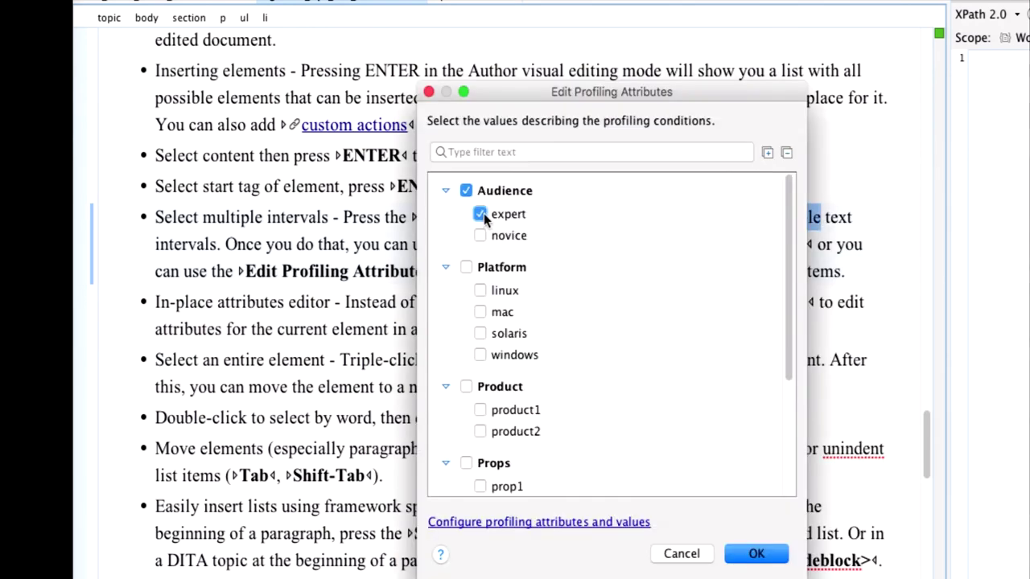
click(757, 556)
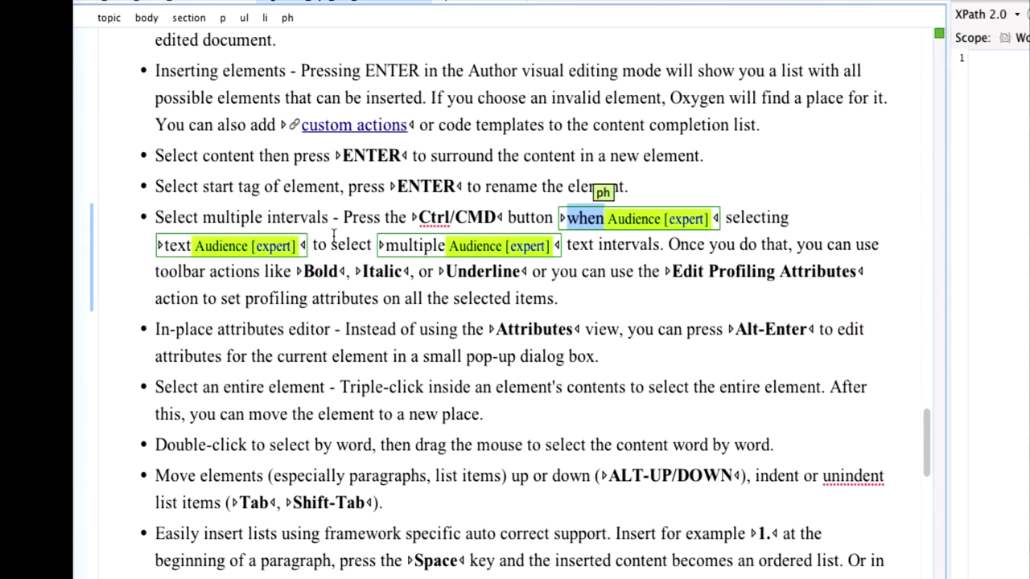
key(ctrl+z)
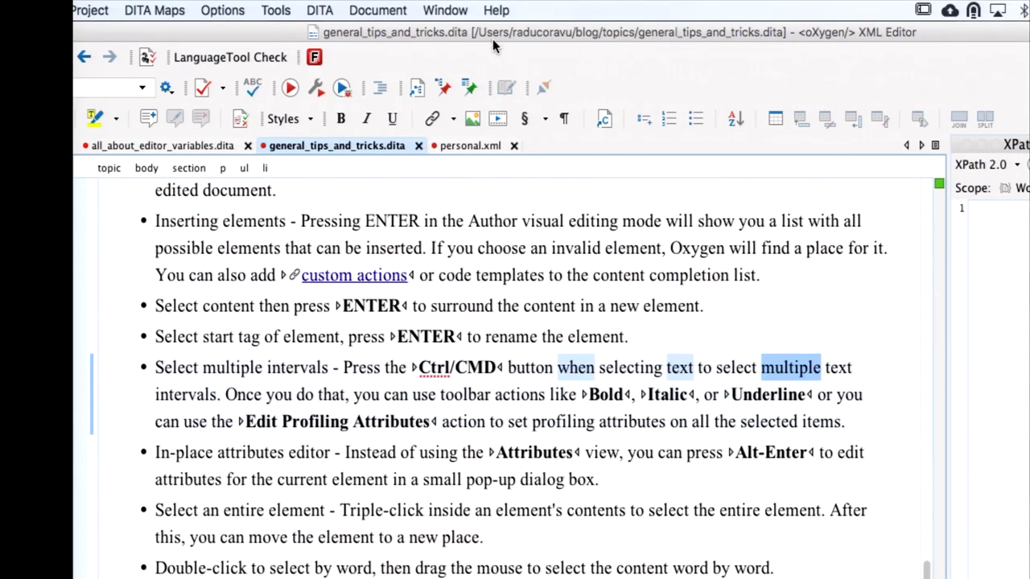
click(340, 119)
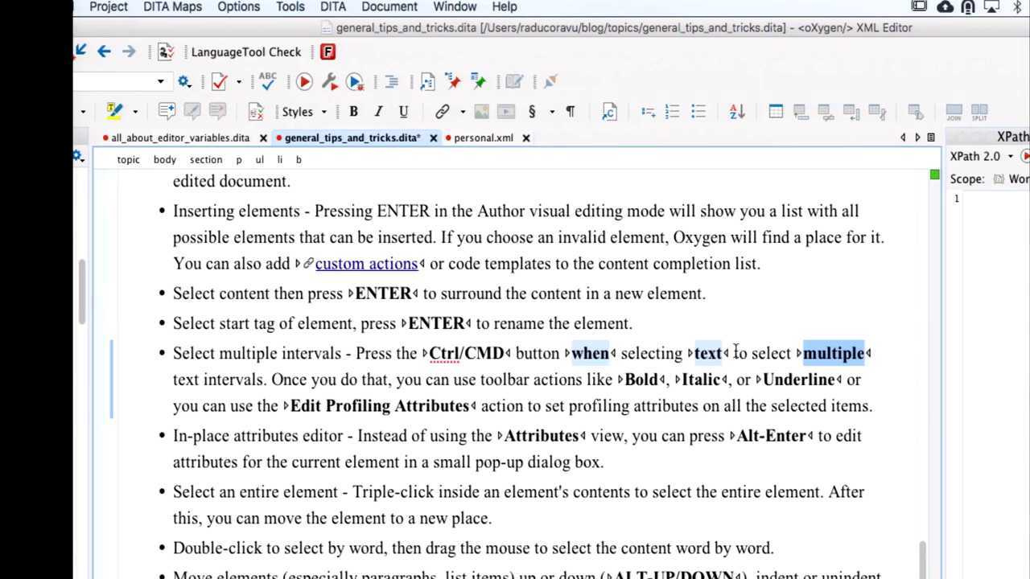
key(super+z)
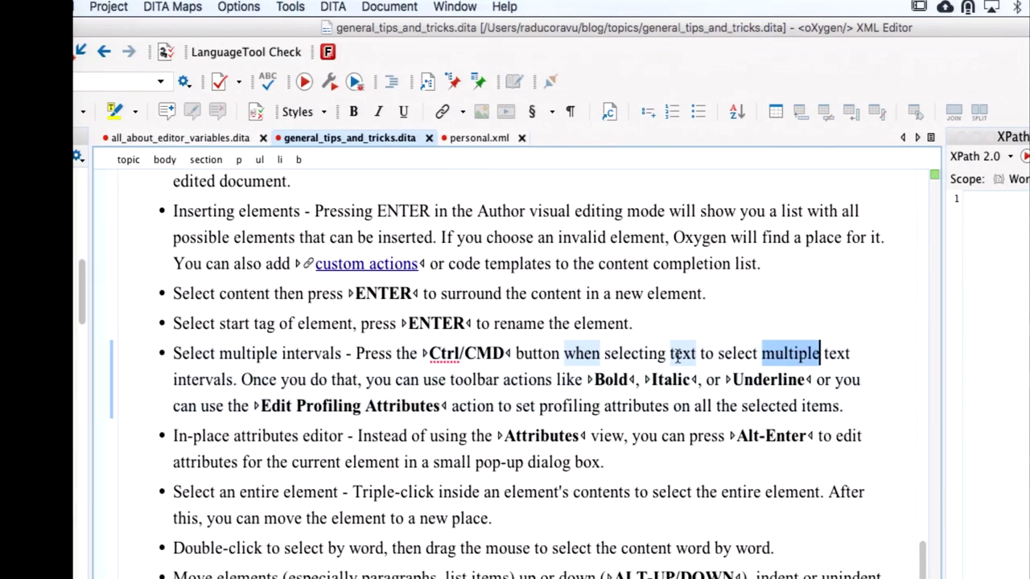
Step: Place the cursor in the "In-place attributes editor" item and close the XPath/XQuery Builder view beside the Attributes view
scroll(410, 400, down, 3)
scroll(409, 400, down, 1)
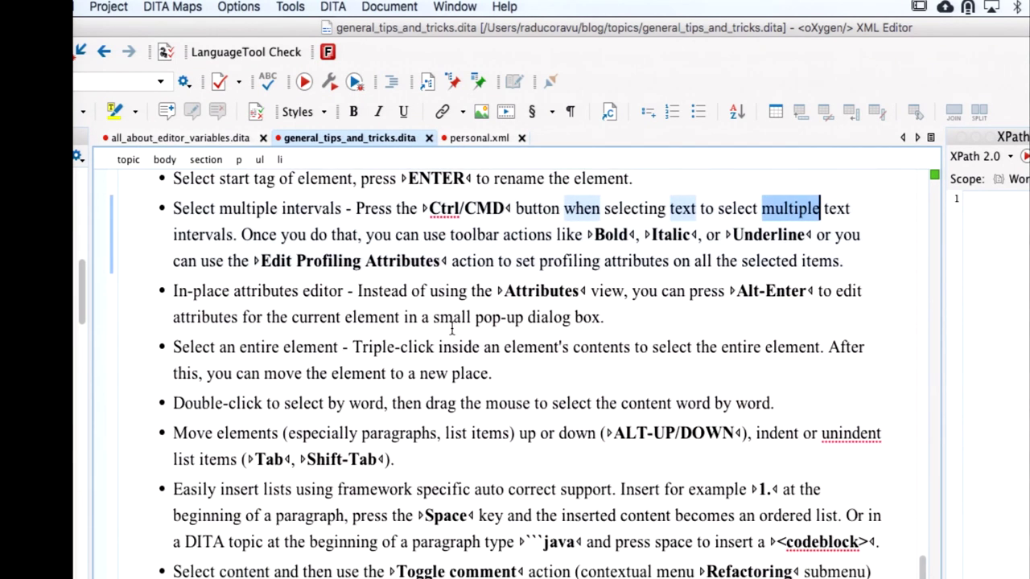
click(464, 290)
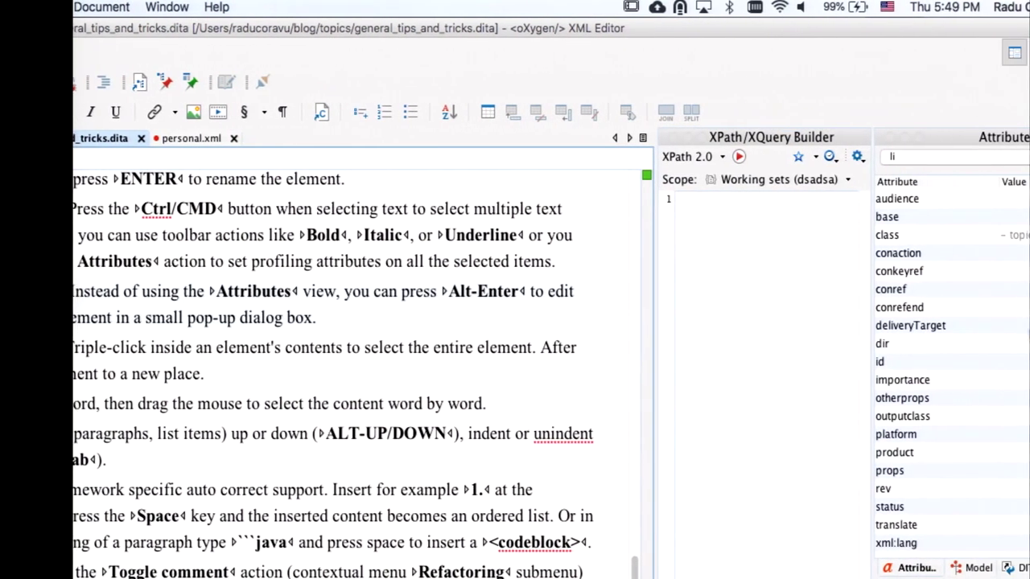
click(665, 138)
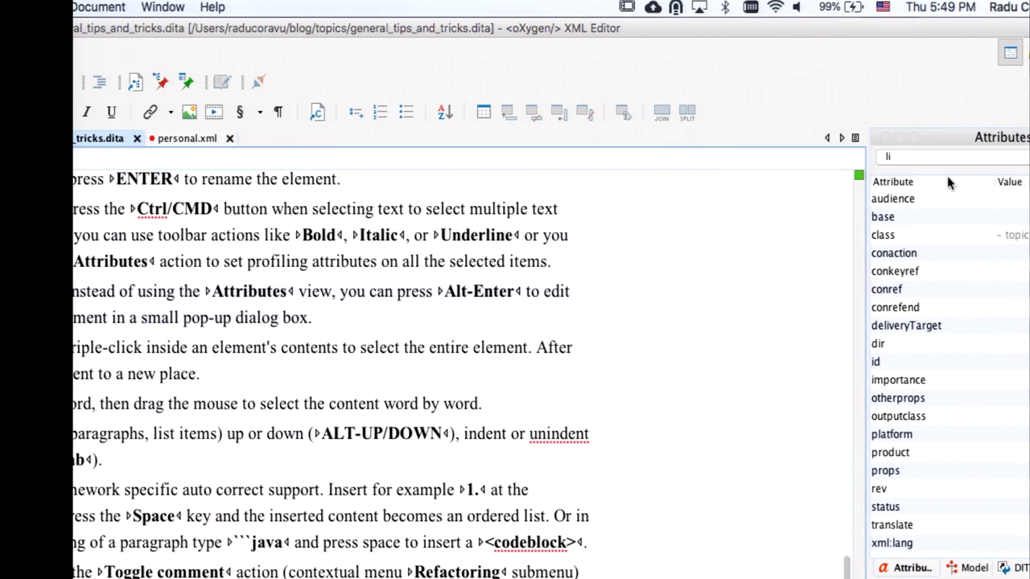
click(464, 294)
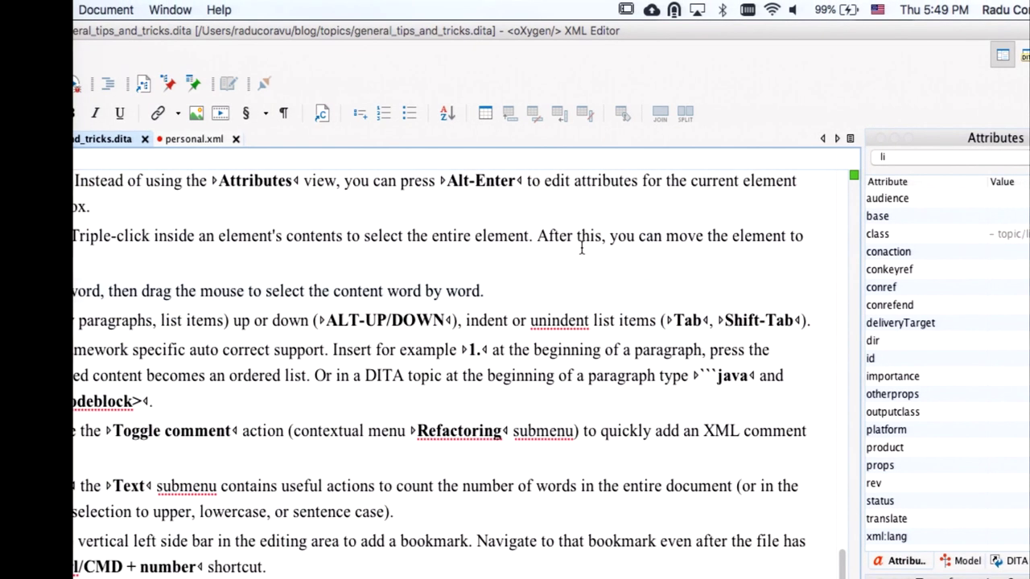
Step: Open the in-place attribute editor for the "In-place attributes editor" list item, and expand and collapse its full attribute list
scroll(185, 277, up, 5)
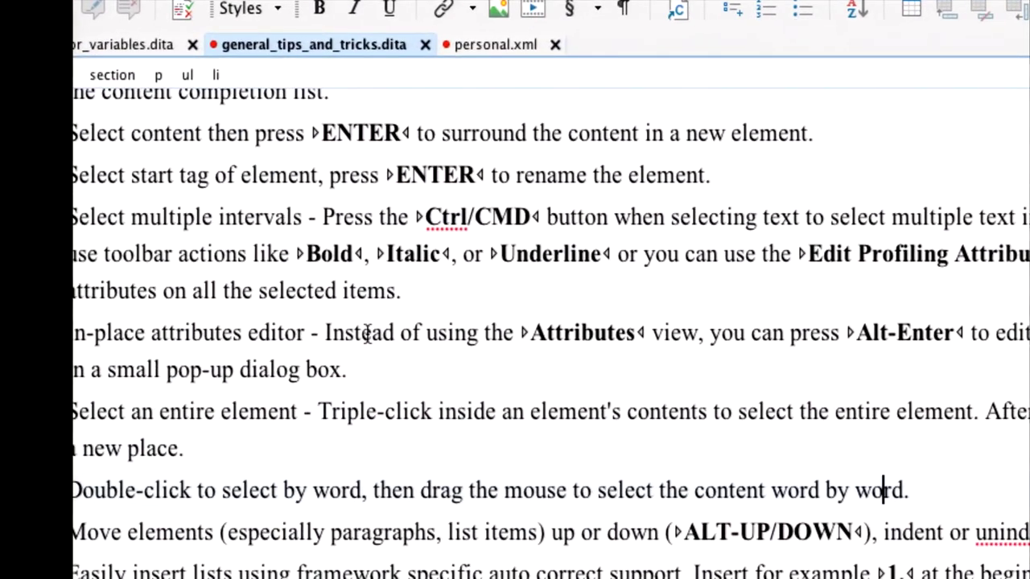
click(312, 342)
key(alt+Return)
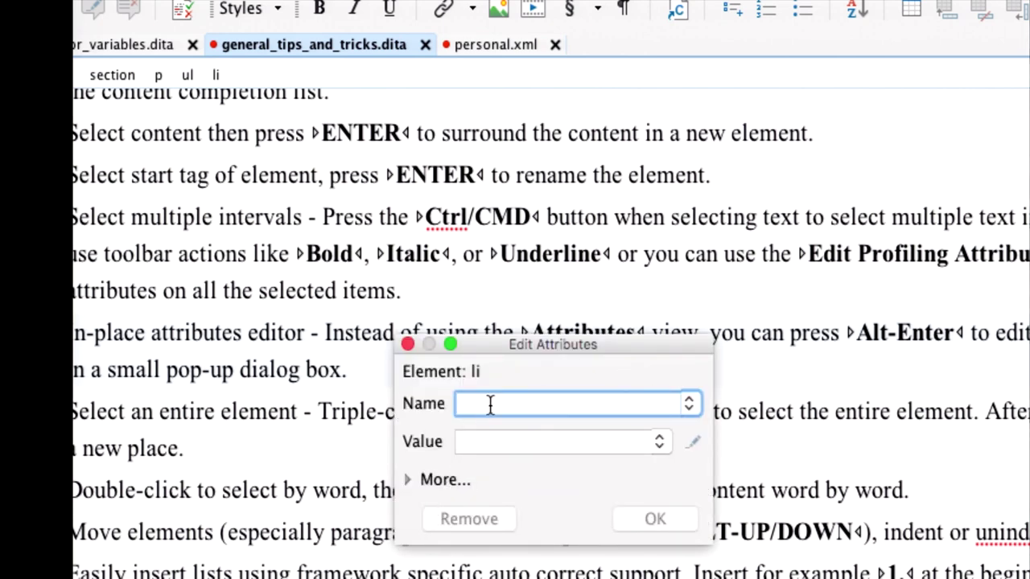
click(444, 477)
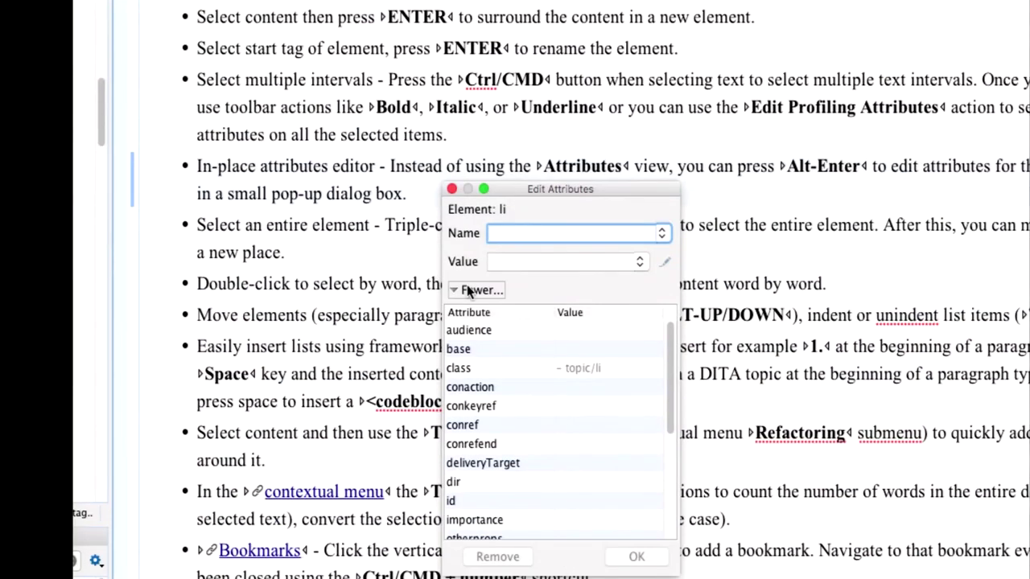
click(470, 289)
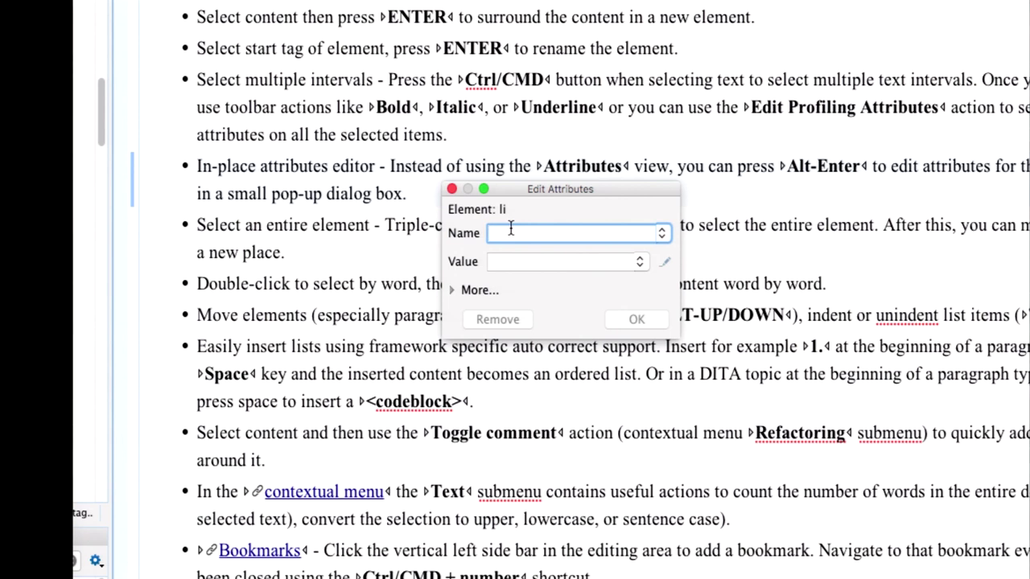
Step: Set the id attribute of the "In-place attributes editor" list item to test
text(id)
key(Tab)
text(test)
click(640, 320)
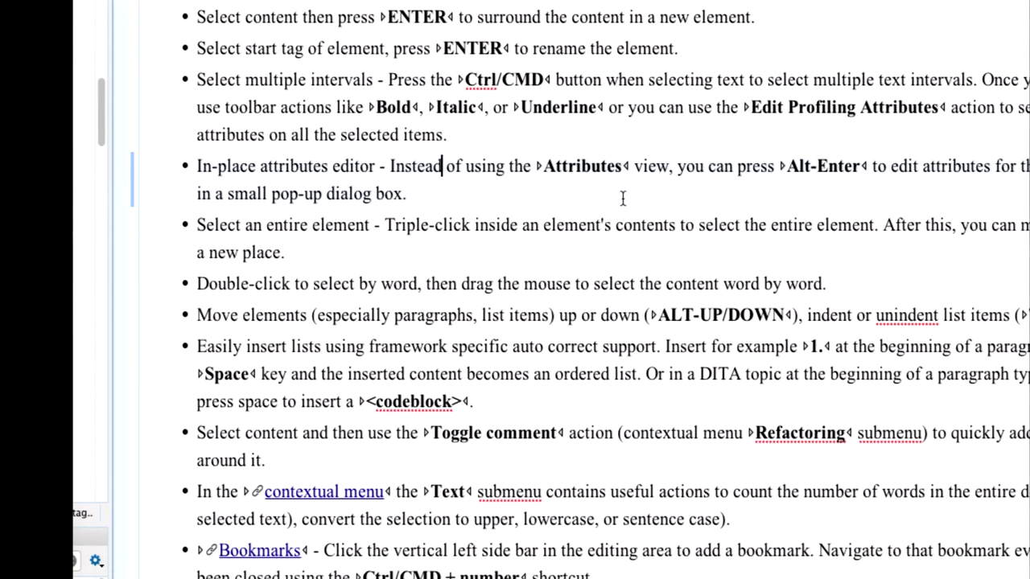
Step: Select the whole "Select an entire element" list item, move it down one position, and move it back up
triple_click(442, 225)
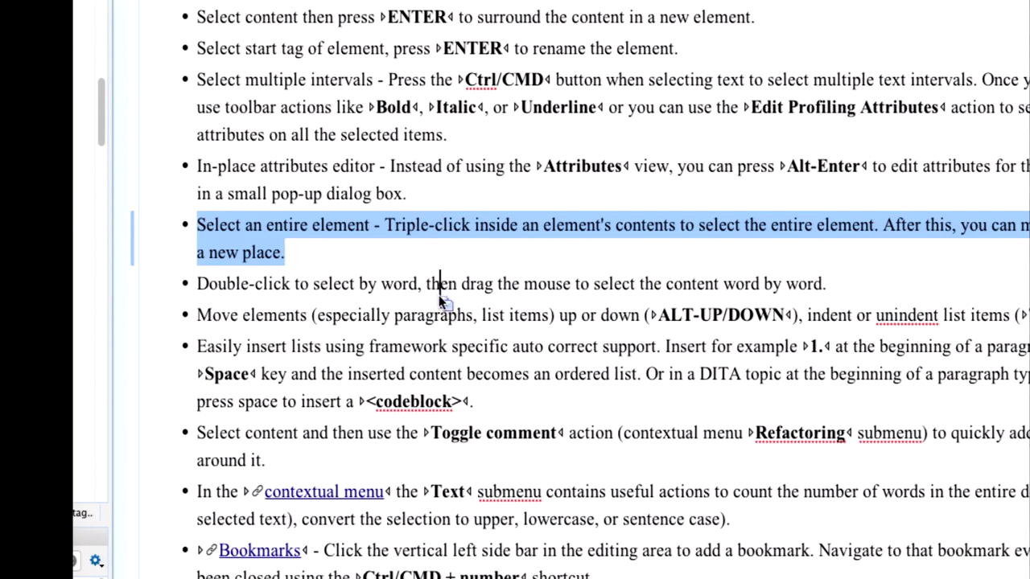
key(alt+Down)
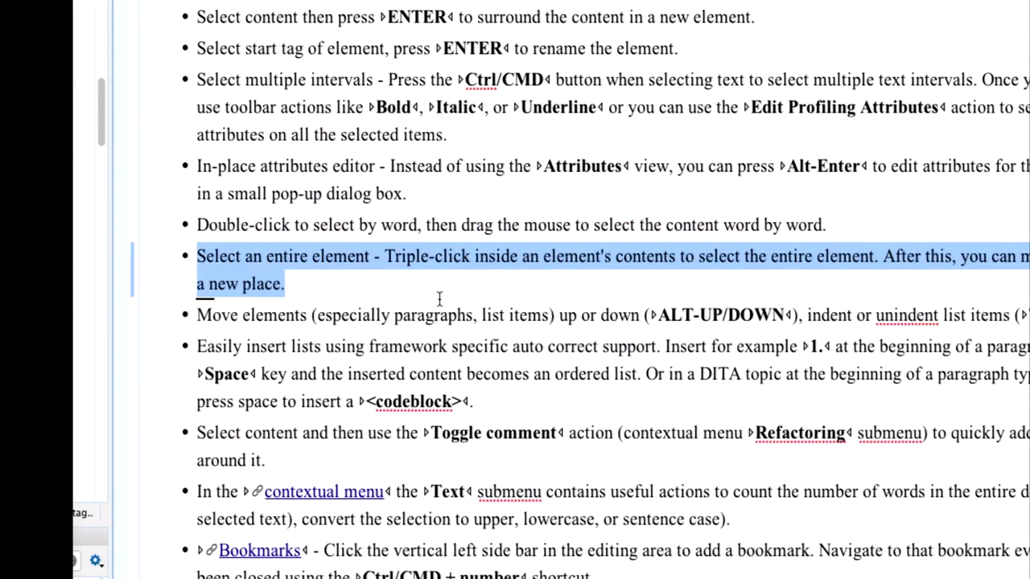
key(alt+Up)
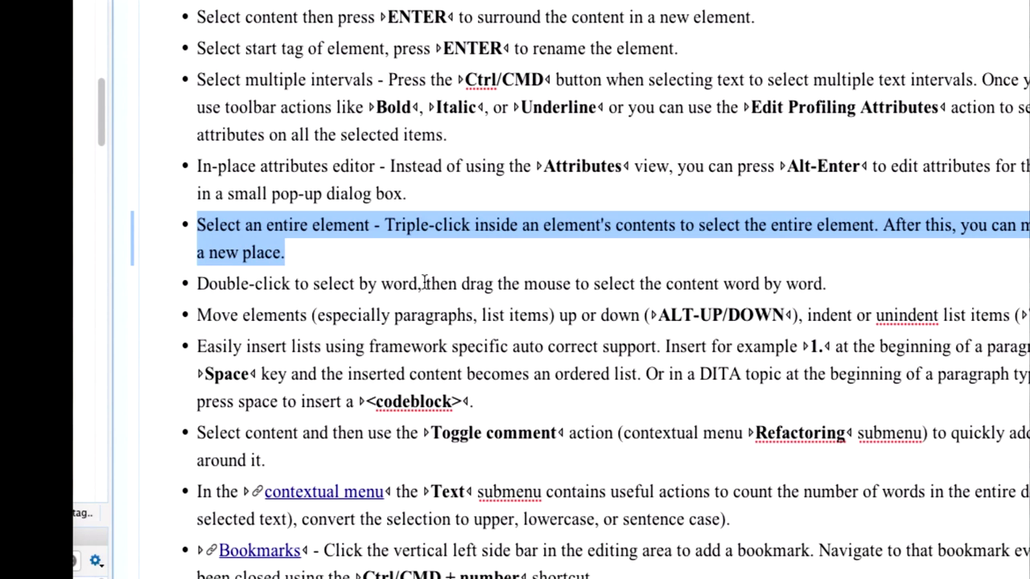
Step: Practise selecting by whole words in the item below "Select an entire element", from "select" to the range "mouse to select"
click(408, 283)
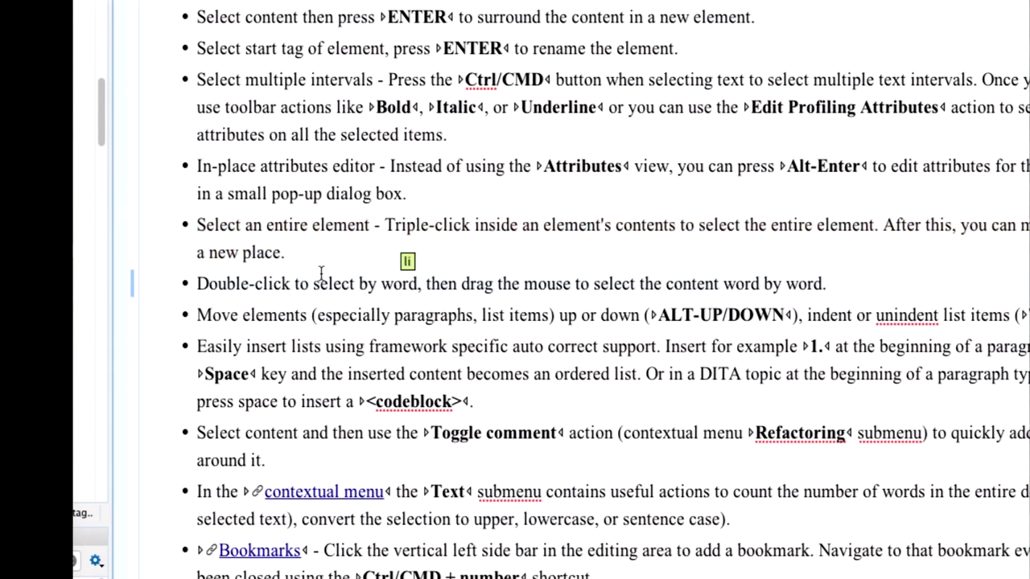
double_click(333, 282)
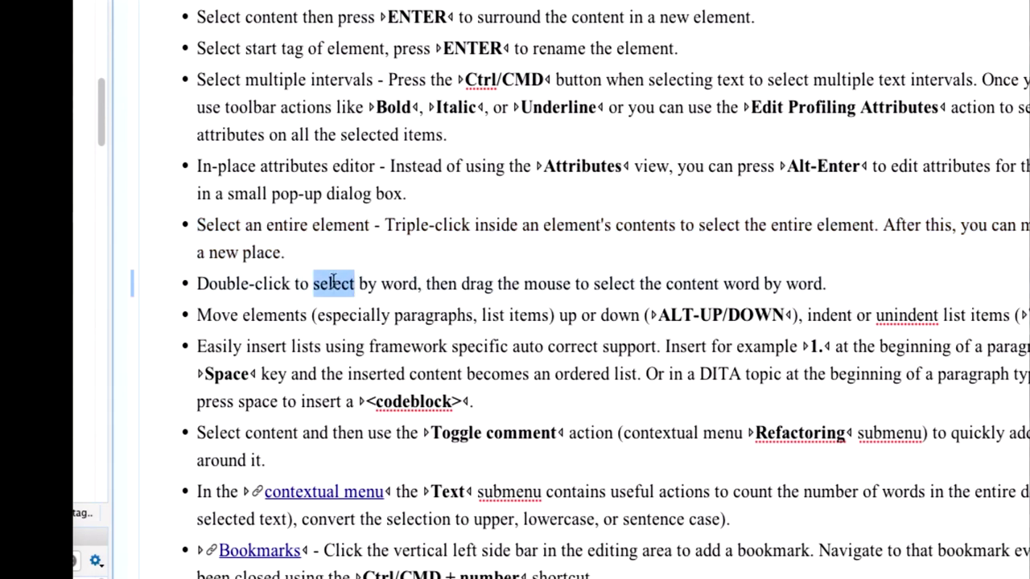
double_click(392, 283)
drag(392, 283, 360, 283)
double_click(444, 283)
drag(478, 277, 636, 284)
click(593, 283)
click(531, 283)
drag(544, 285, 633, 283)
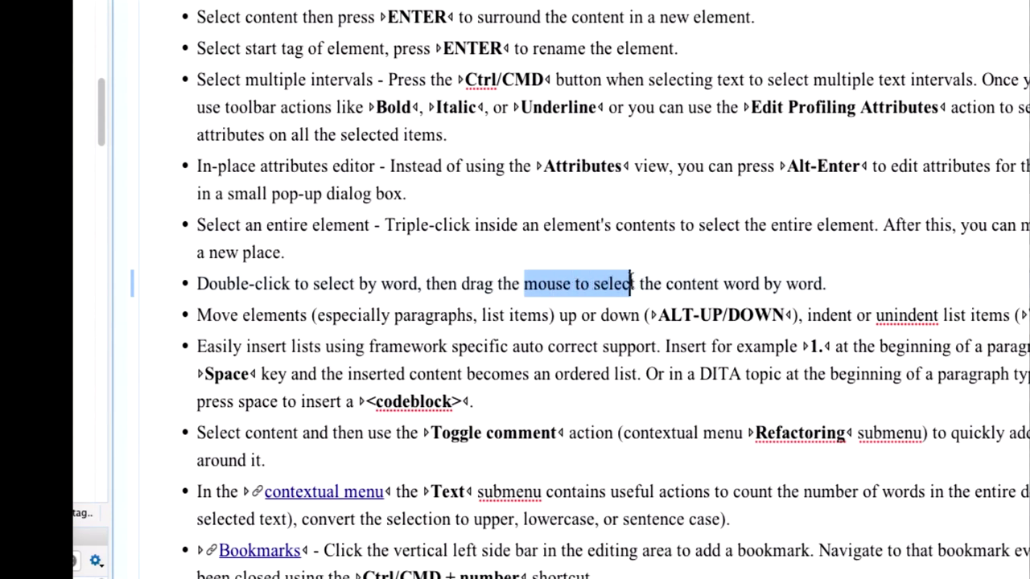
Step: Move the "Move elements" list item up above the "Double-click to select by word" item and back down to its place
click(286, 316)
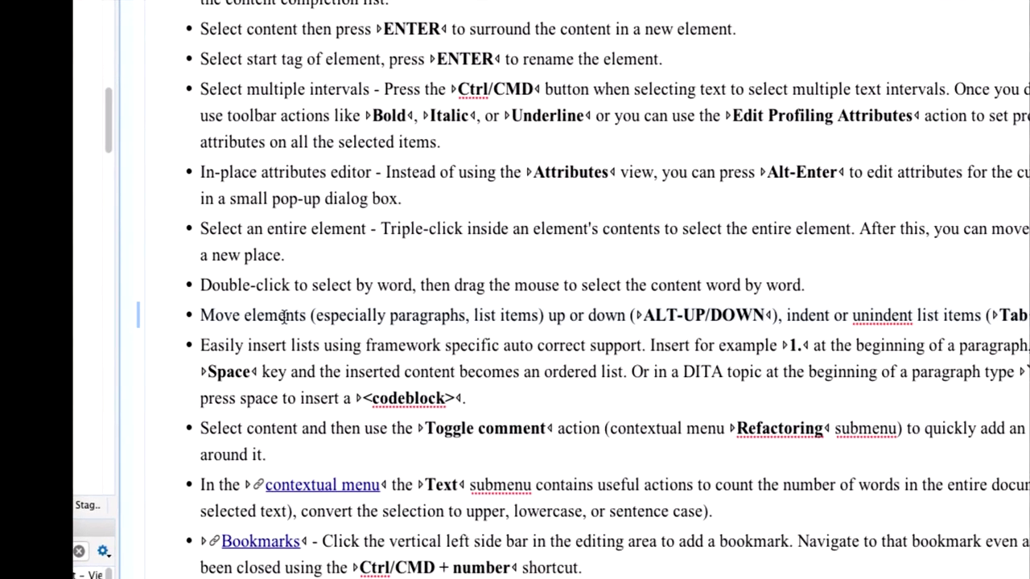
scroll(285, 315, down, 3)
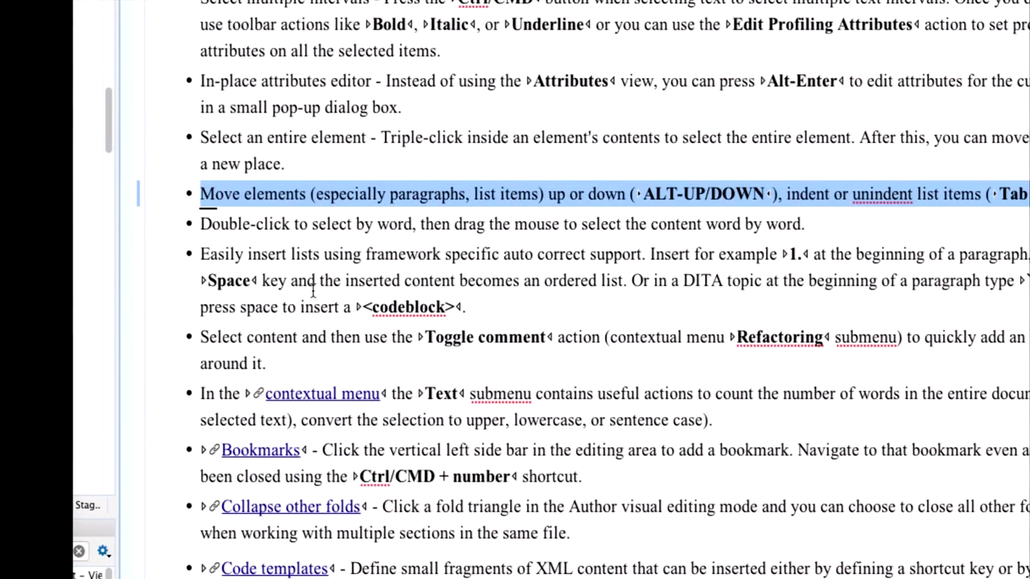
key(alt+Down)
key(alt+Up)
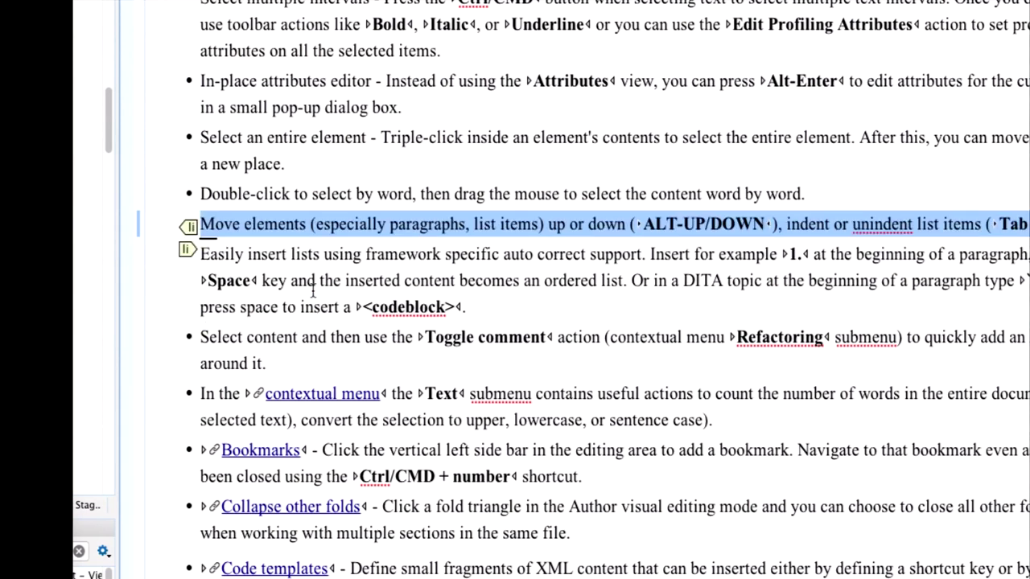
key(alt+Up)
key(alt+Down)
Step: Indent the "Move elements" list item six levels deeper, starting from the beginning of its text
click(202, 223)
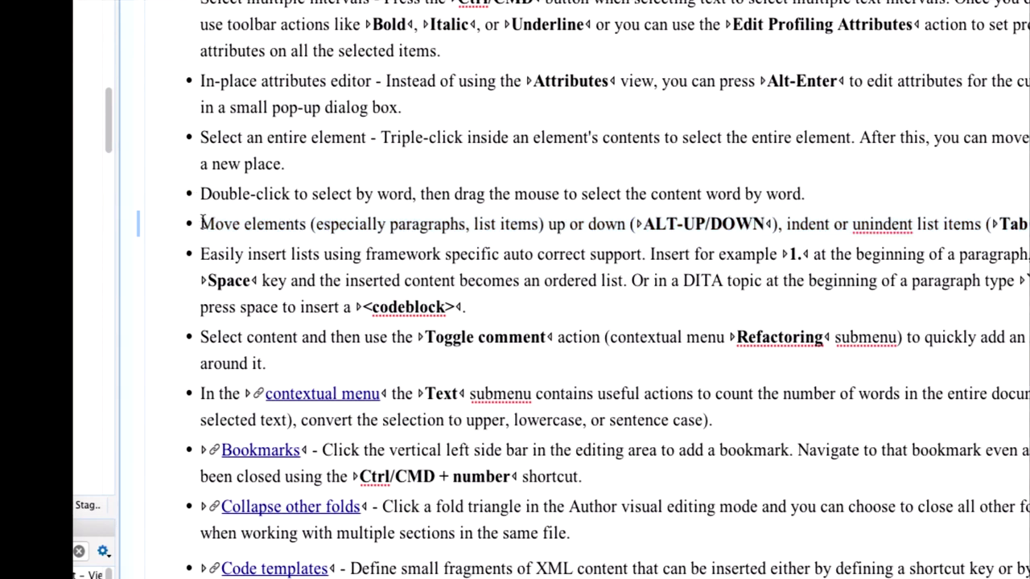
key(Tab)
key(Tab)
key(Tab)
key(Tab)
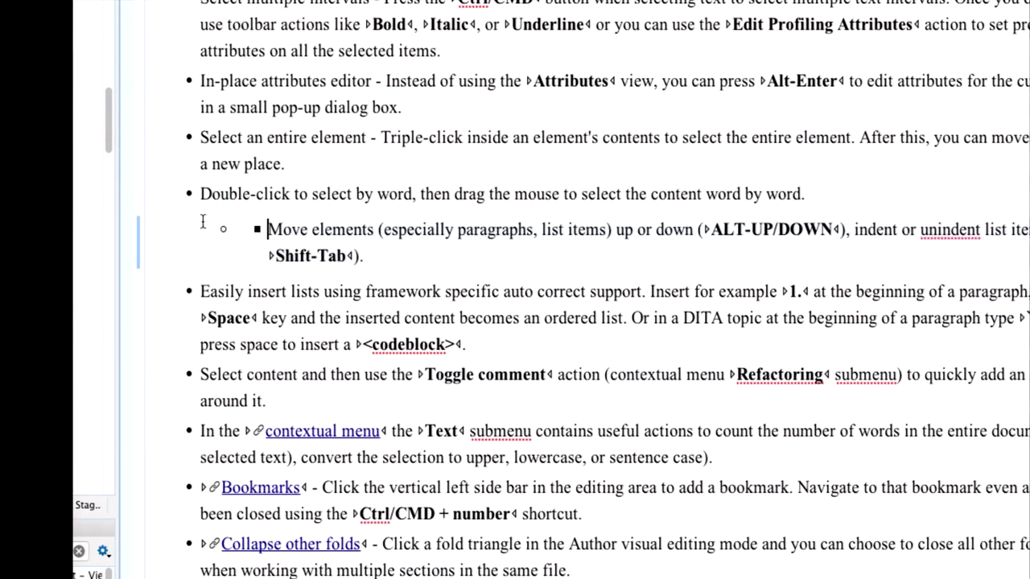
key(Tab)
key(Tab)
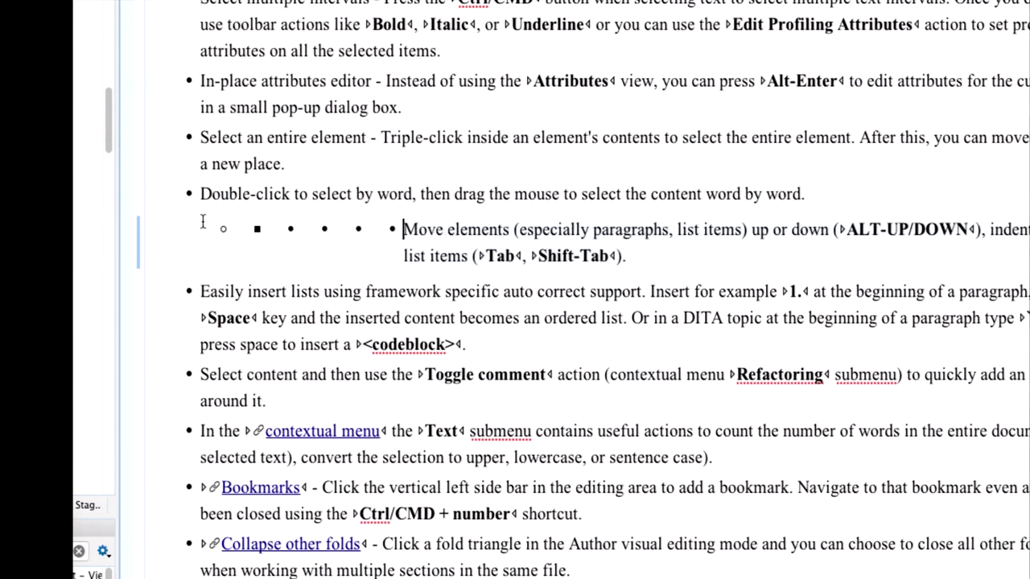
Step: Unindent the "Move elements" list item level by level until it is back in the main bullet list
key(shift+Tab)
key(shift+Tab)
key(shift+Tab)
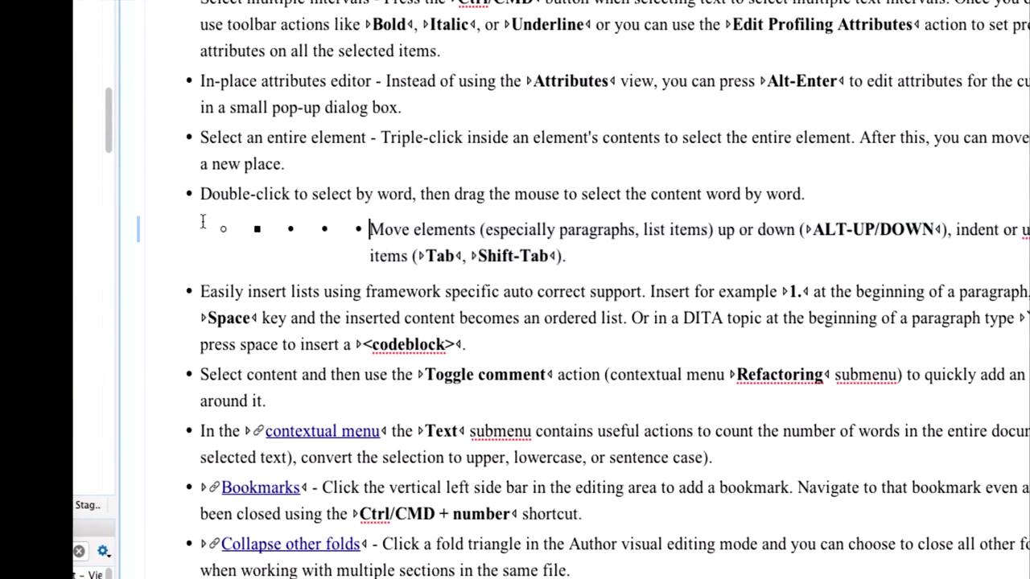
key(shift+Tab)
key(shift+Tab)
key(shift+Tab)
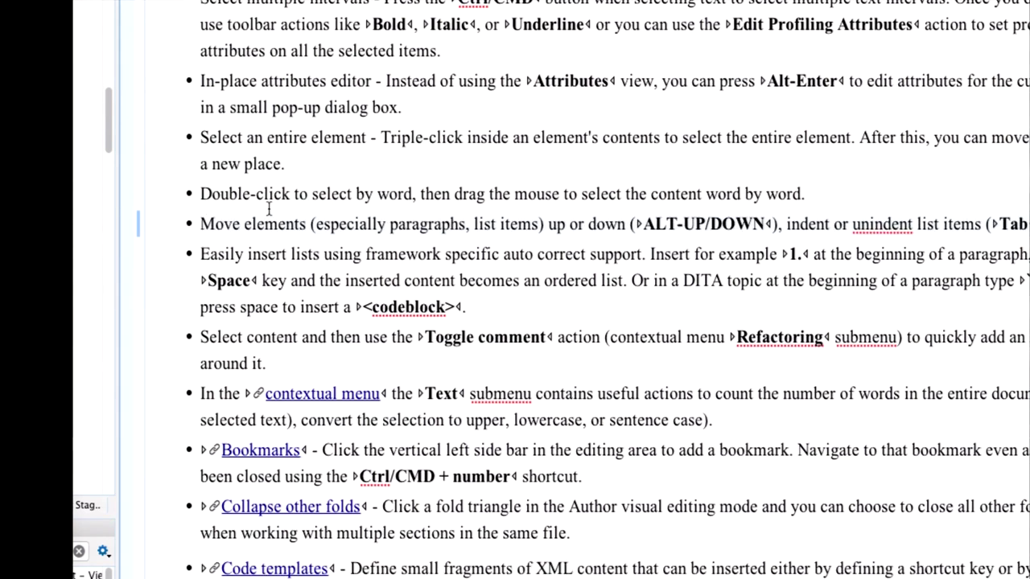
Step: Insert a p element after "framework specific", turn it into an ordered list with the "1." autocorrect, and revert the list
scroll(321, 238, down, 3)
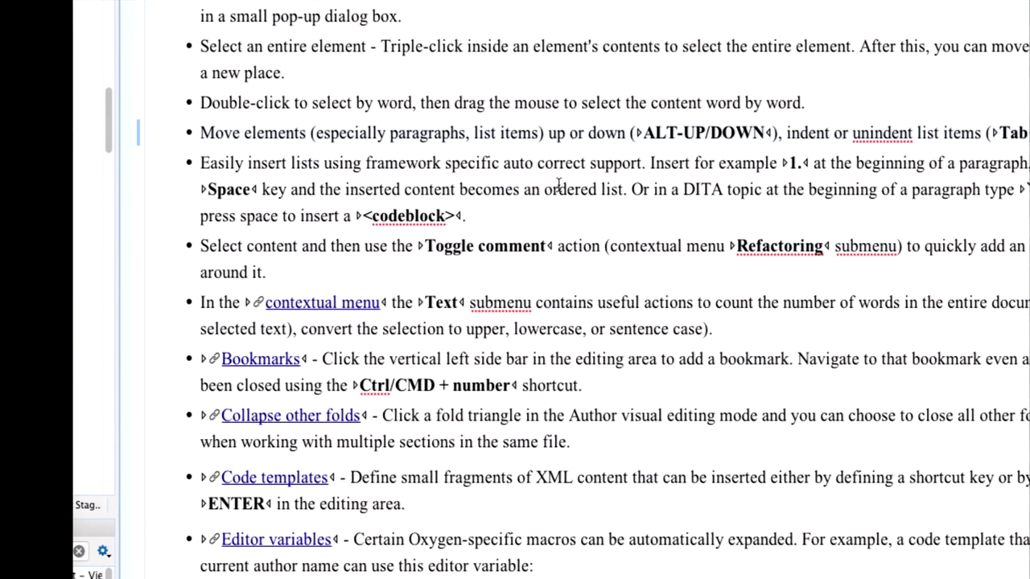
click(499, 162)
key(Return)
text(p)
key(Return)
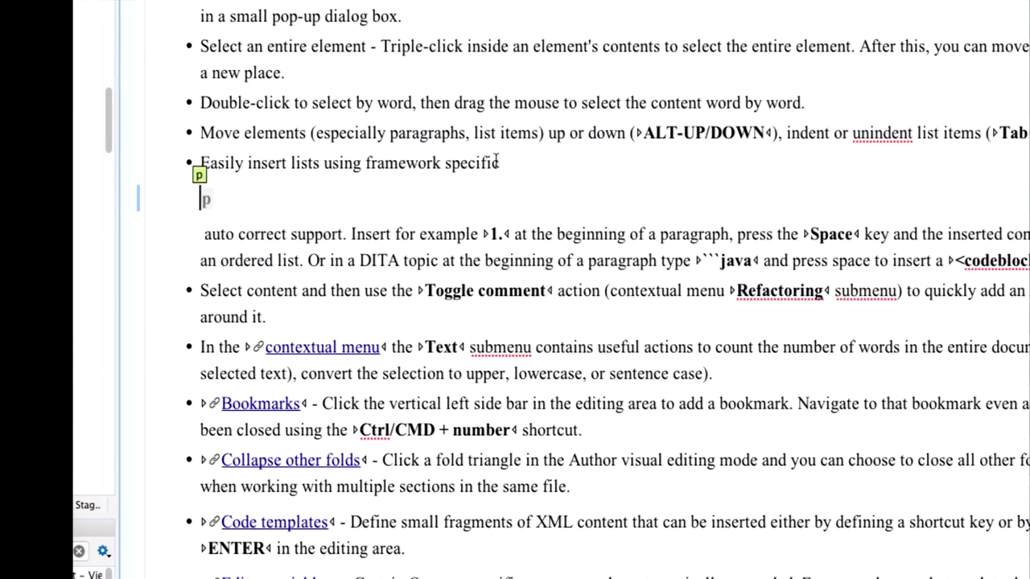
text(1)
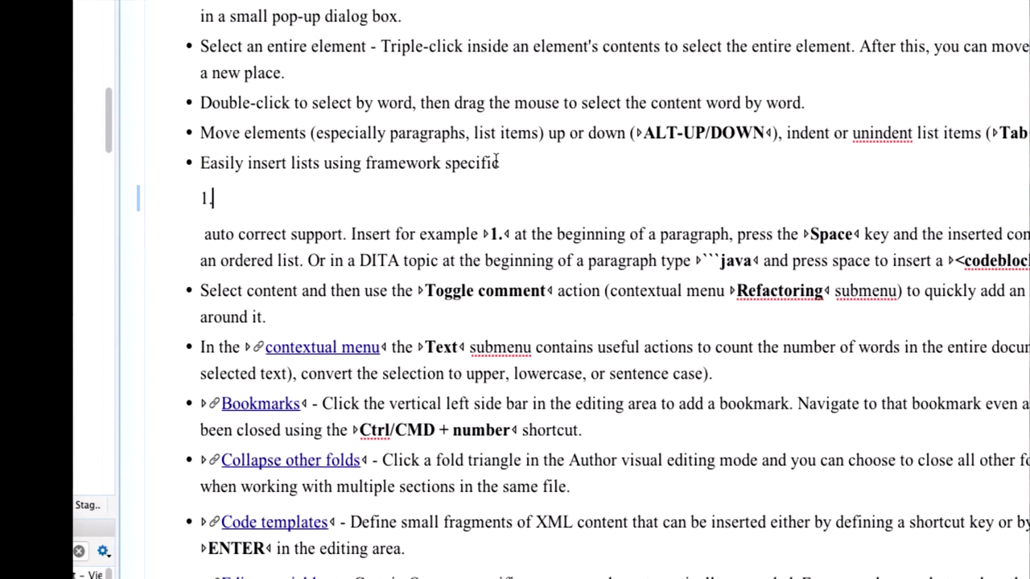
text(.)
key(space)
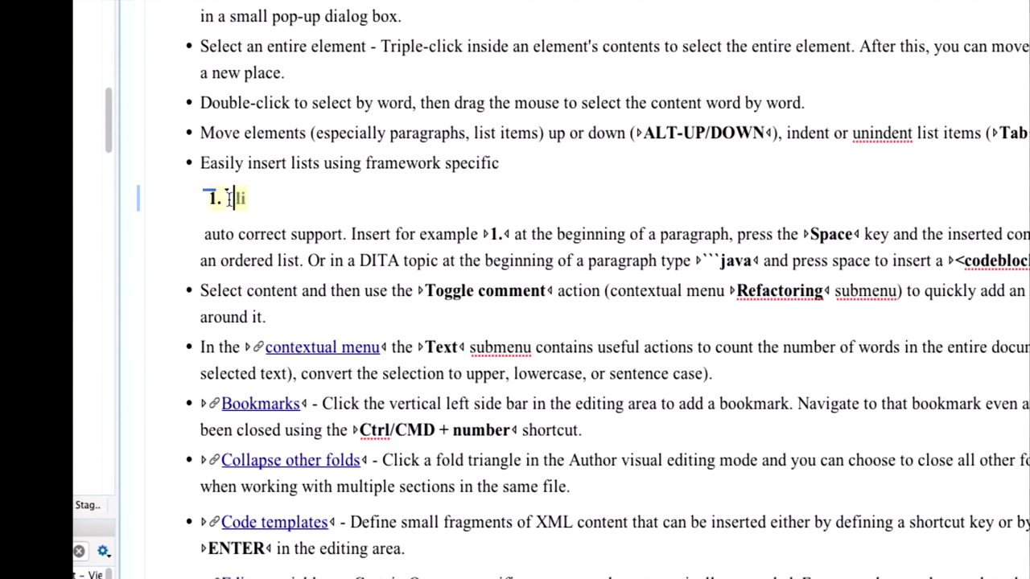
key(BackSpace)
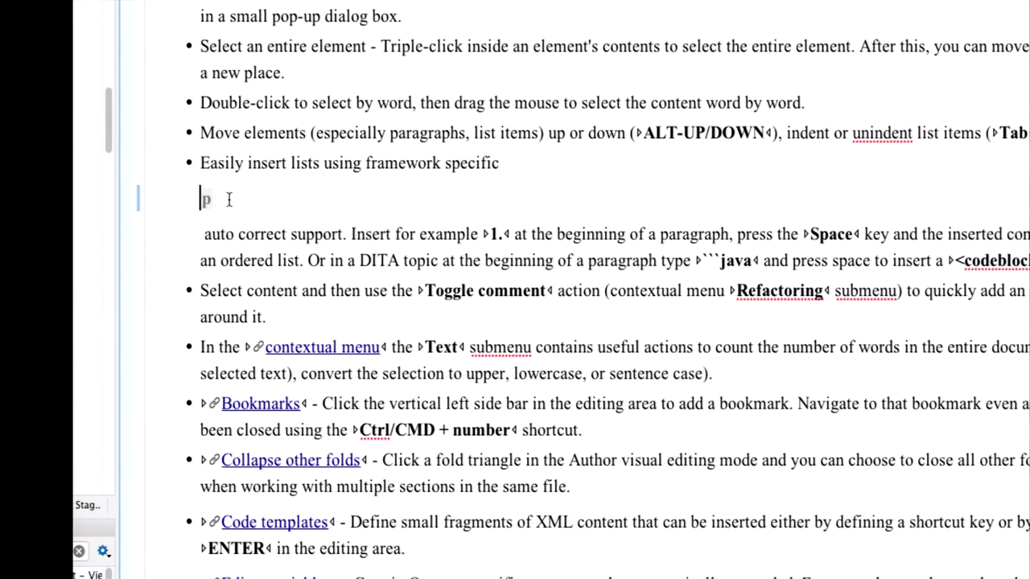
Step: Convert the empty paragraph into a note with the "Note:" autocorrect, and undo the content inserted in the "Easily insert lists" item
text(Note:)
key(space)
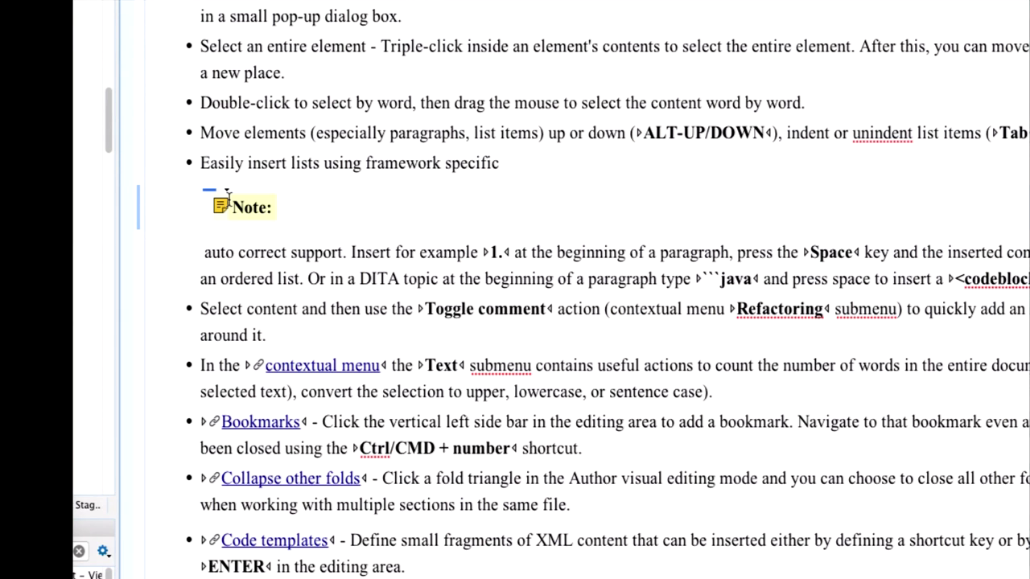
key(ctrl+z)
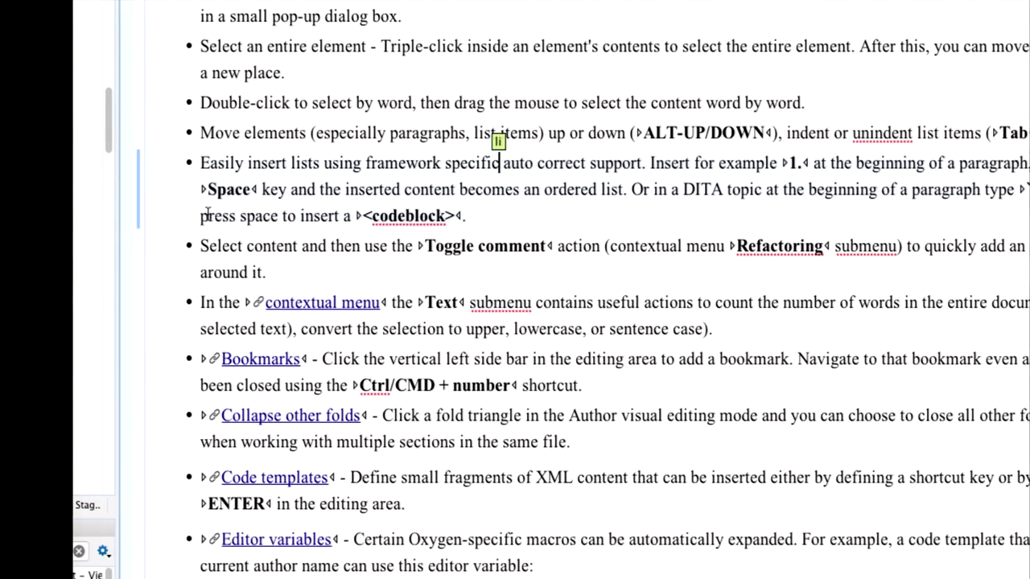
Step: Select the whole list item about Toggle comment and examine the contextual actions available for it, including About Element and Paste special
scroll(298, 216, down, 1)
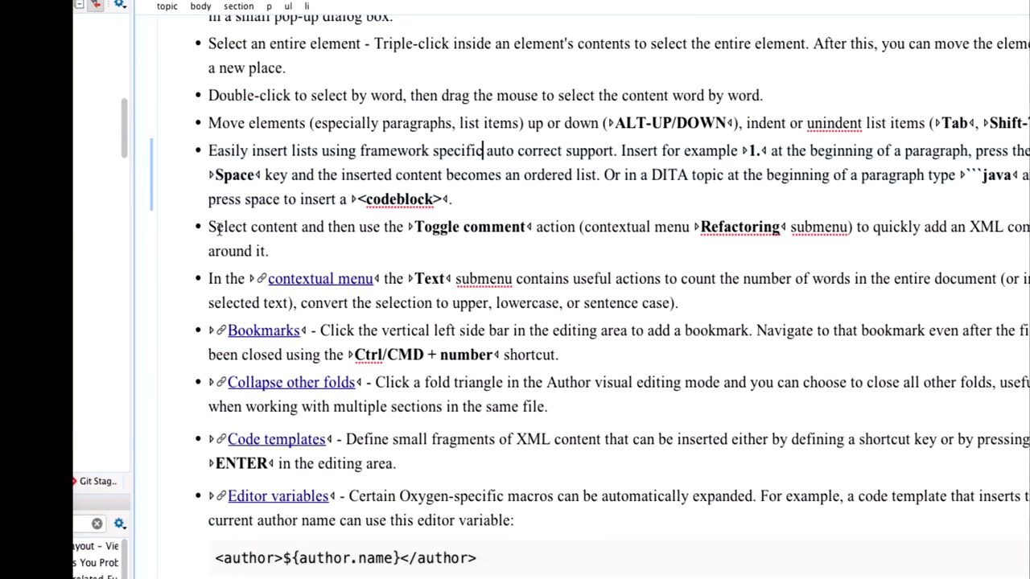
scroll(256, 233, up, 3)
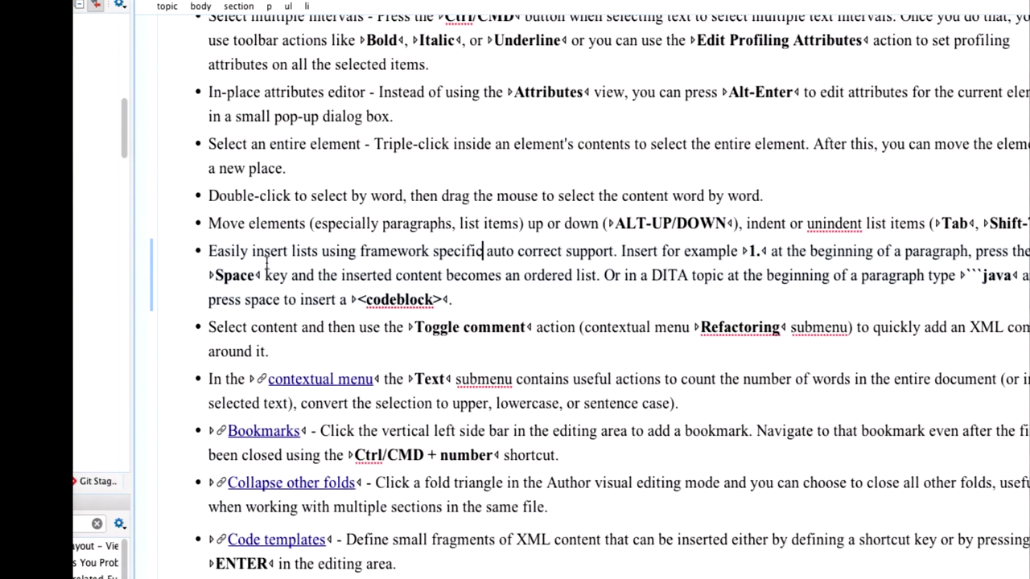
triple_click(273, 327)
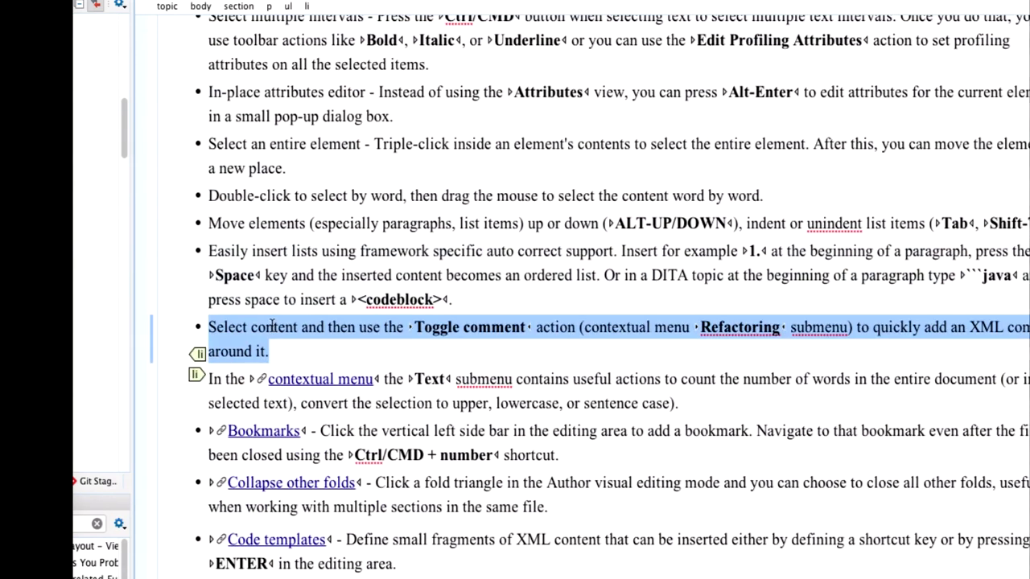
right_click(272, 325)
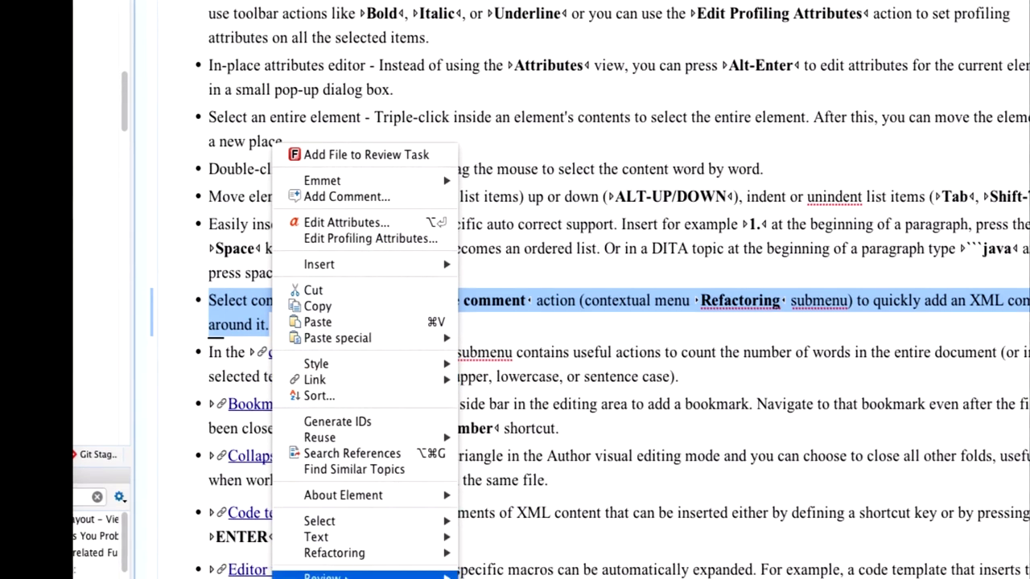
mouse_move(322, 569)
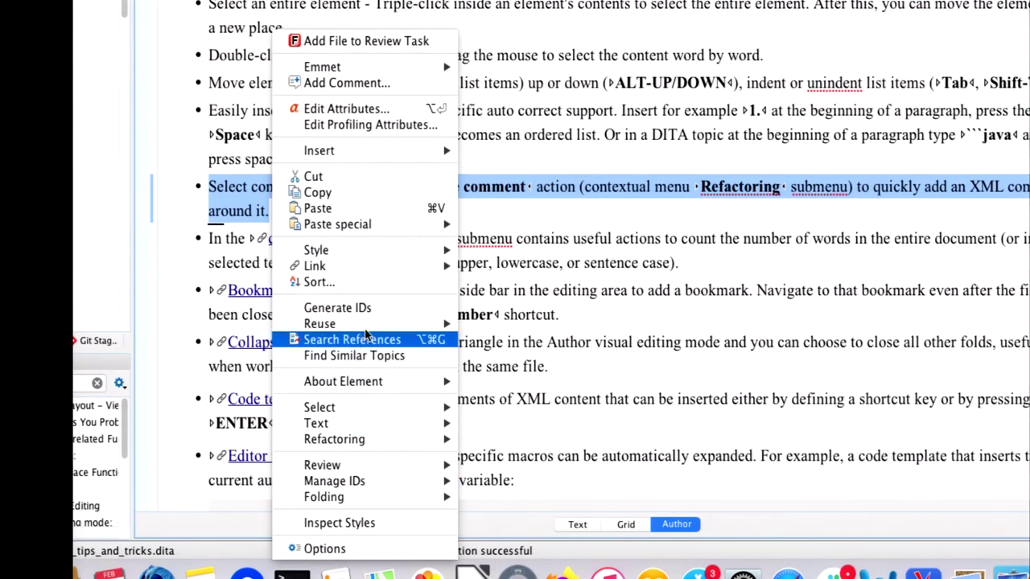
mouse_move(384, 386)
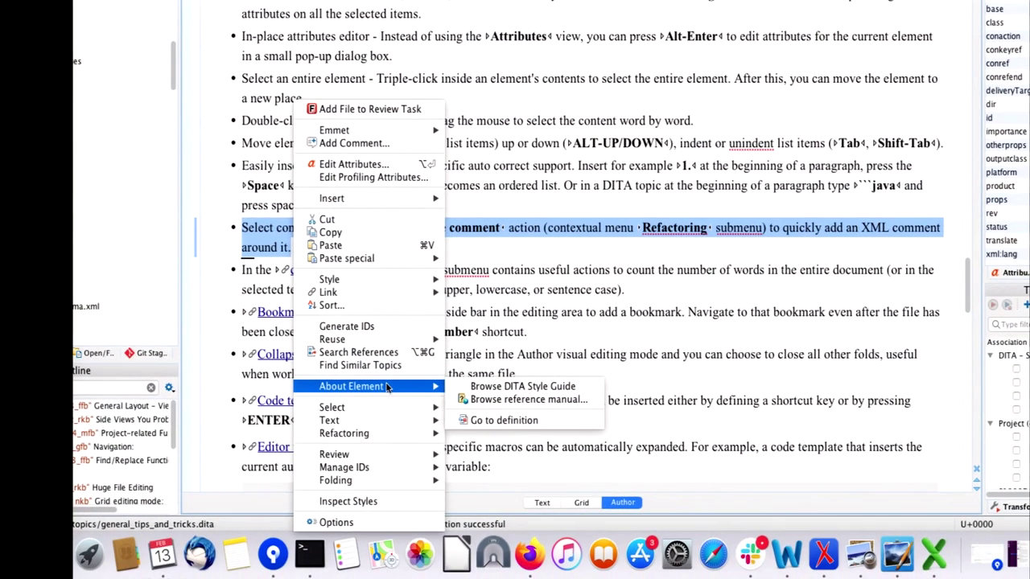
mouse_move(431, 260)
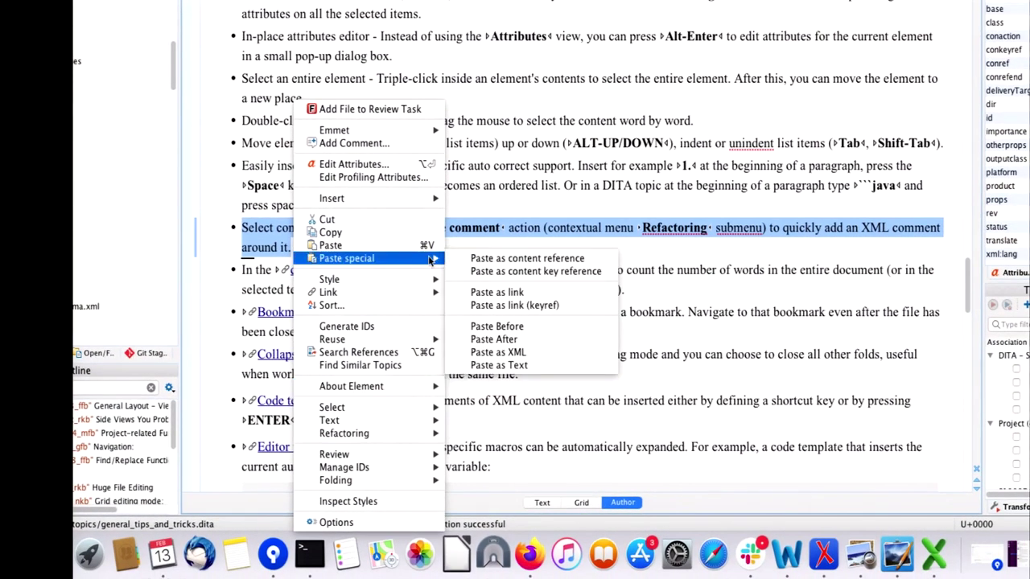
key(Escape)
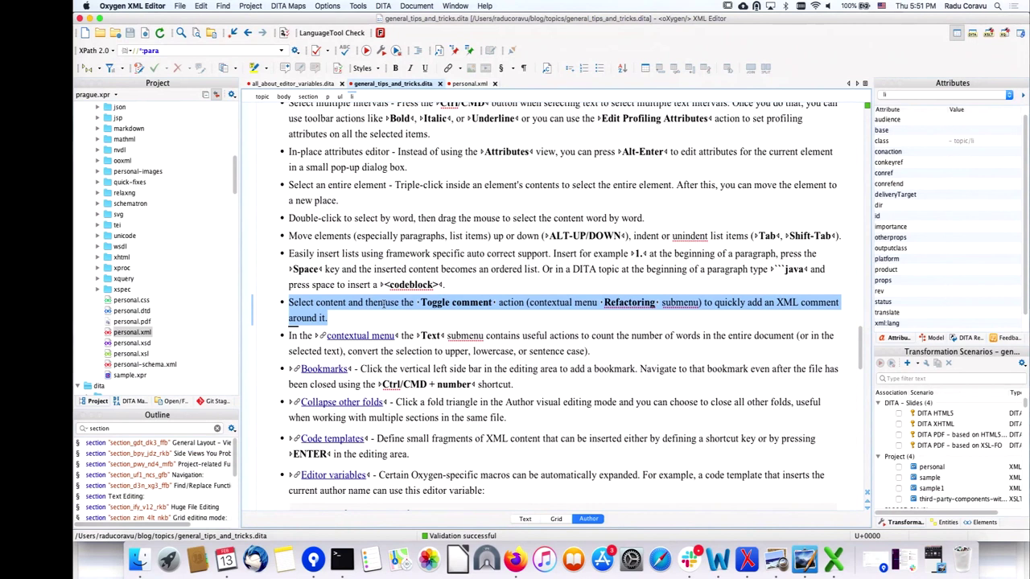
Step: Select the word "then" in the Toggle comment list item and examine the contextual actions available for it
right_click(384, 303)
click(384, 306)
double_click(373, 302)
right_click(375, 305)
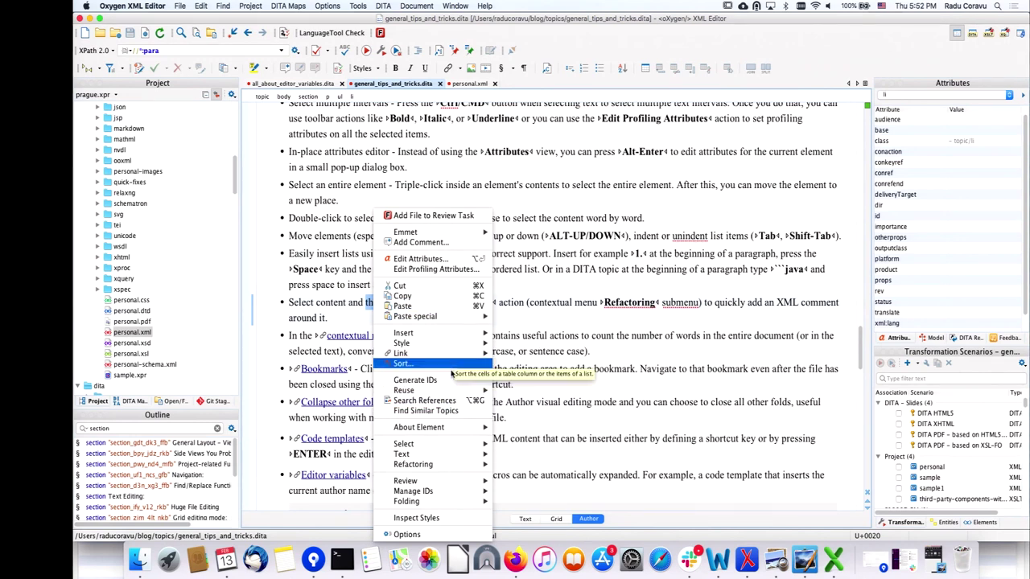
mouse_move(452, 426)
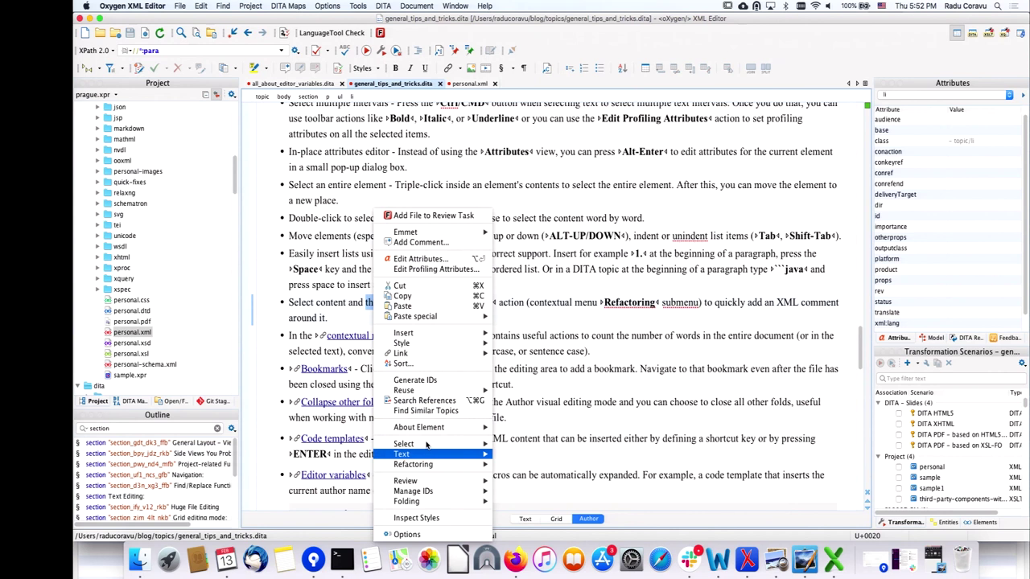
key(Escape)
Step: Try to toggle a comment around the whole Toggle comment list item, return from the browser help page, and dismiss the transformation dialogs
click(378, 303)
triple_click(379, 303)
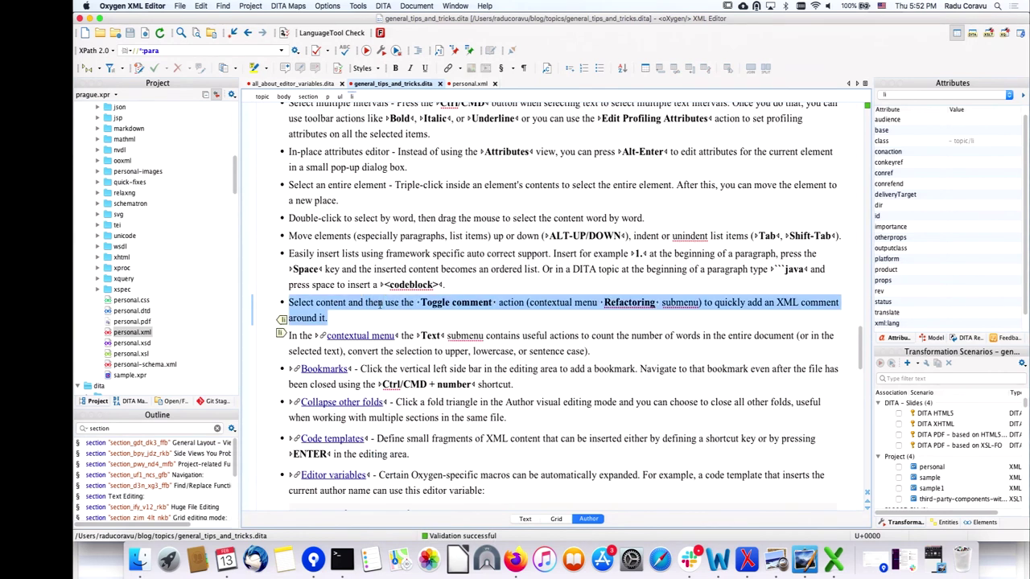
key(super+shift+comma)
key(F1)
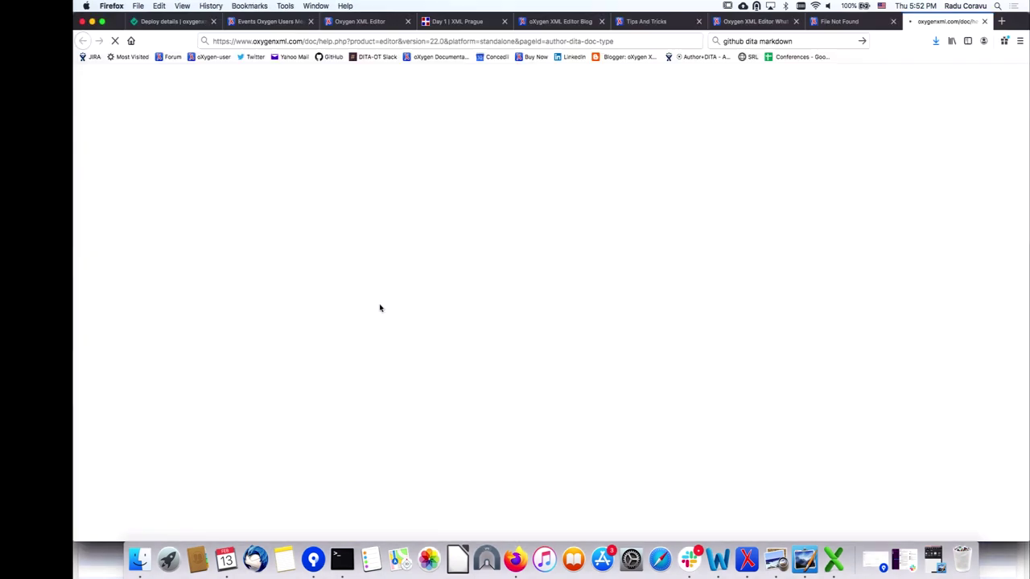
click(747, 560)
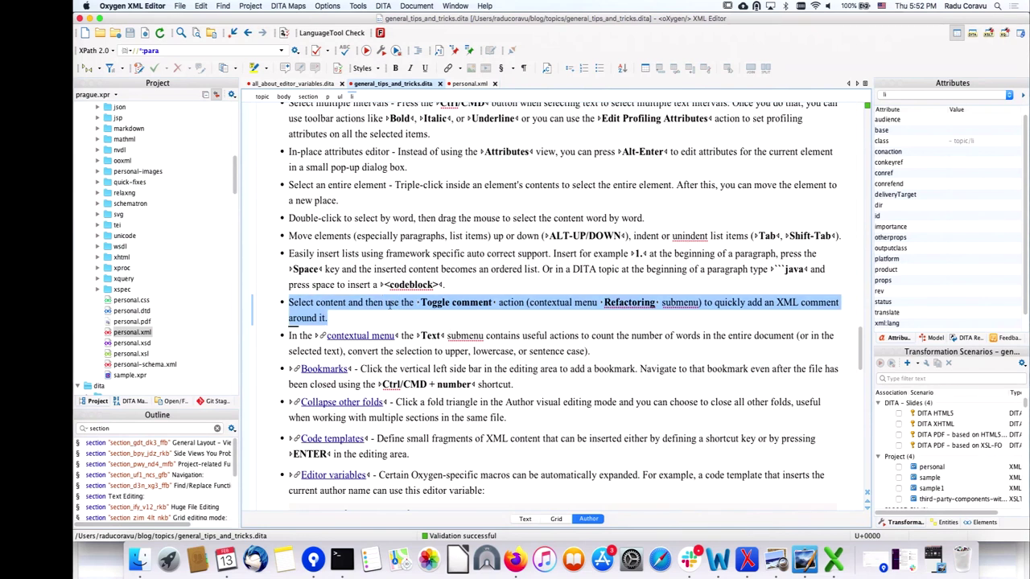
key(super+shift+t)
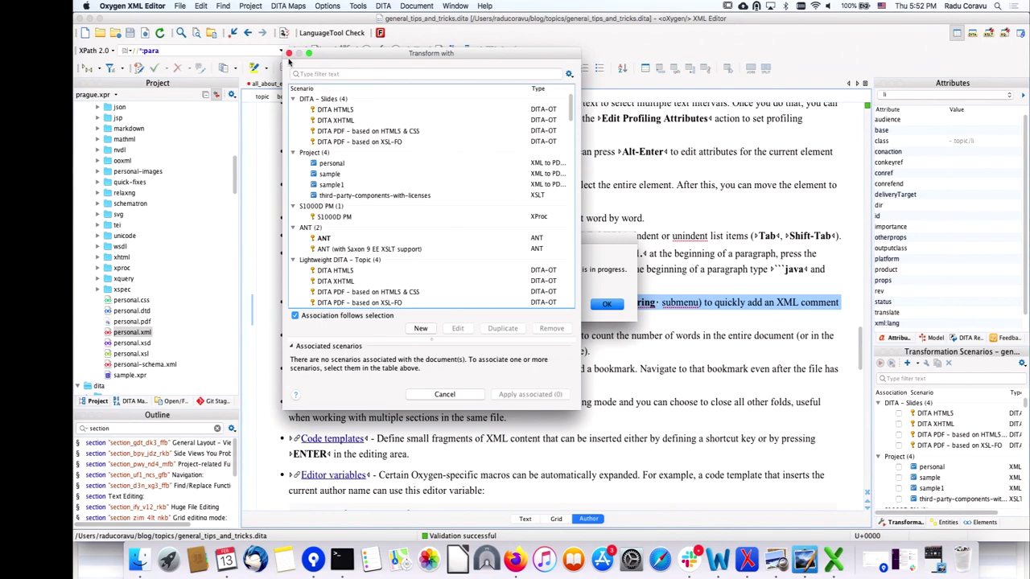
click(290, 53)
key(Return)
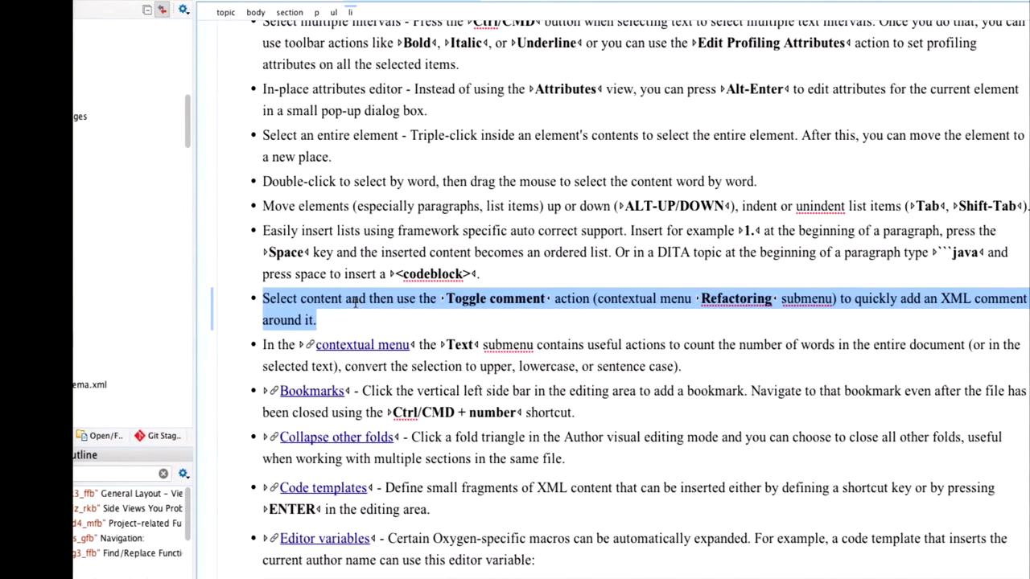
Step: Select the word "then" in the Toggle comment list item and examine the Text actions offered for it
triple_click(354, 301)
click(358, 299)
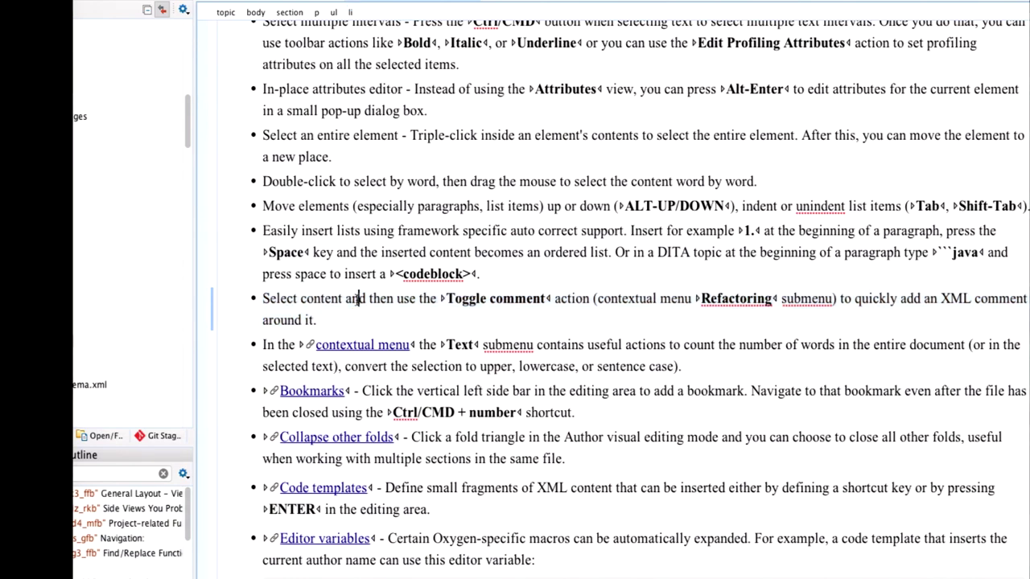
double_click(357, 299)
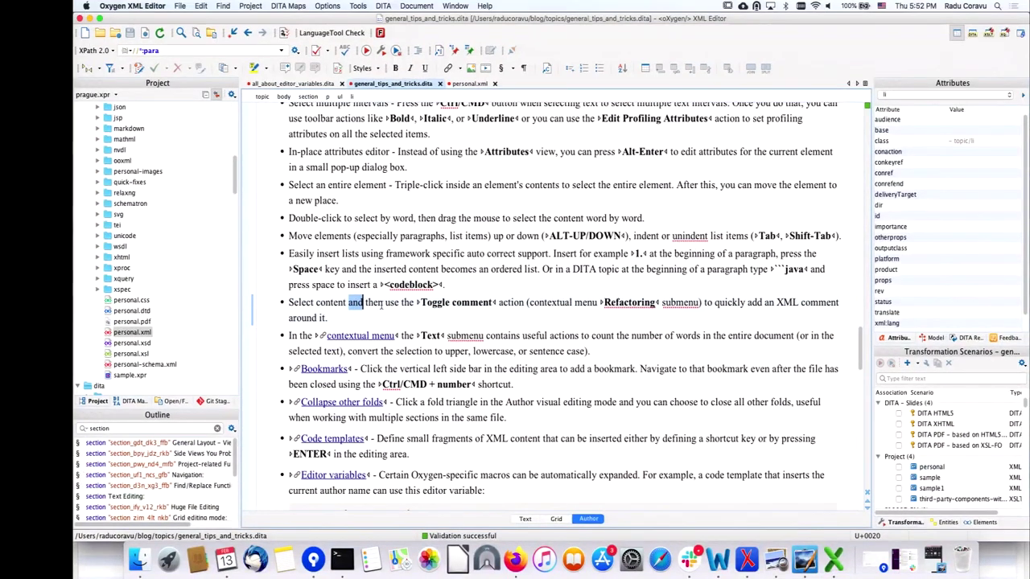
double_click(384, 304)
right_click(377, 306)
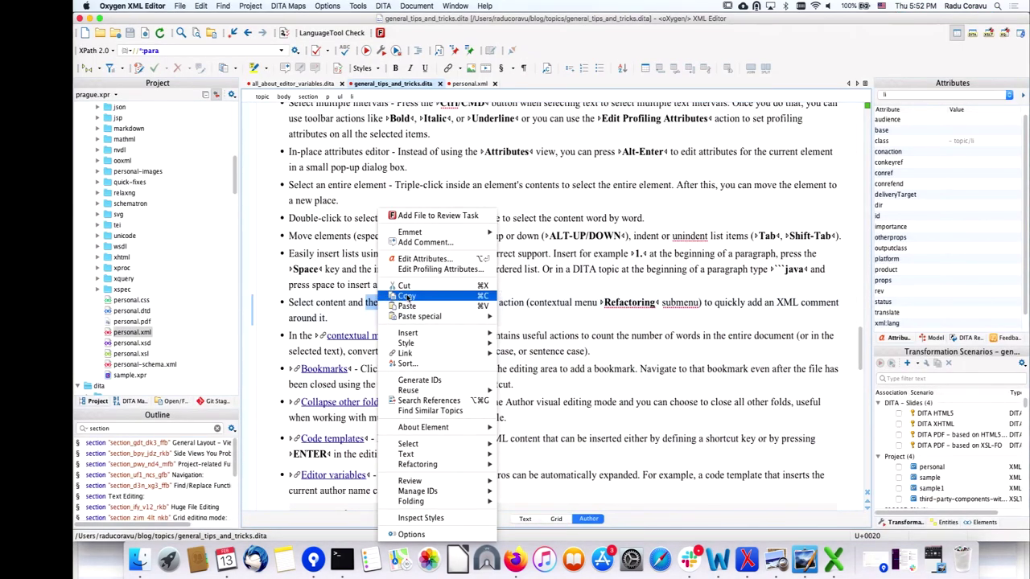
mouse_move(455, 457)
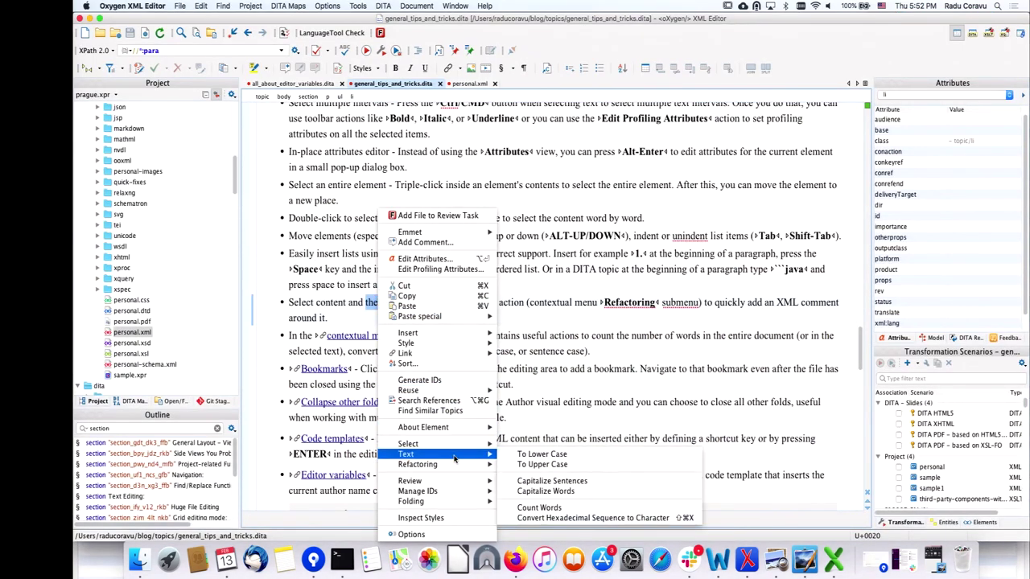
mouse_move(440, 351)
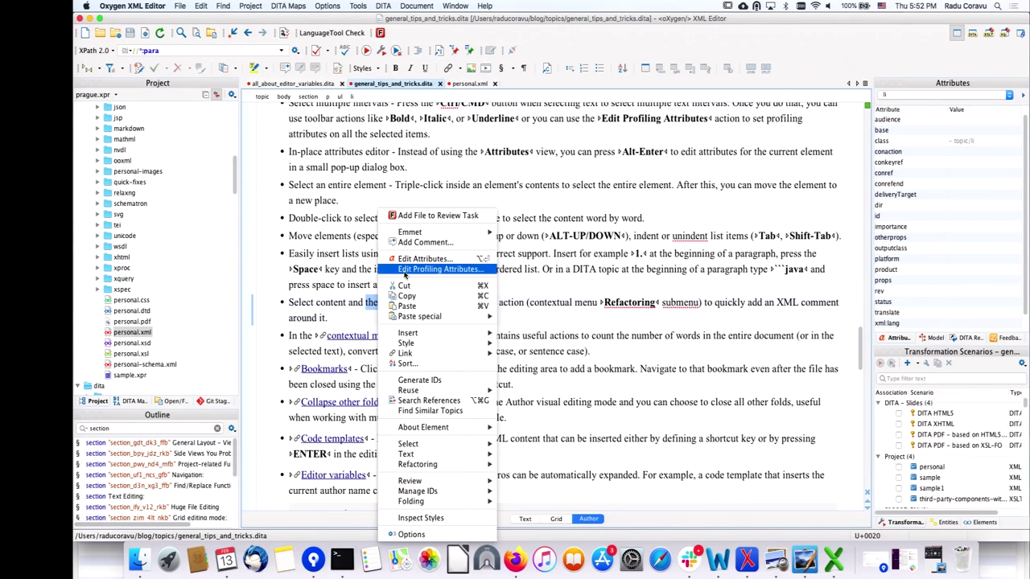
click(354, 316)
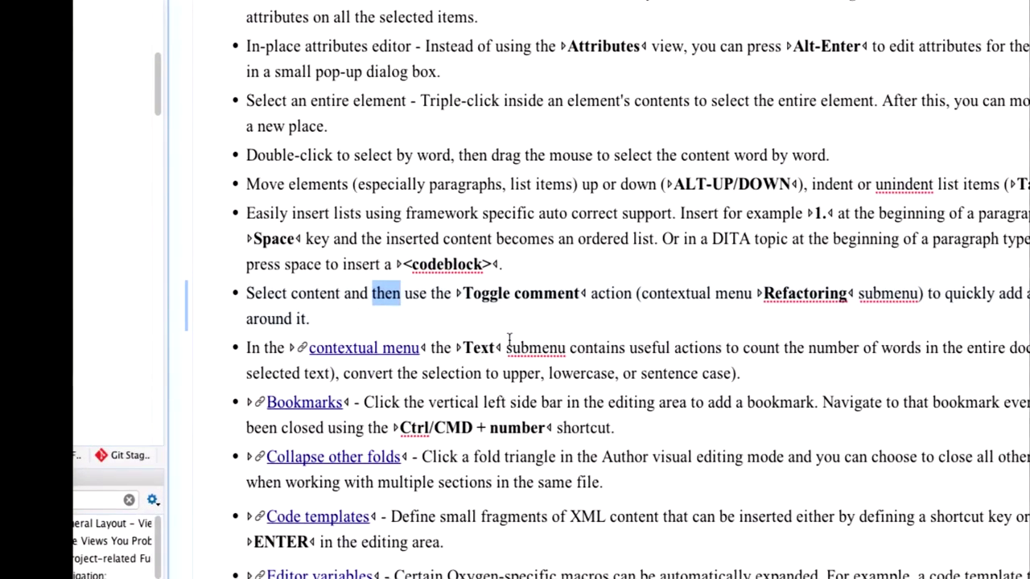
Step: Count the words in the whole list item about the contextual menu's Text submenu, and dismiss the count
scroll(555, 359, down, 3)
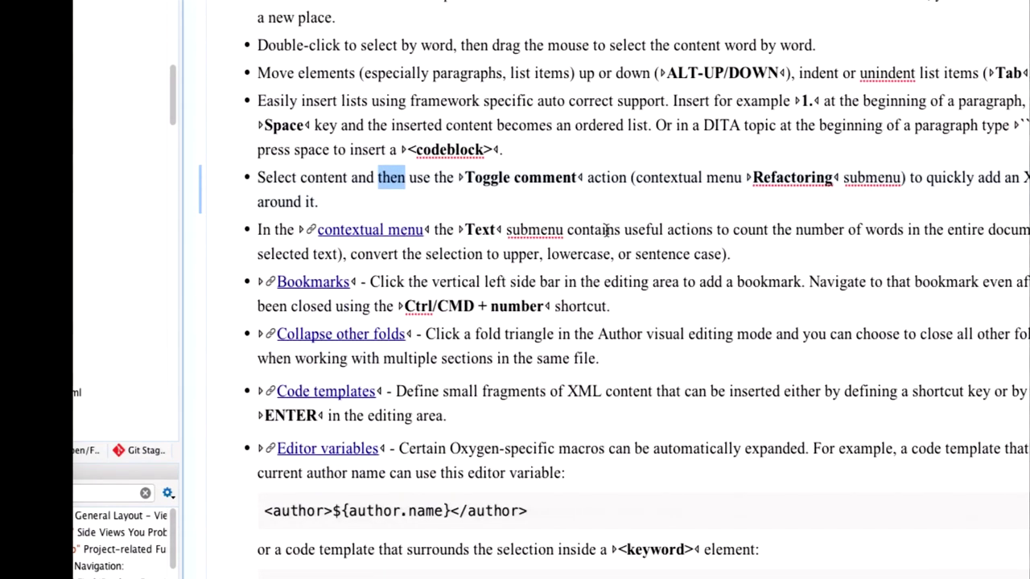
triple_click(542, 230)
right_click(542, 229)
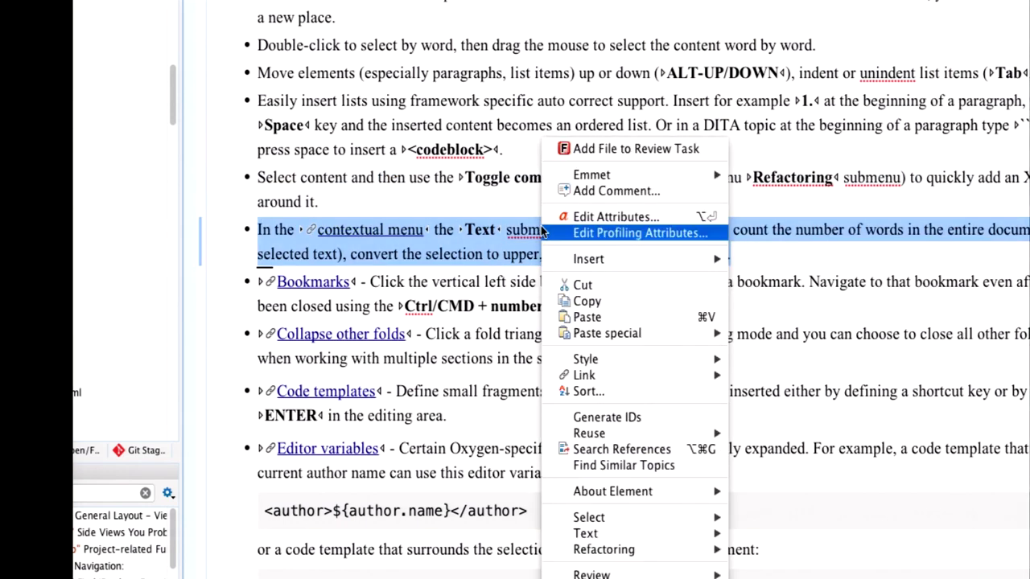
mouse_move(643, 536)
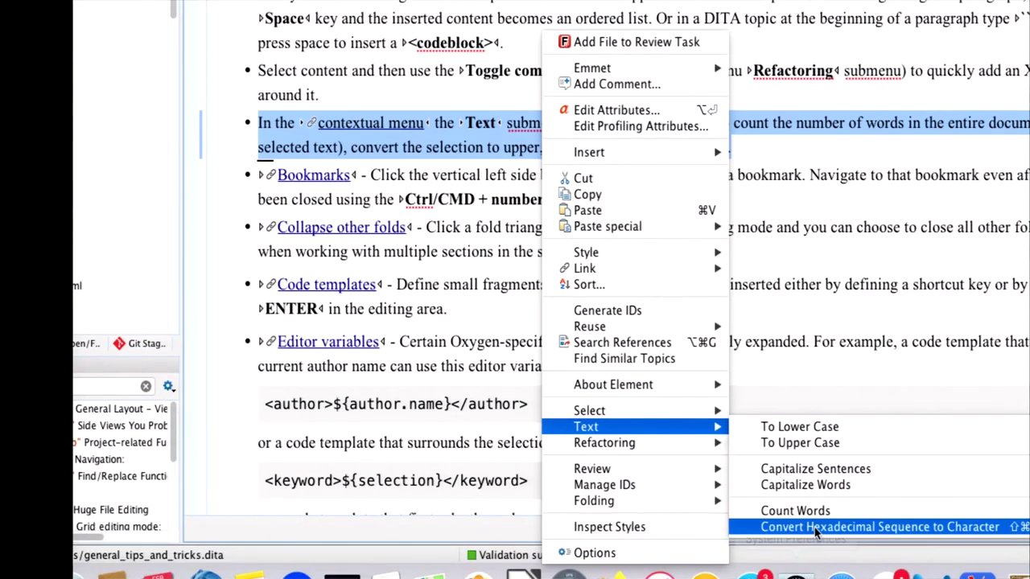
click(813, 561)
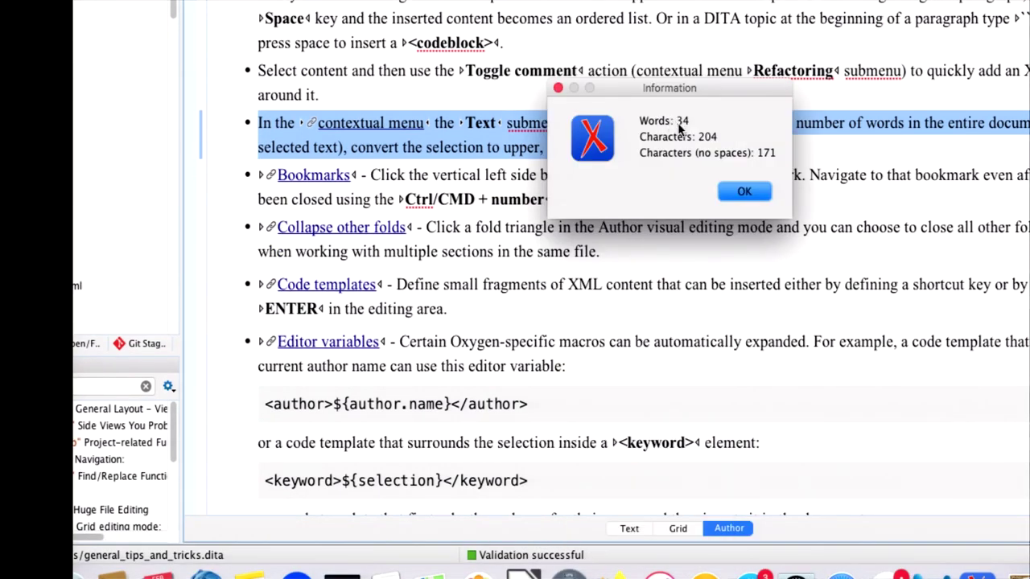
click(559, 90)
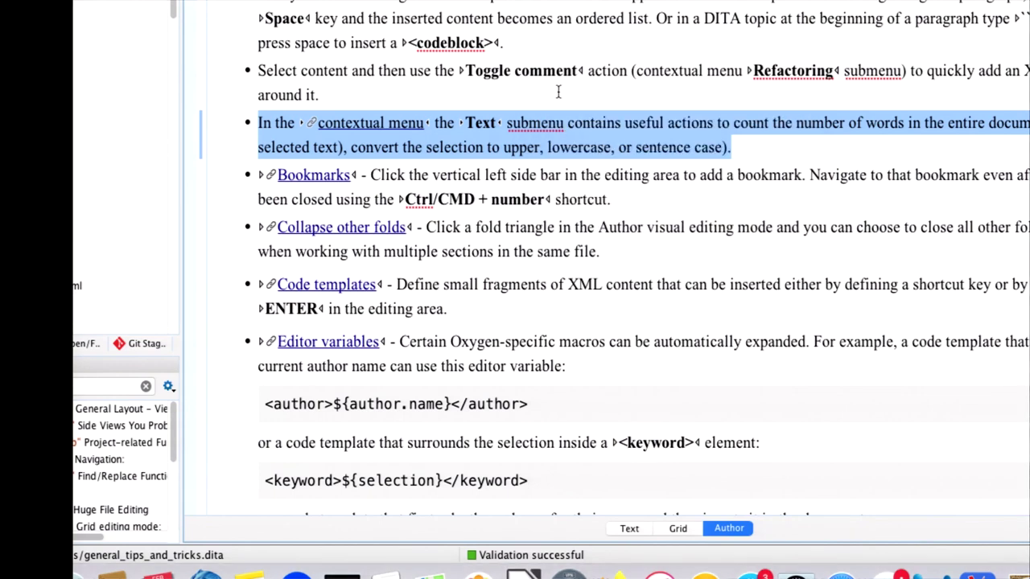
click(587, 120)
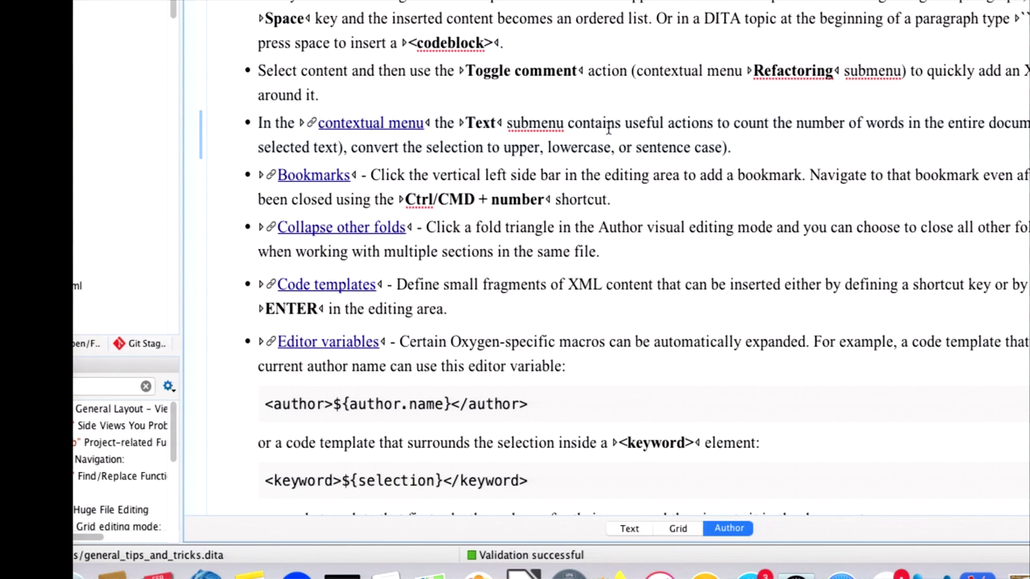
Step: Convert the whole list item about the Text submenu to upper case, and undo the conversion
triple_click(528, 128)
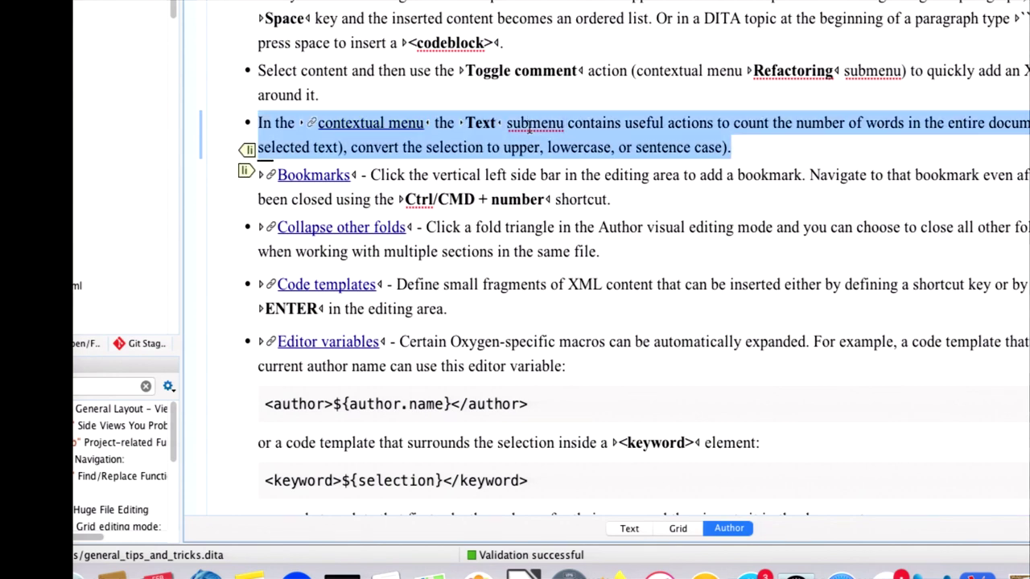
click(528, 127)
triple_click(528, 127)
right_click(531, 129)
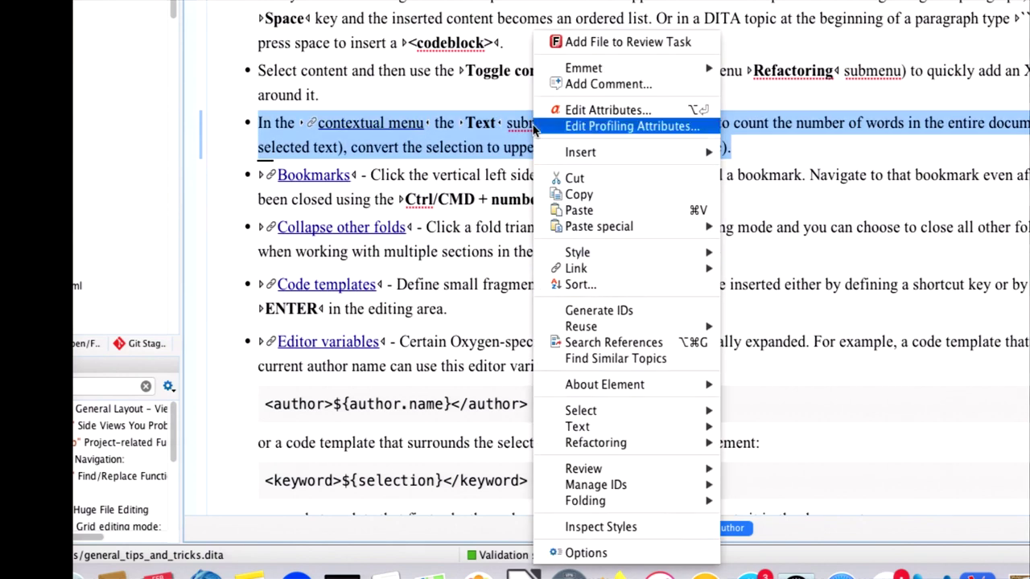
mouse_move(656, 433)
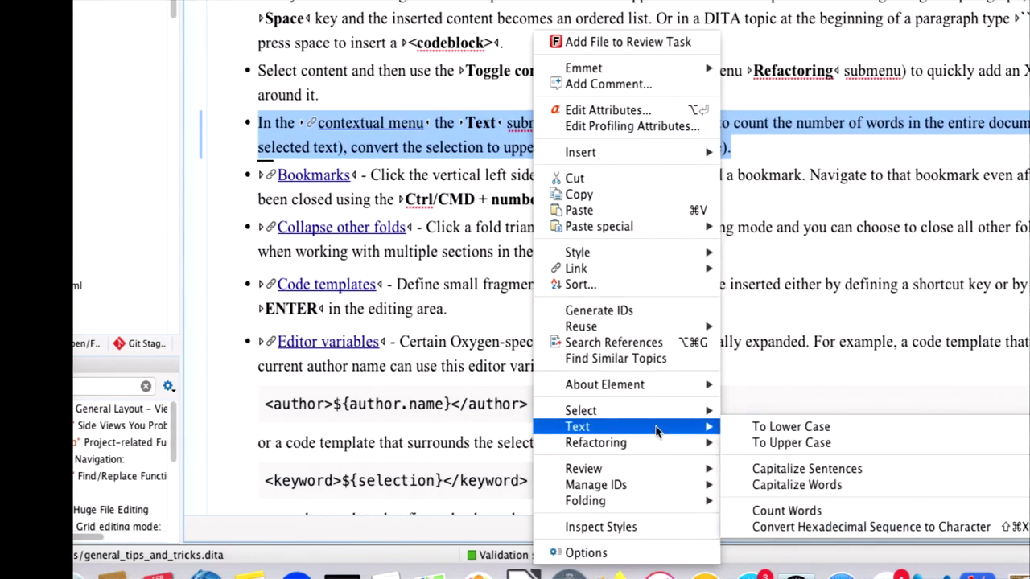
click(784, 442)
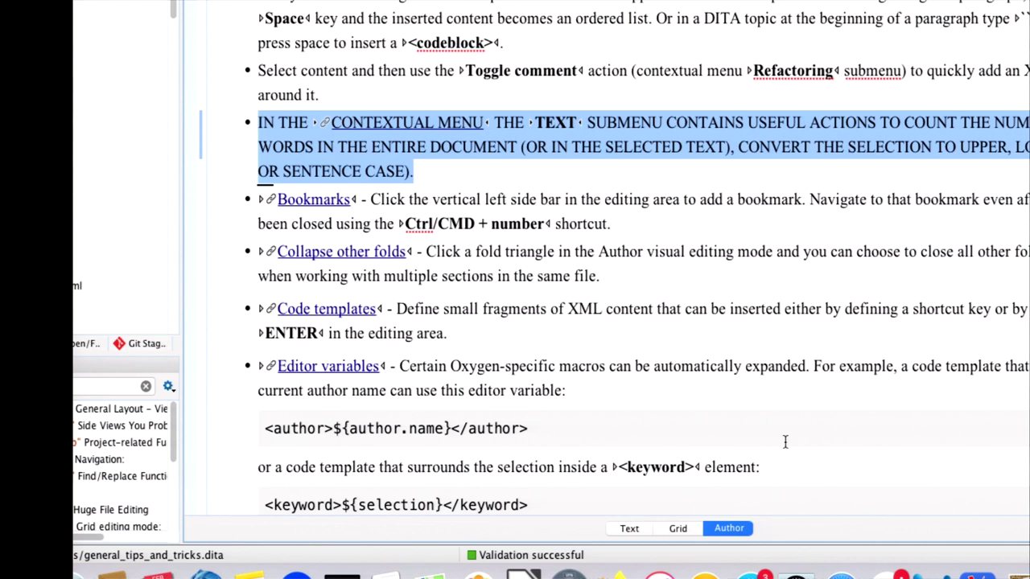
key(super+z)
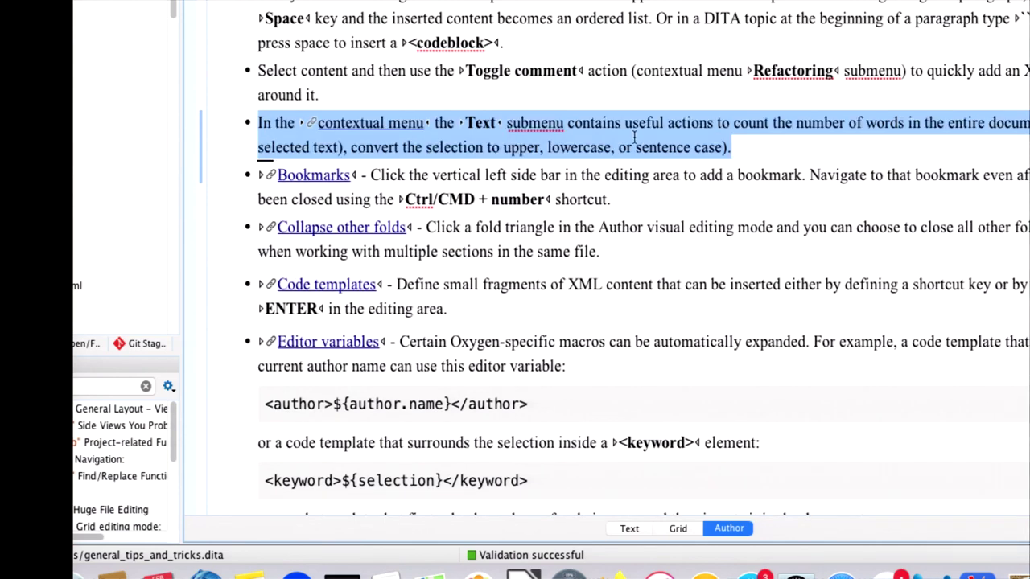
Step: Capitalize all words in the selected list item about the Text submenu, and undo the change
right_click(635, 138)
mouse_move(745, 425)
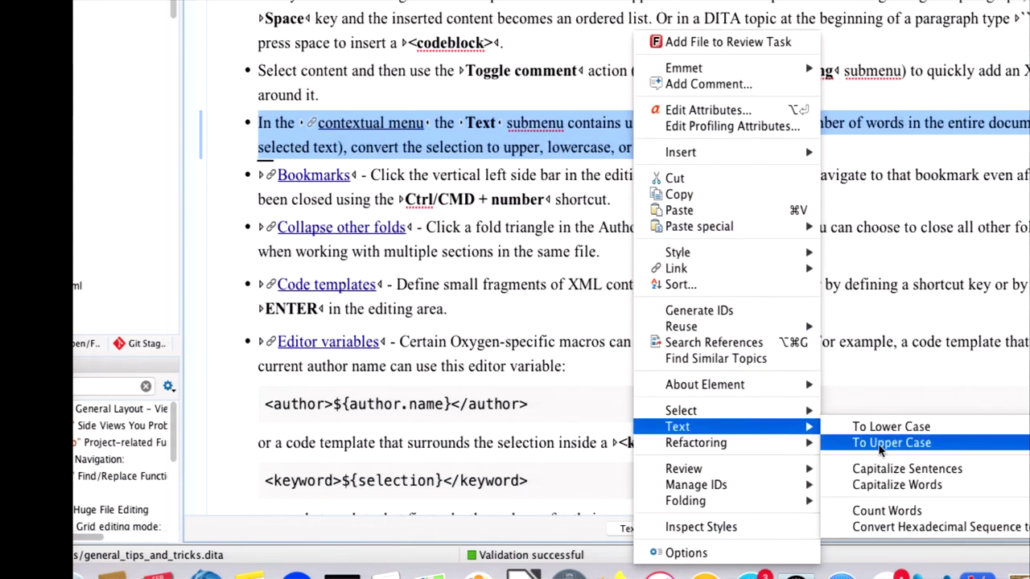
click(899, 486)
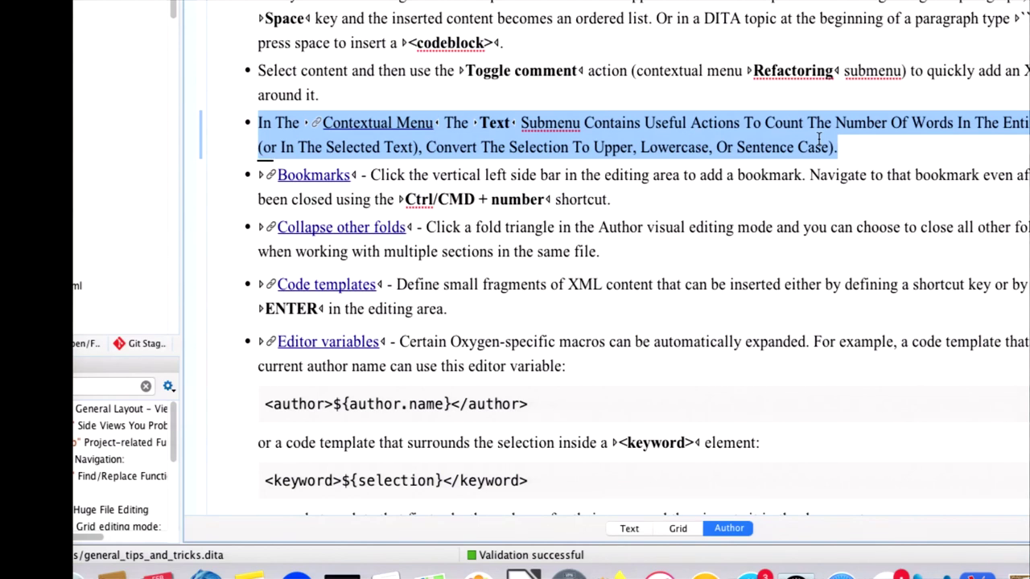
key(super+z)
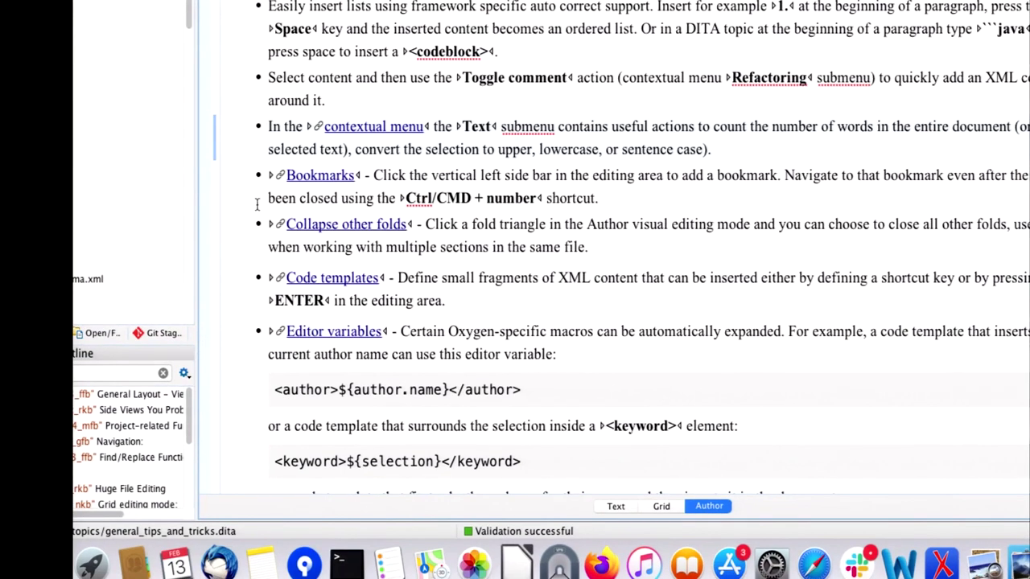
Step: Add a bookmark beside the Bookmarks list item and another beside the Toggle comment list item
click(204, 190)
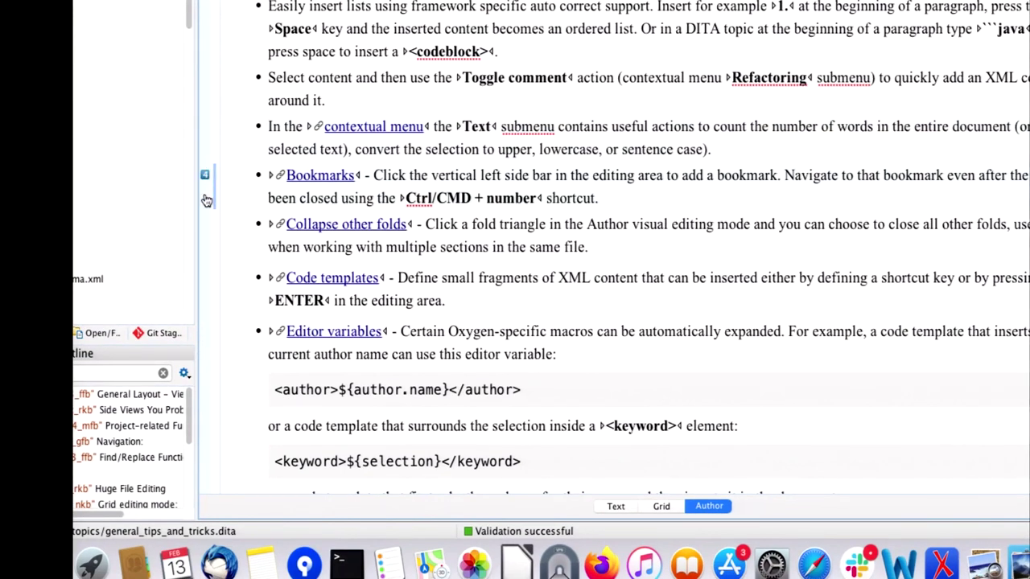
click(204, 98)
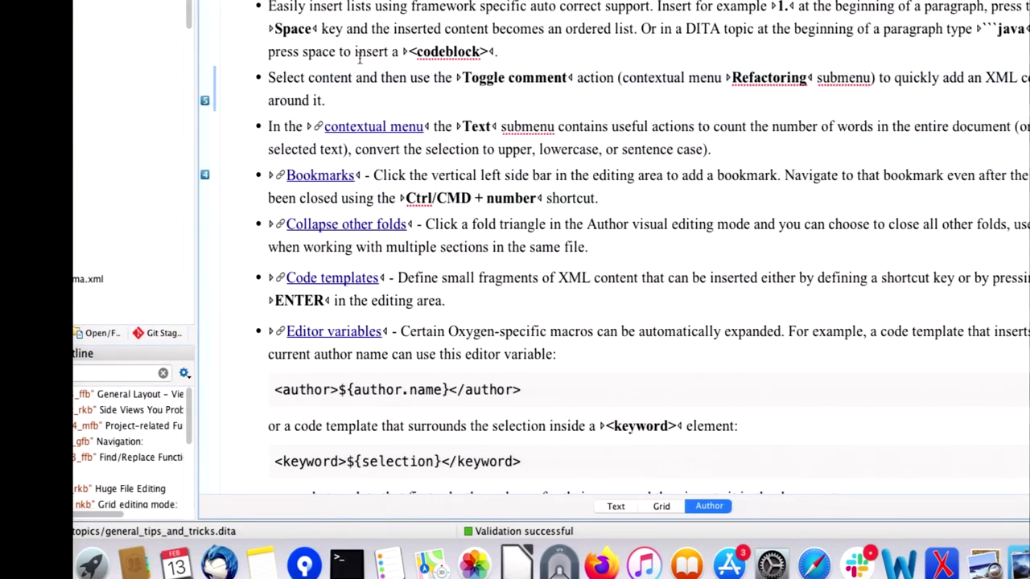
Step: From the "Easily insert lists" item, jump to bookmarks 4 and 5, and remove both bookmarks
click(376, 29)
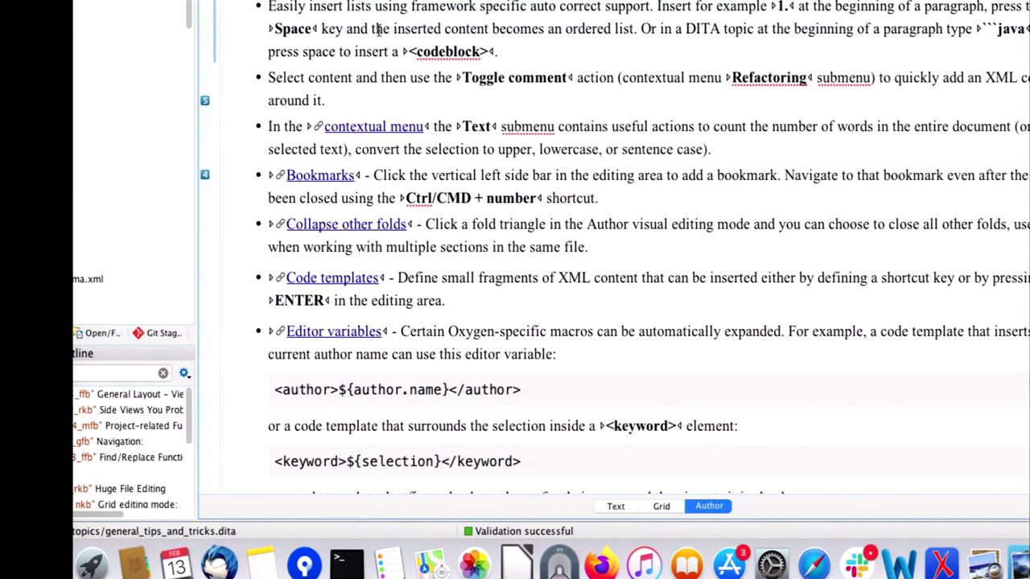
key(super+4)
key(super+5)
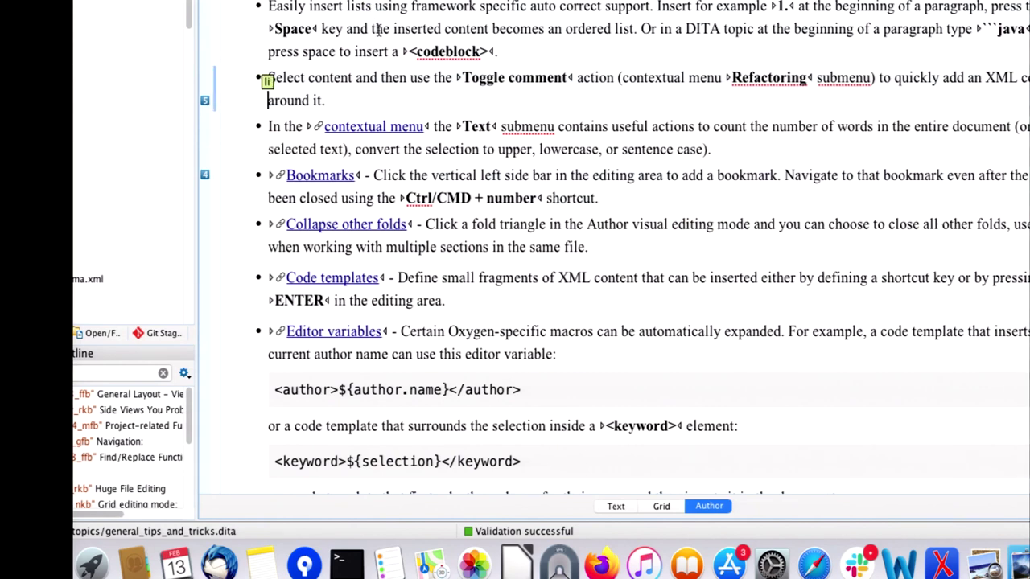
click(206, 176)
click(204, 103)
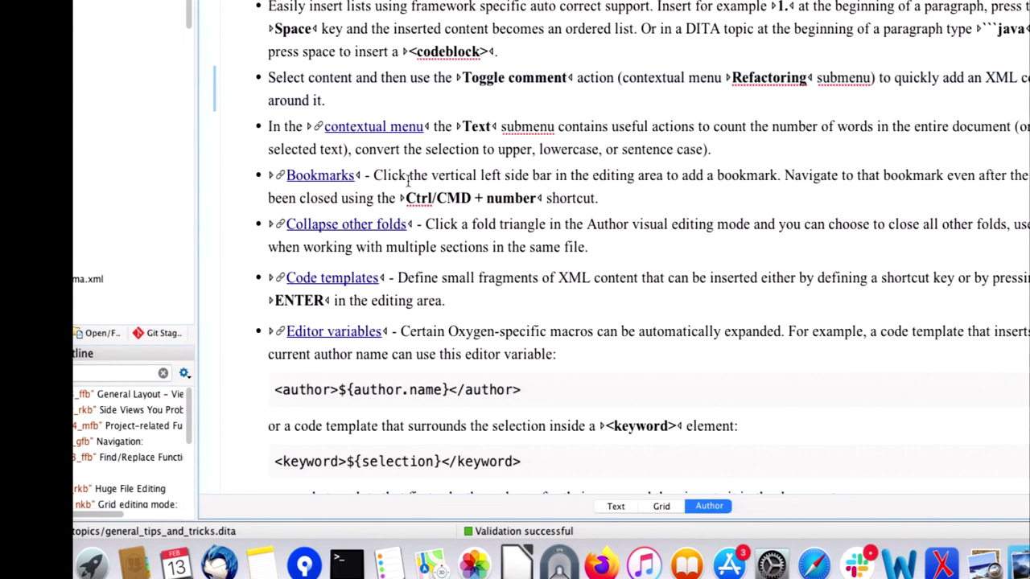
Step: Collapse all folds other than the "Editing in the Author Visual Editing Mode" section
scroll(501, 241, up, 5)
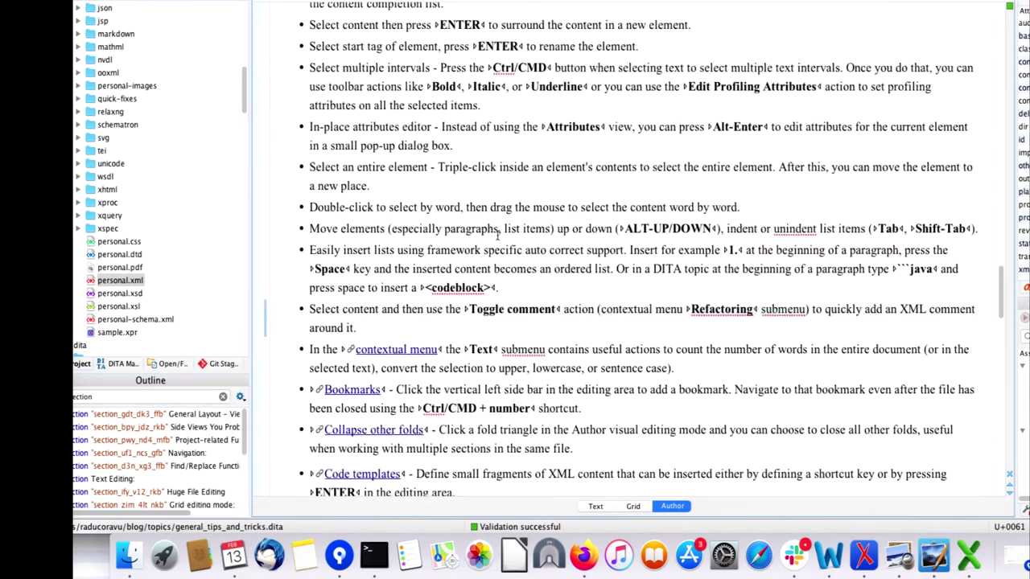
scroll(501, 233, up, 15)
scroll(500, 233, down, 8)
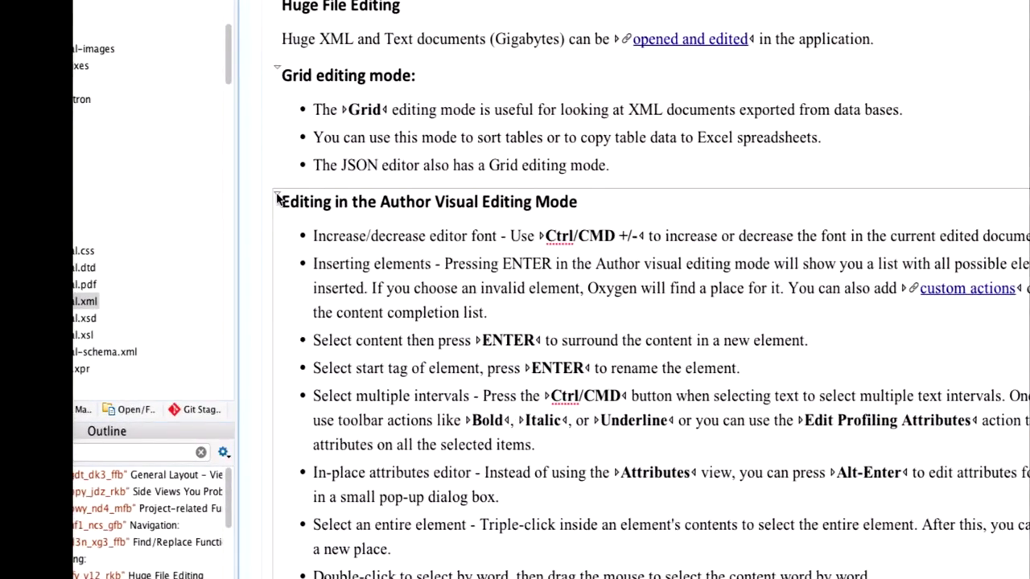
right_click(277, 199)
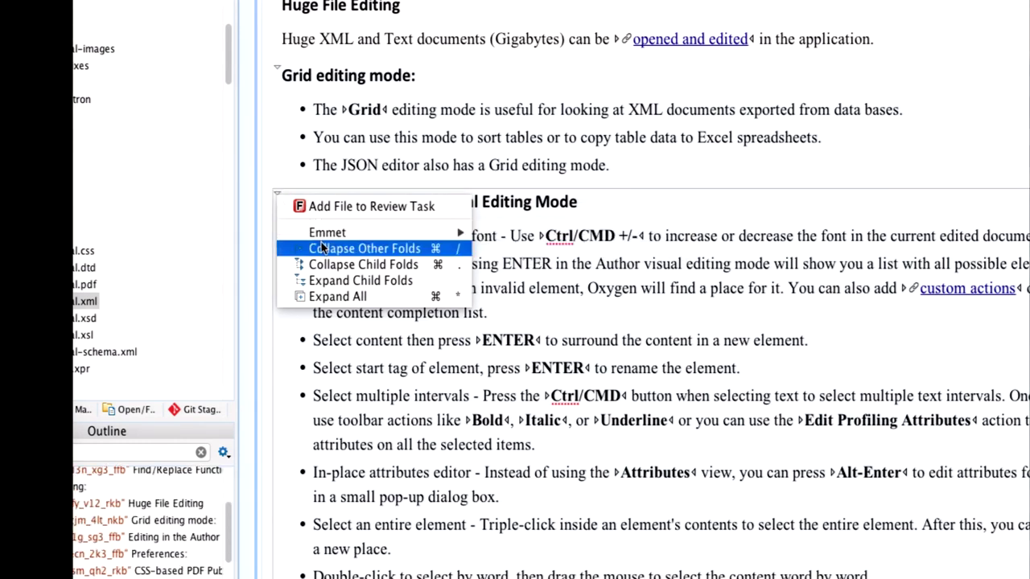
key(Escape)
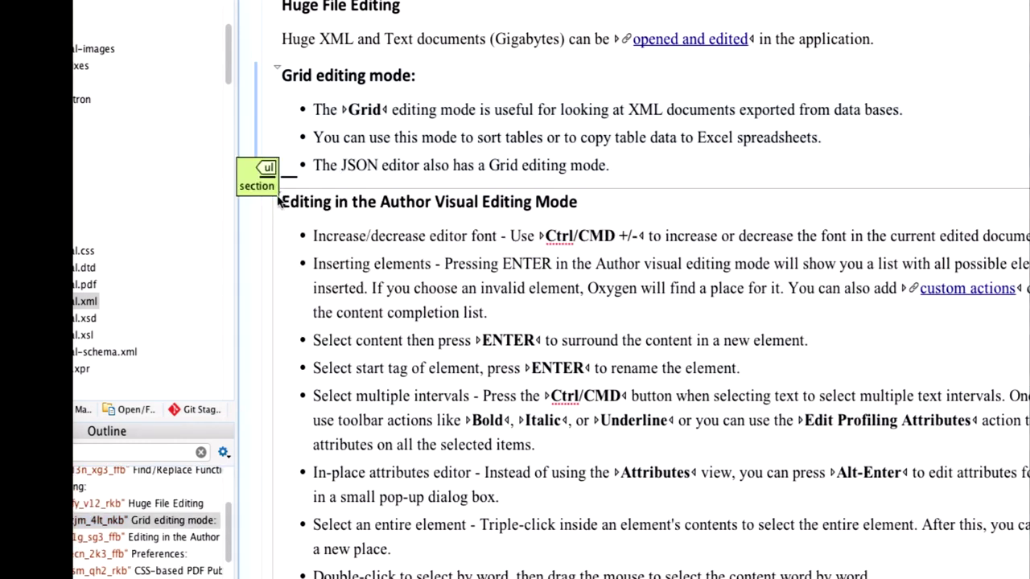
click(277, 196)
click(278, 196)
click(278, 197)
click(277, 197)
right_click(277, 196)
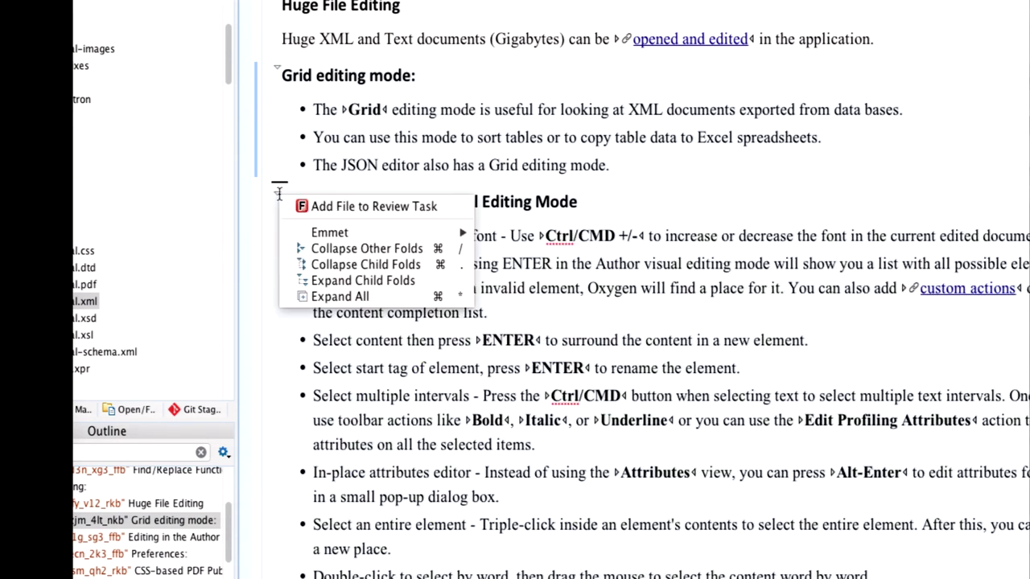
click(366, 248)
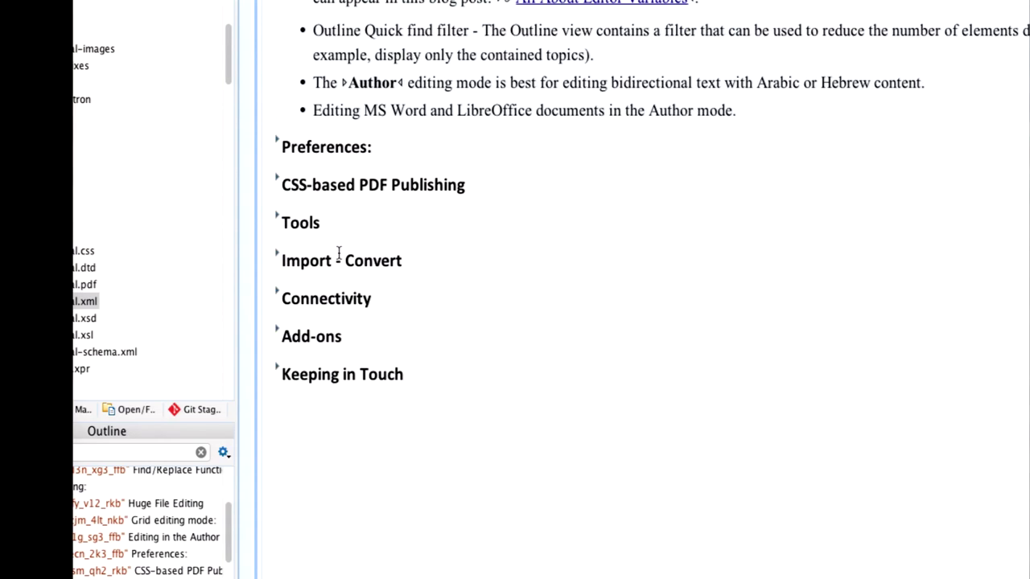
Step: Expand the child folds of the "Editing in the Author Visual Editing Mode" section, and expand all folds in the document
scroll(320, 287, up, 5)
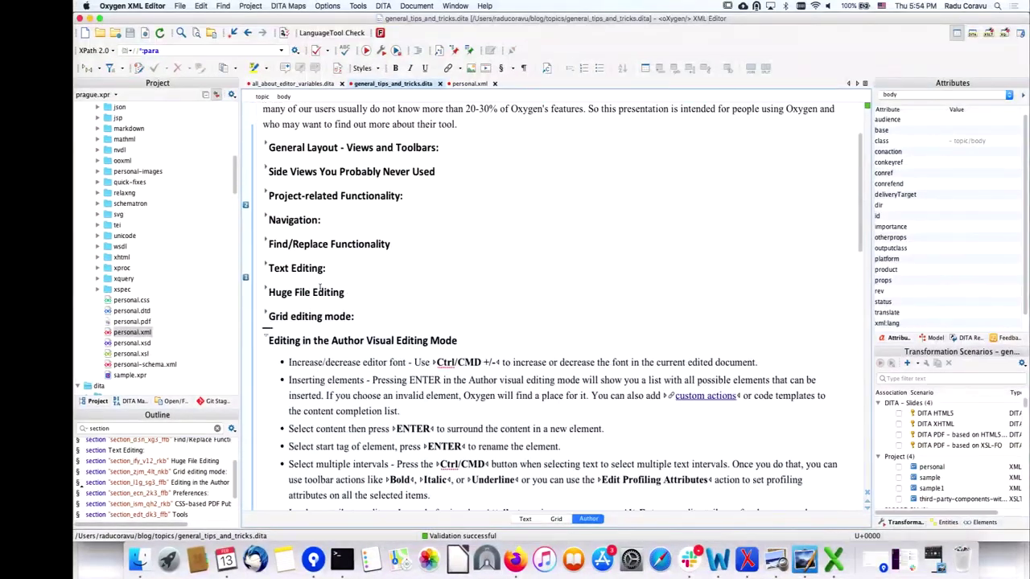
scroll(309, 251, down, 15)
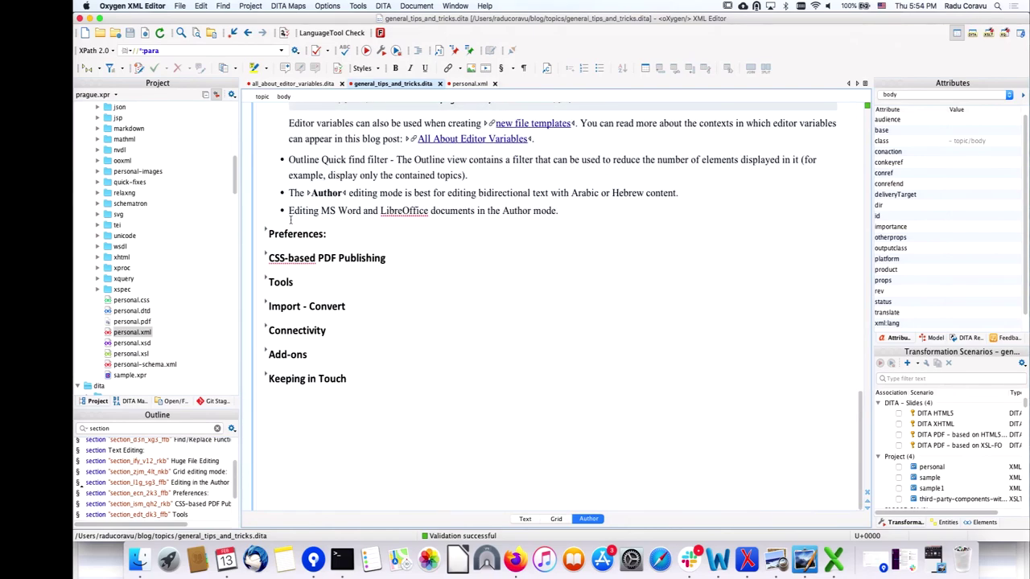
scroll(291, 220, up, 15)
scroll(267, 448, down, 4)
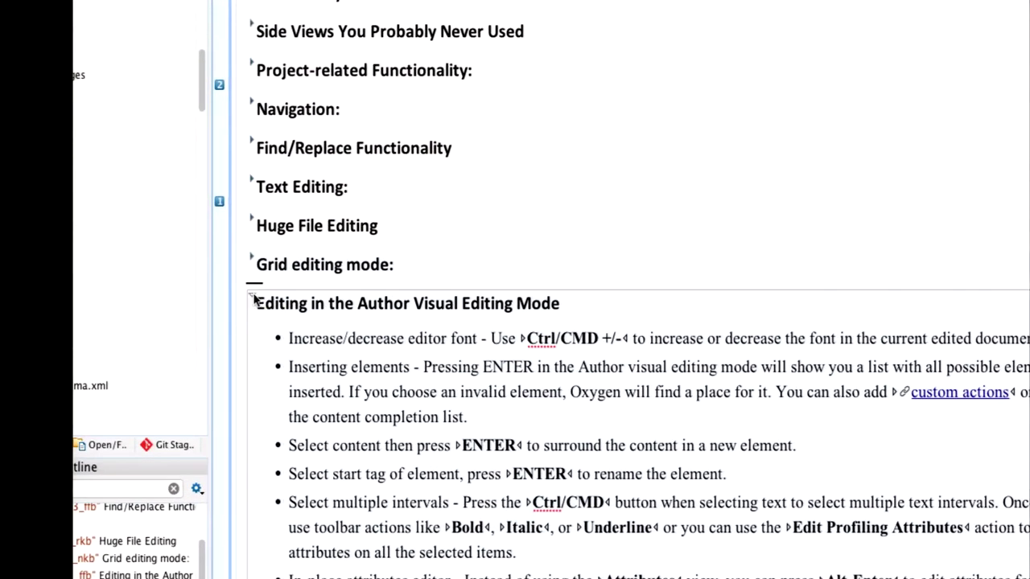
right_click(272, 309)
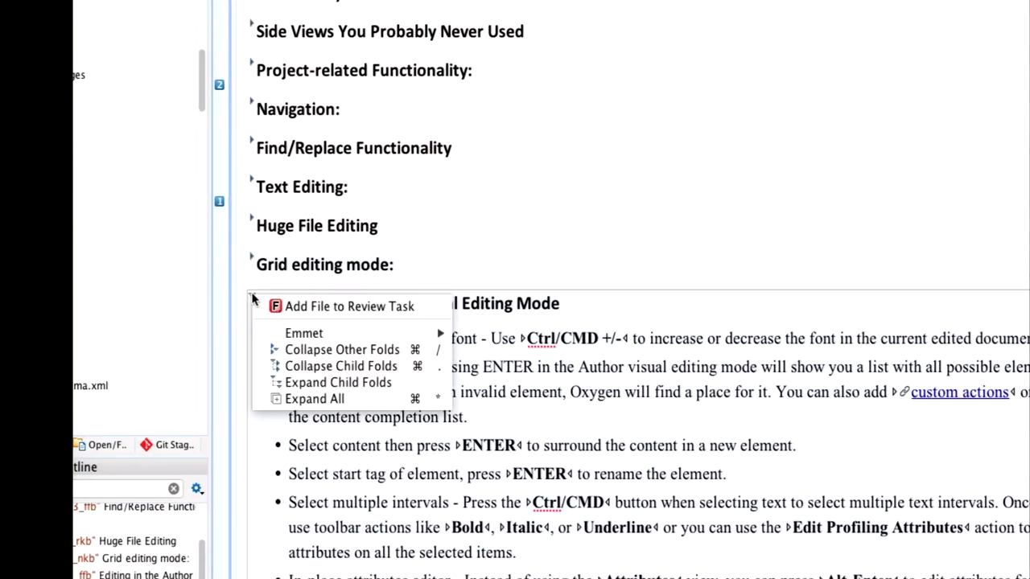
click(317, 383)
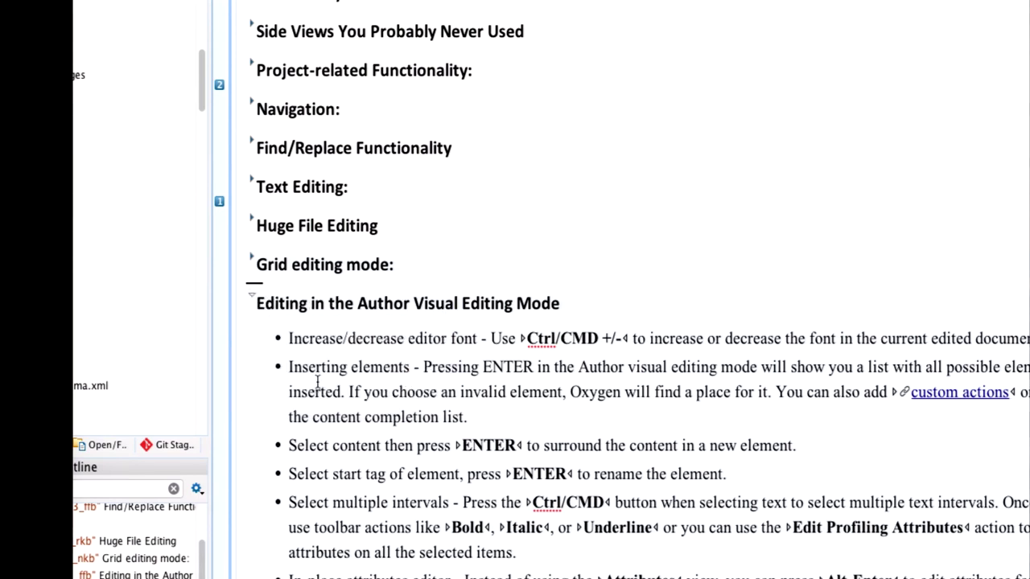
right_click(252, 296)
click(316, 398)
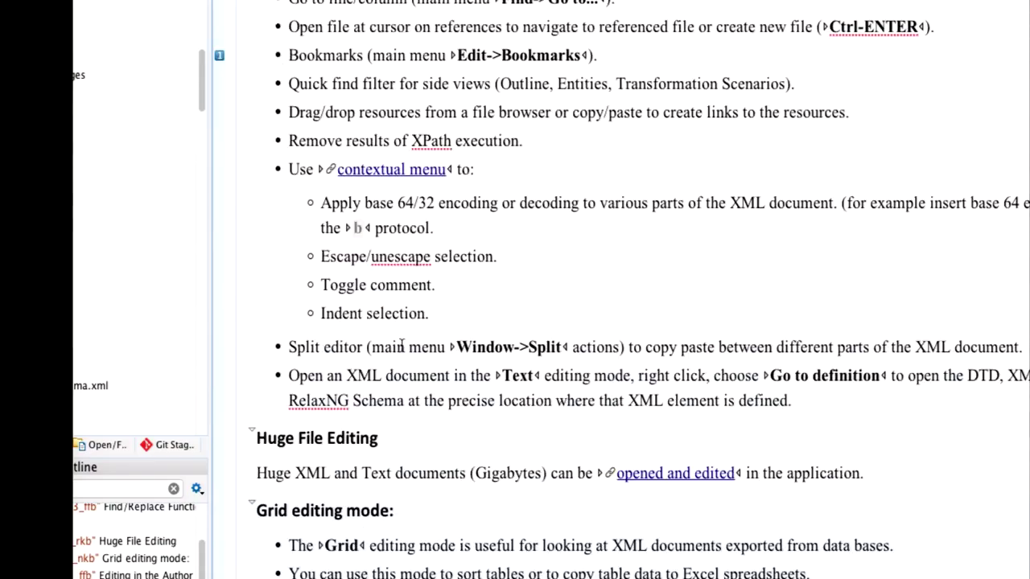
Step: Find the Code templates list item and highlight its description through the end of the sentence
scroll(427, 289, down, 10)
scroll(427, 292, down, 6)
scroll(426, 291, up, 10)
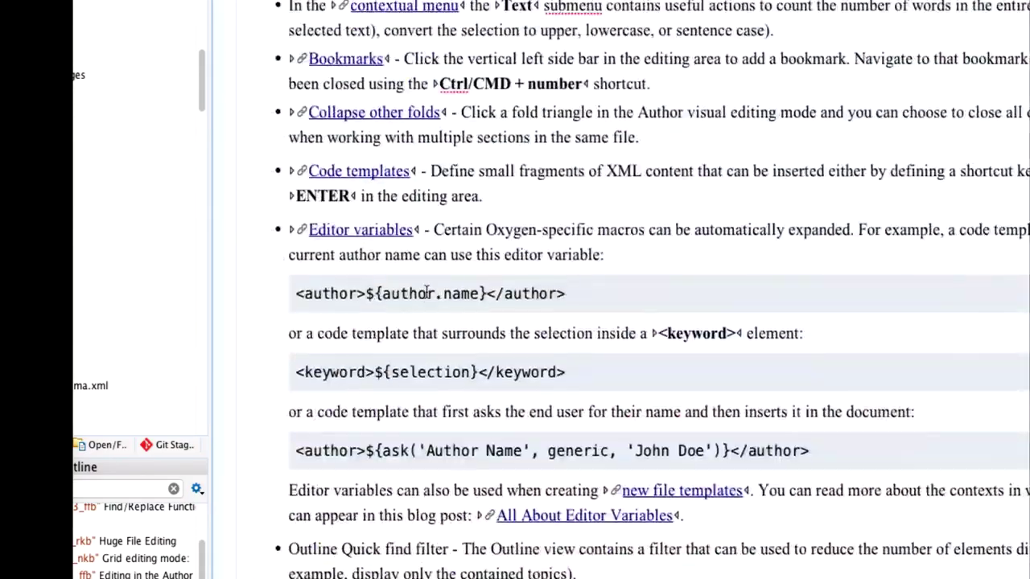
scroll(427, 293, up, 2)
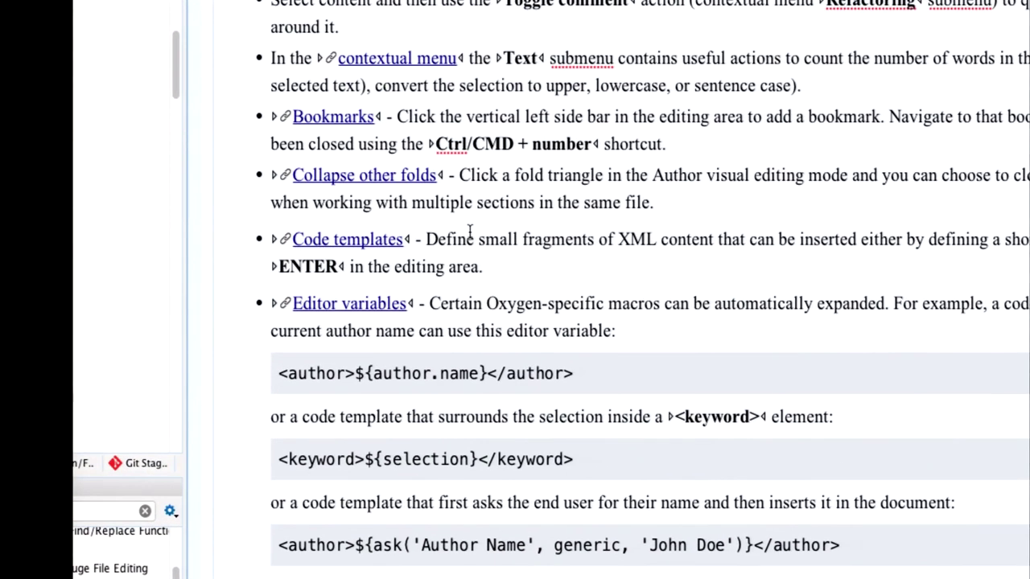
click(433, 243)
drag(427, 239, 483, 266)
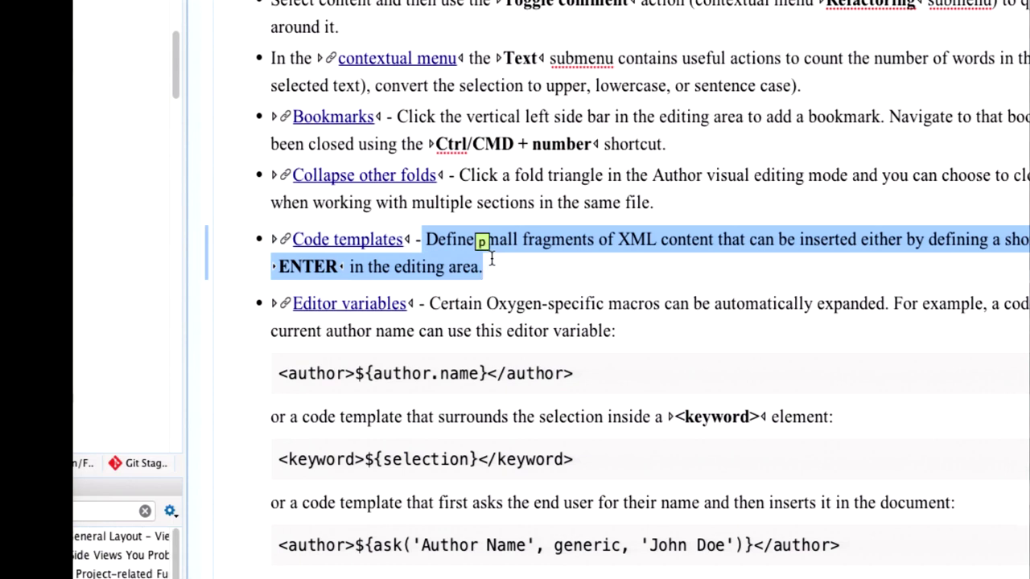
Step: Highlight parts of the three code samples under the Editor variables item: the author.name variable, the selection variable and the last sample's author tag
scroll(568, 285, down, 4)
scroll(568, 285, down, 3)
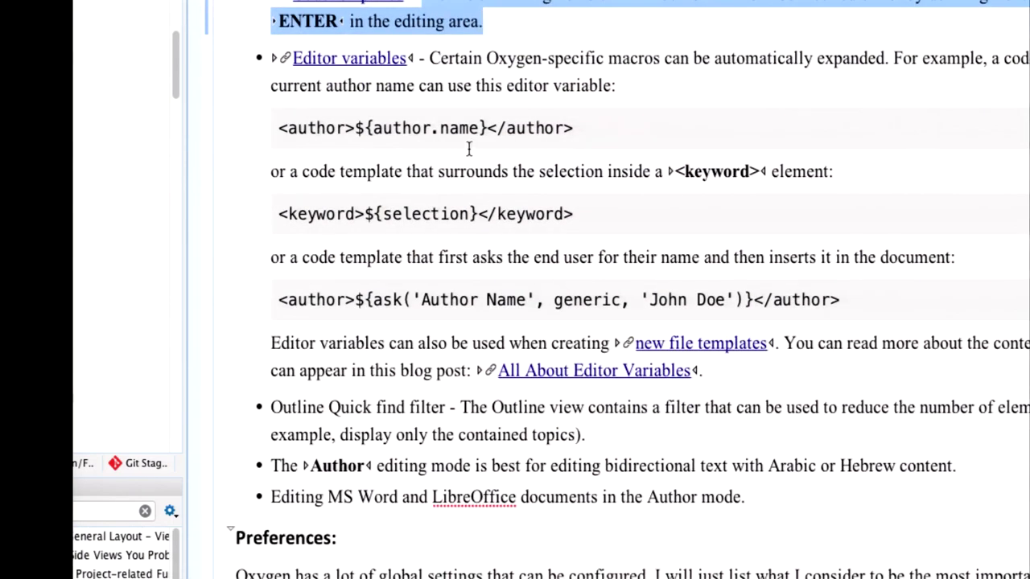
drag(359, 128, 481, 128)
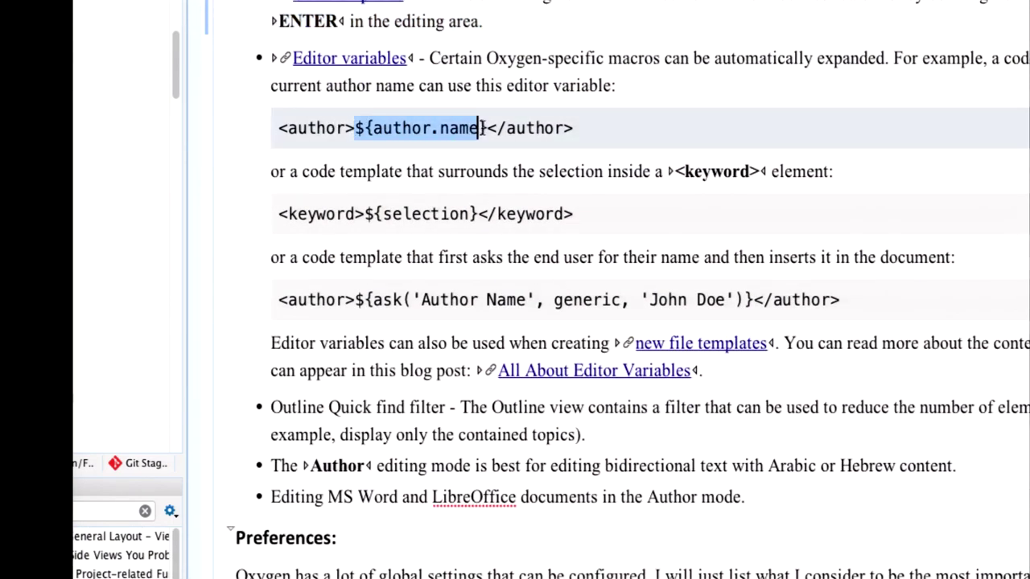
drag(383, 213, 432, 213)
click(356, 300)
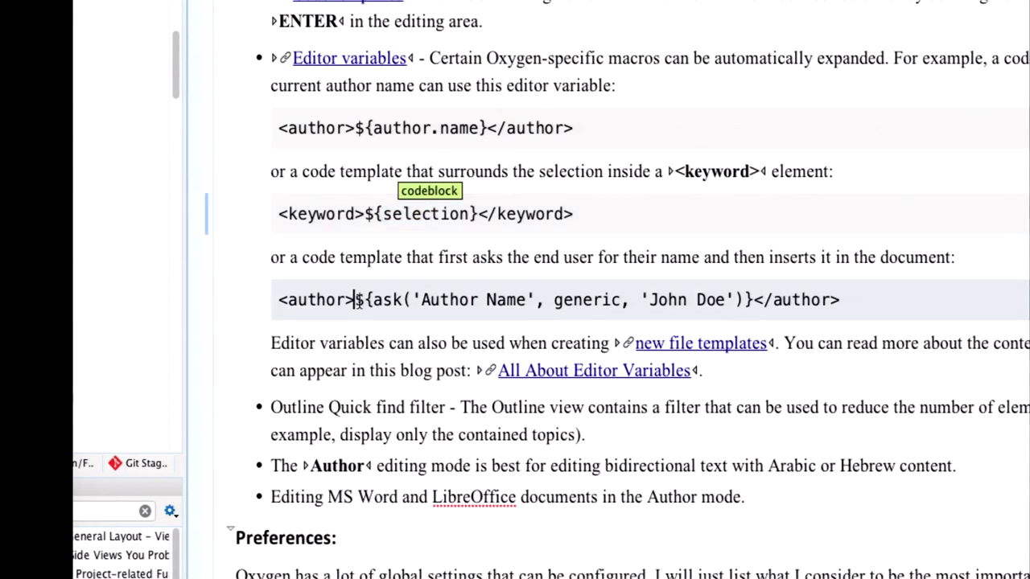
key(shift+Home)
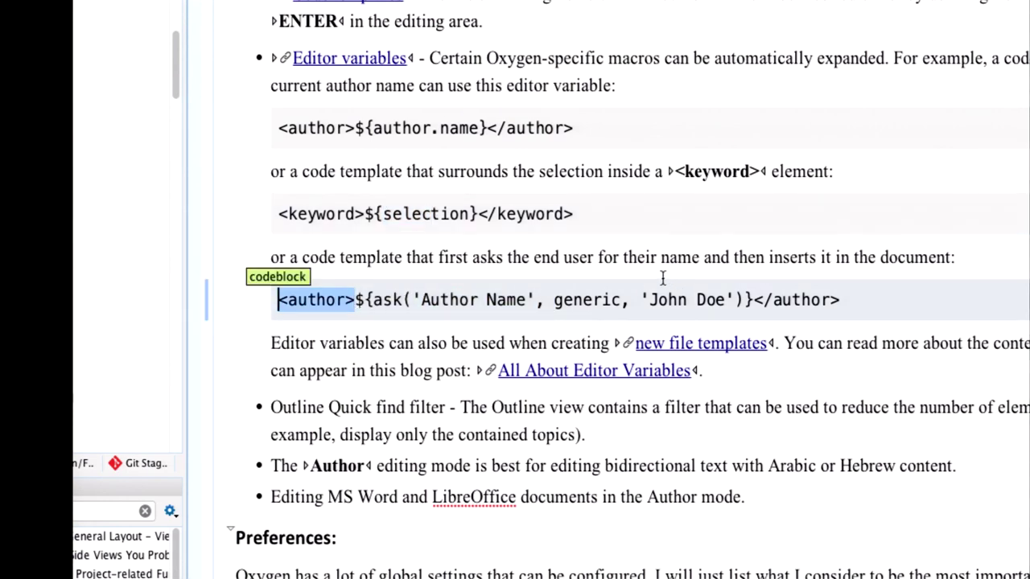
Step: Open cereal-ar.dita from the project's unicode/bidi folder
scroll(672, 280, down, 5)
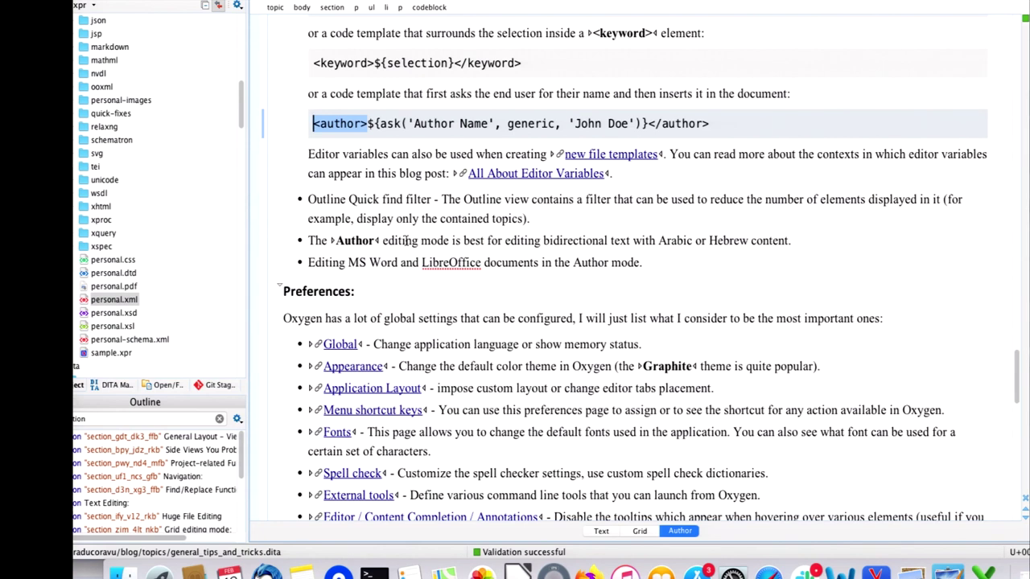
double_click(133, 181)
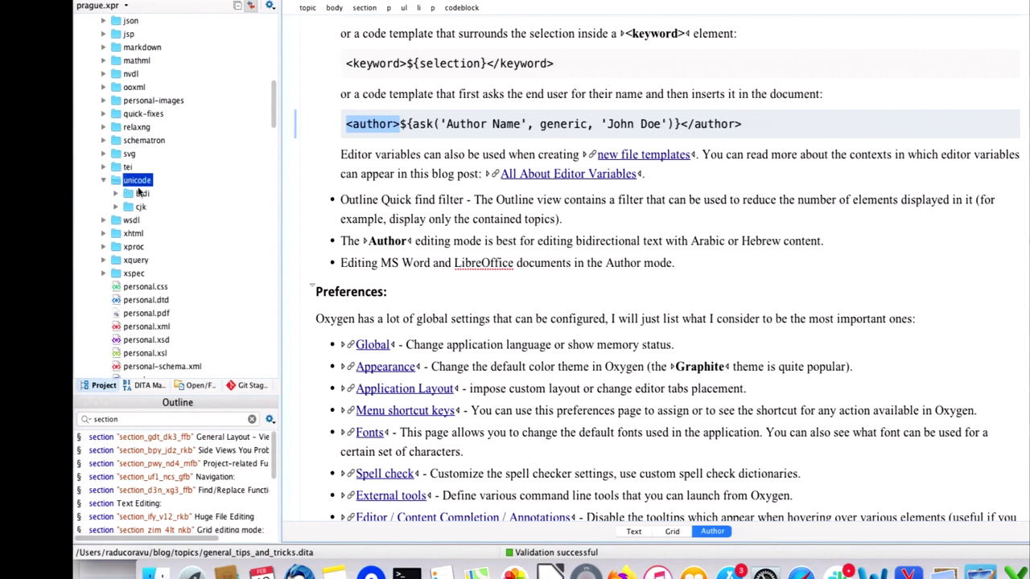
double_click(142, 193)
click(172, 221)
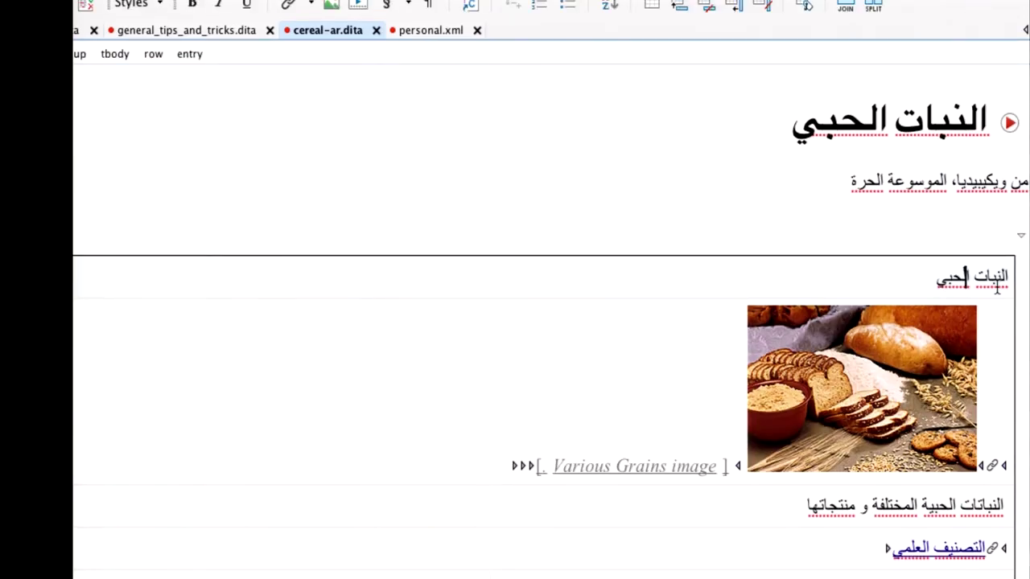
Step: Make the middle letters of the first Arabic word in the table's first row bold
drag(987, 276, 1002, 276)
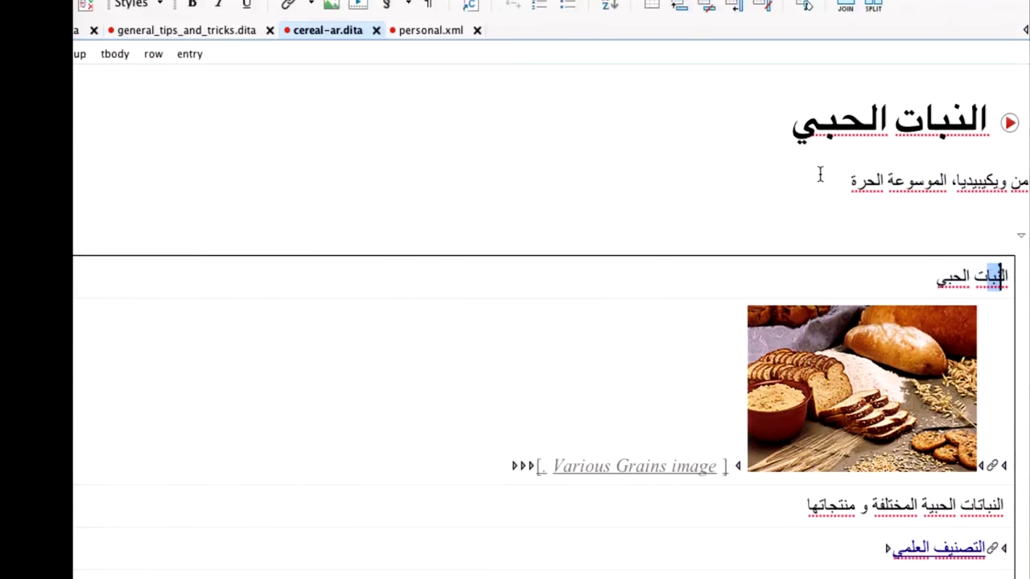
click(193, 46)
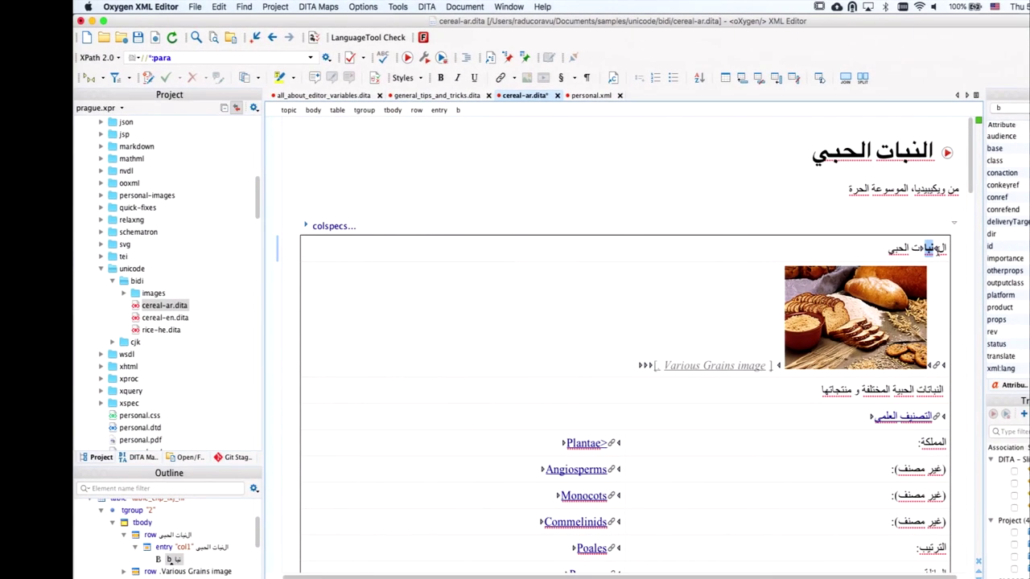
scroll(938, 251, down, 3)
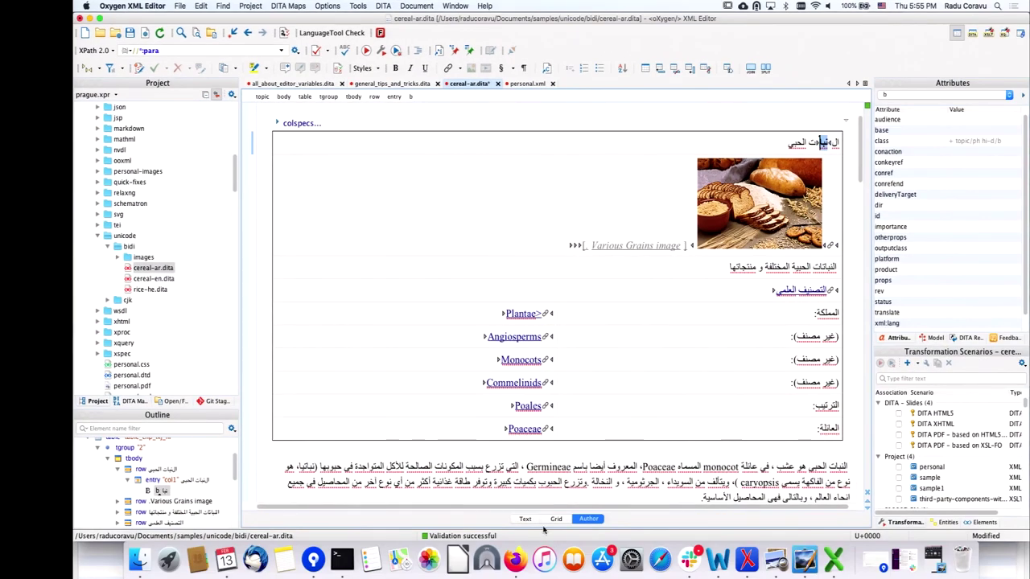
Step: In Text mode, try selecting the Arabic text and markup around the b element in the first table entry to examine bidirectional selection
click(525, 519)
click(722, 342)
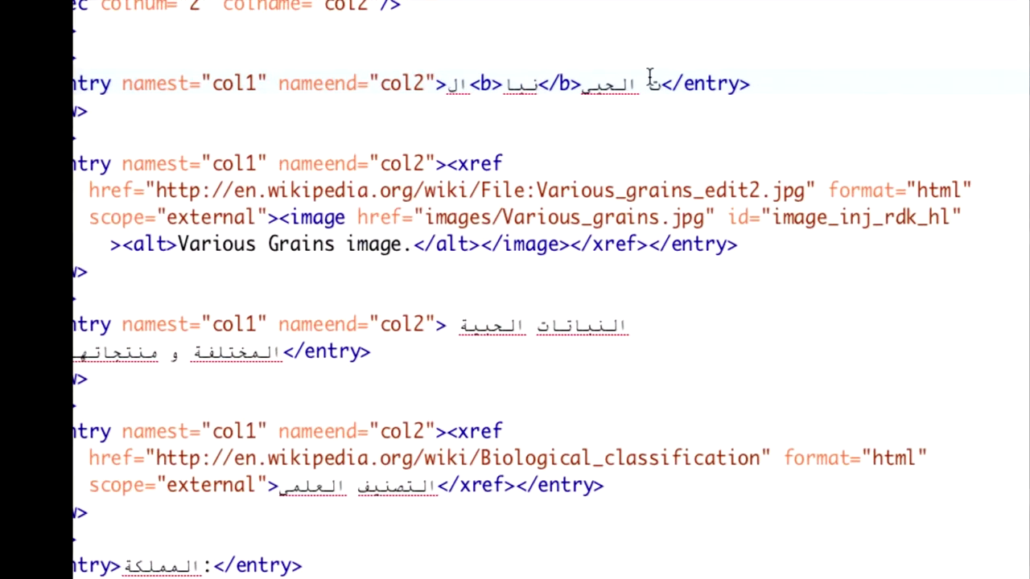
drag(626, 125, 615, 125)
drag(627, 83, 523, 83)
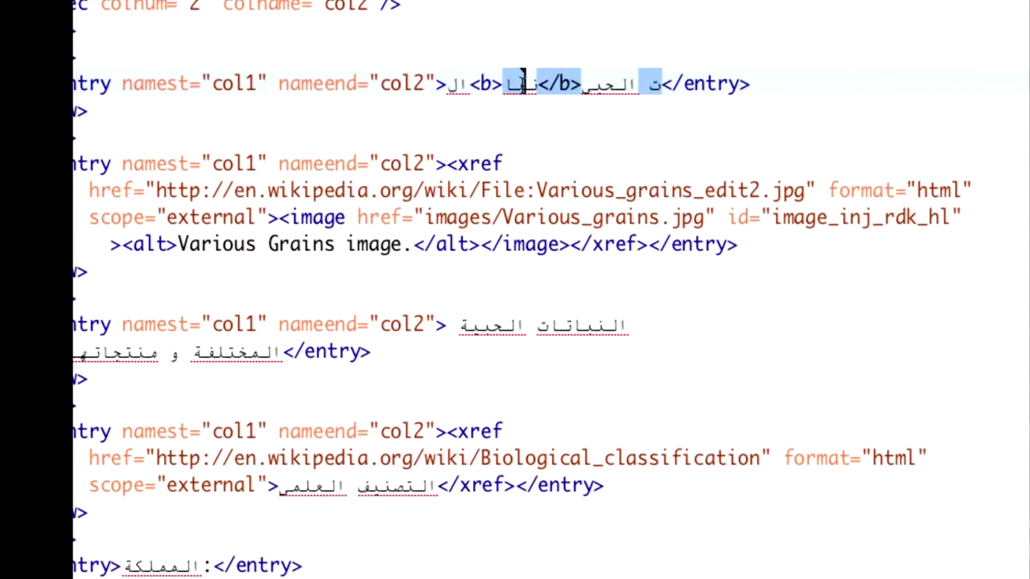
click(480, 83)
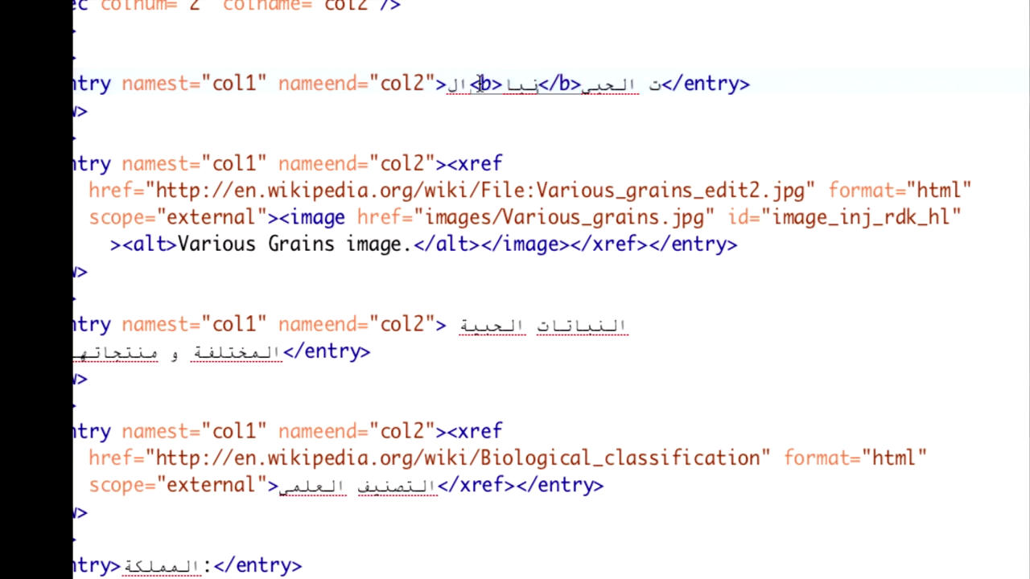
double_click(486, 83)
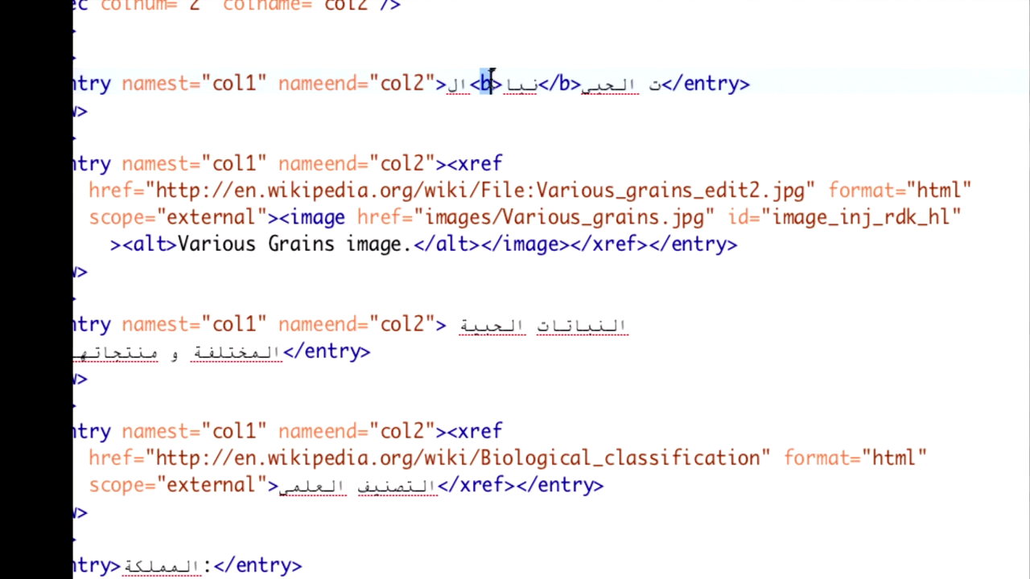
click(480, 83)
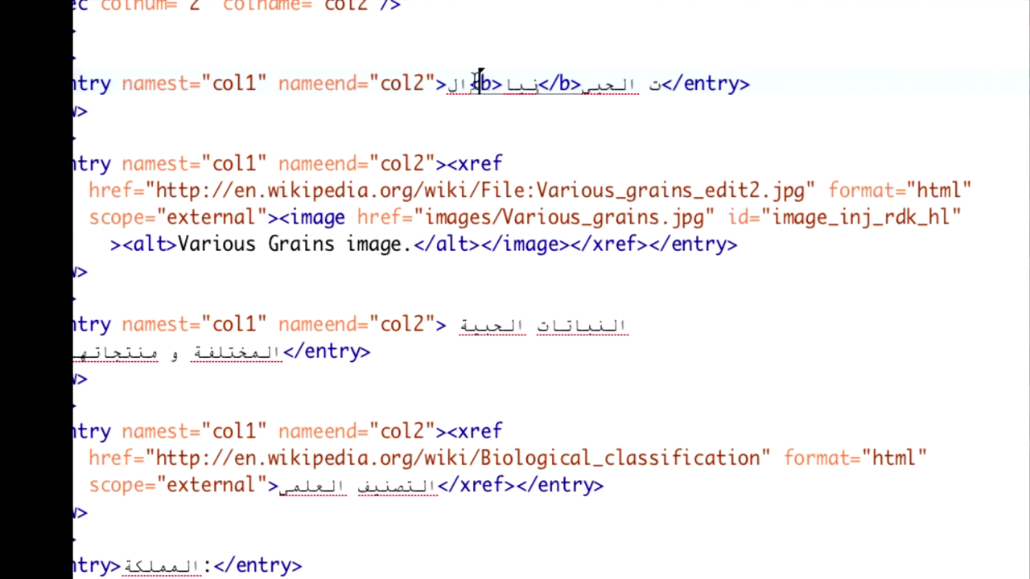
drag(480, 83, 455, 82)
drag(480, 83, 491, 83)
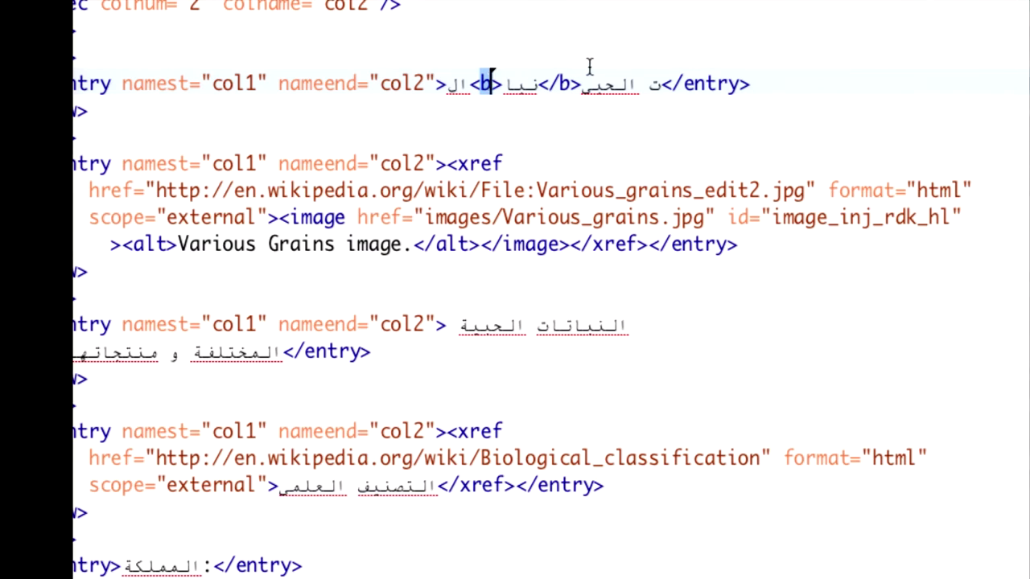
drag(612, 81, 635, 83)
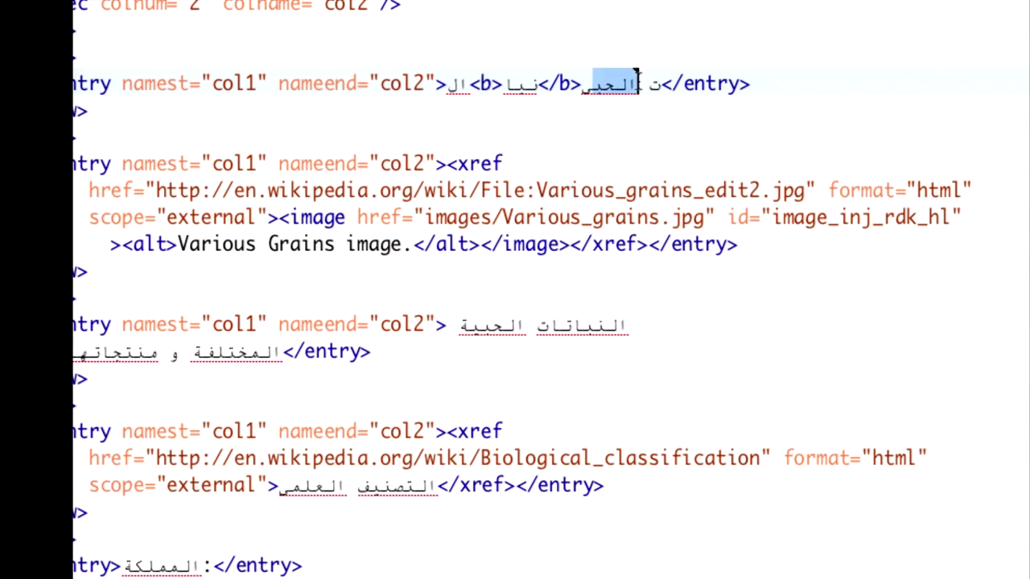
click(502, 83)
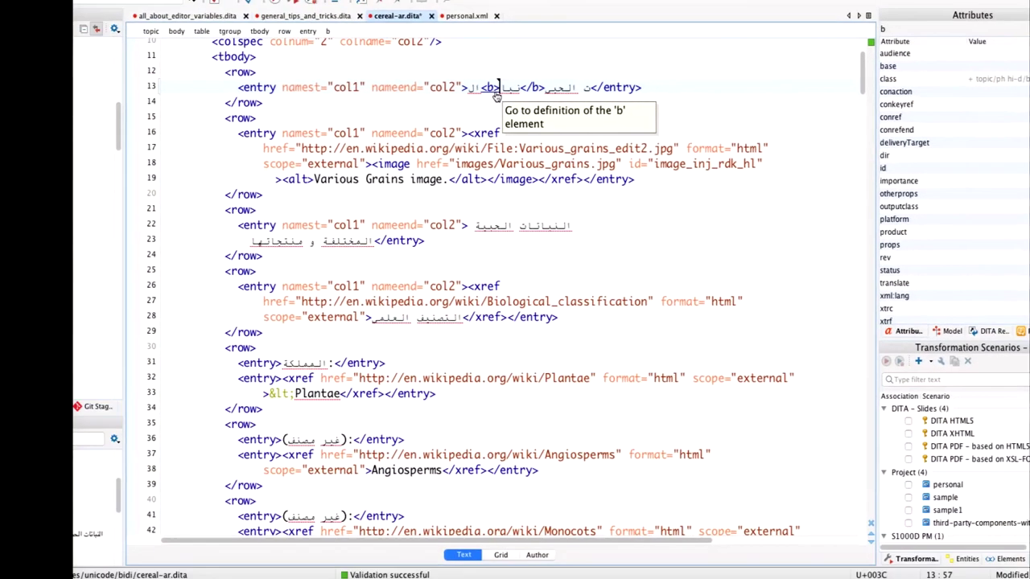
Step: Return cereal-ar.dita to Author mode and go back to general_tips_and_tricks.dita
click(537, 555)
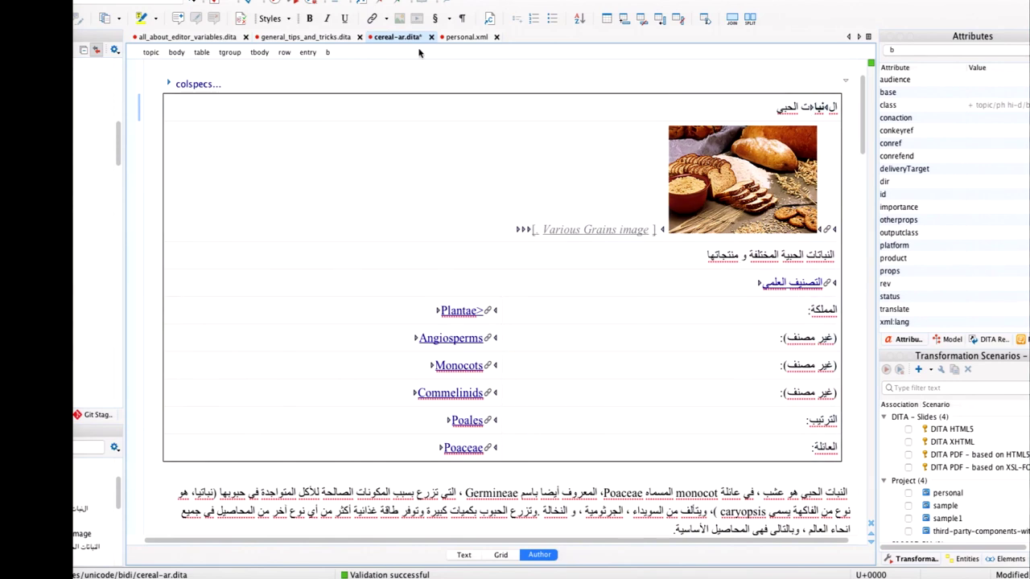
click(309, 40)
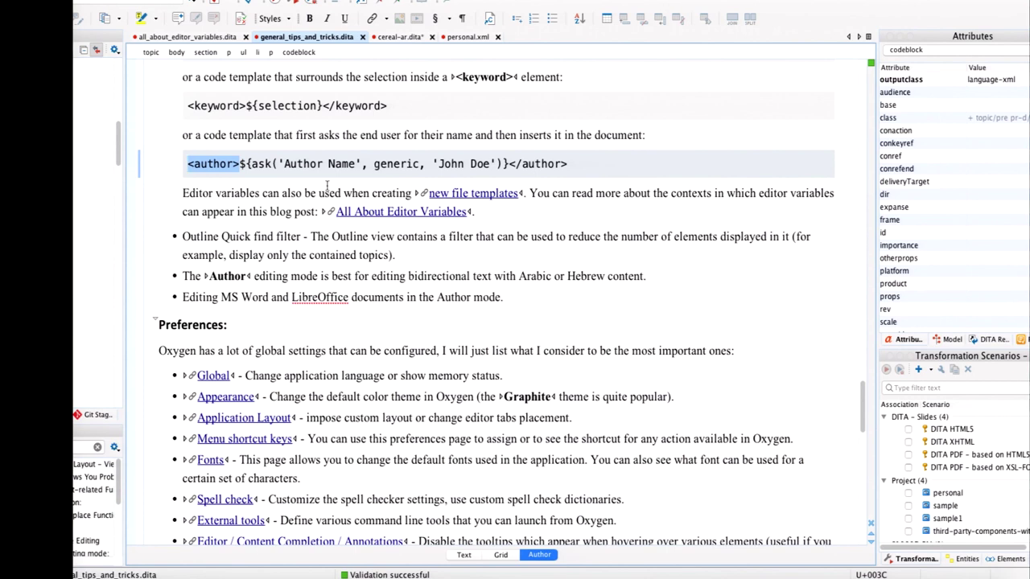
Step: Collapse the docbook and dita folders in the project, and expand the ooxml folder inside the samples folder
click(118, 239)
scroll(118, 239, up, 10)
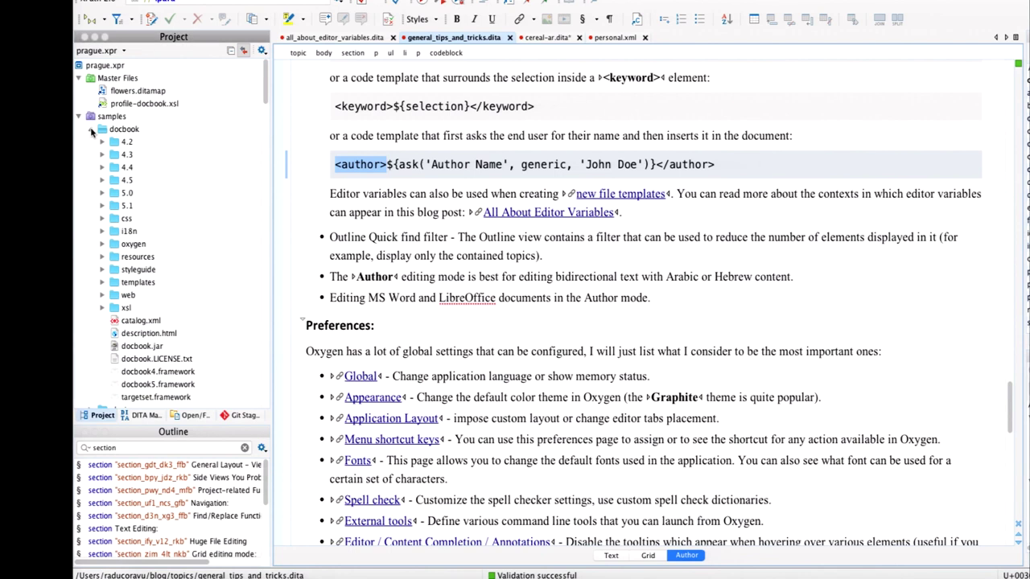
click(91, 129)
click(91, 155)
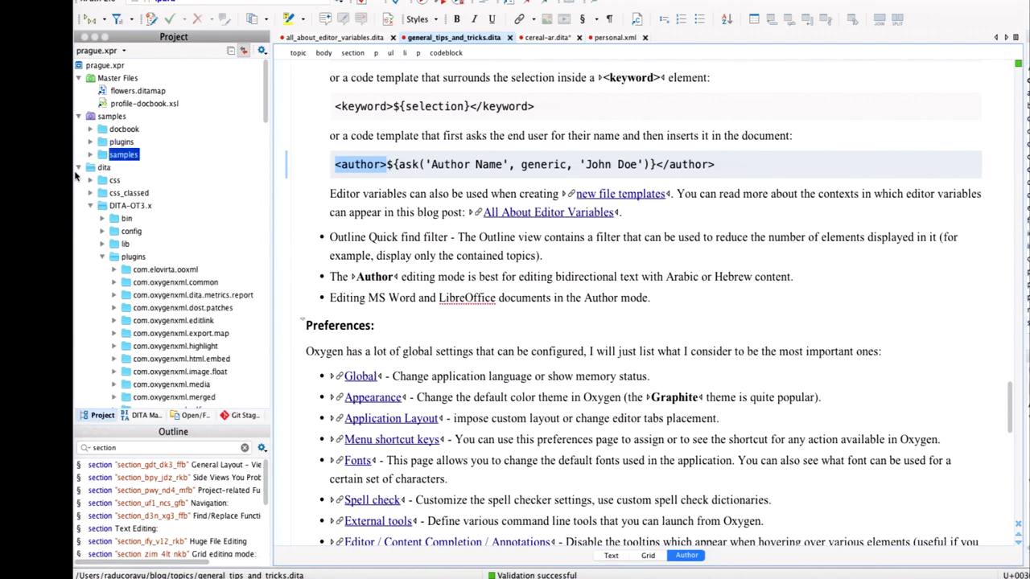
click(78, 167)
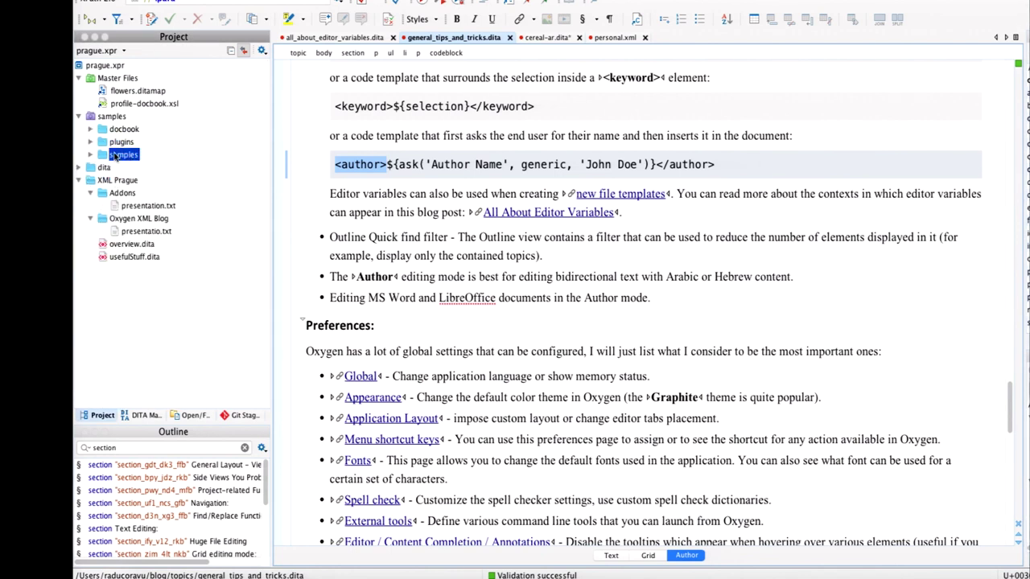
double_click(114, 157)
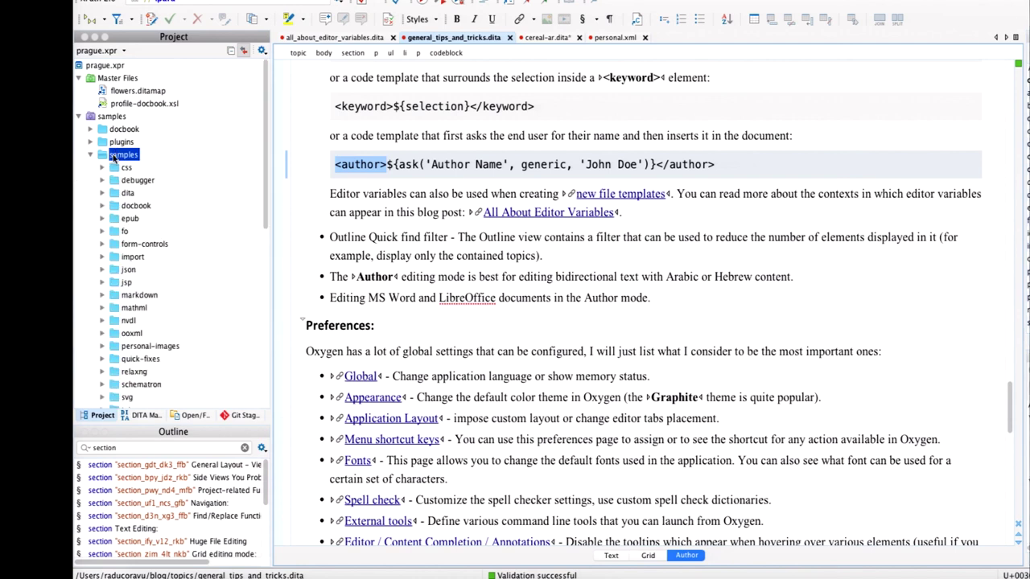
scroll(114, 157, down, 3)
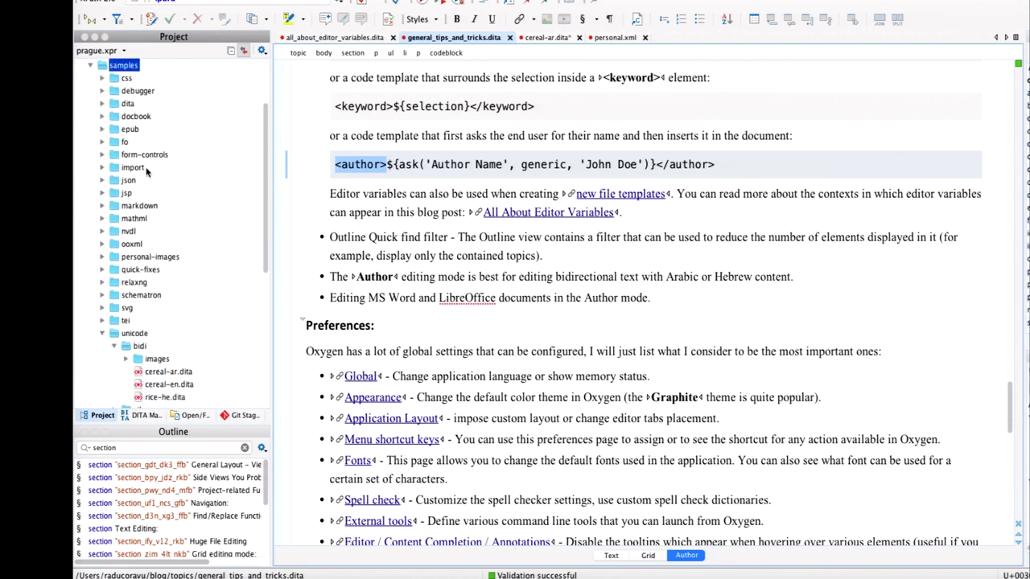
double_click(139, 244)
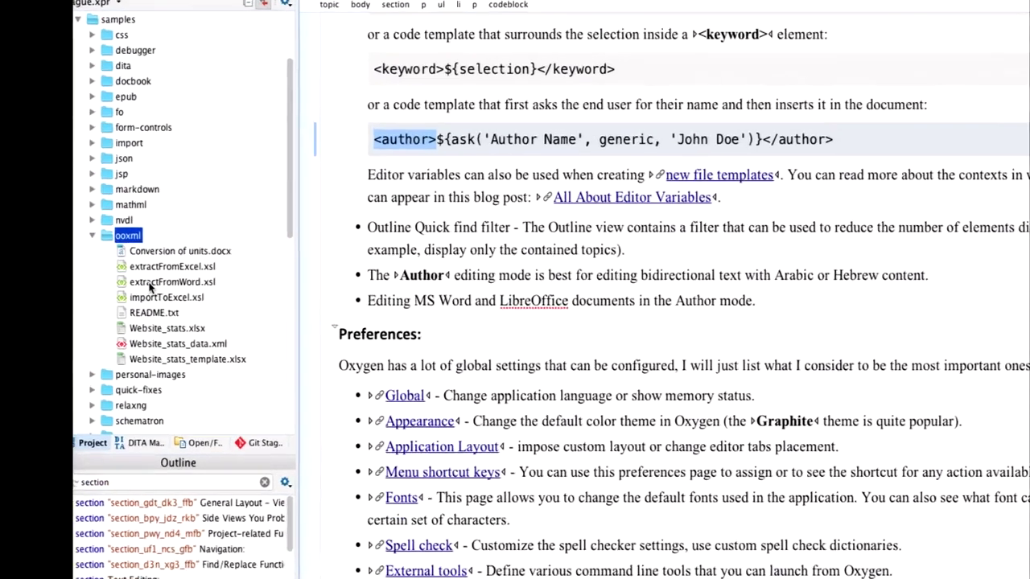
Step: Open Conversion of units.docx from the ooxml folder as an archive and open document.xml from its word folder, accepting the long-lines warning
click(203, 251)
double_click(203, 251)
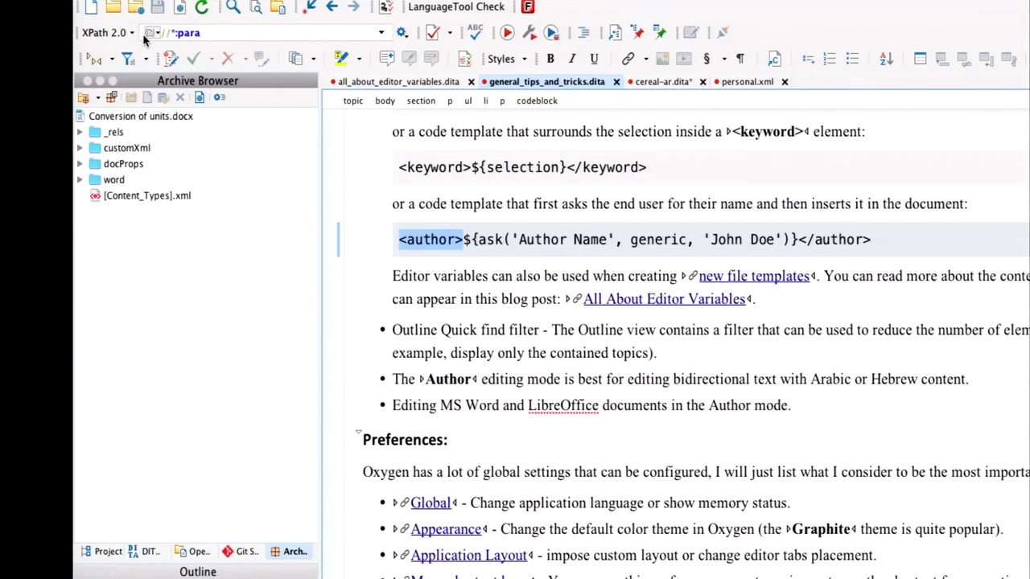
double_click(113, 182)
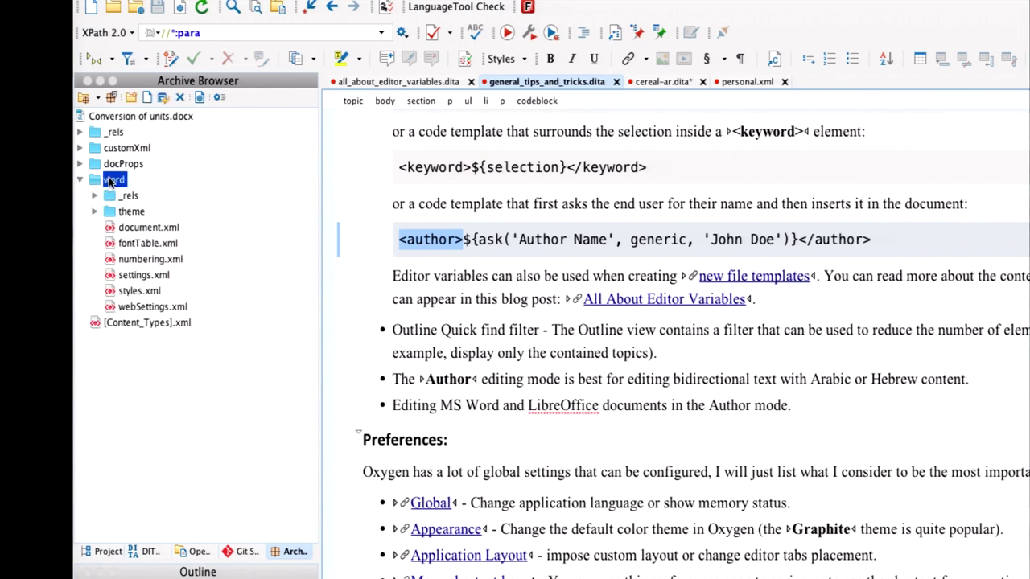
double_click(153, 228)
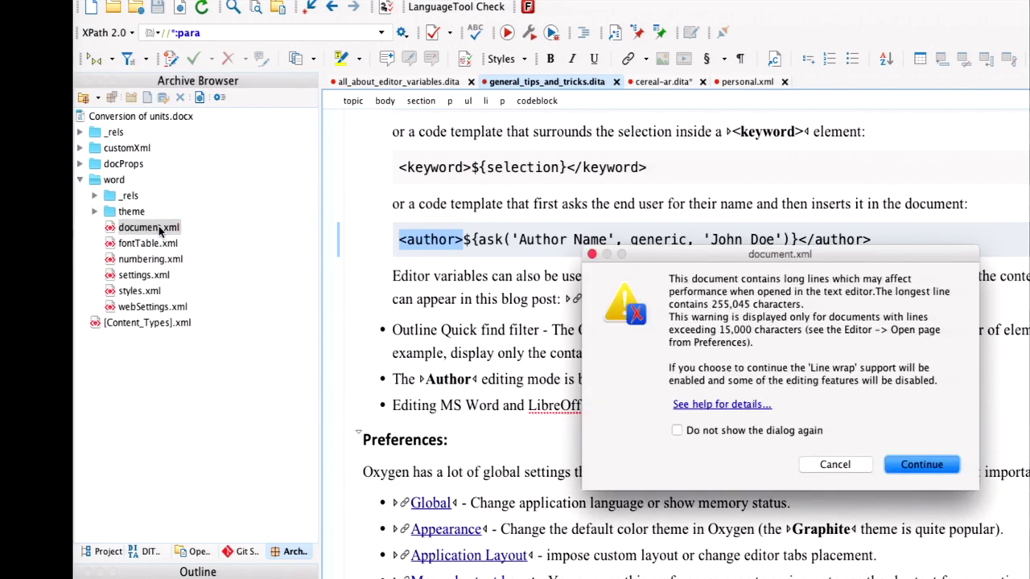
click(922, 464)
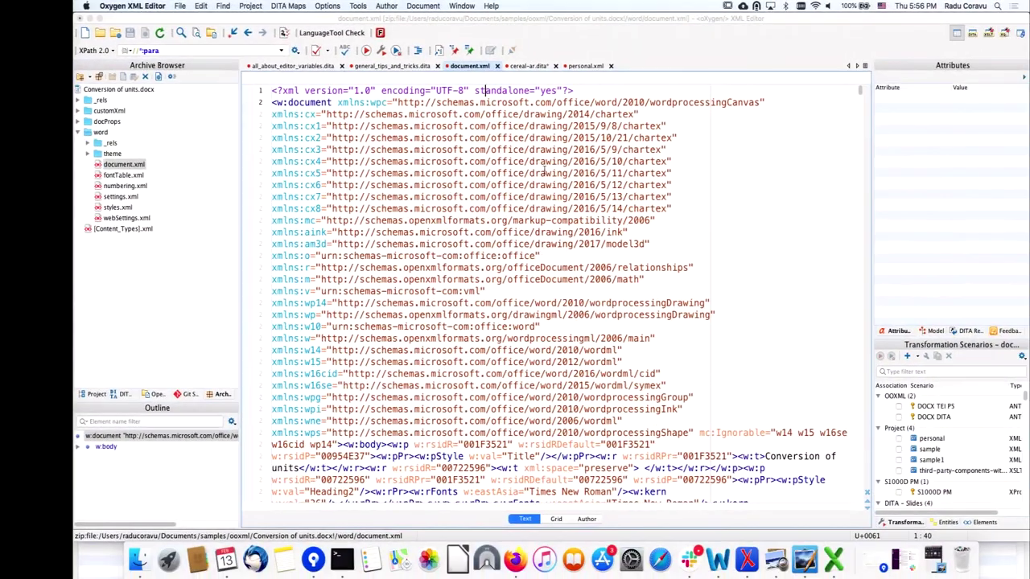
Step: Examine the raw markup of document.xml, switch it to Author mode and look through the unit conversion tables
scroll(545, 171, down, 20)
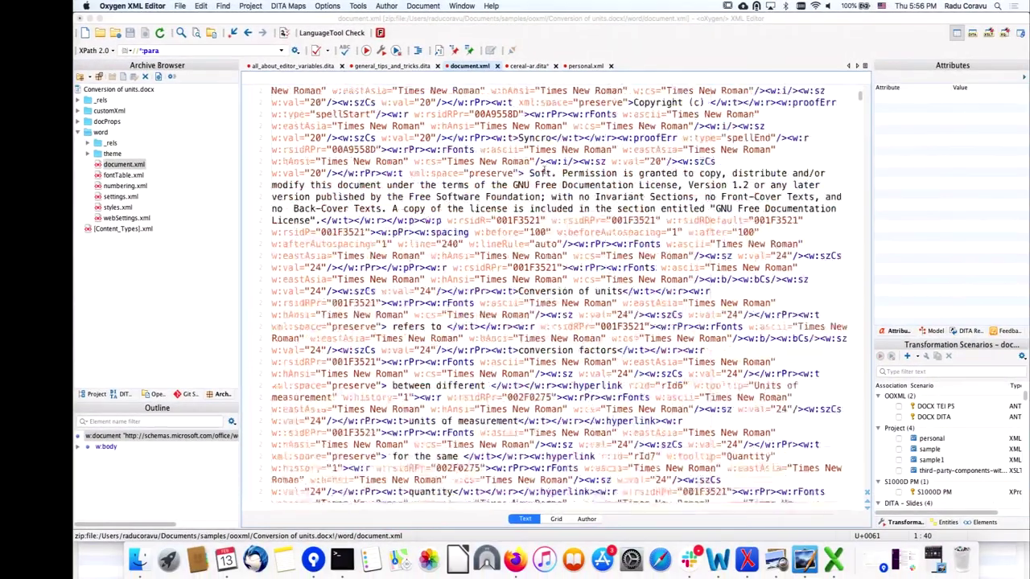
scroll(545, 170, down, 9)
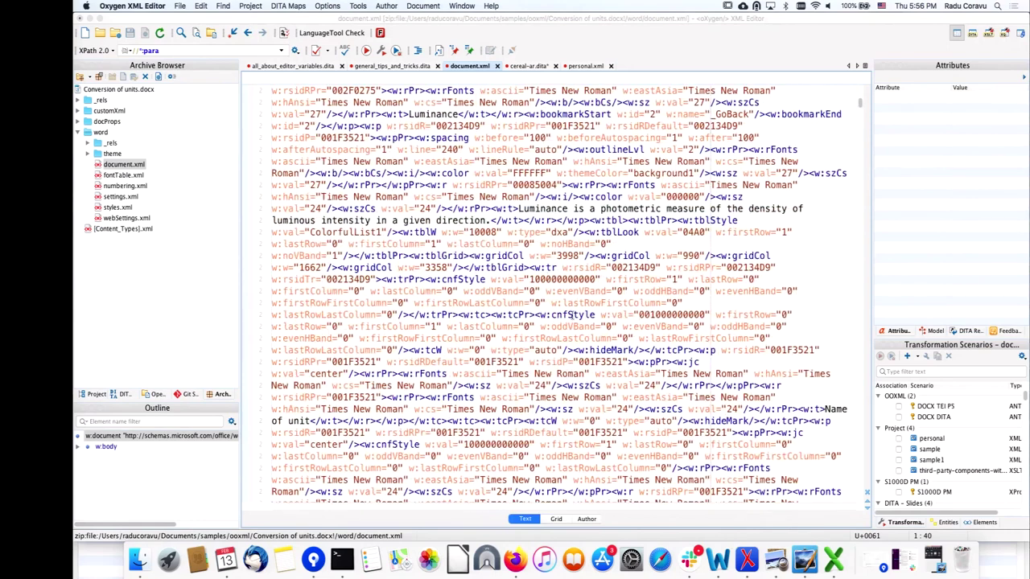
click(589, 519)
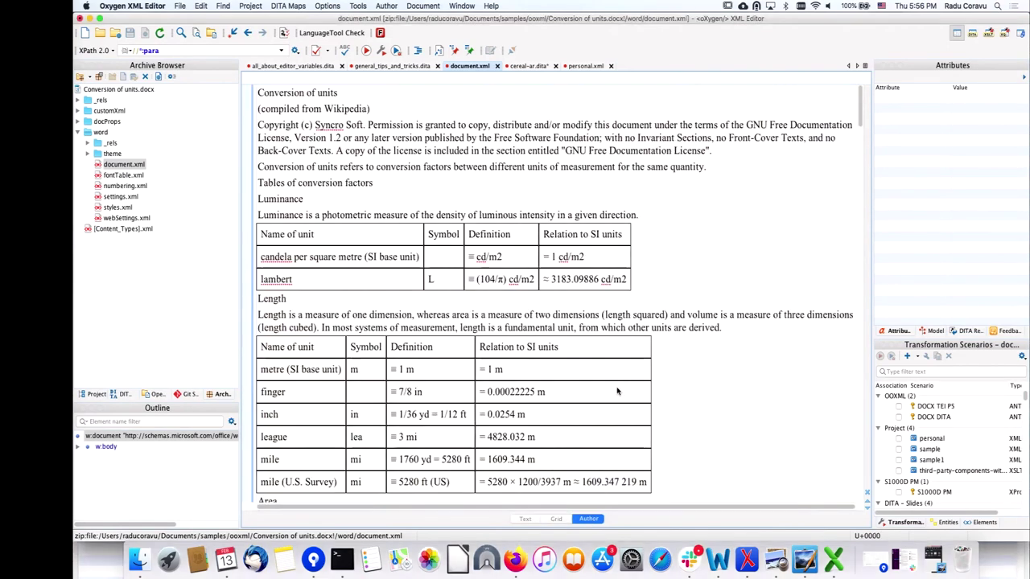
scroll(602, 328, down, 10)
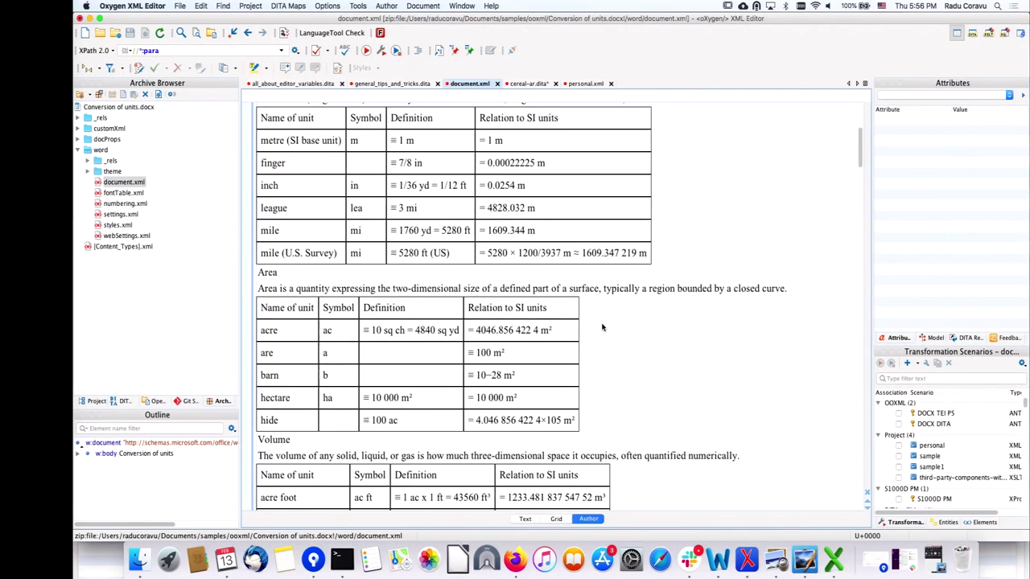
scroll(602, 328, down, 2)
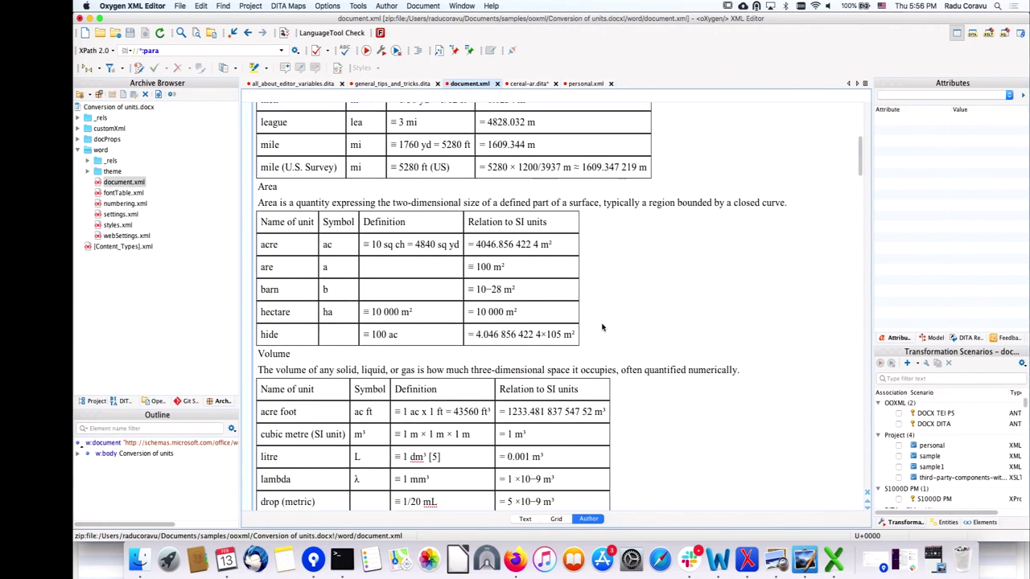
scroll(602, 328, down, 8)
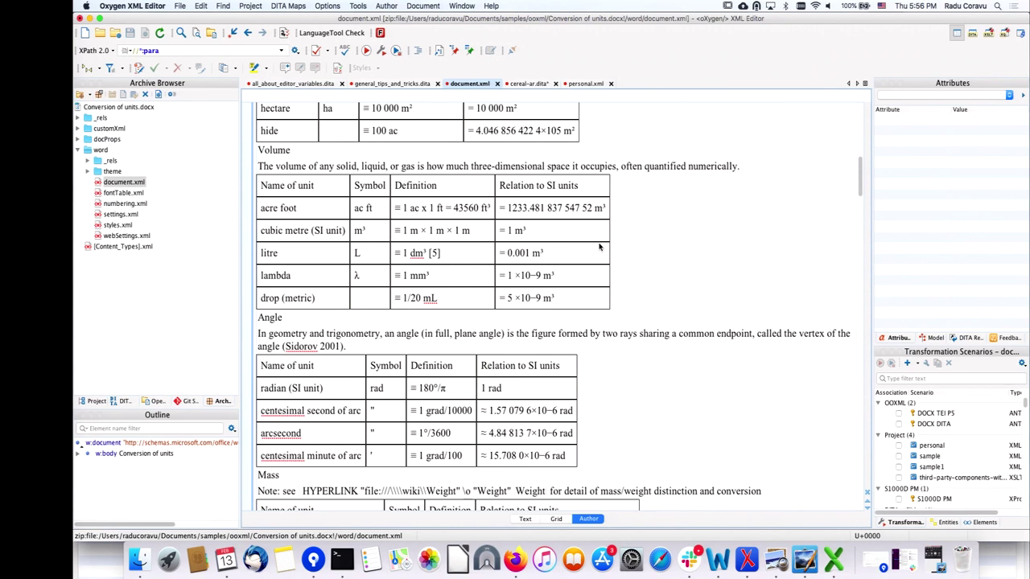
scroll(599, 248, down, 5)
scroll(600, 247, up, 7)
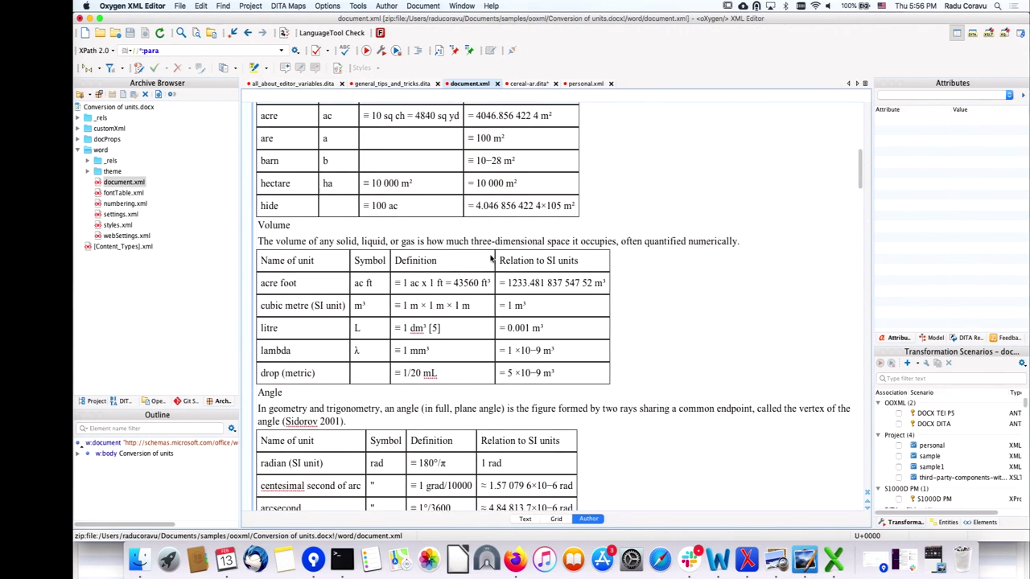
Step: Show the project files again and close document.xml, personal.xml and cereal-ar.dita
click(92, 405)
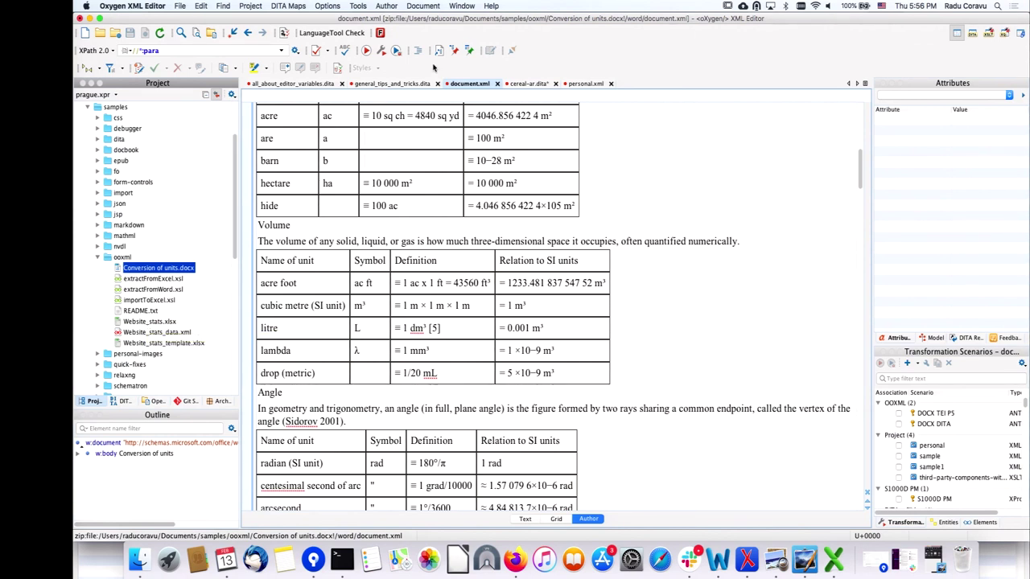
click(497, 84)
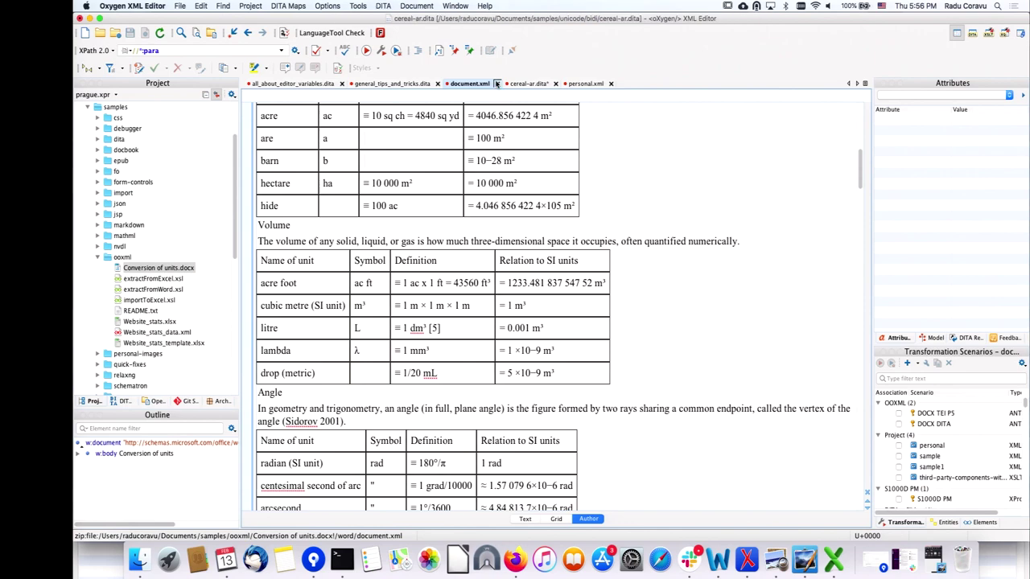
click(552, 84)
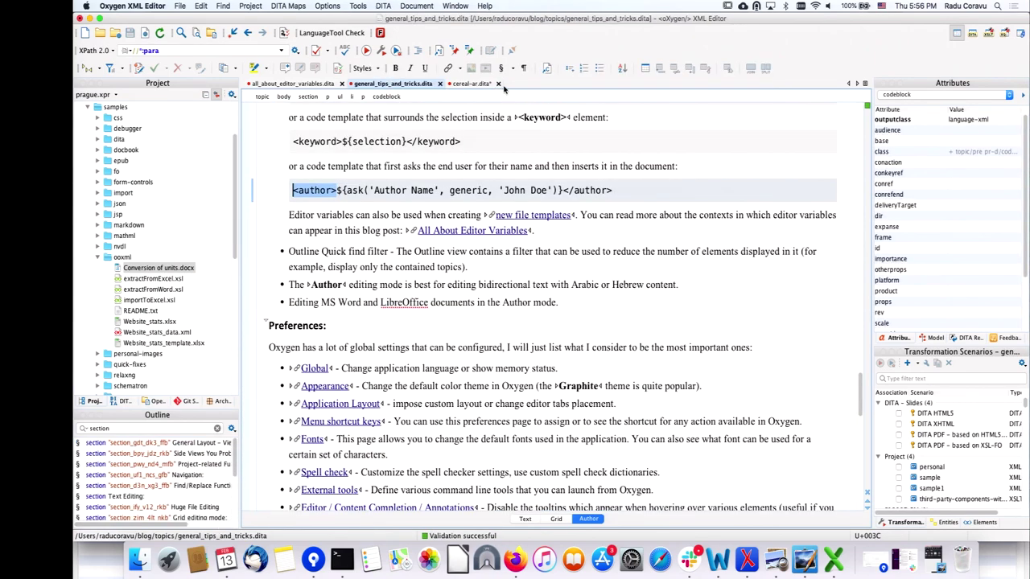
click(498, 84)
click(625, 305)
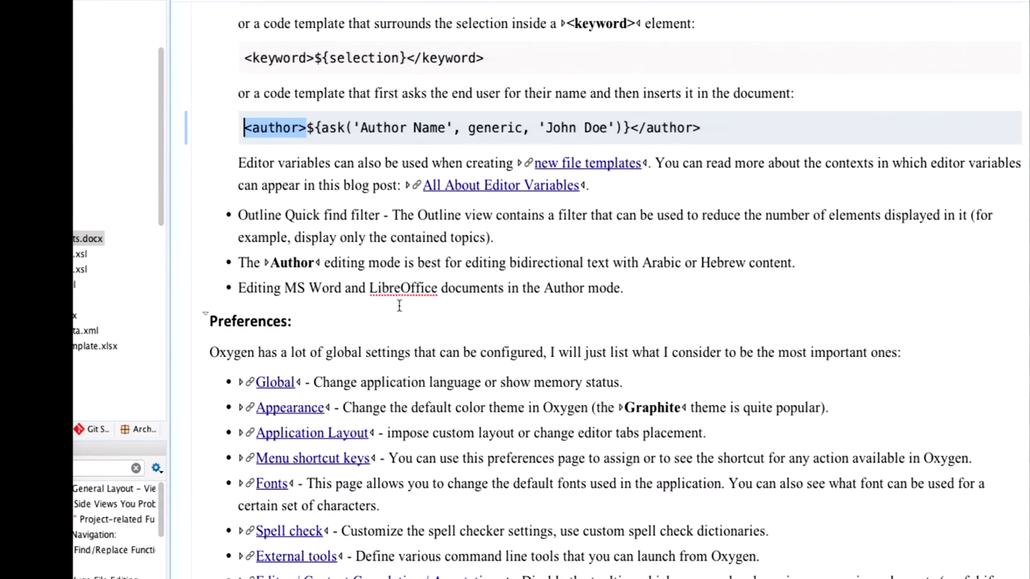
Step: Preview the Graphite theme in the Appearance preferences and close the preferences without applying it
click(406, 288)
scroll(389, 327, down, 4)
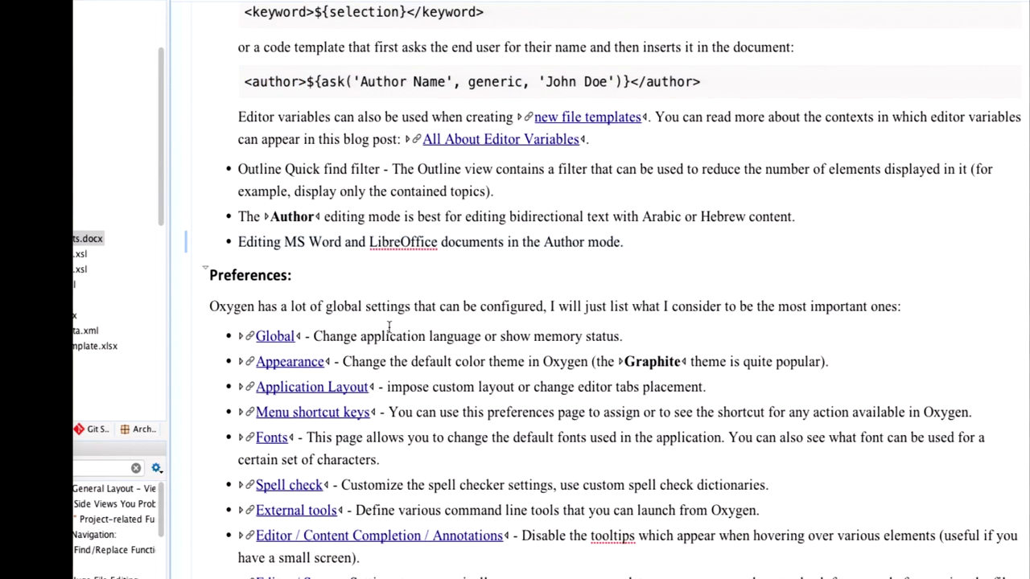
scroll(389, 327, down, 1)
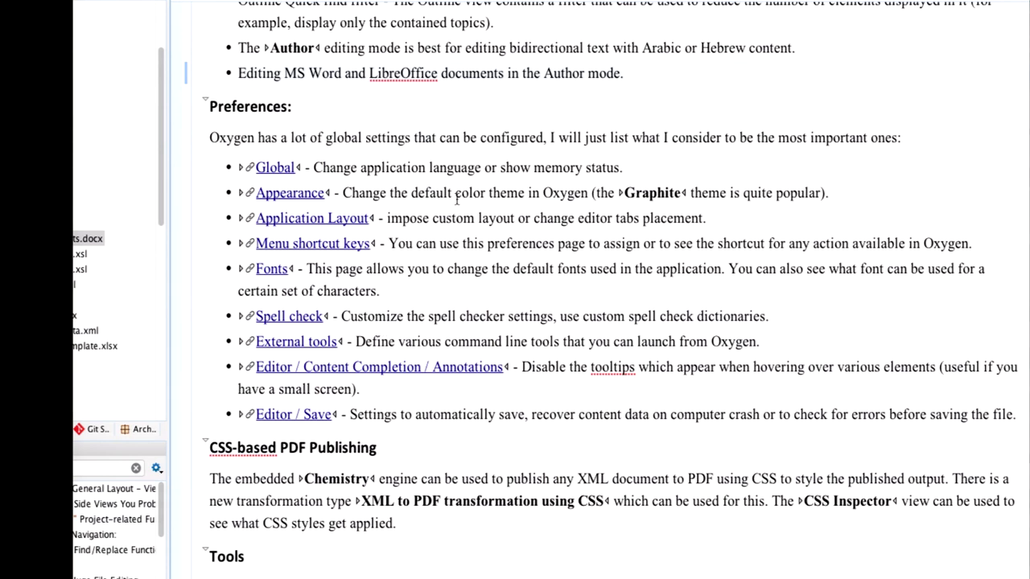
double_click(483, 190)
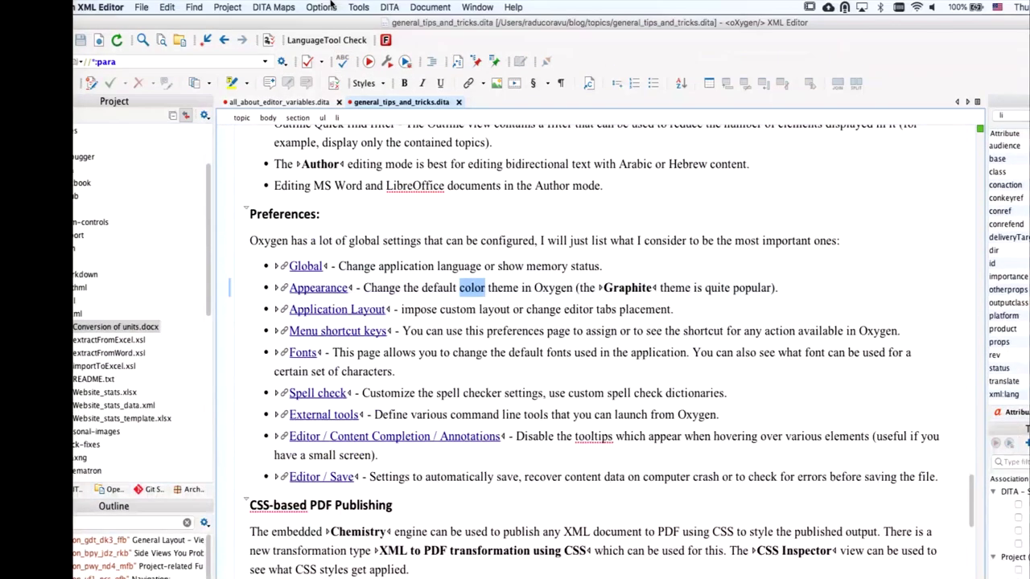
click(321, 6)
click(331, 21)
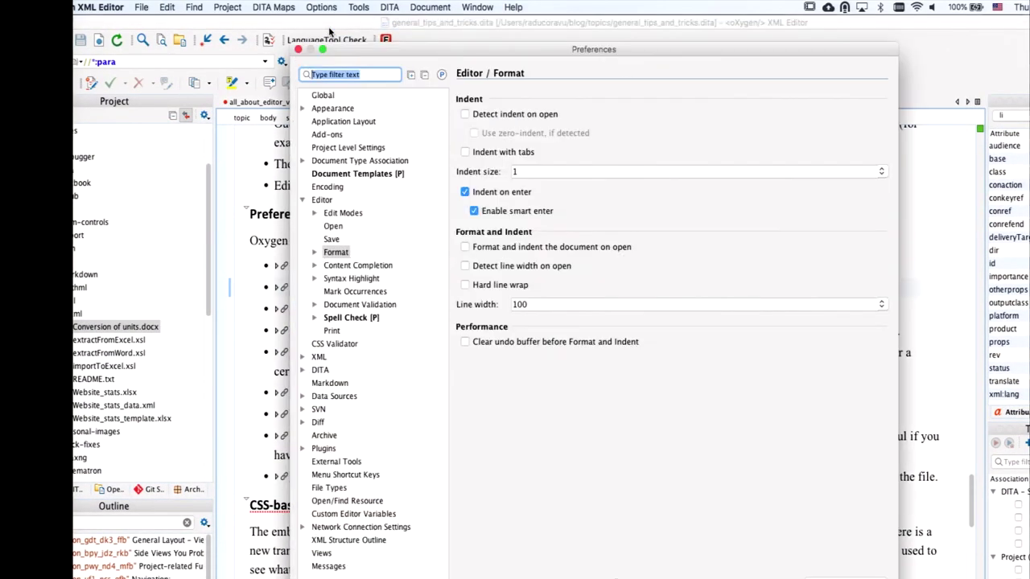
click(332, 109)
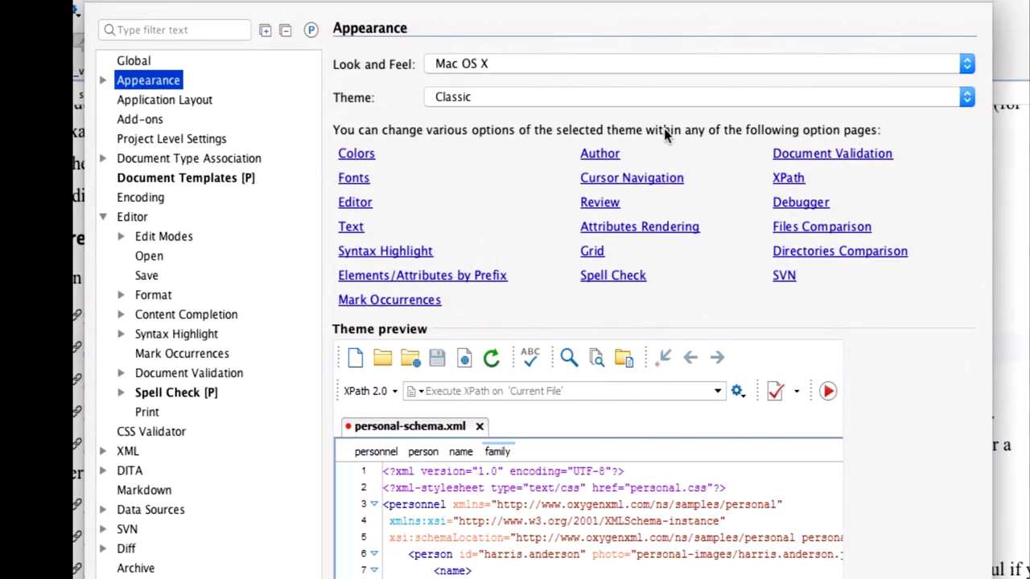
click(684, 119)
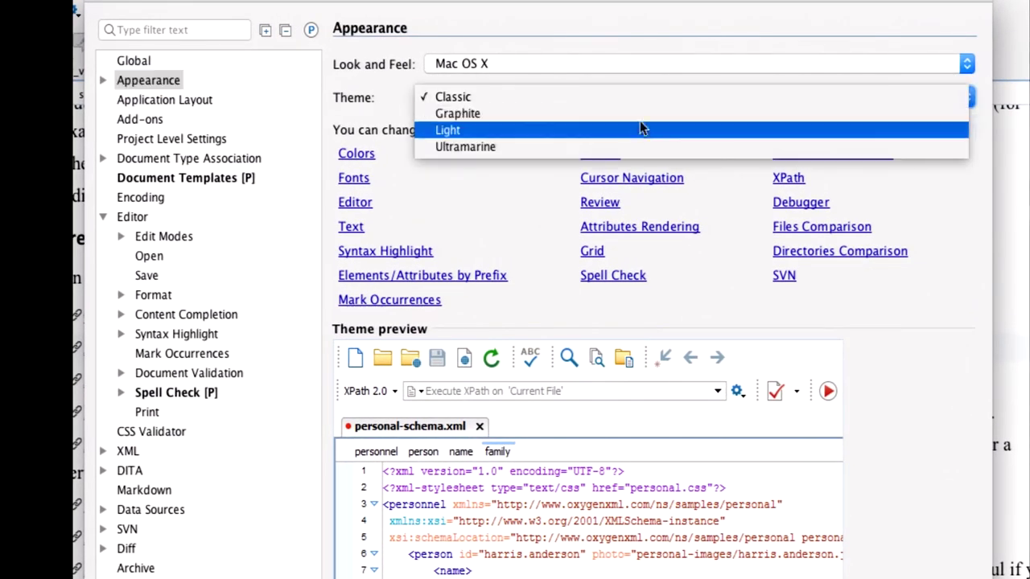
click(636, 117)
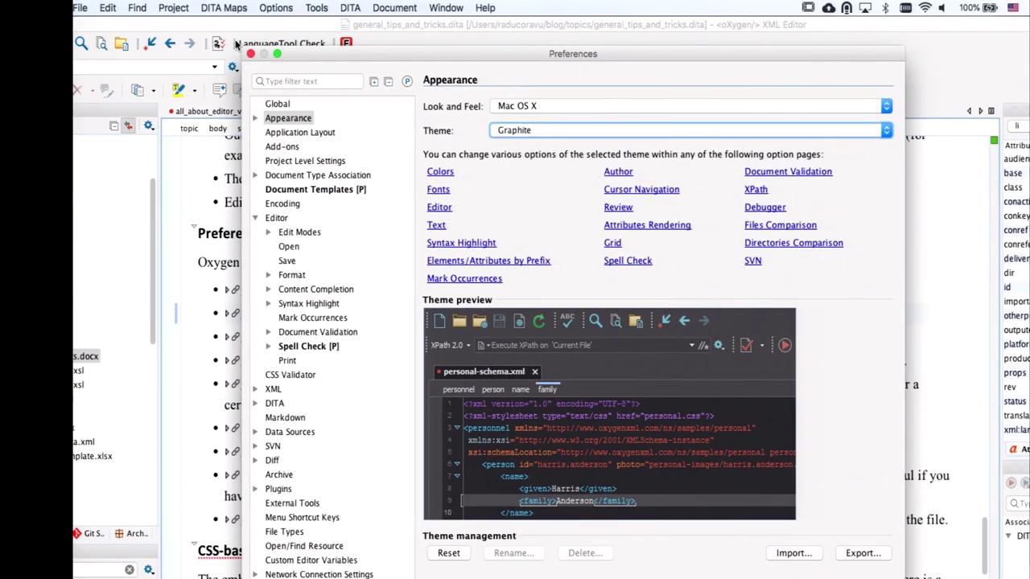
click(250, 53)
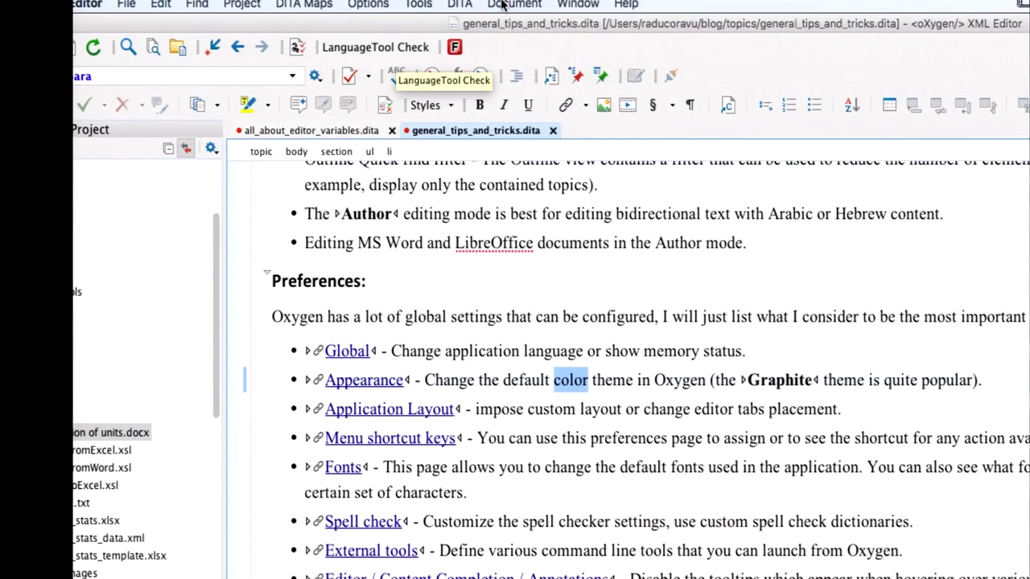
Step: Export the current application layout to a layout file named test in the topics folder
click(532, 7)
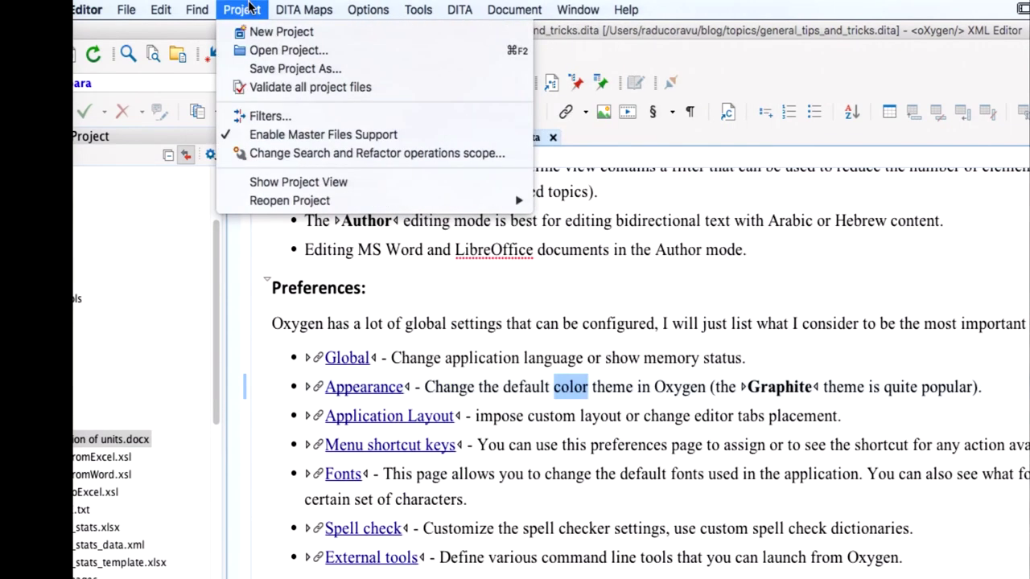
mouse_move(306, 10)
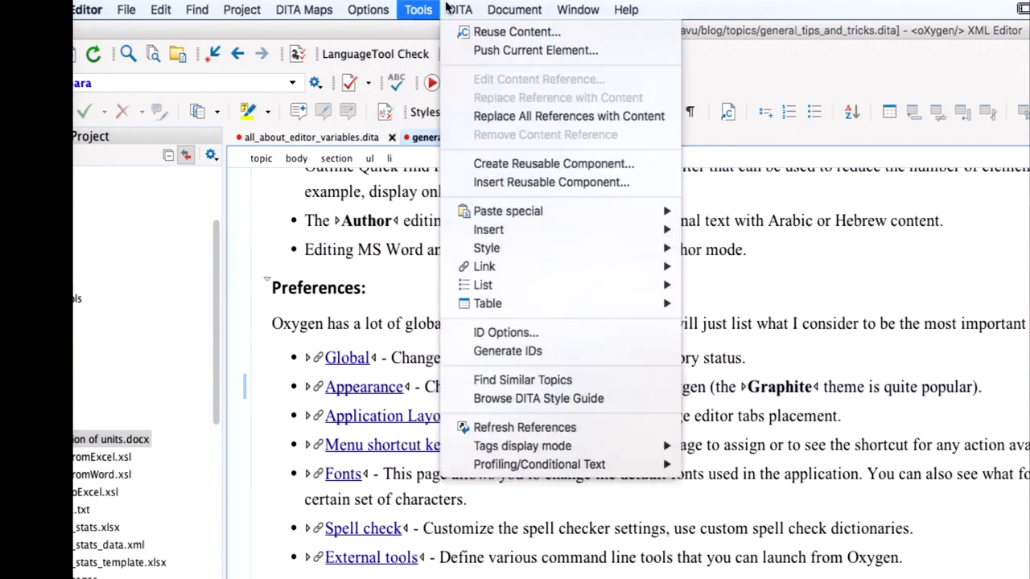
mouse_move(354, 10)
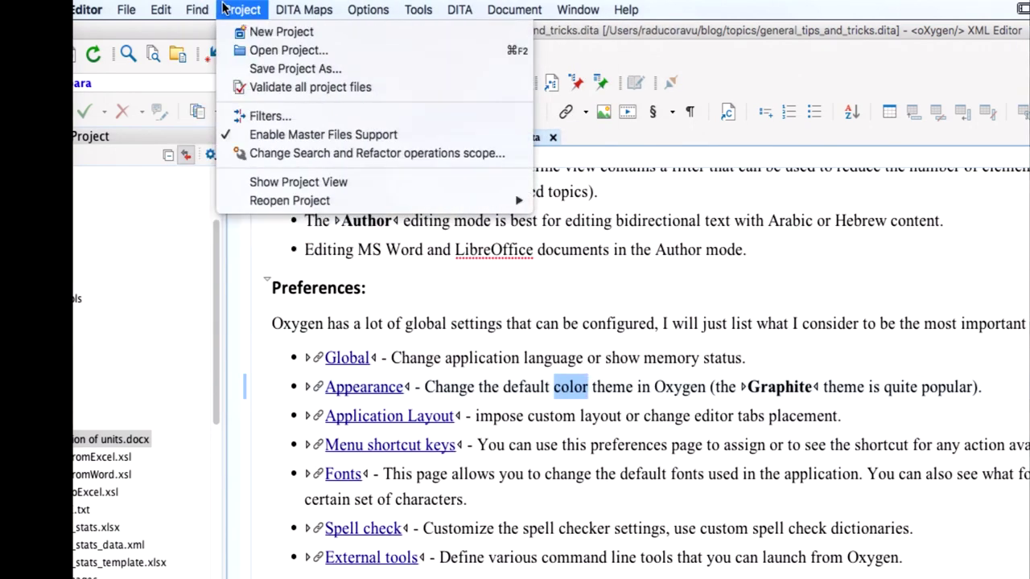
mouse_move(499, 8)
mouse_move(563, 15)
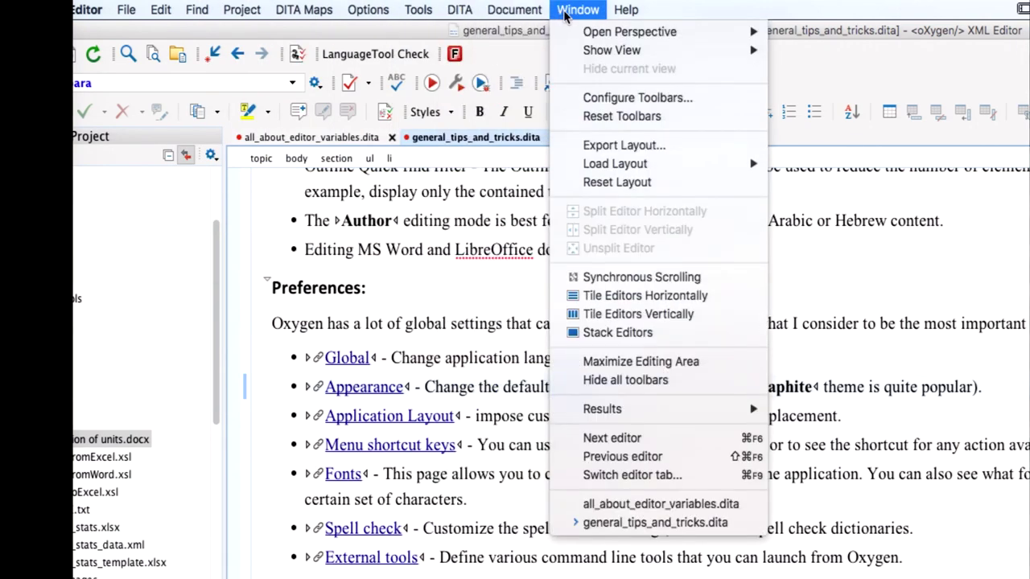
click(619, 146)
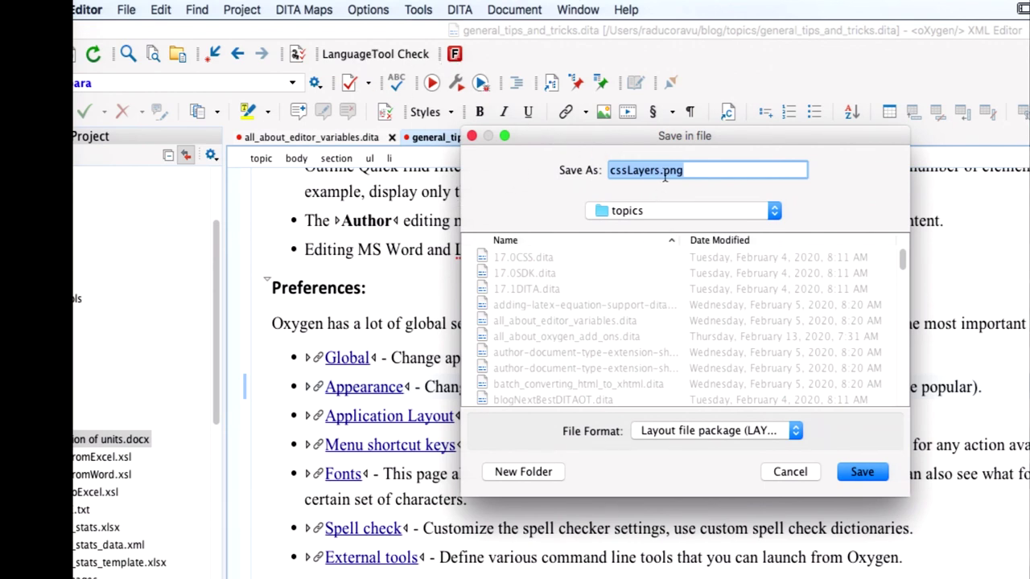
text(test)
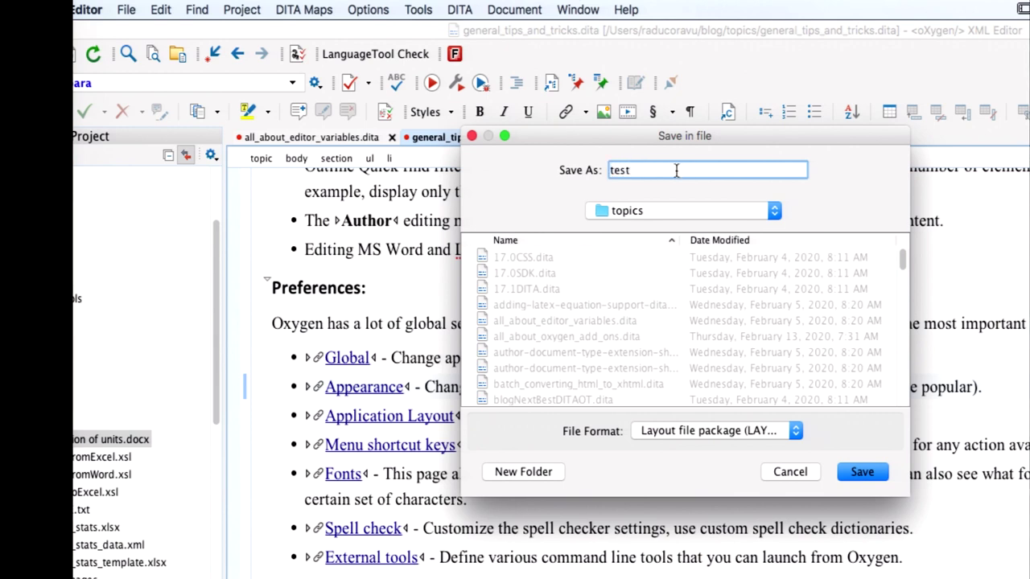
click(858, 474)
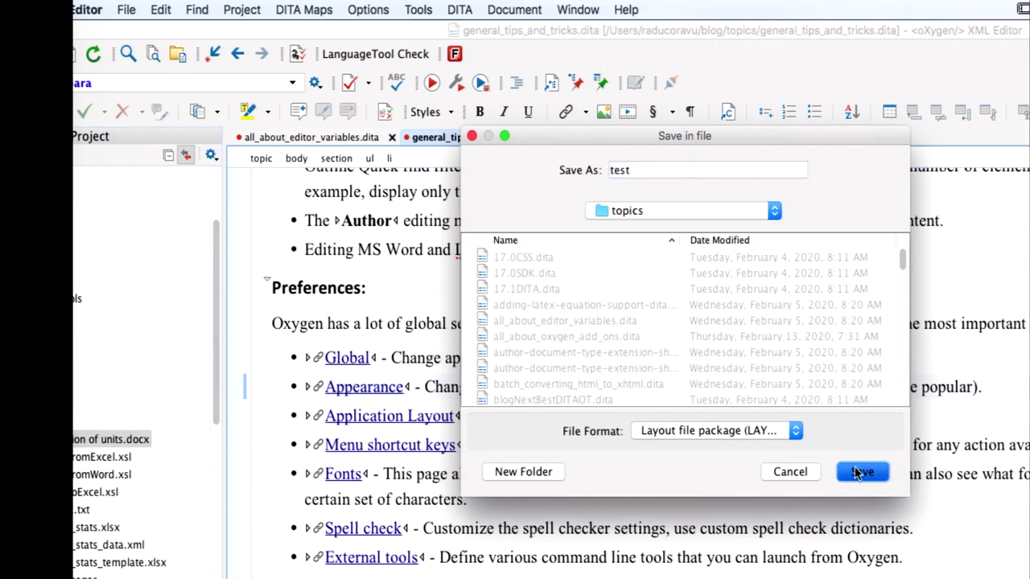
Step: In the Application Layout preferences, select a custom layout and load test.layout from the topics folder
click(359, 10)
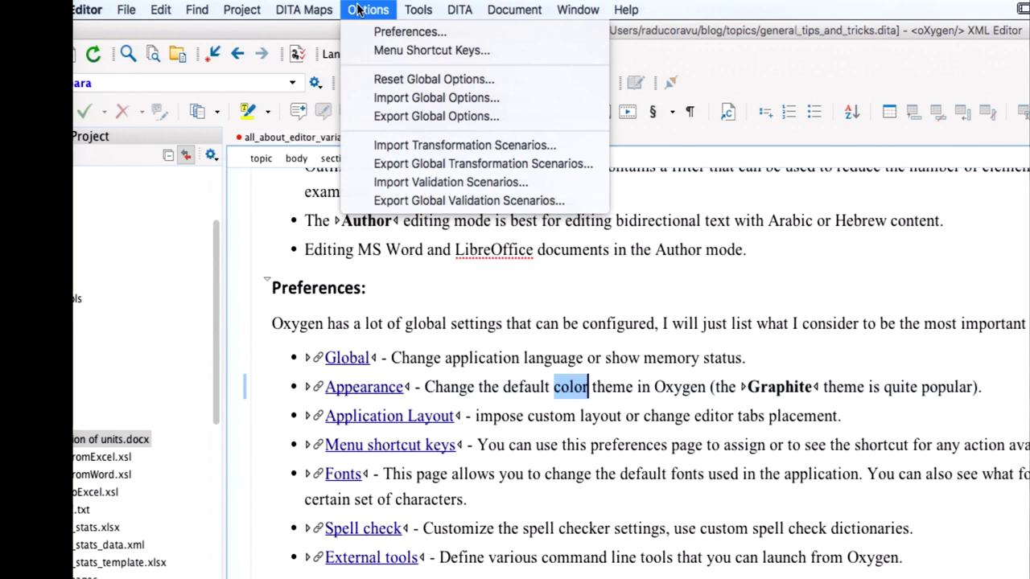
click(402, 32)
click(411, 164)
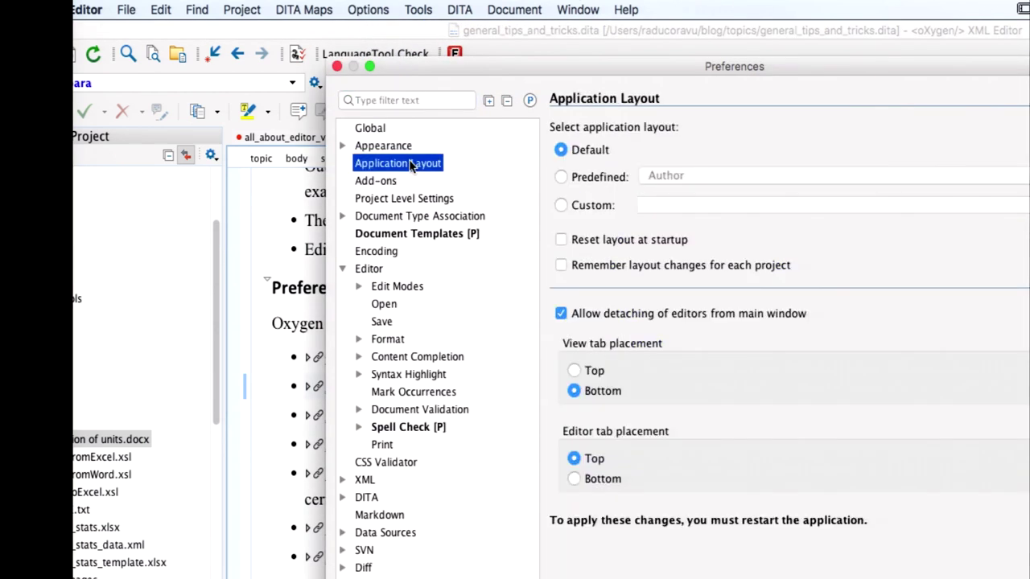
drag(668, 73, 469, 37)
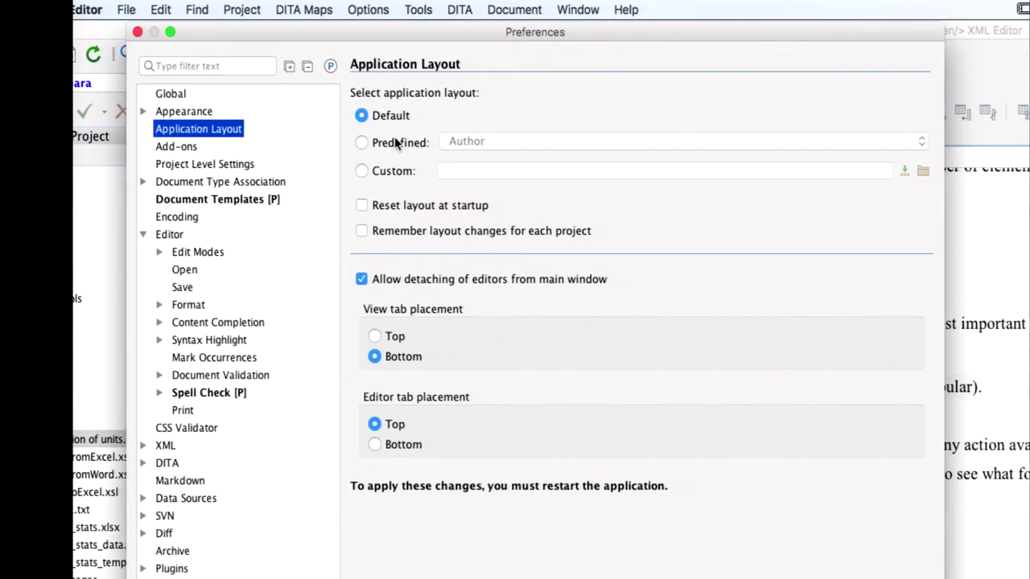
click(391, 170)
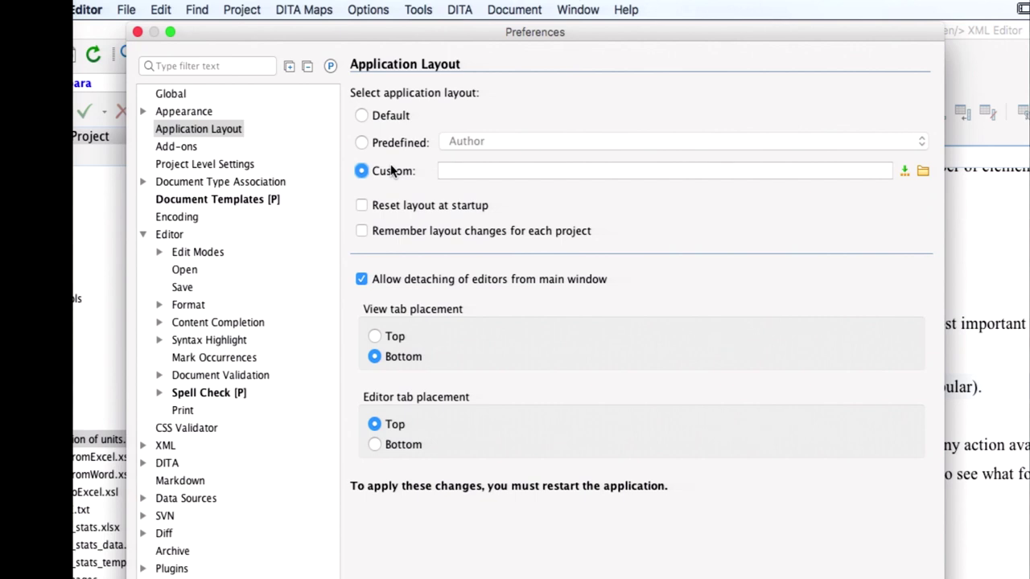
click(923, 177)
scroll(477, 437, down, 5)
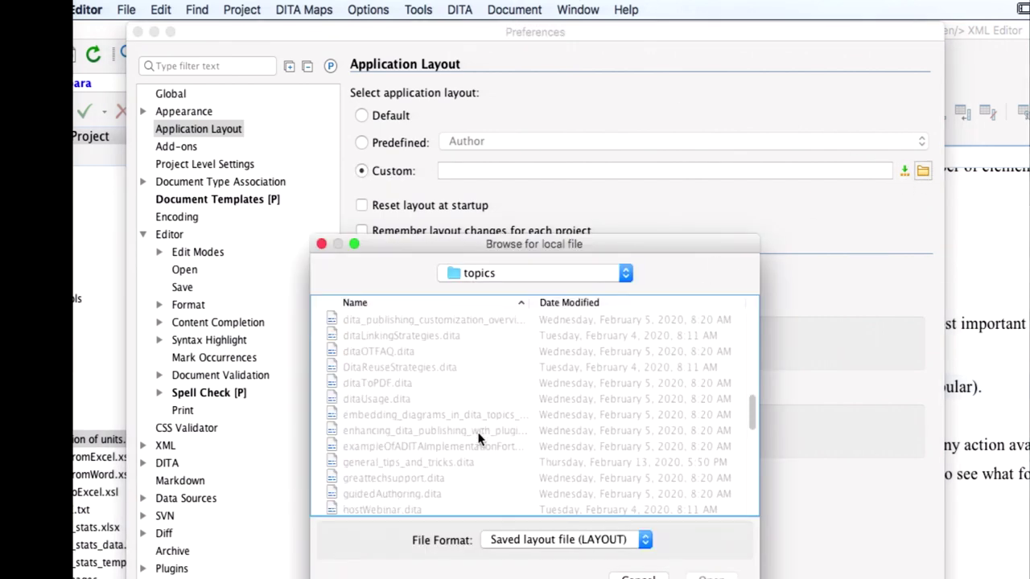
scroll(477, 437, down, 2)
double_click(468, 415)
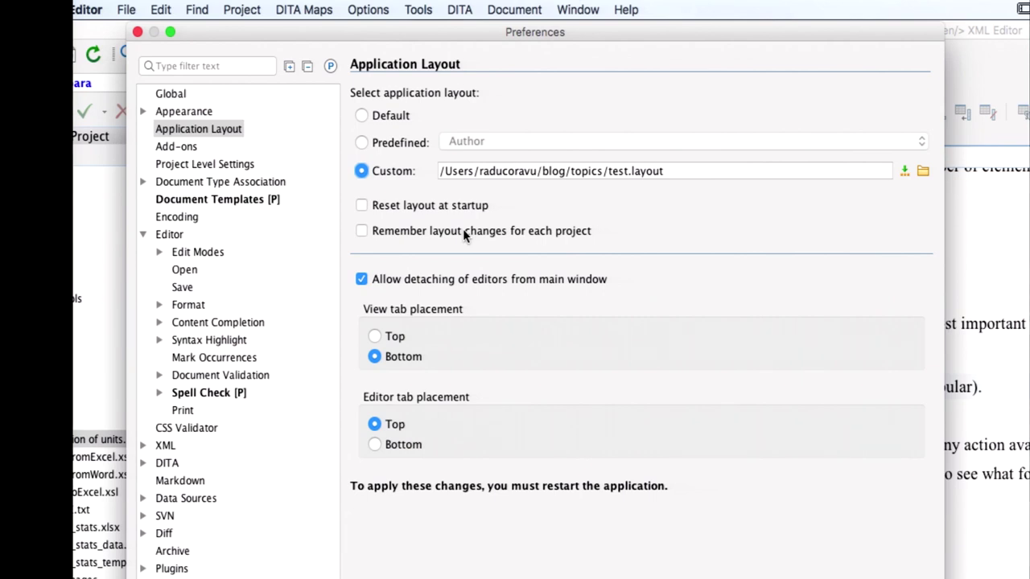
Step: Switch the application layout back to Default and accept the preferences
click(396, 116)
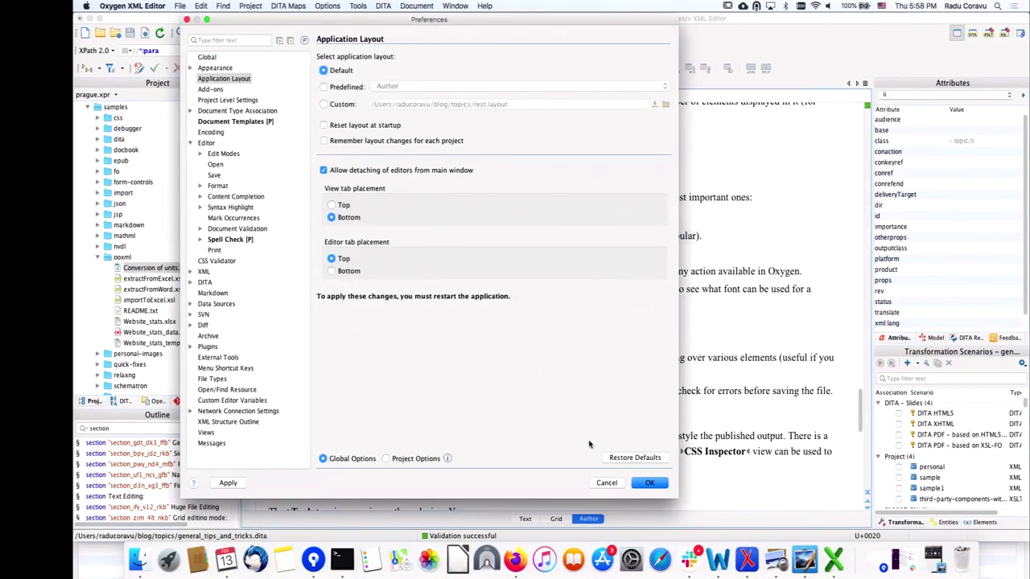
click(642, 486)
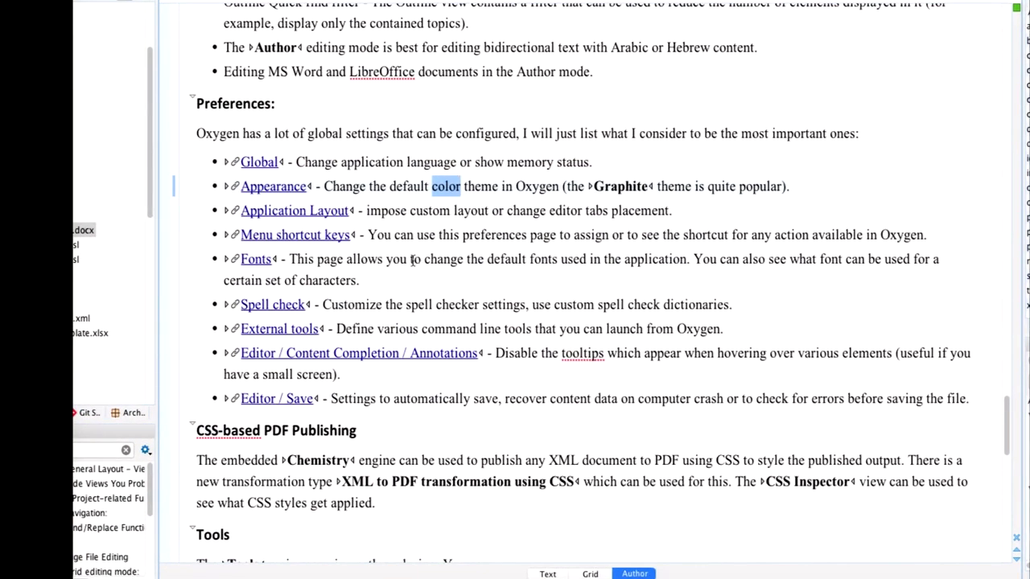
Step: Reopen the recent file cereal-ar.dita, copy part of its Arabic title and close the file
drag(289, 259, 360, 280)
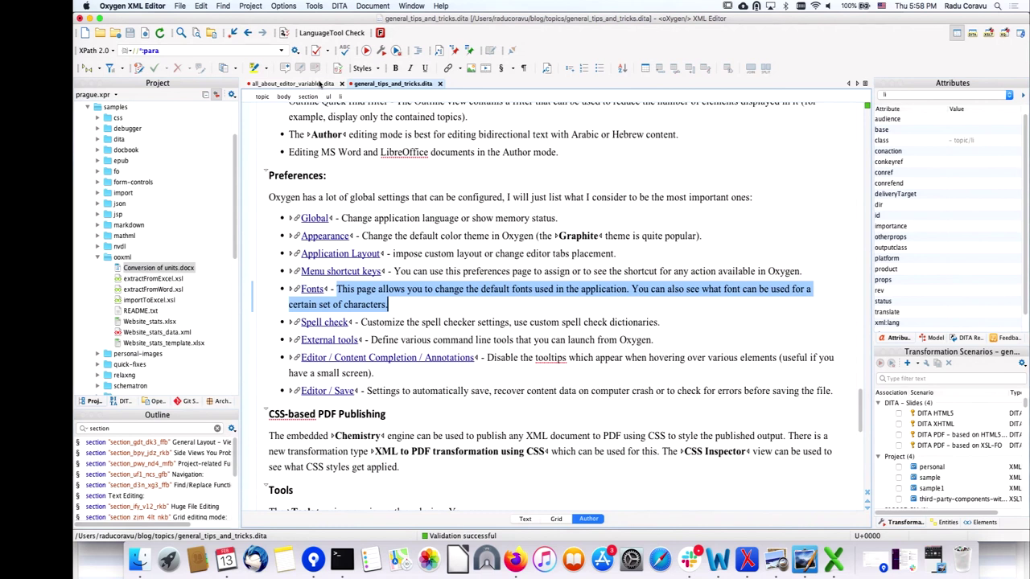
click(179, 6)
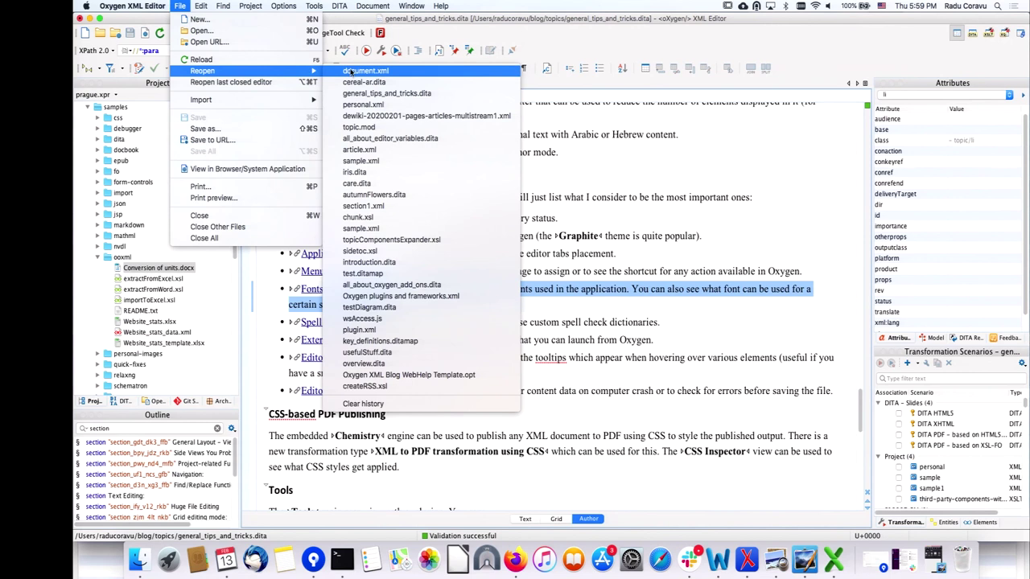
click(362, 84)
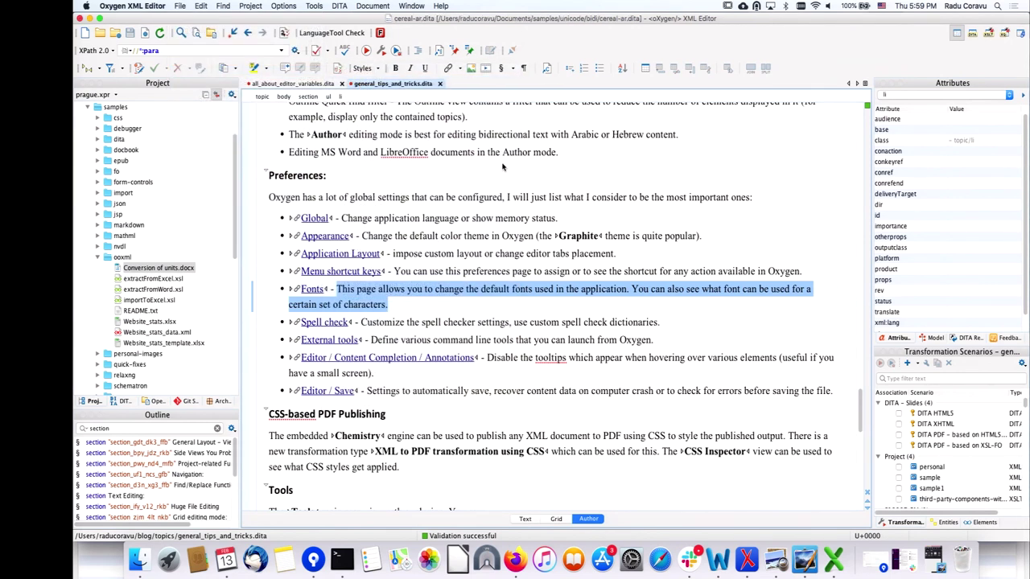
drag(728, 133, 816, 131)
key(super+c)
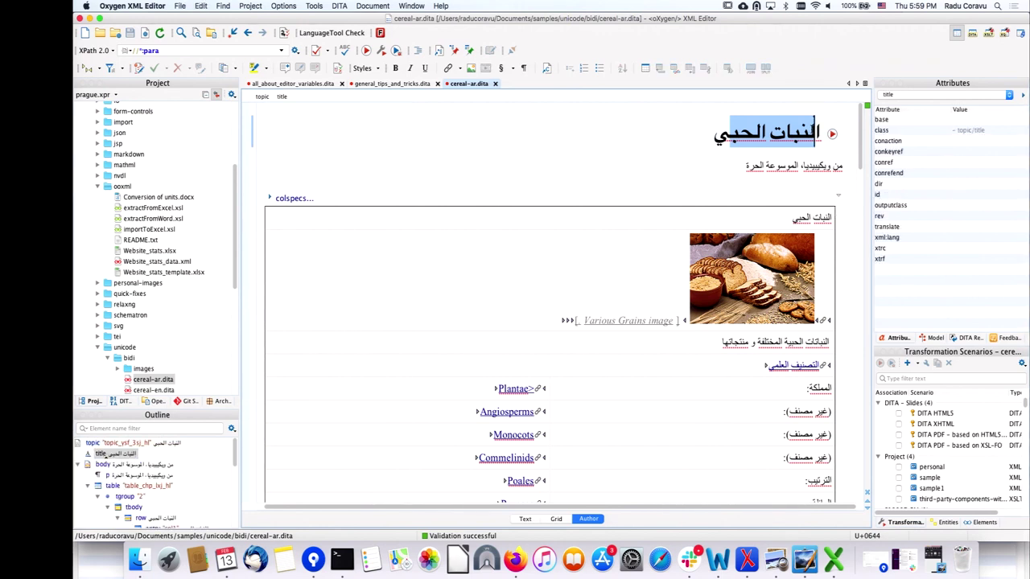
click(495, 83)
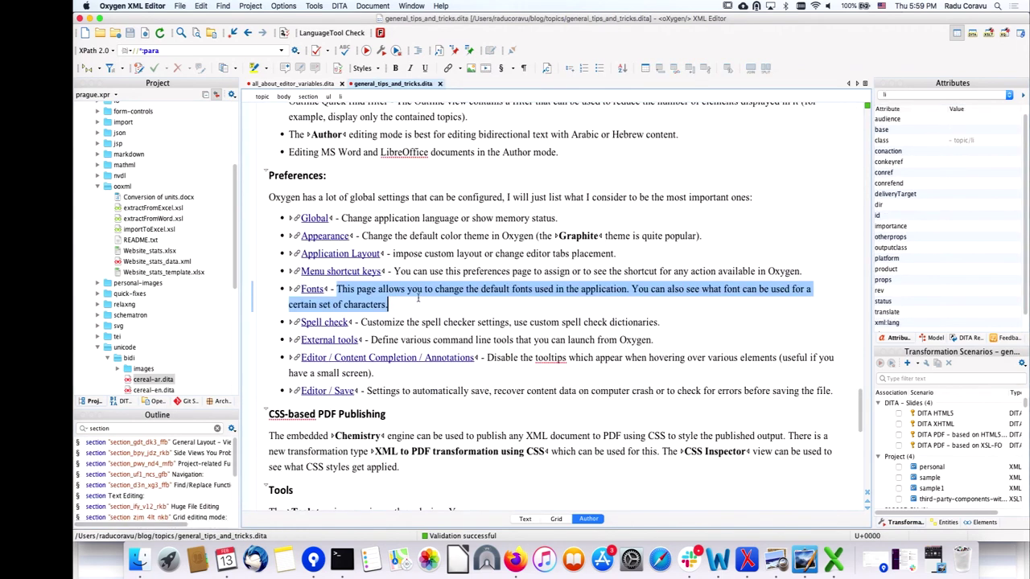
Step: Find the Fonts preferences with the filter "font" and view the font families offered for the Author default font, keeping Times New Roman
click(404, 285)
drag(395, 288, 410, 305)
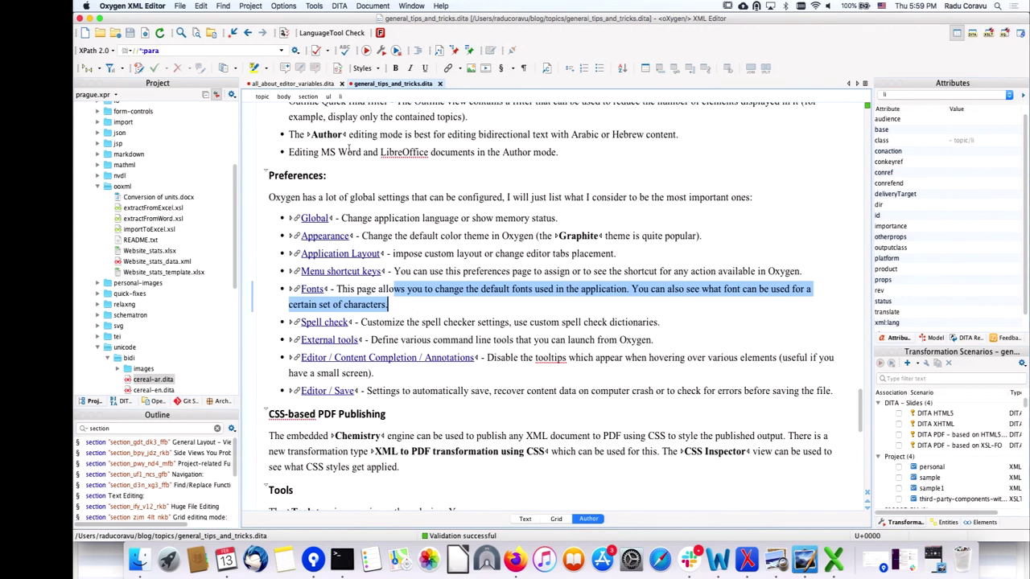
click(296, 6)
click(294, 27)
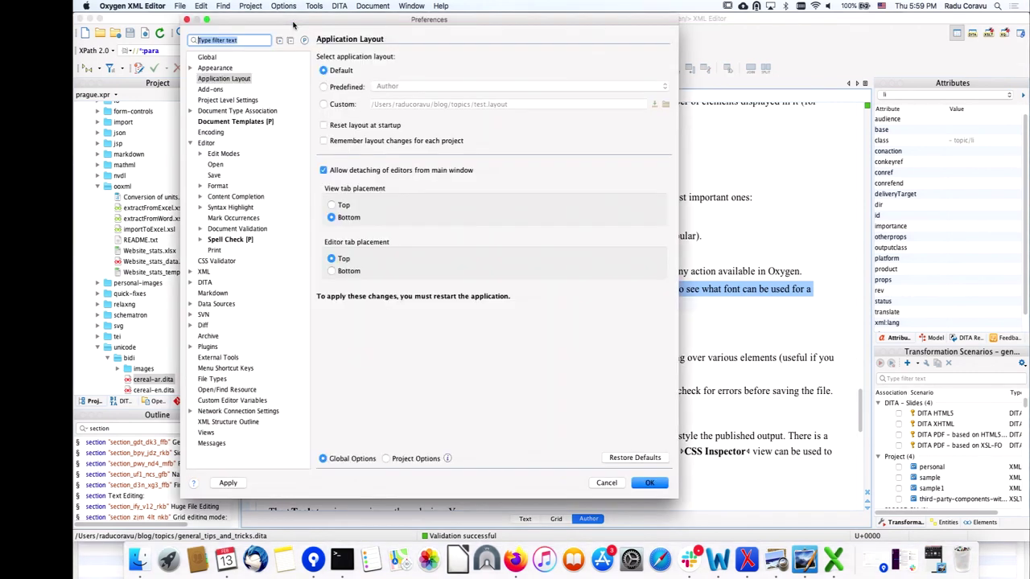
text(font)
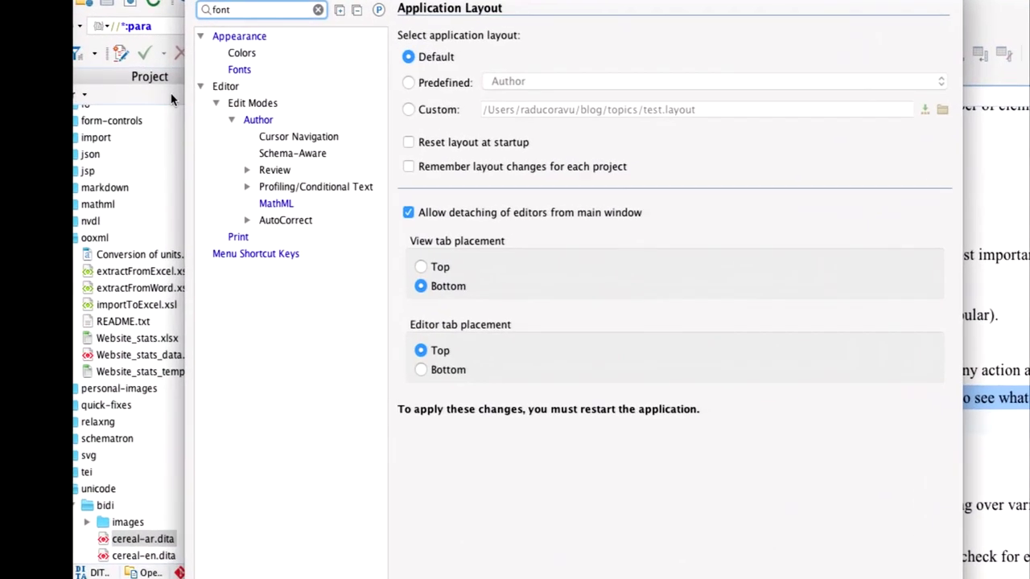
click(214, 78)
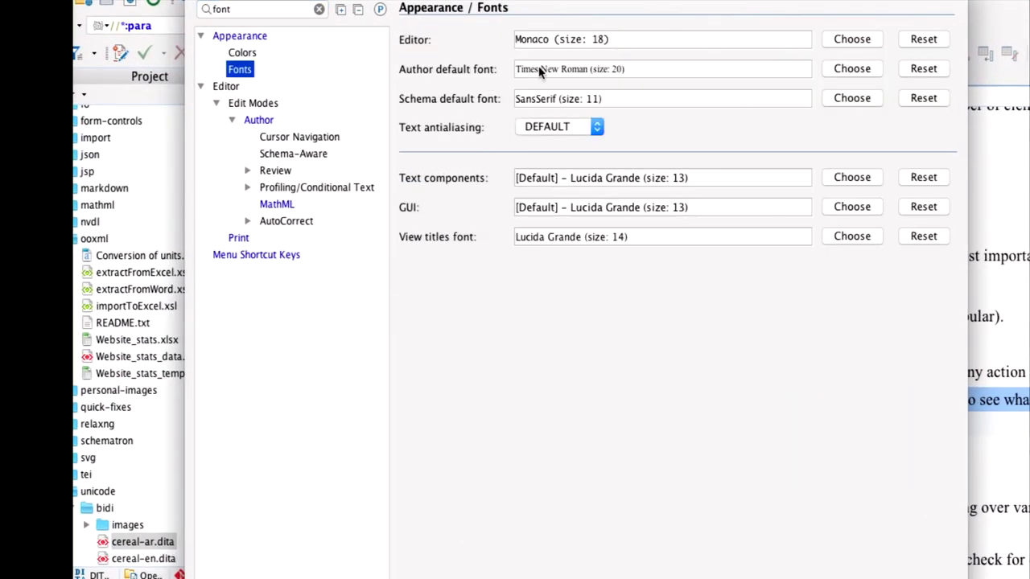
click(852, 68)
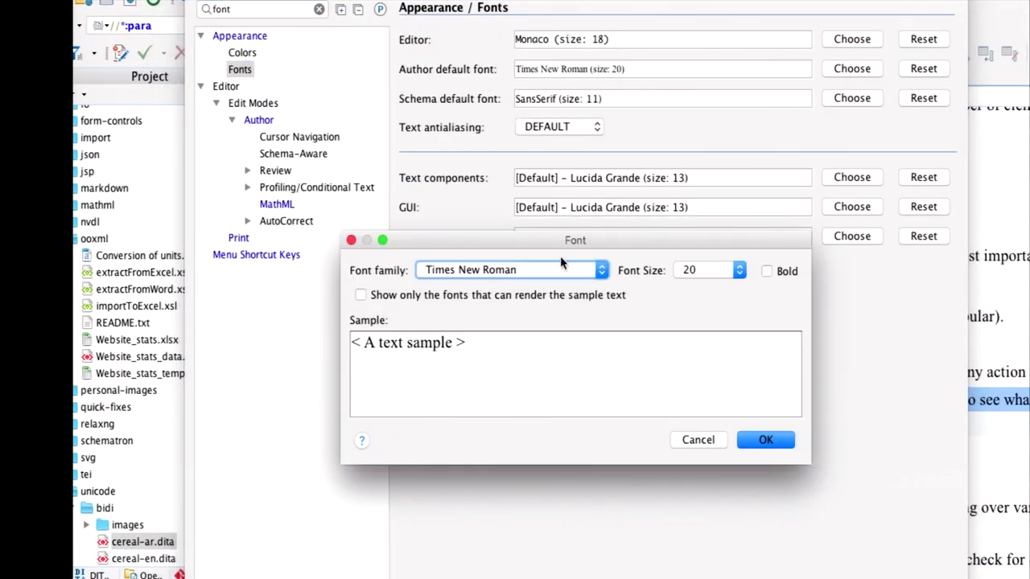
click(546, 271)
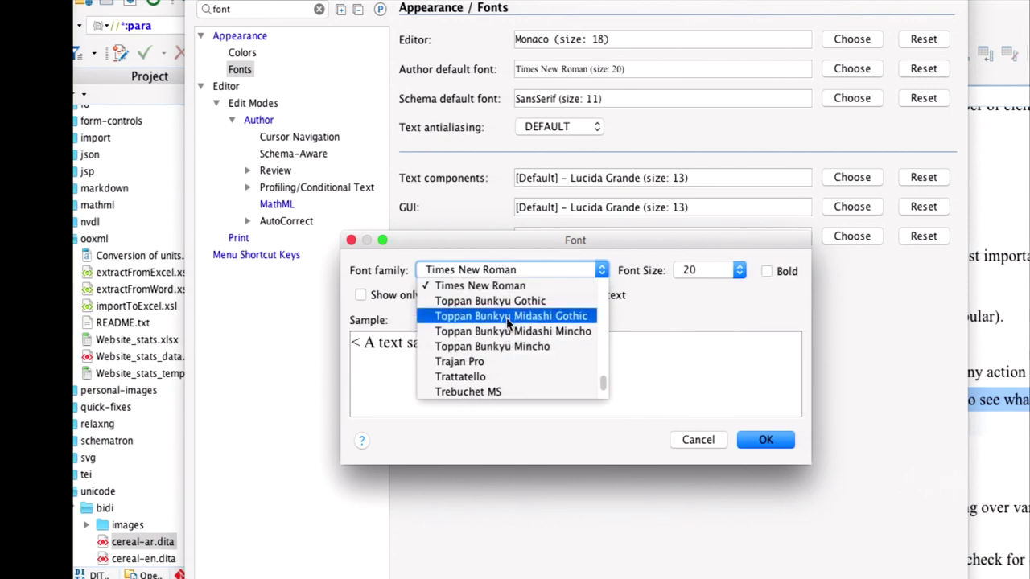
click(474, 286)
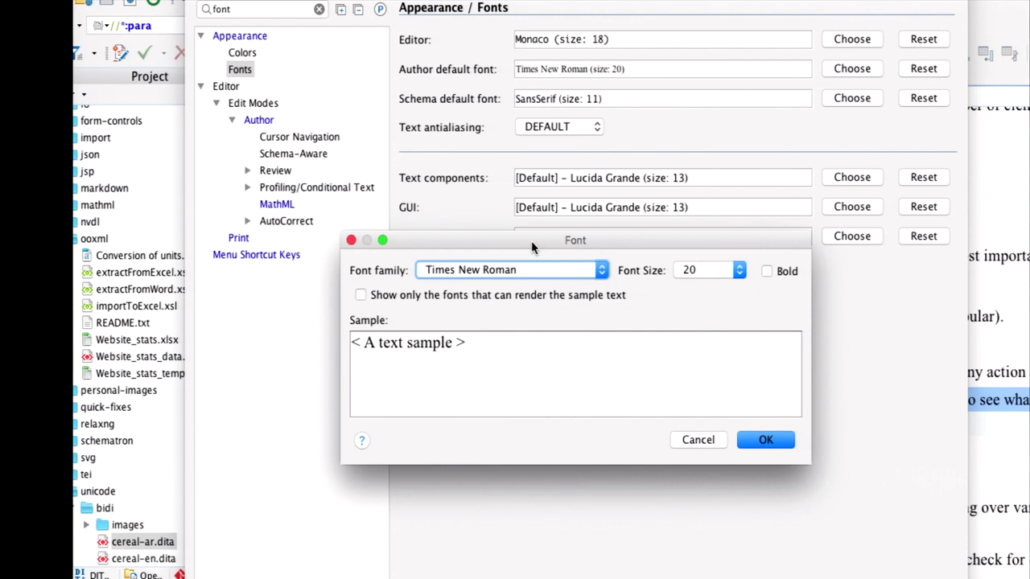
Step: Restrict the font list to fonts that can render the sample text and replace the sample with the copied Arabic text
click(454, 297)
click(478, 346)
triple_click(478, 346)
key(super+v)
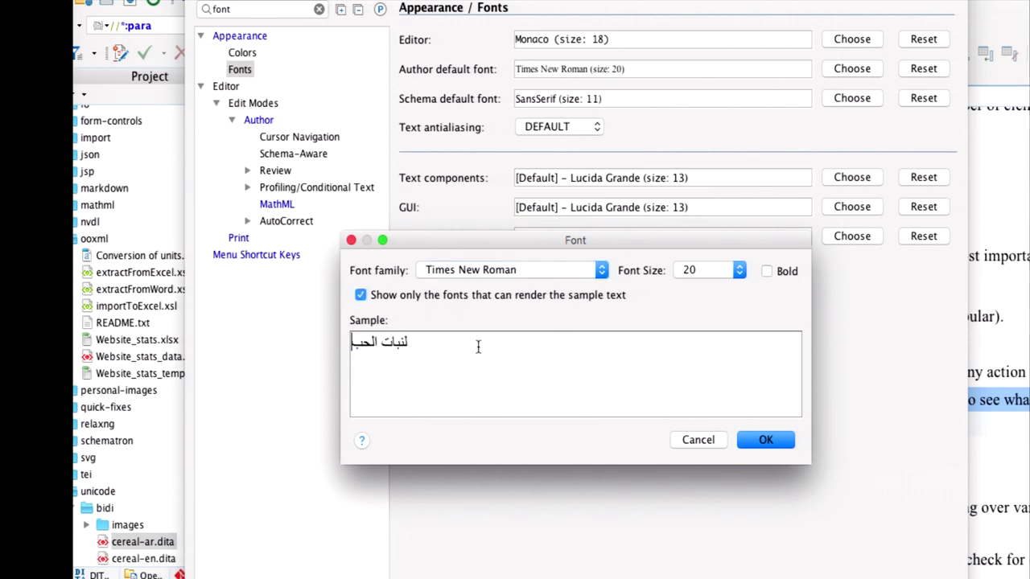
Step: Look through the font families available for the Arabic sample and close the font dialog and preferences without applying changes
click(520, 272)
scroll(507, 334, up, 5)
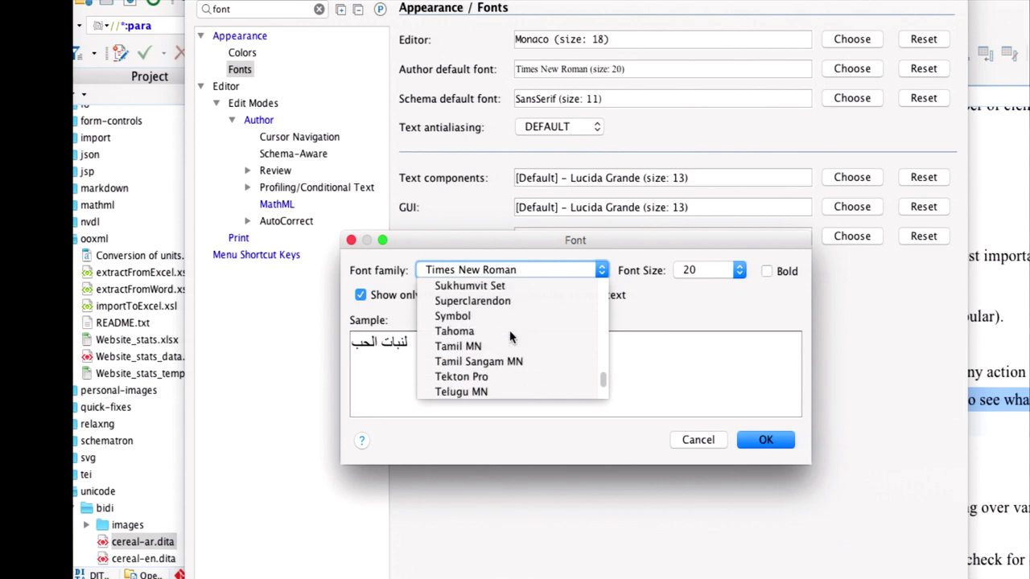
scroll(510, 336, down, 3)
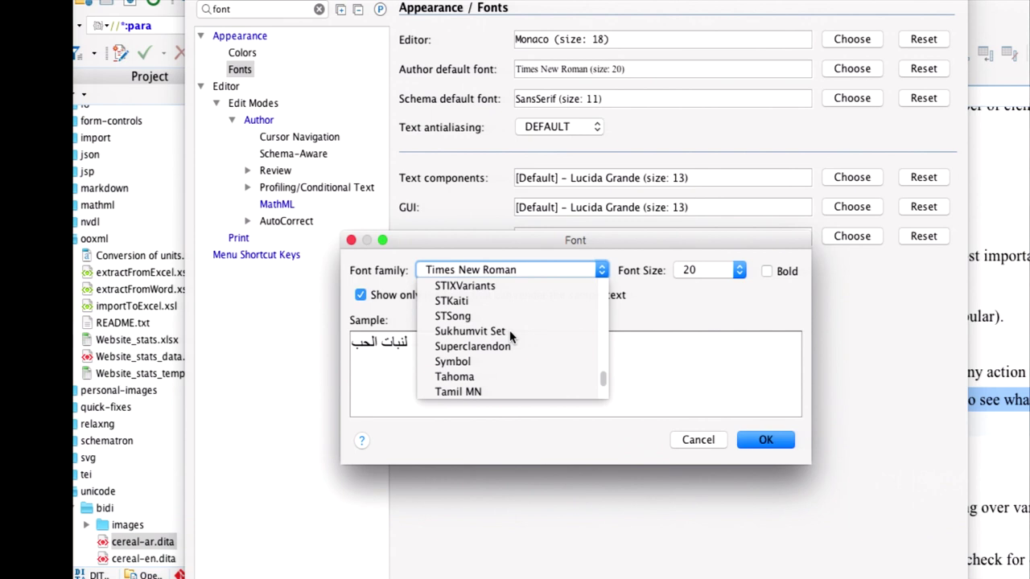
scroll(511, 337, up, 6)
scroll(511, 336, up, 6)
scroll(510, 331, down, 2)
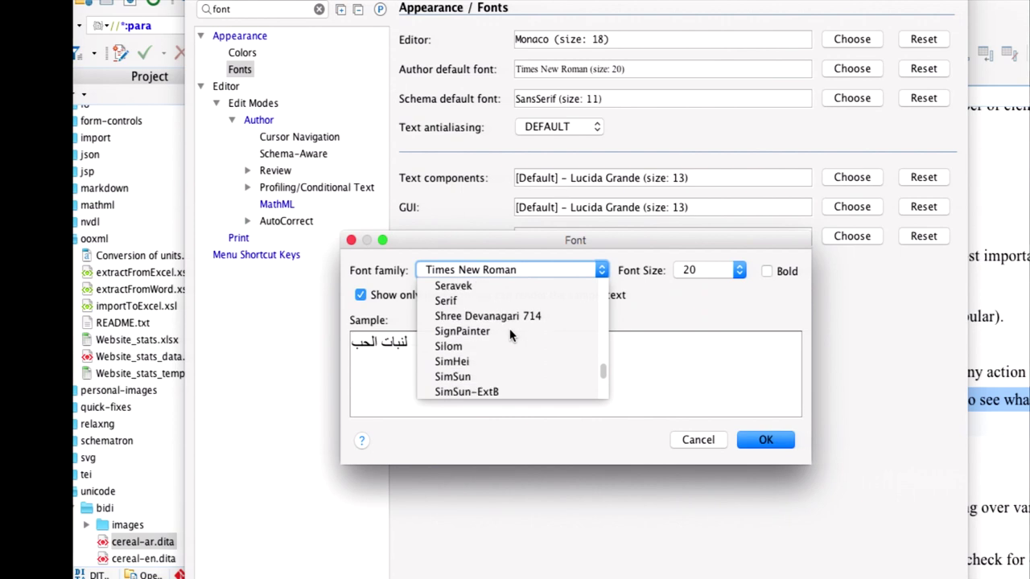
click(378, 278)
click(381, 342)
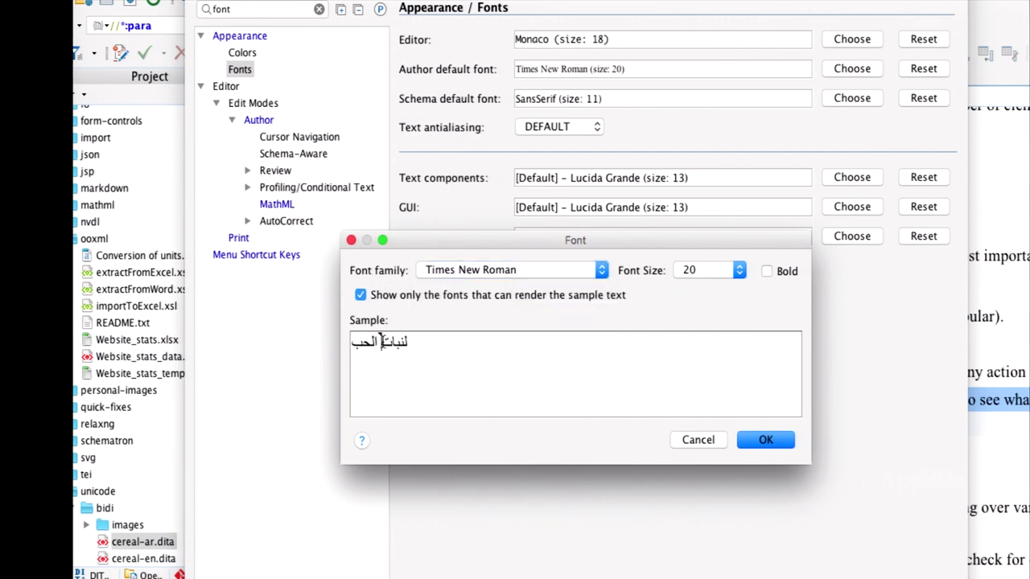
drag(382, 342, 423, 342)
click(421, 342)
mouse_move(423, 343)
mouse_down()
mouse_move(381, 343)
mouse_move(404, 343)
mouse_up()
click(474, 272)
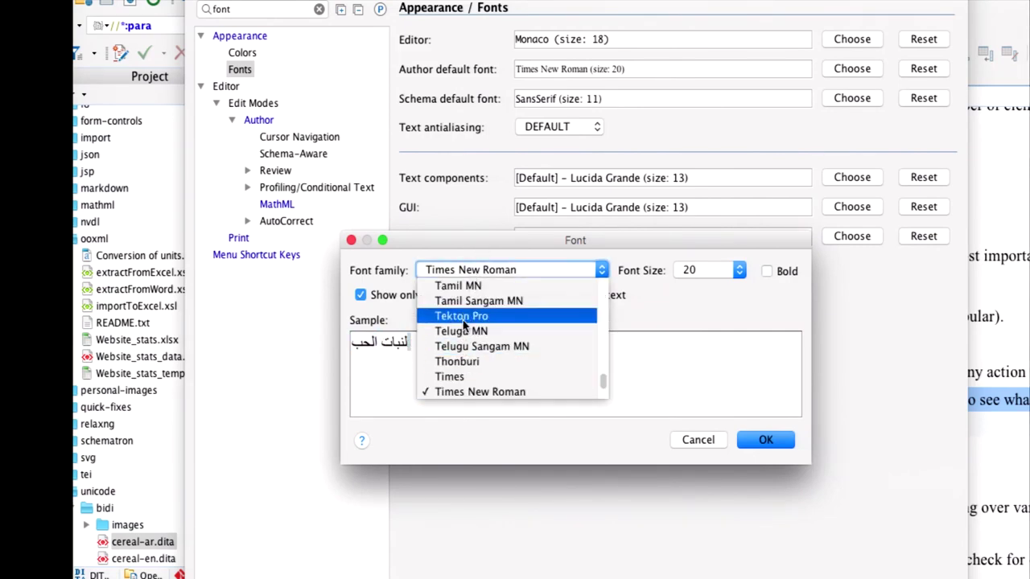
click(387, 347)
key(Escape)
key(Escape)
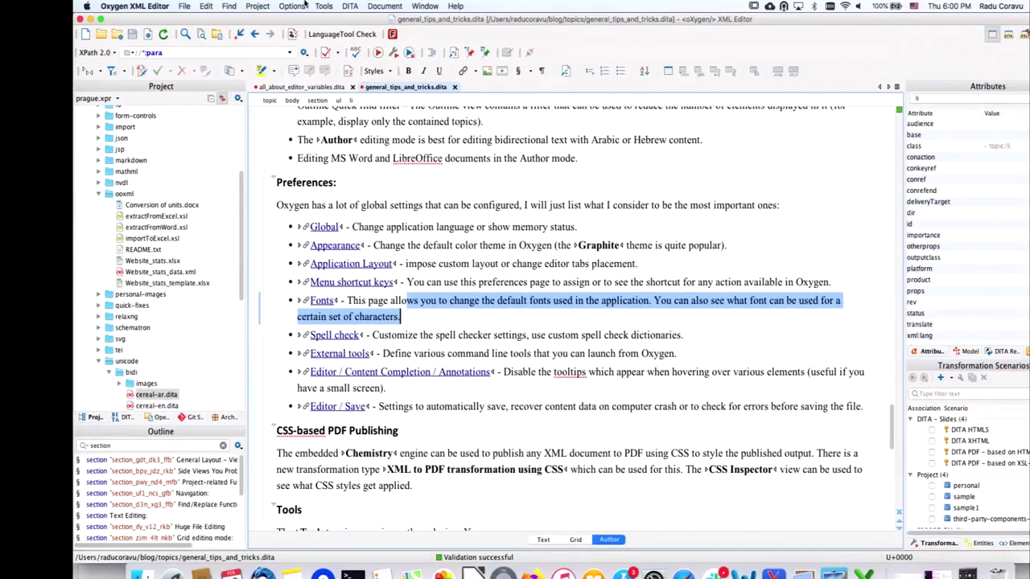
Step: Find the Spell Check preferences with the filter "spell" and examine the language options and the additional dictionaries folder
click(292, 6)
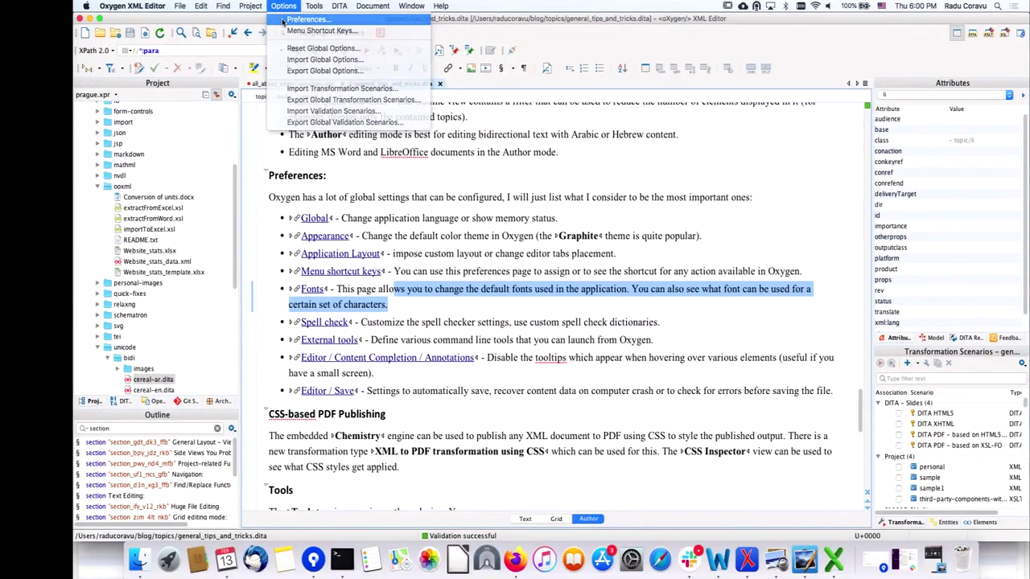
click(305, 18)
text(spell)
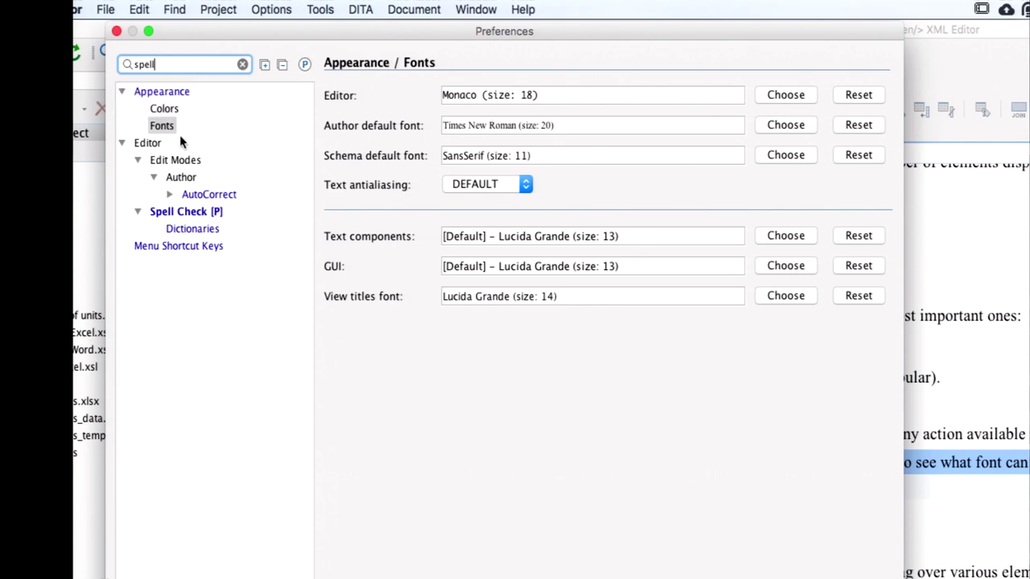
click(187, 211)
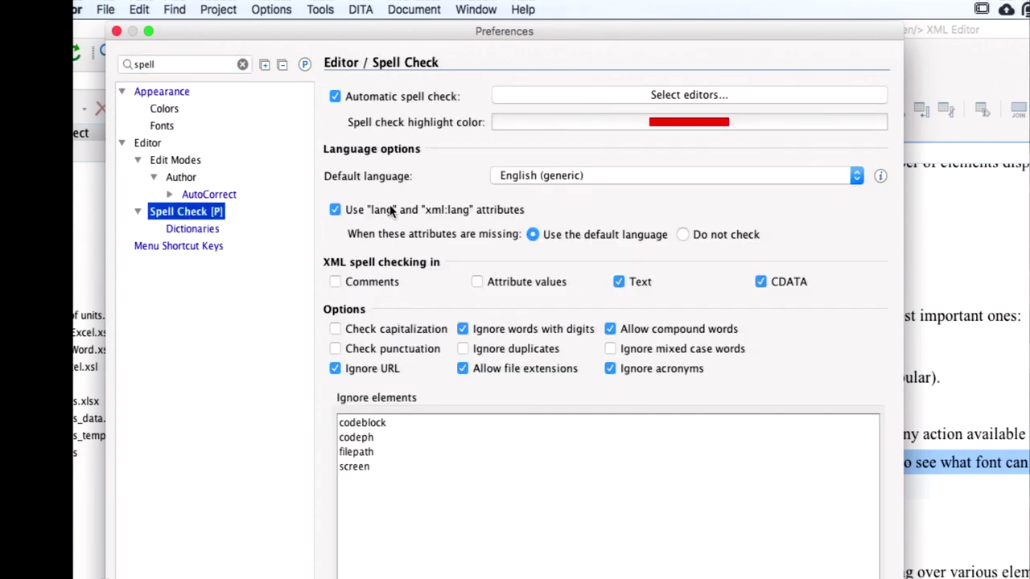
click(196, 230)
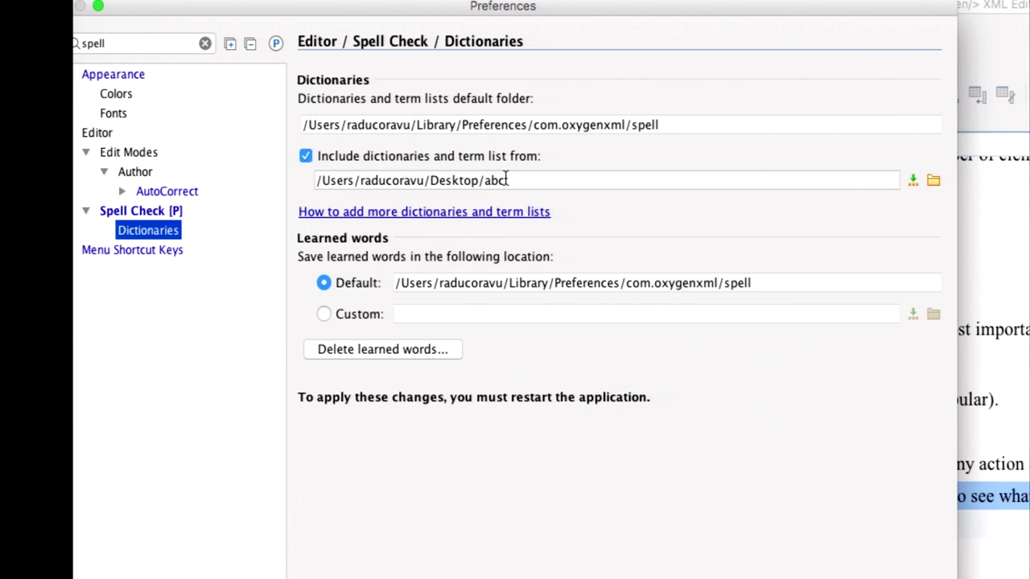
click(512, 181)
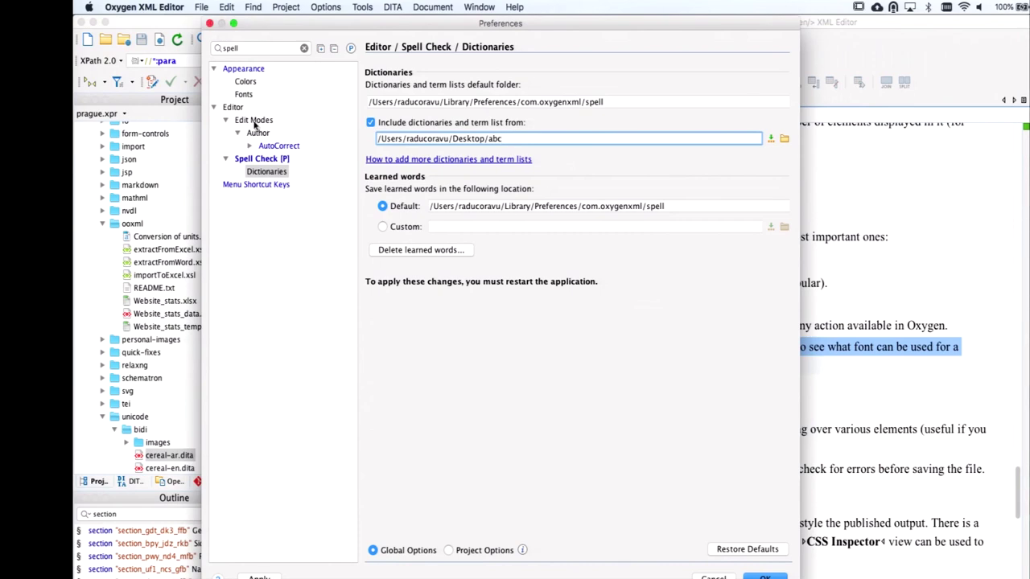
Step: Turn automatic spell check off and back on in the Spell Check preferences
click(265, 161)
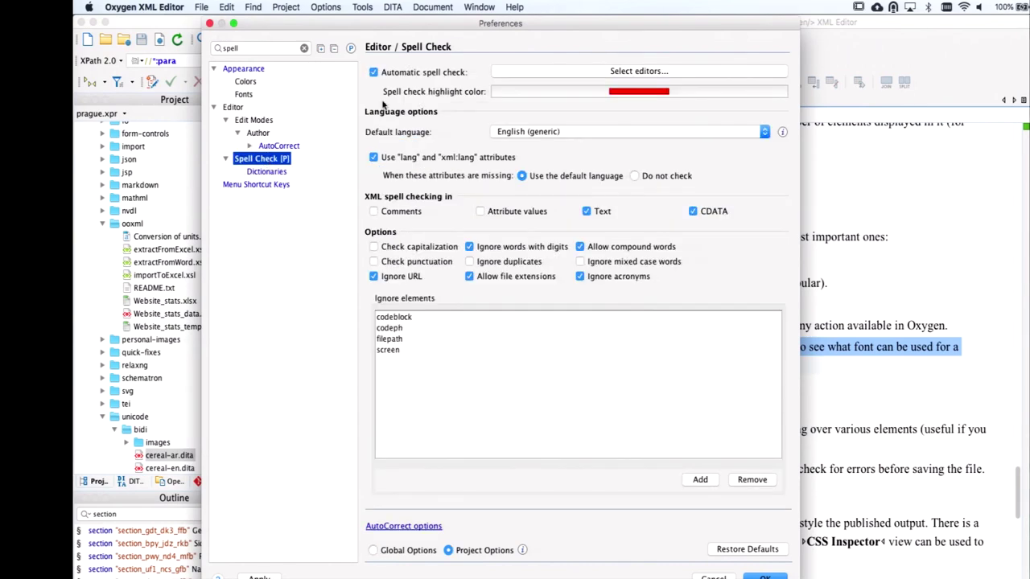
click(444, 74)
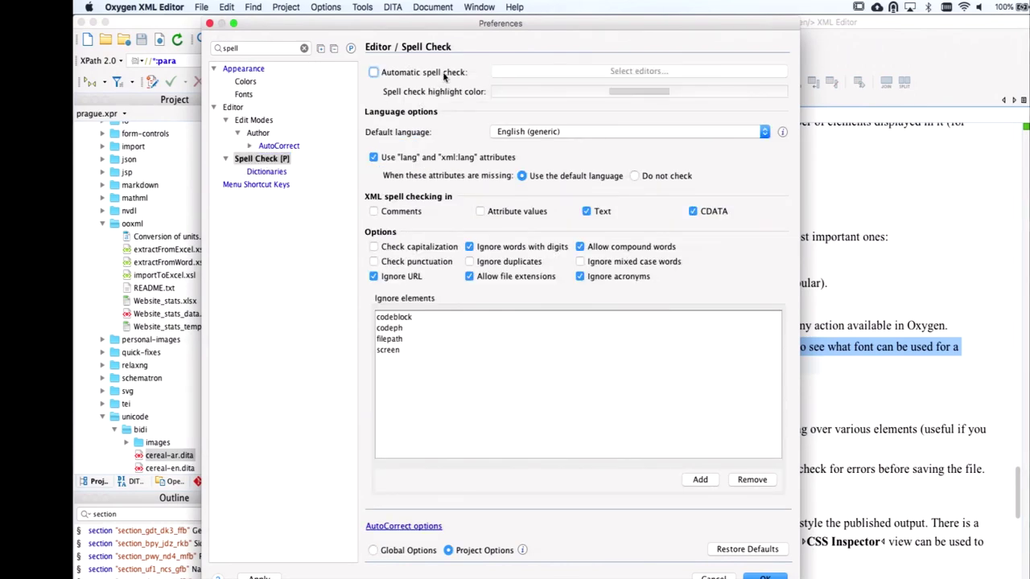
click(449, 73)
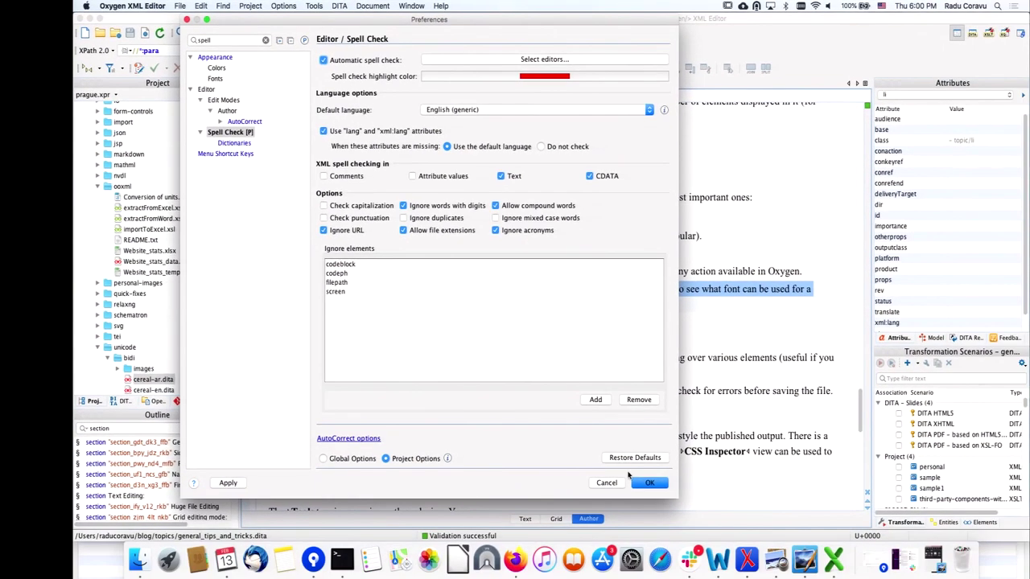
Step: Confirm the spell check preferences and find the External Tools preferences page with the filter "external too"
click(667, 502)
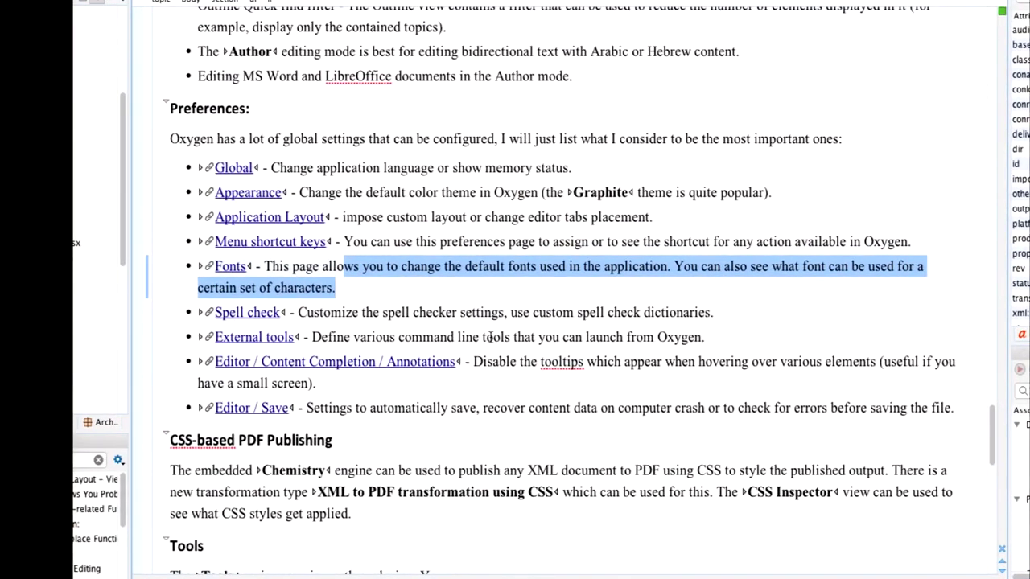
click(493, 337)
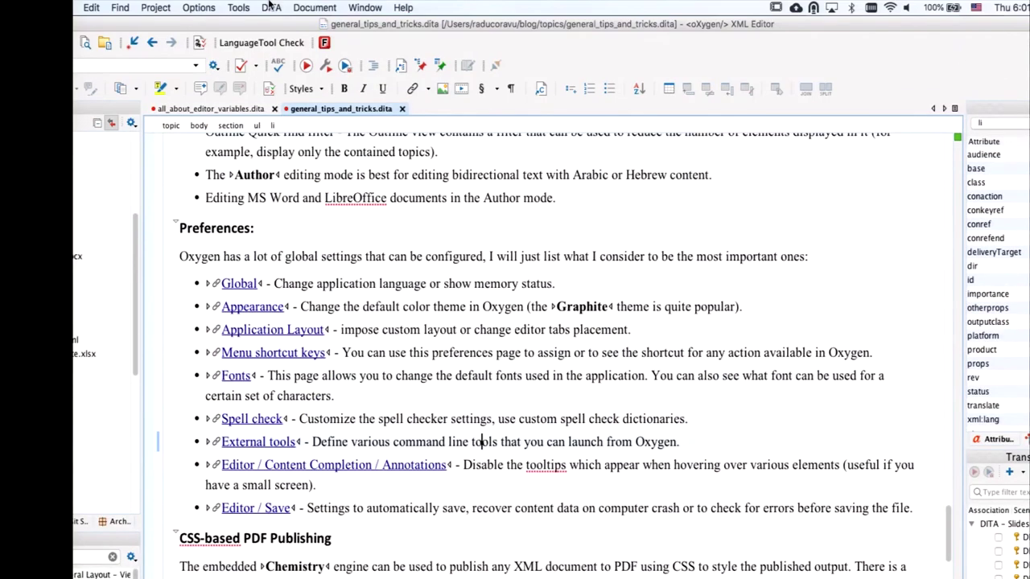
click(198, 7)
click(210, 30)
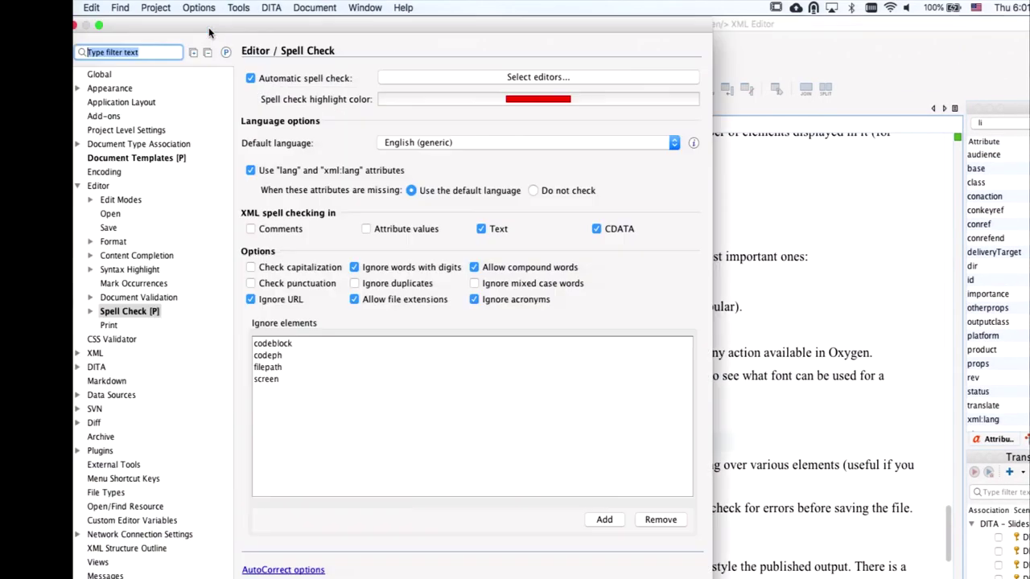
text(extern)
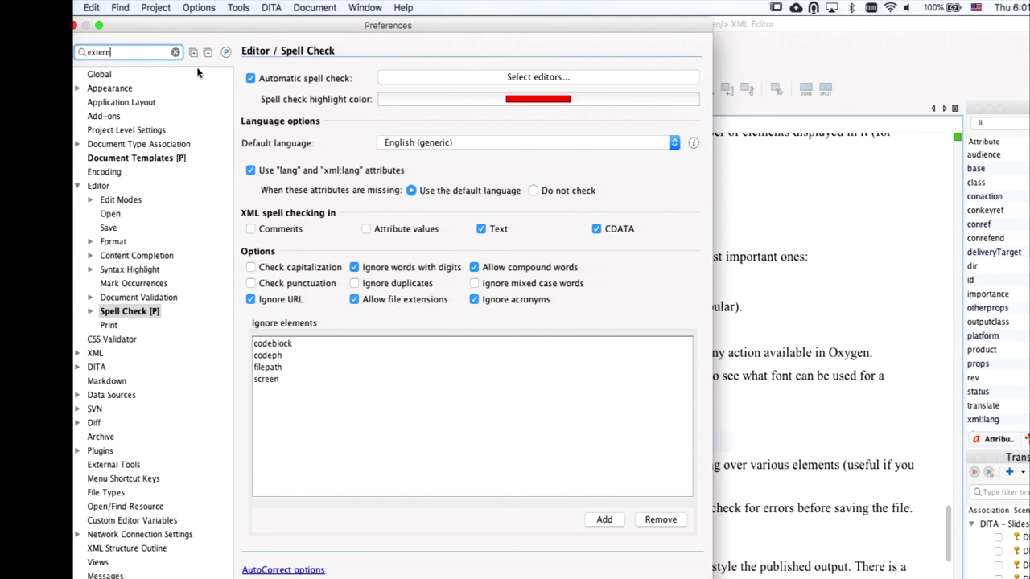
text(al too)
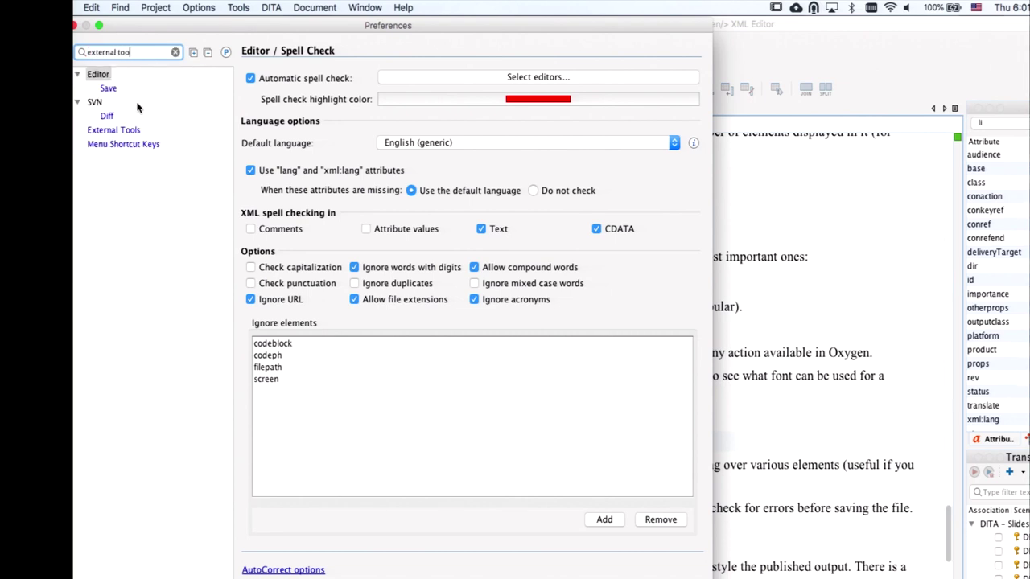
click(121, 129)
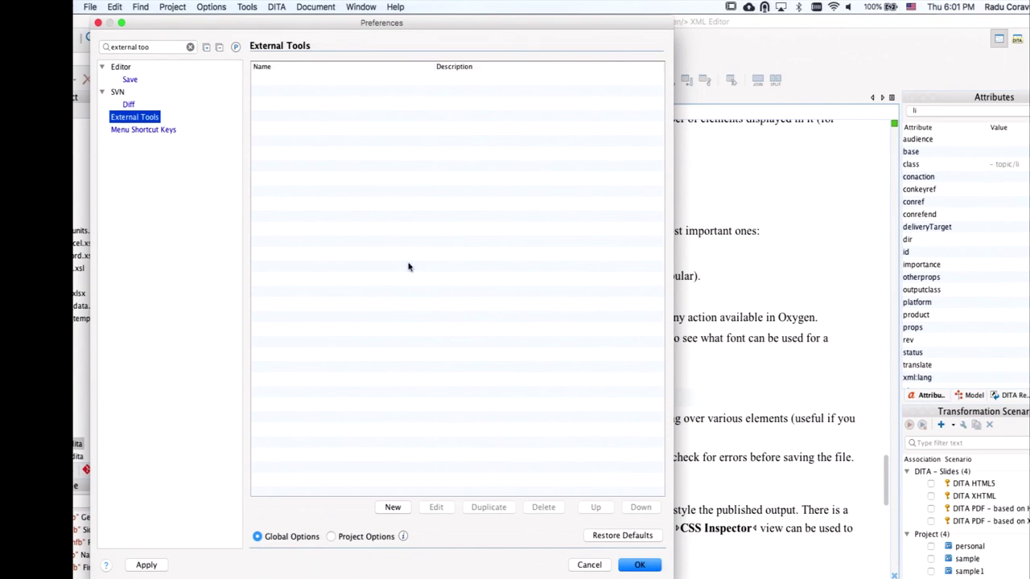
click(400, 565)
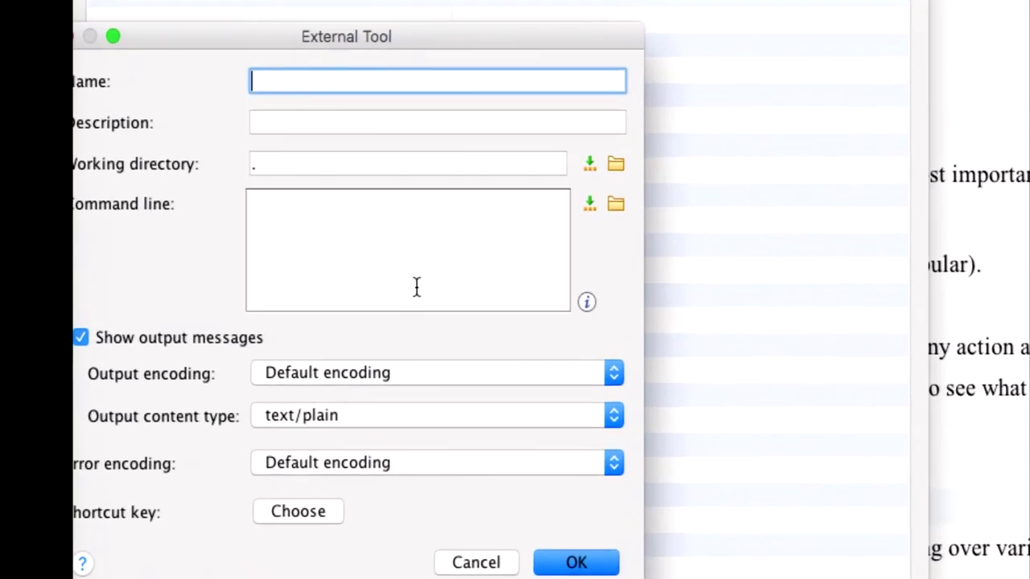
text(ping)
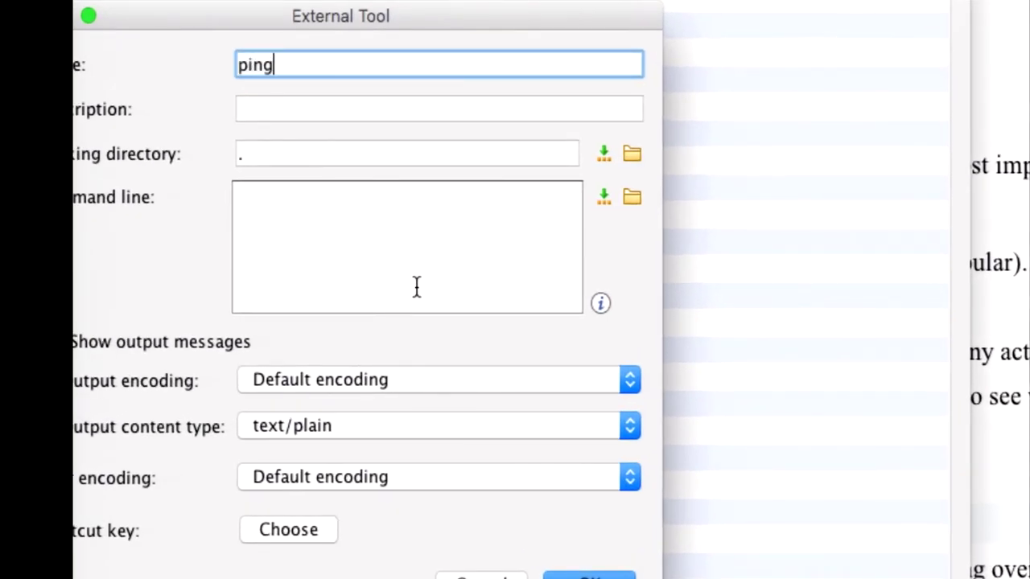
click(587, 103)
text(Ping site)
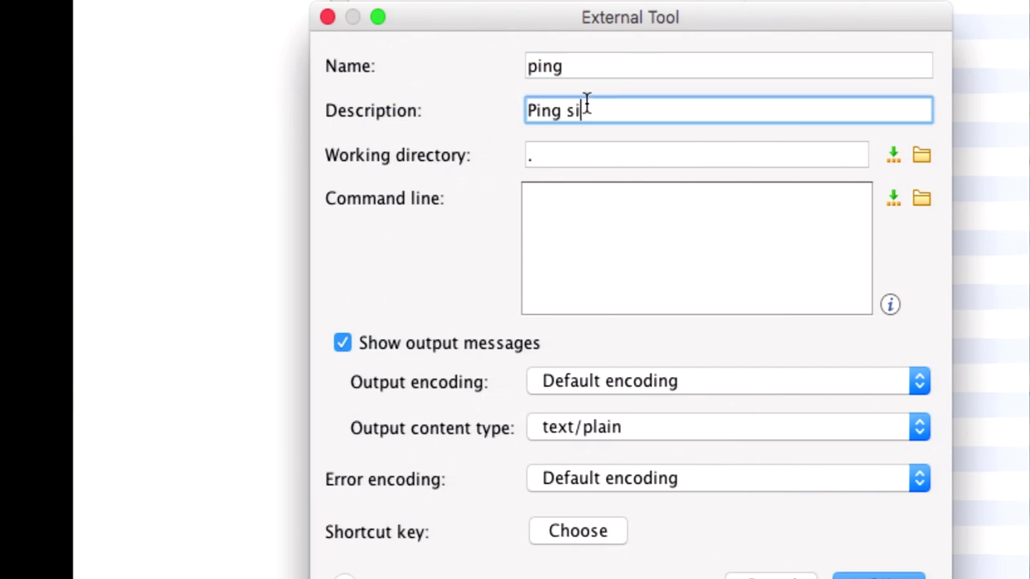
click(572, 206)
text(ping www.)
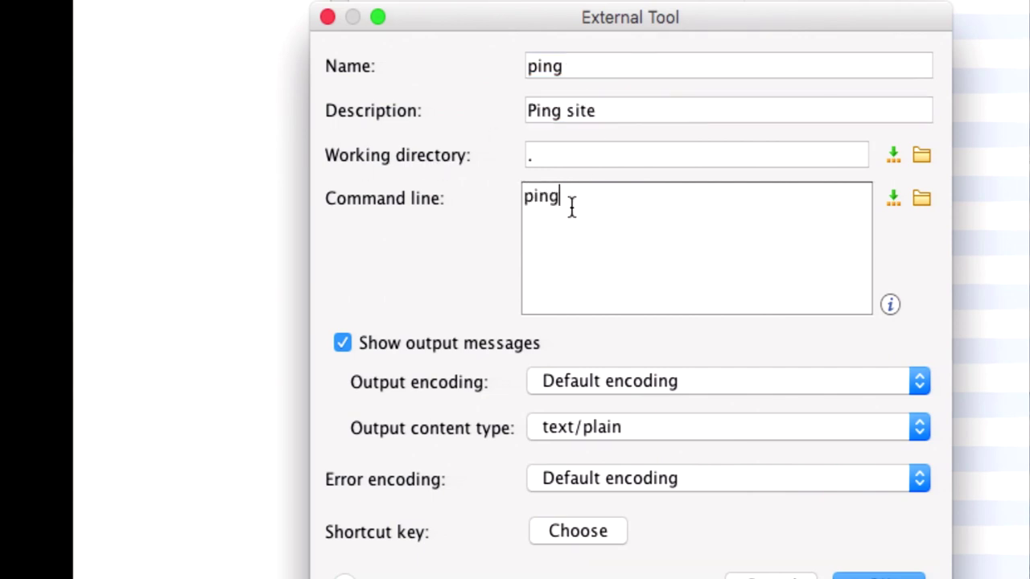
text(yahoo.com)
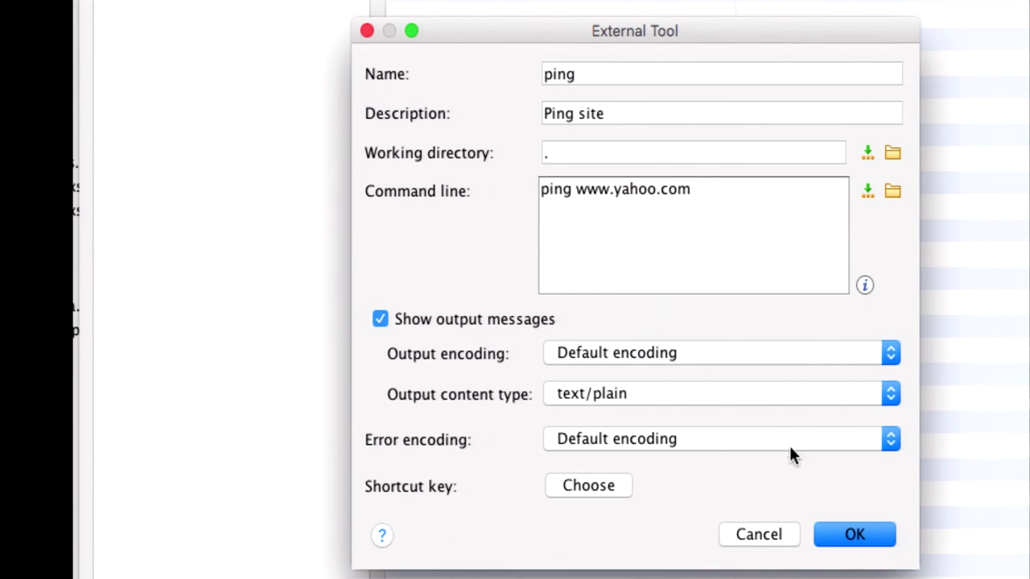
click(850, 535)
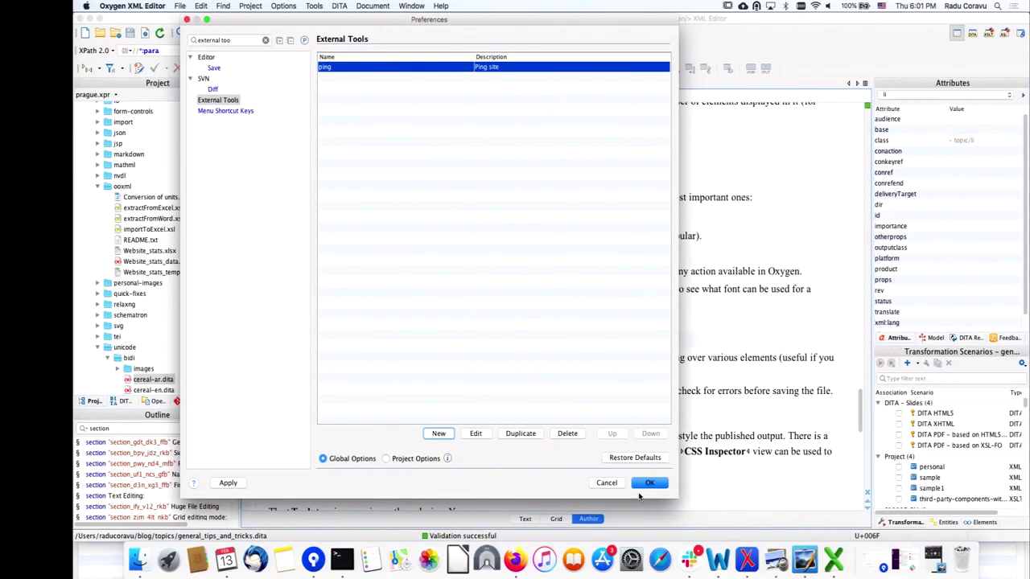
click(648, 483)
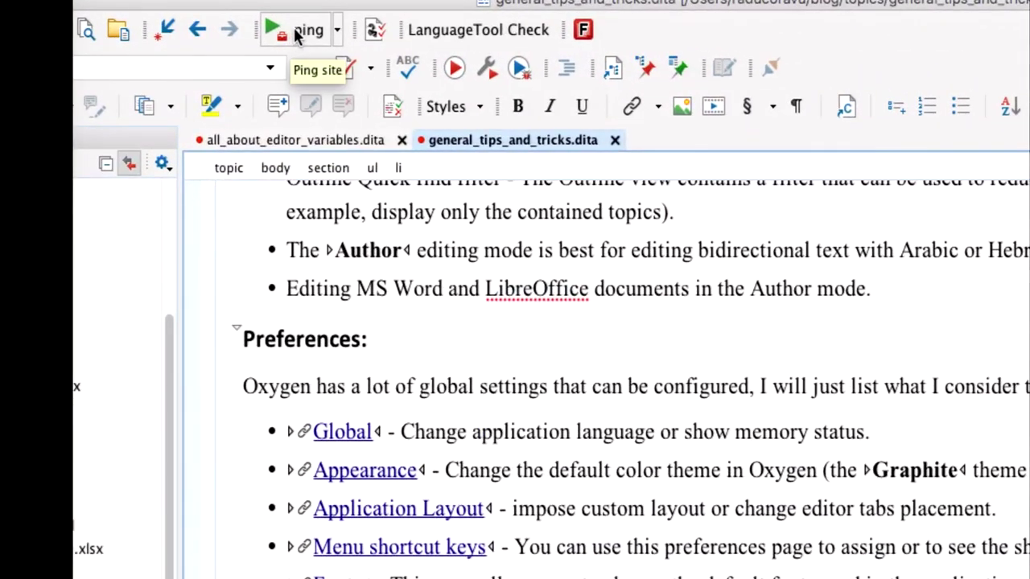
Step: Run the ping external tool, stop the process and close its output
click(294, 34)
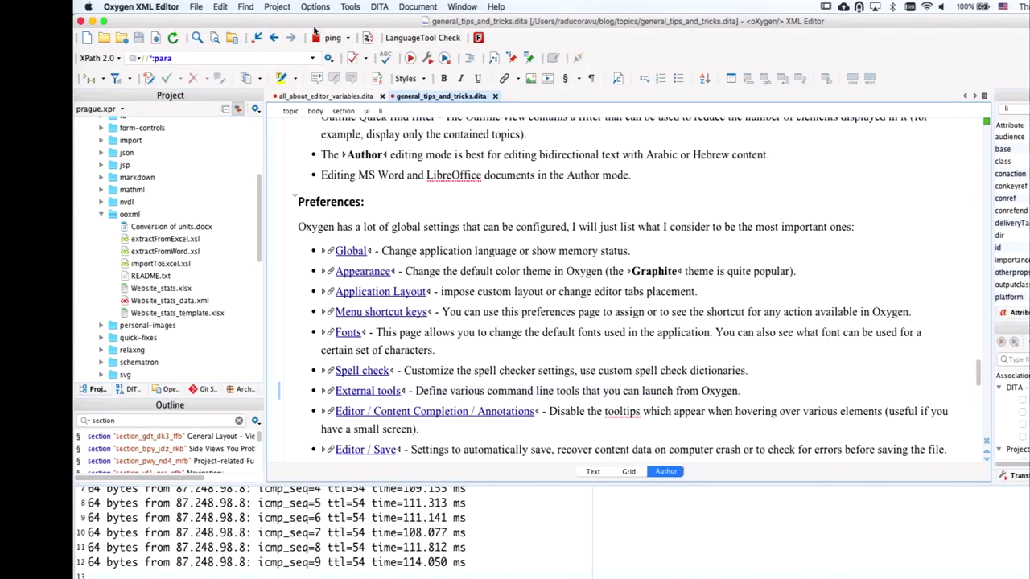
click(319, 38)
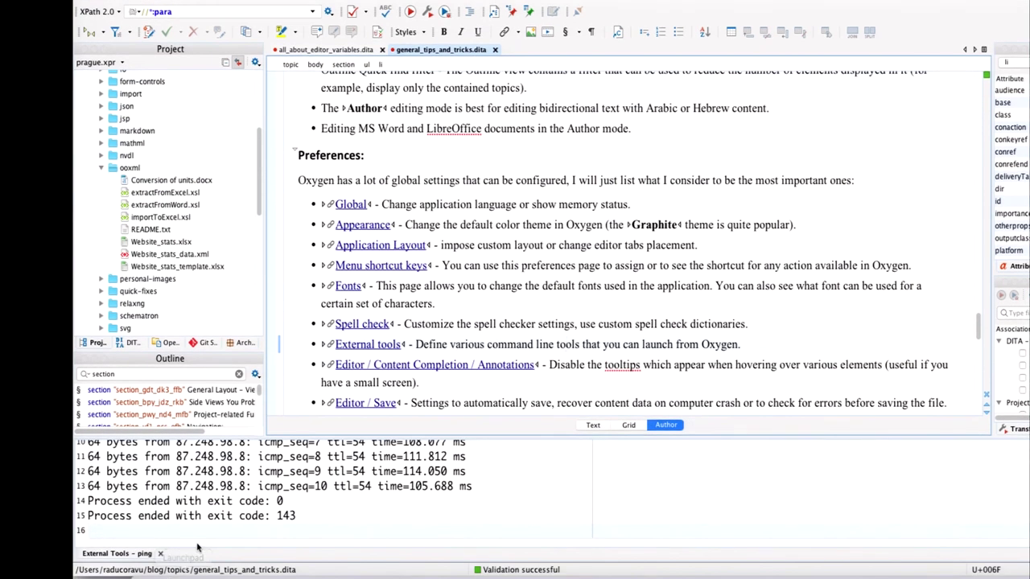
click(160, 554)
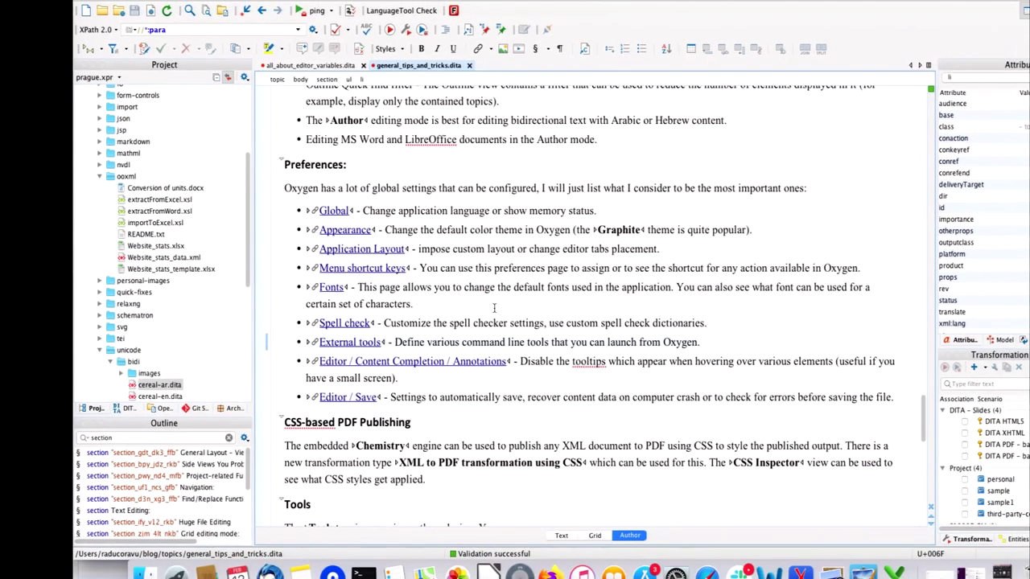
Step: Reopen the preferences and find the Editor / Save page with the filter "save"
scroll(495, 307, down, 2)
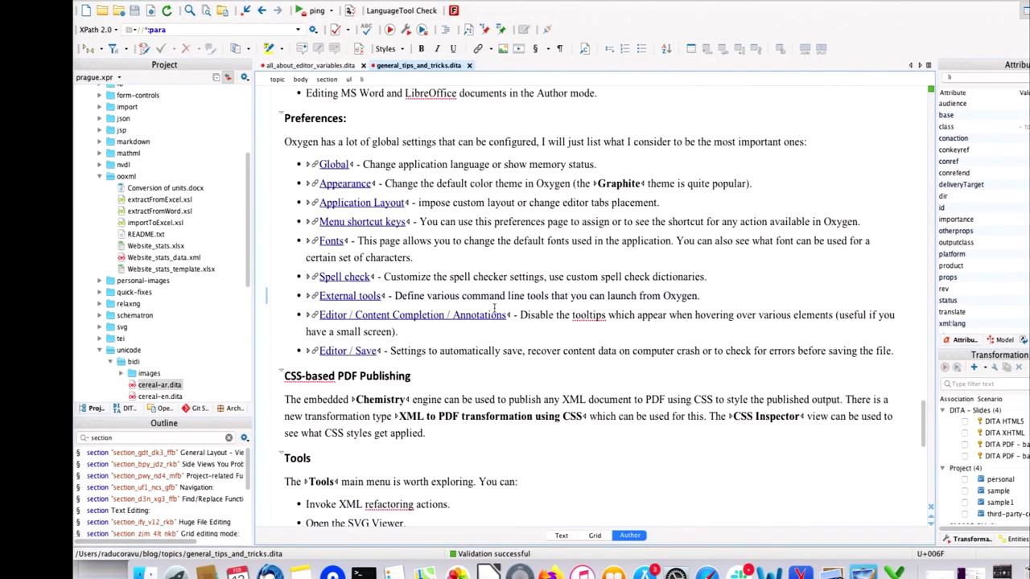
scroll(493, 306, up, 8)
click(300, 6)
click(305, 22)
text(ac)
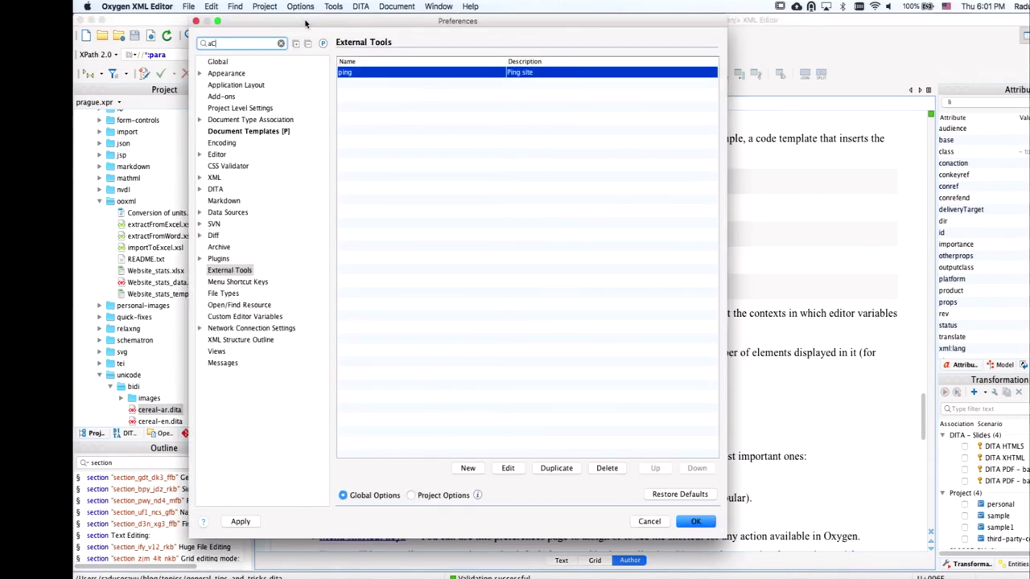
key(BackSpace)
key(BackSpace)
text(save)
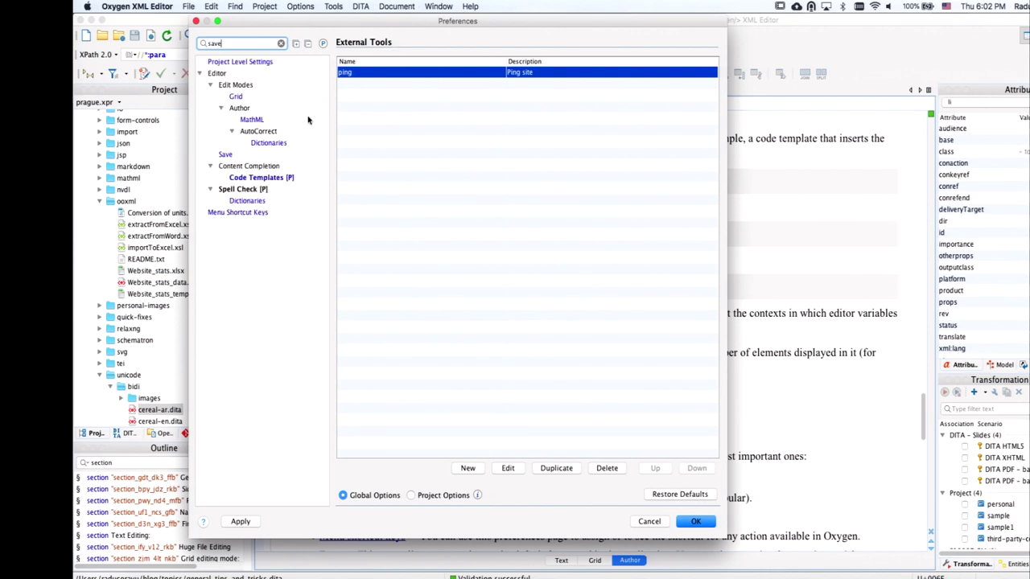
click(225, 155)
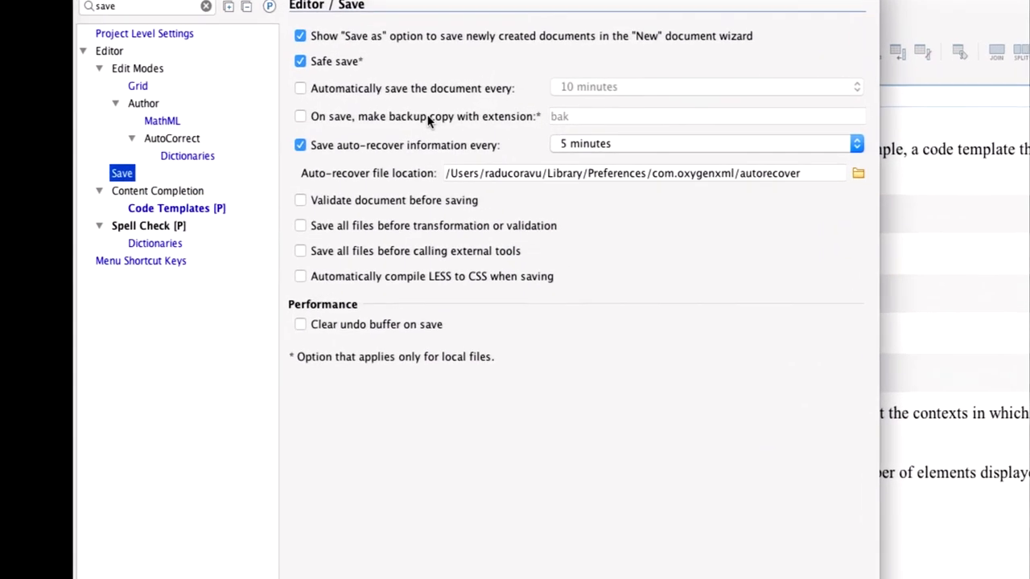
Step: Enable automatic document saving every 10 minutes and disable the "Save as" option for newly created documents
click(429, 91)
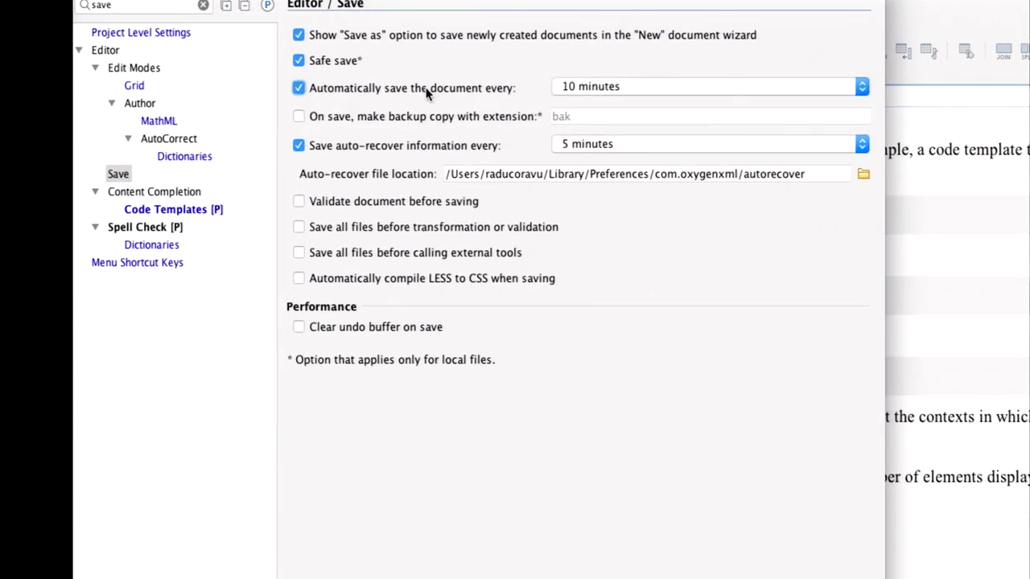
click(610, 87)
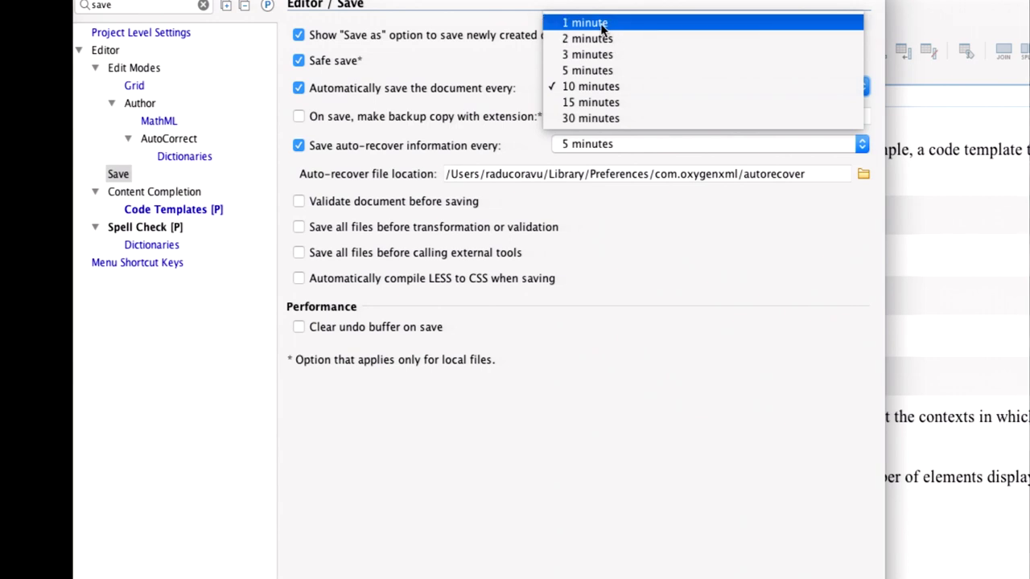
click(501, 37)
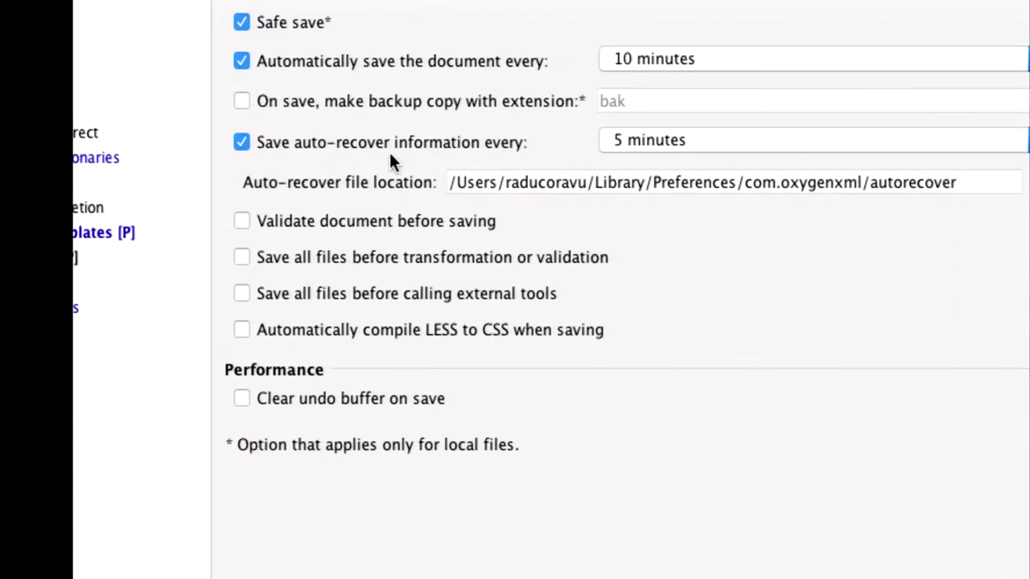
Step: Look at the auto-recover interval choices, disable saving auto-recover information and apply the preferences
click(620, 140)
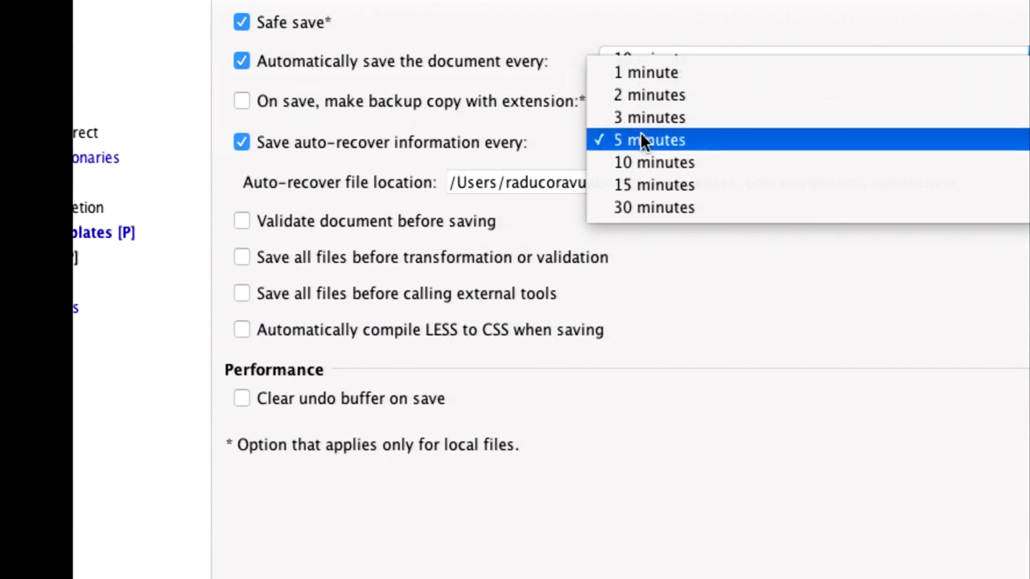
click(541, 148)
click(541, 148)
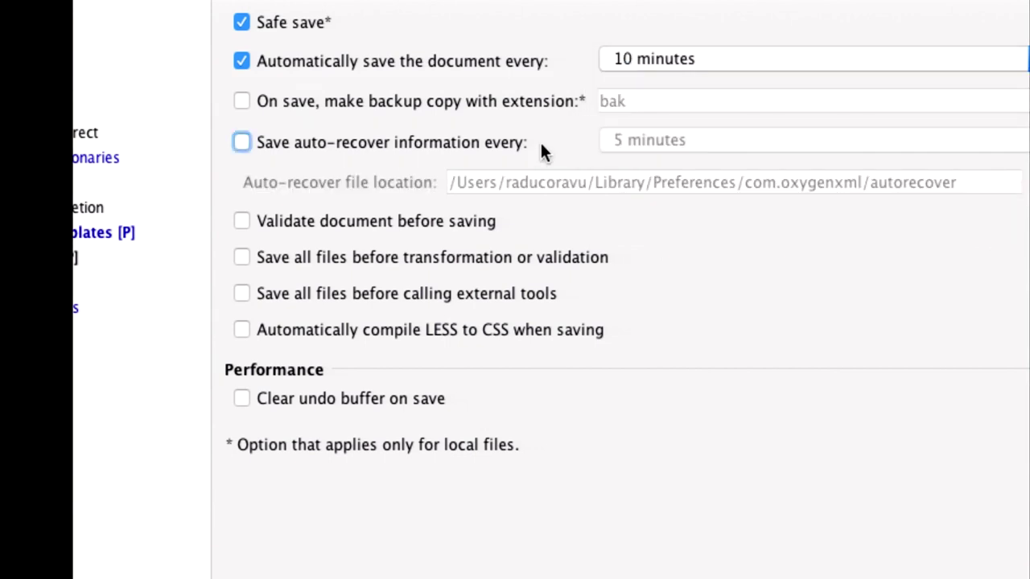
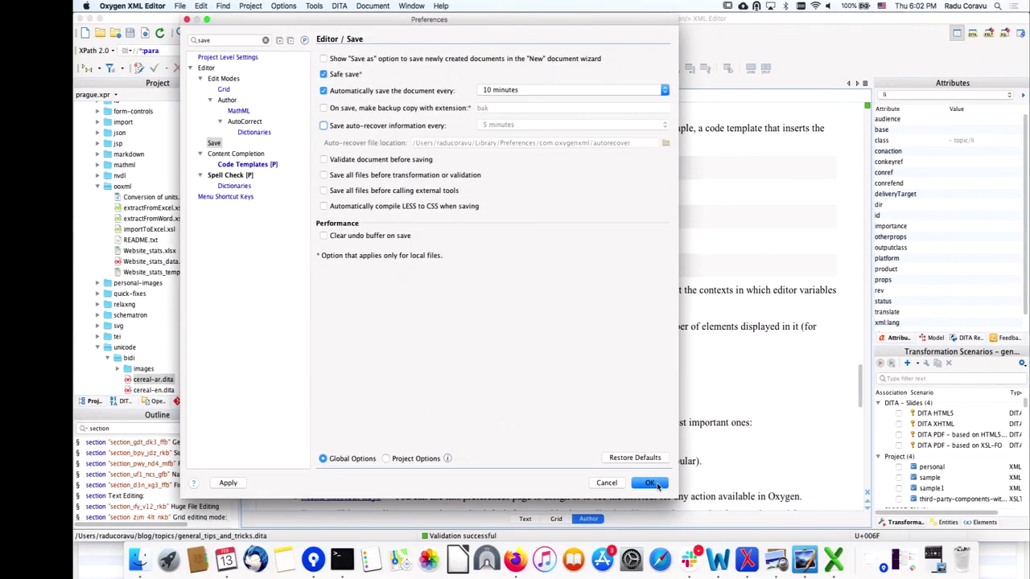
click(650, 483)
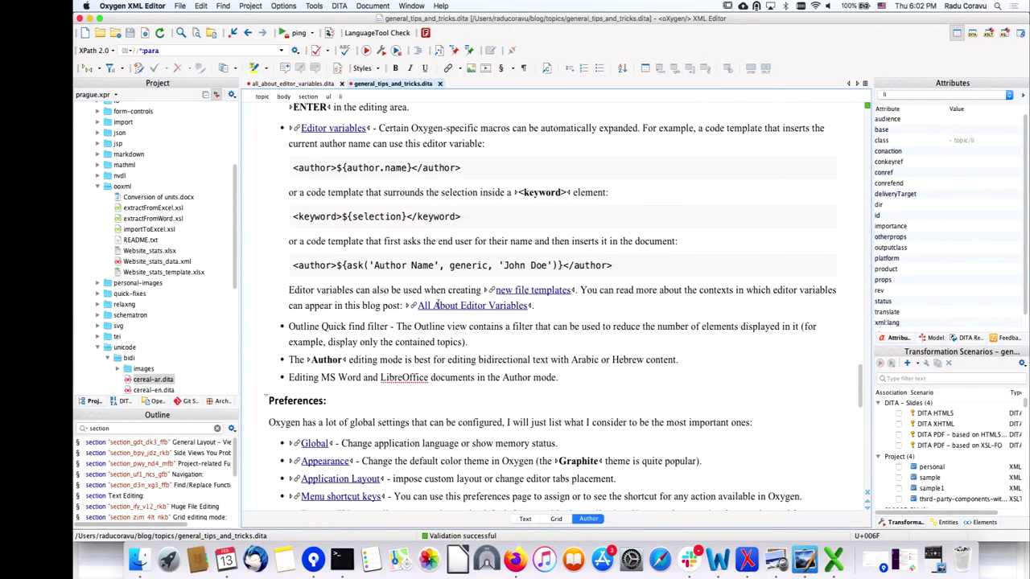
Step: Collapse the ooxml and unicode folders in the project and open the sample file personal.xml
scroll(437, 303, down, 15)
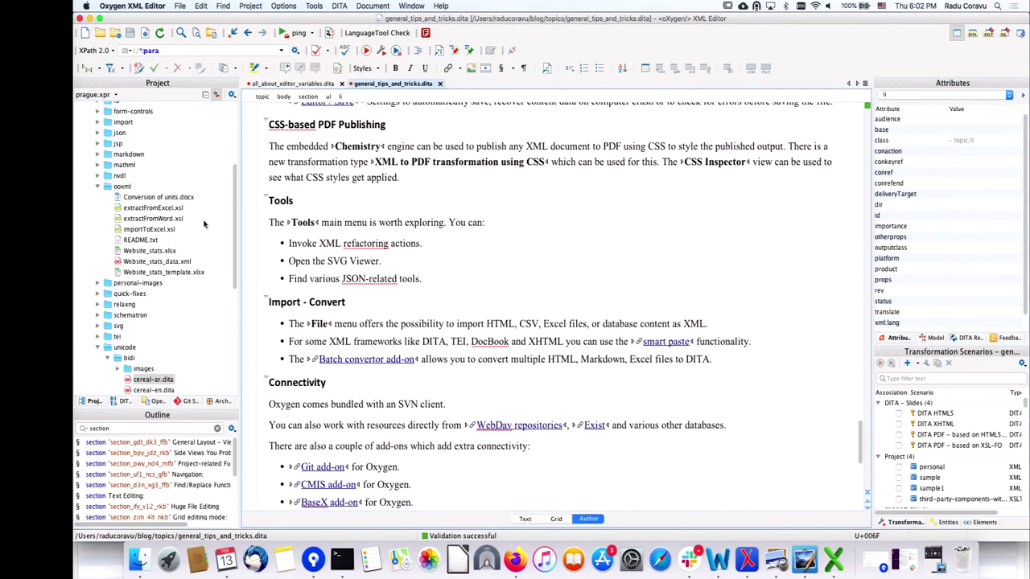
double_click(122, 186)
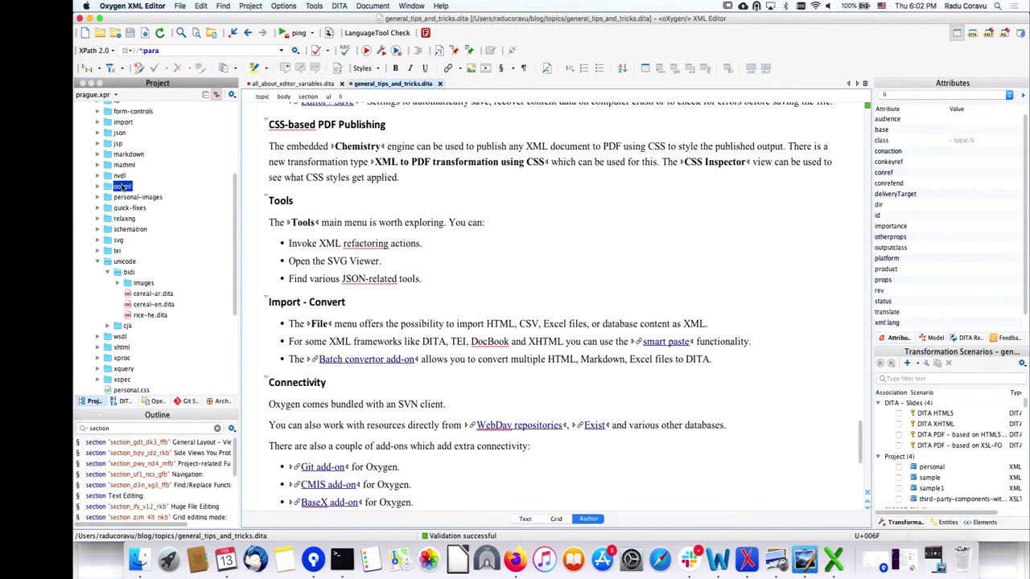
double_click(123, 262)
scroll(119, 263, down, 5)
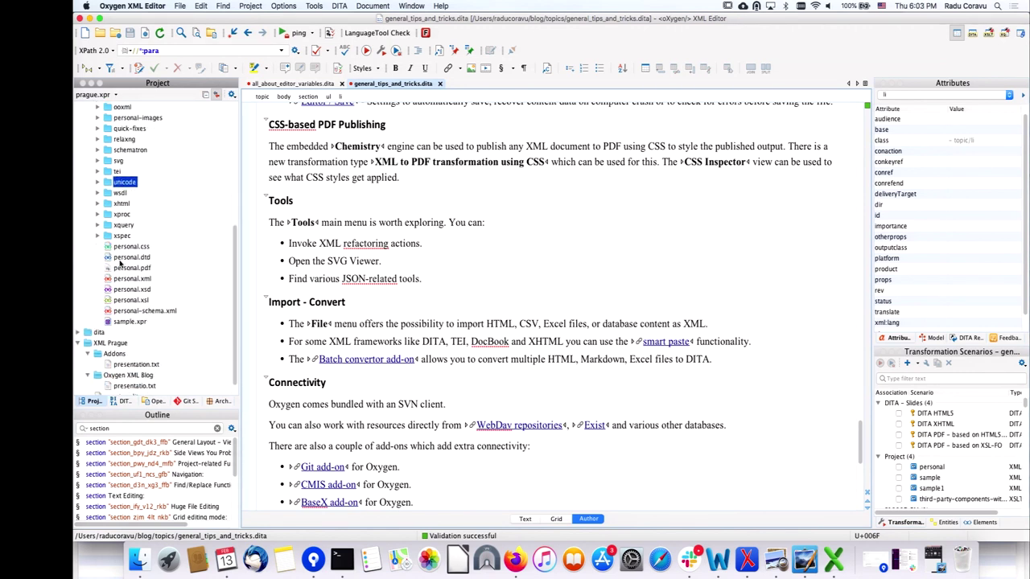
double_click(139, 278)
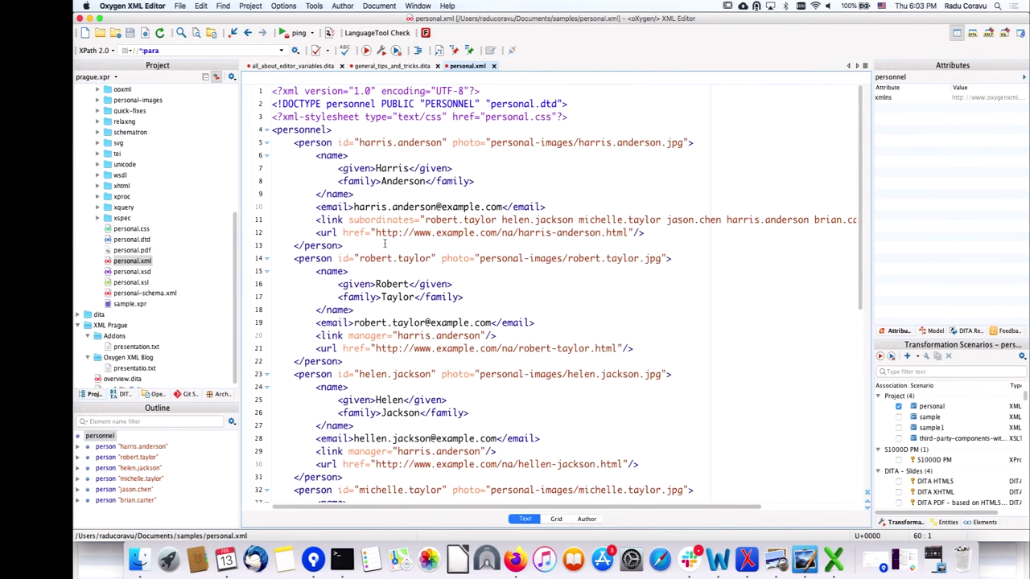
Step: Highlight the personal.css stylesheet reference in personal.xml, view the styled document in Author mode and return to Text mode
drag(491, 116, 563, 116)
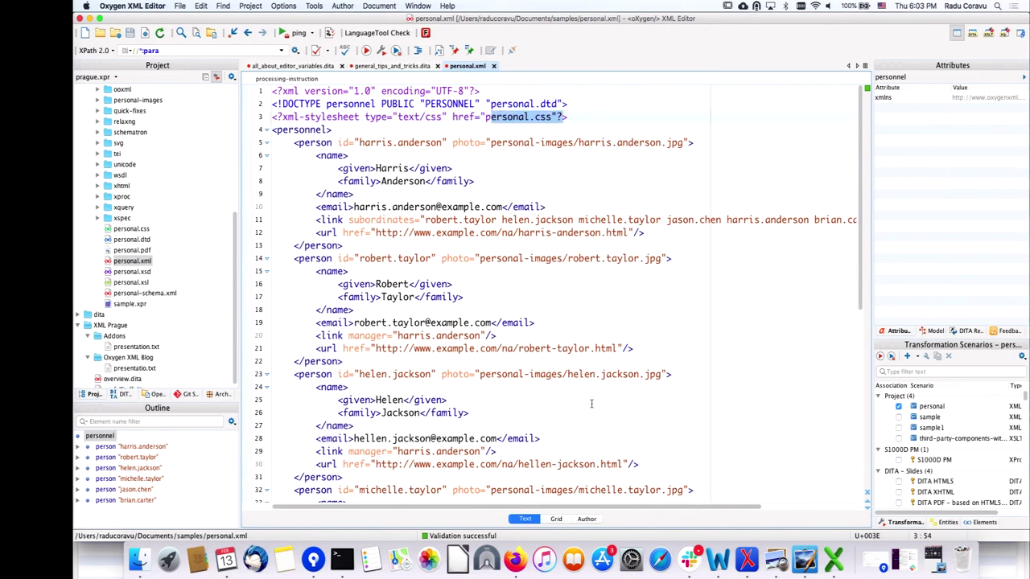
click(587, 519)
click(521, 521)
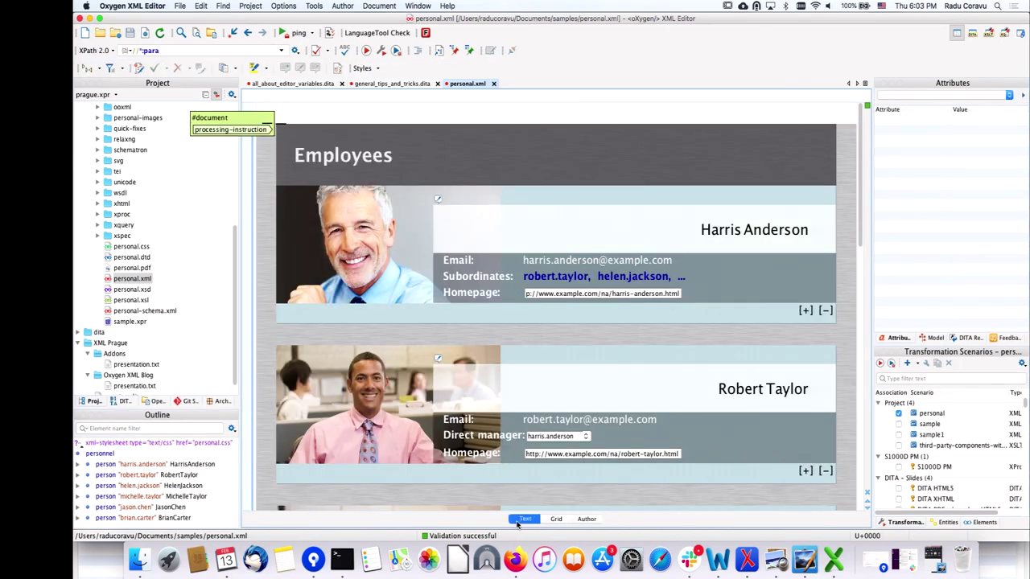
Step: View the settings for a new XML to PDF transformation with CSS, discard it and run the associated personal scenario on personal.xml
click(382, 50)
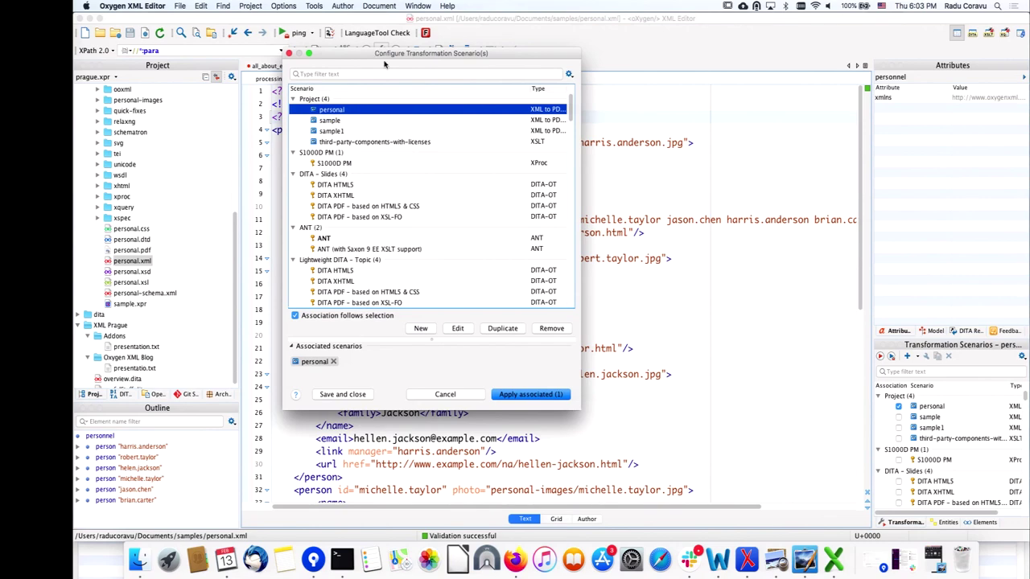
click(420, 328)
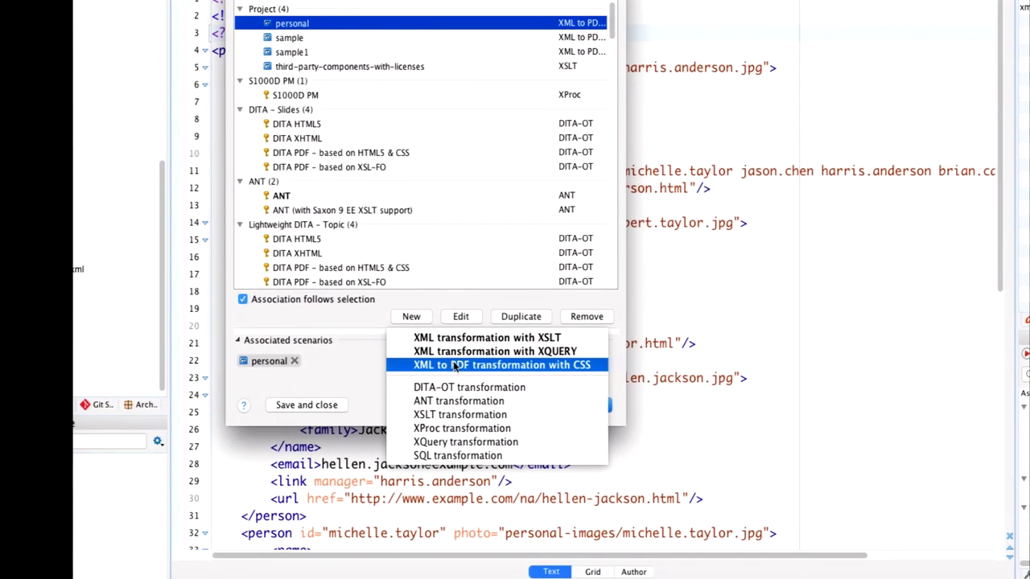
click(459, 366)
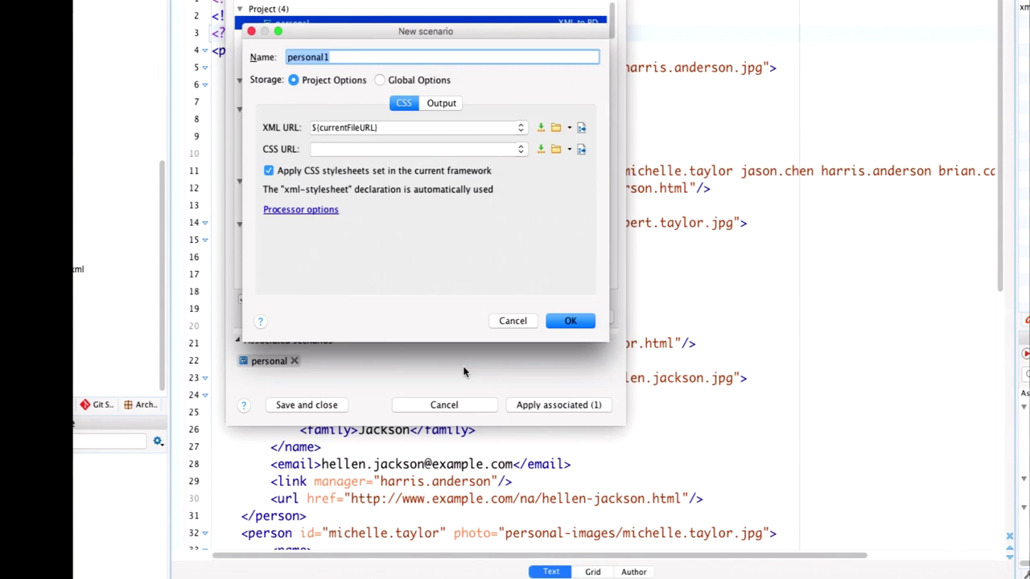
click(513, 321)
click(541, 405)
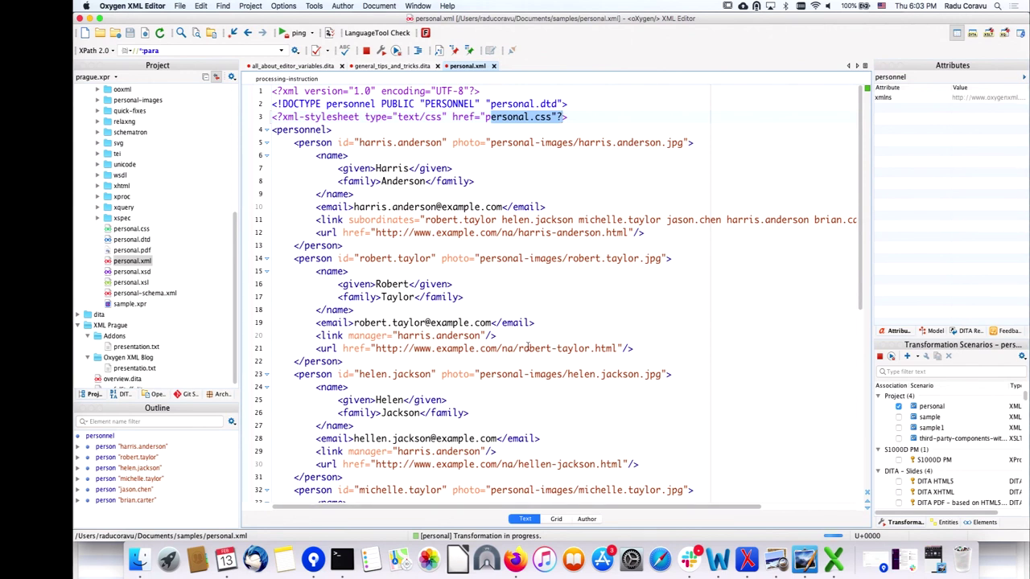
Step: Look through the pages of the generated personal.pdf in Preview and close it
scroll(391, 157, down, 3)
scroll(390, 158, down, 15)
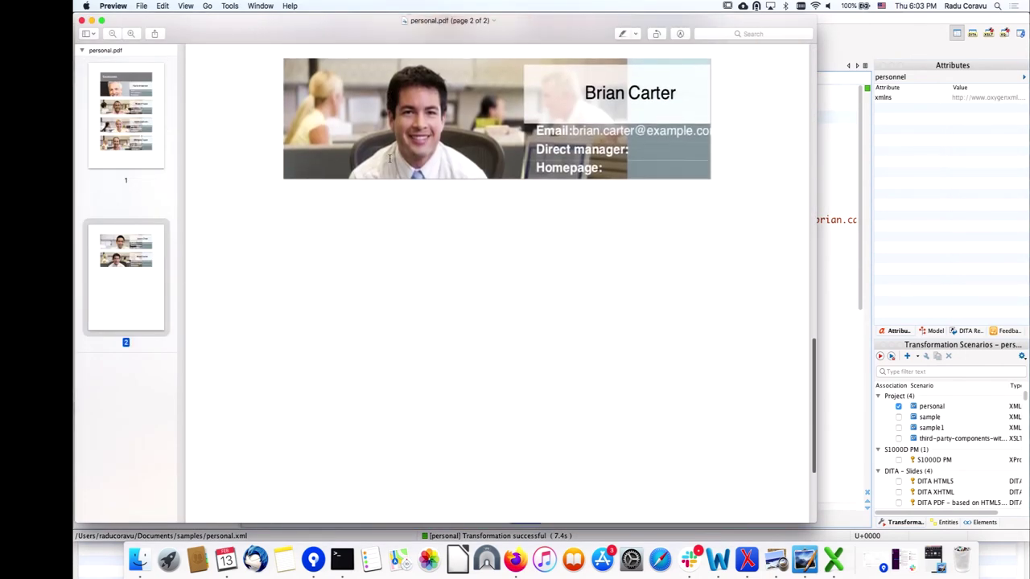
scroll(389, 159, up, 10)
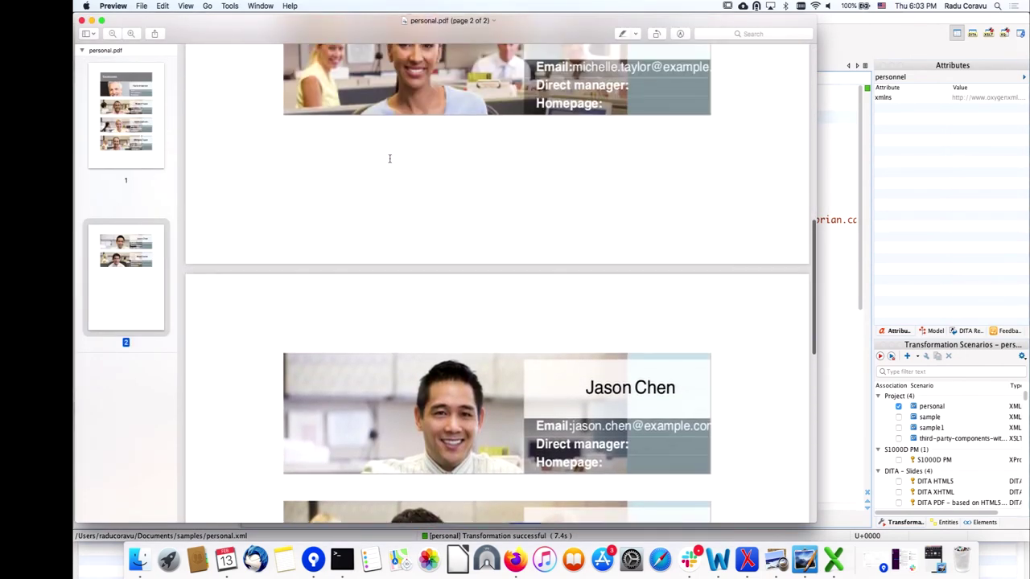
scroll(389, 159, up, 5)
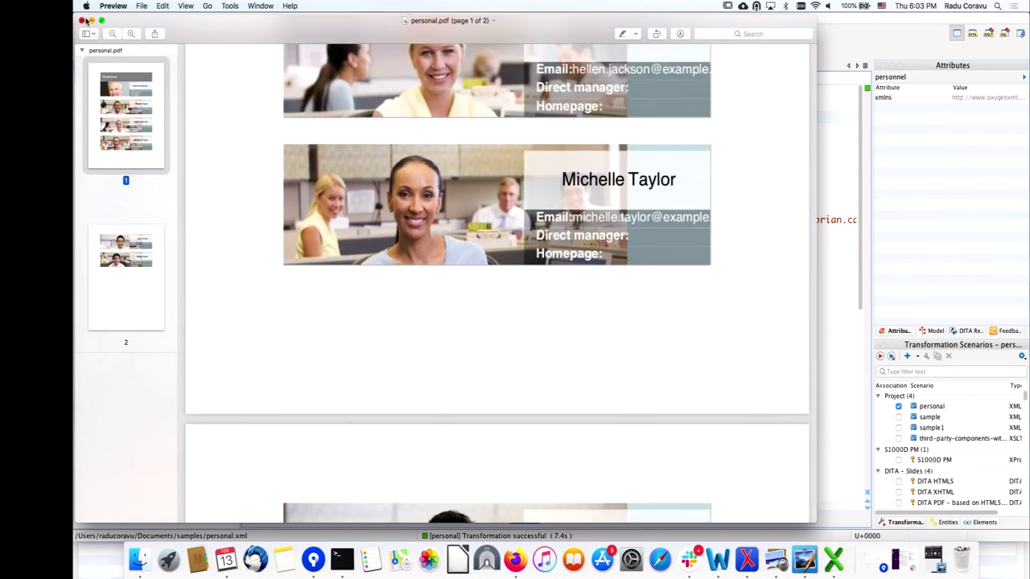
click(81, 20)
Step: Return to the Tools section of general_tips_and_tricks.dita and look over the commands Oxygen offers under Tools
click(273, 67)
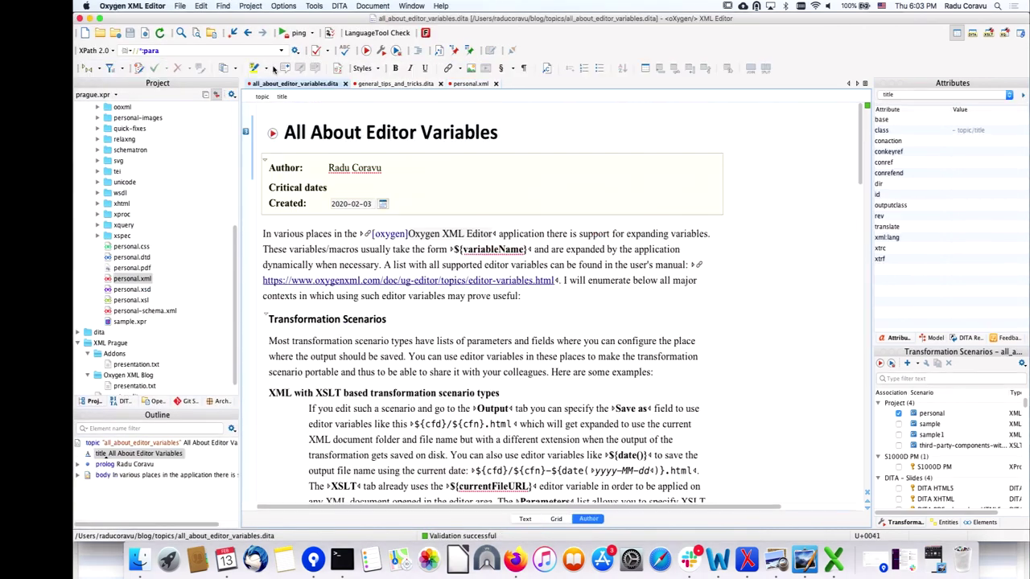
click(409, 84)
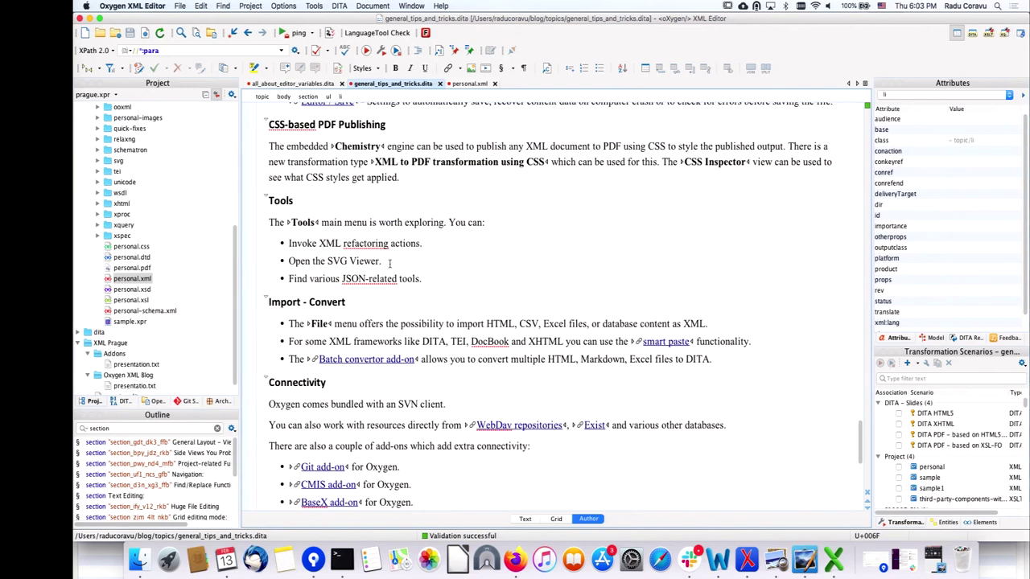
scroll(327, 227, down, 3)
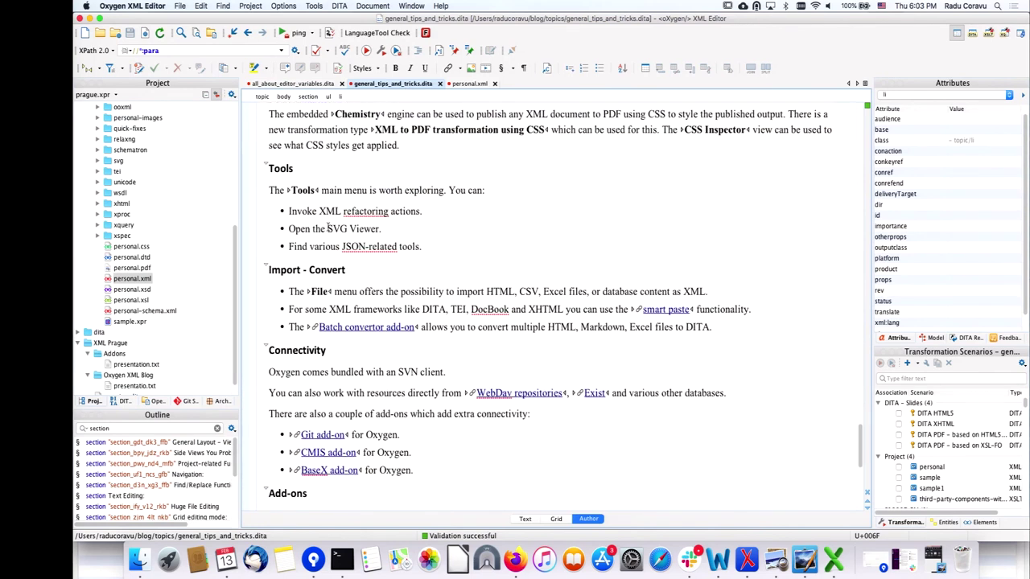
click(314, 5)
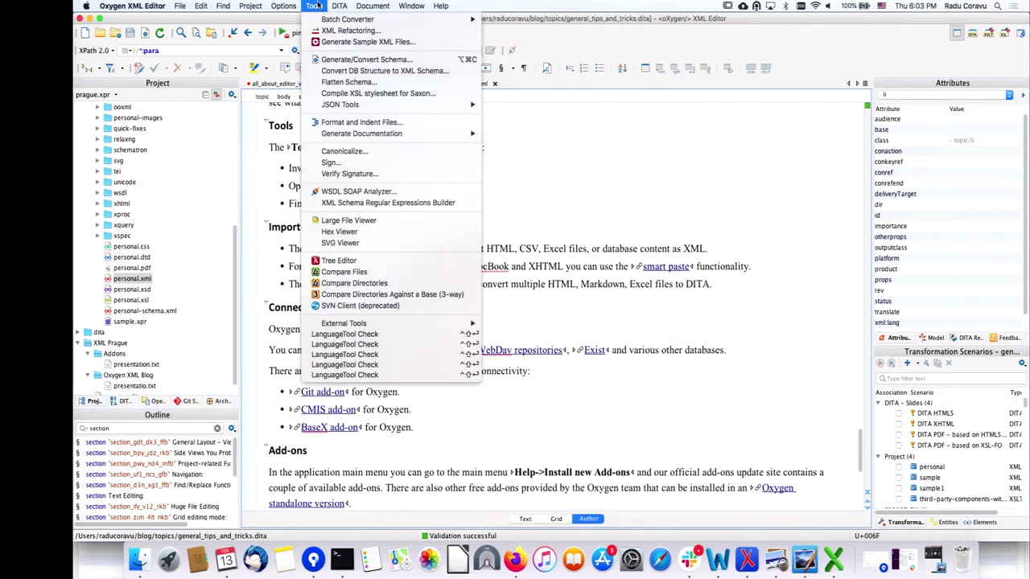
mouse_move(338, 10)
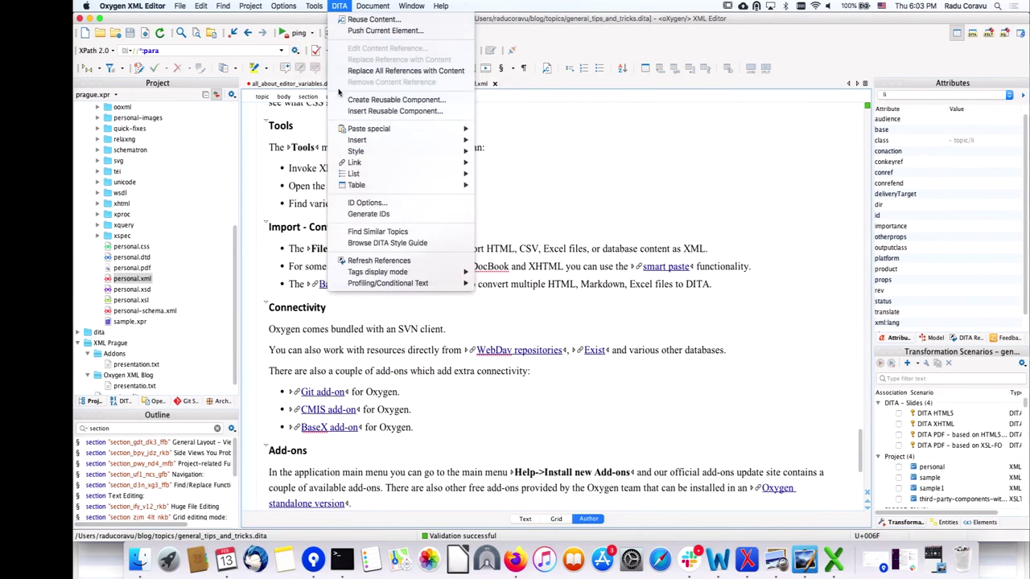
click(286, 193)
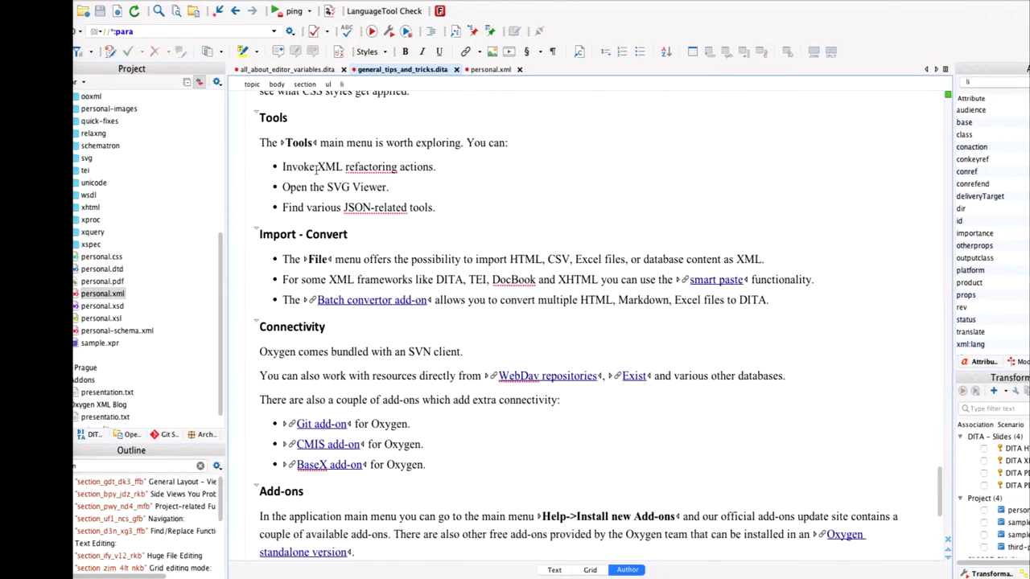
Step: Highlight the XML refactoring item in the Tools section and the HTML and CSV import formats in the Import - Convert section
drag(297, 168, 441, 167)
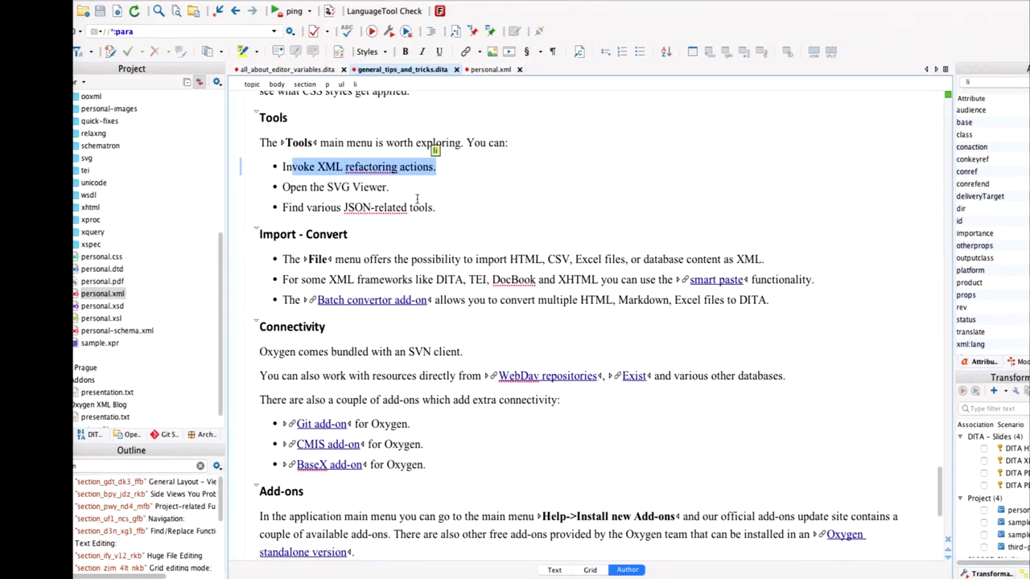
scroll(410, 202, down, 2)
scroll(409, 202, down, 2)
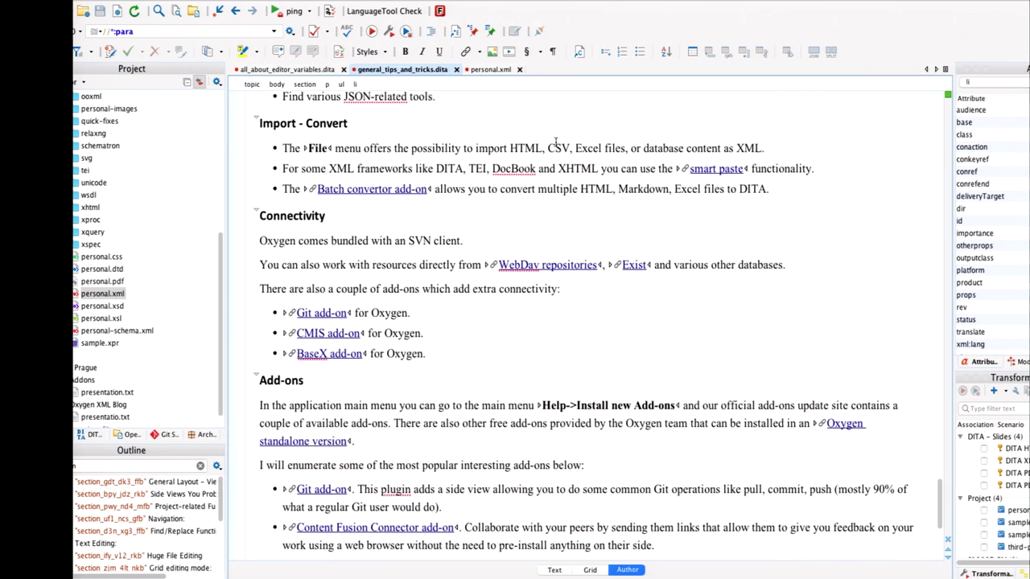
drag(512, 145, 552, 148)
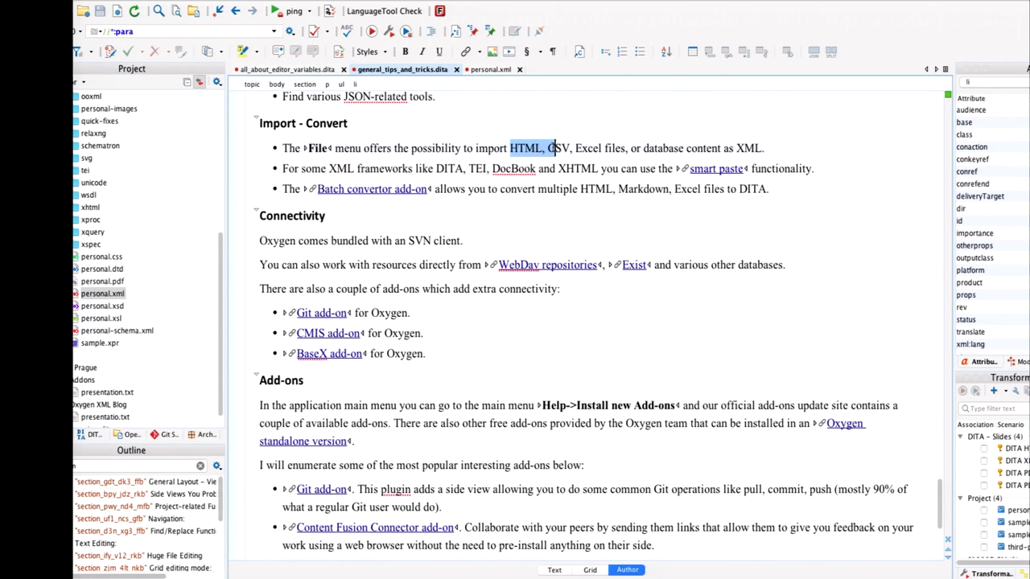